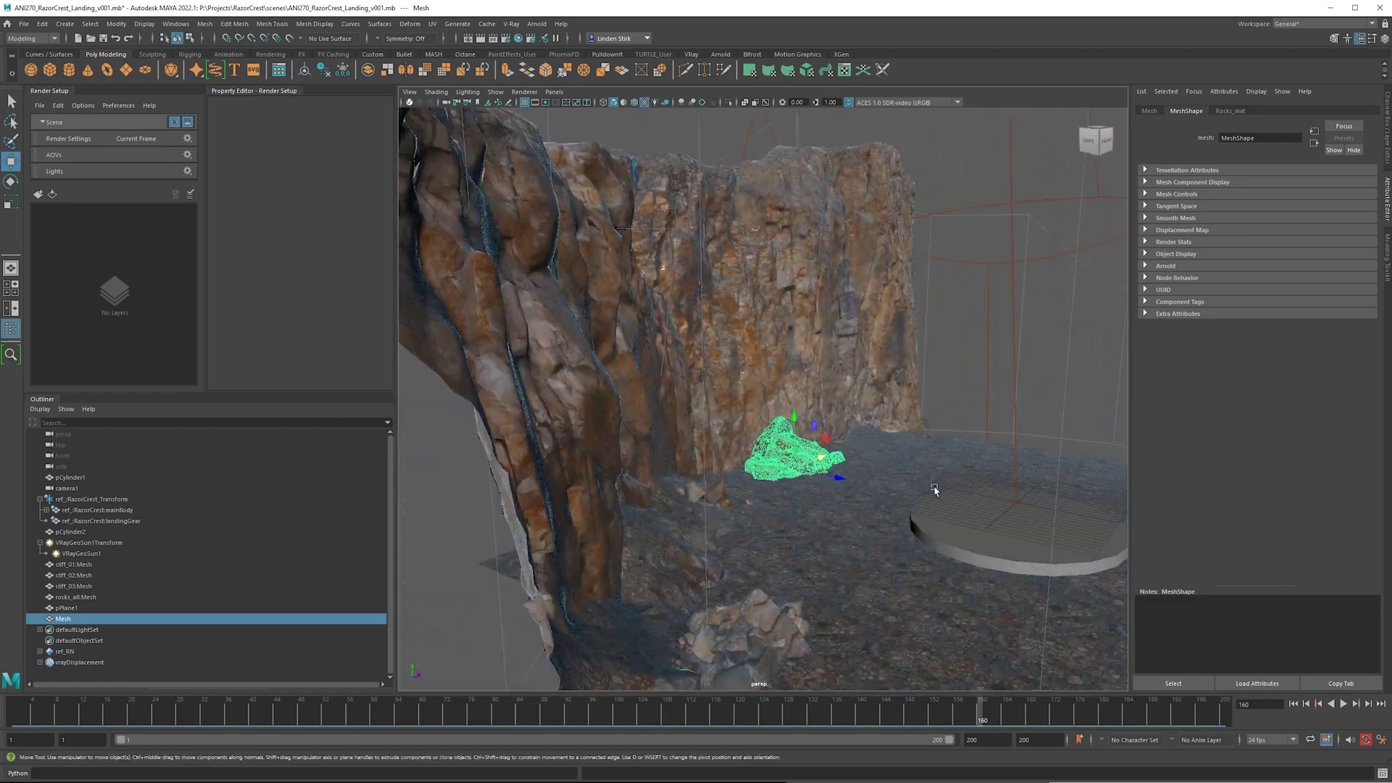
key(5)
key(alt+v)
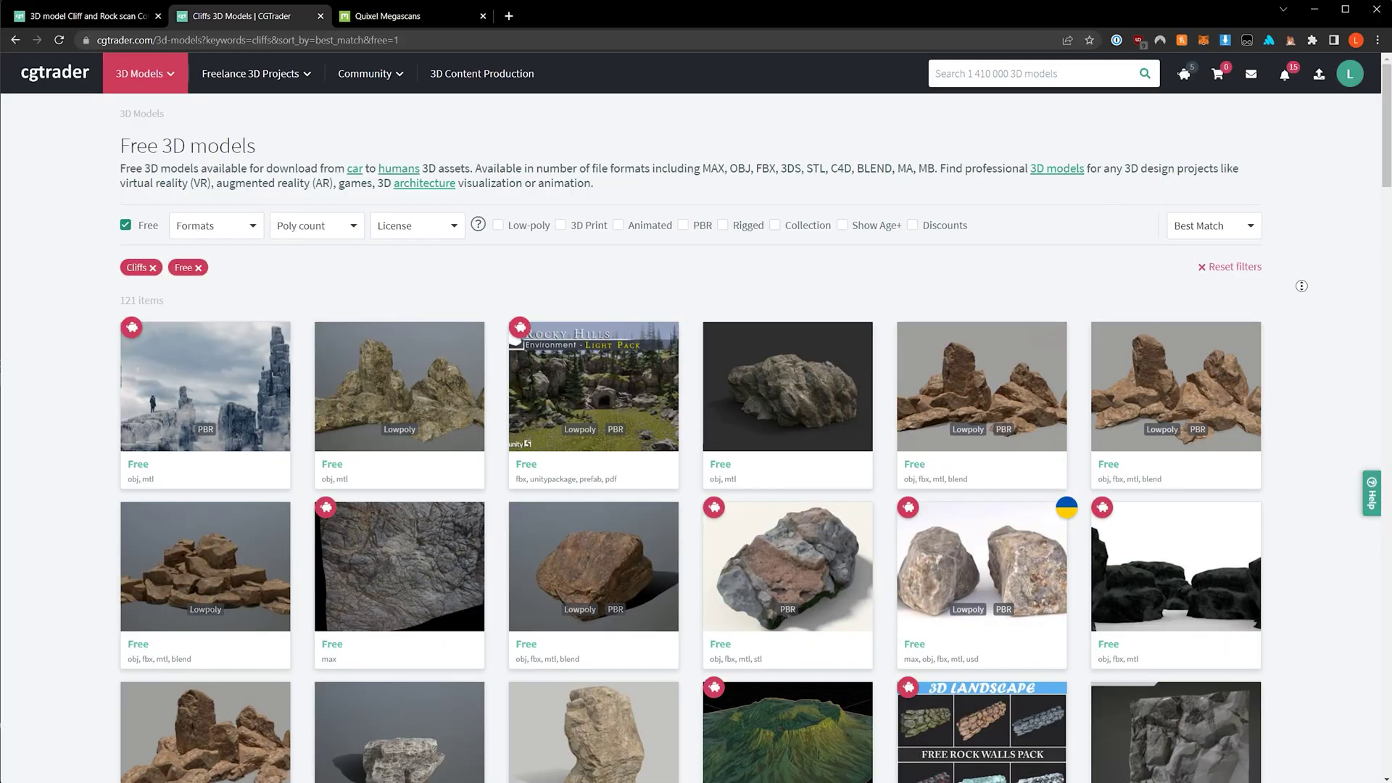
- In the browser, look through the free cliff models on CGTrader and the cliff assets on Quixel Megascans
middle_click(1306, 310)
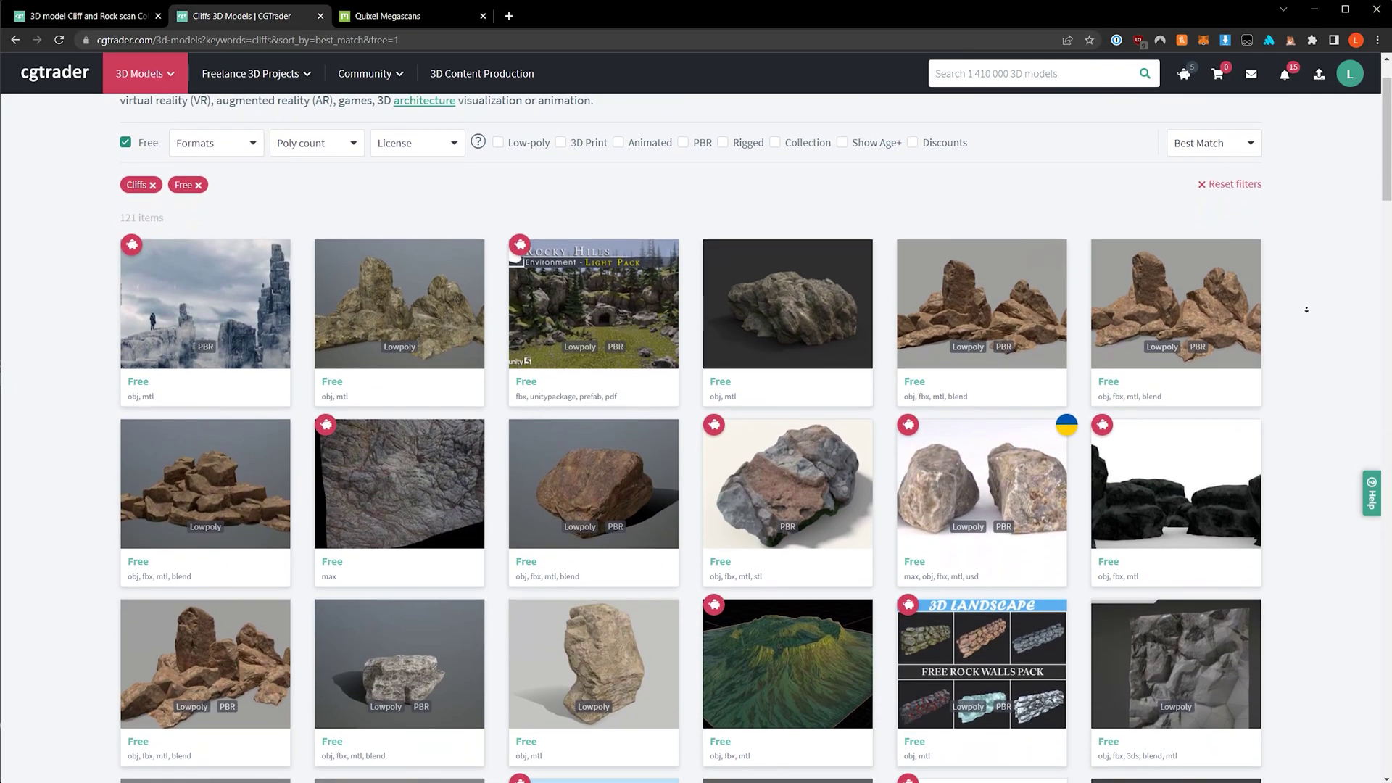
key(ctrl+Tab)
scroll(1299, 350, down, 10)
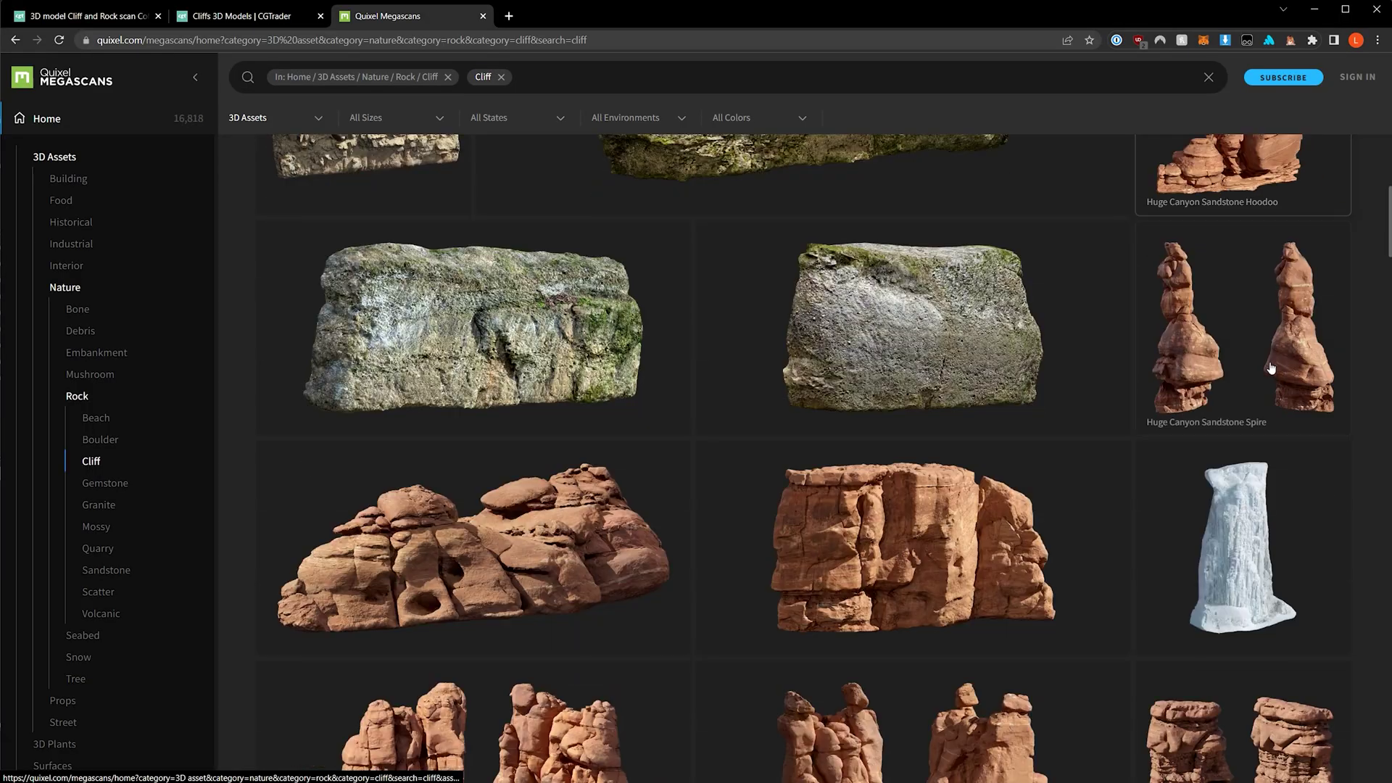
scroll(500, 380, down, 8)
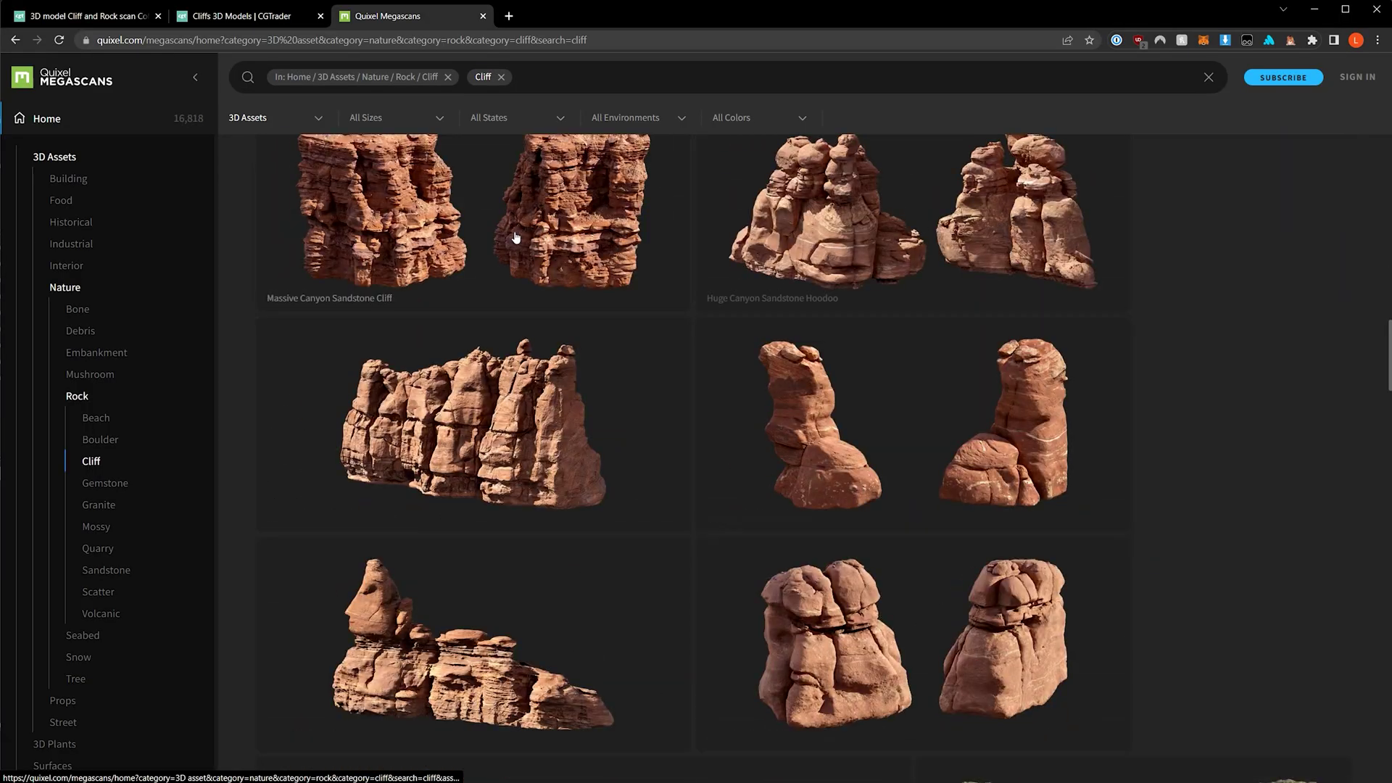
scroll(490, 589, down, 5)
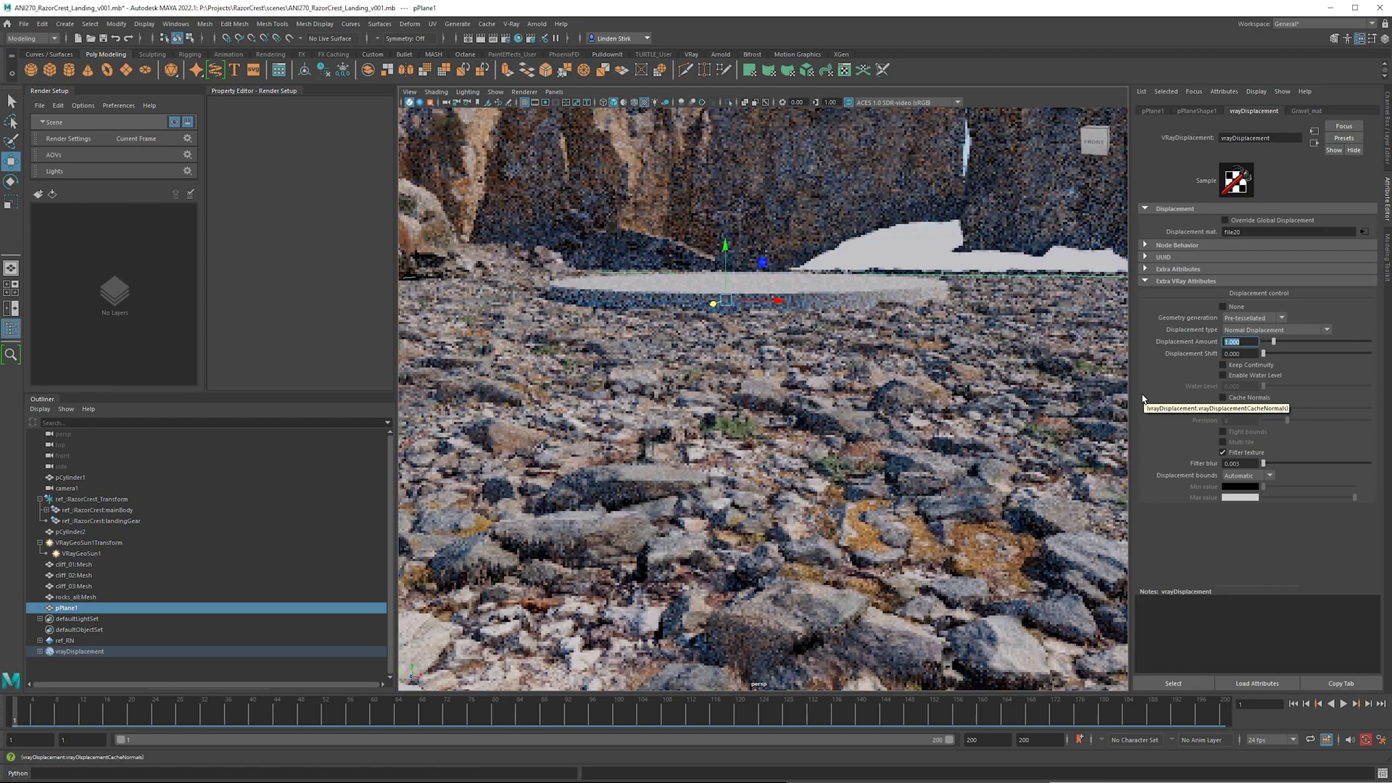
- Back in Maya, set the VRay displacement amount of the rocky ground plane to 2
click(1236, 341)
double_click(1235, 341)
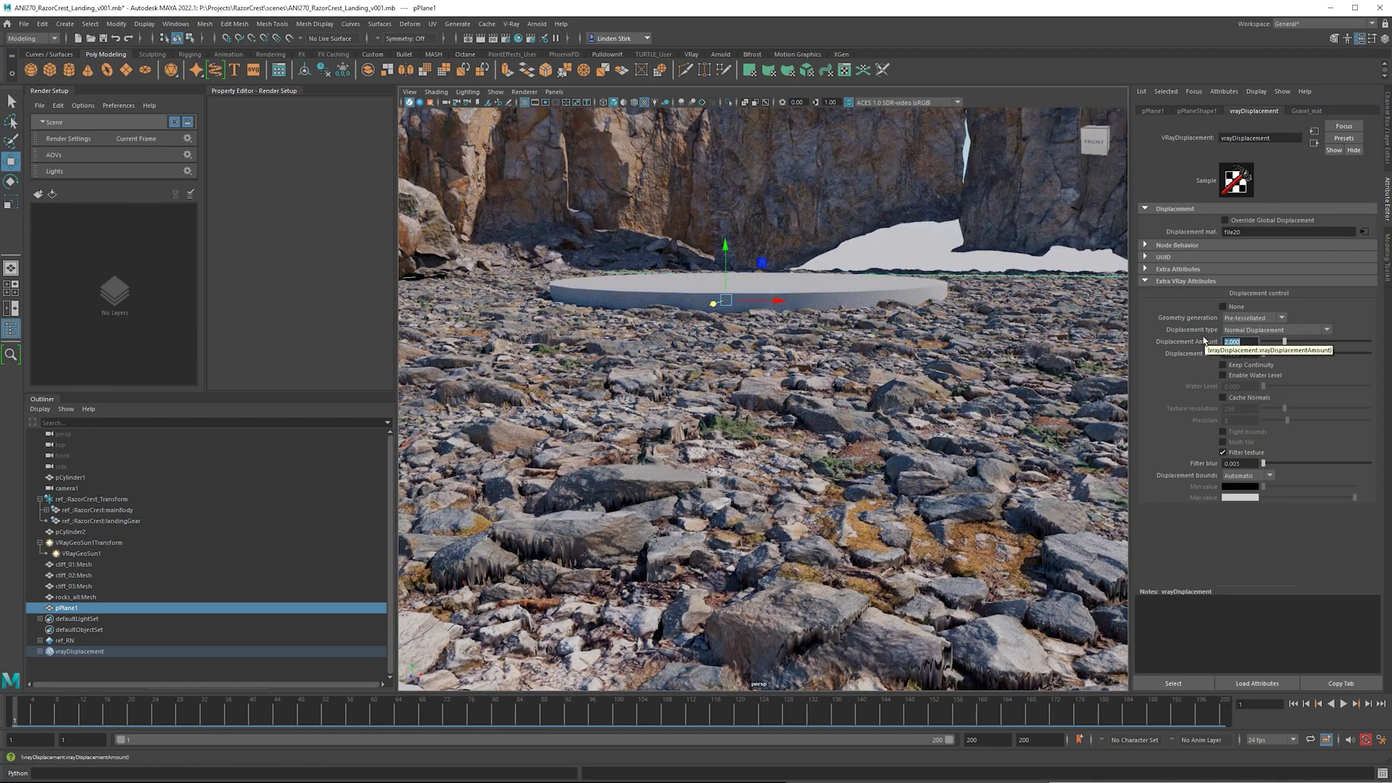
text(2)
key(Return)
- Create a display layer named rock_ref containing the large cylindrical placeholder that surrounds the ship
alt+drag(764, 320, 744, 368)
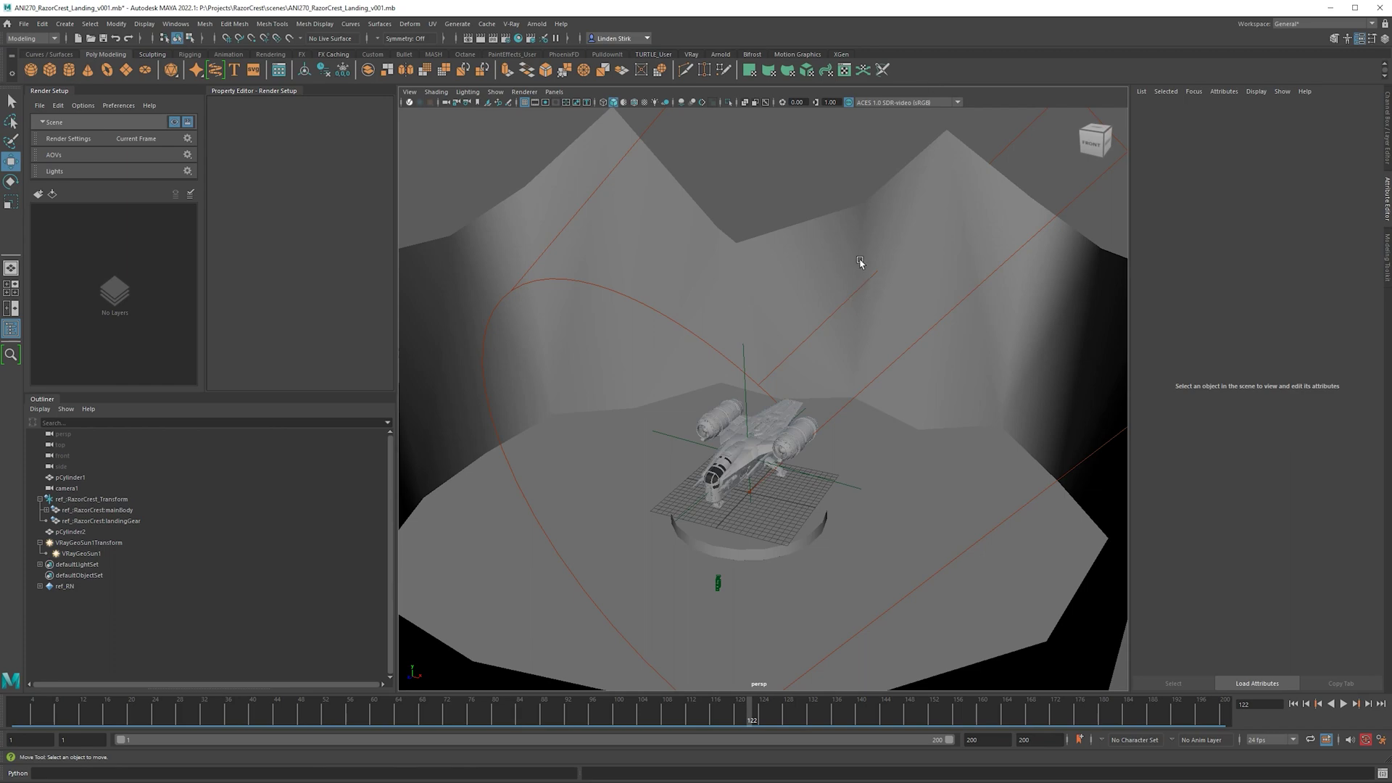
alt+drag(746, 295, 697, 319)
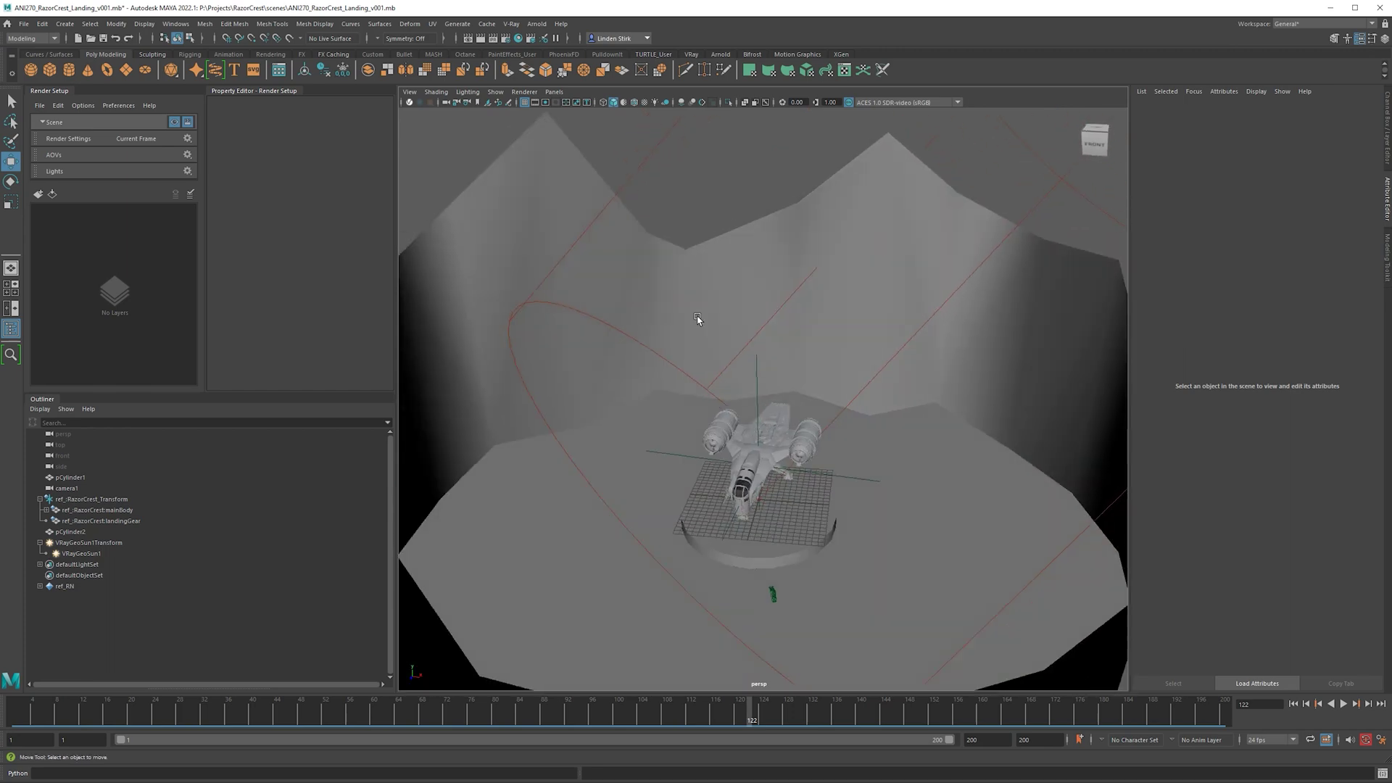
click(654, 262)
alt+drag(863, 283, 813, 259)
scroll(819, 307, up, 5)
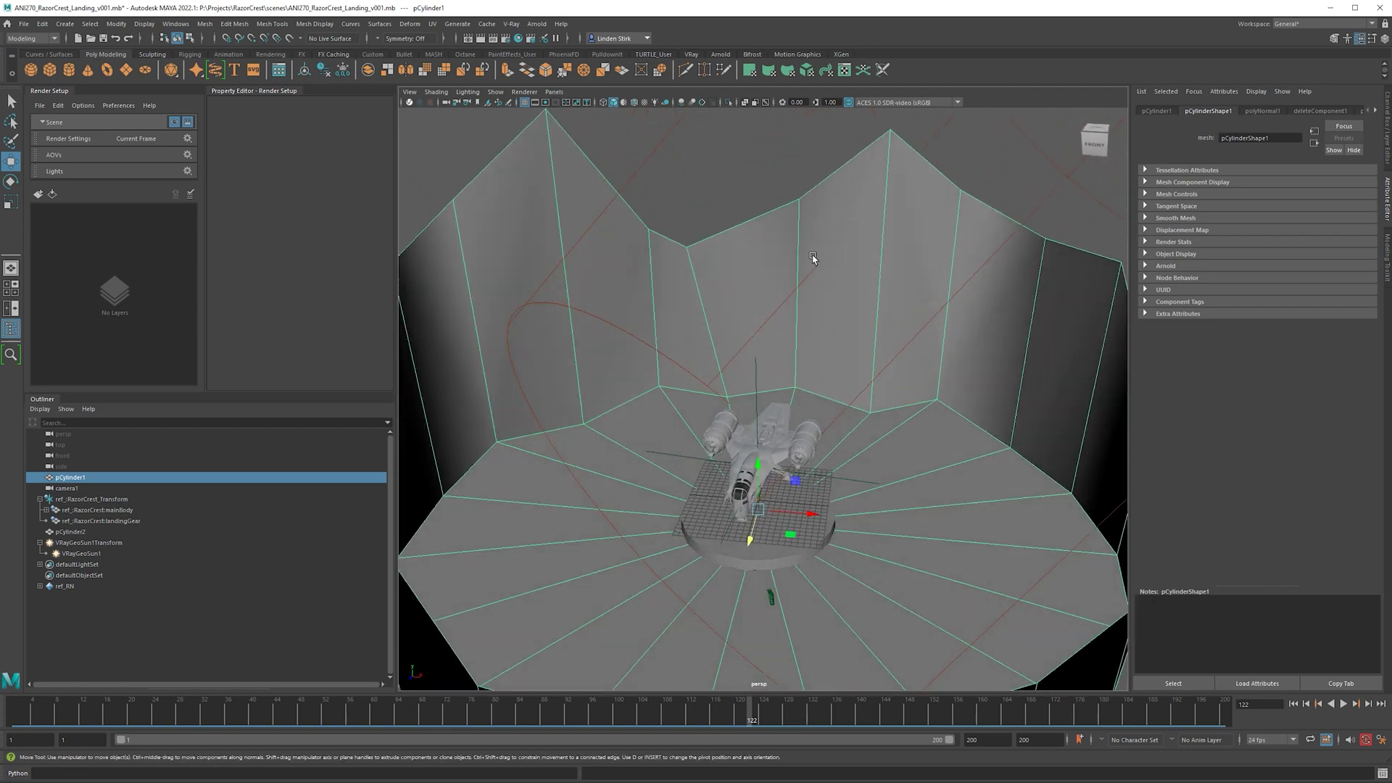
alt+drag(988, 316, 826, 311)
scroll(826, 311, down, 5)
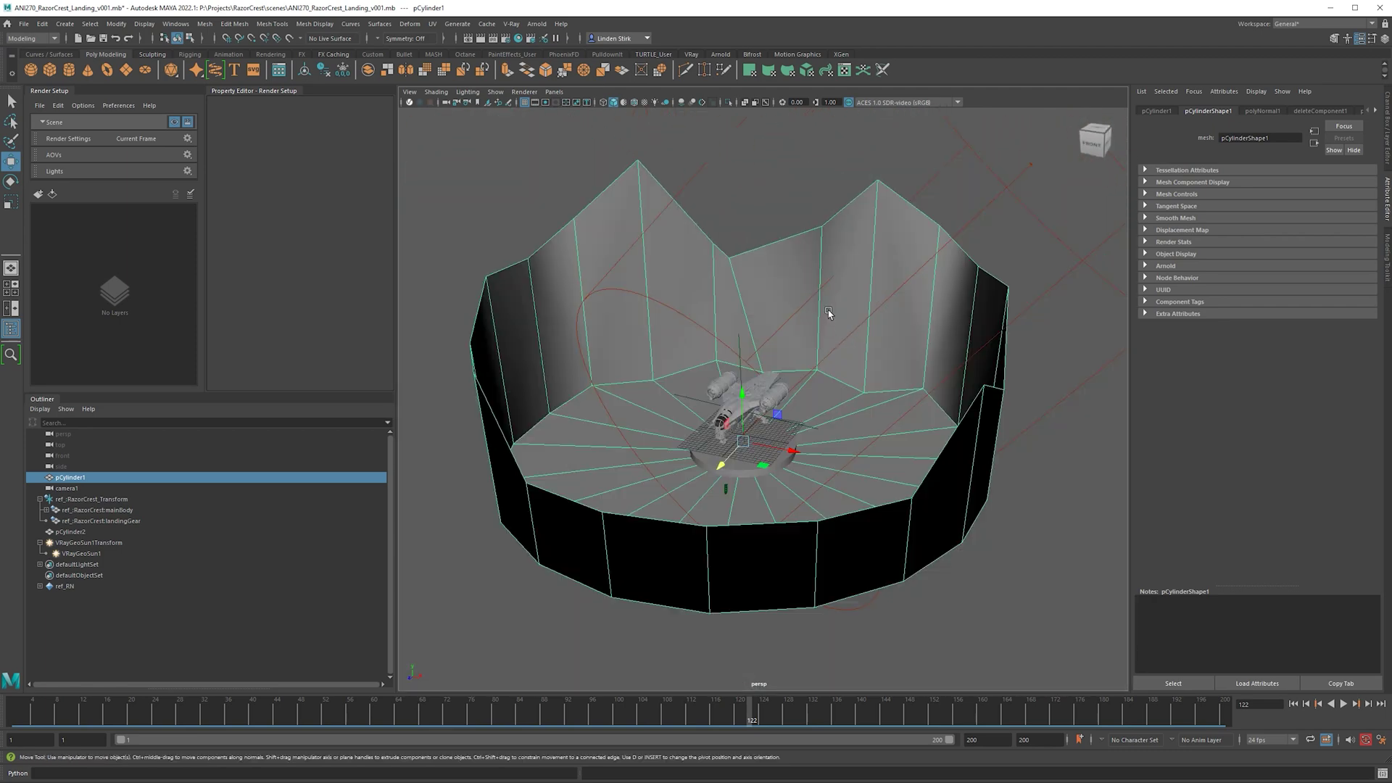
key(ctrl+a)
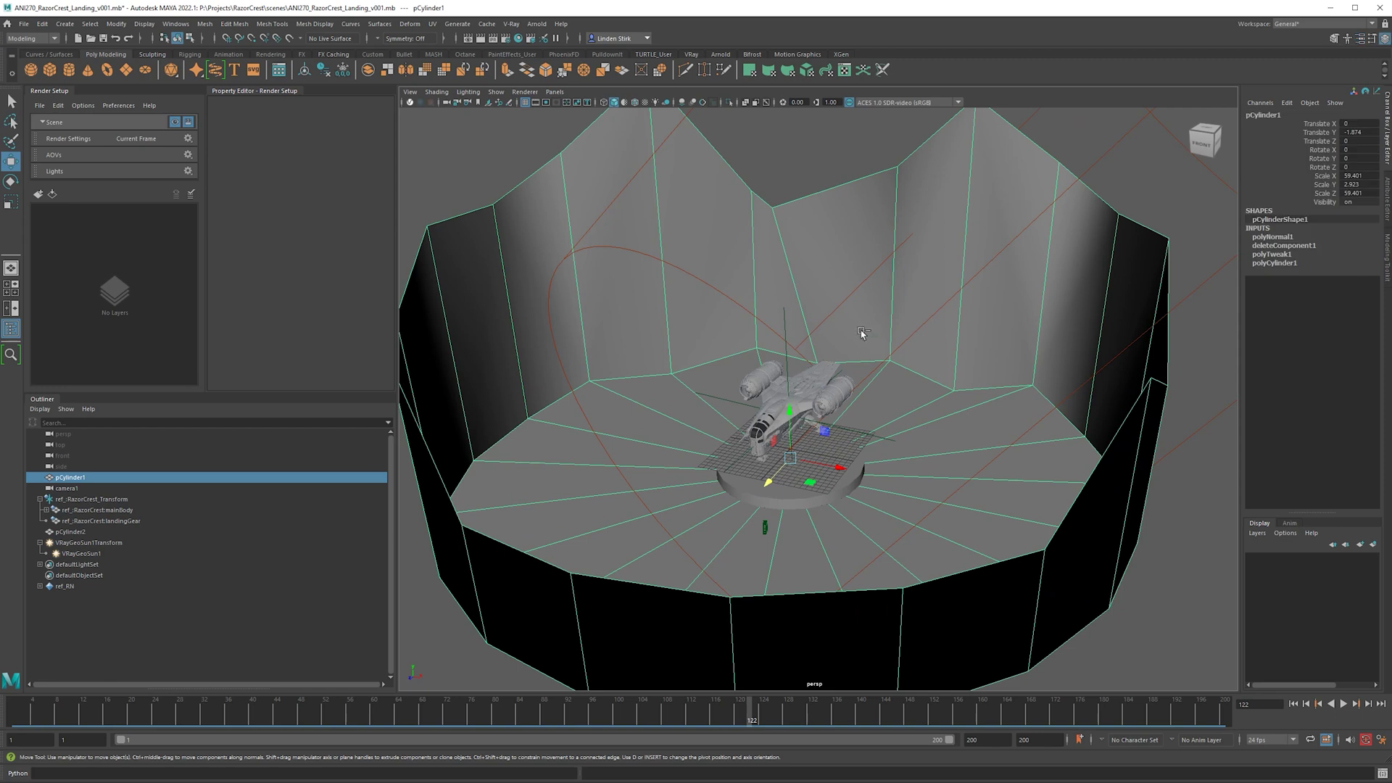
click(1372, 545)
double_click(1303, 559)
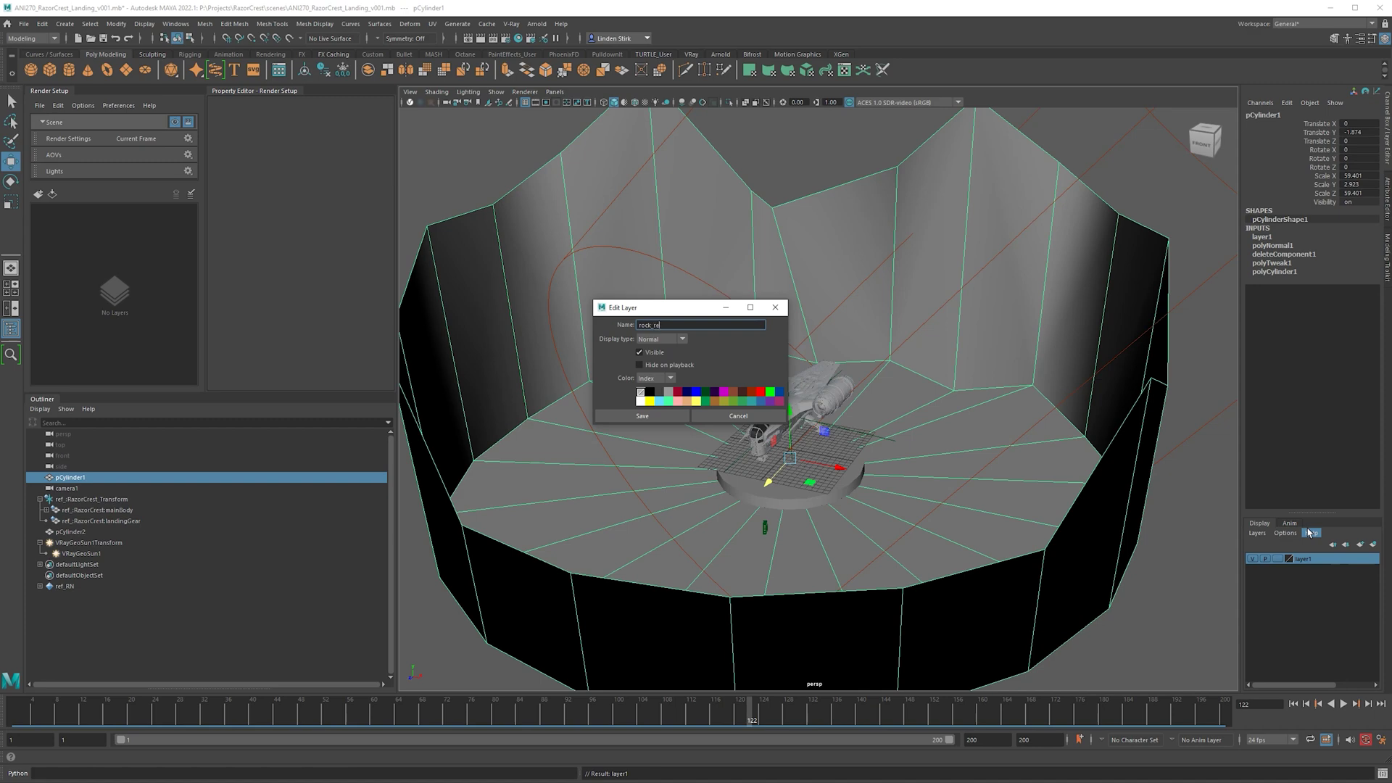
text(rock_ref)
click(653, 416)
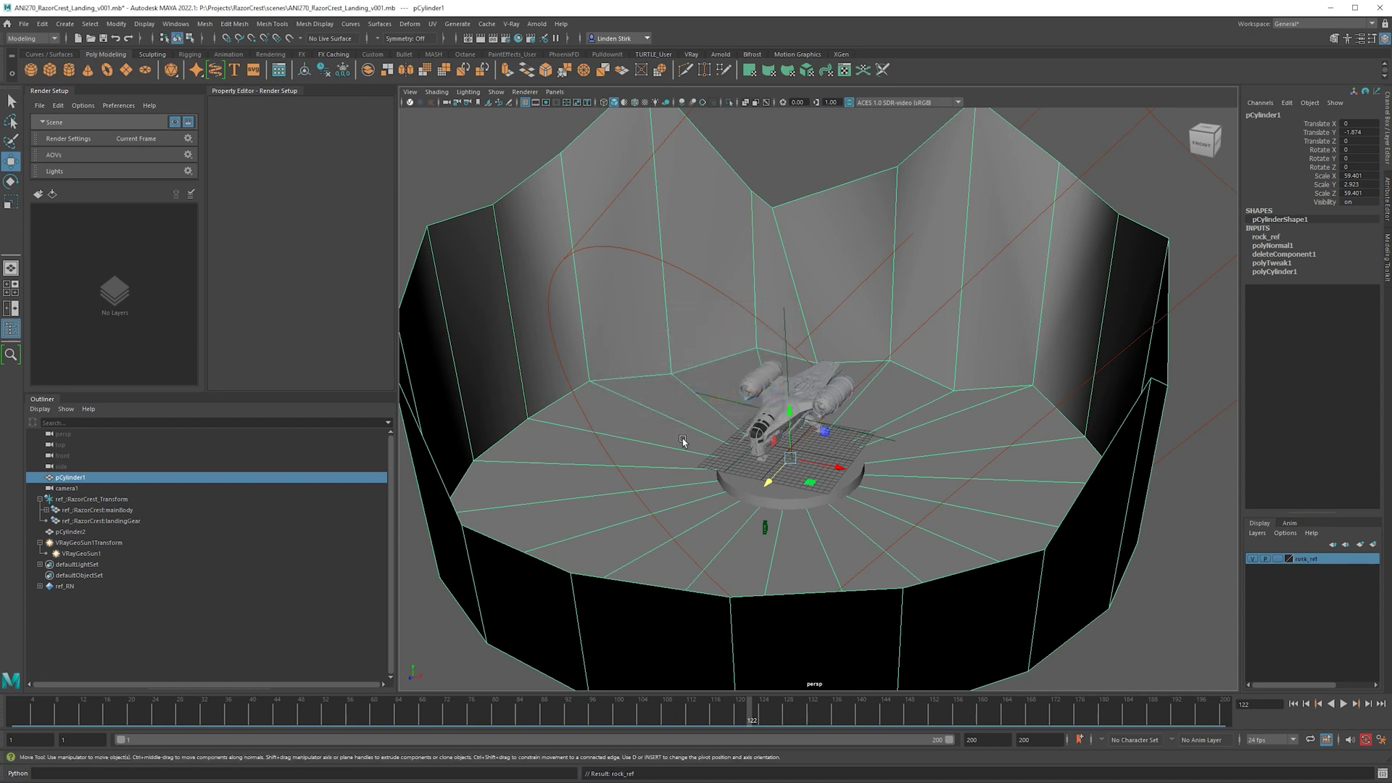
- Set the rock_ref layer to template display and check the wireframe placeholder from several angles
click(1277, 560)
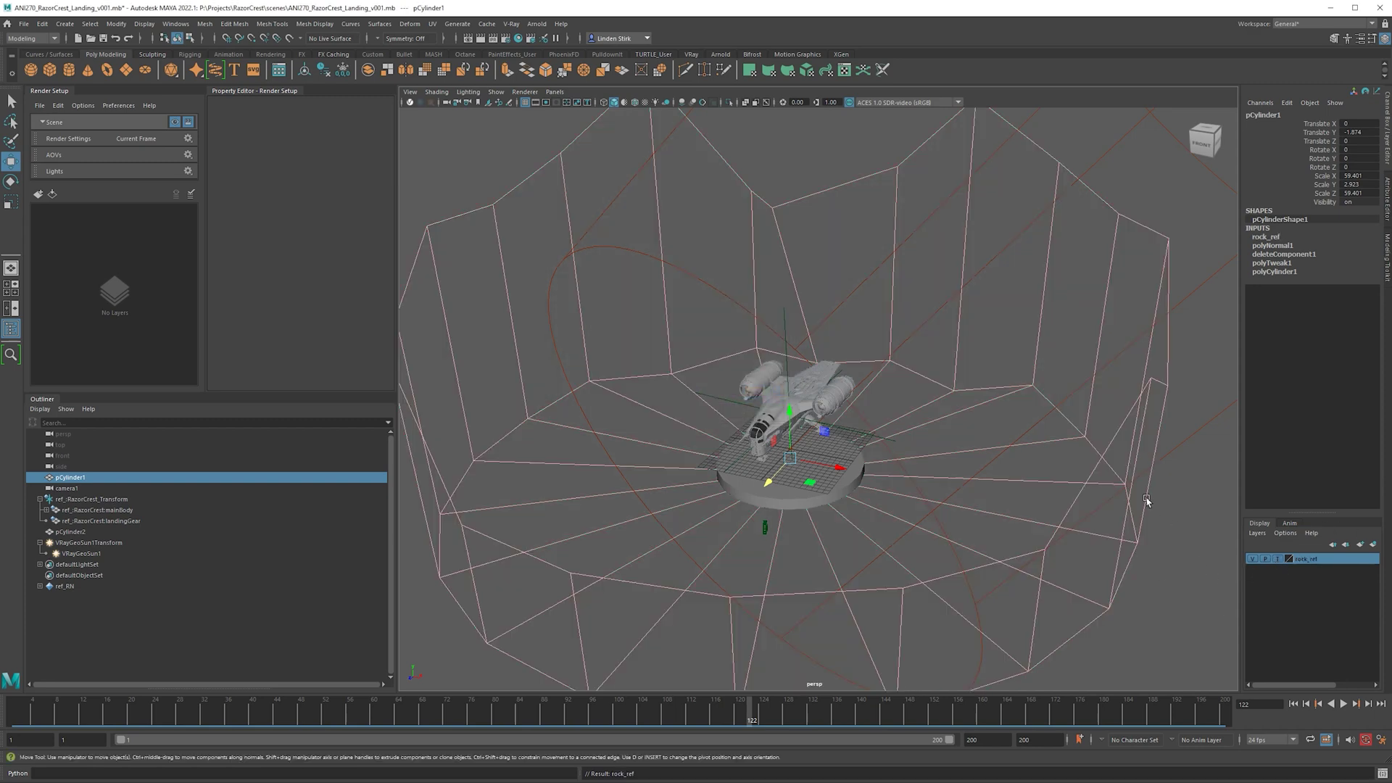
click(990, 317)
click(989, 353)
alt+drag(1041, 348, 670, 419)
scroll(664, 434, down, 3)
alt+drag(929, 289, 799, 287)
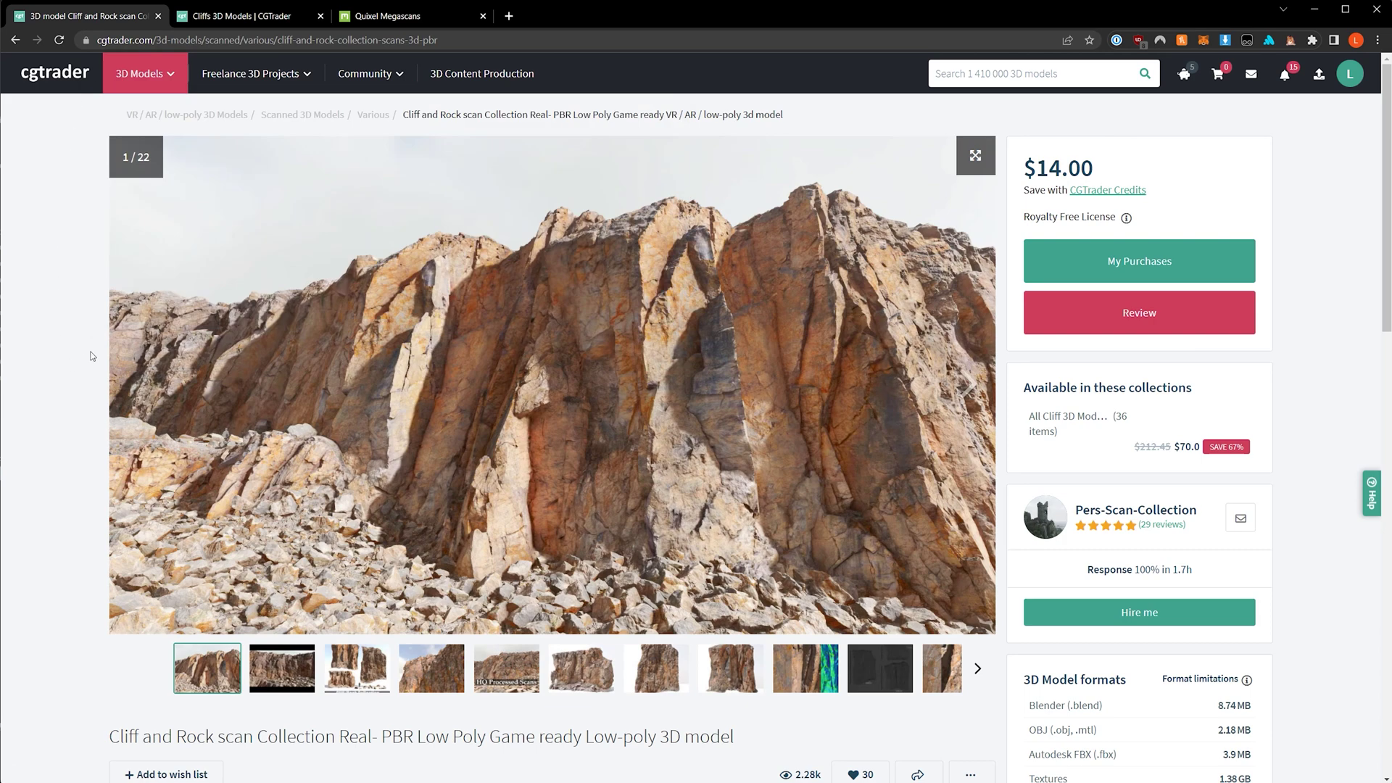
- In the browser, look through the preview images of the Cliff and Rock scan Collection on CGTrader
scroll(91, 355, down, 1)
click(356, 600)
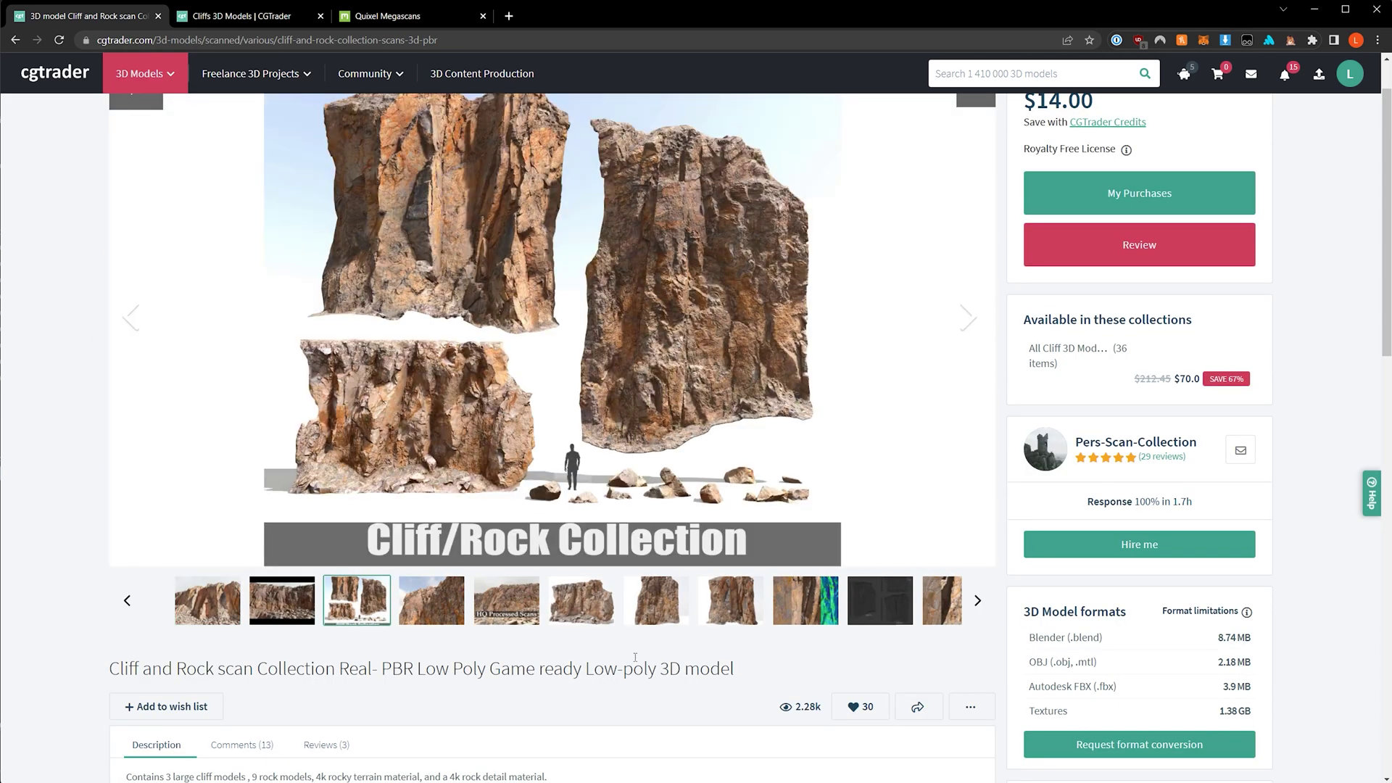
click(442, 624)
click(519, 615)
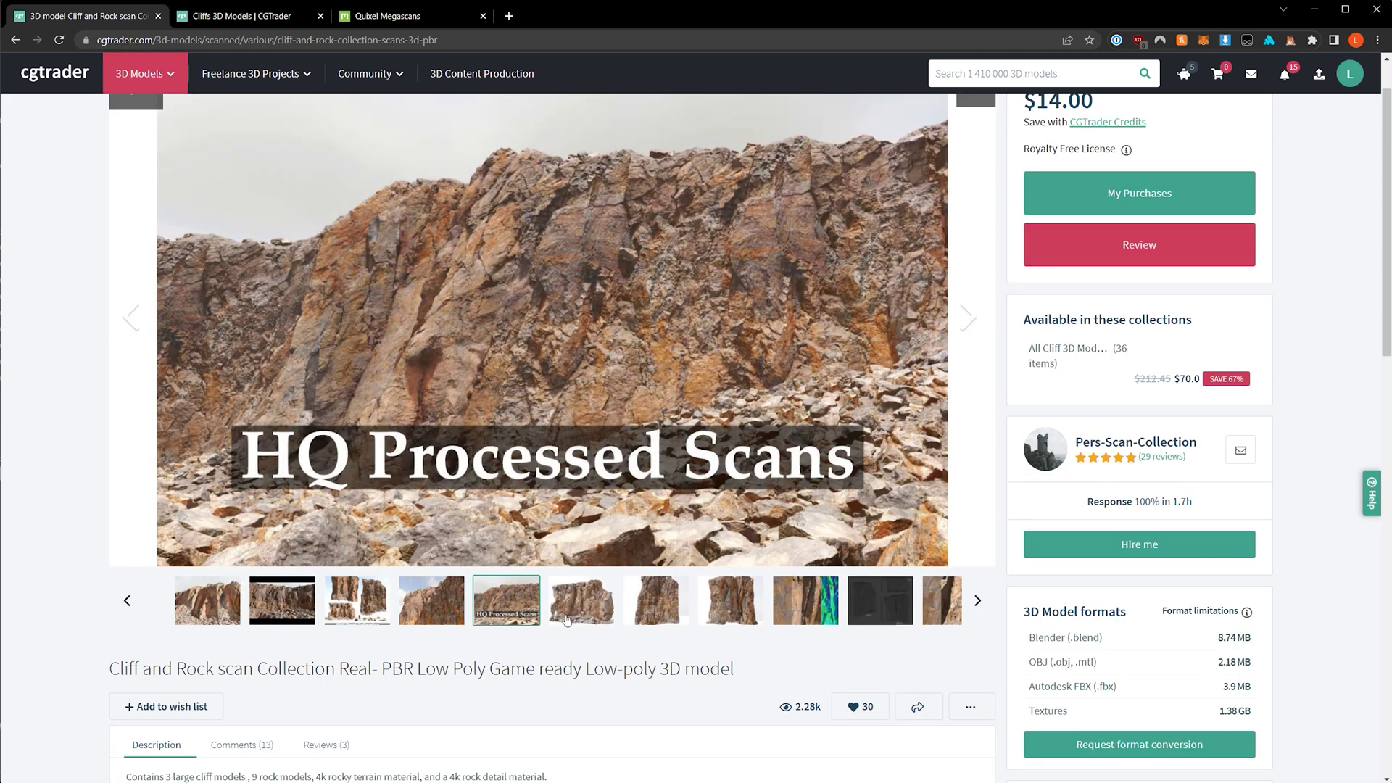
click(602, 619)
scroll(649, 432, up, 1)
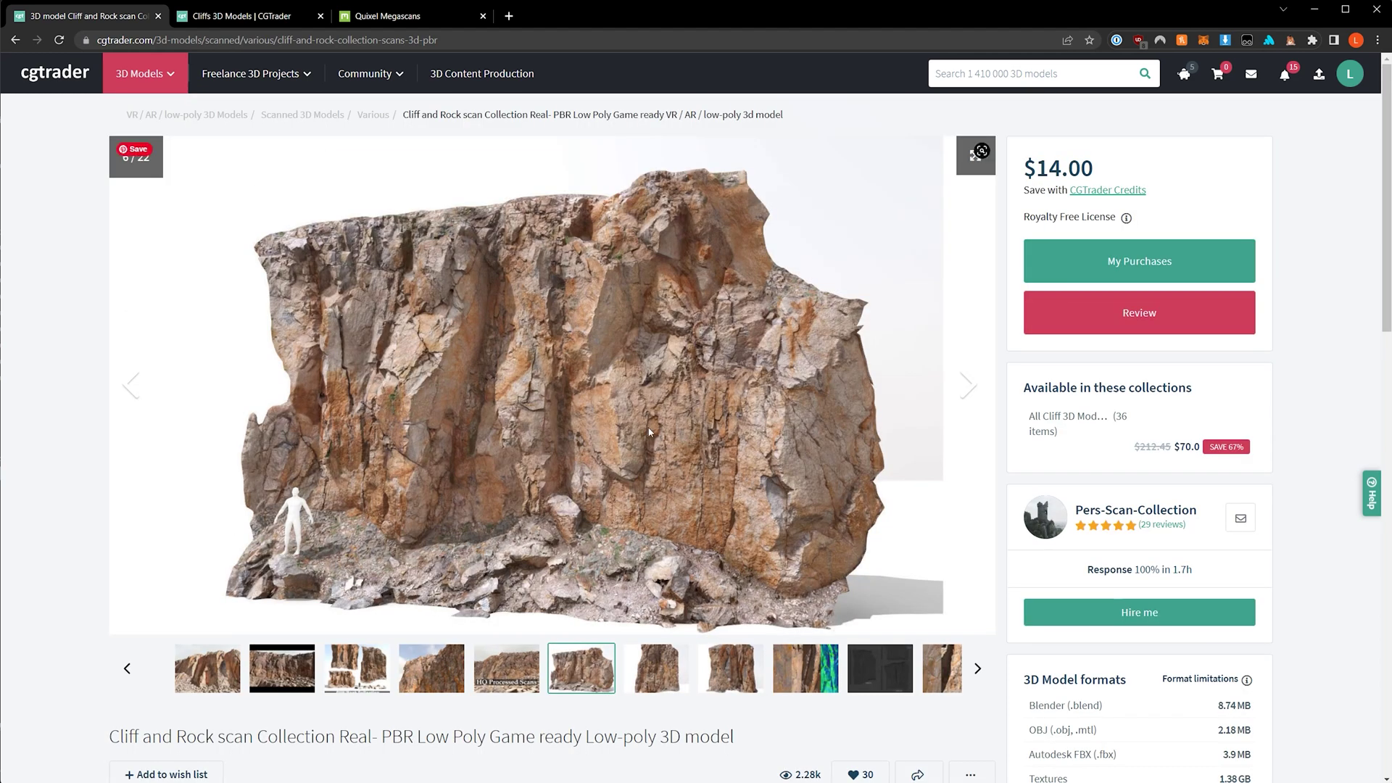
- Browse the general CGTrader results for cliffs to compare the available rock and cliff models
click(242, 16)
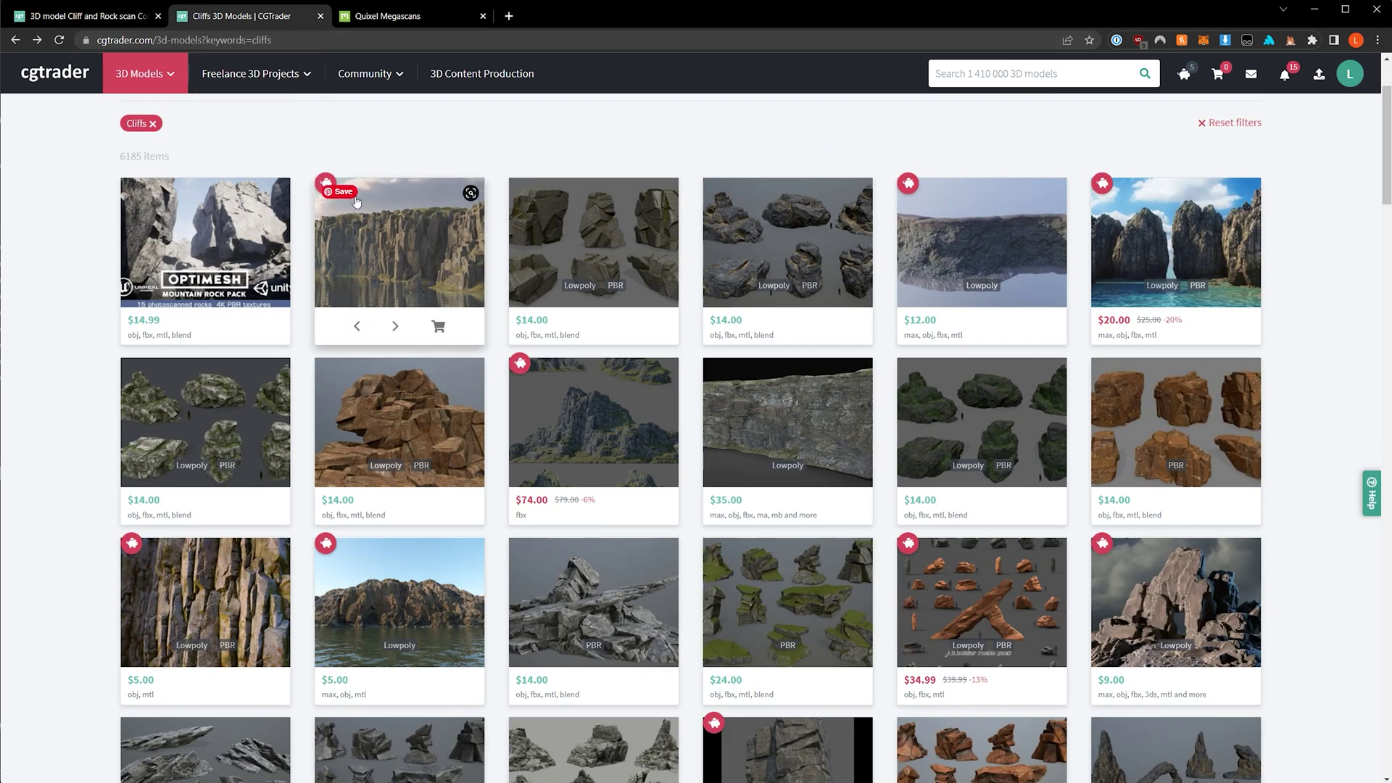
scroll(1313, 183, down, 5)
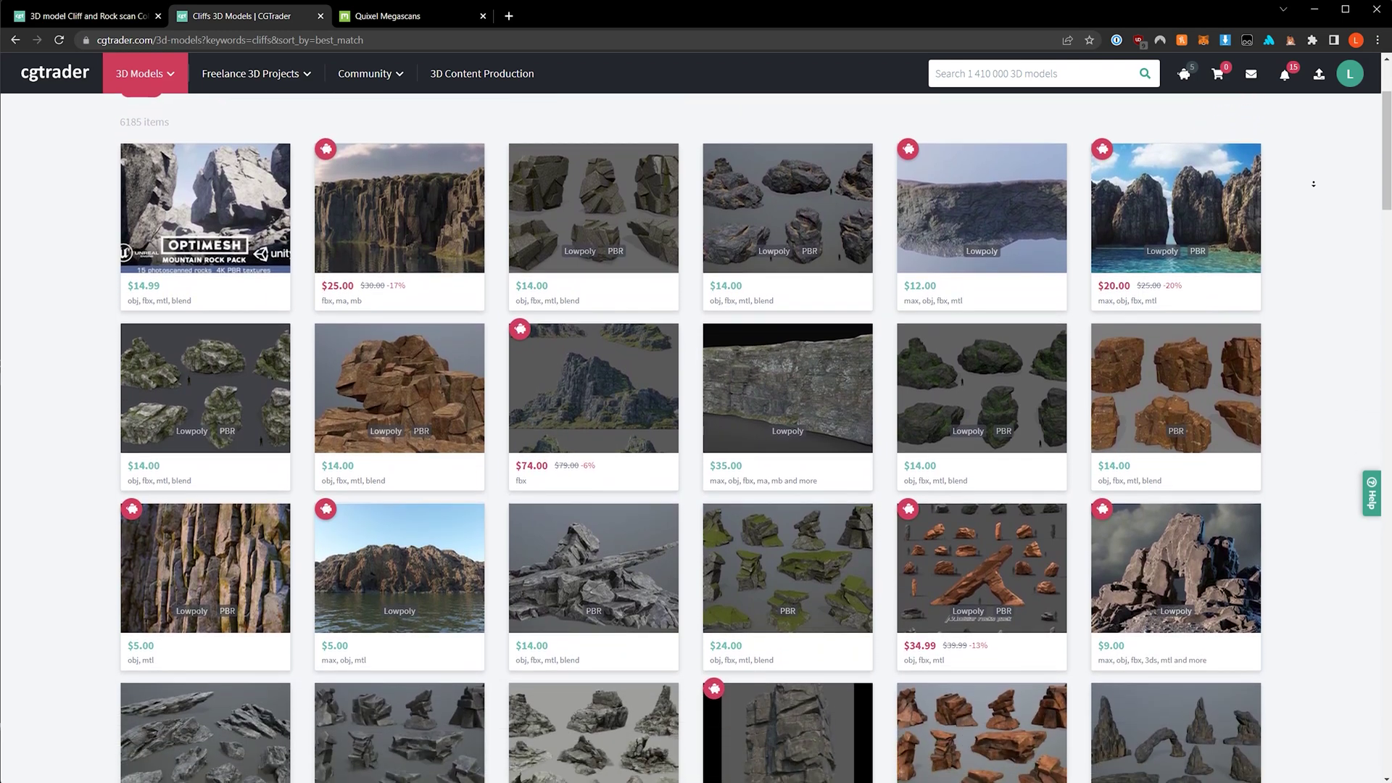
scroll(1313, 183, down, 5)
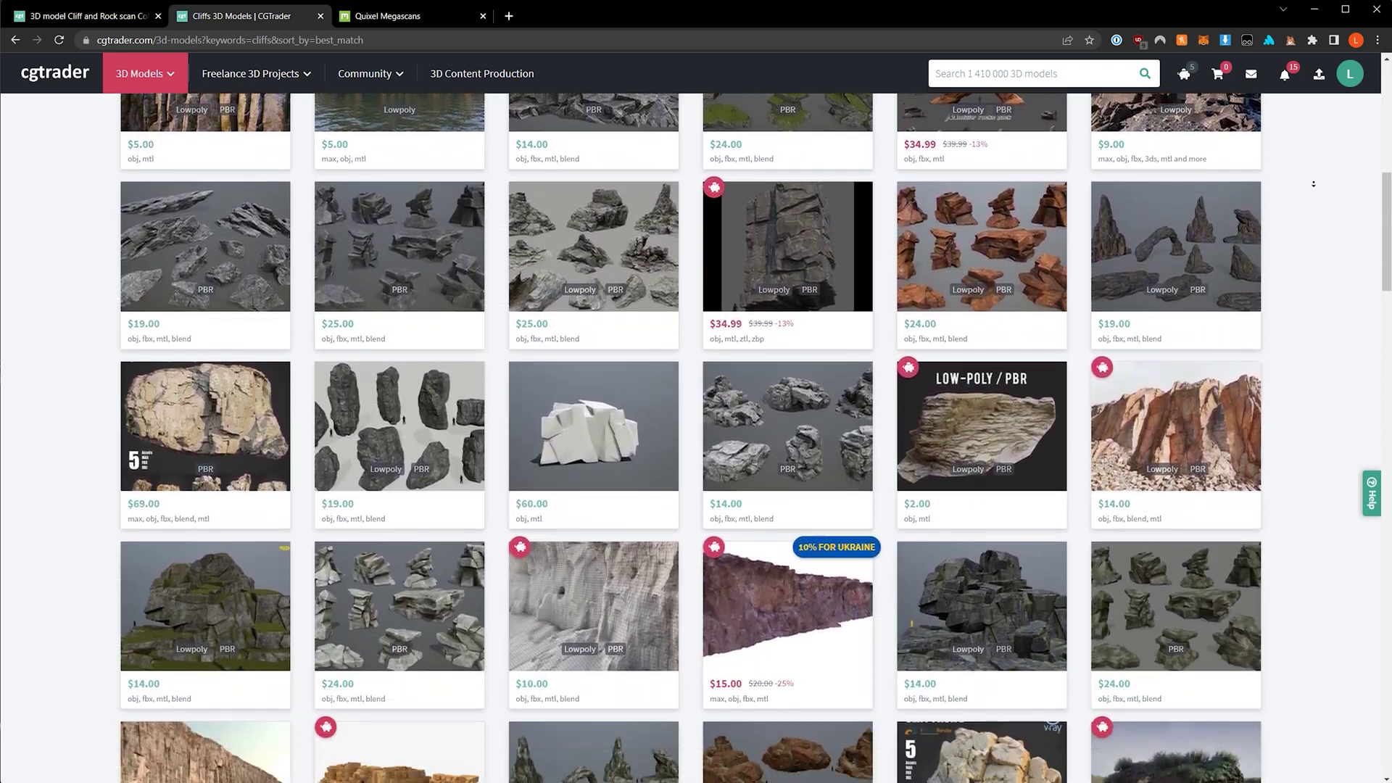
scroll(1326, 218, up, 10)
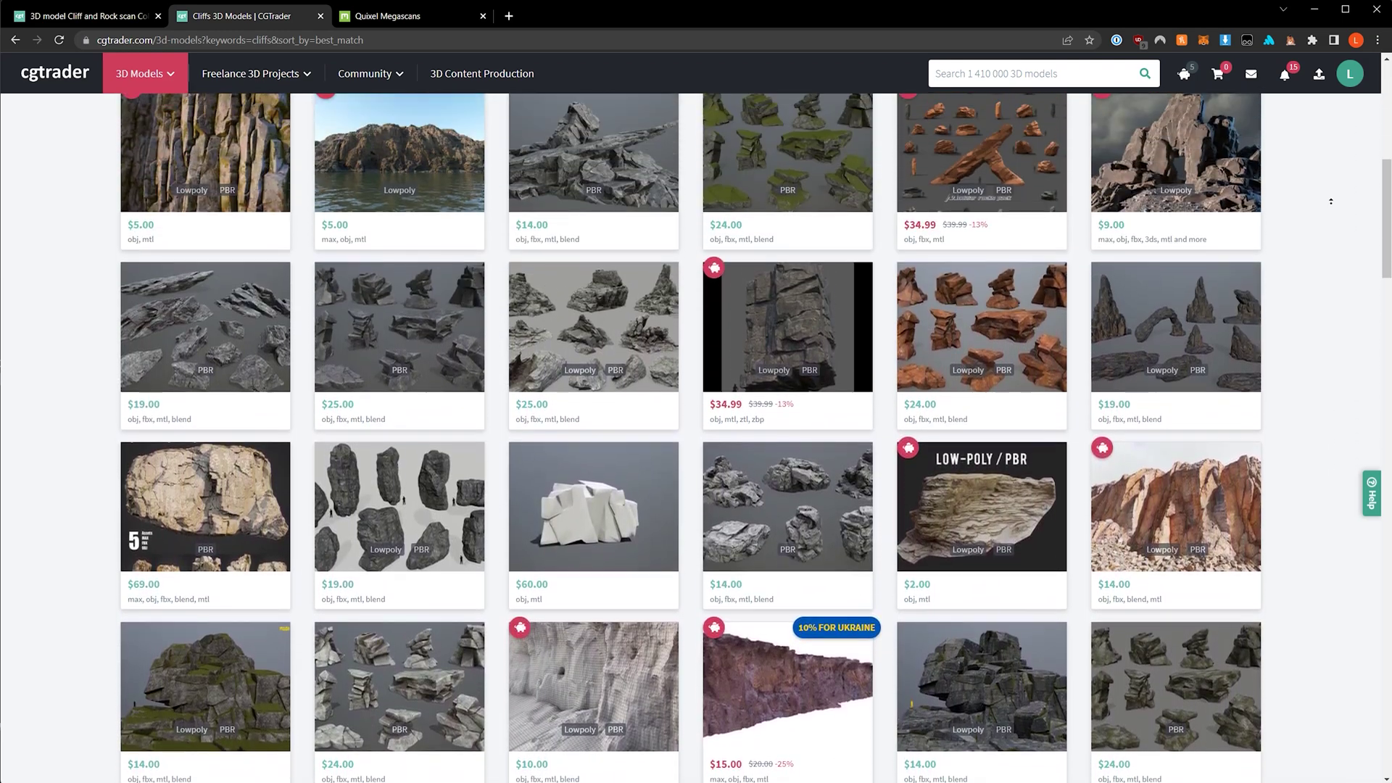
scroll(1331, 192, up, 2)
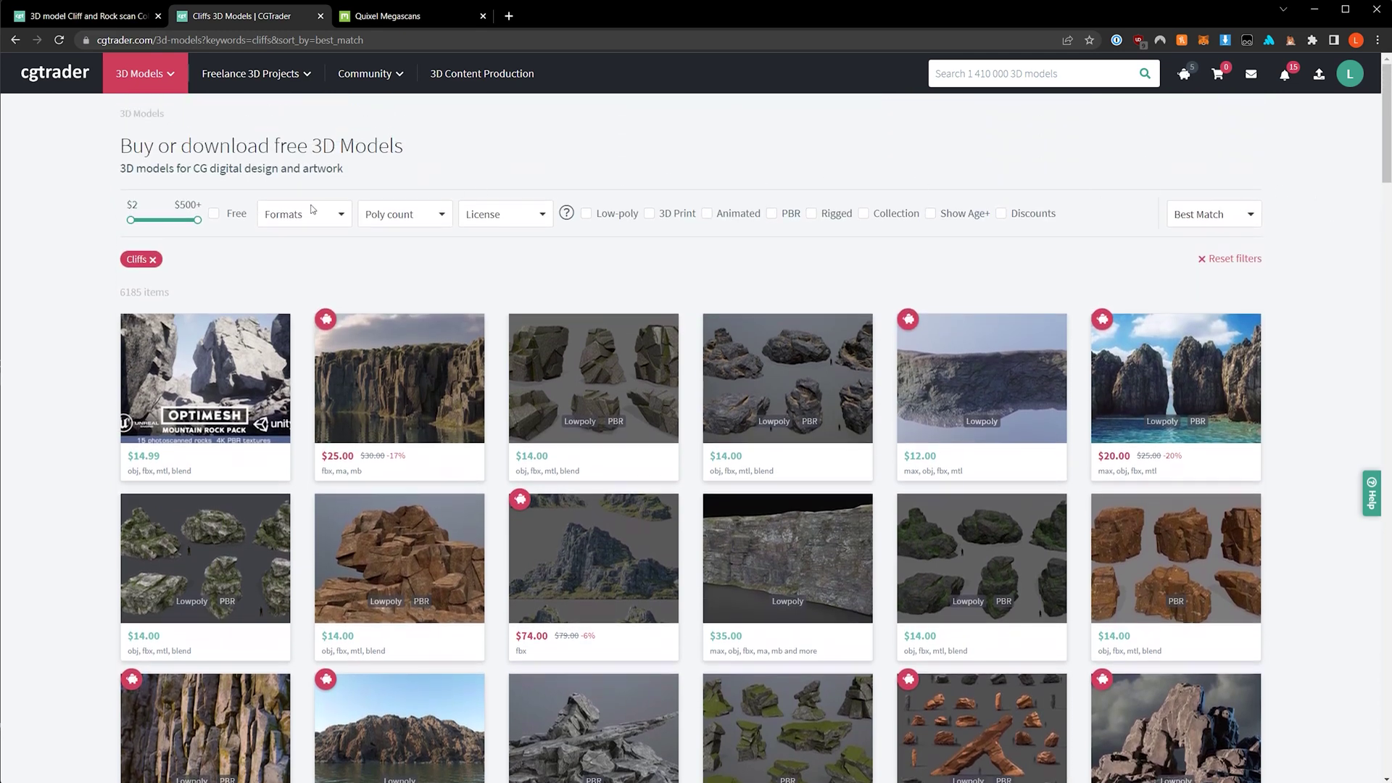
- Filter the CGTrader cliff results to free models and look through them
click(214, 213)
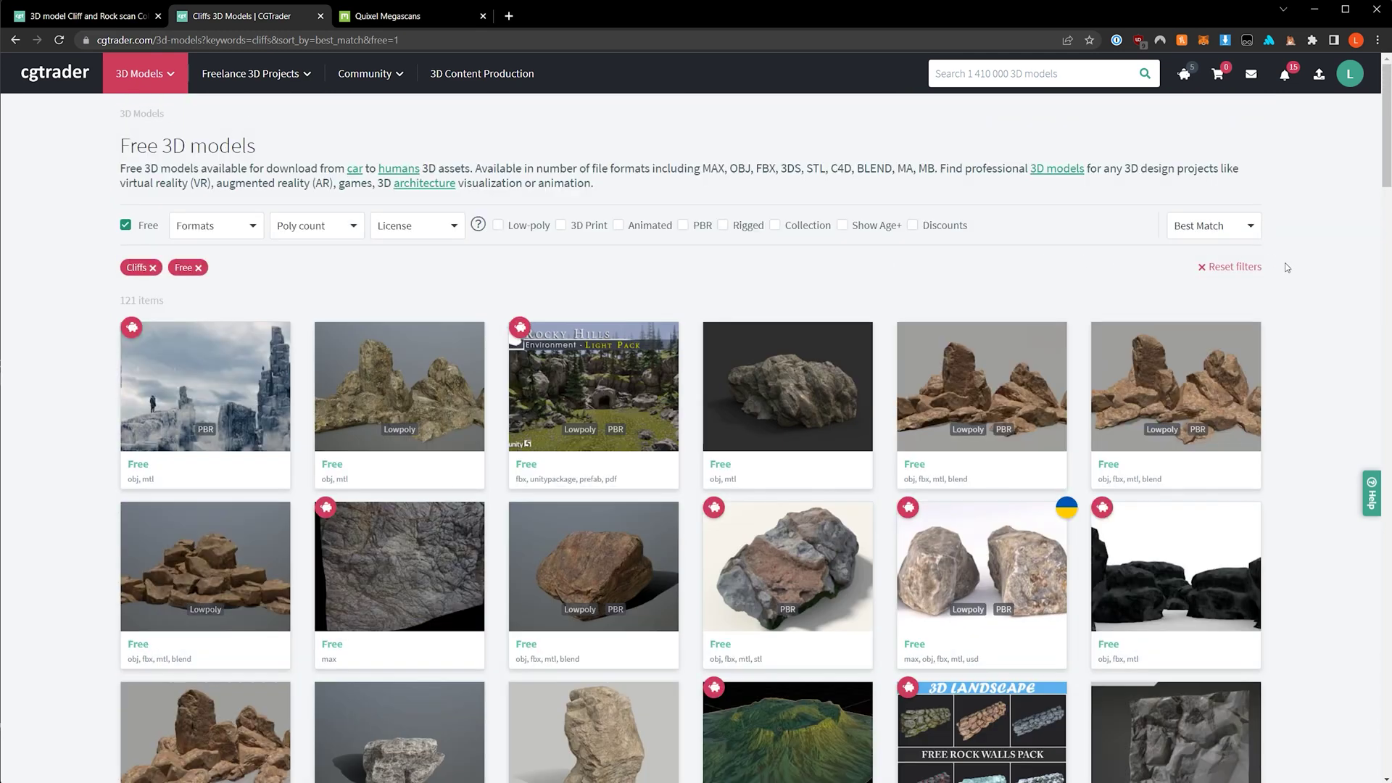
scroll(1304, 297, down, 4)
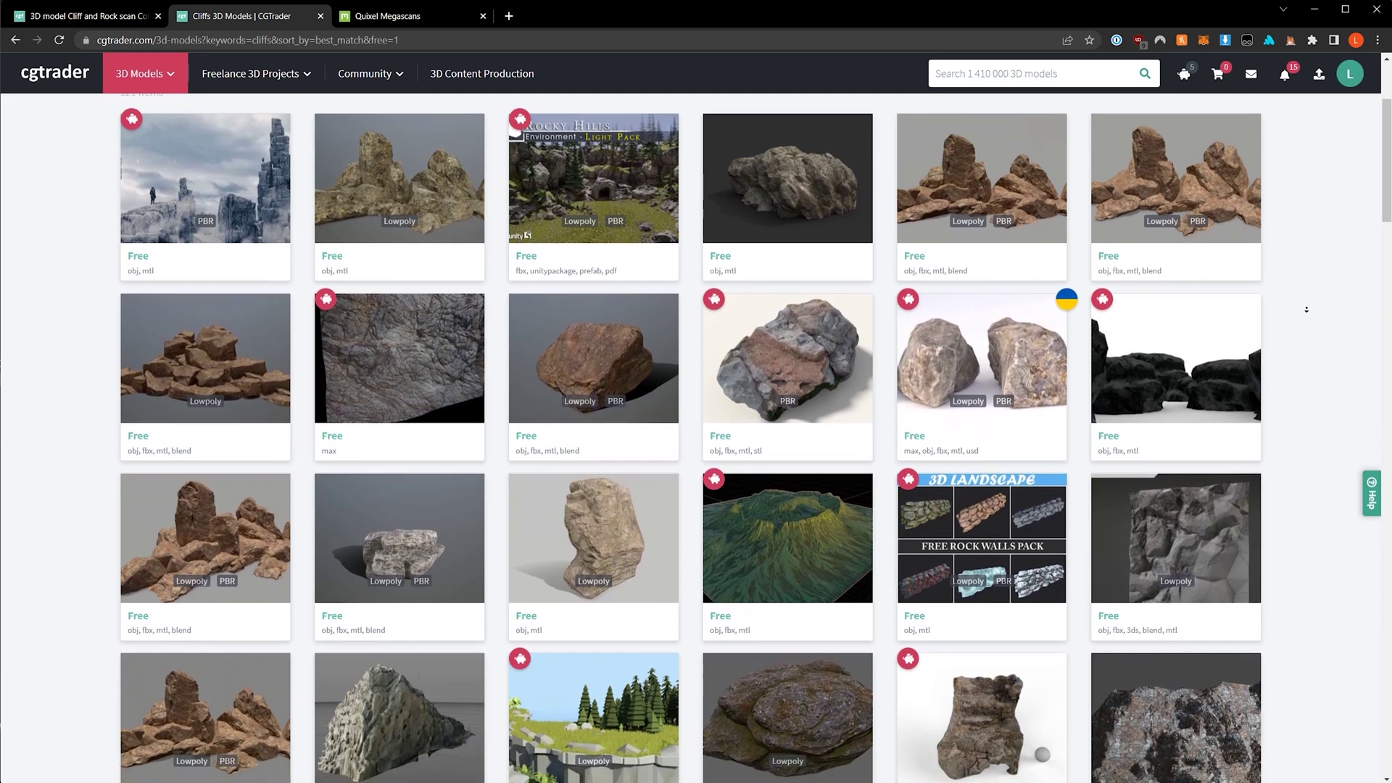
scroll(1306, 310, down, 1)
scroll(1307, 283, up, 5)
- Search the Quixel Megascans library for "cliff"
click(388, 16)
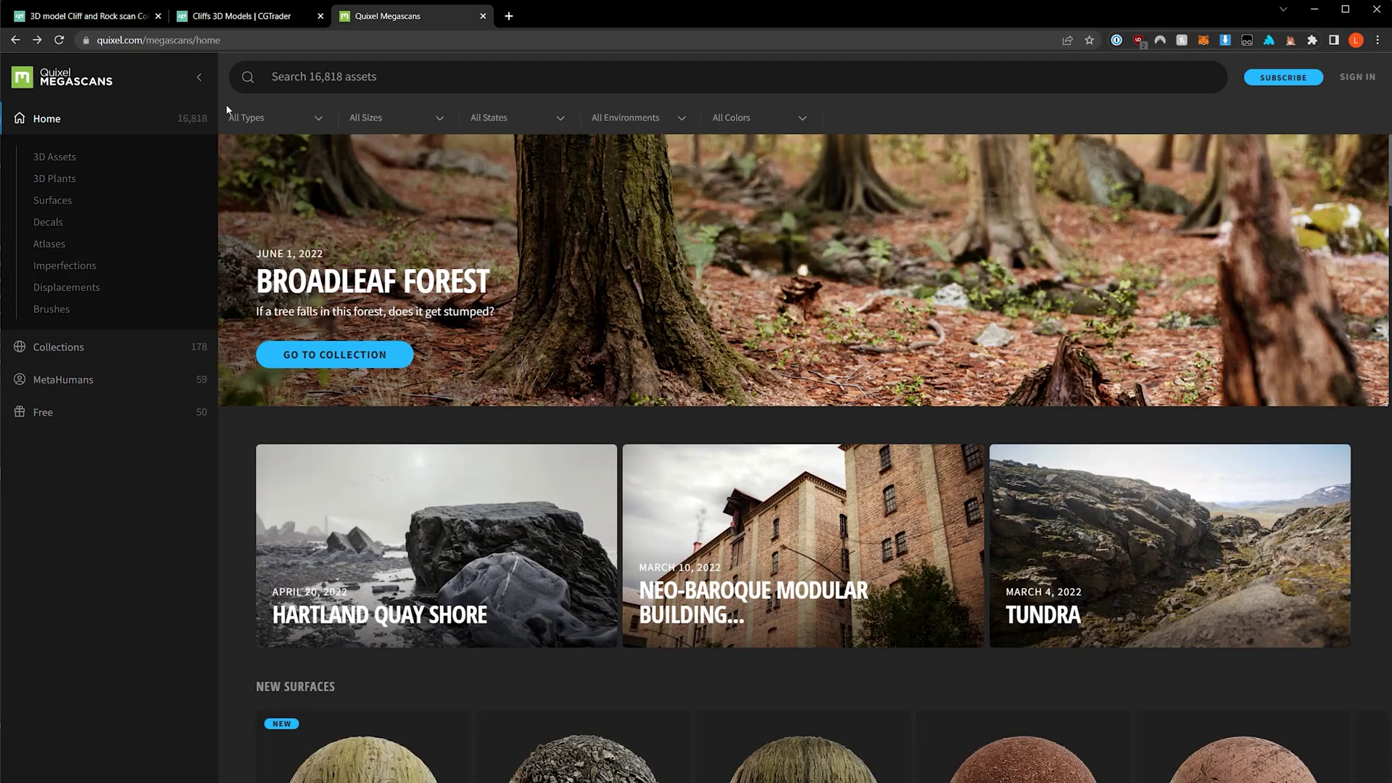
click(497, 76)
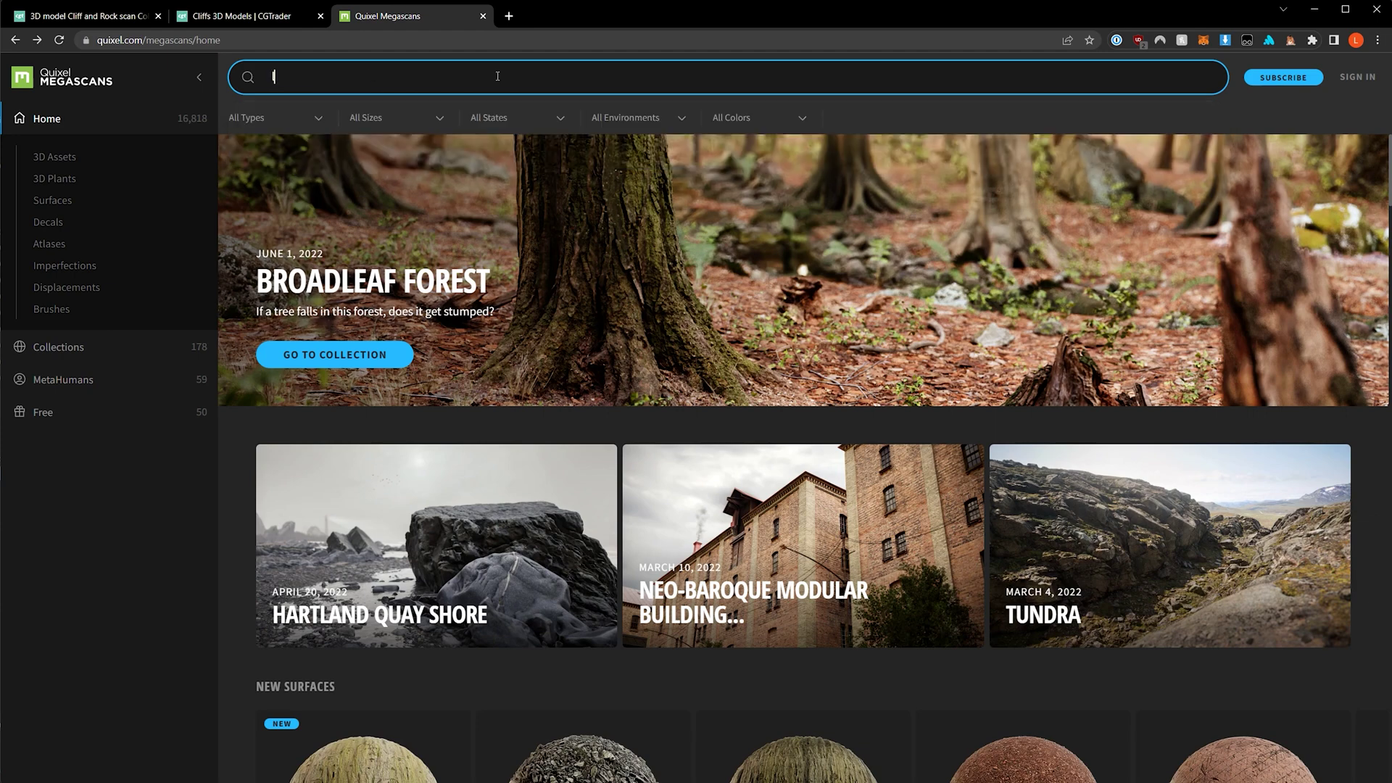
text(cliff)
key(Return)
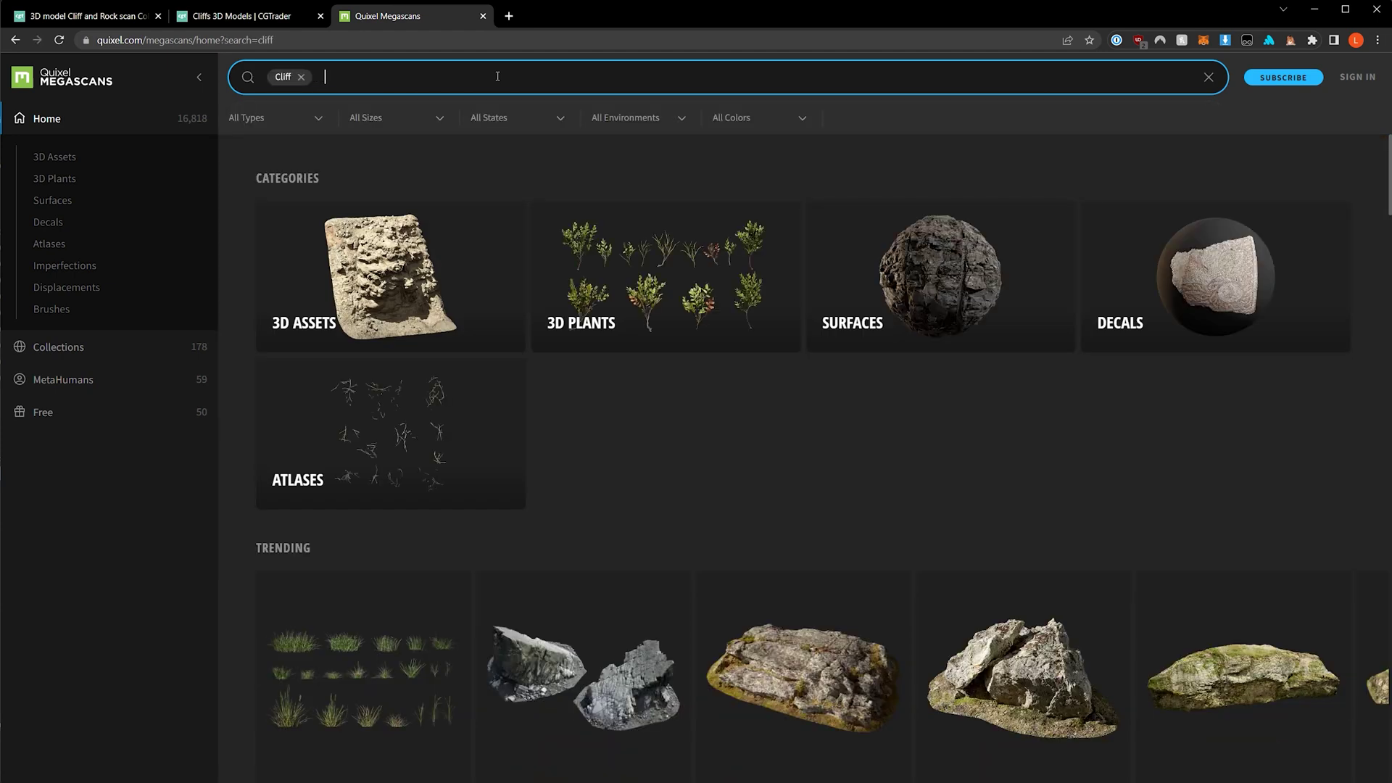
- Narrow the Megascans search to 3D assets under Nature, Rock, Cliff and browse the scanned cliff models
click(421, 290)
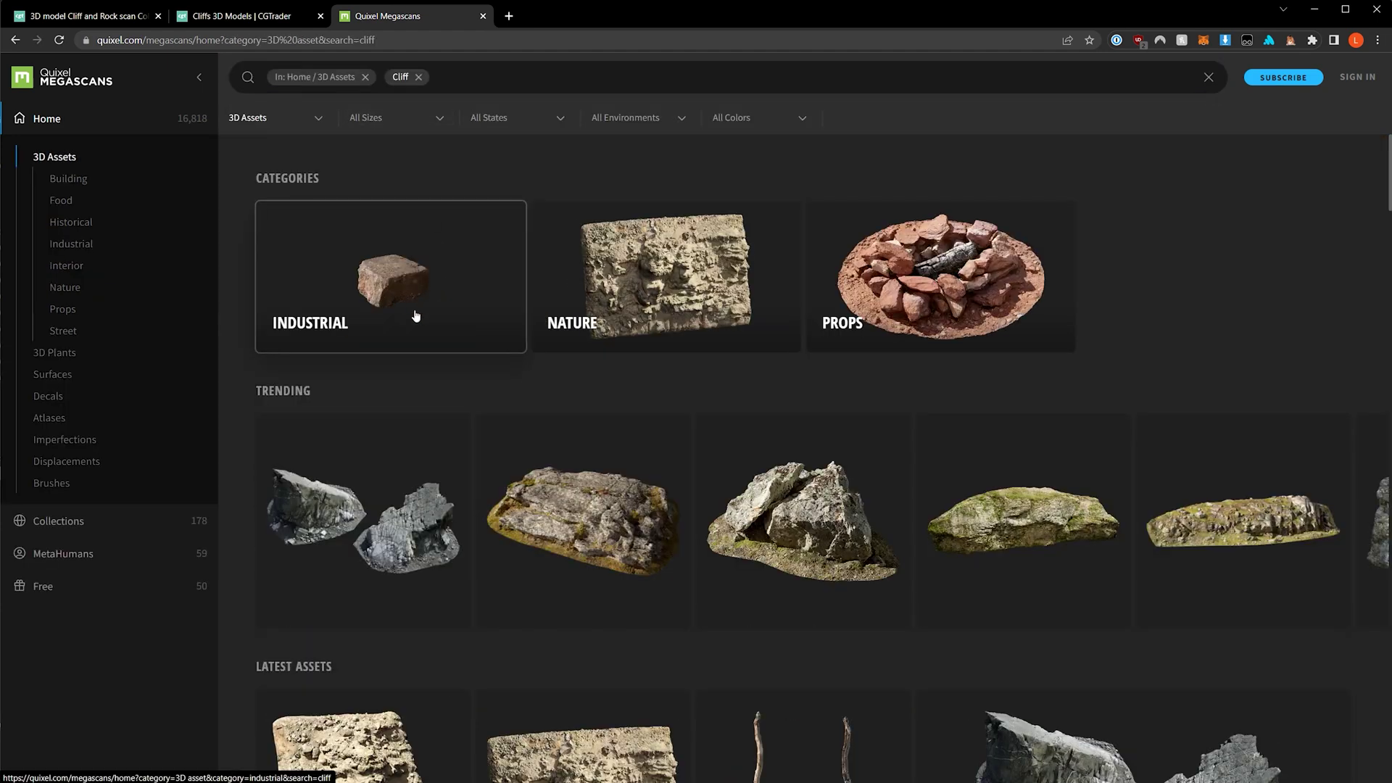
click(624, 330)
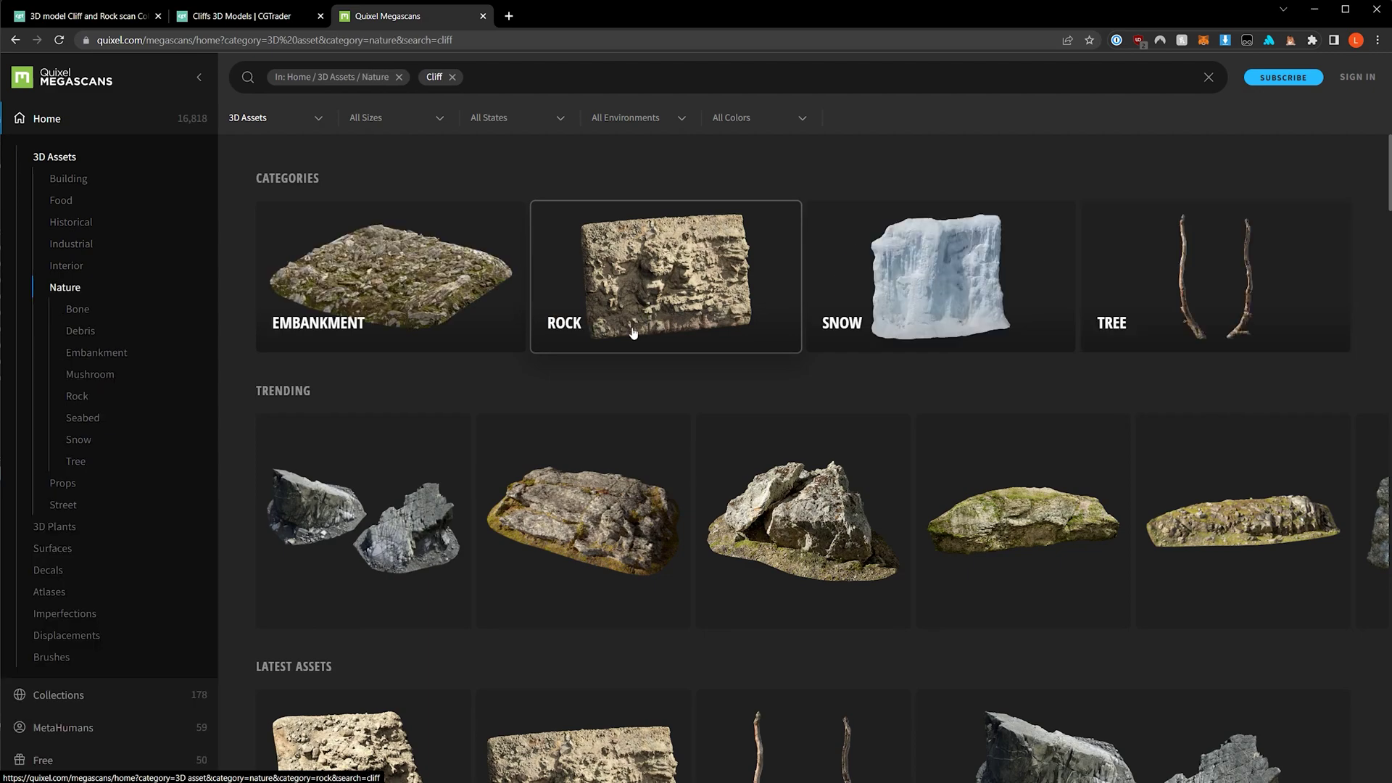
click(633, 333)
click(921, 296)
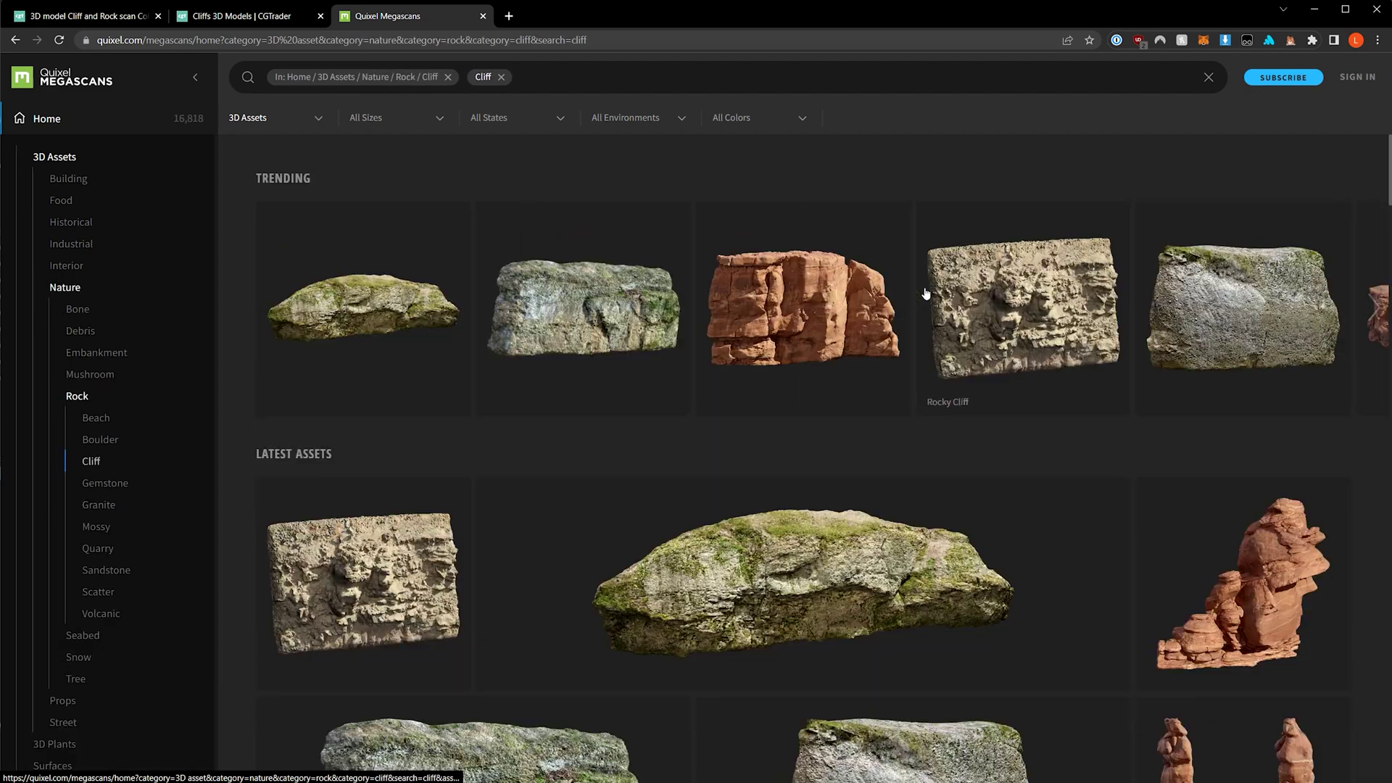
scroll(1297, 348, down, 5)
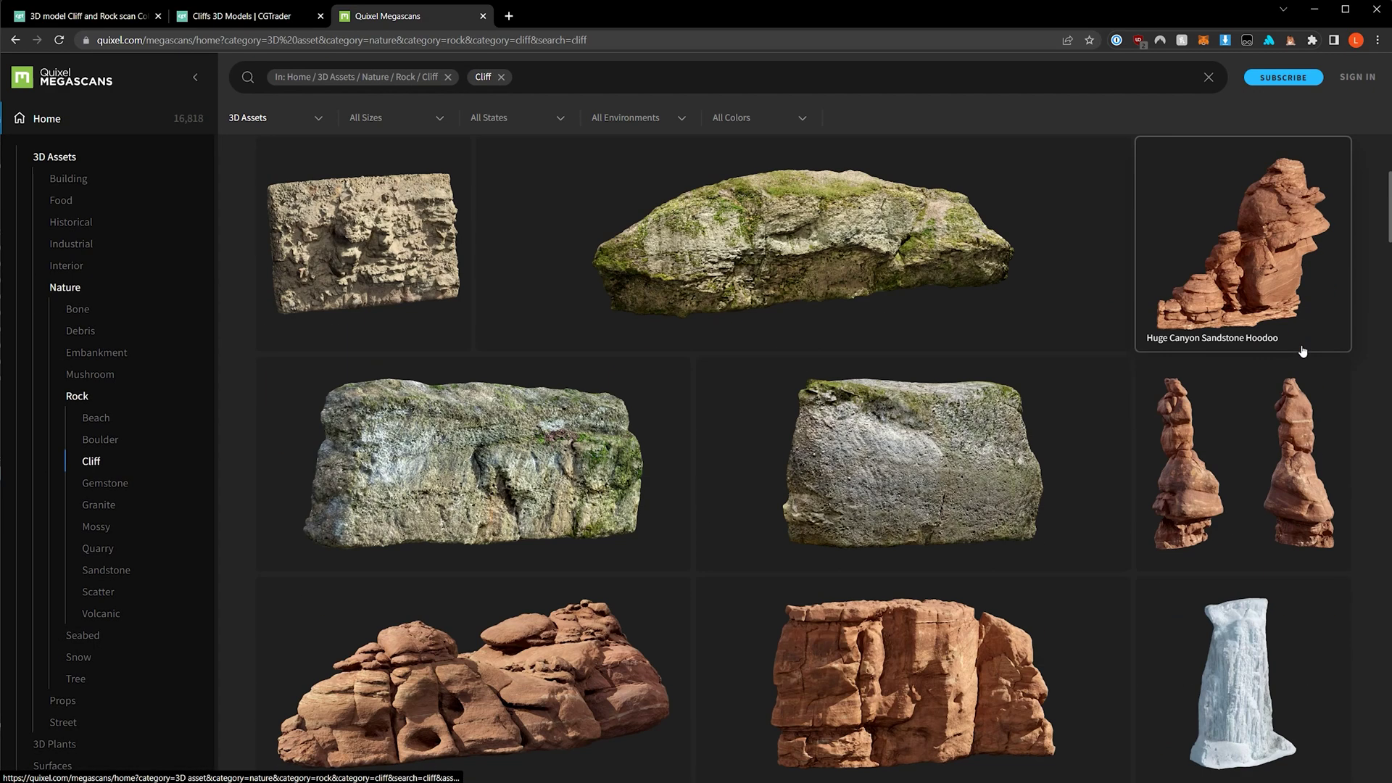
scroll(1291, 351, down, 12)
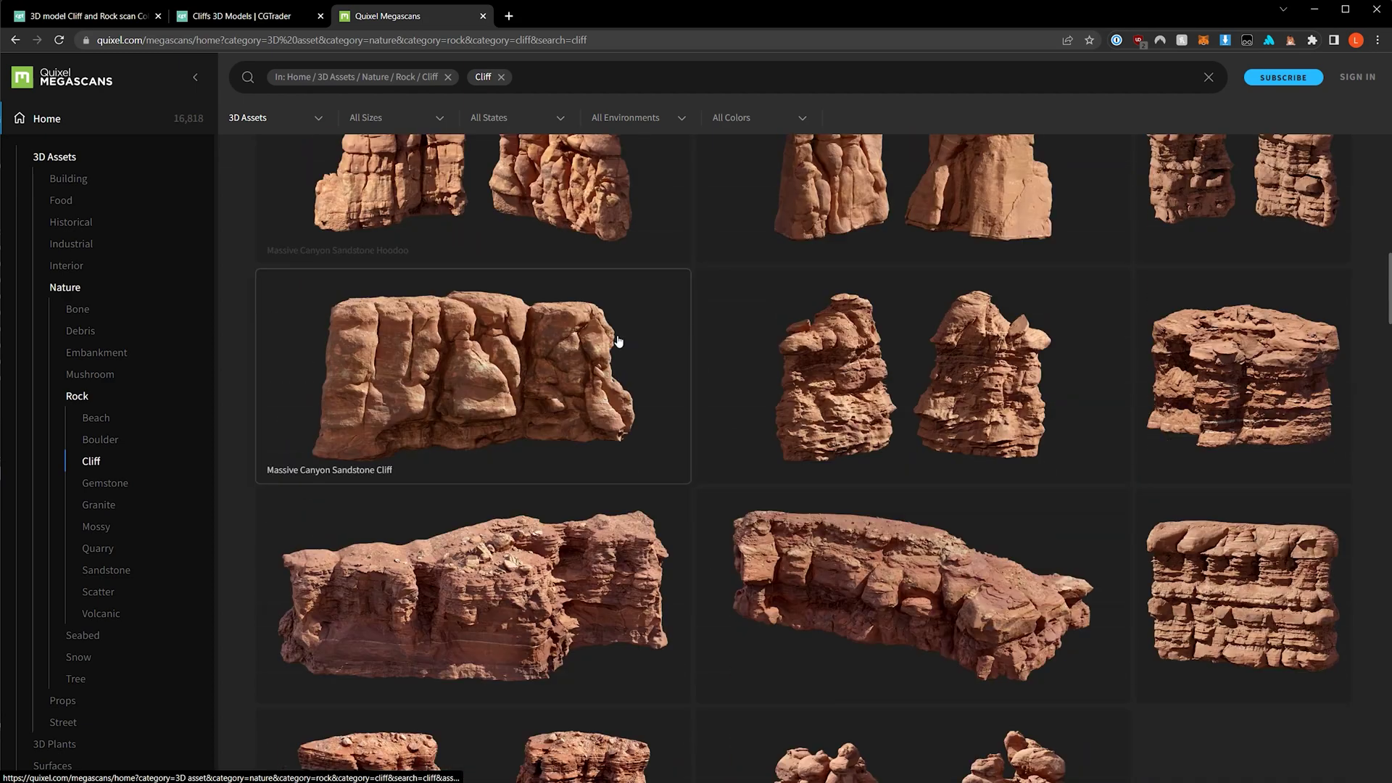
scroll(500, 518, down, 5)
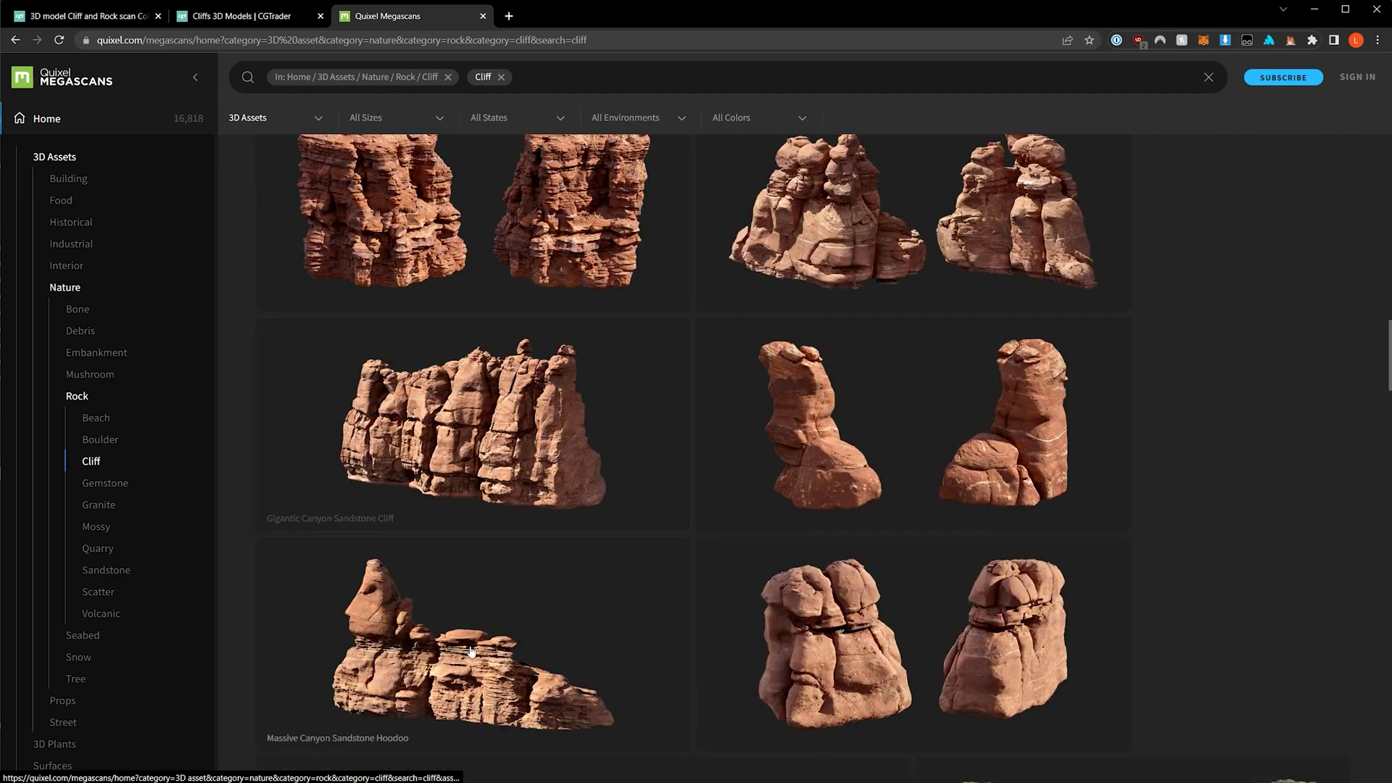
scroll(490, 590, down, 5)
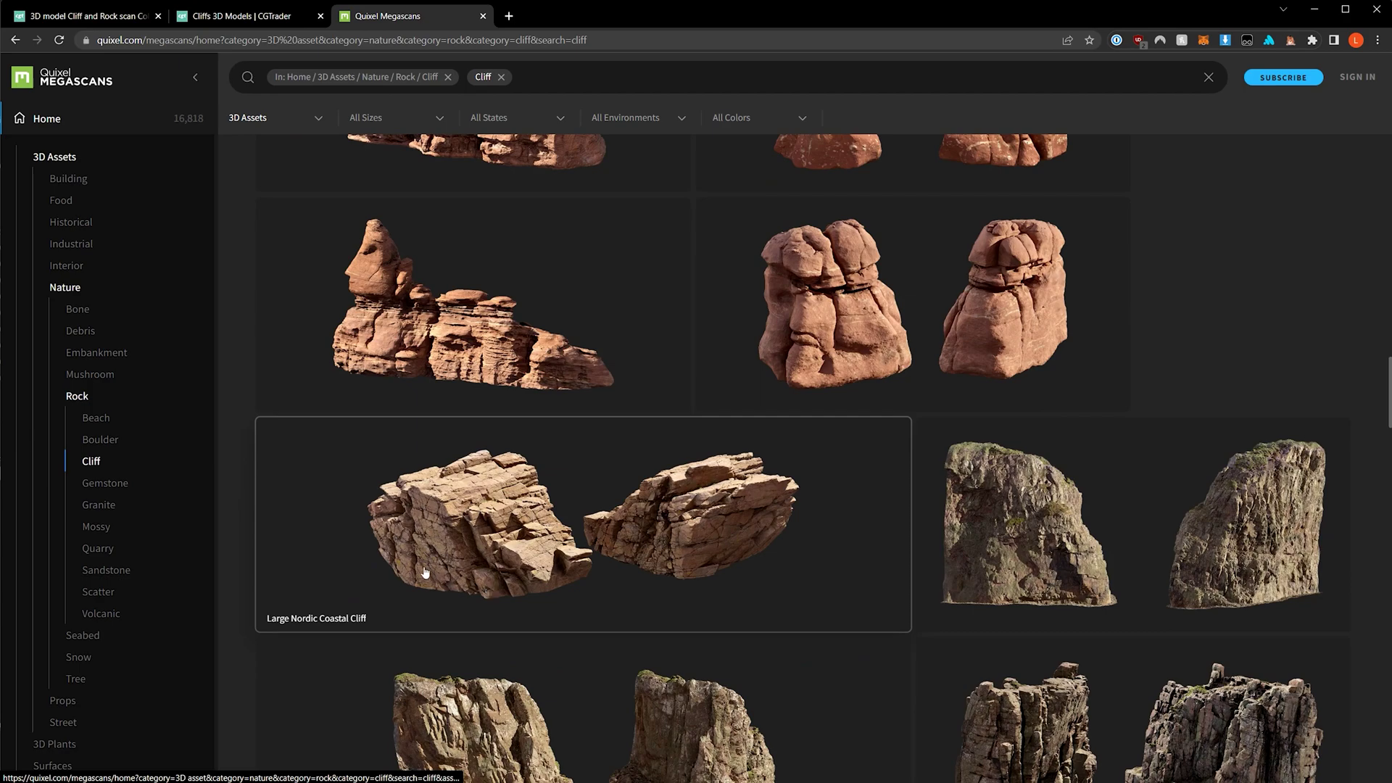
- Look through the scanned cliff models in the Megascans 3D Assets cliff category for suitable rock shapes
scroll(311, 513, down, 12)
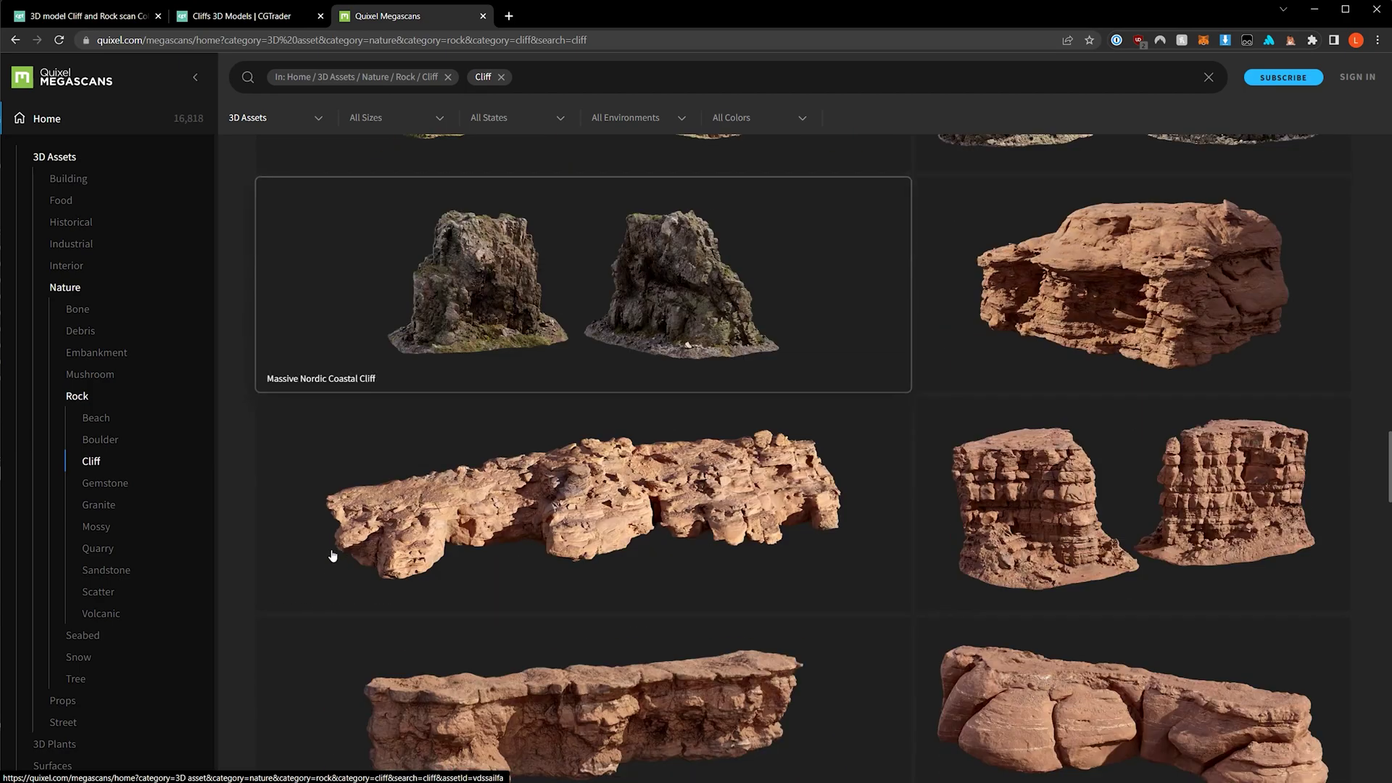
scroll(333, 564, down, 10)
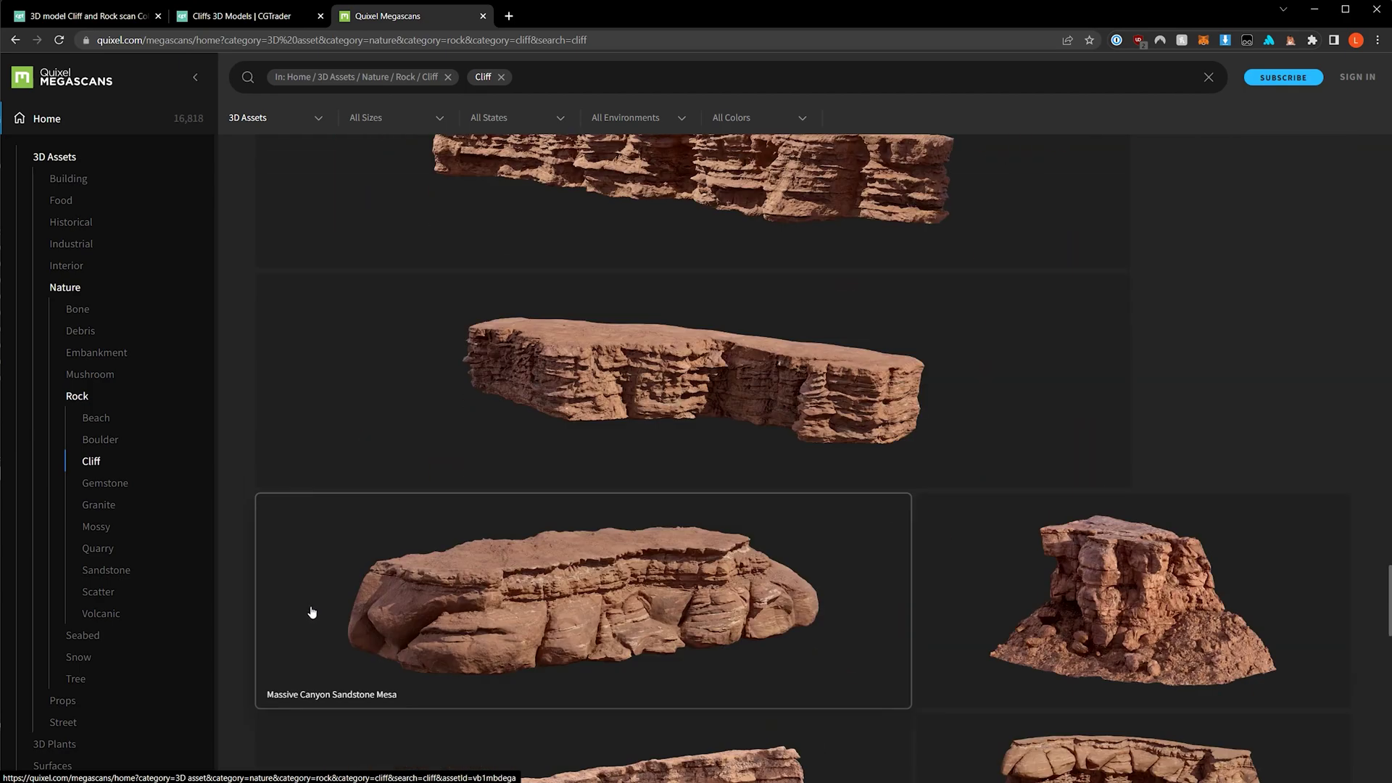
scroll(315, 610, down, 8)
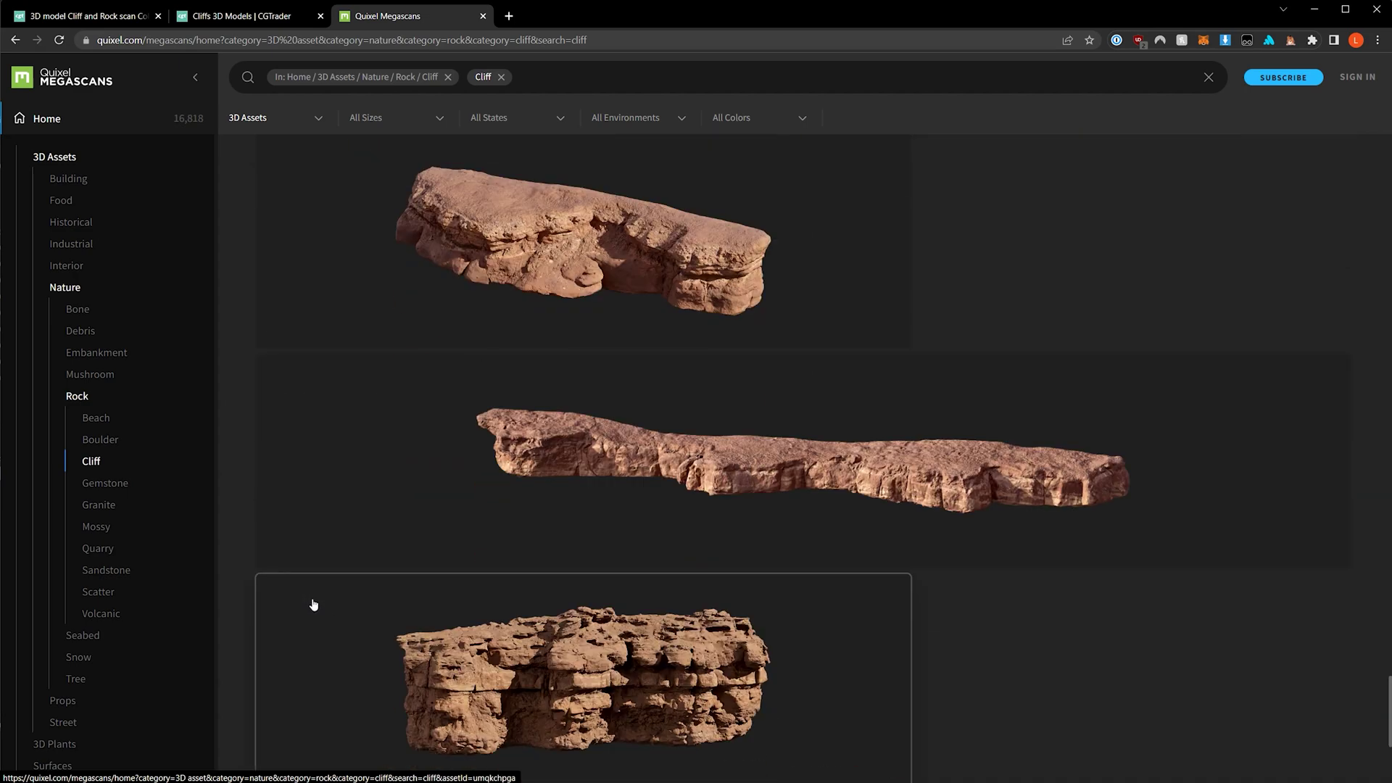
scroll(290, 591, down, 10)
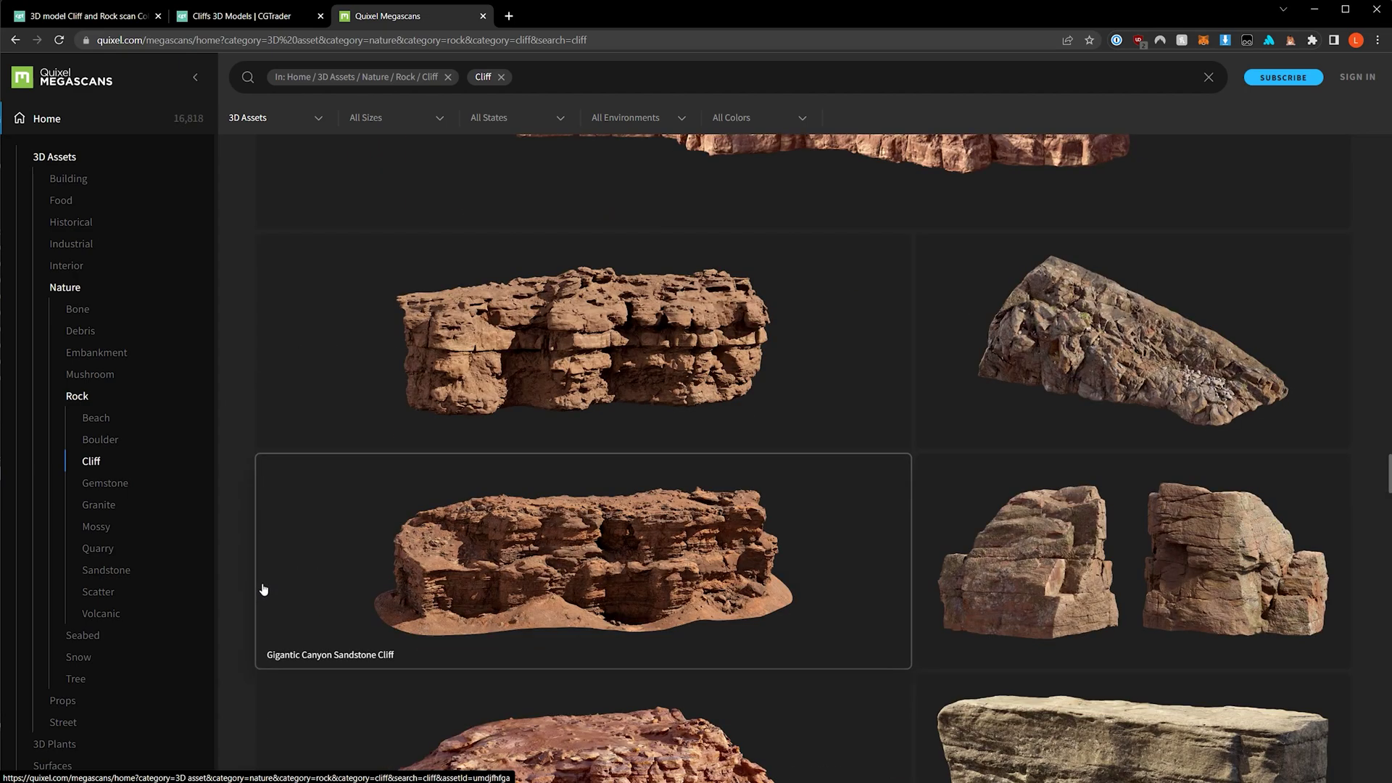
scroll(276, 582, down, 10)
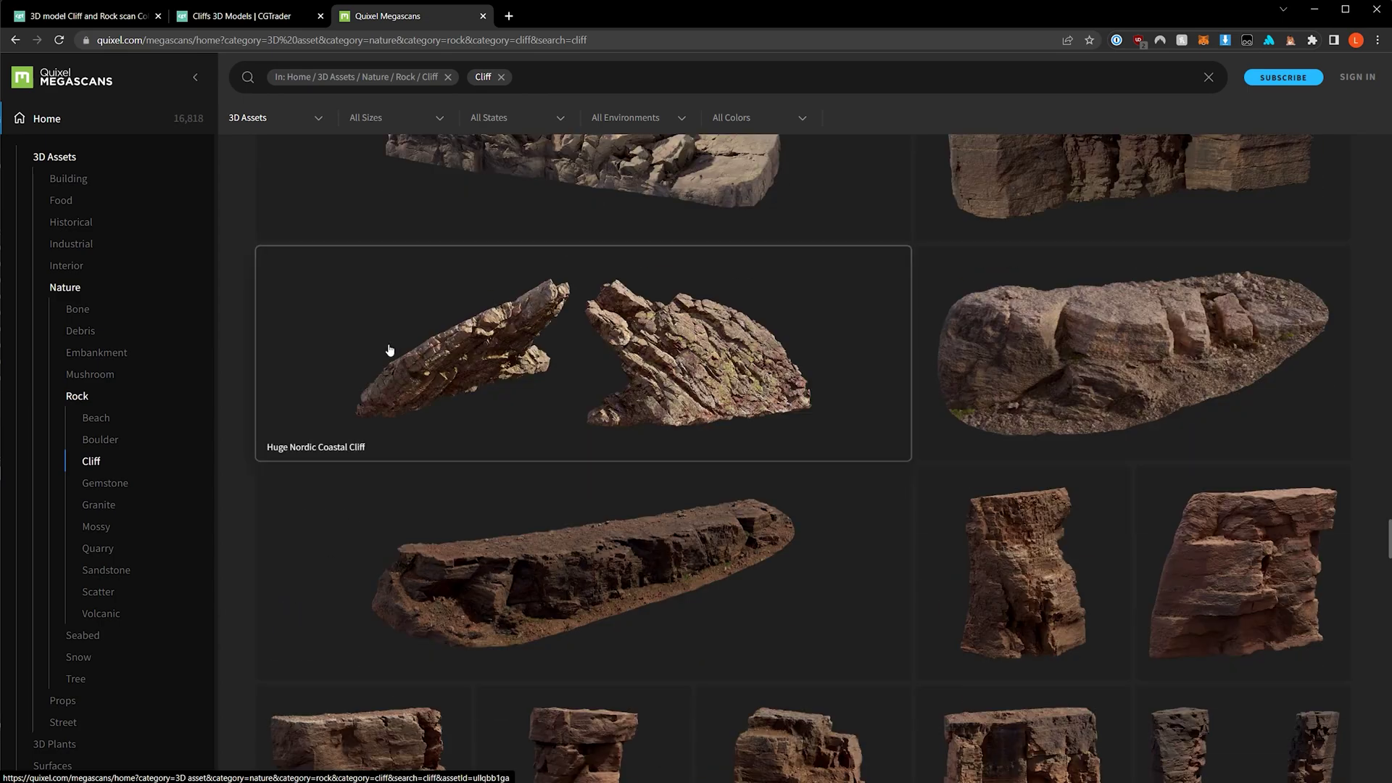
scroll(385, 384, down, 10)
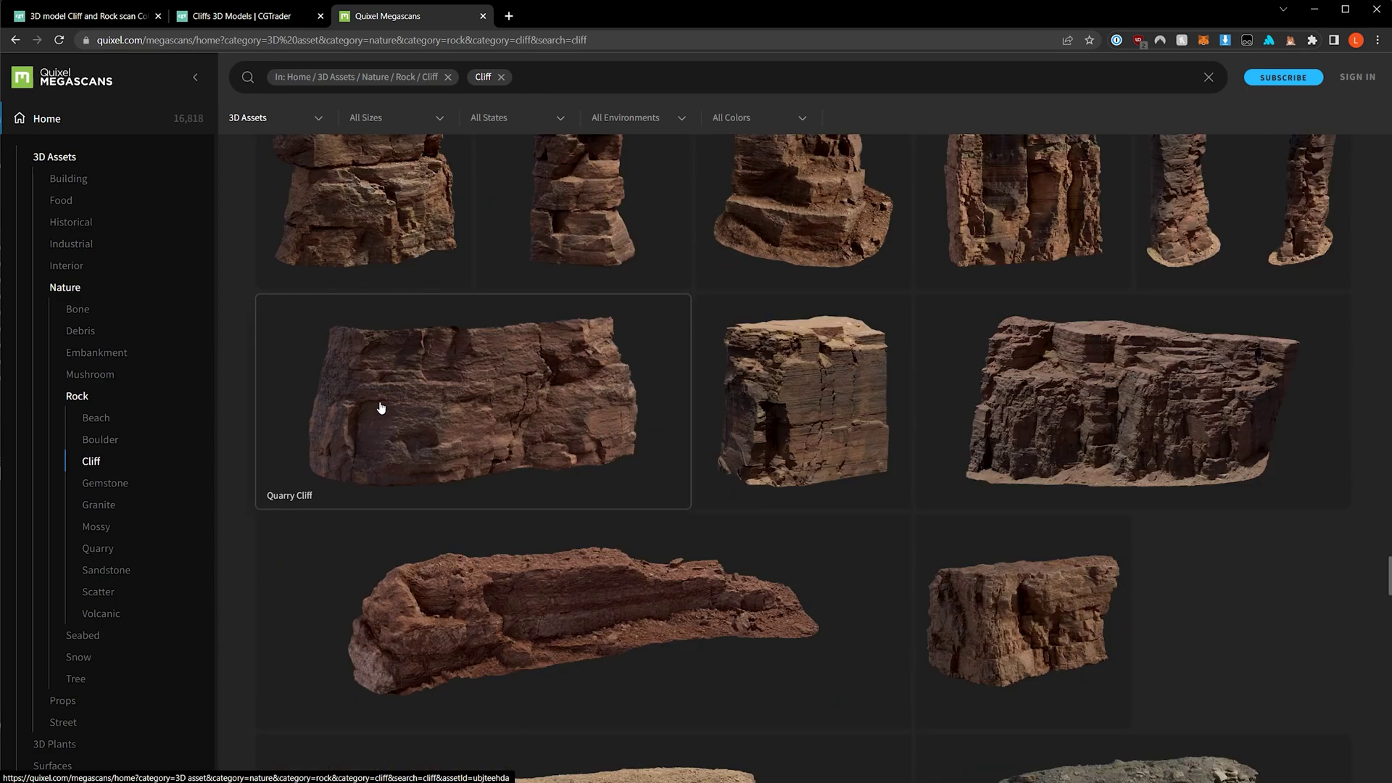
scroll(377, 427, down, 5)
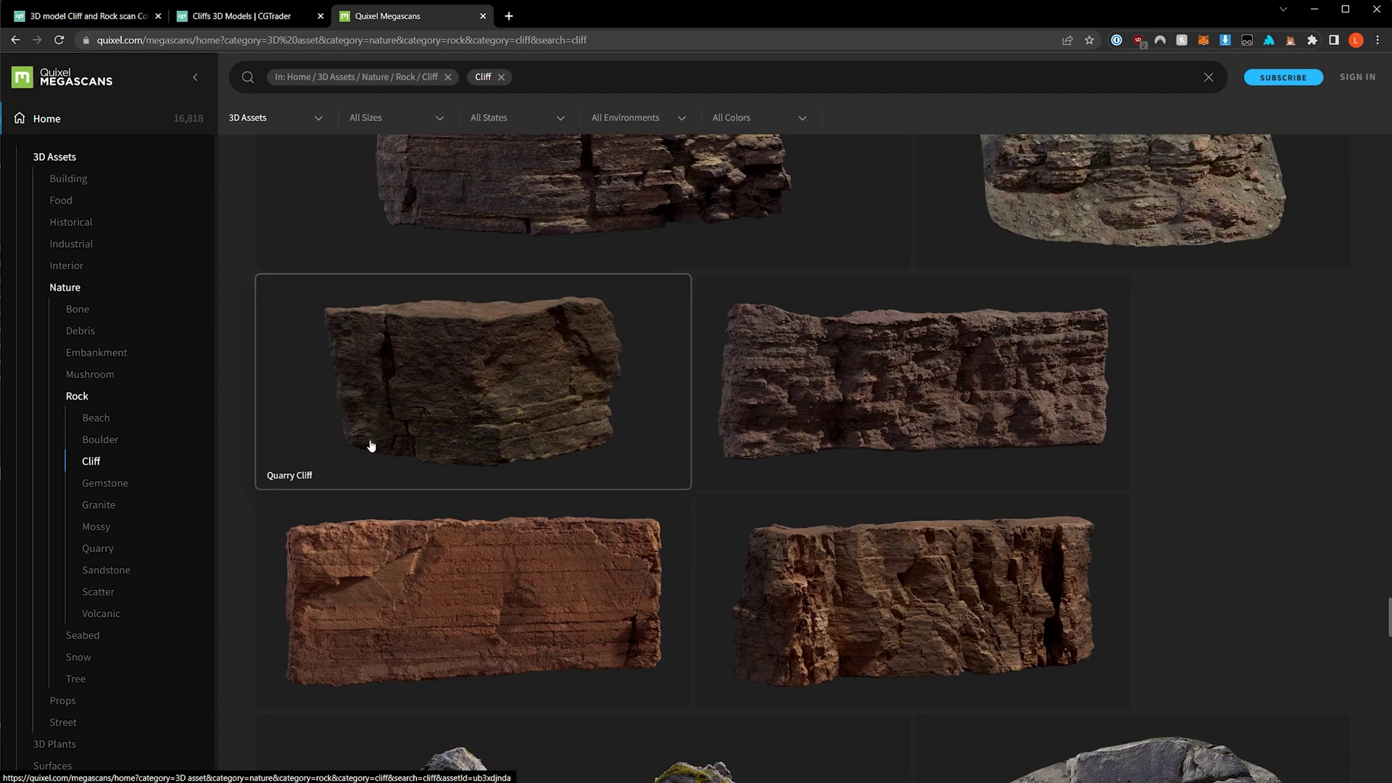
scroll(371, 445, down, 5)
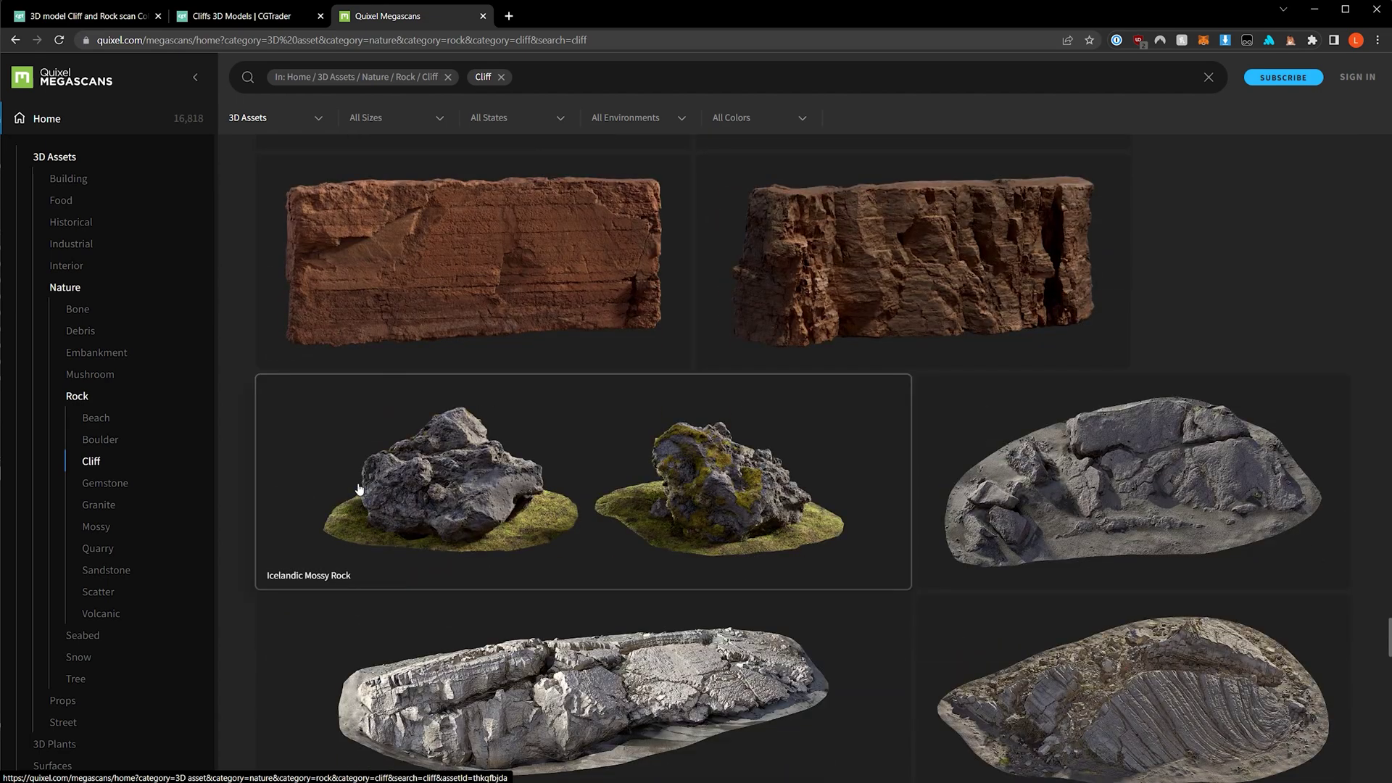
scroll(360, 482, down, 7)
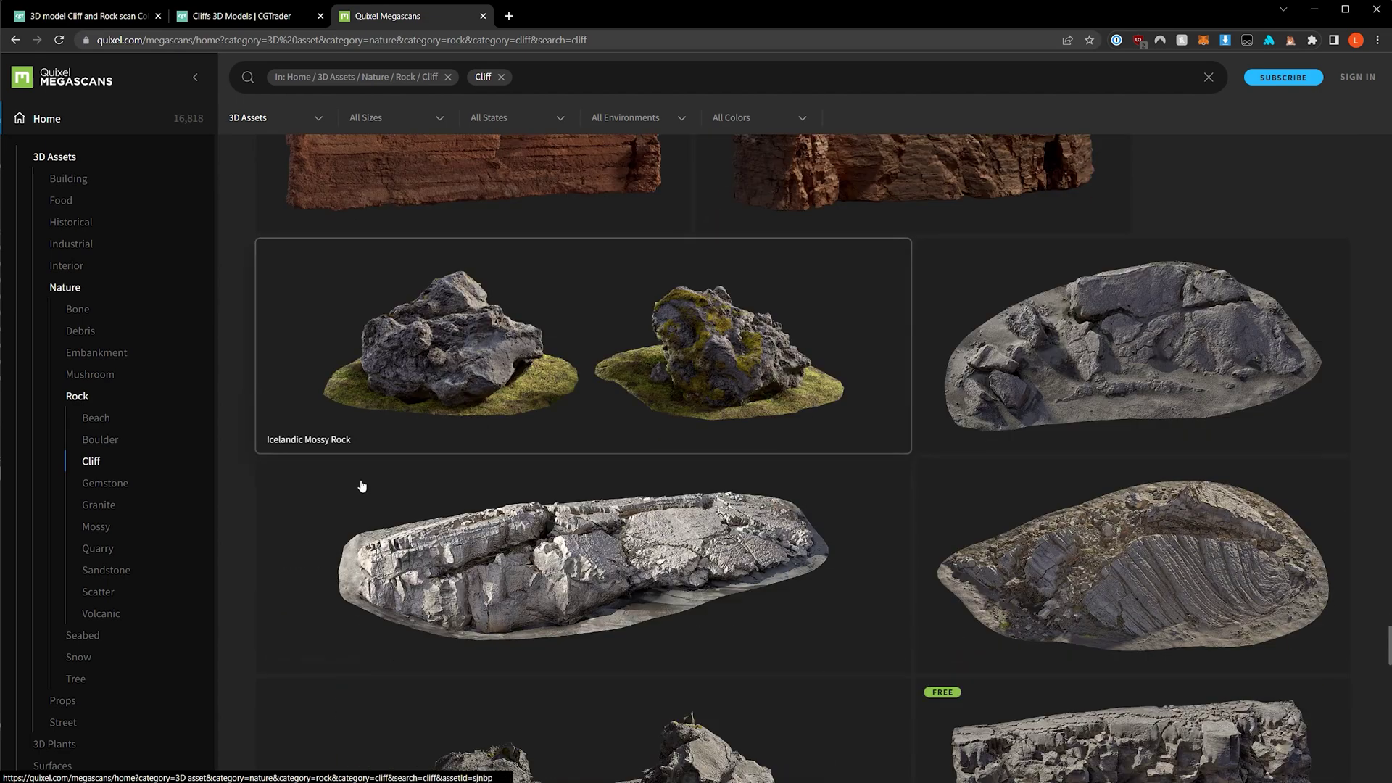
scroll(262, 626, down, 7)
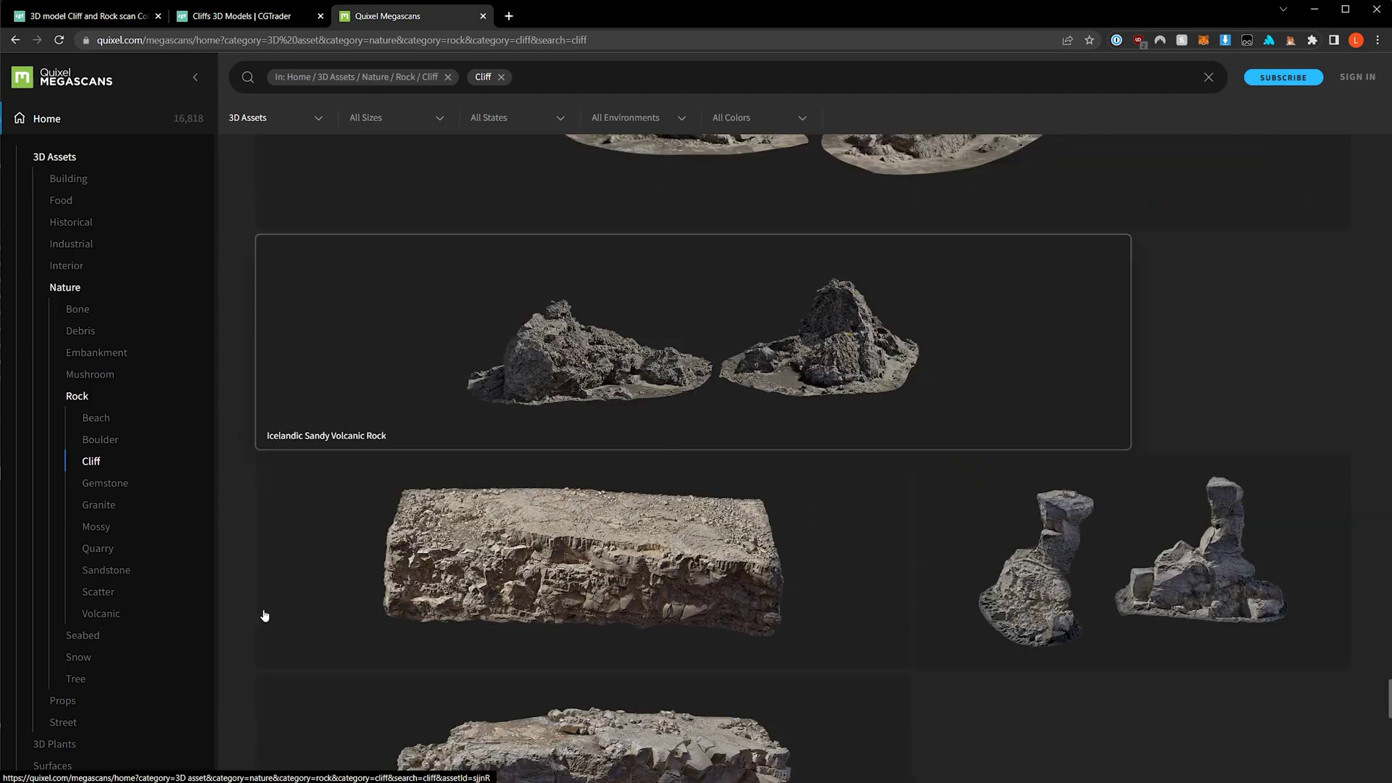
scroll(997, 592, down, 15)
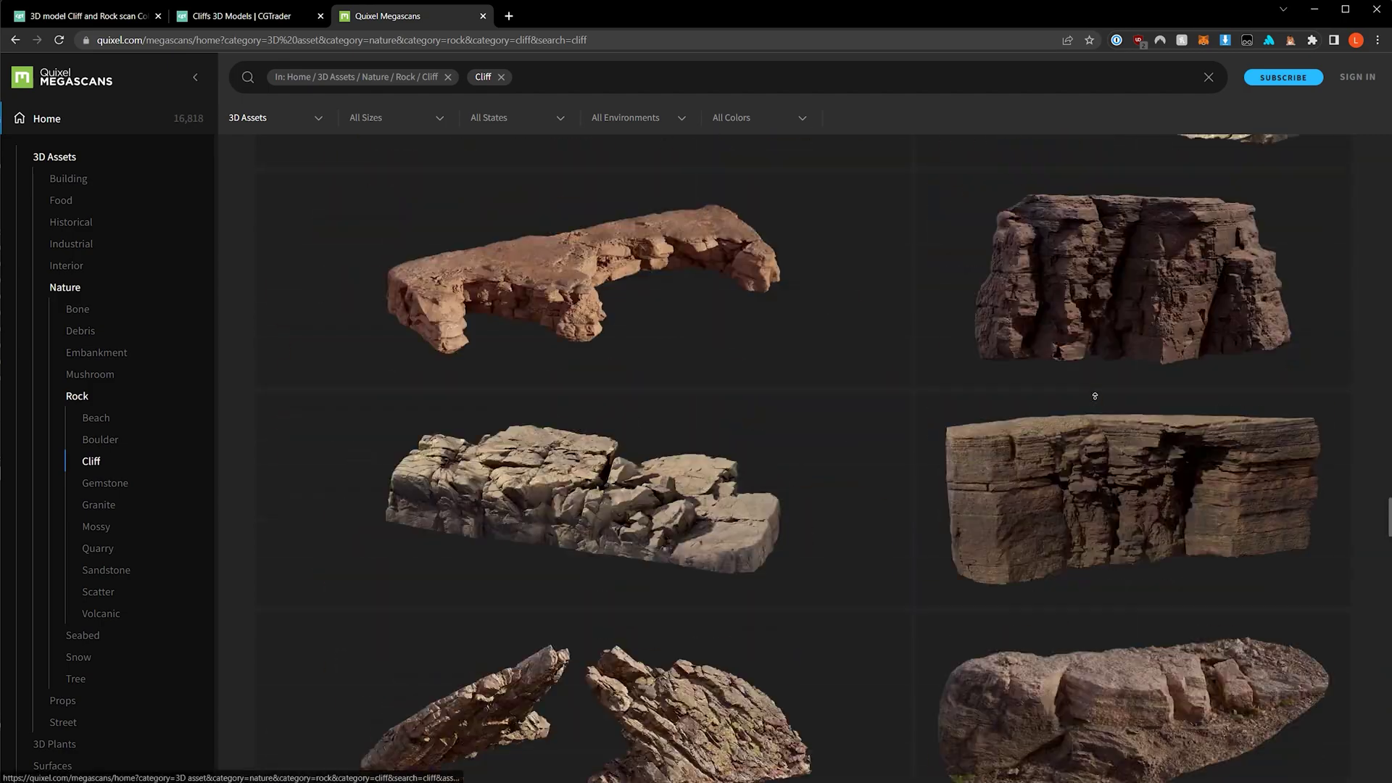
- Review the Megascans cliff models again from the start of the list, then return to the CGTrader cliff and rock scan page
scroll(997, 591, up, 20)
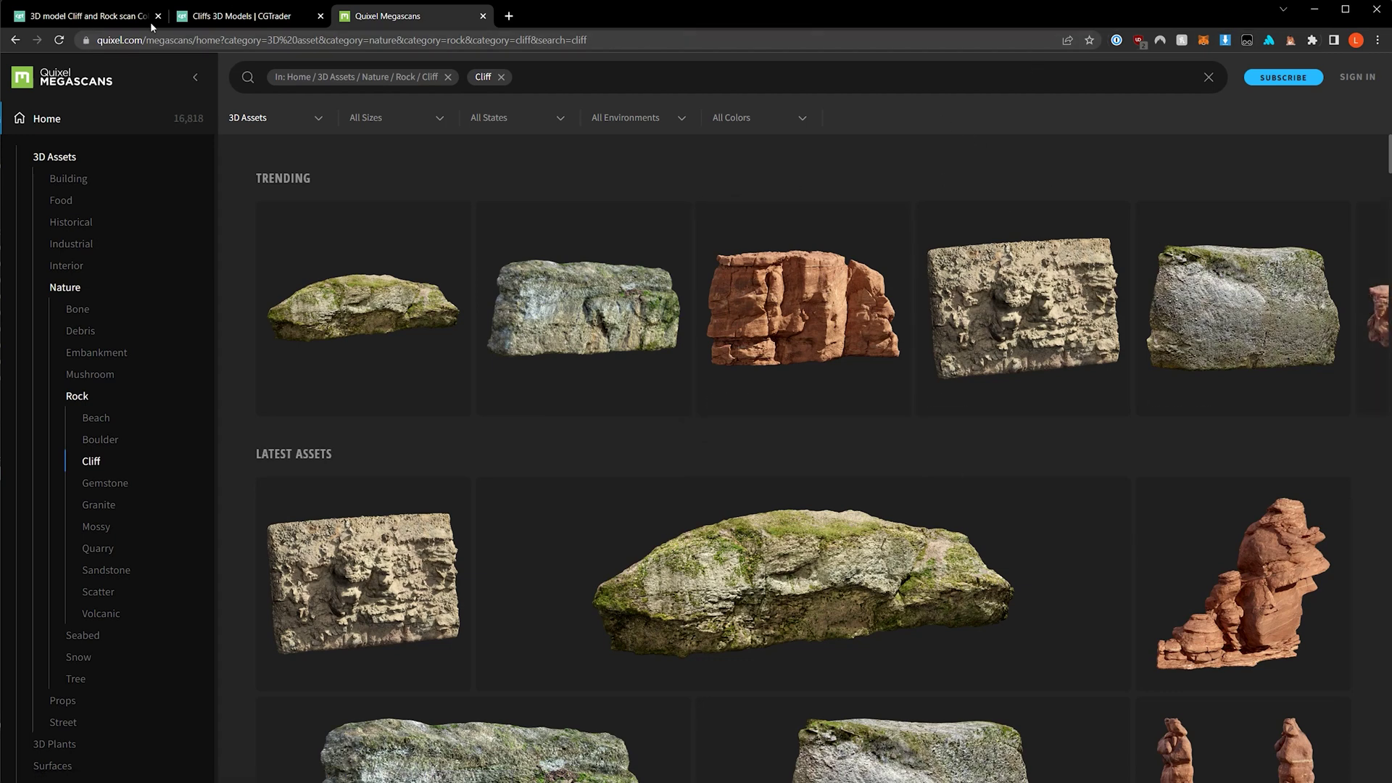
scroll(232, 624, down, 3)
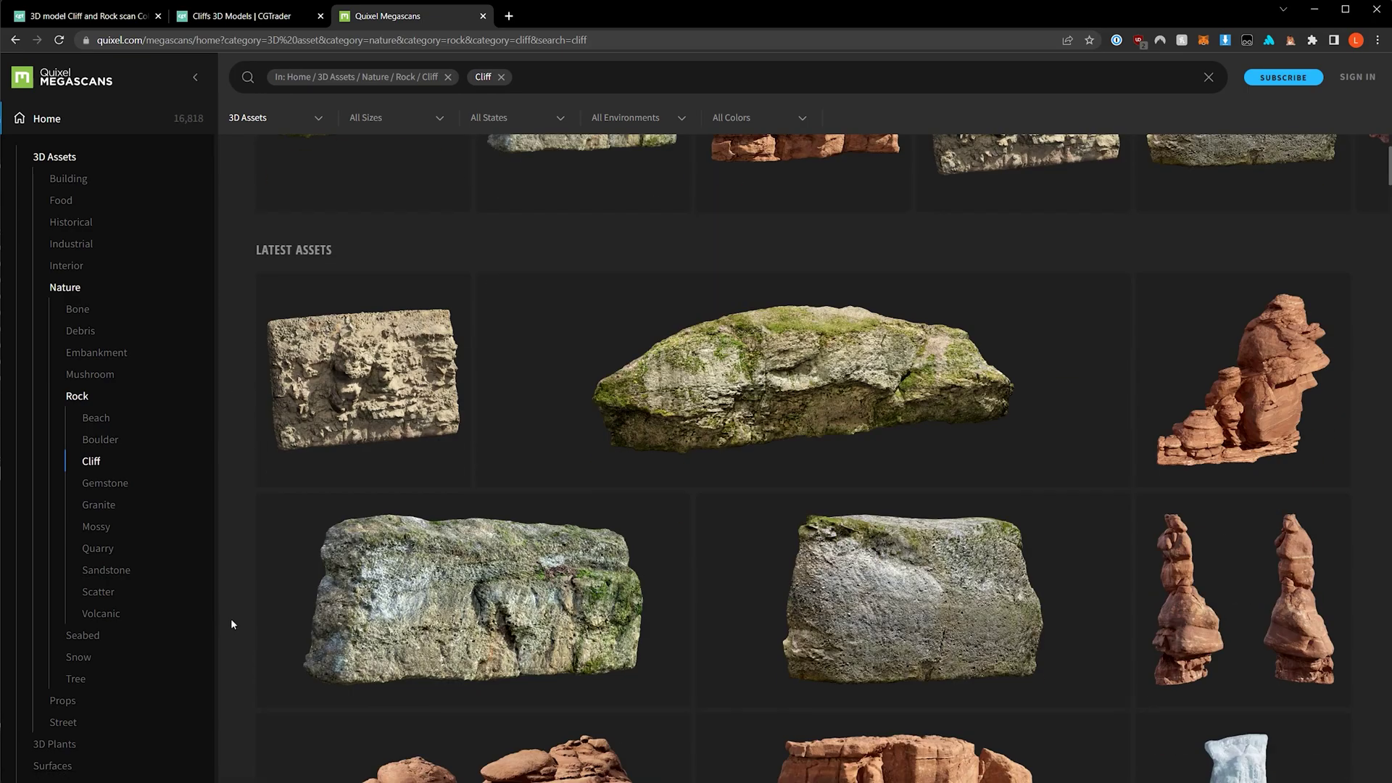
scroll(236, 623, down, 10)
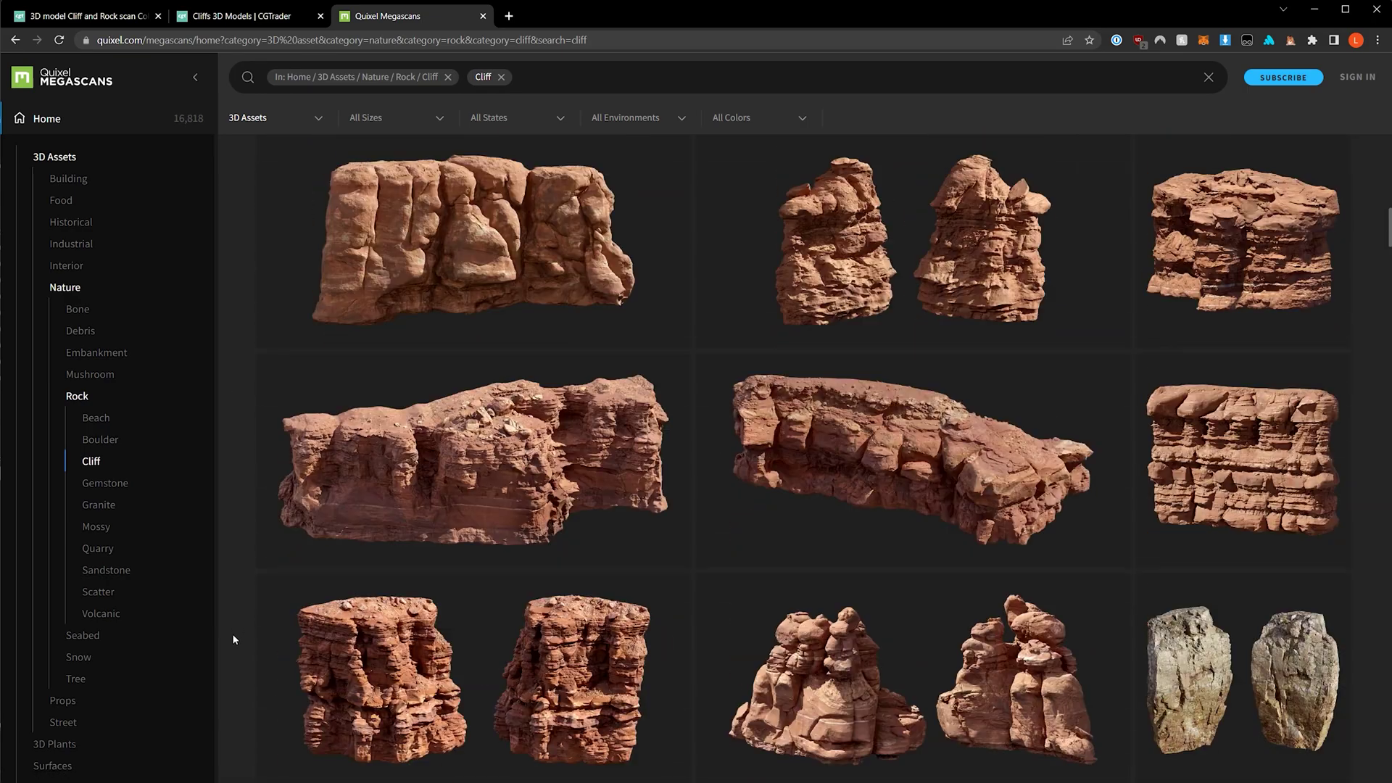
scroll(232, 639, down, 4)
scroll(229, 637, down, 10)
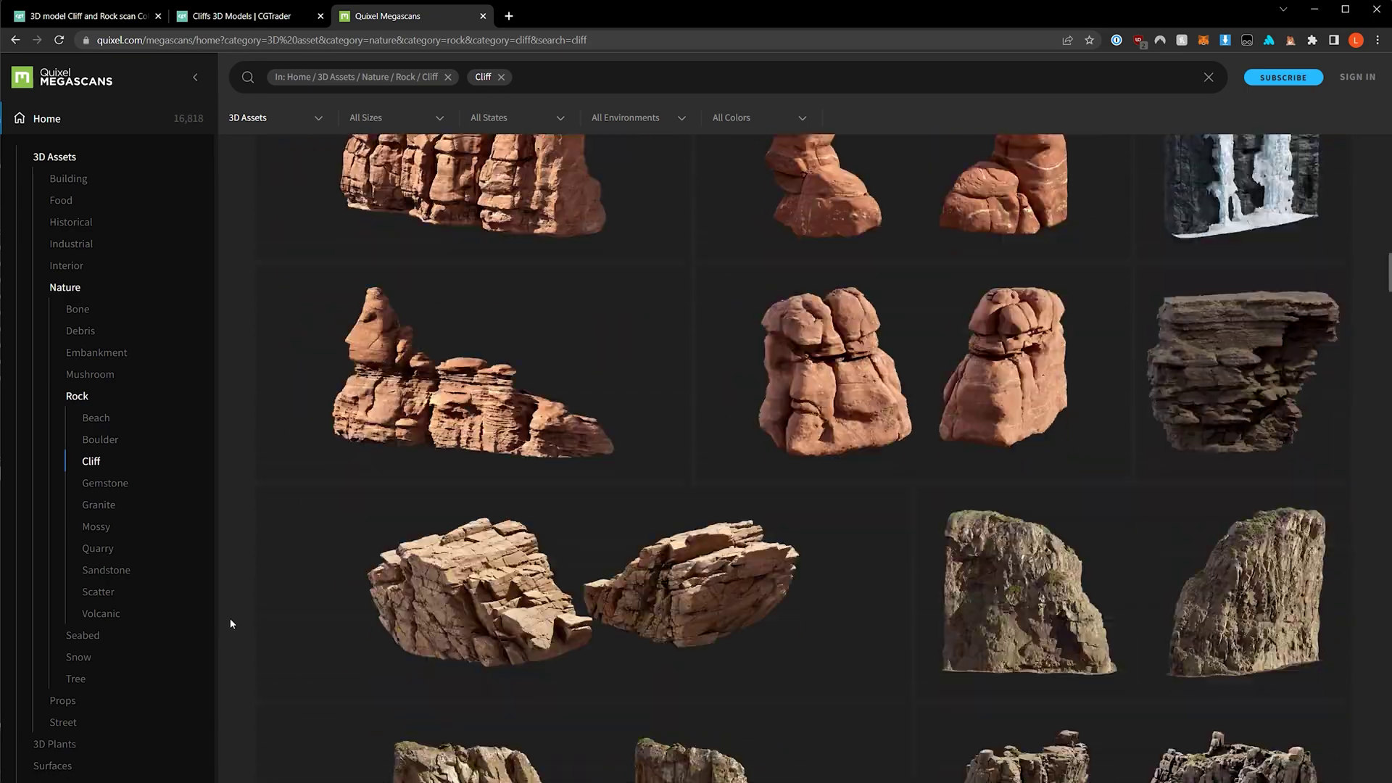
scroll(261, 667, down, 5)
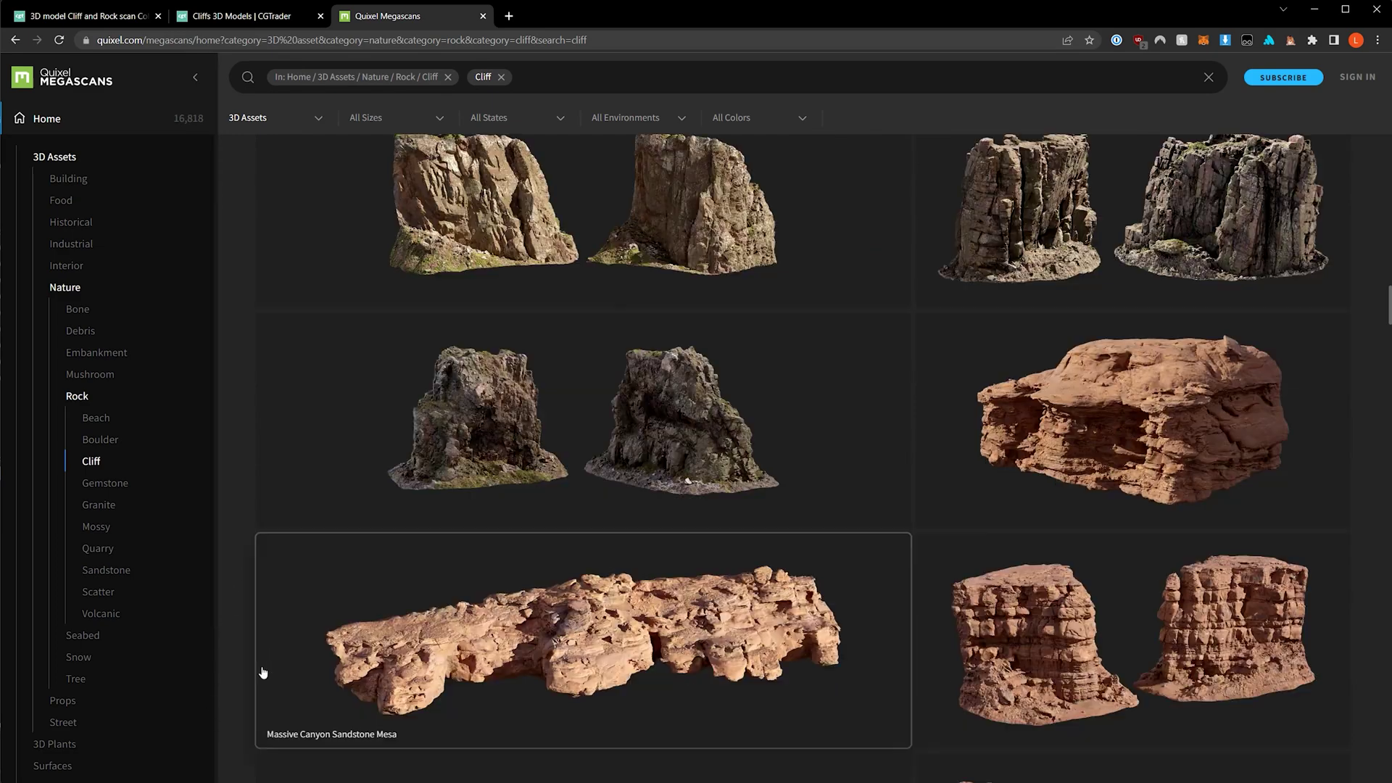
key(Home)
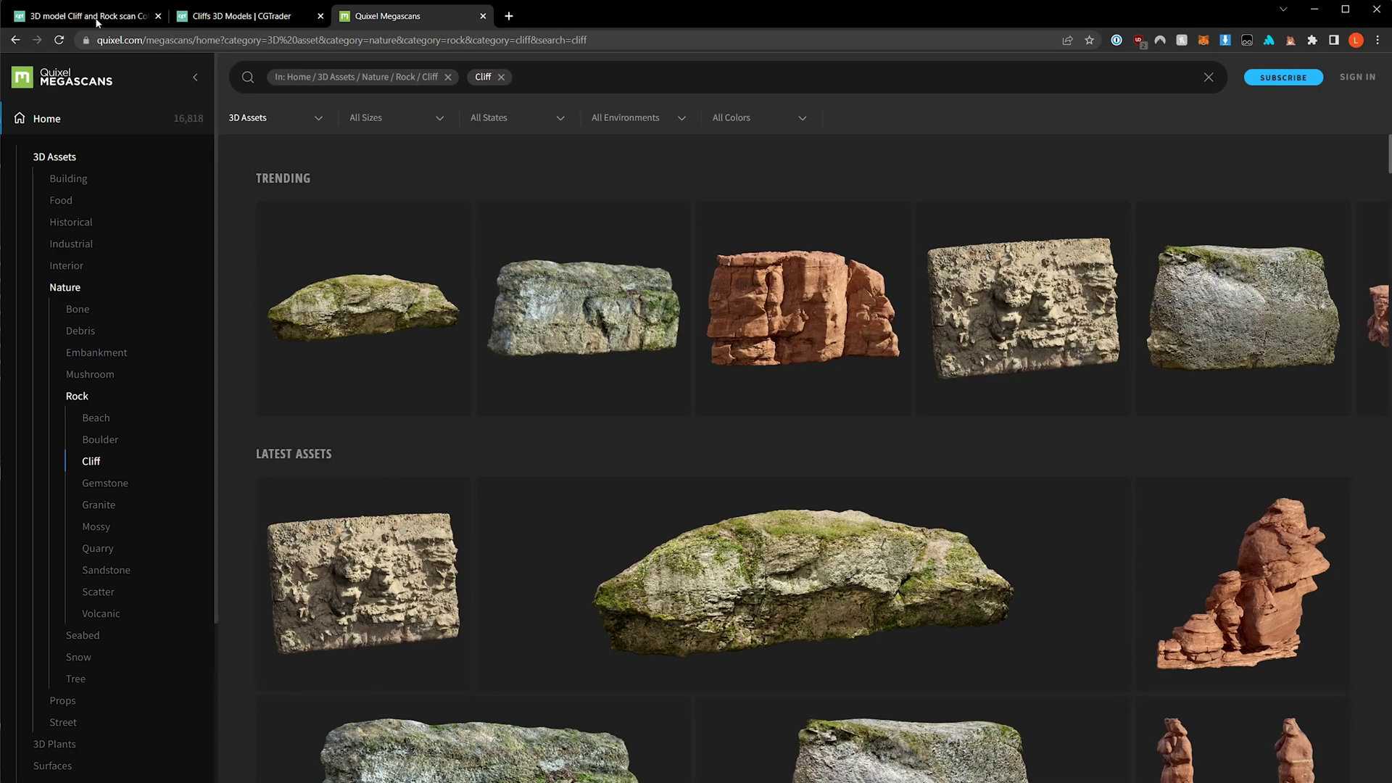
click(64, 16)
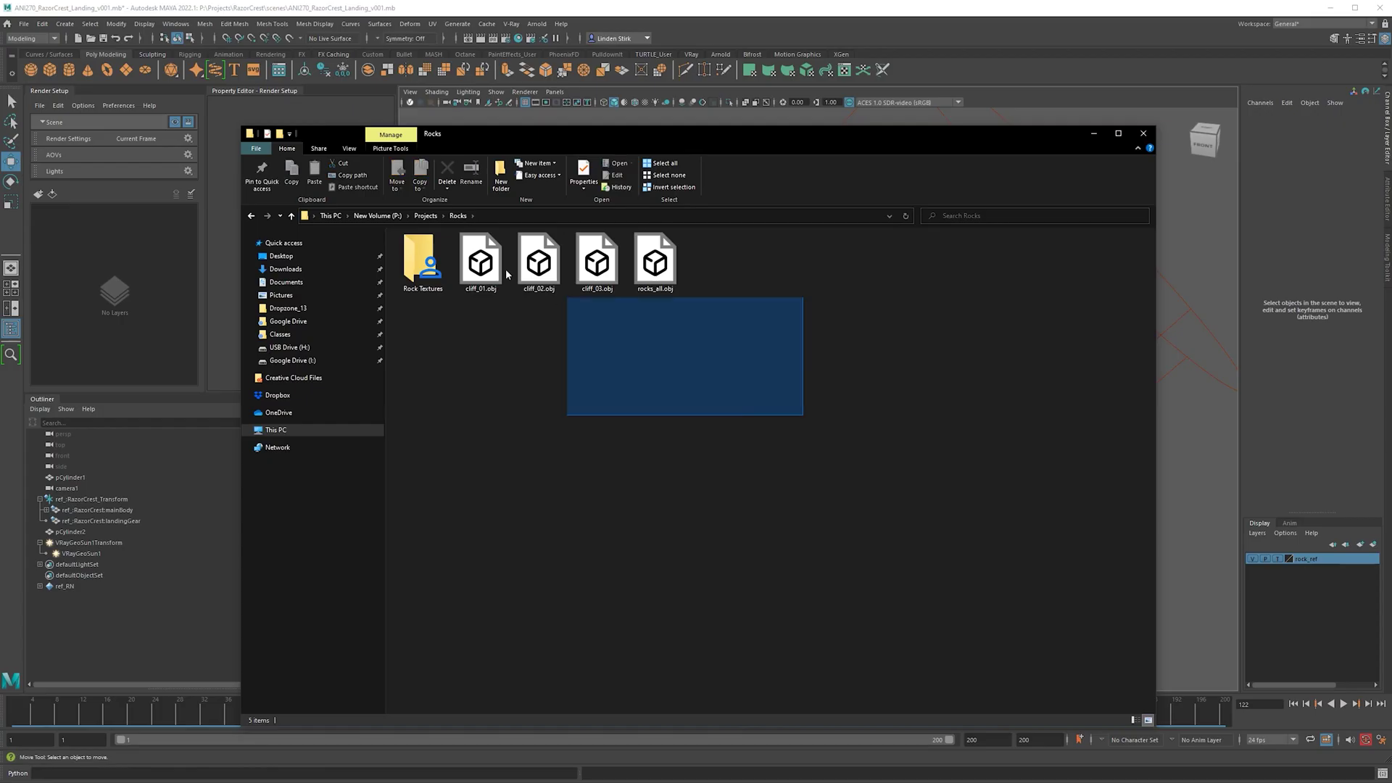
- Copy the Rock Textures folder, cliff_01.obj, cliff_02.obj, cliff_03.obj and rocks_all.obj from the Rocks folder into the RazorCrest project's assets folder
drag(569, 298, 397, 233)
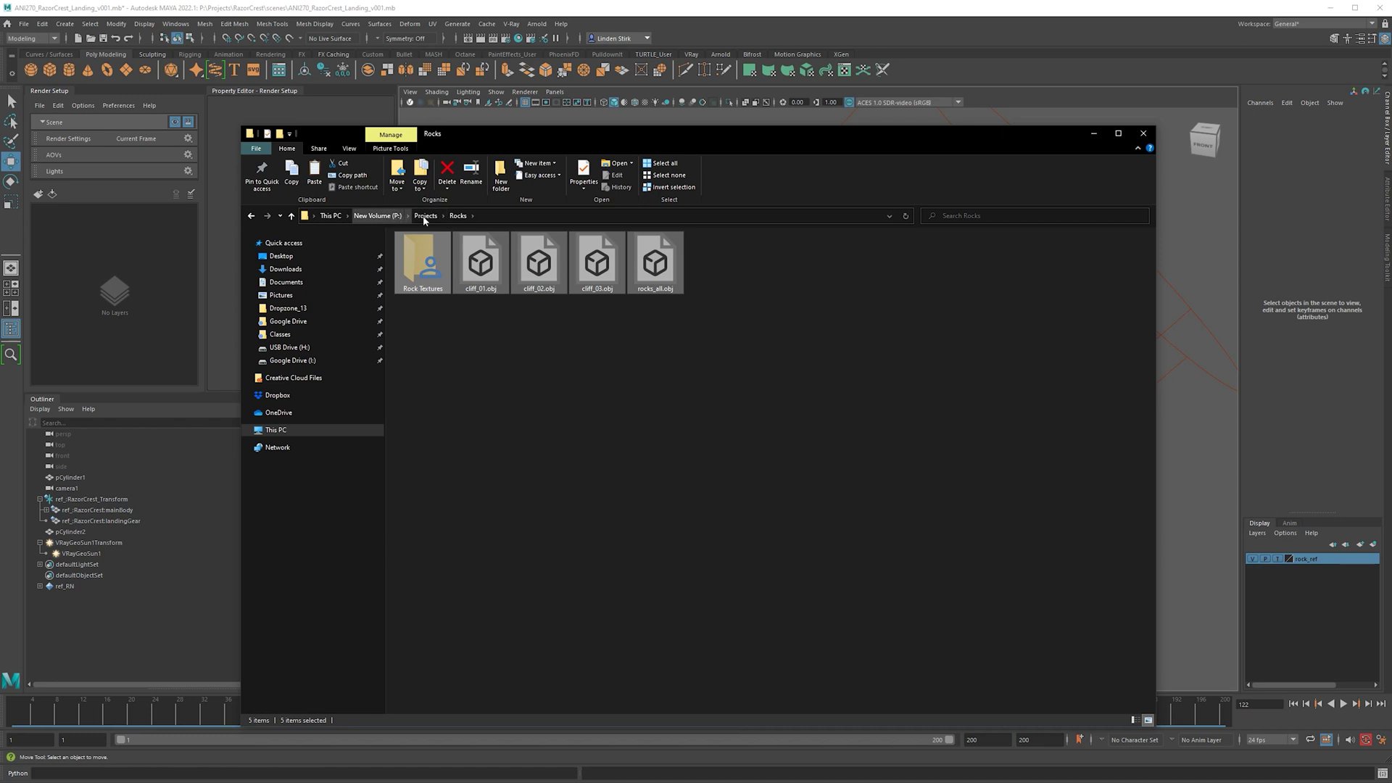
click(426, 215)
double_click(422, 248)
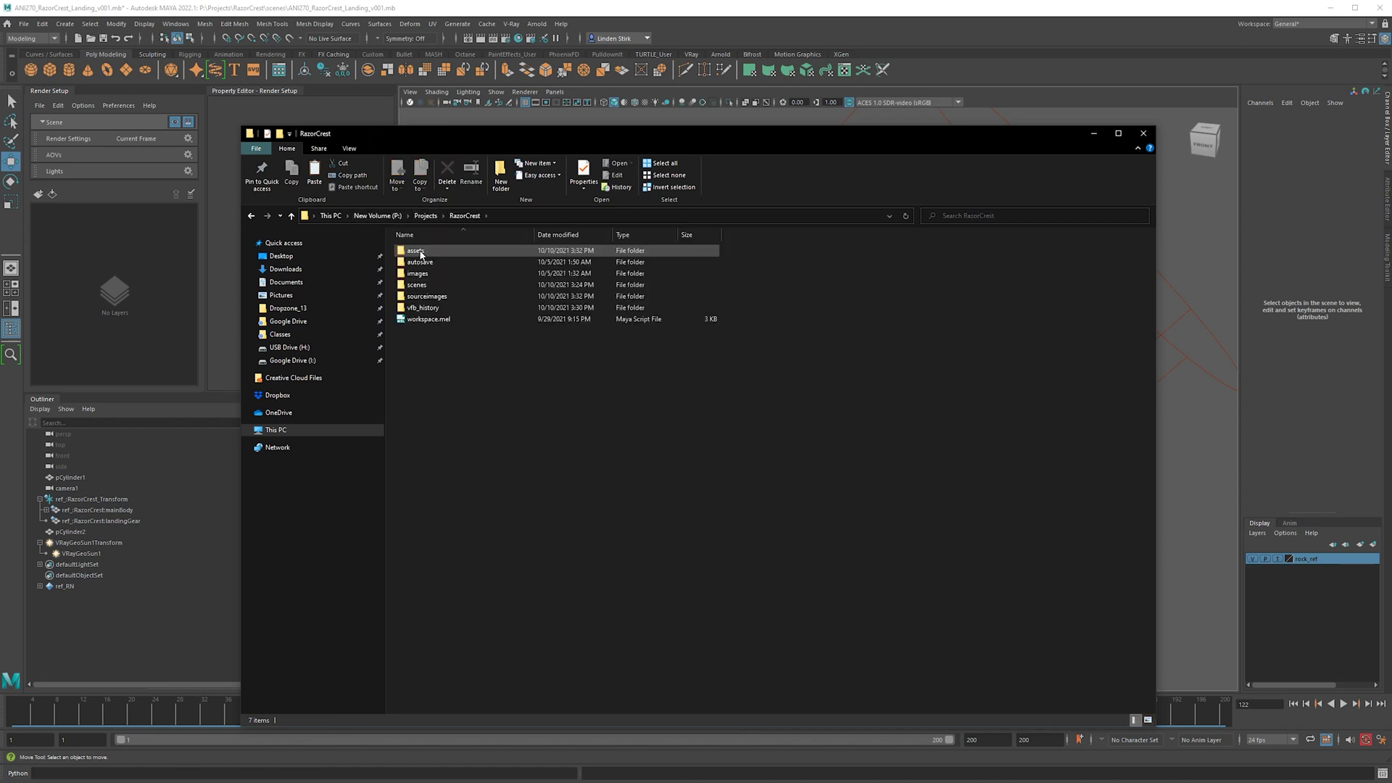
double_click(450, 251)
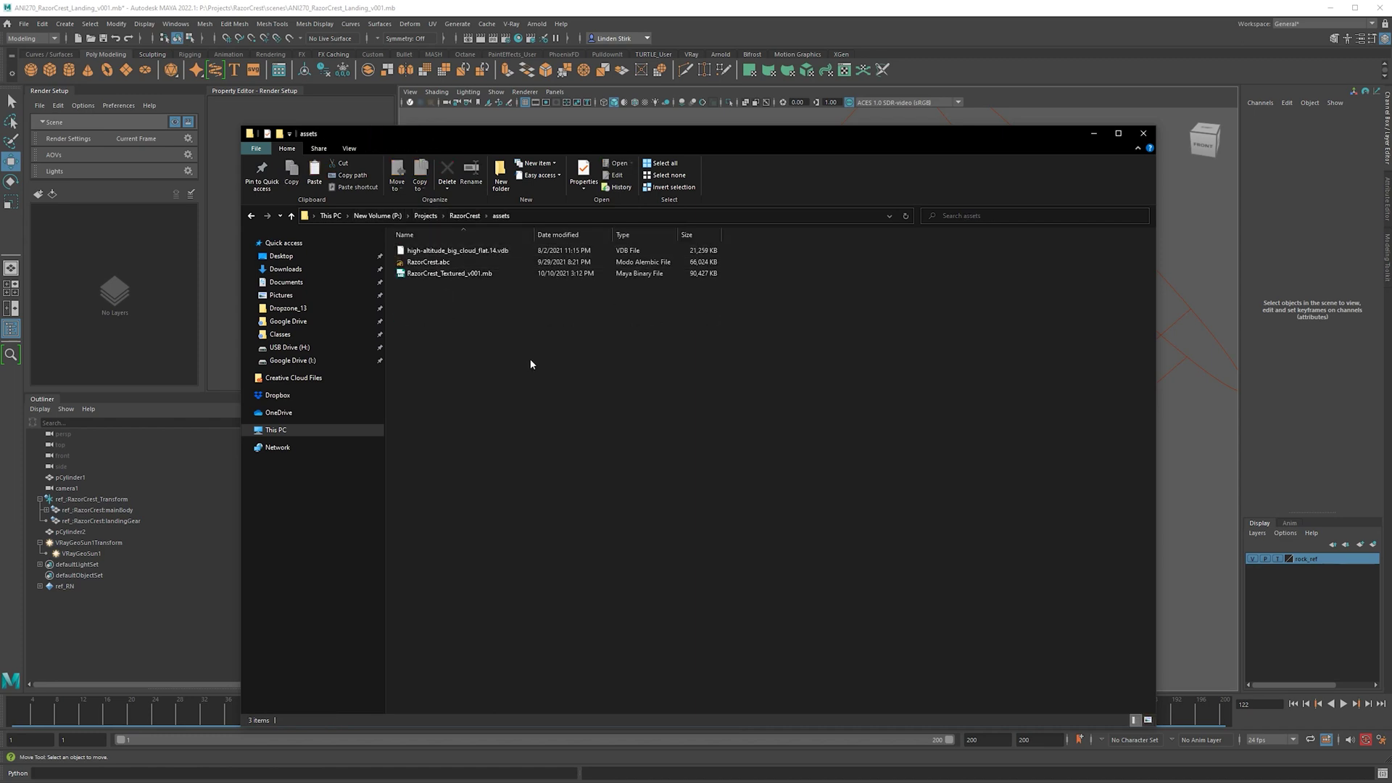
drag(531, 363, 507, 284)
click(536, 413)
- Move the Rock Textures folder from assets into the RazorCrest project's sourceimages folder
click(507, 285)
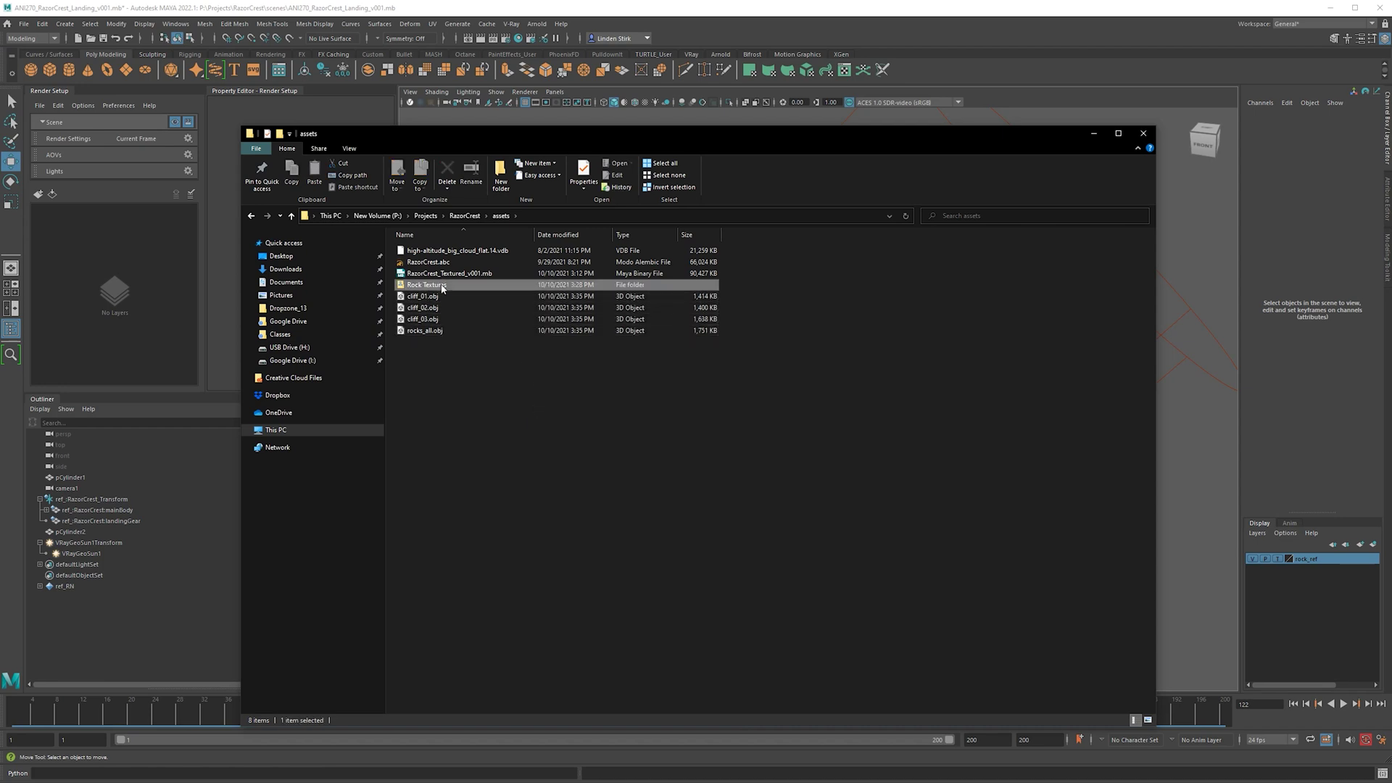
click(462, 215)
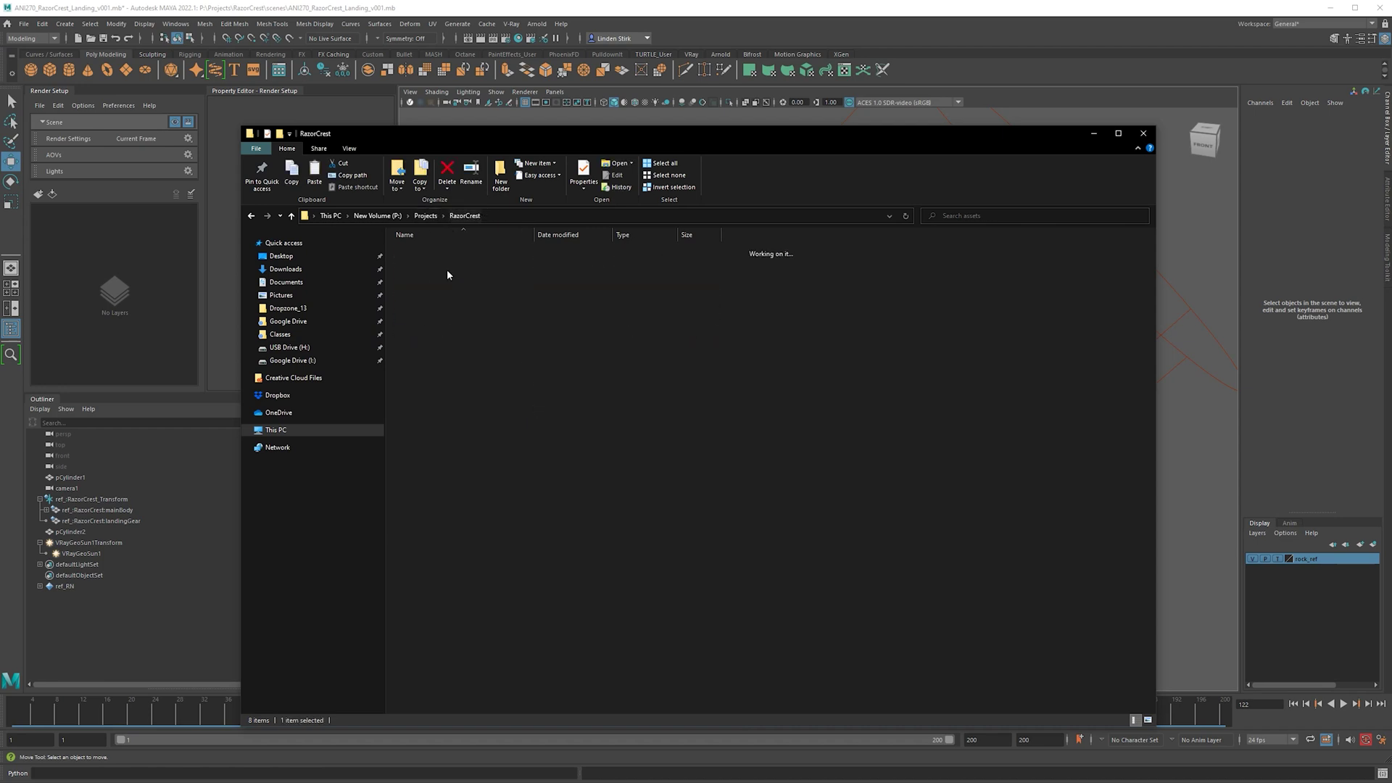
double_click(420, 297)
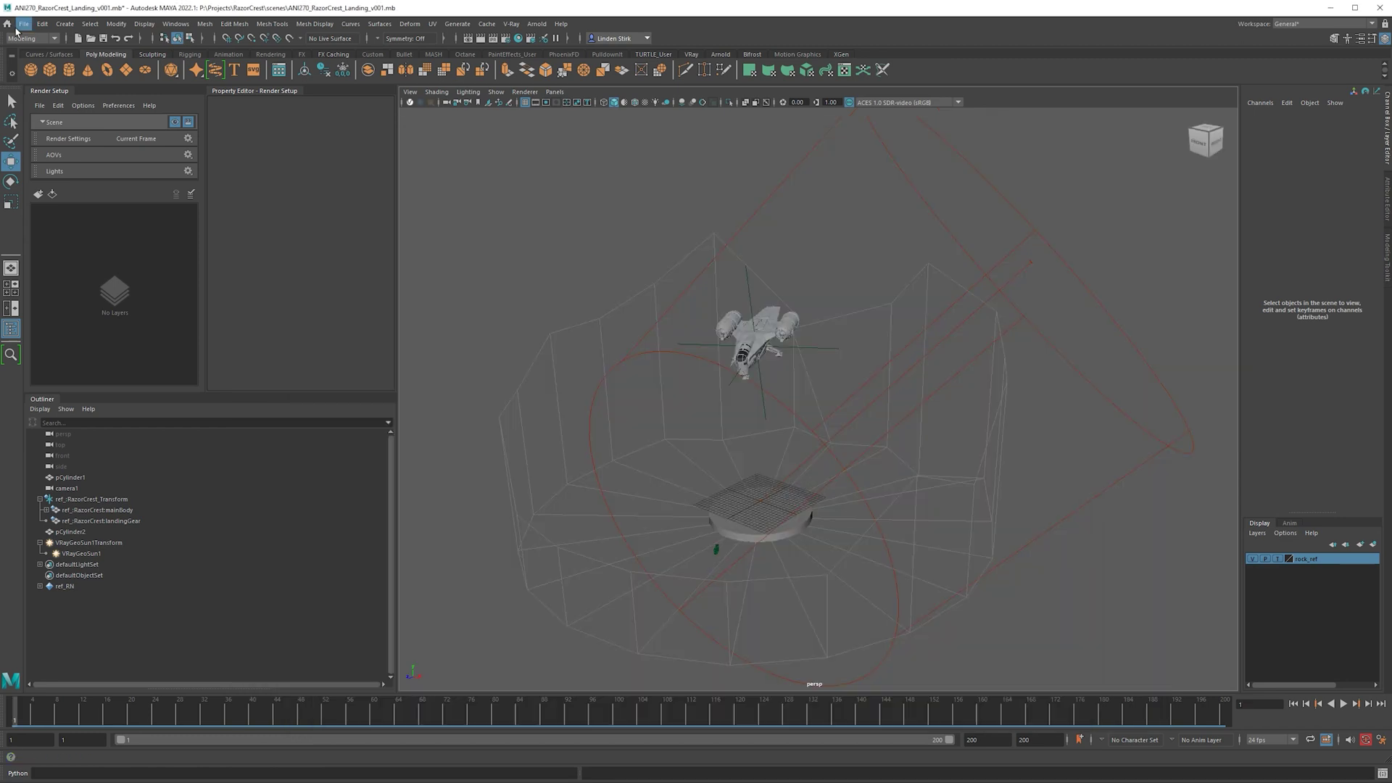
- Import cliff_01.obj from the project's assets folder into the Maya scene and select the cliff mesh
click(22, 24)
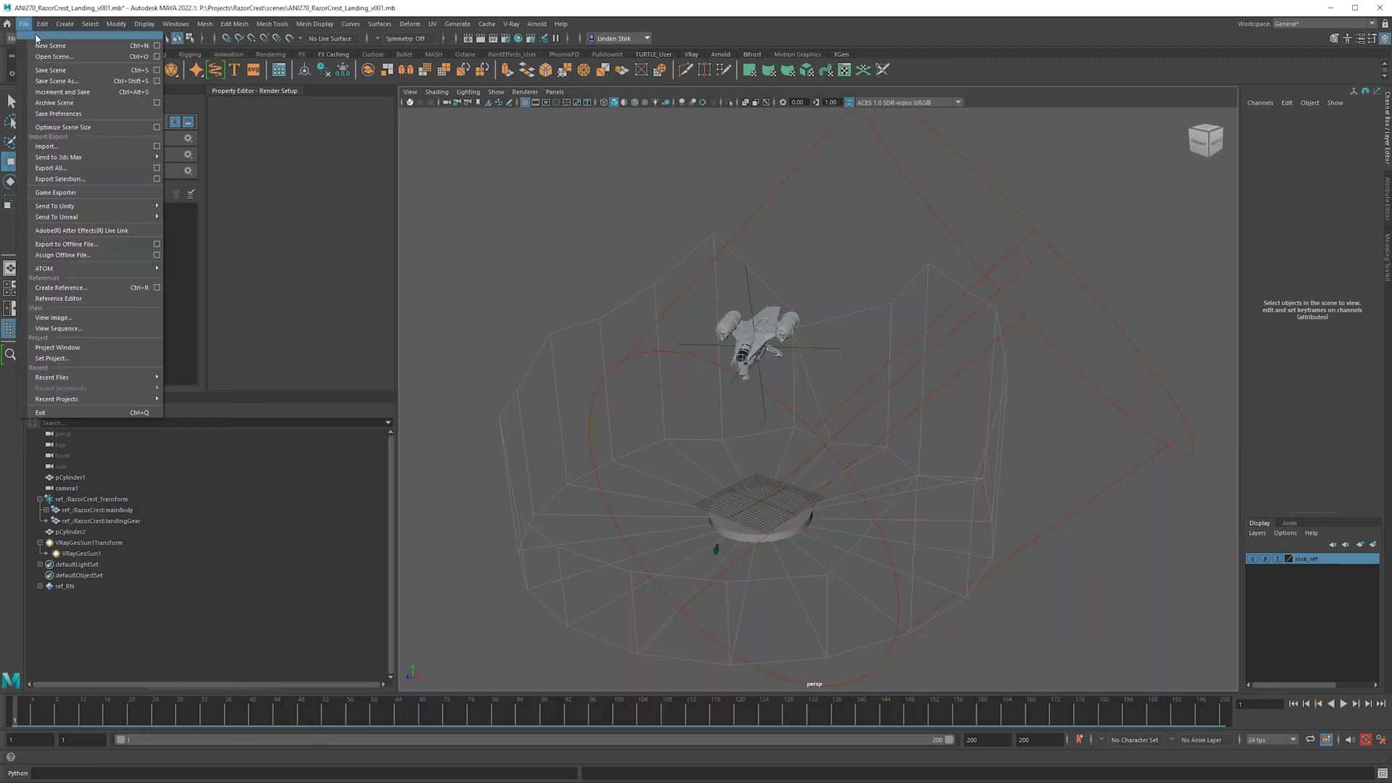
click(90, 147)
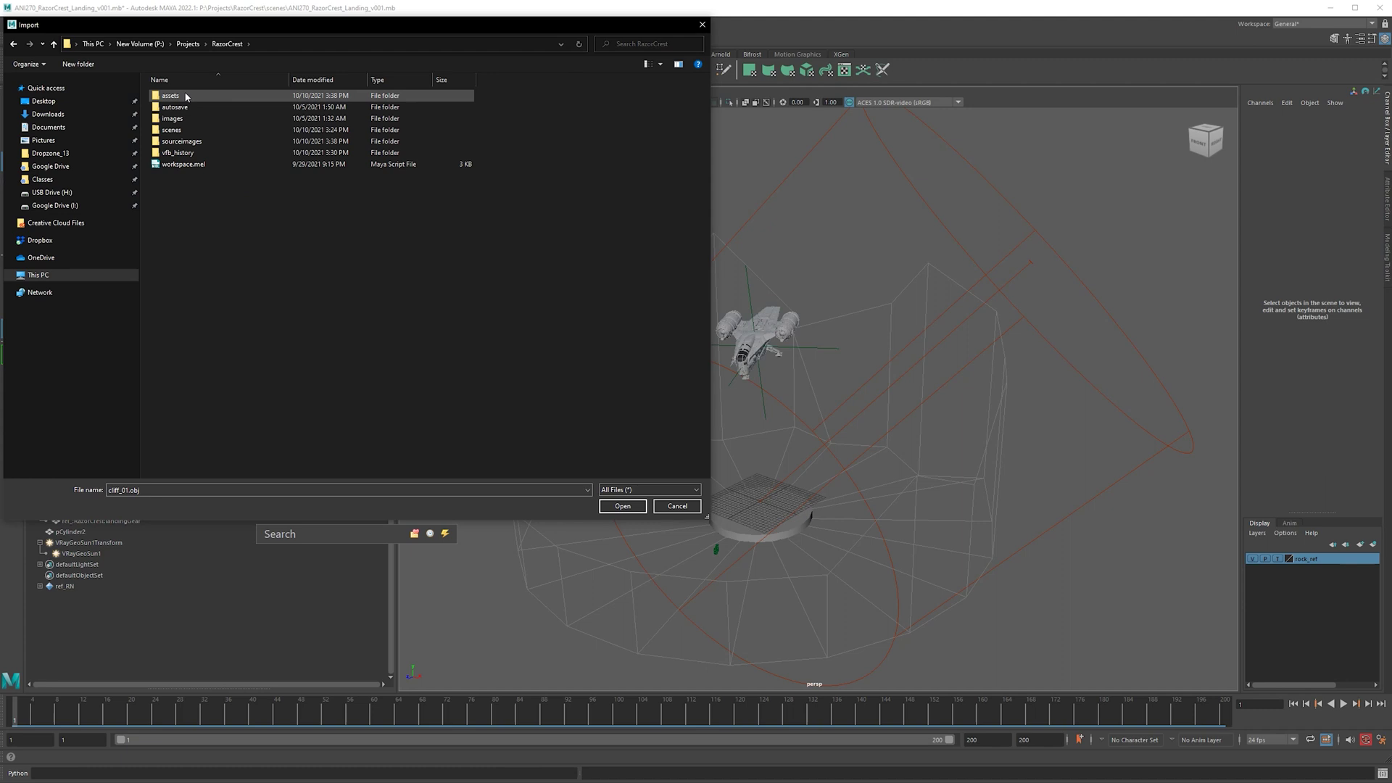
double_click(186, 96)
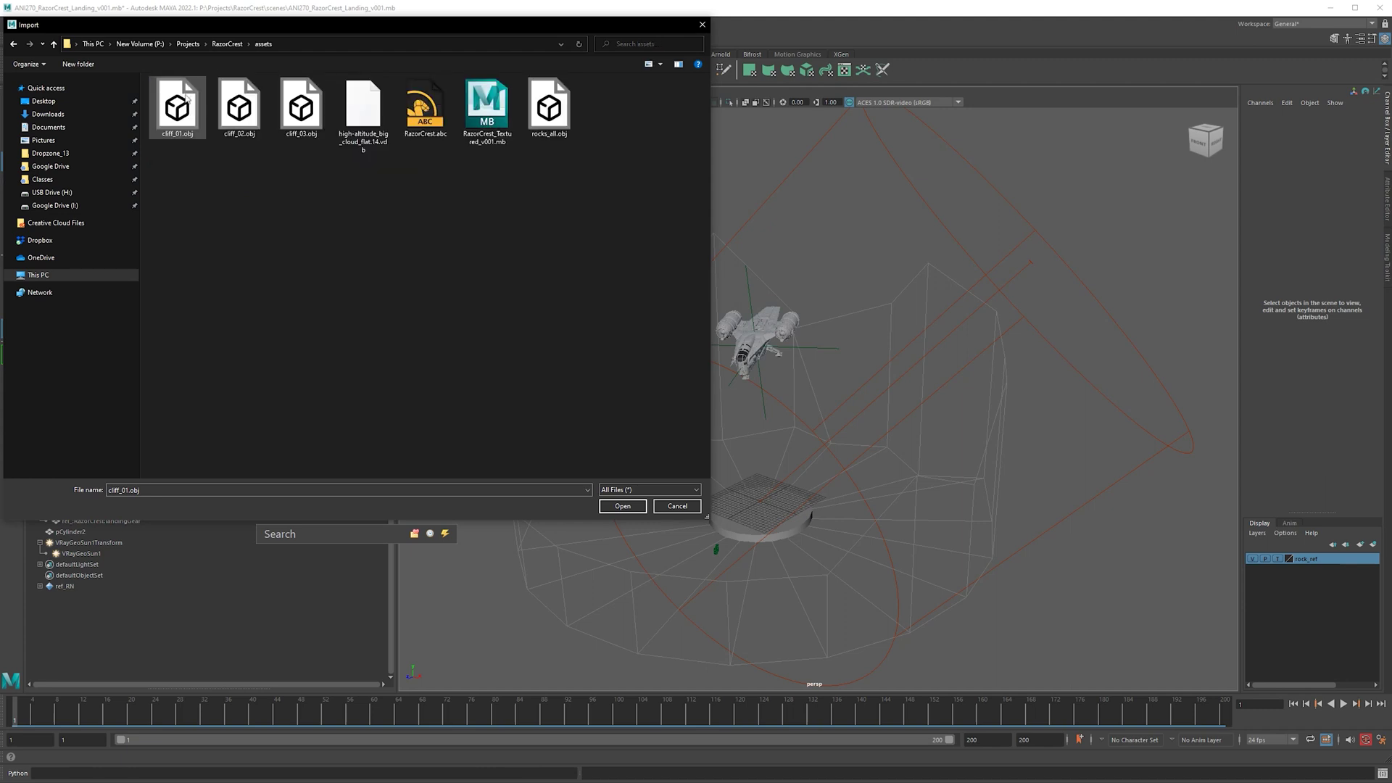
click(311, 116)
click(177, 110)
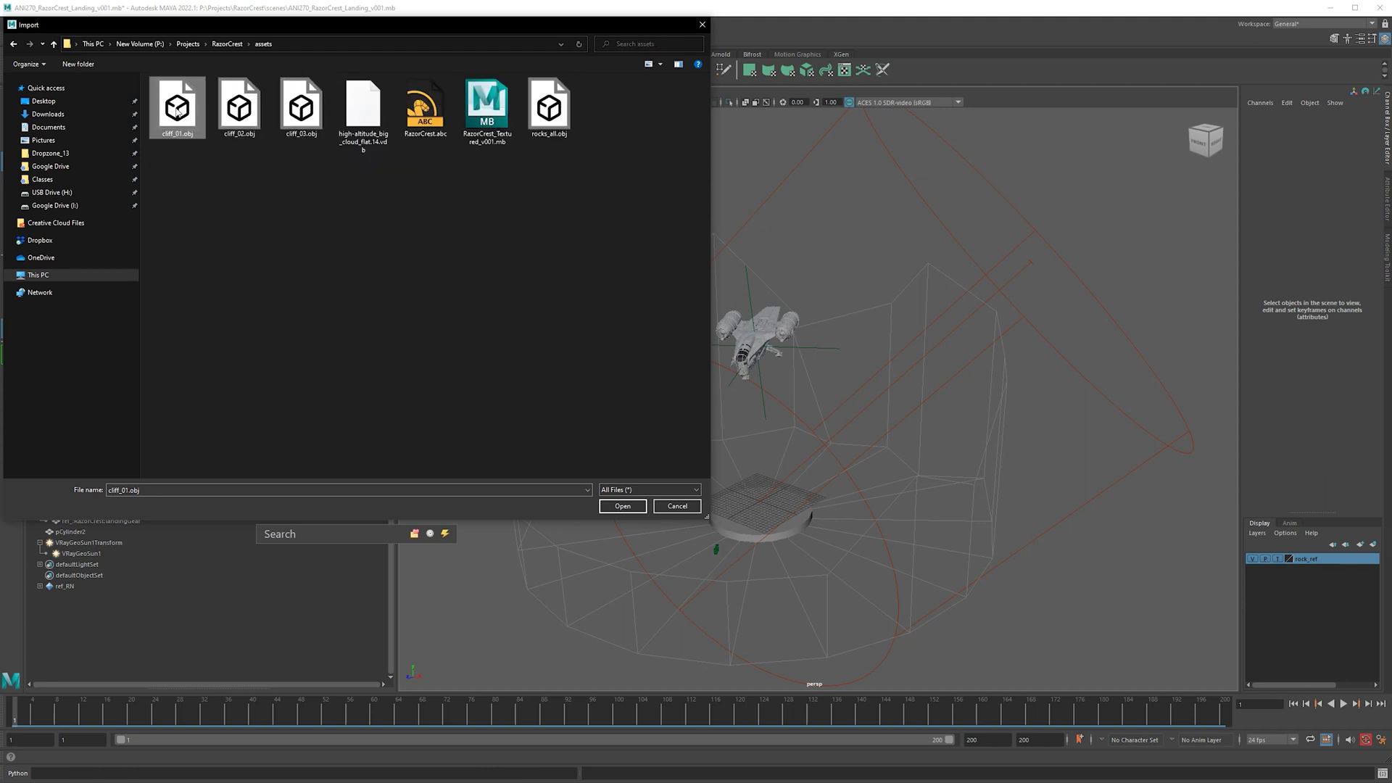
double_click(178, 116)
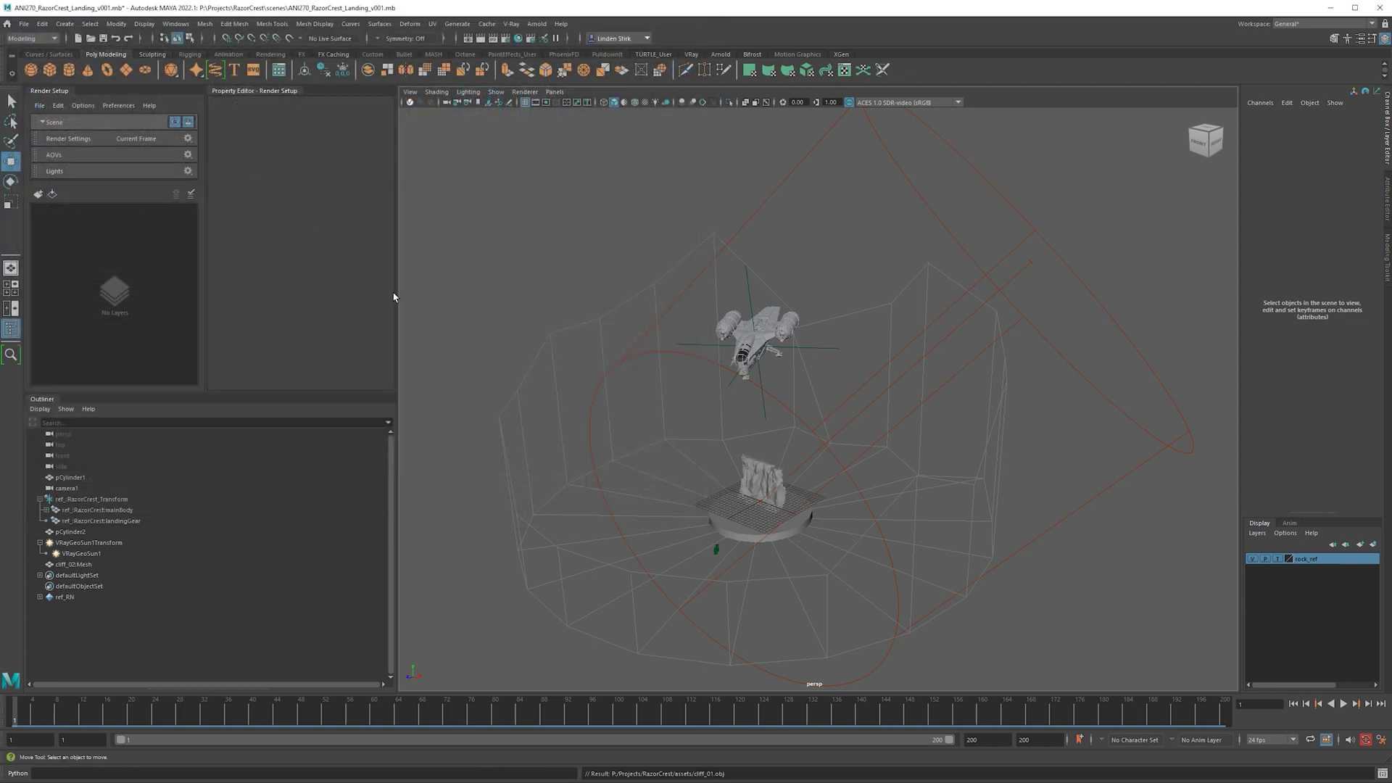
click(783, 466)
- Create a polygon cube at the cliff's base to compare its scale, and delete the cube again
scroll(865, 461, up, 2)
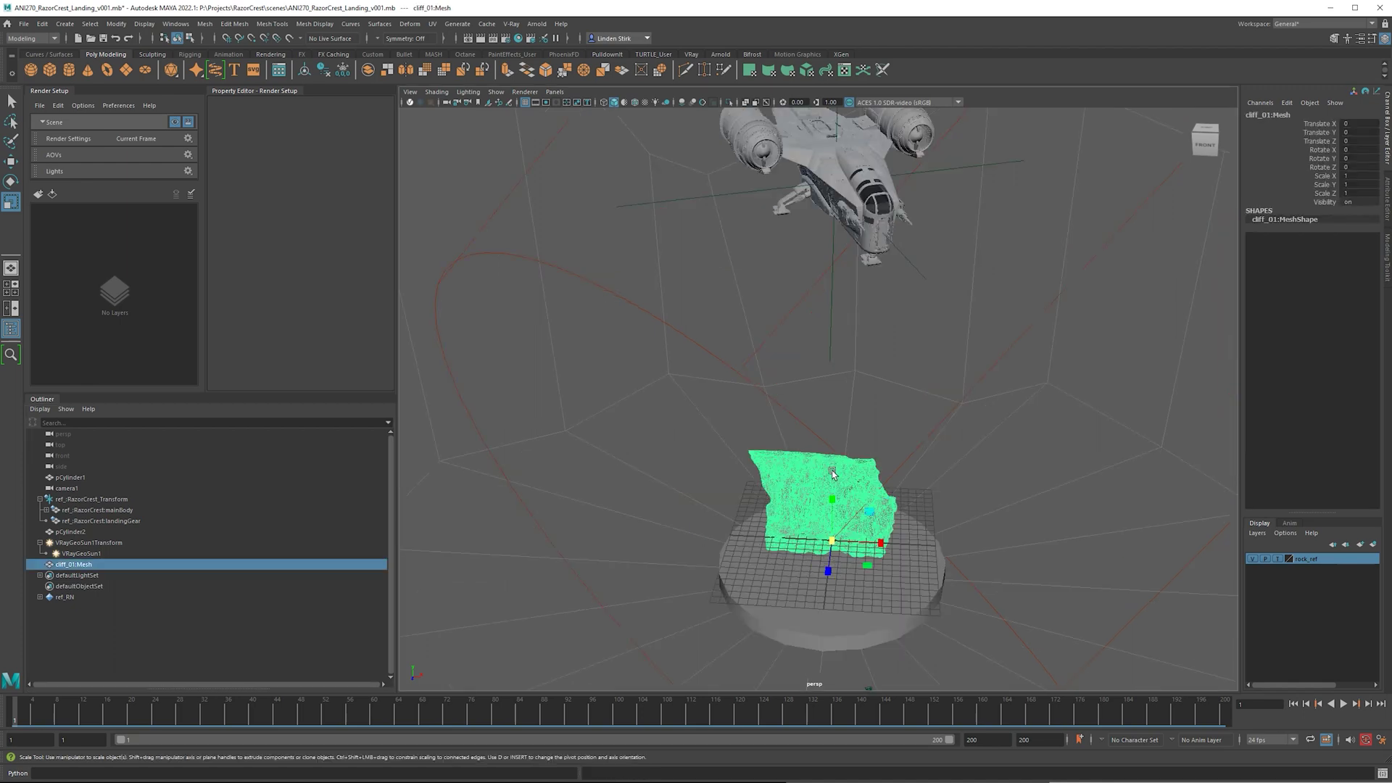
scroll(866, 461, down, 3)
alt+drag(865, 460, 812, 369)
mouse_move(804, 470)
alt+mouse_down()
mouse_move(959, 462)
mouse_move(793, 475)
alt+mouse_up()
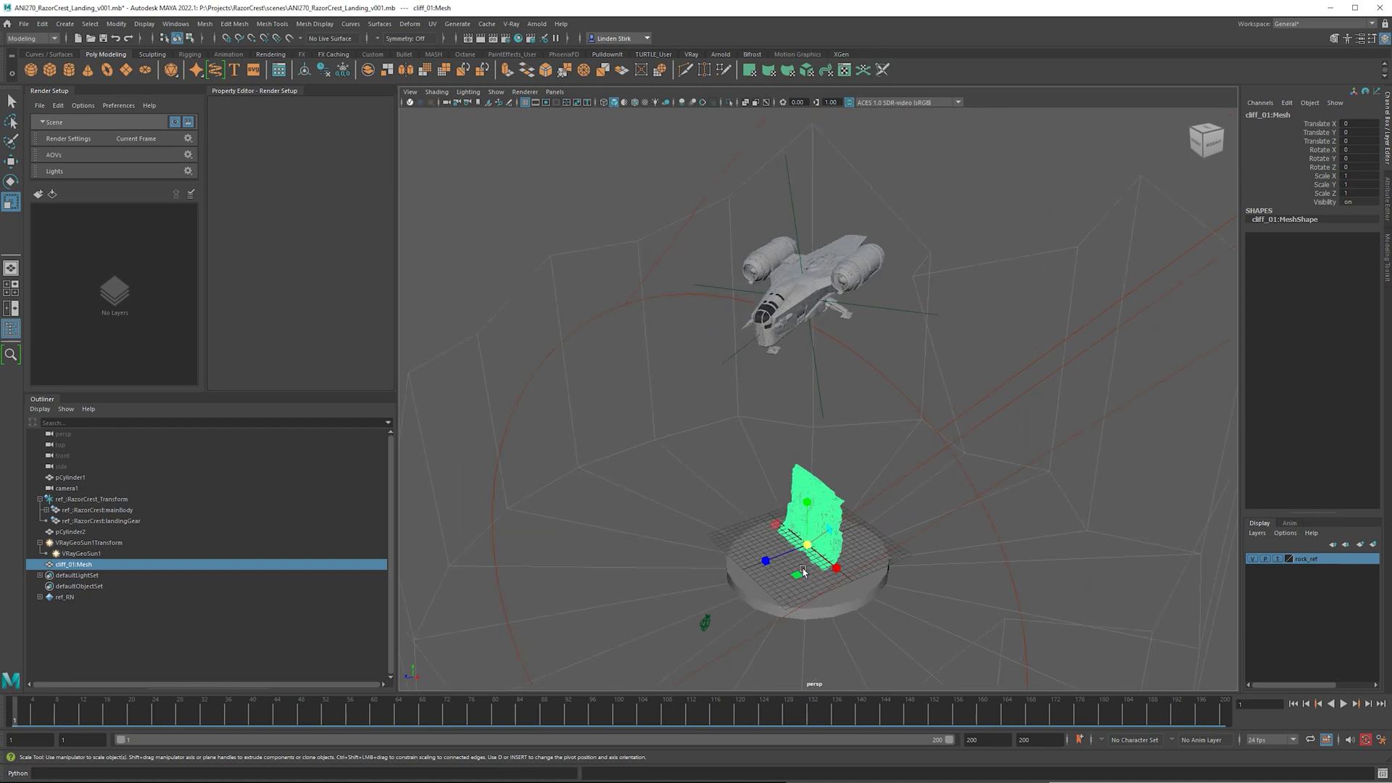
scroll(797, 478, up, 6)
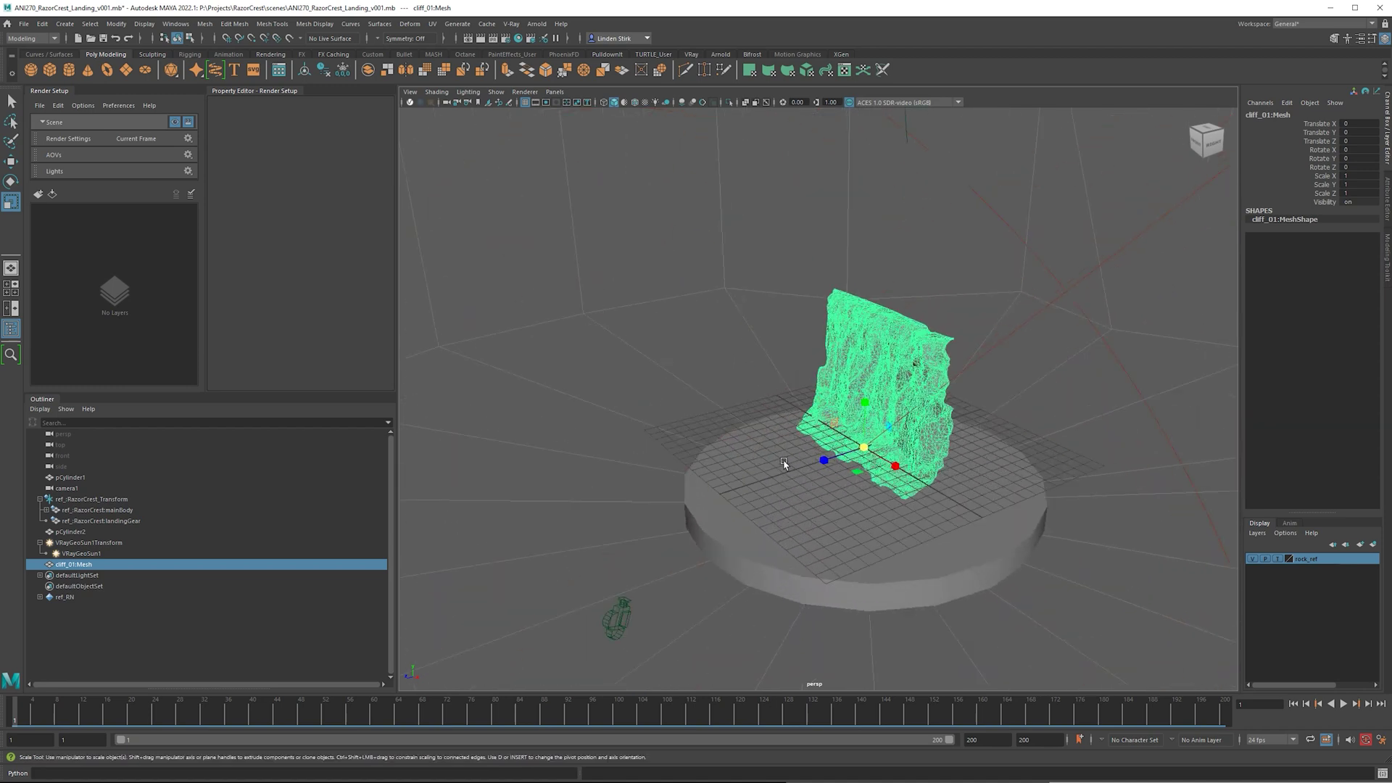
click(48, 54)
click(106, 54)
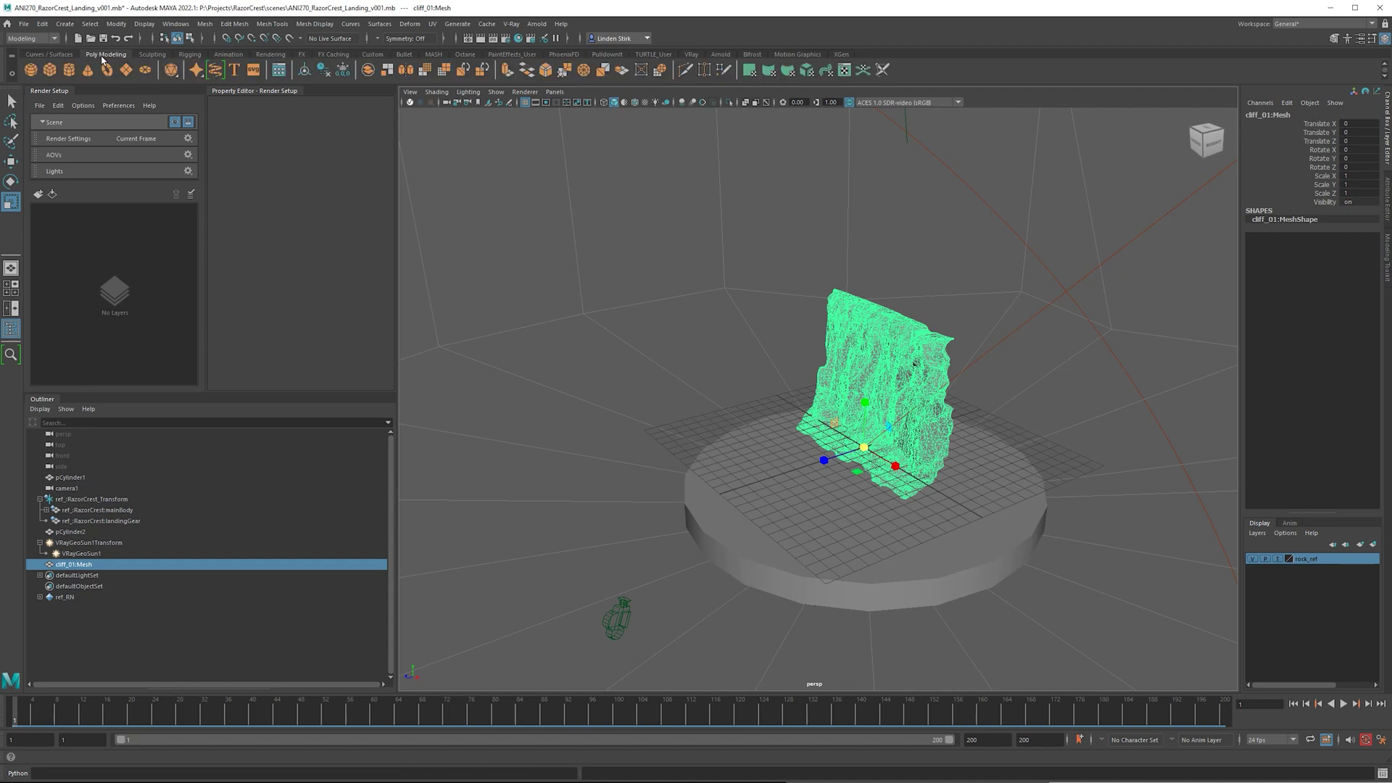
click(50, 69)
alt+drag(853, 440, 1194, 476)
scroll(892, 442, up, 5)
key(w)
key(ctrl+z)
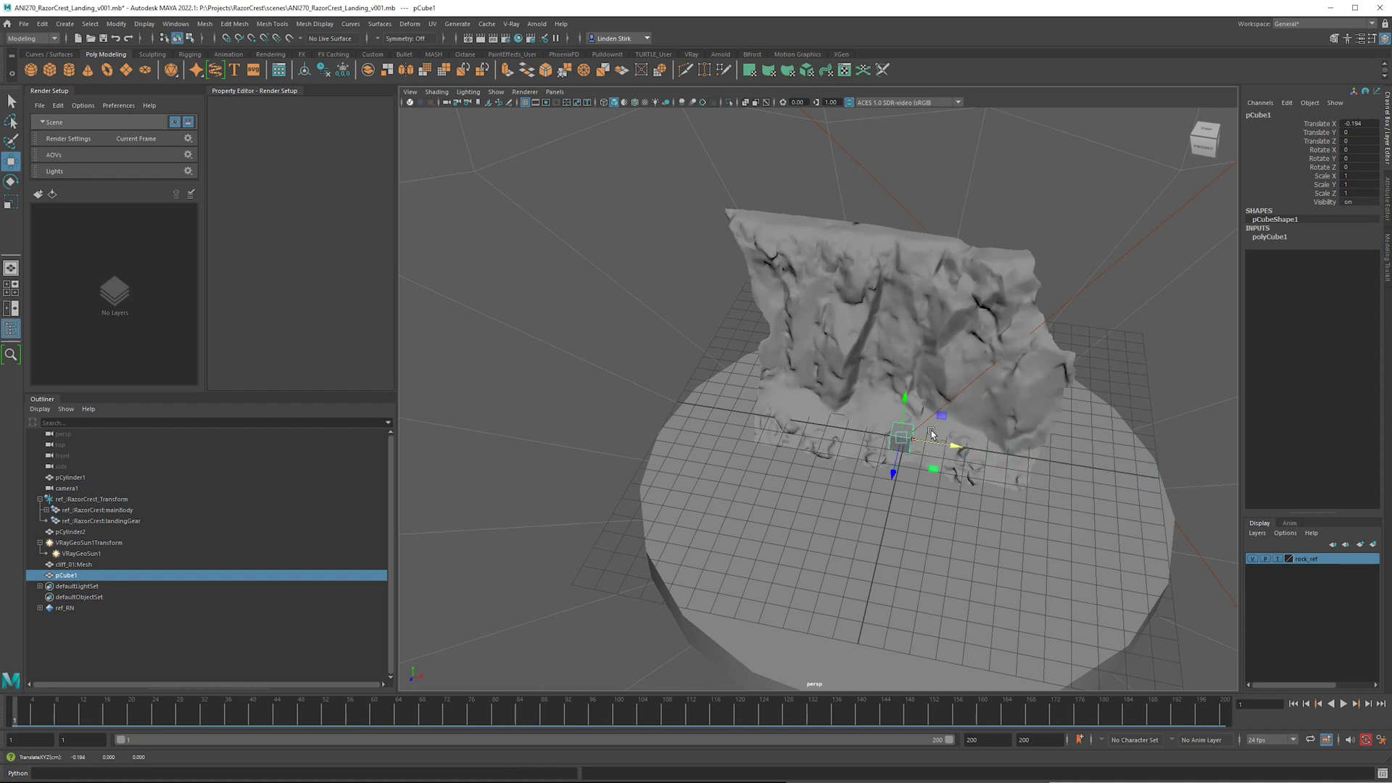
scroll(931, 429, down, 10)
alt+drag(830, 473, 866, 450)
key(Delete)
- Scale the cliff_01 mesh uniformly to about 4, rotate it about 37° in Y and move it off the landing pad to behind the ship
click(852, 414)
key(r)
key(w)
alt+drag(866, 451, 957, 471)
key(e)
key(w)
drag(829, 531, 746, 438)
- Import cliff_02.obj from the RazorCrest project's assets folder into the scene
click(24, 23)
click(63, 150)
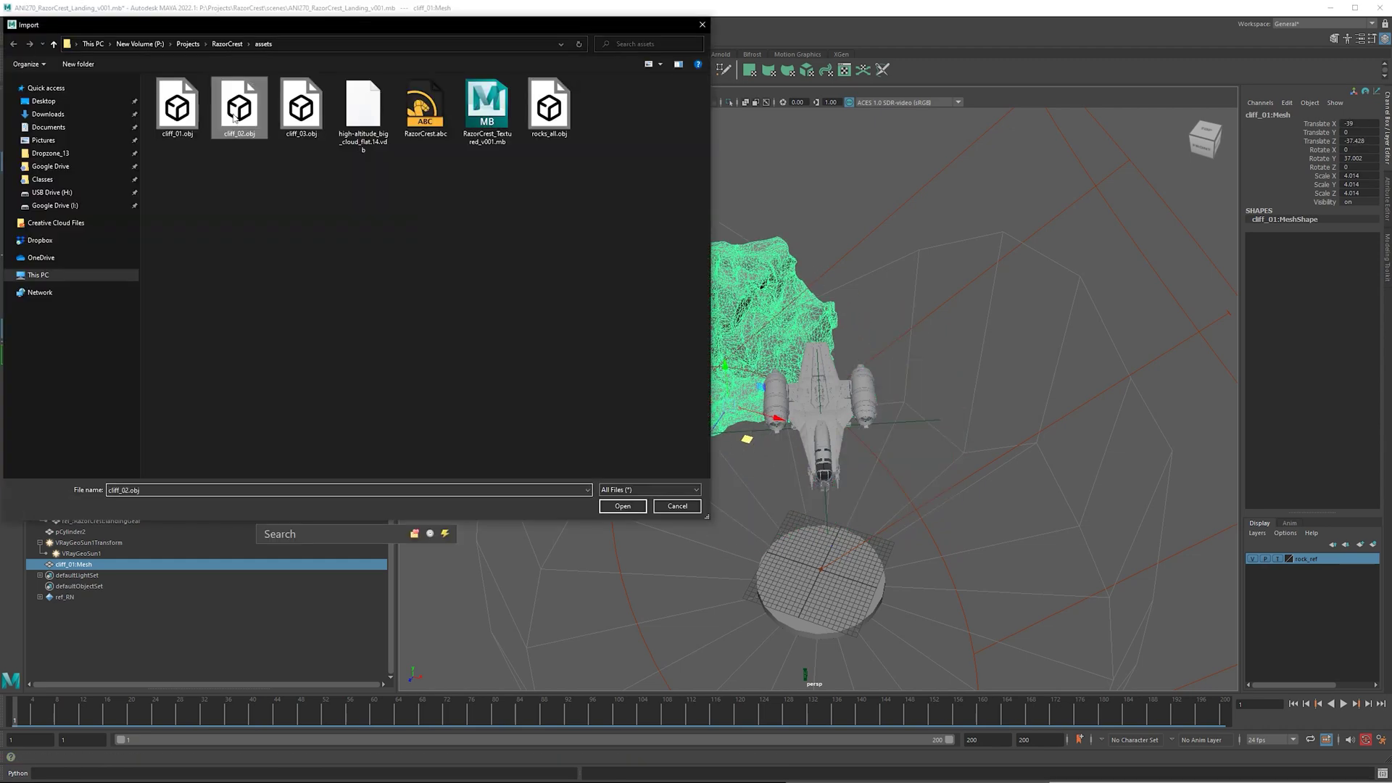
double_click(239, 109)
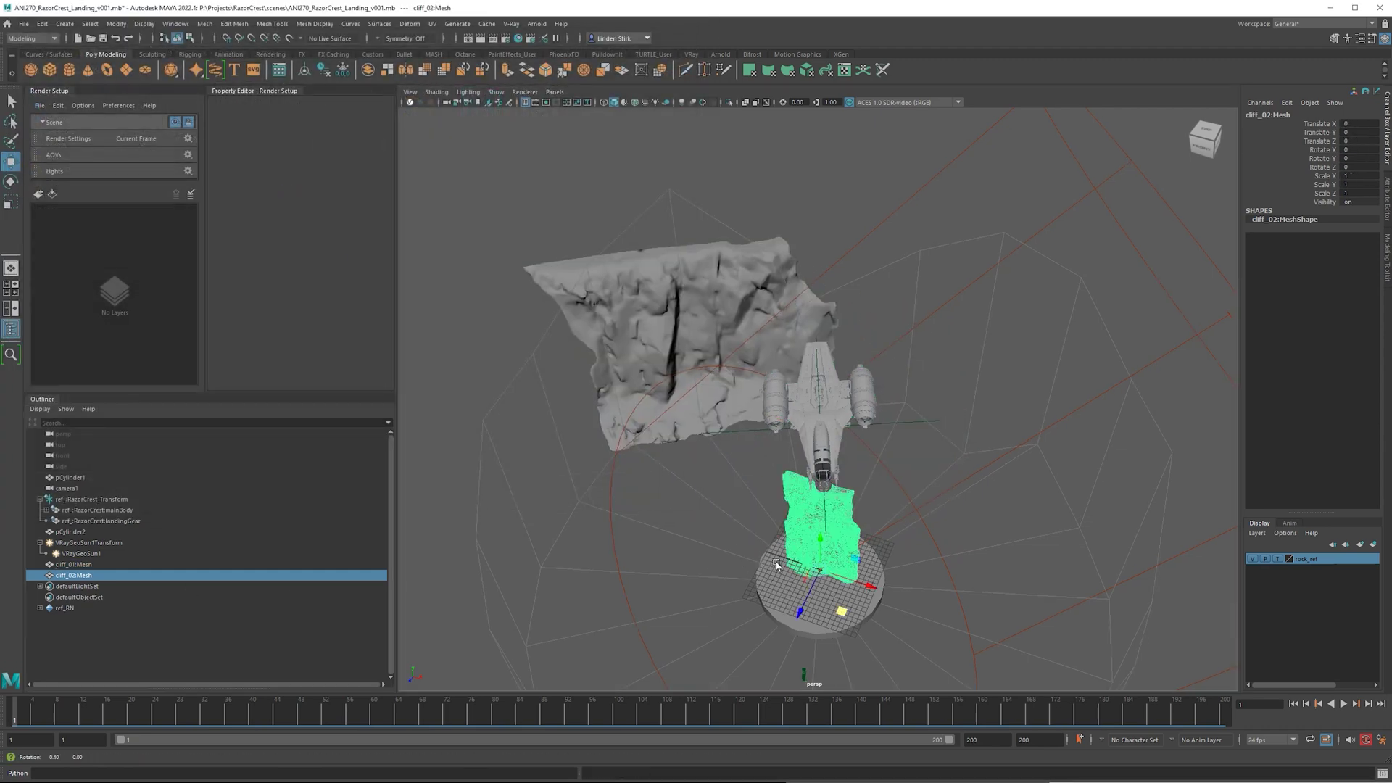
- Scale the cliff_02 mesh uniformly to about 2.24 and move it back along Z to behind the ship, beside the first cliff
alt+drag(777, 565, 1029, 392)
key(r)
alt+drag(917, 466, 948, 381)
key(w)
drag(837, 512, 828, 491)
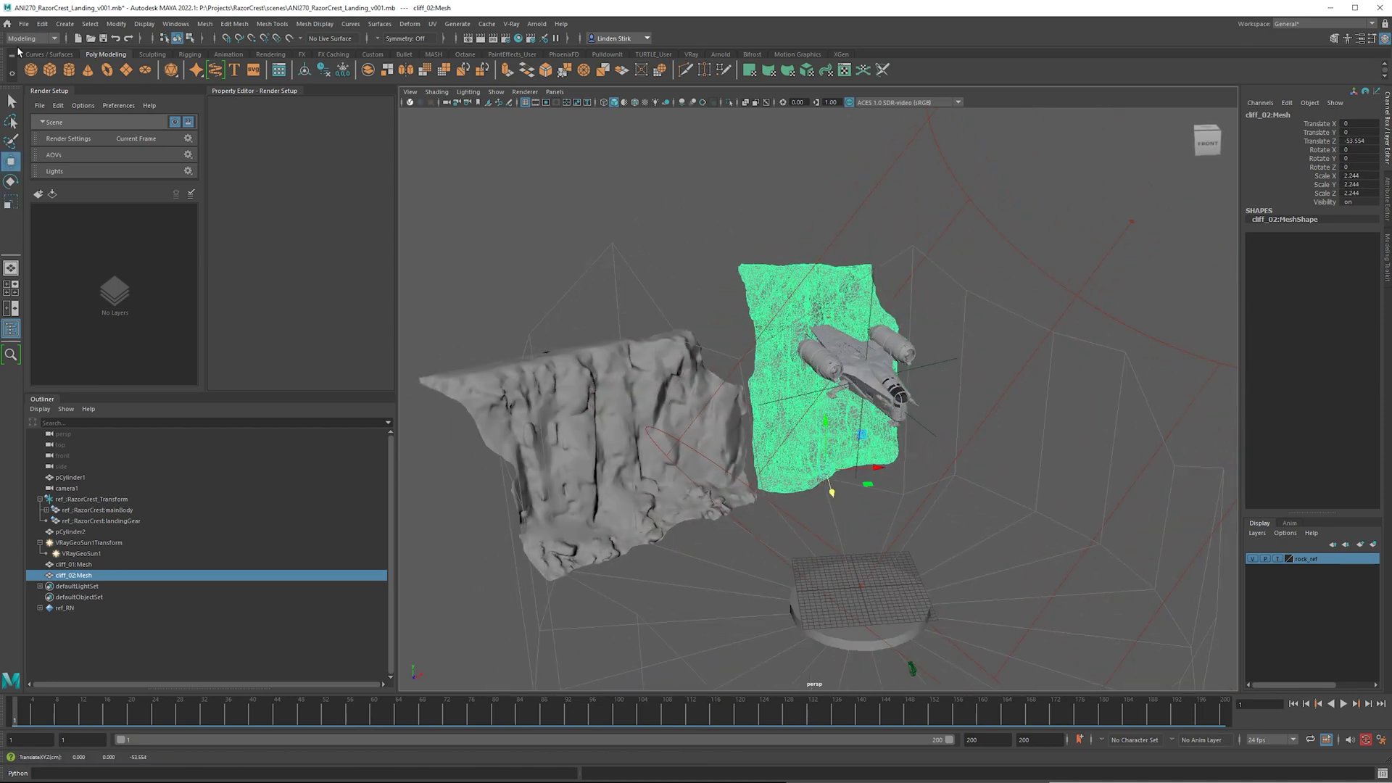
- Import cliff_03.obj and rocks_all.obj from the project's assets folder into the scene
click(24, 24)
click(73, 142)
double_click(298, 113)
click(24, 24)
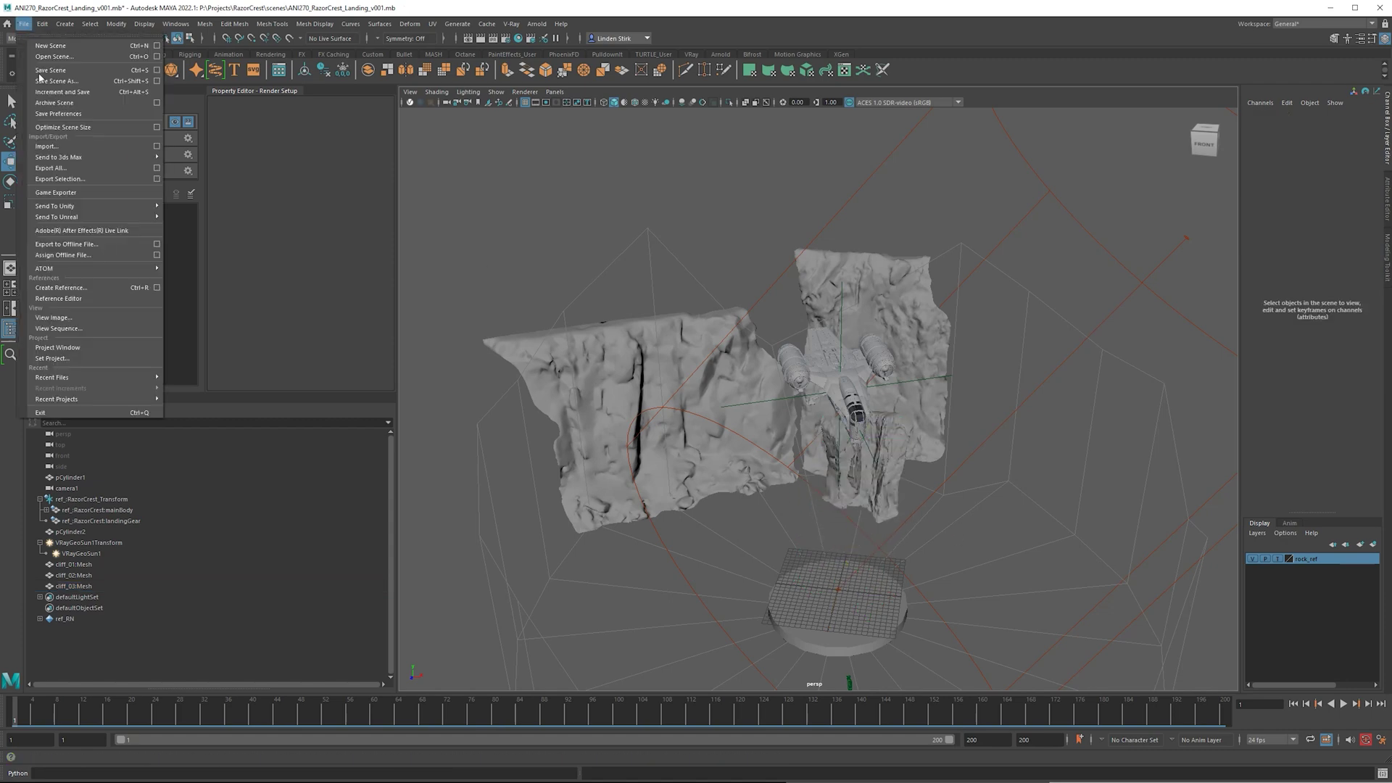
click(46, 146)
click(549, 107)
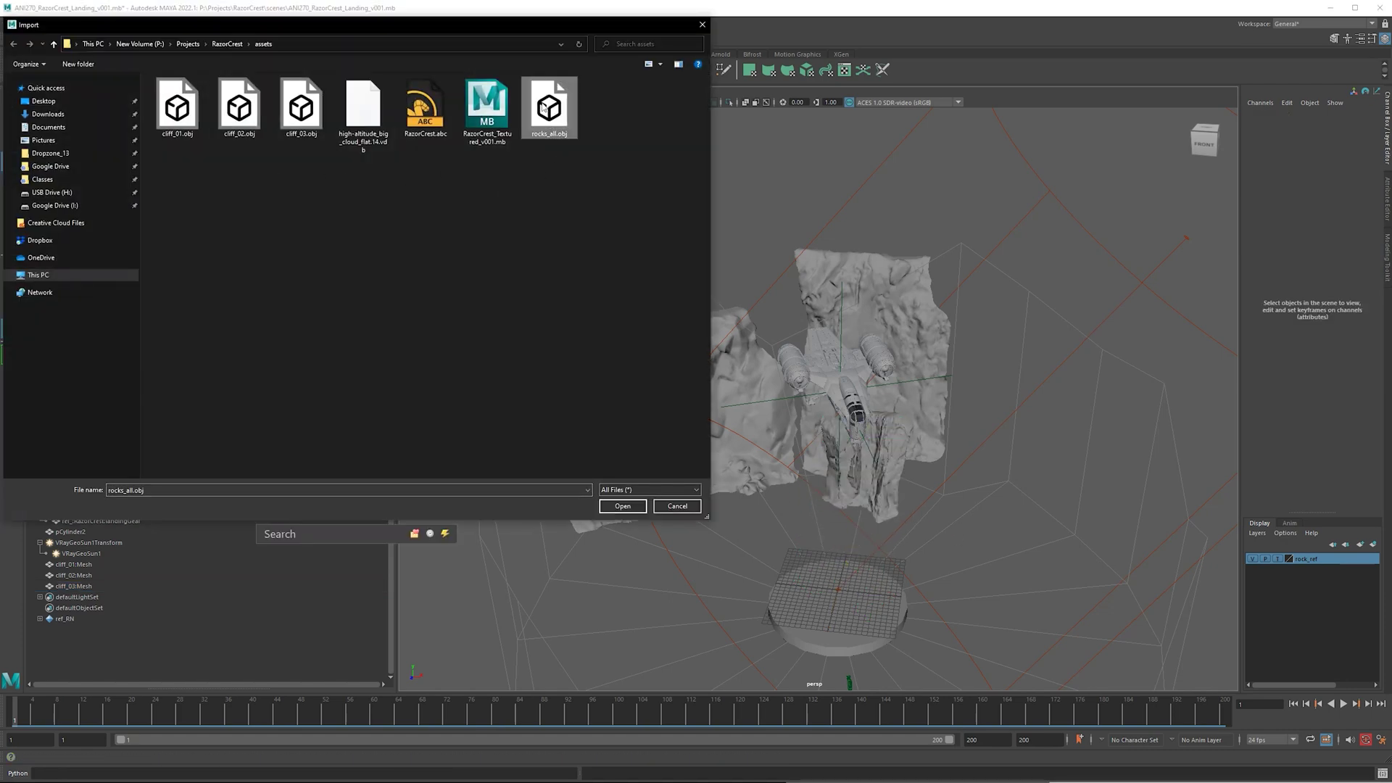
double_click(543, 107)
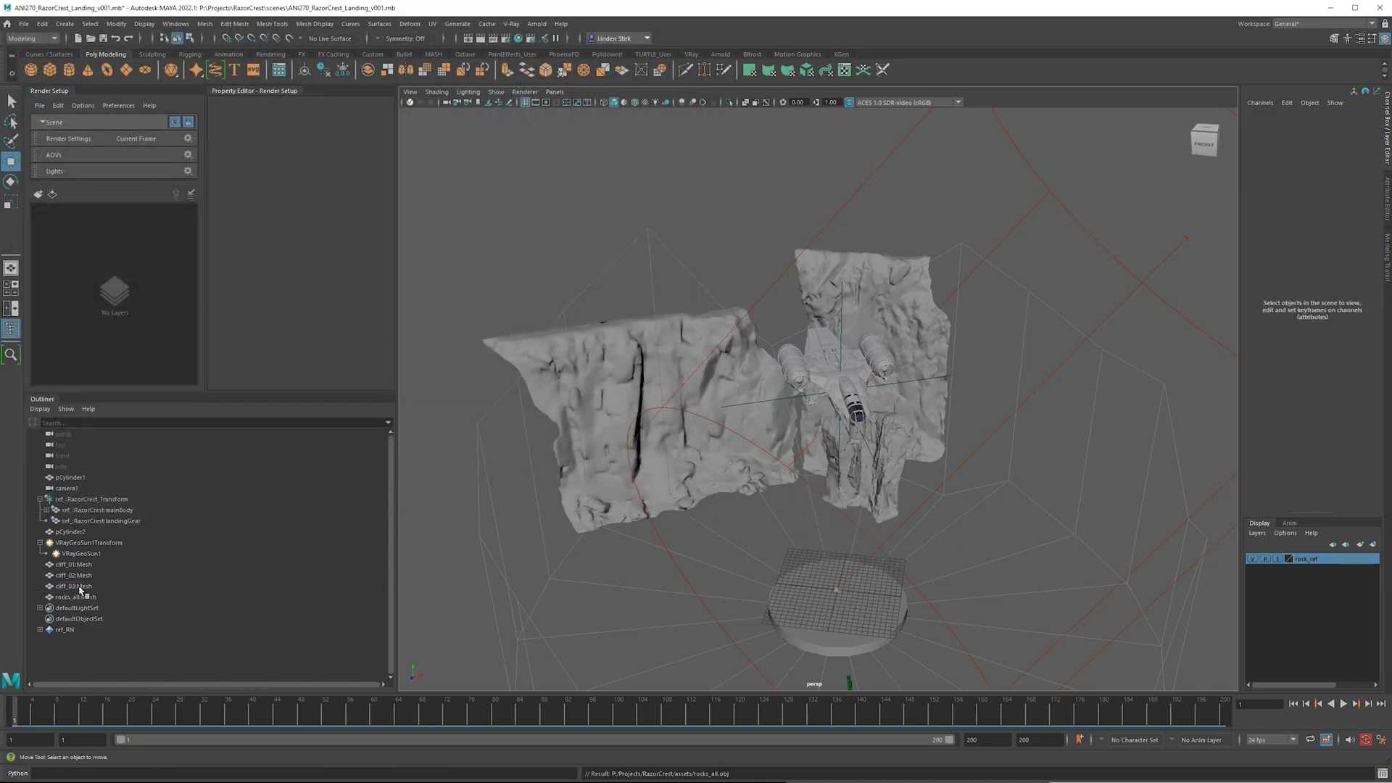
- Scale the rocks_all mesh up uniformly at the landing pad
click(76, 597)
key(r)
drag(837, 589, 616, 530)
key(w)
- Put the ship's RazorCrest_Transform on a new display layer named RazorCrest and hide that layer
click(68, 499)
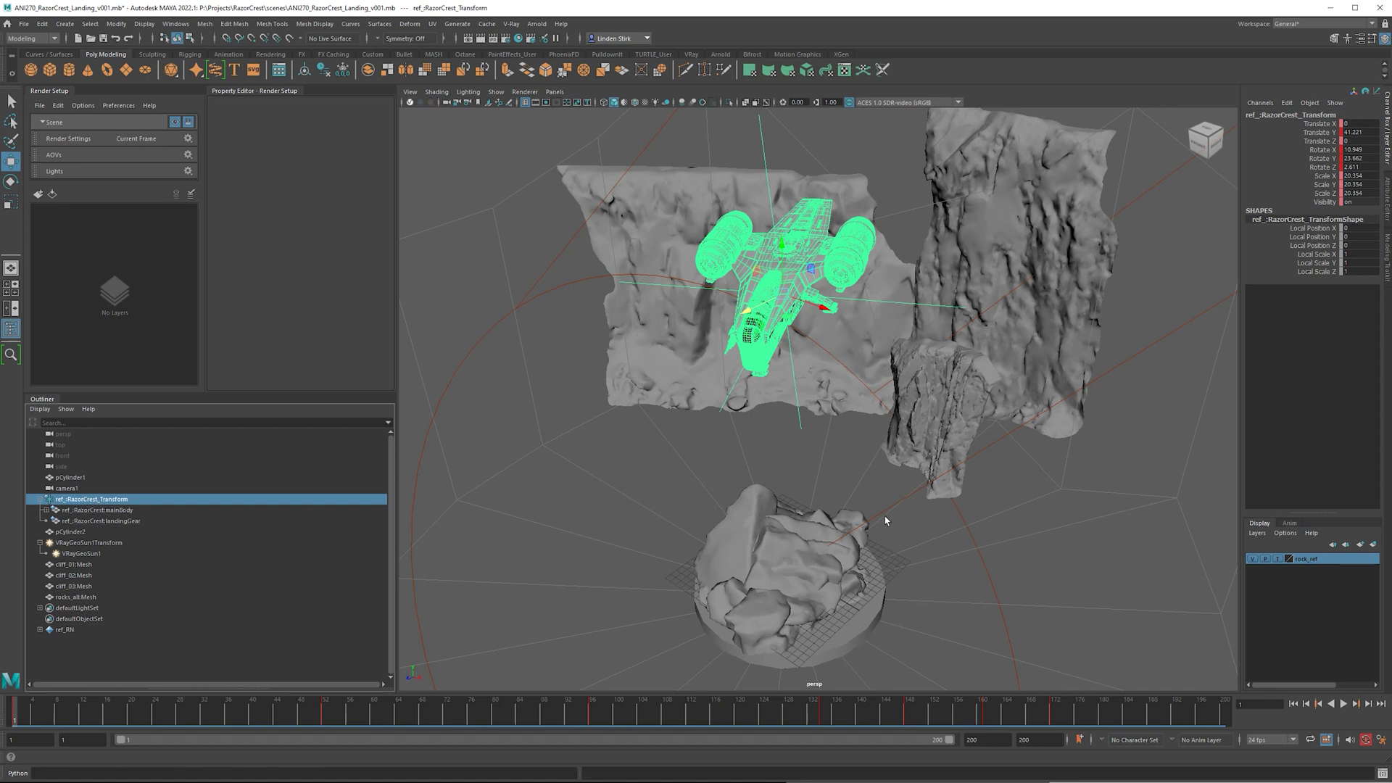
click(1372, 543)
double_click(1302, 559)
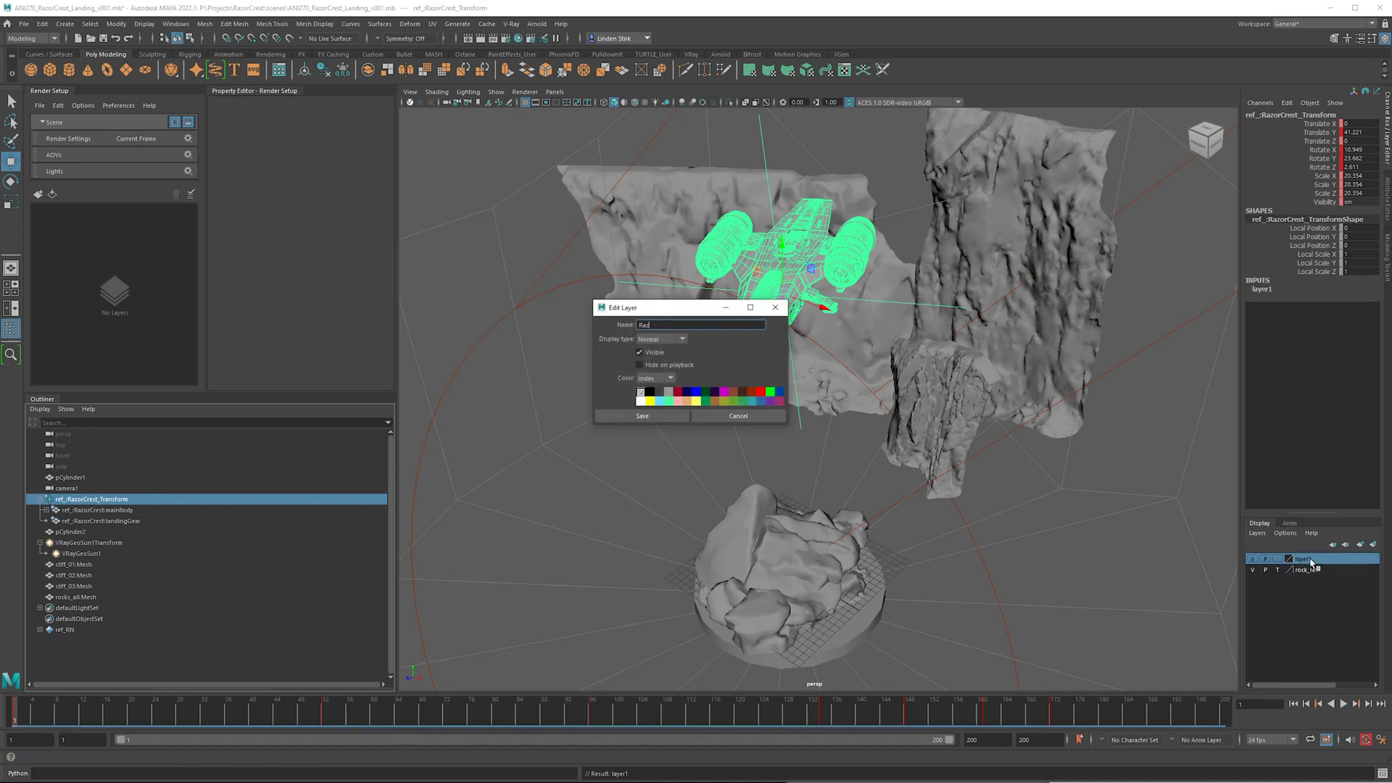
text(RazorCrest)
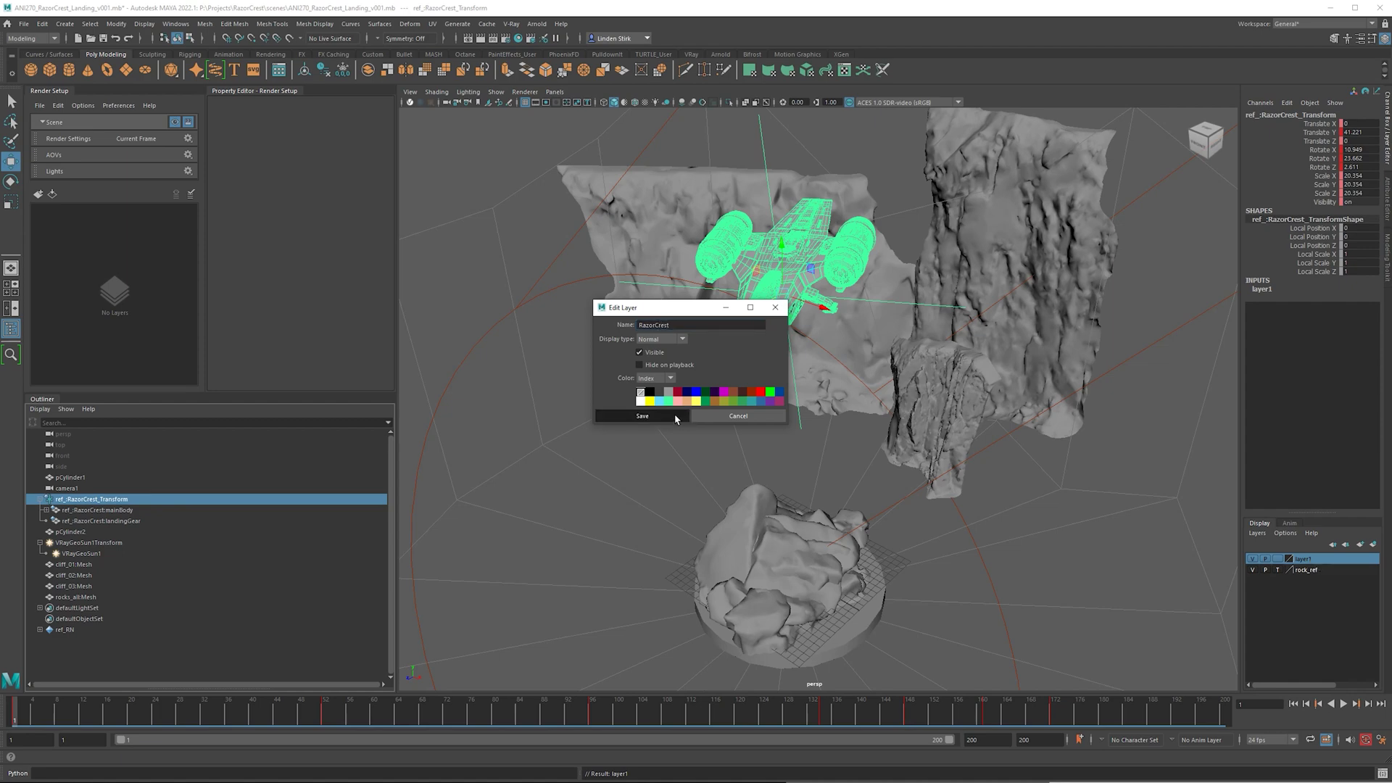
key(Return)
click(1253, 559)
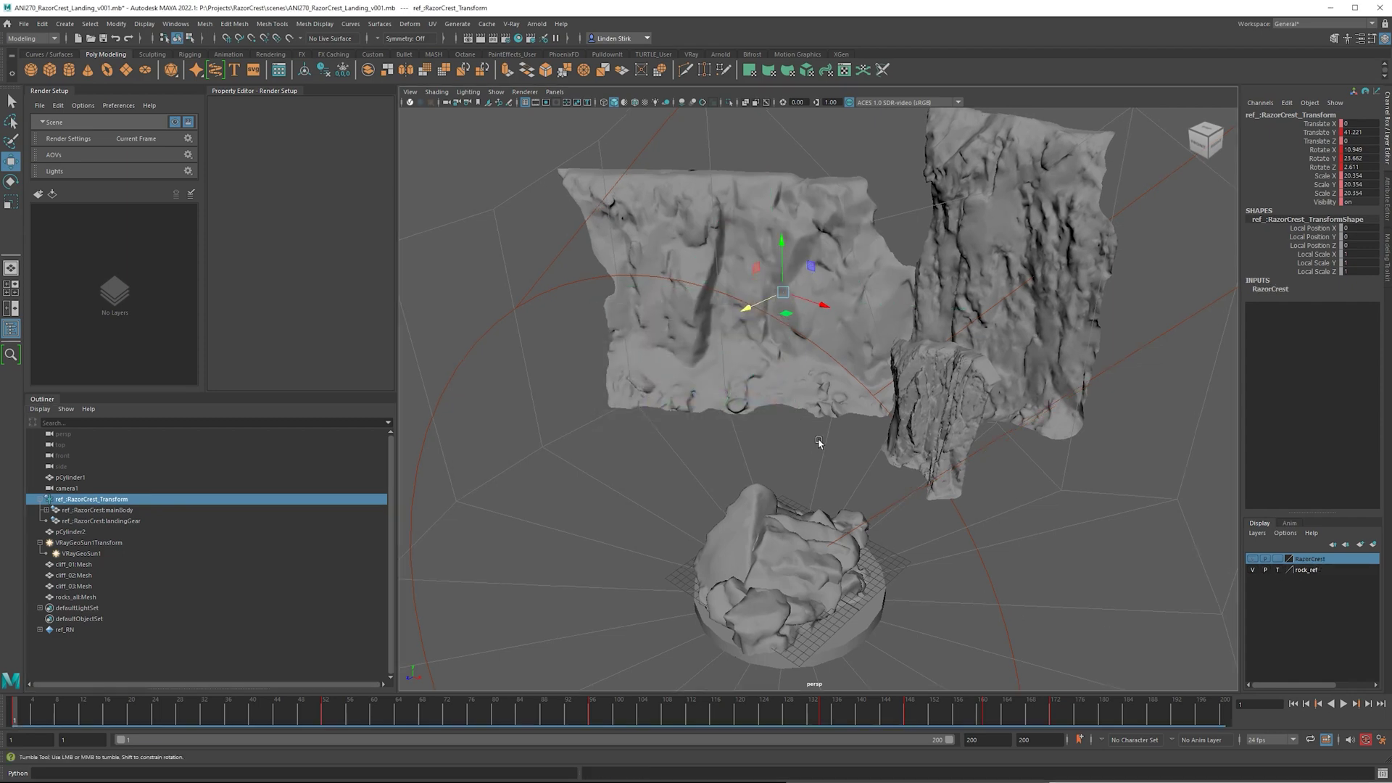
- Scale the cliff_03 mesh uniformly to 1.73 and move it beside cliff_02, to about X 31.8 and Z -45.9
alt+drag(815, 444, 964, 385)
scroll(917, 409, up, 3)
click(970, 384)
scroll(970, 384, down, 3)
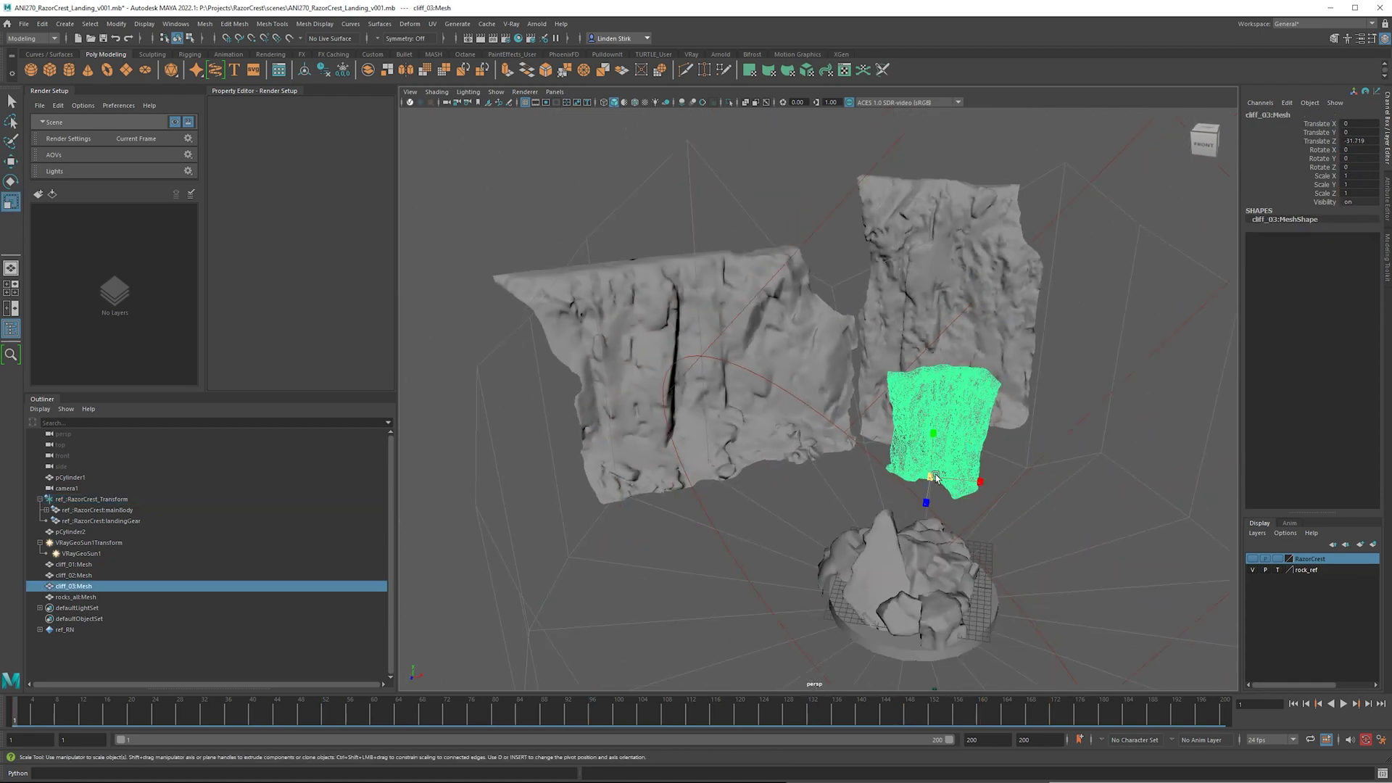
drag(932, 482, 1102, 476)
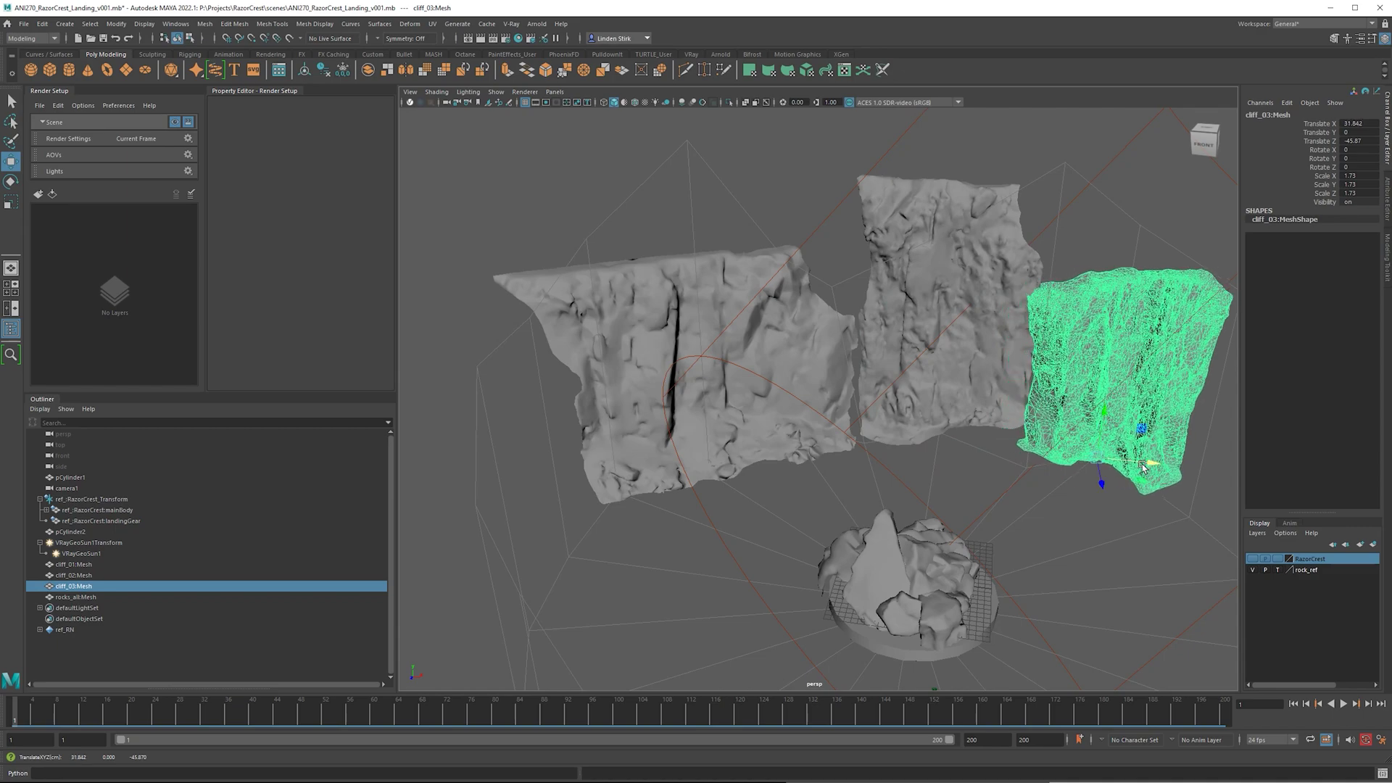
- Assign a new VRay Mtl to the cliff_01 mesh and name the material Cliff01_mat
alt+drag(1022, 326, 757, 313)
click(898, 326)
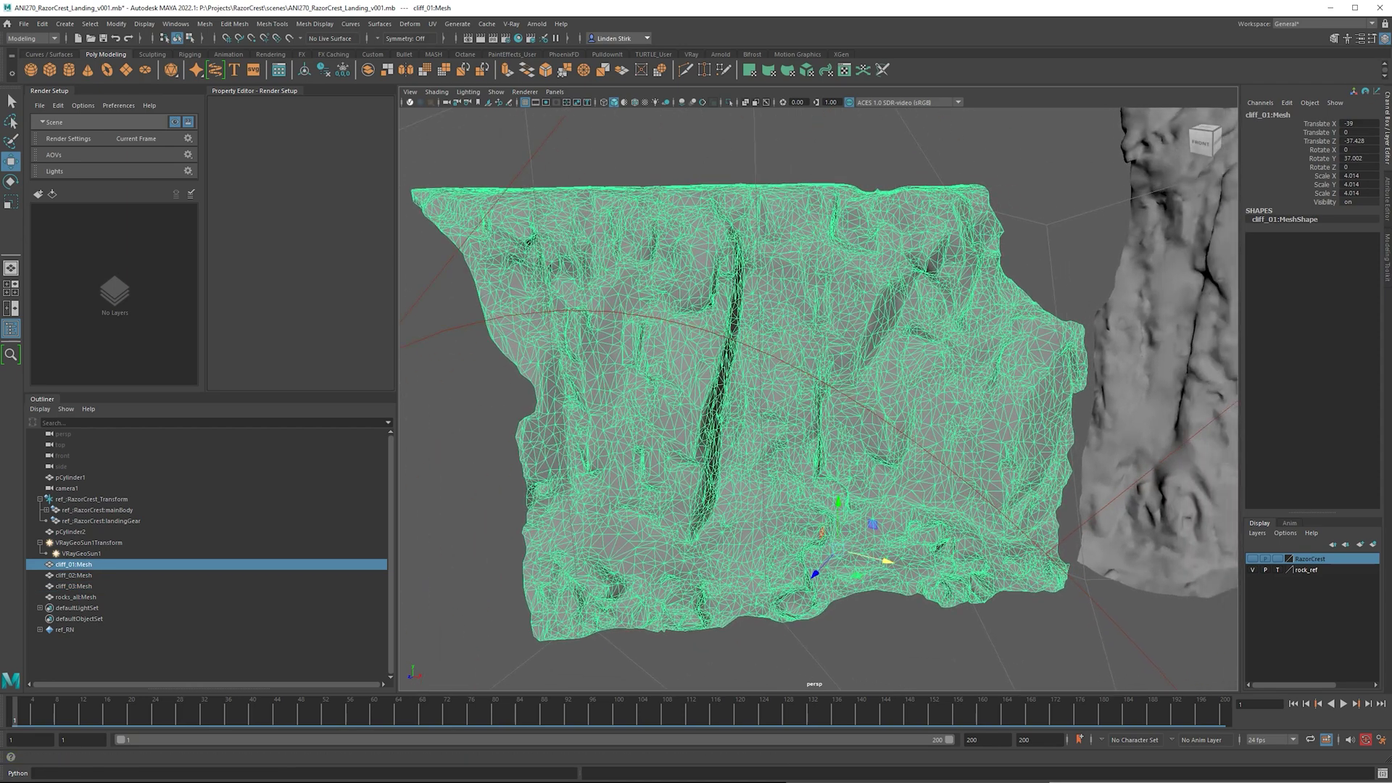
alt+drag(763, 444, 829, 212)
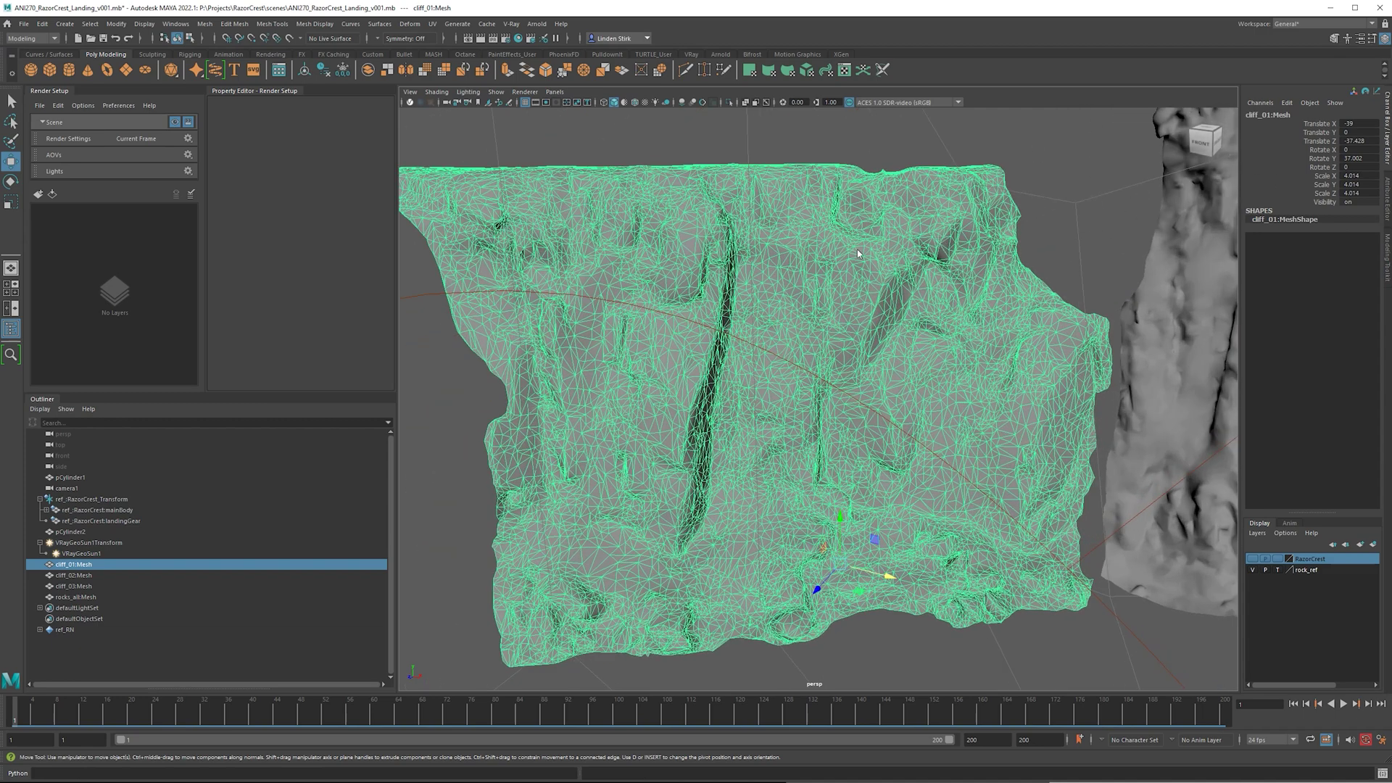
right_drag(857, 253, 874, 528)
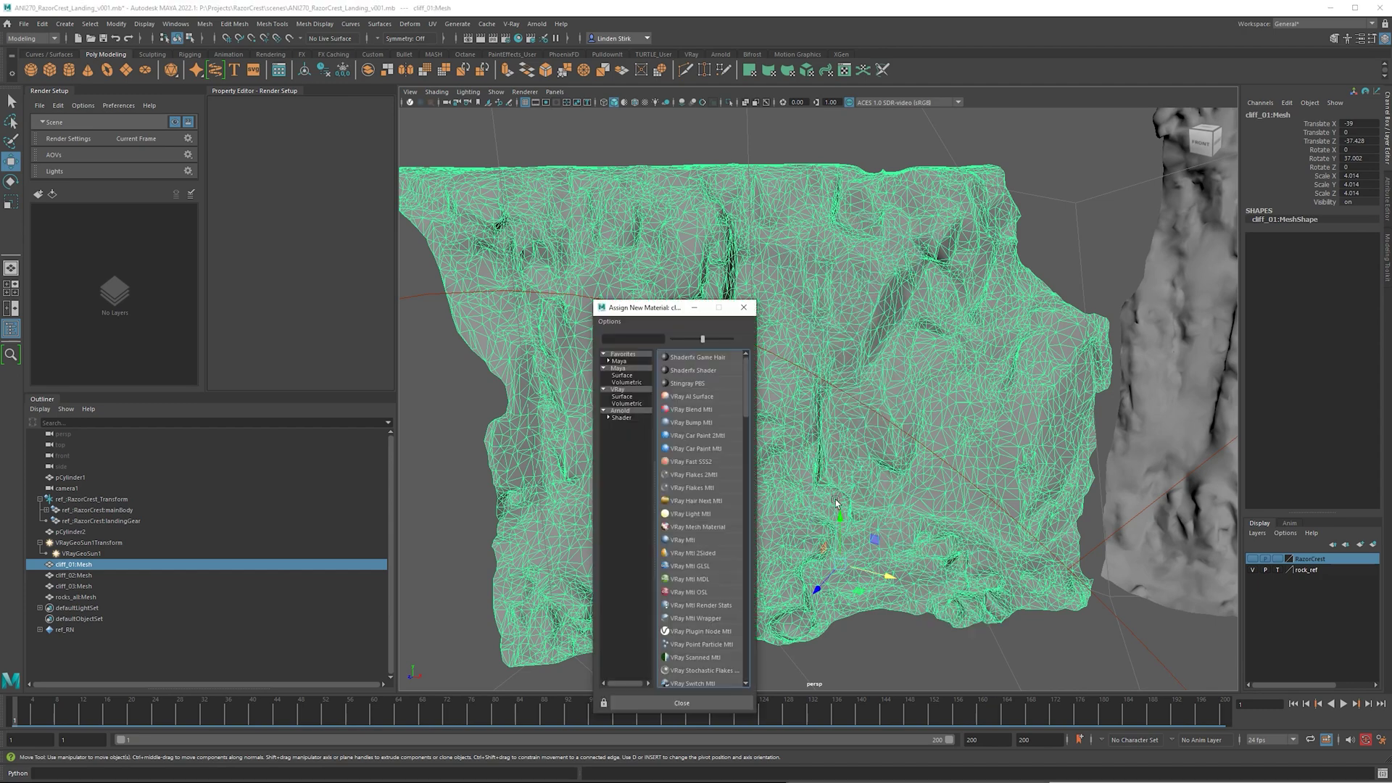
click(692, 539)
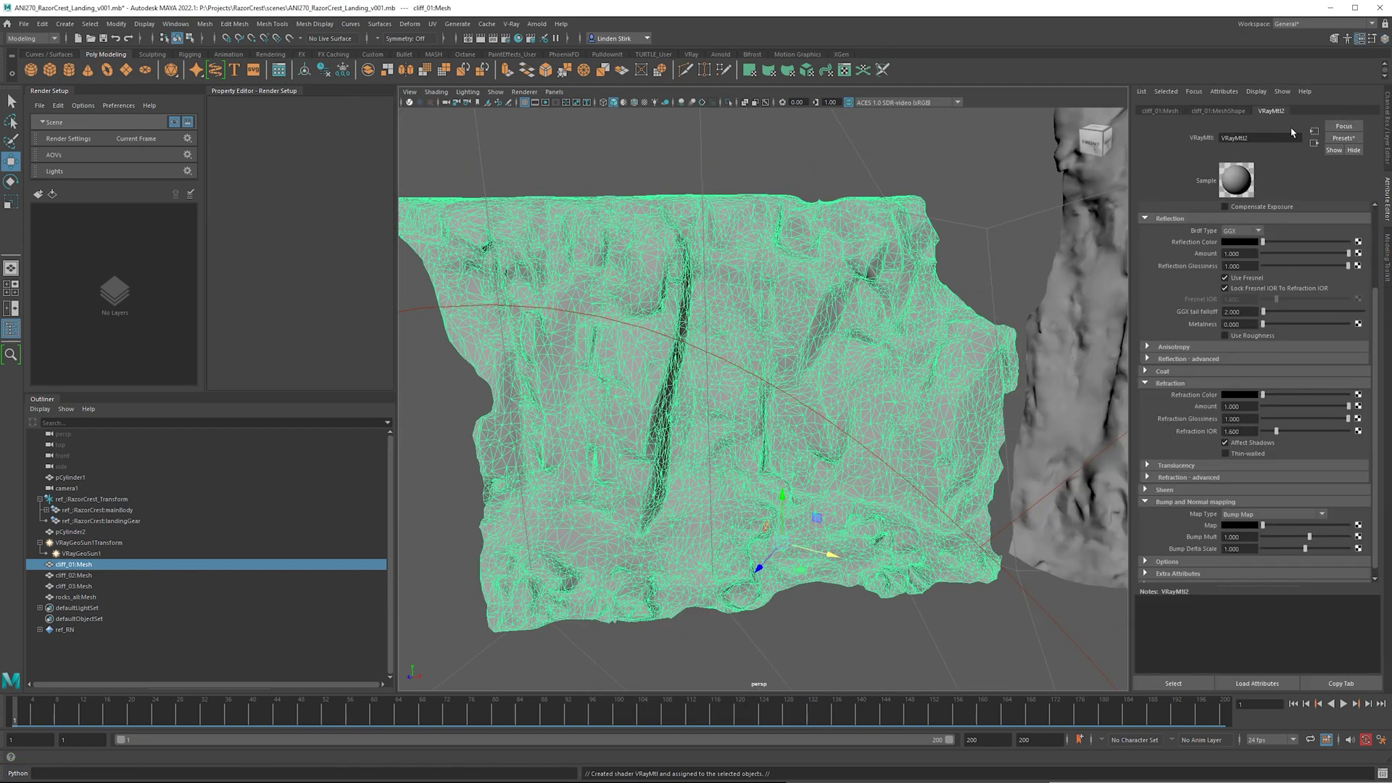
click(1232, 137)
text(Cliff01_mat)
key(Return)
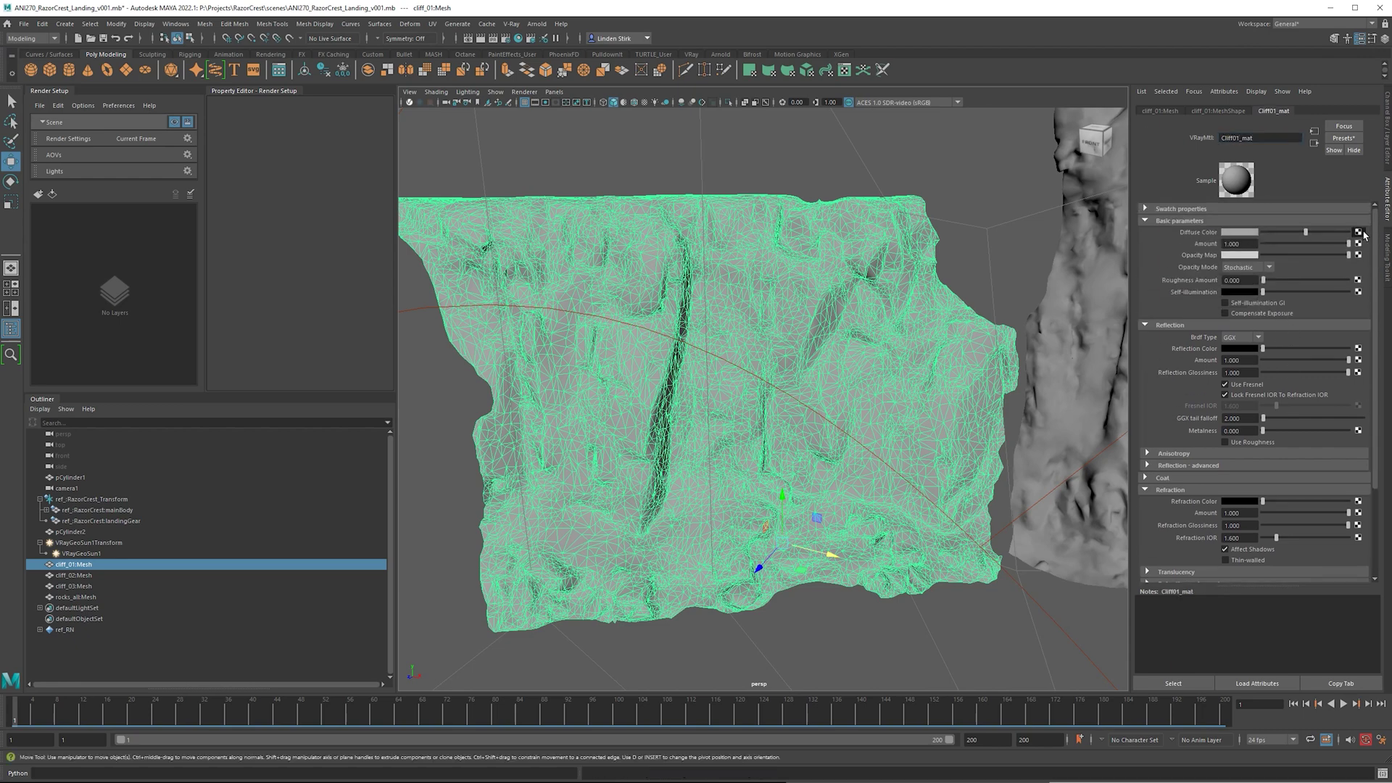
- Connect cliff_01_albedo.tif from the Rock Textures folder to Cliff01_mat's diffuse color and turn on textured display in the viewport
click(1360, 232)
click(895, 483)
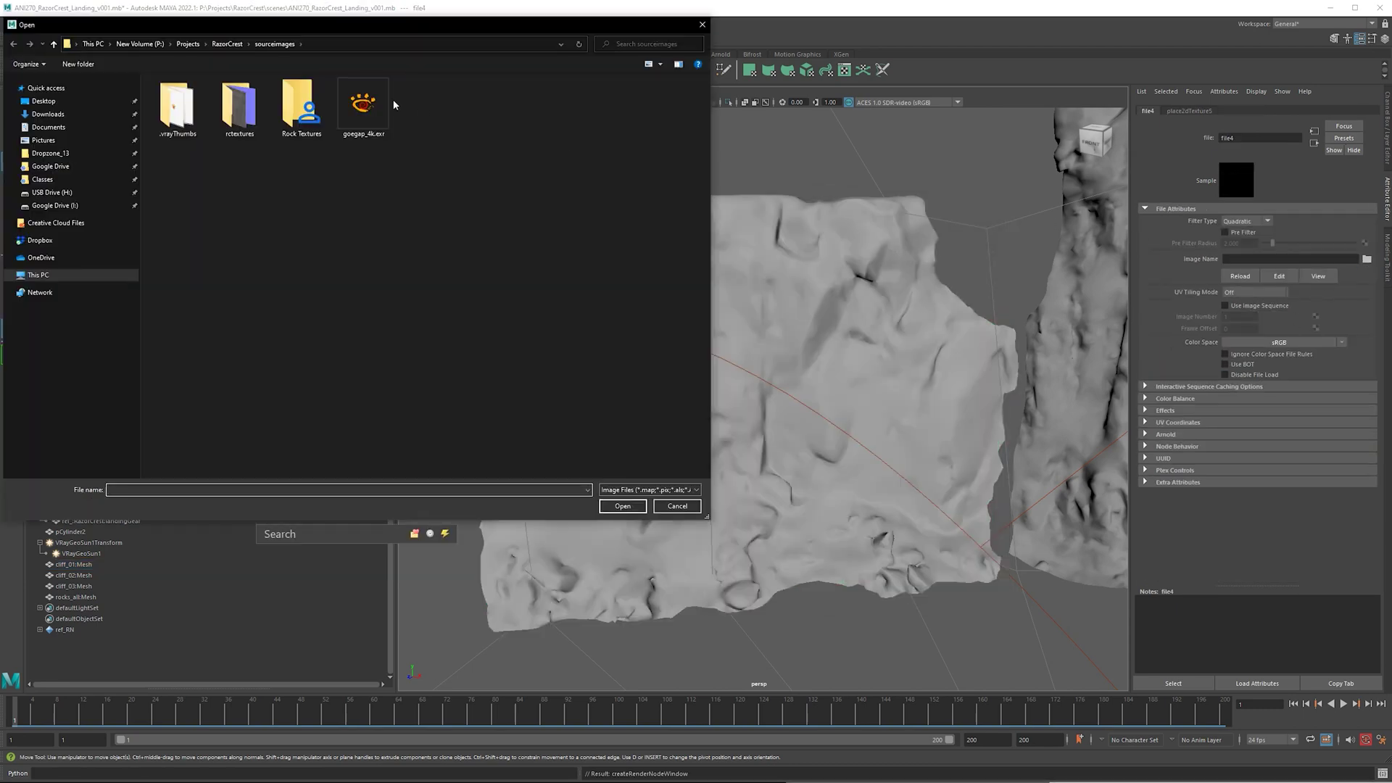
double_click(296, 103)
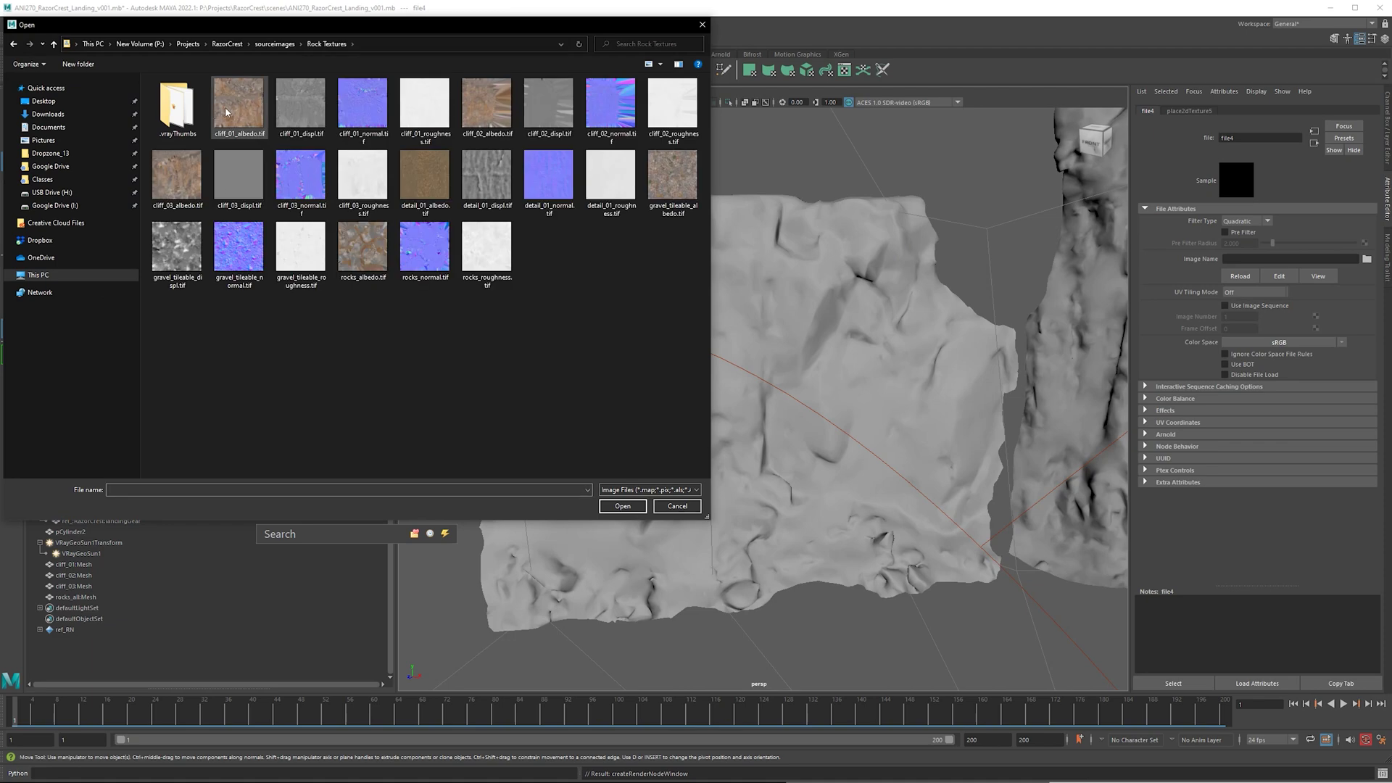
double_click(227, 112)
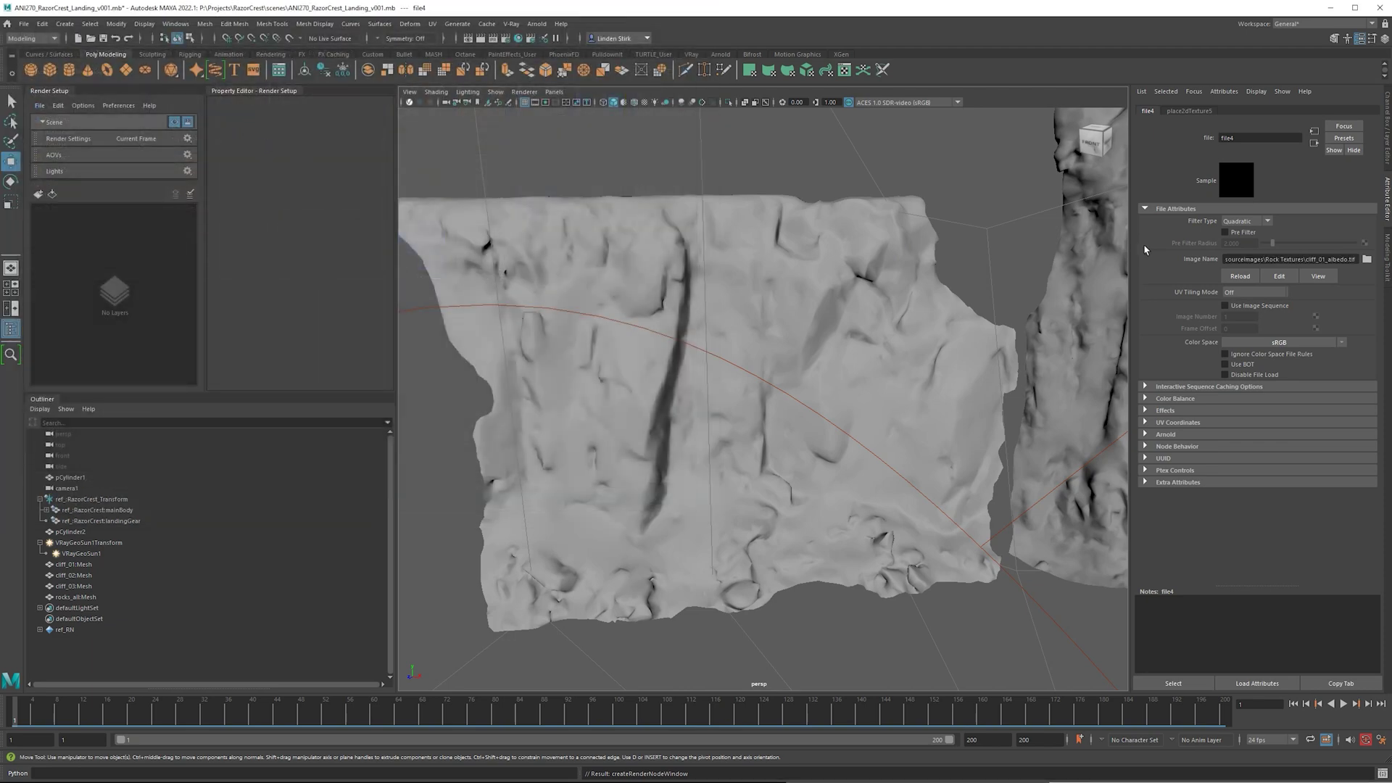
click(1313, 143)
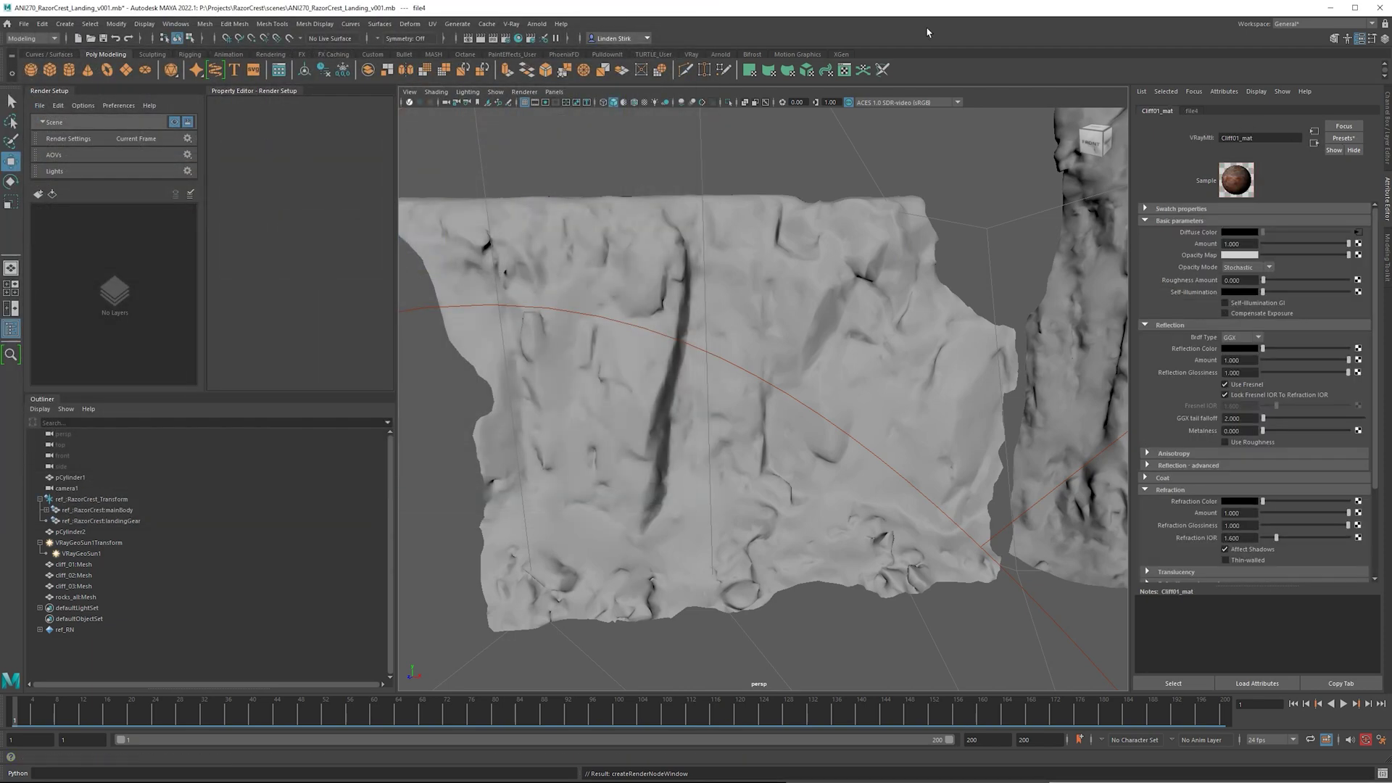
click(644, 103)
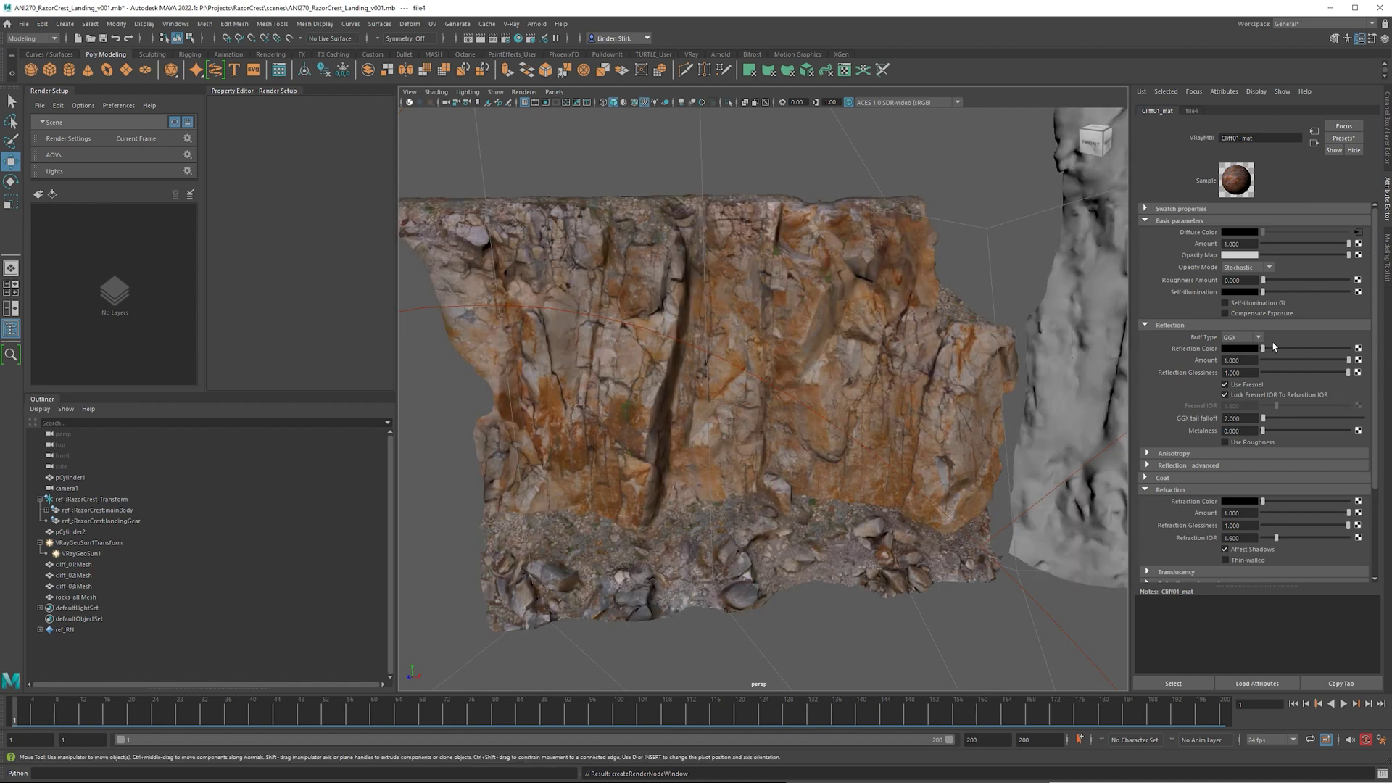
- Set Cliff01_mat's reflection color to white and load cliff_01_roughness.tif from Rock Textures as its Reflection Glossiness map
drag(1262, 351, 1387, 356)
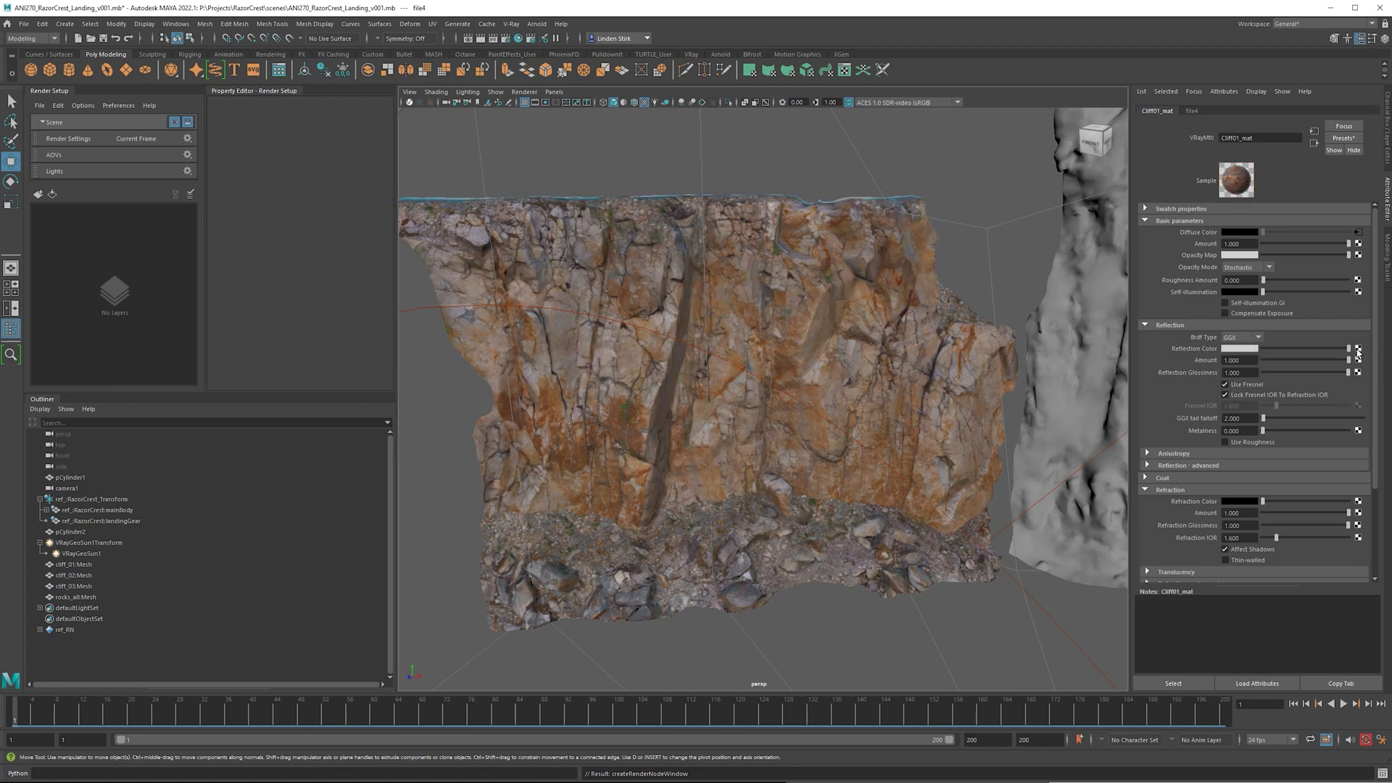
click(1359, 372)
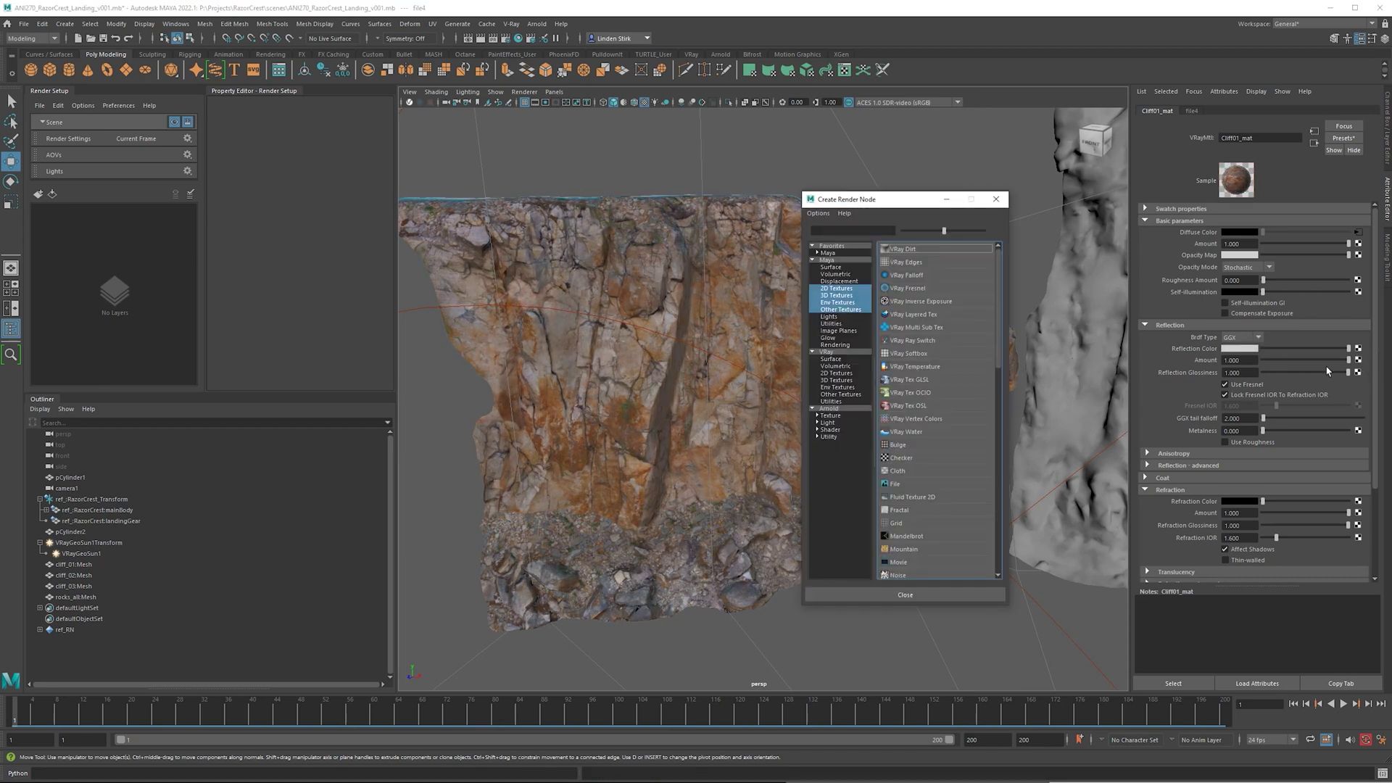
click(911, 490)
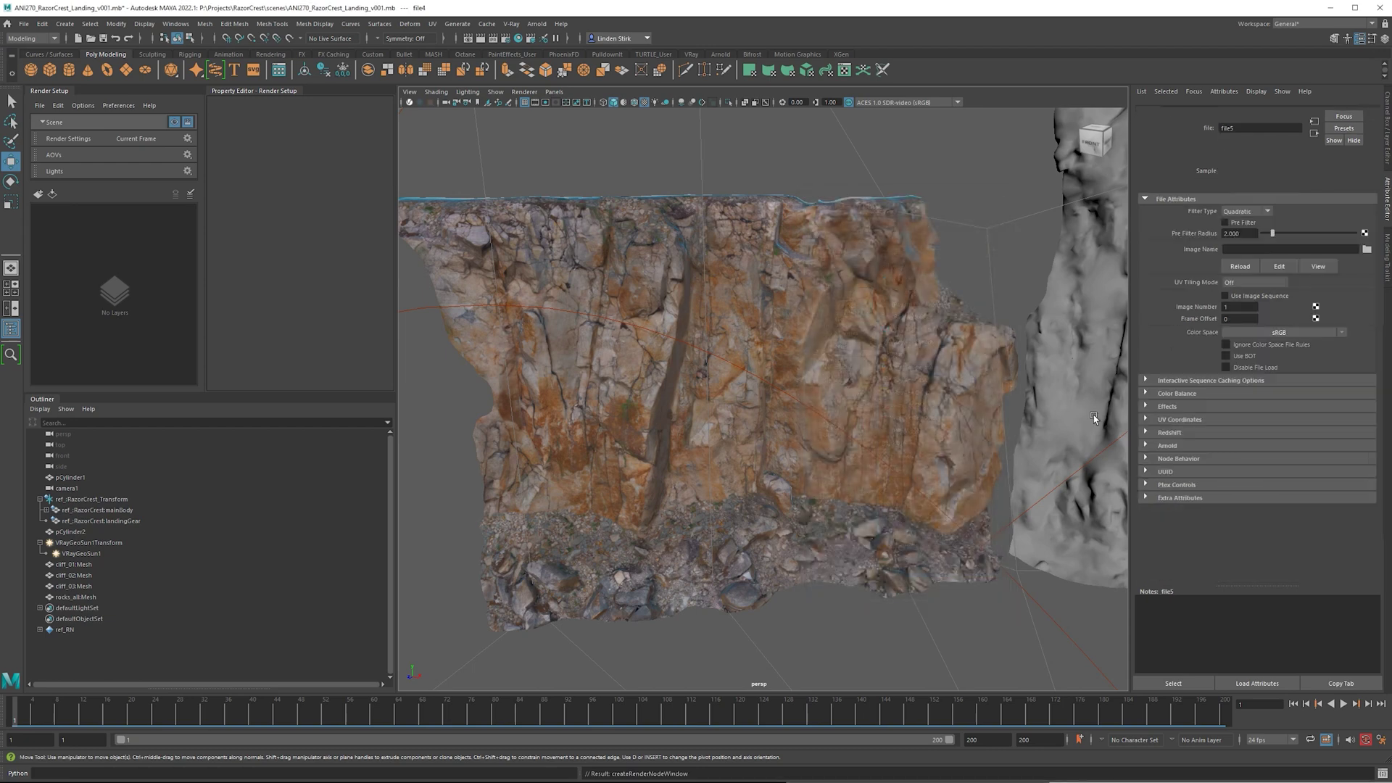
click(1366, 260)
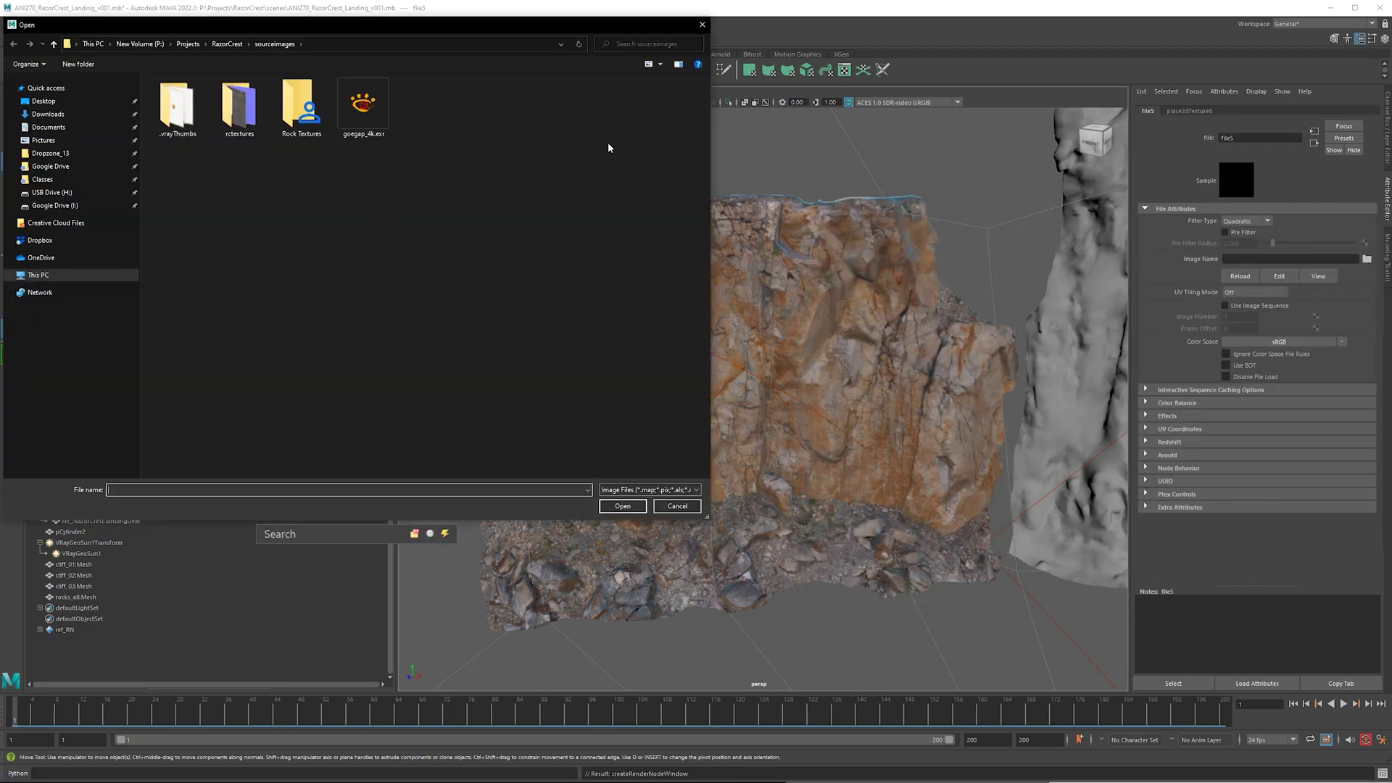
double_click(292, 114)
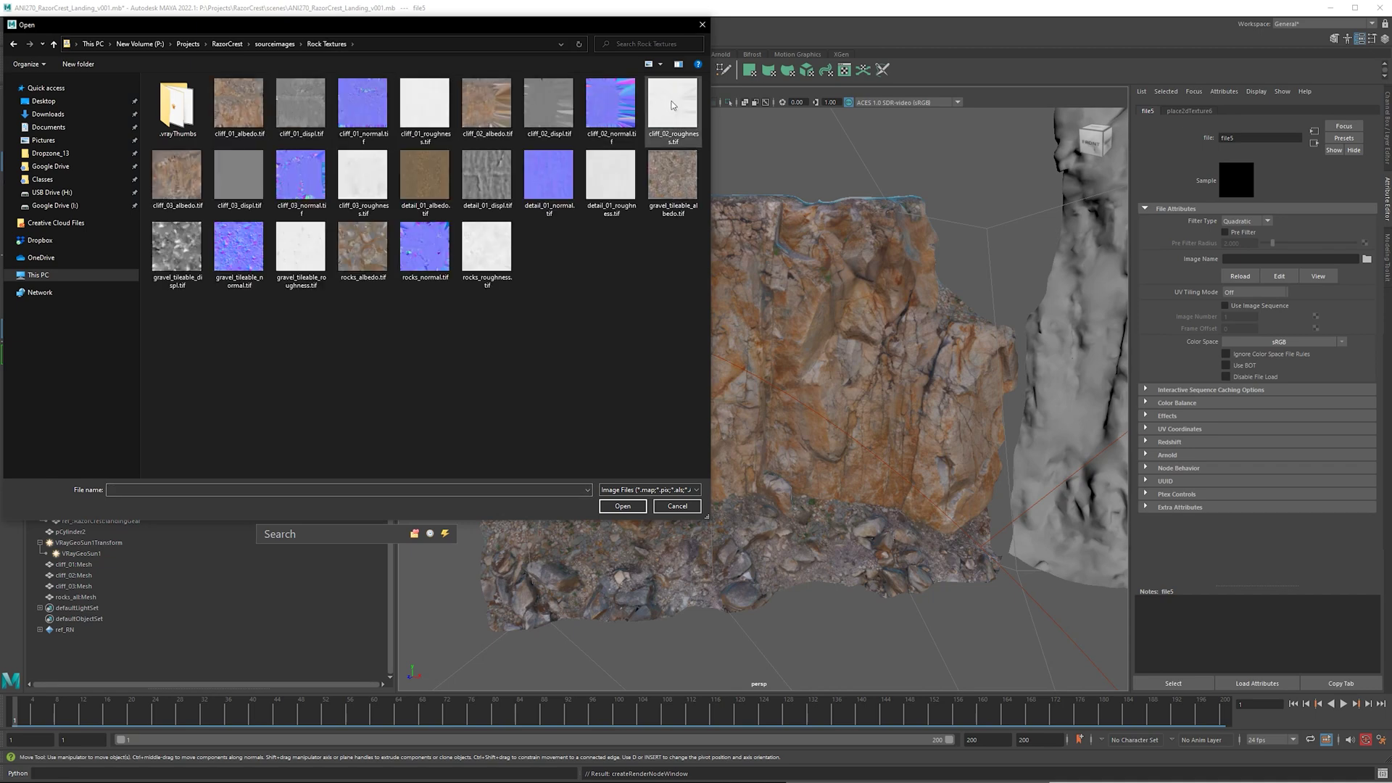
click(672, 105)
double_click(426, 115)
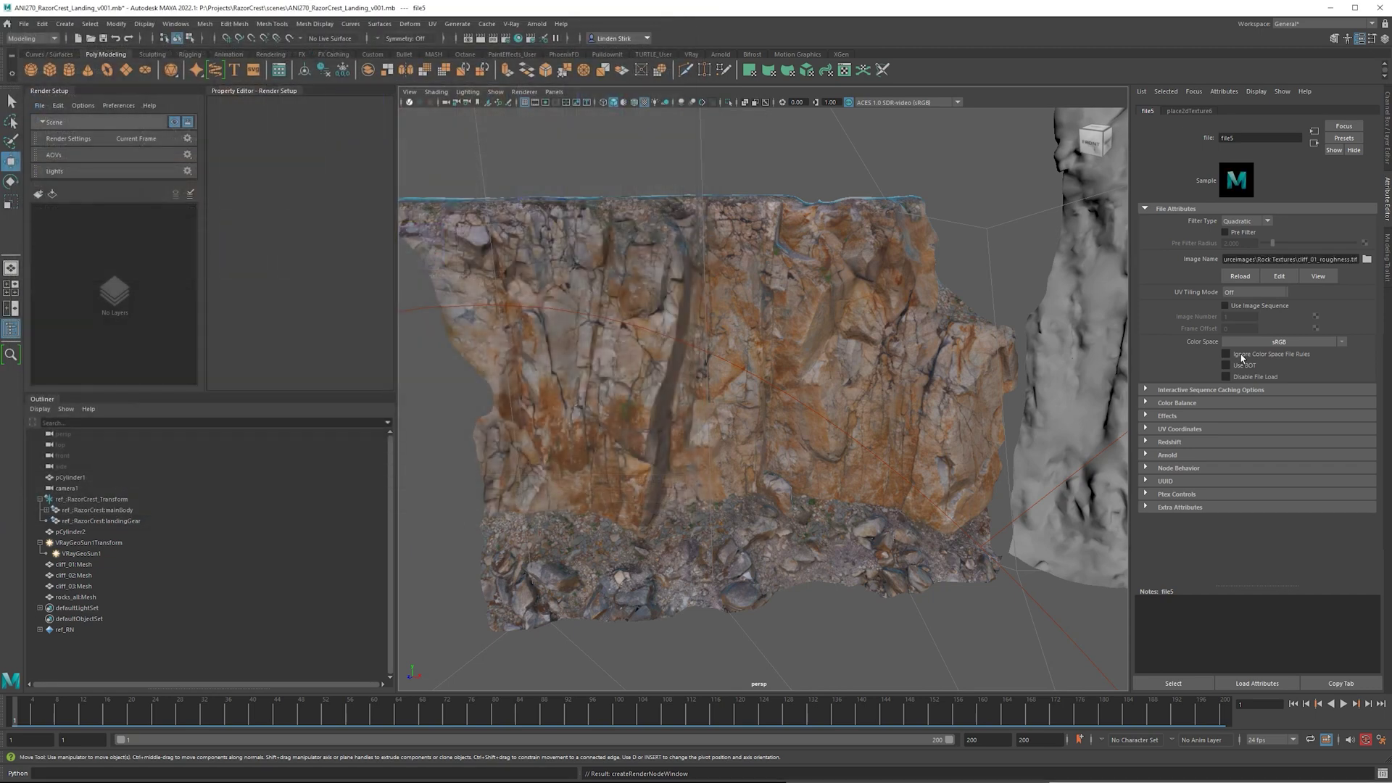
- Set the roughness texture's color space to Raw and enable Use Roughness on Cliff01_mat
click(1241, 342)
mouse_move(1288, 373)
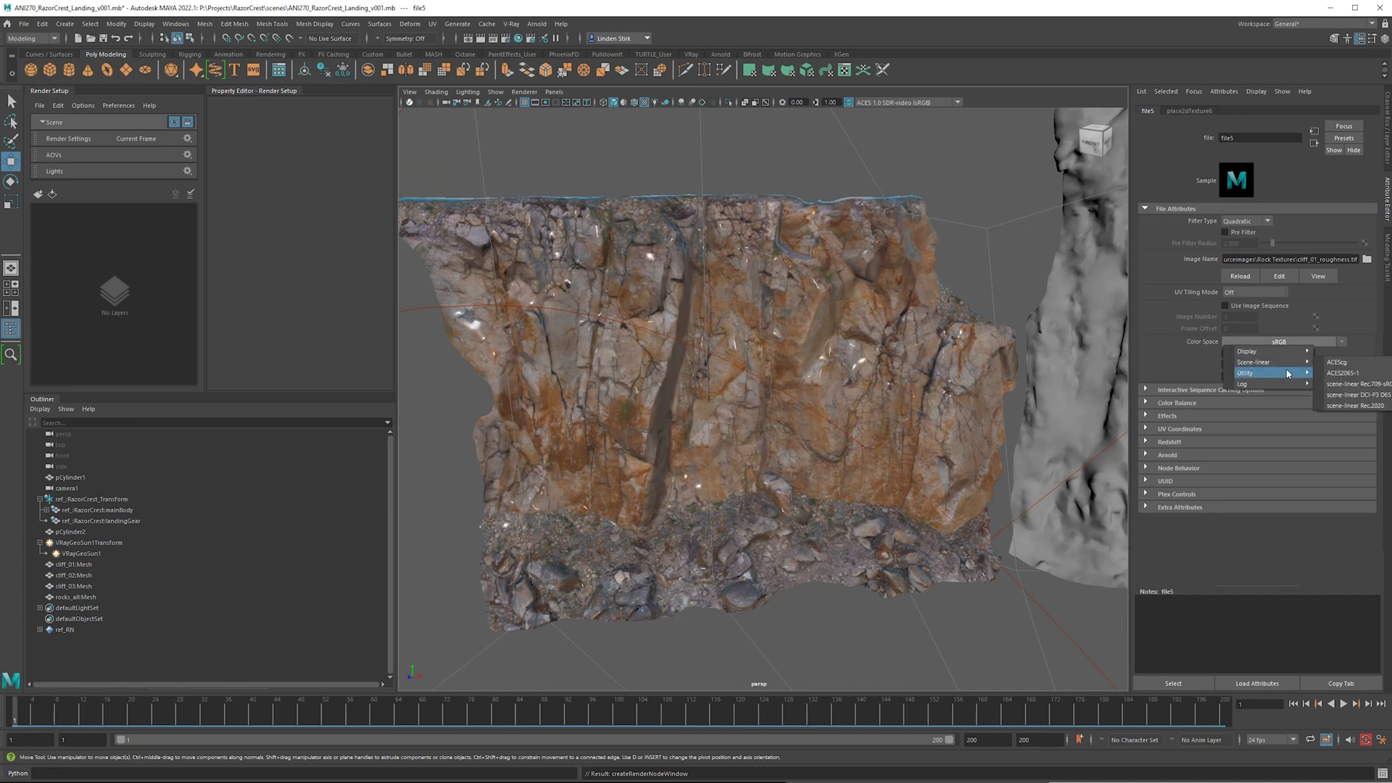
click(1350, 374)
click(1347, 374)
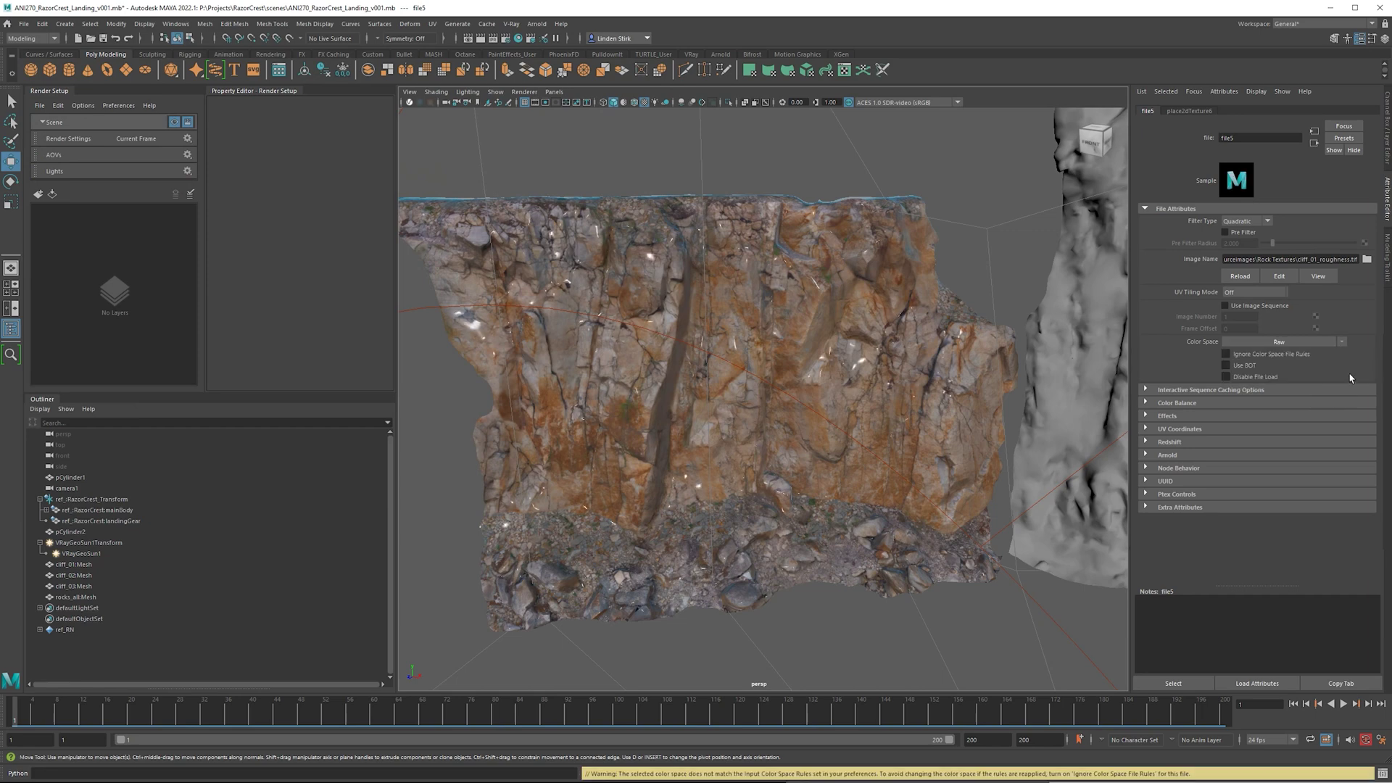
click(1313, 143)
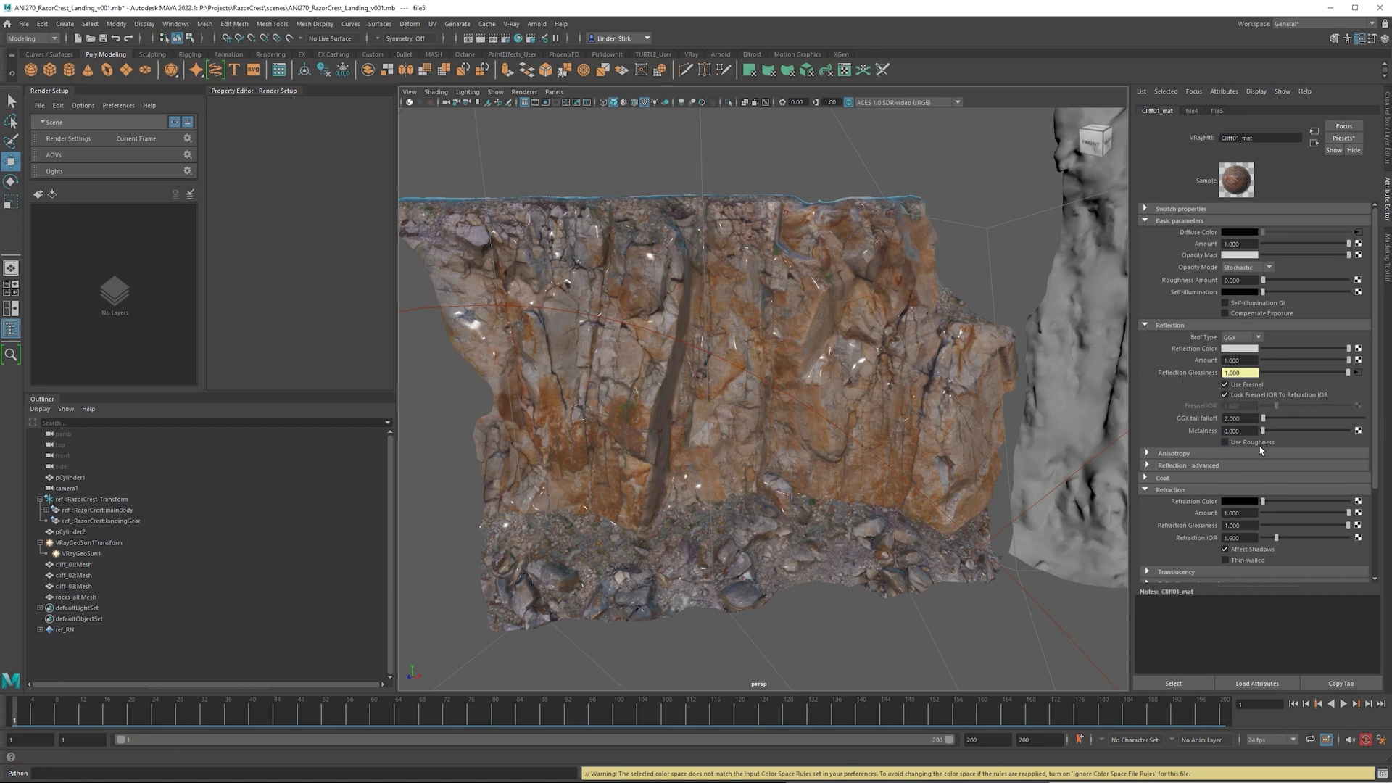
click(1225, 442)
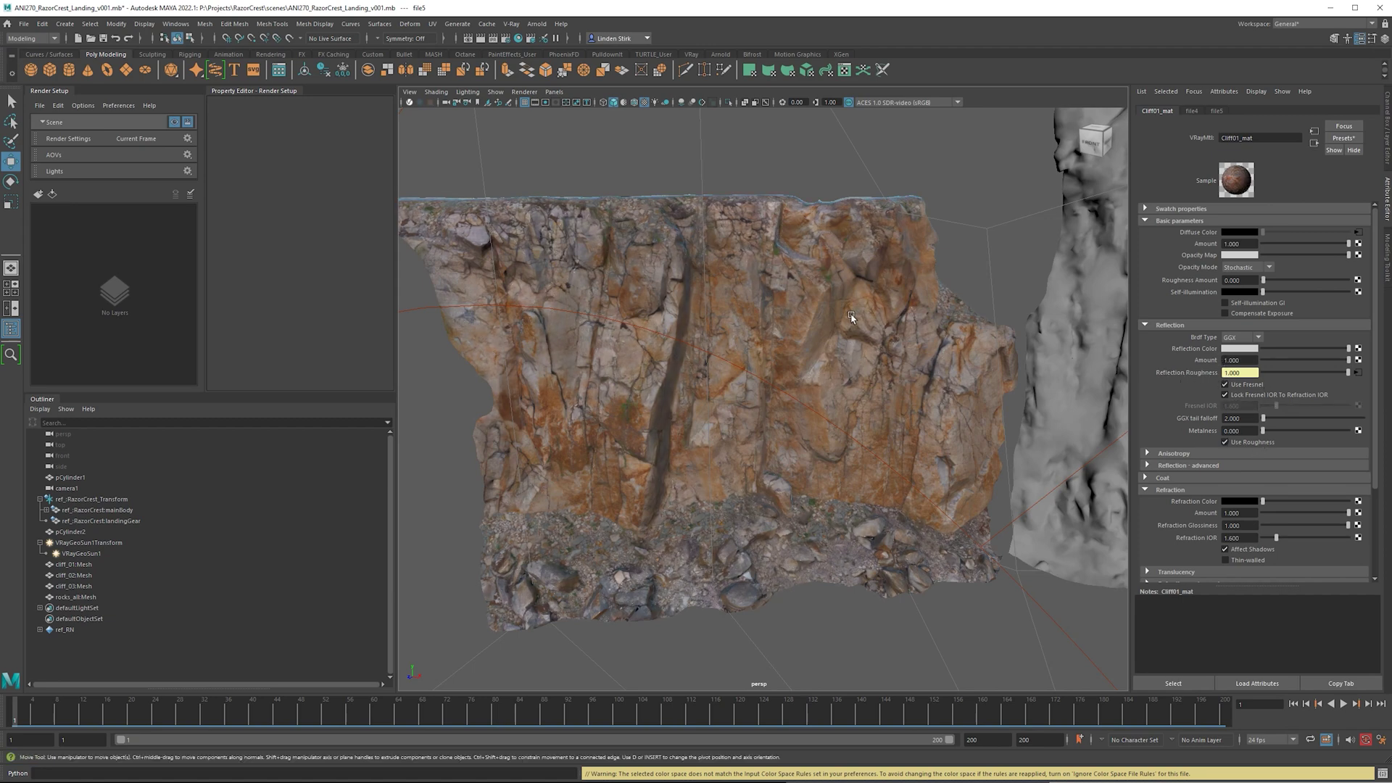
- Set Cliff01_mat's bump and normal map type to Normal map in tangent space
alt+drag(855, 319, 906, 392)
scroll(1267, 482, down, 3)
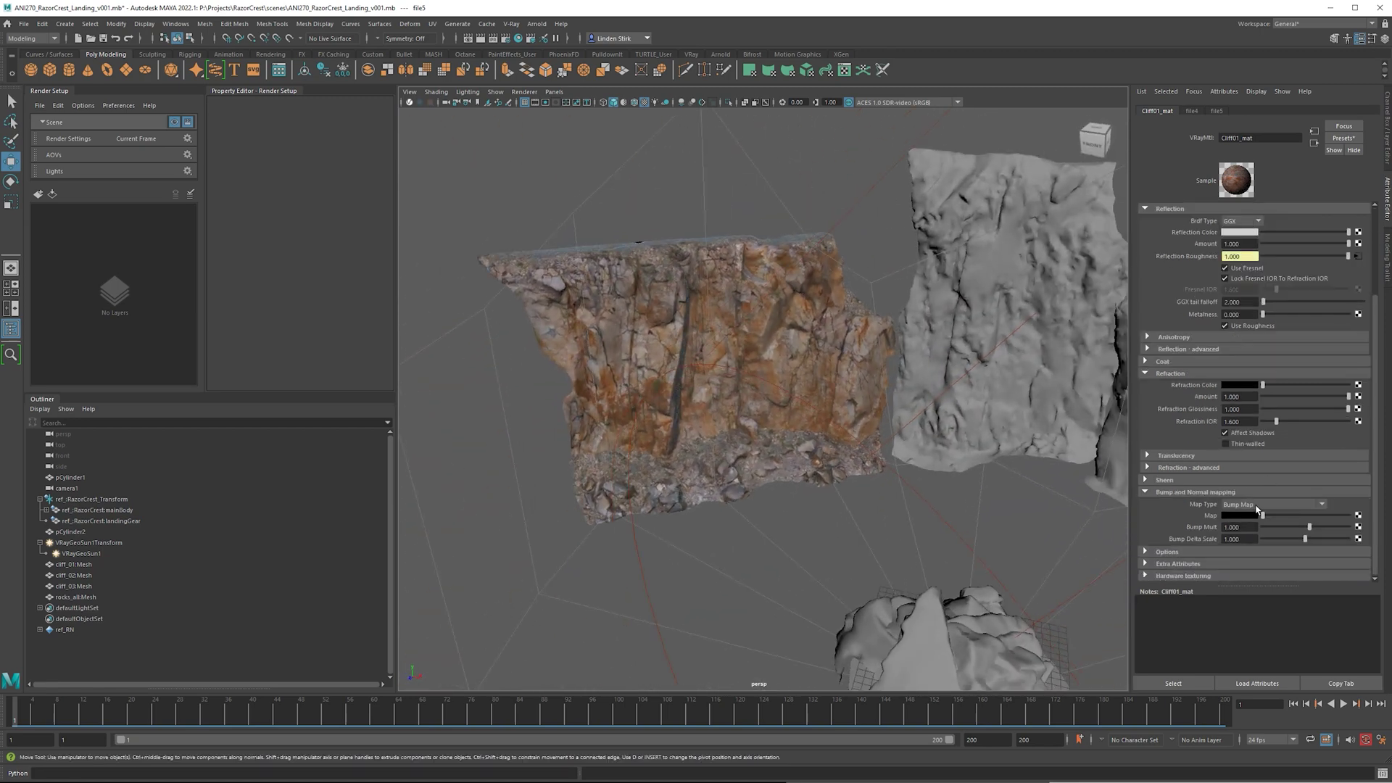
click(1249, 506)
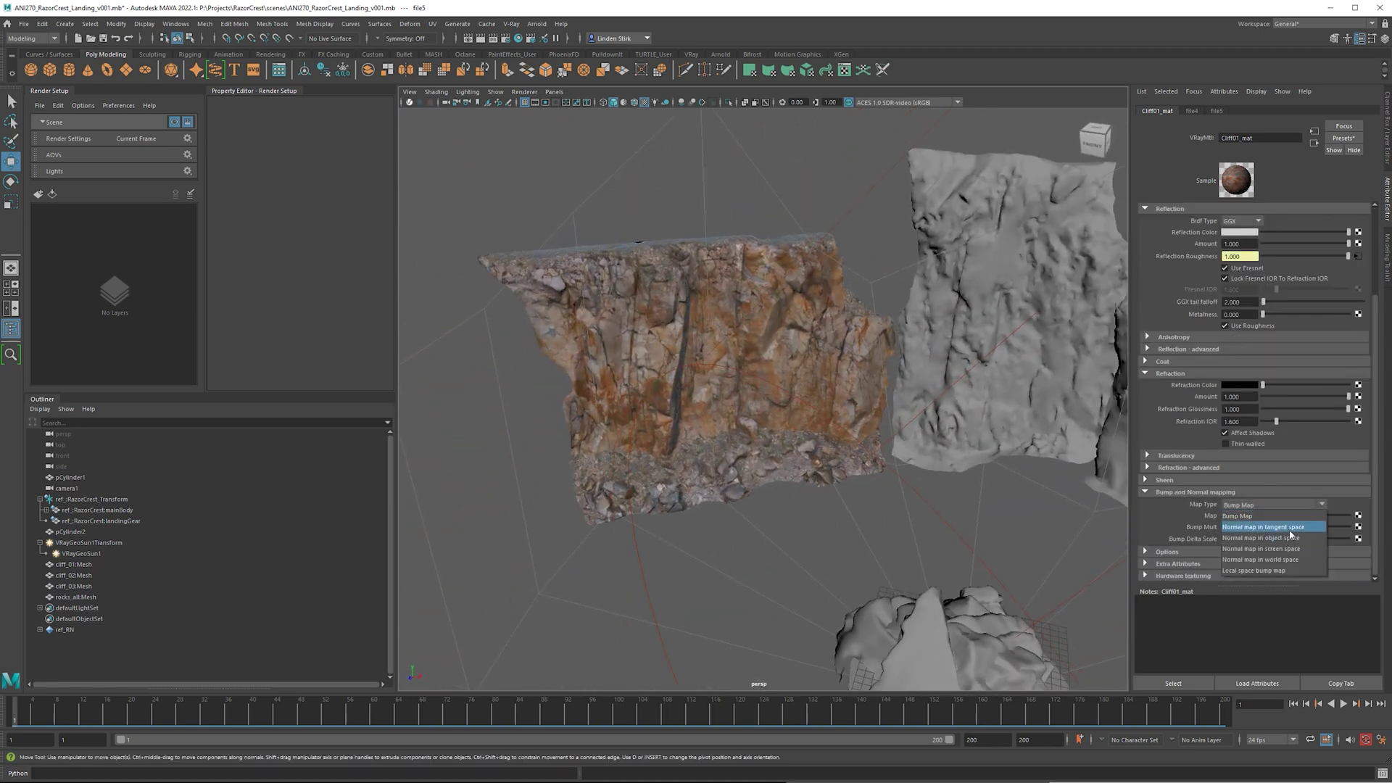
click(1311, 530)
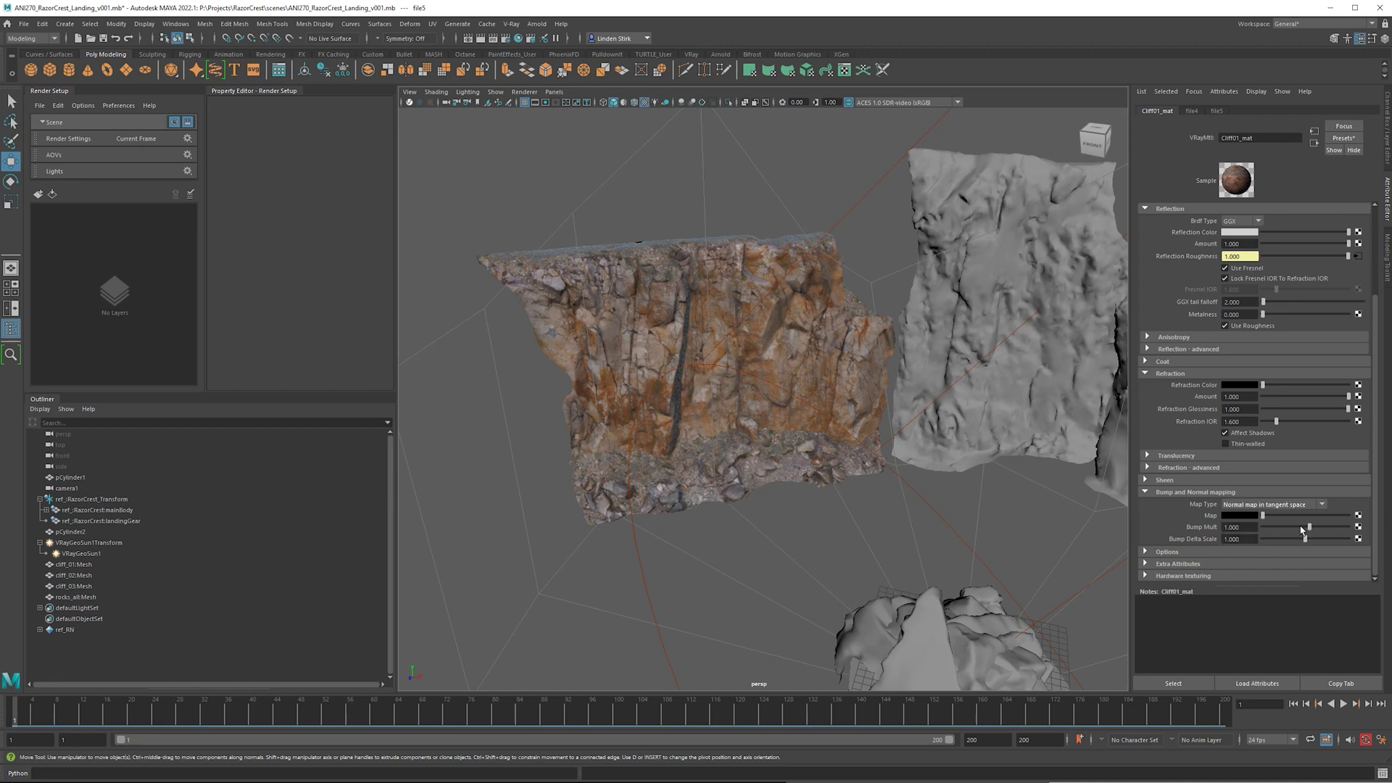
- Load cliff_01_normal.tif from the Rock Textures folder as Cliff01_mat's normal map and set its color space to Raw
click(1358, 515)
click(897, 483)
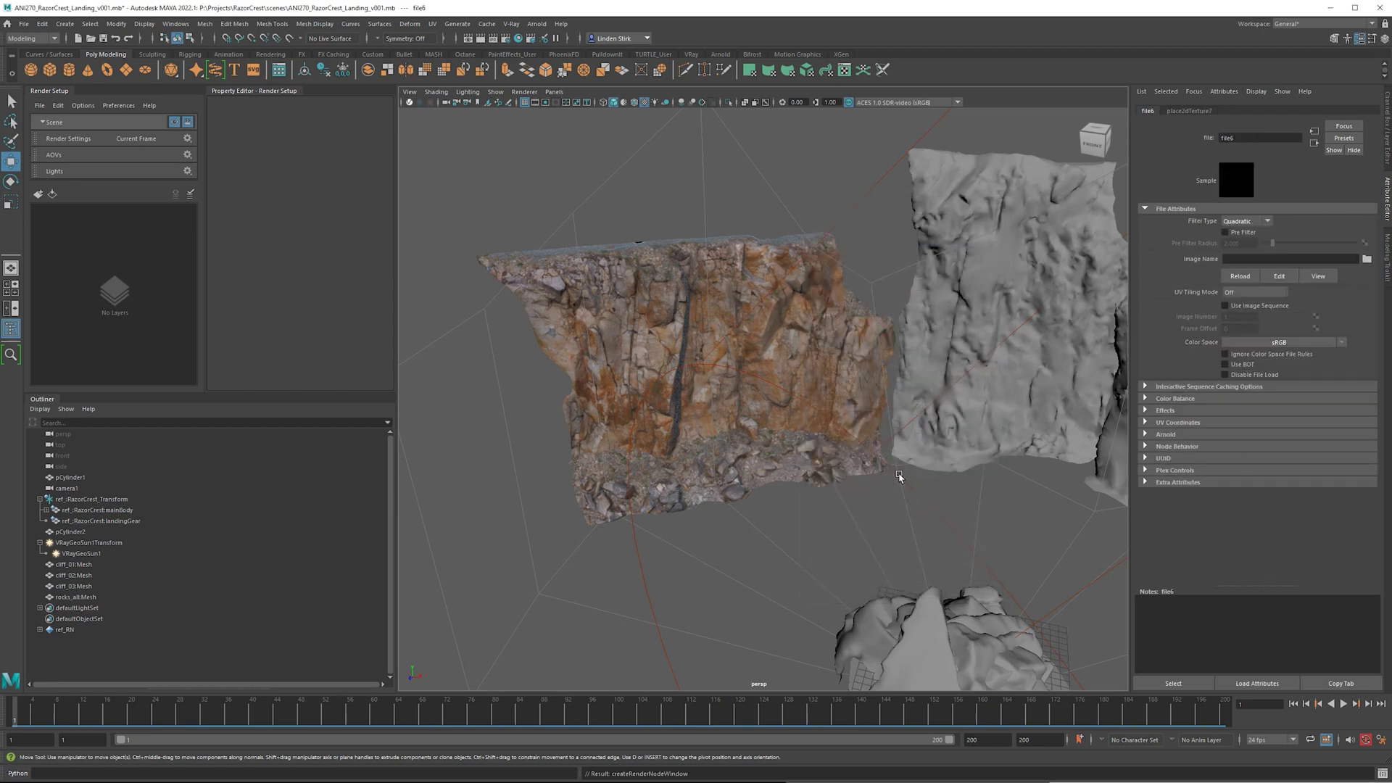
click(1367, 259)
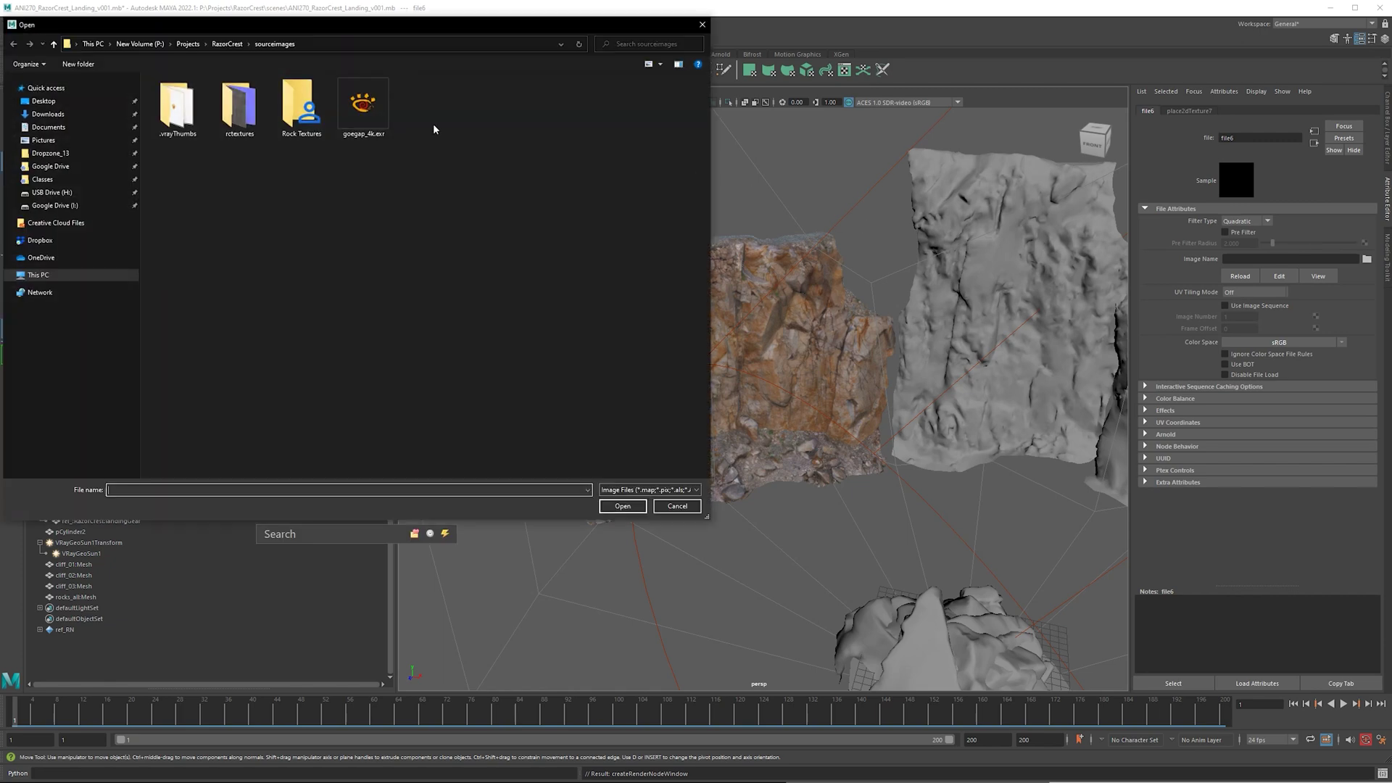
double_click(282, 102)
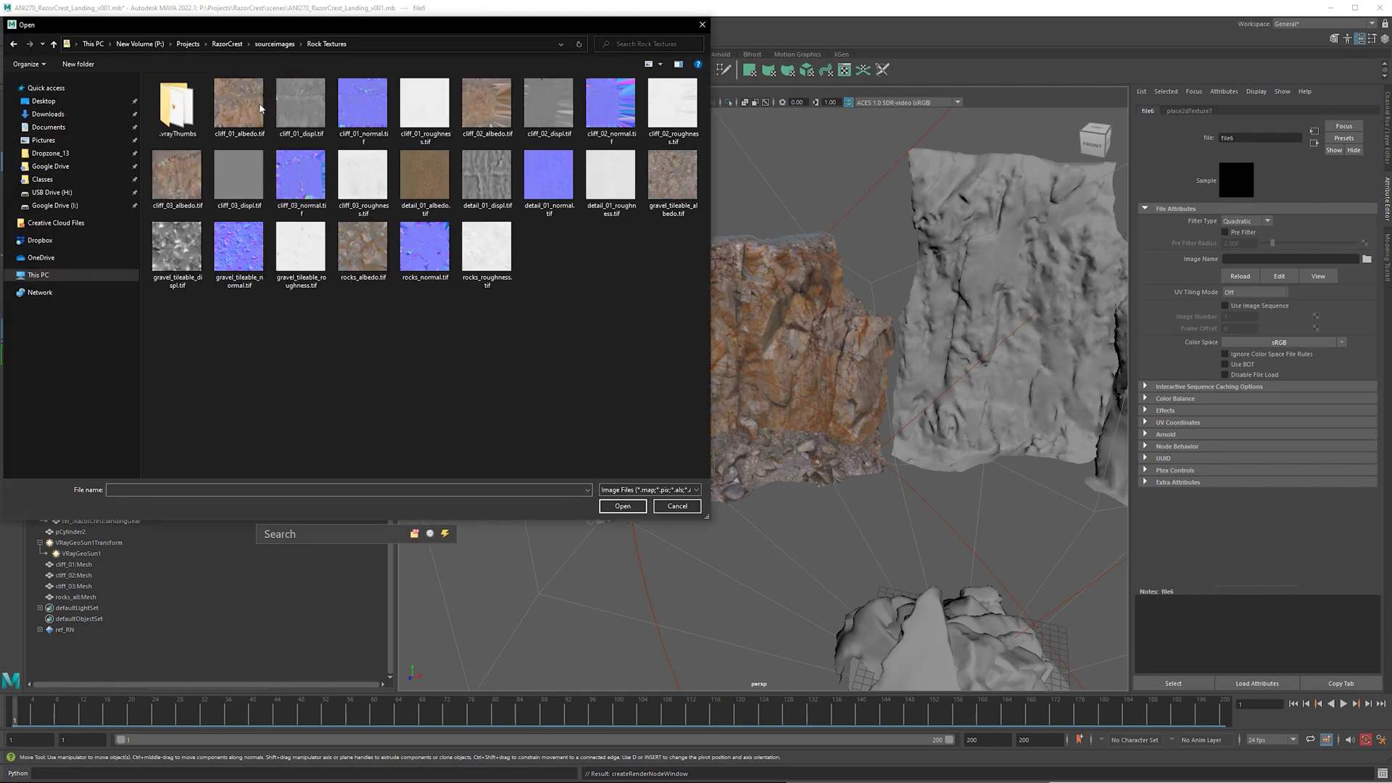
double_click(363, 105)
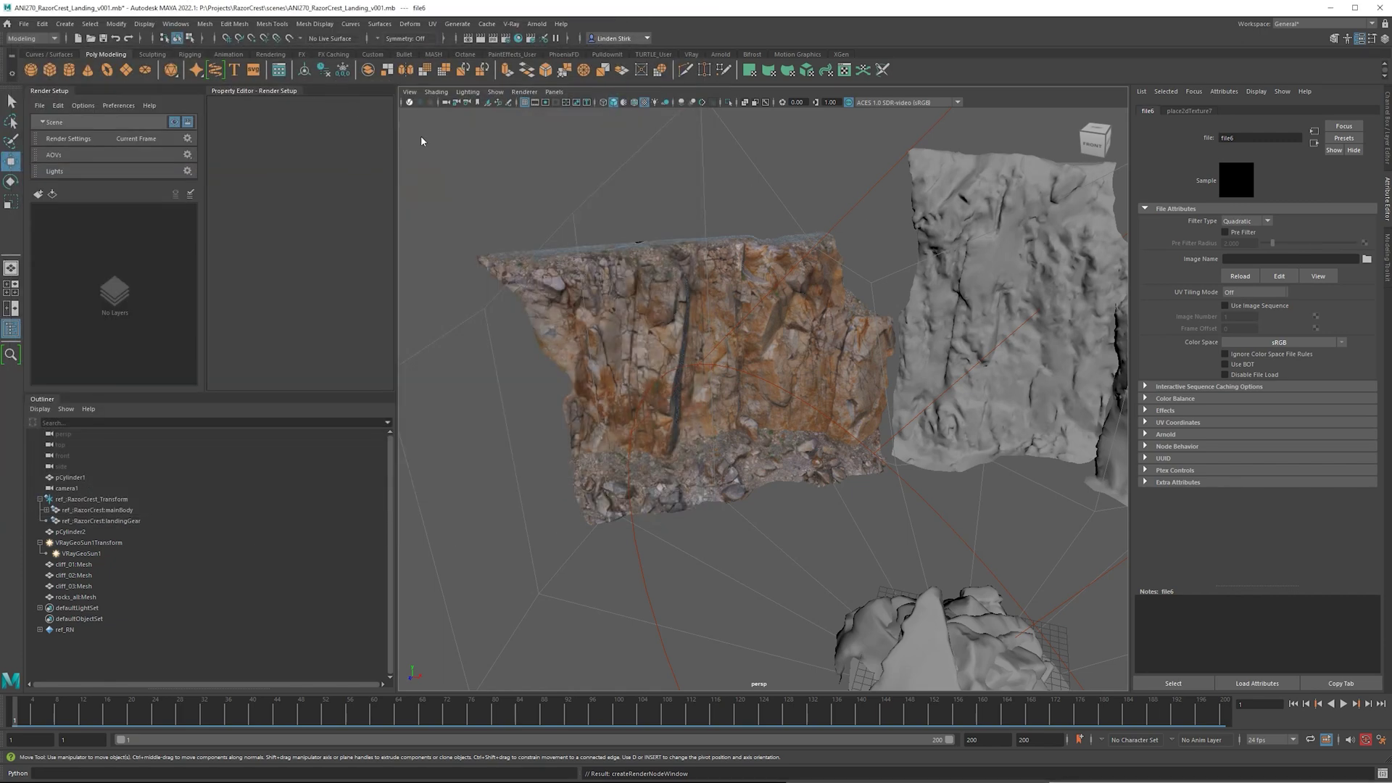
click(1227, 346)
mouse_move(1243, 372)
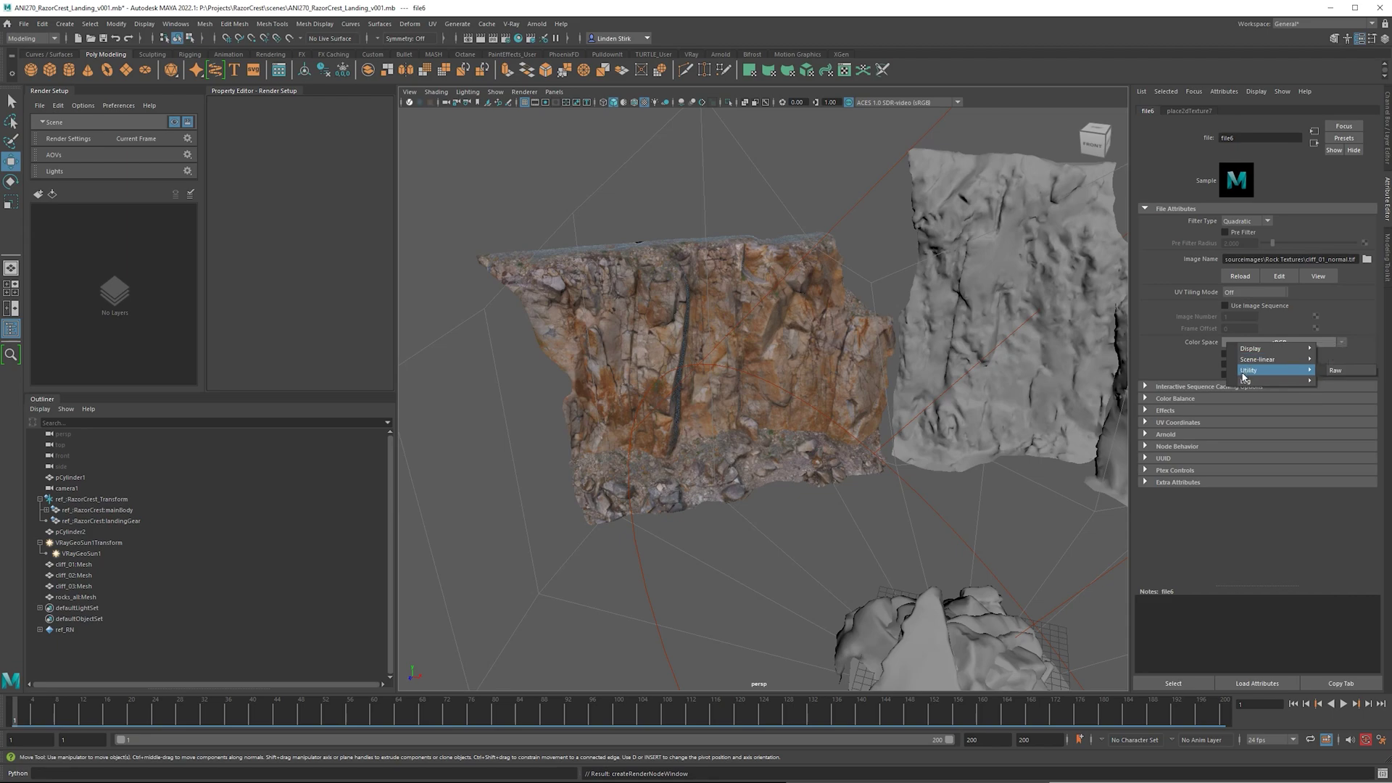
click(1348, 370)
- Move the rocks_all mesh off the circular landing pad to the ground in front of the textured cliff_01
click(774, 446)
key(r)
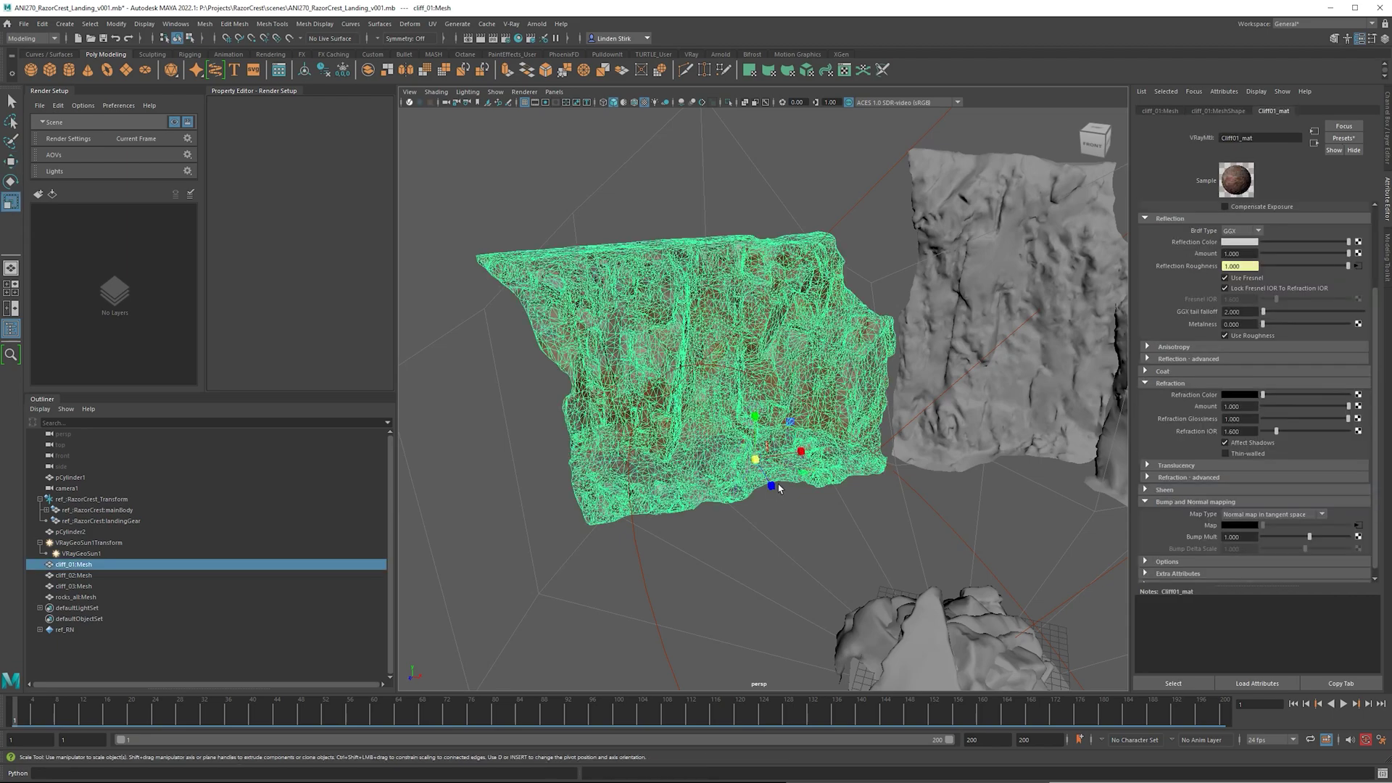
key(f)
drag(795, 471, 716, 476)
key(w)
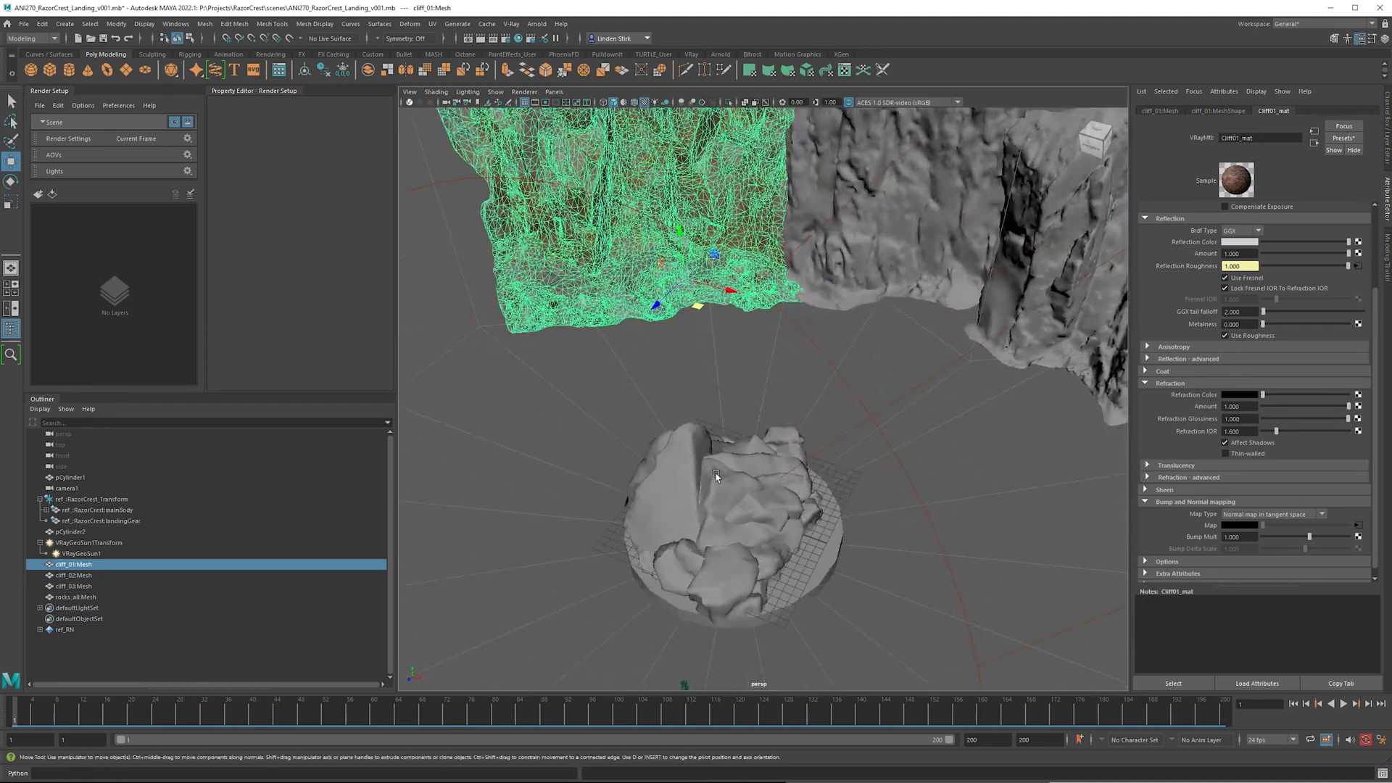
click(728, 493)
drag(756, 549, 539, 404)
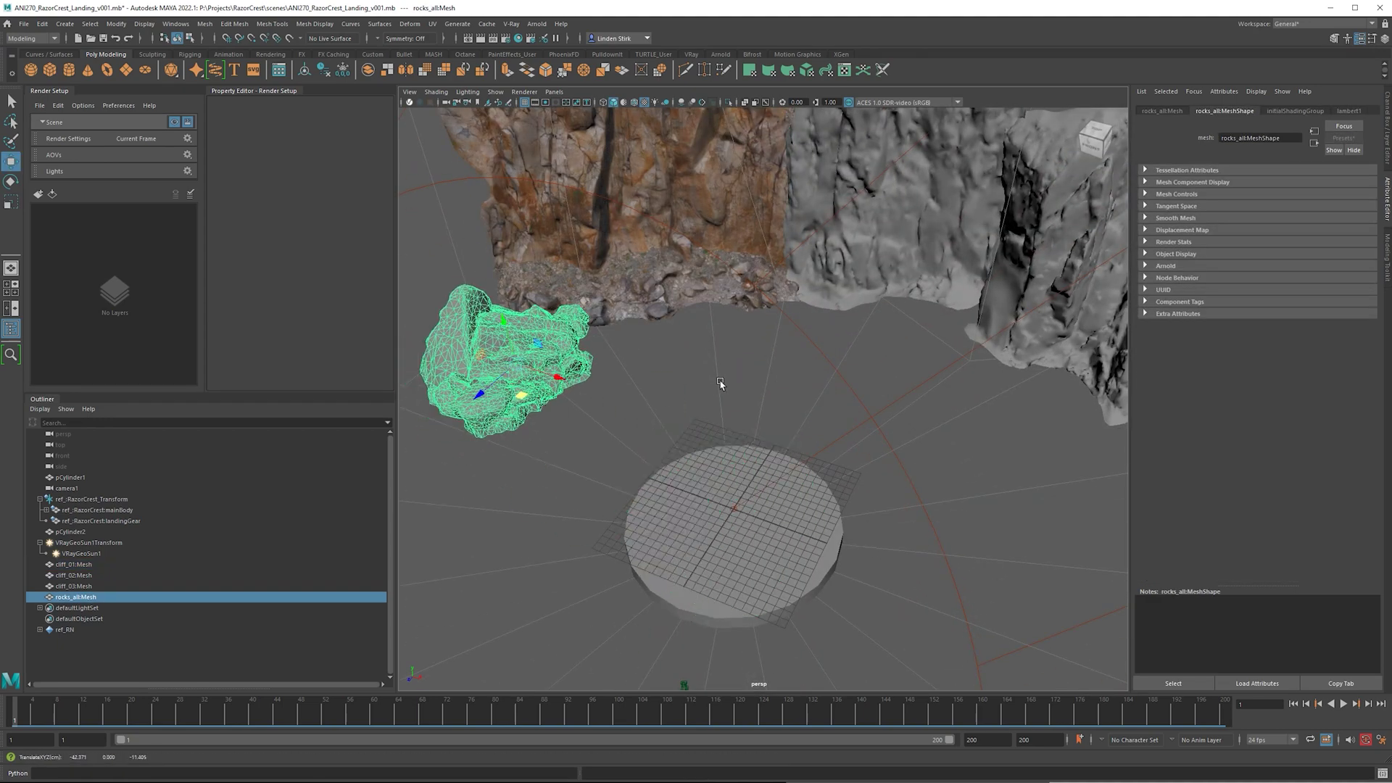
- Select the tall cliff_02 mesh standing between the other two cliffs
alt+drag(720, 384, 760, 468)
click(873, 295)
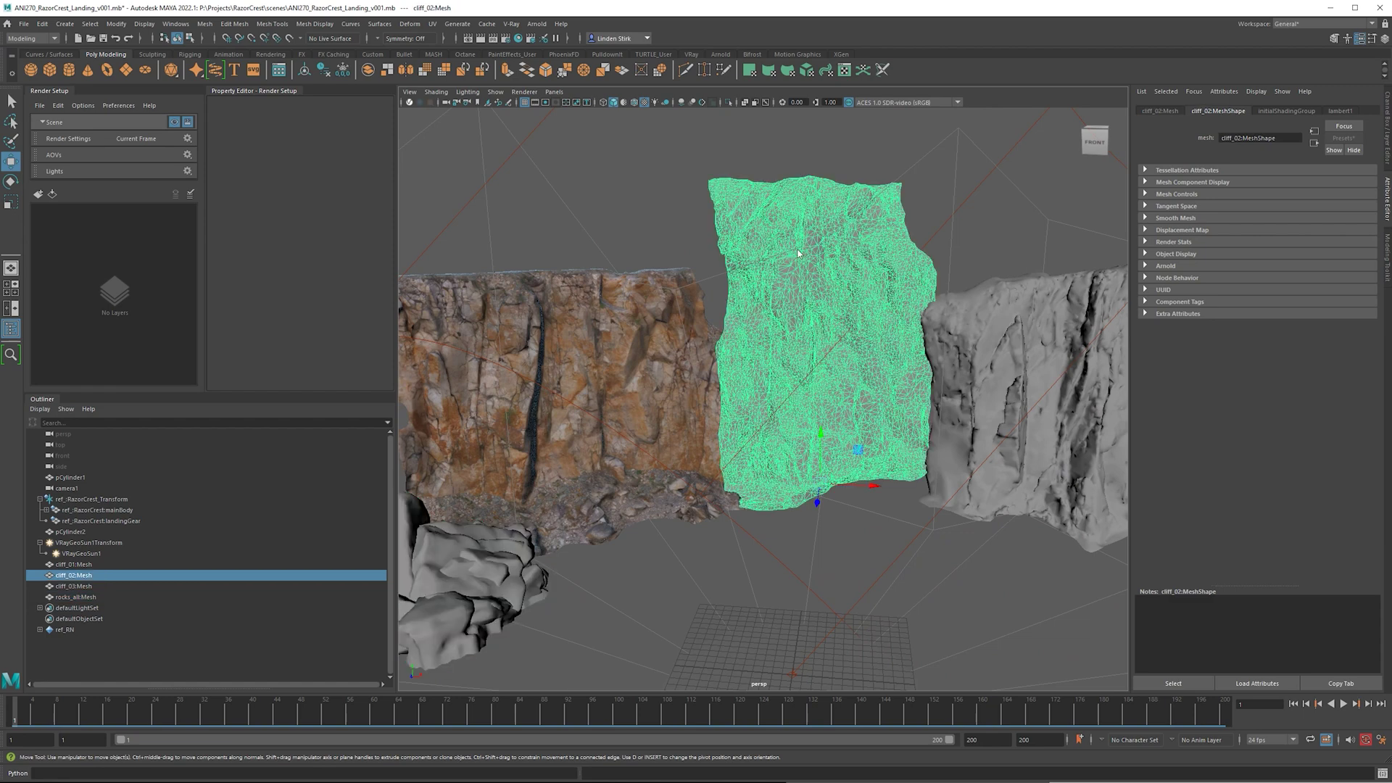
alt+drag(797, 253, 769, 299)
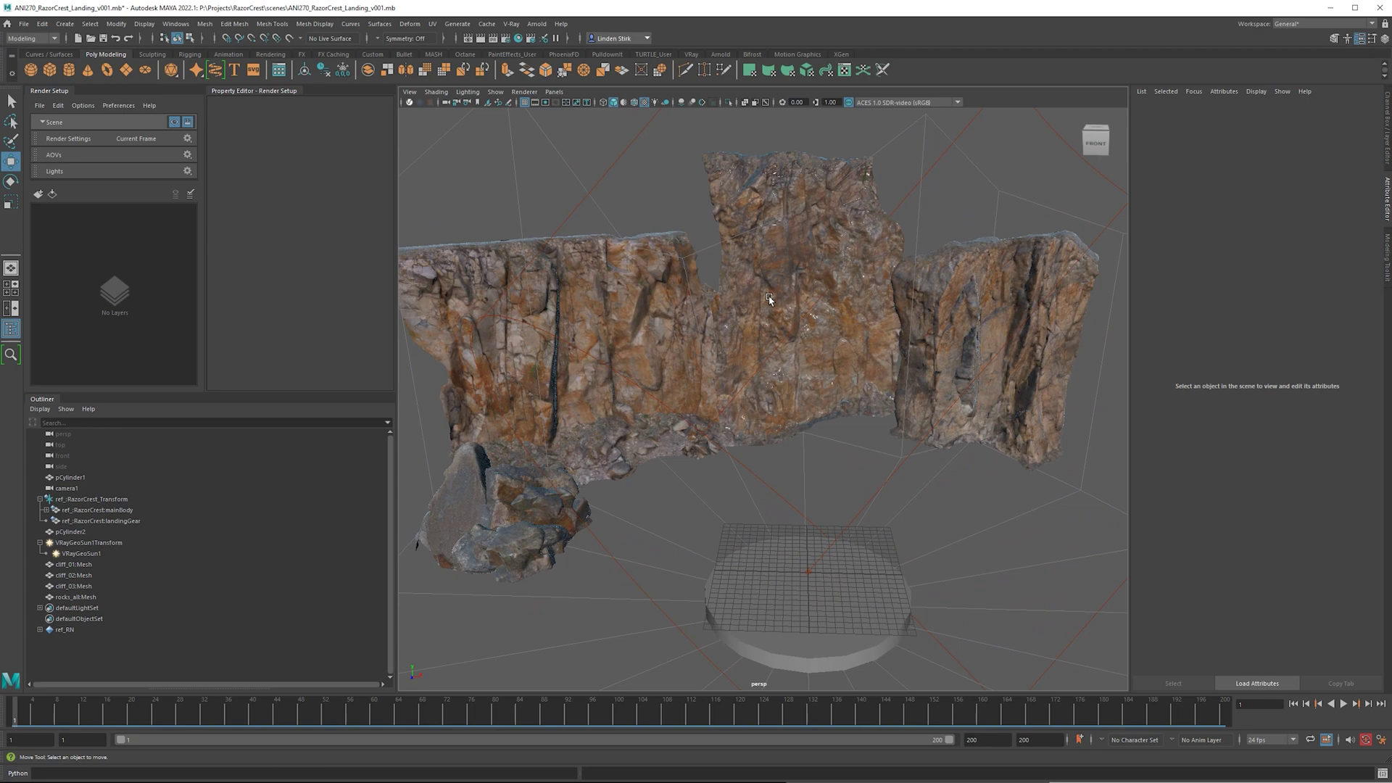
- Create a polygon plane and move it along X from the landing pad to the open area beyond the rocks
click(126, 70)
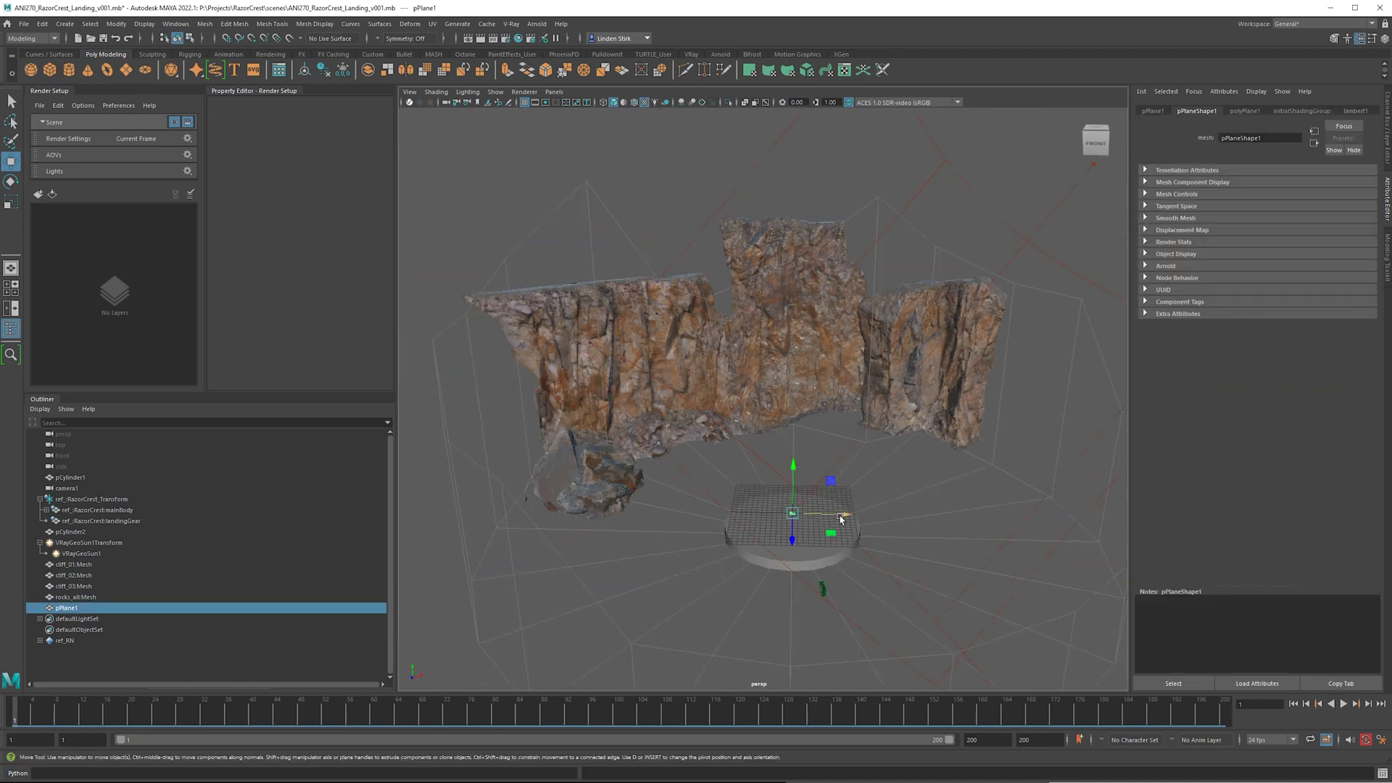
drag(834, 514, 459, 492)
key(f)
alt+drag(753, 435, 701, 388)
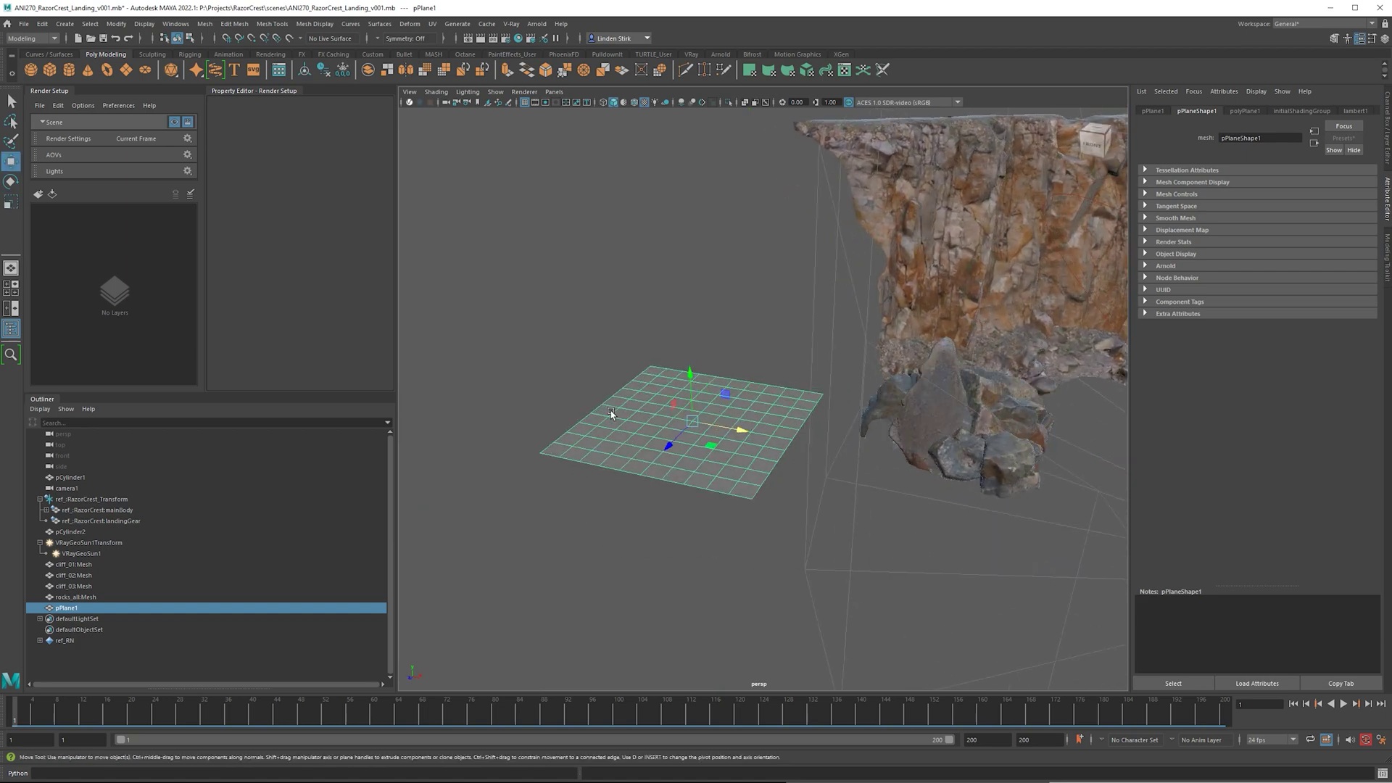
- Assign a new VRay Mtl to the plane and name it Gravel_mat
right_drag(667, 510, 652, 677)
click(682, 540)
double_click(1260, 137)
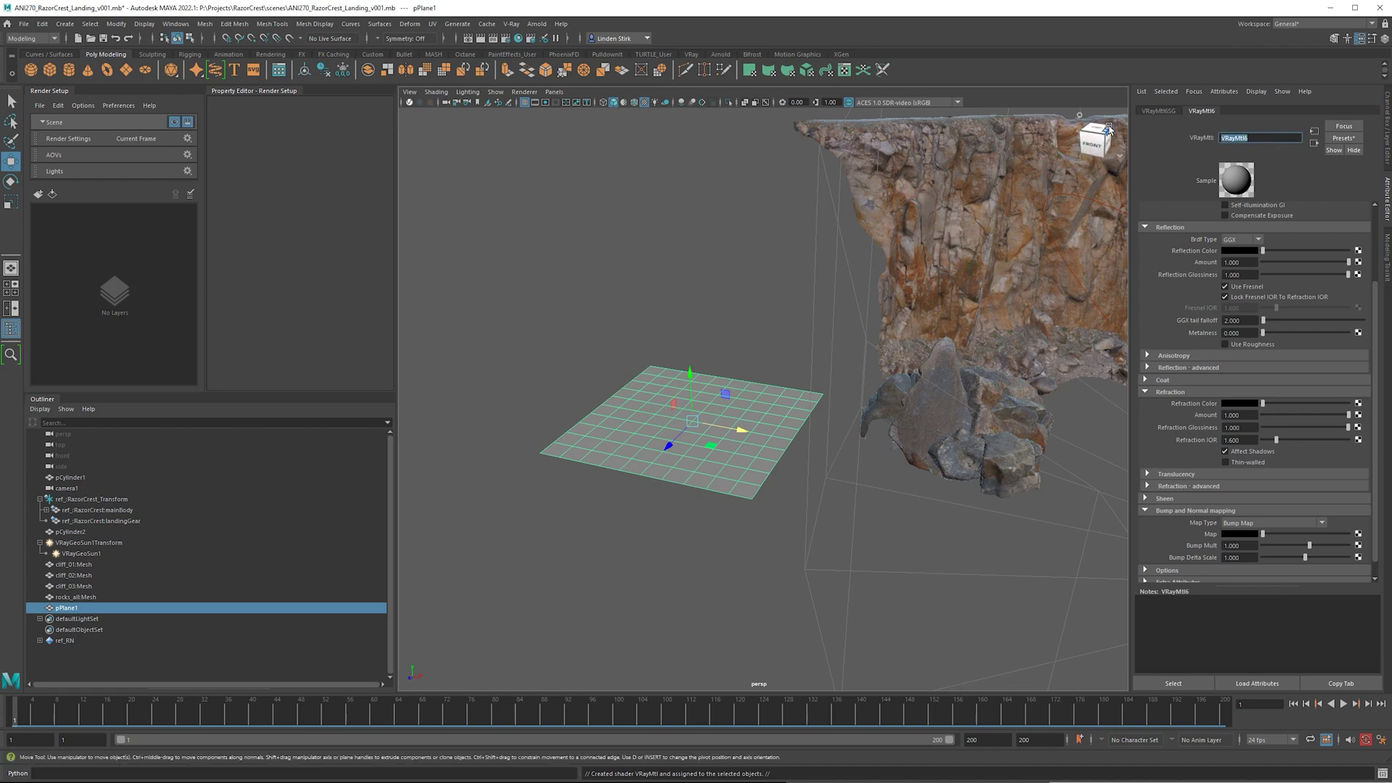
text(Gravel_mat)
key(Return)
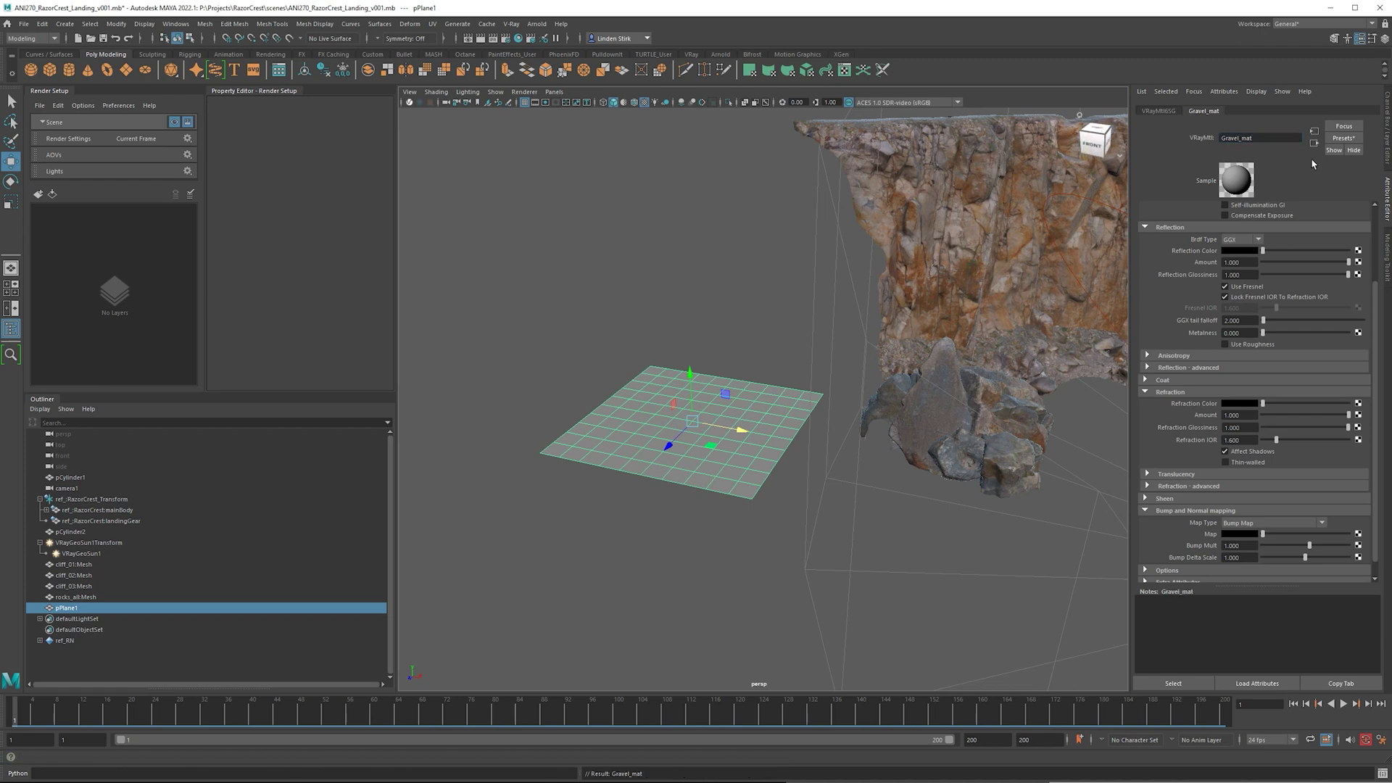
- Connect gravel_tileable_albedo.tif from the Rock Textures folder to Gravel_mat's diffuse color
click(1359, 233)
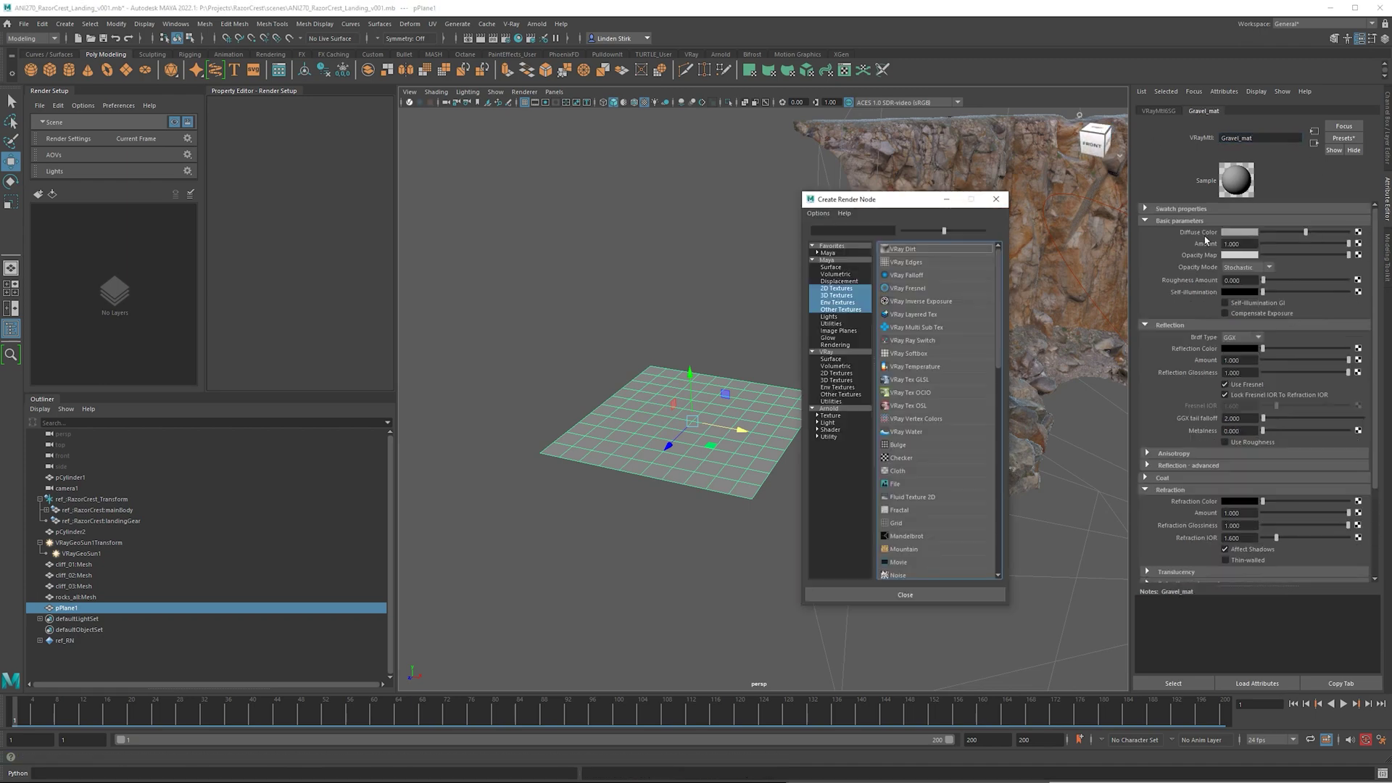
click(896, 479)
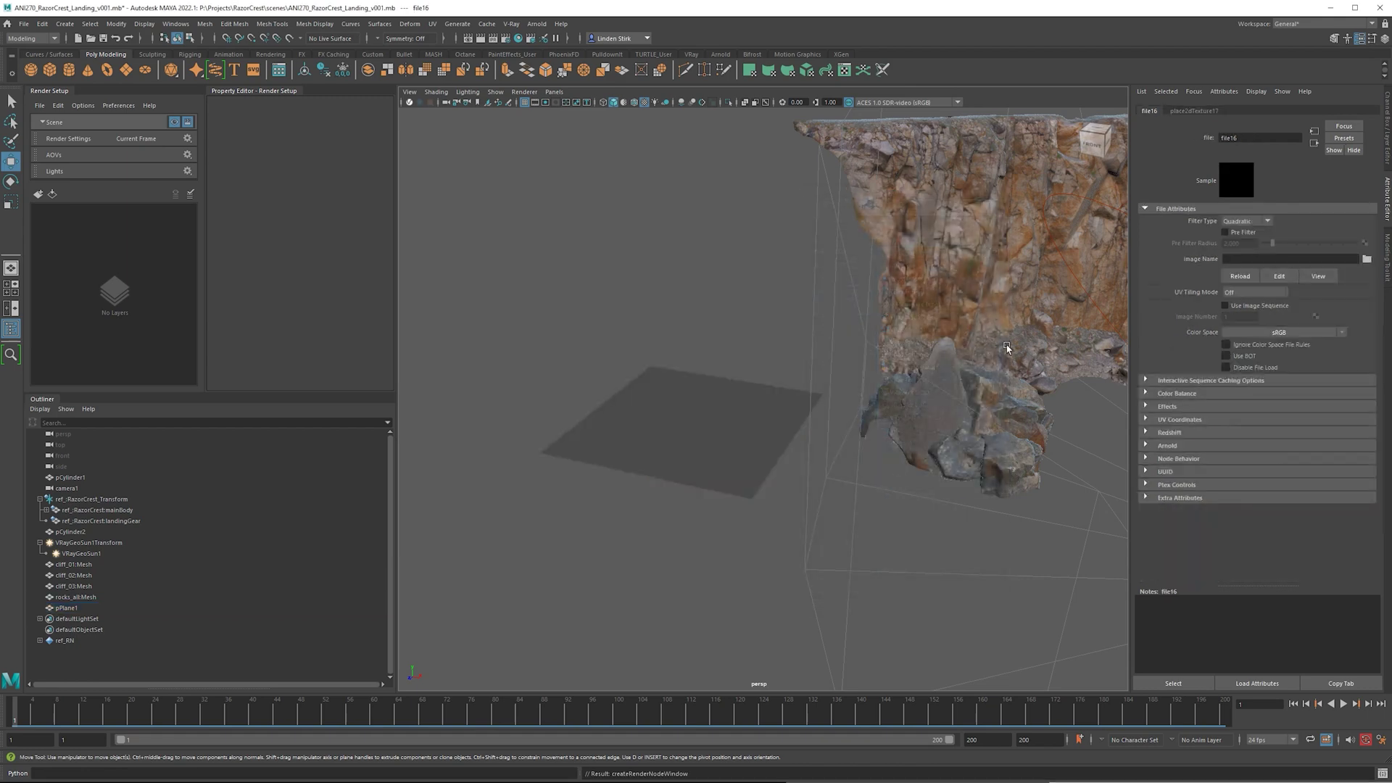
click(1366, 259)
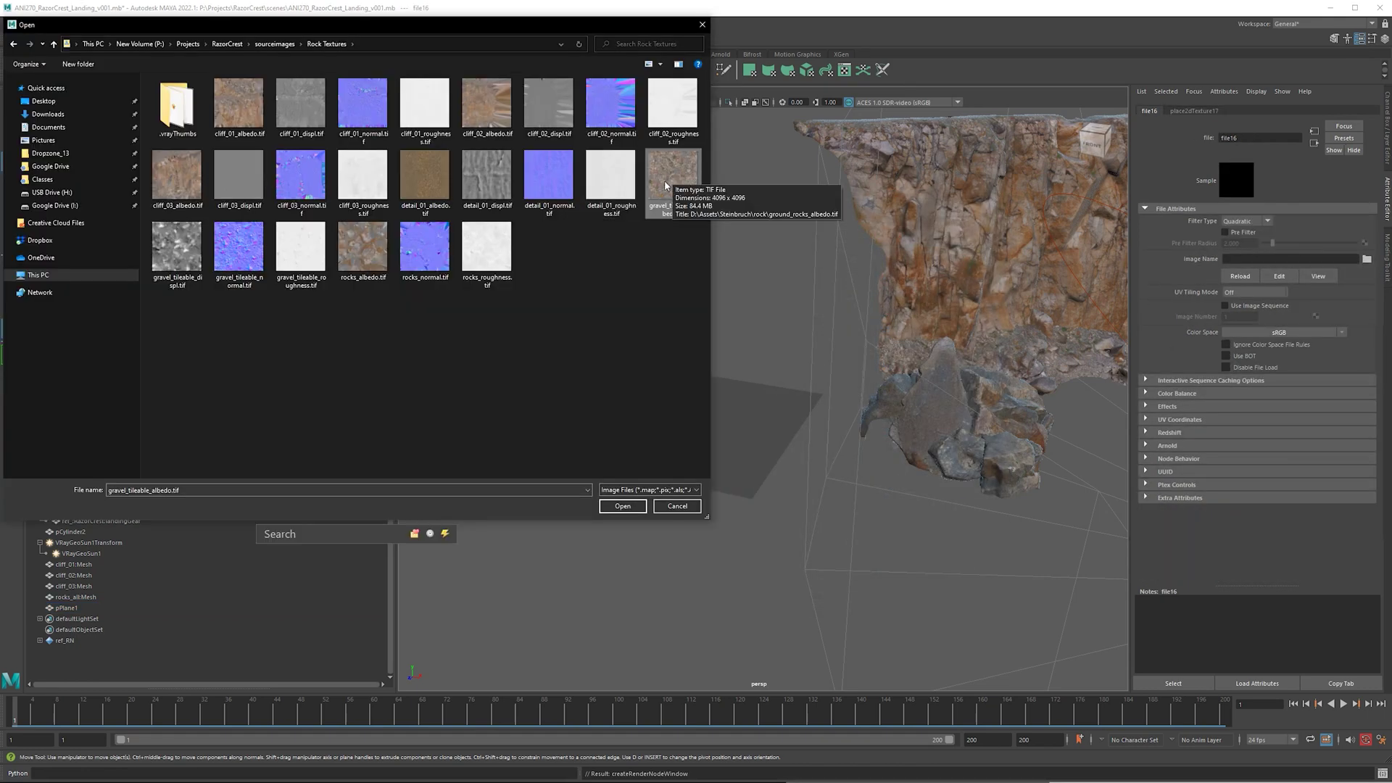
double_click(667, 164)
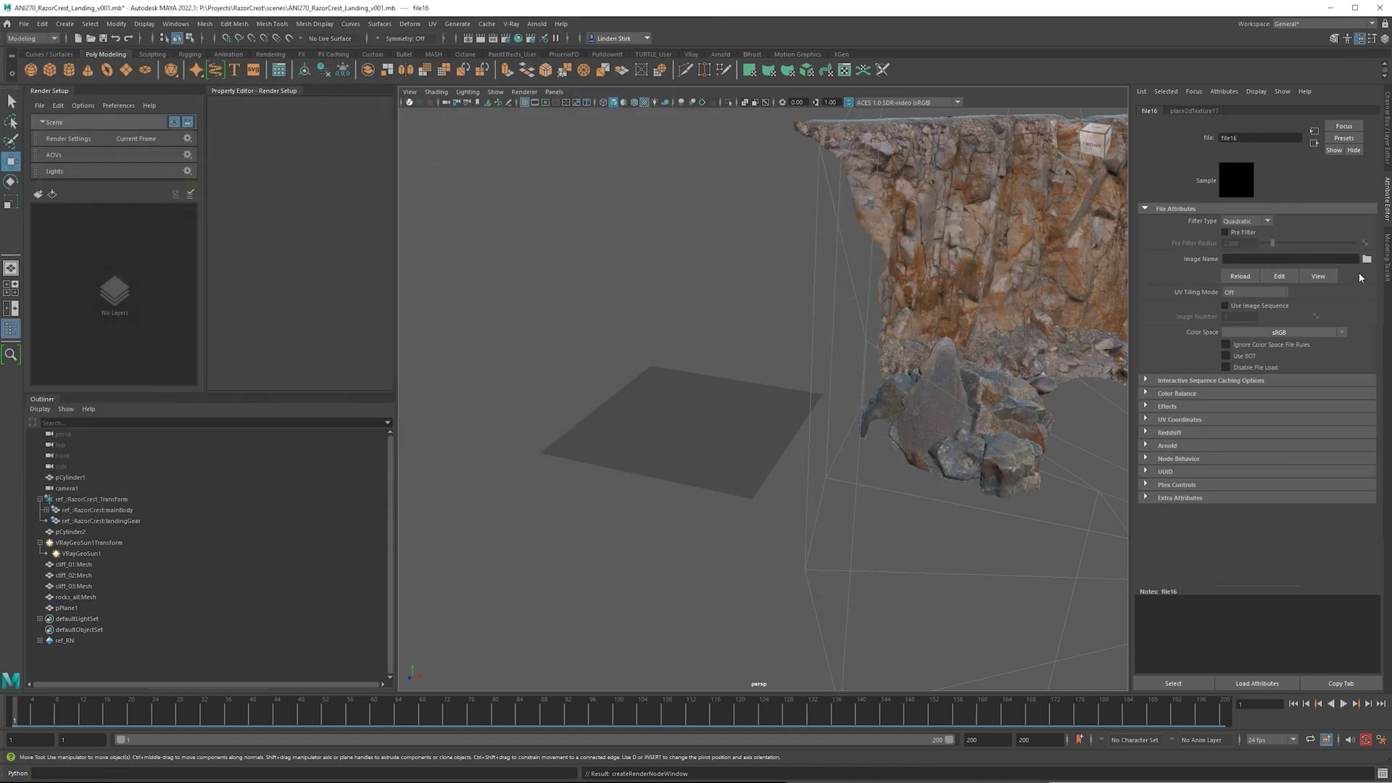
click(1313, 143)
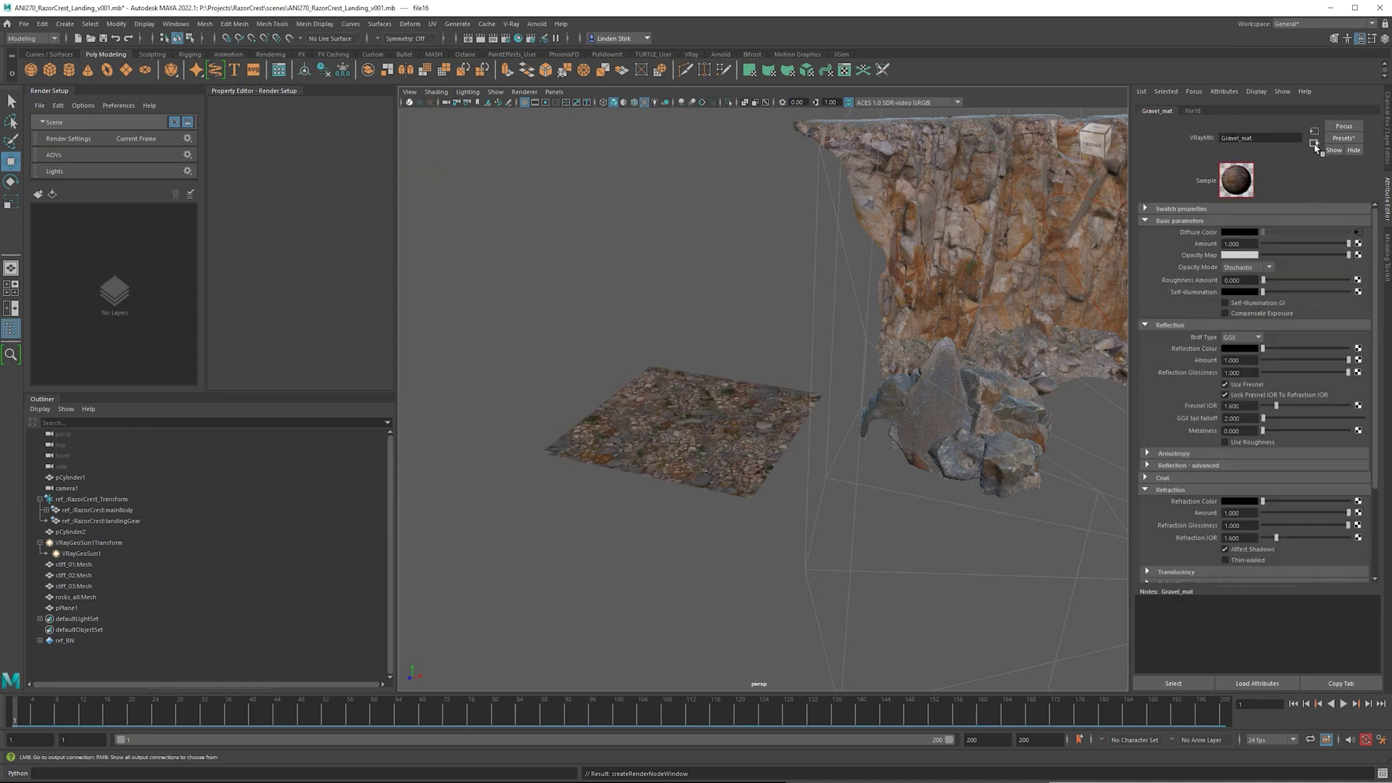
- Set Gravel_mat's reflection color to white and load gravel_tileable_roughness.tif as its Reflection Glossiness map
click(1343, 349)
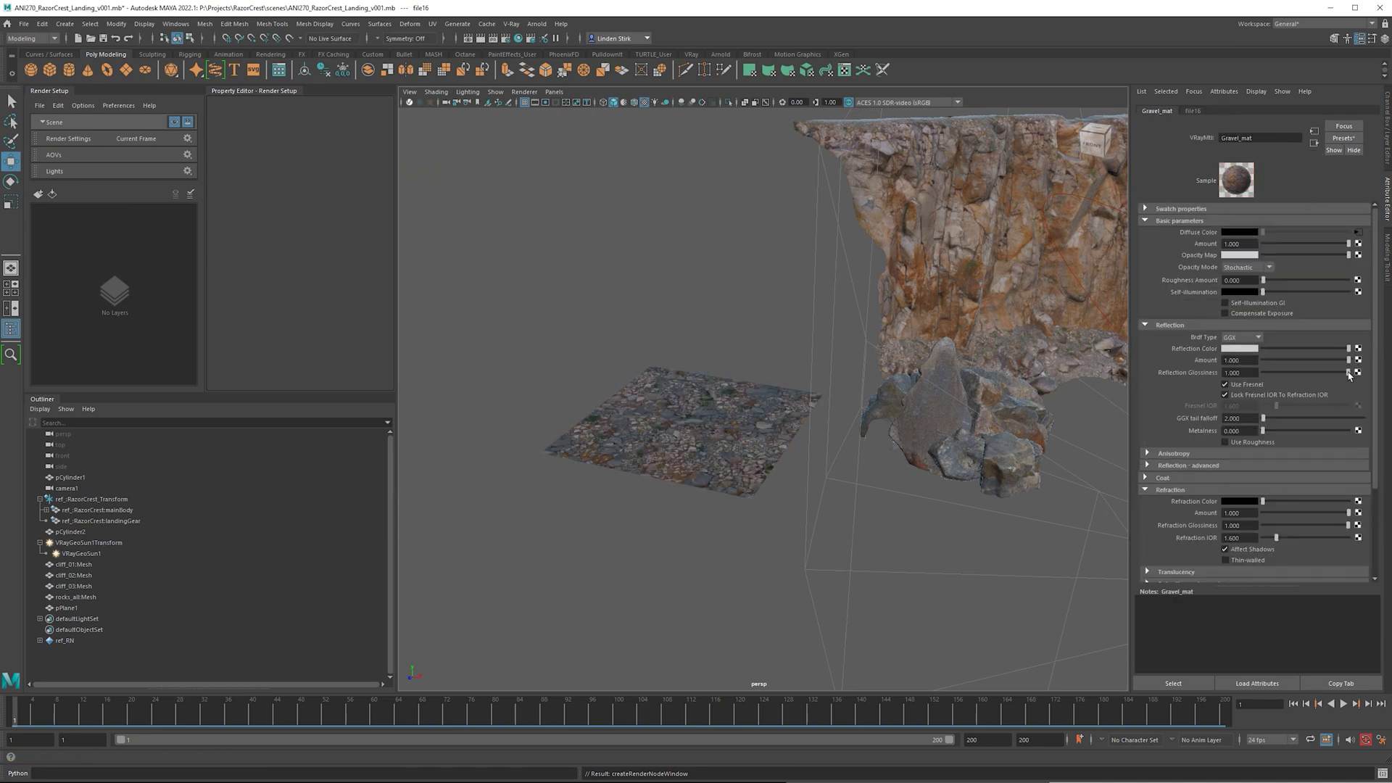
click(1357, 372)
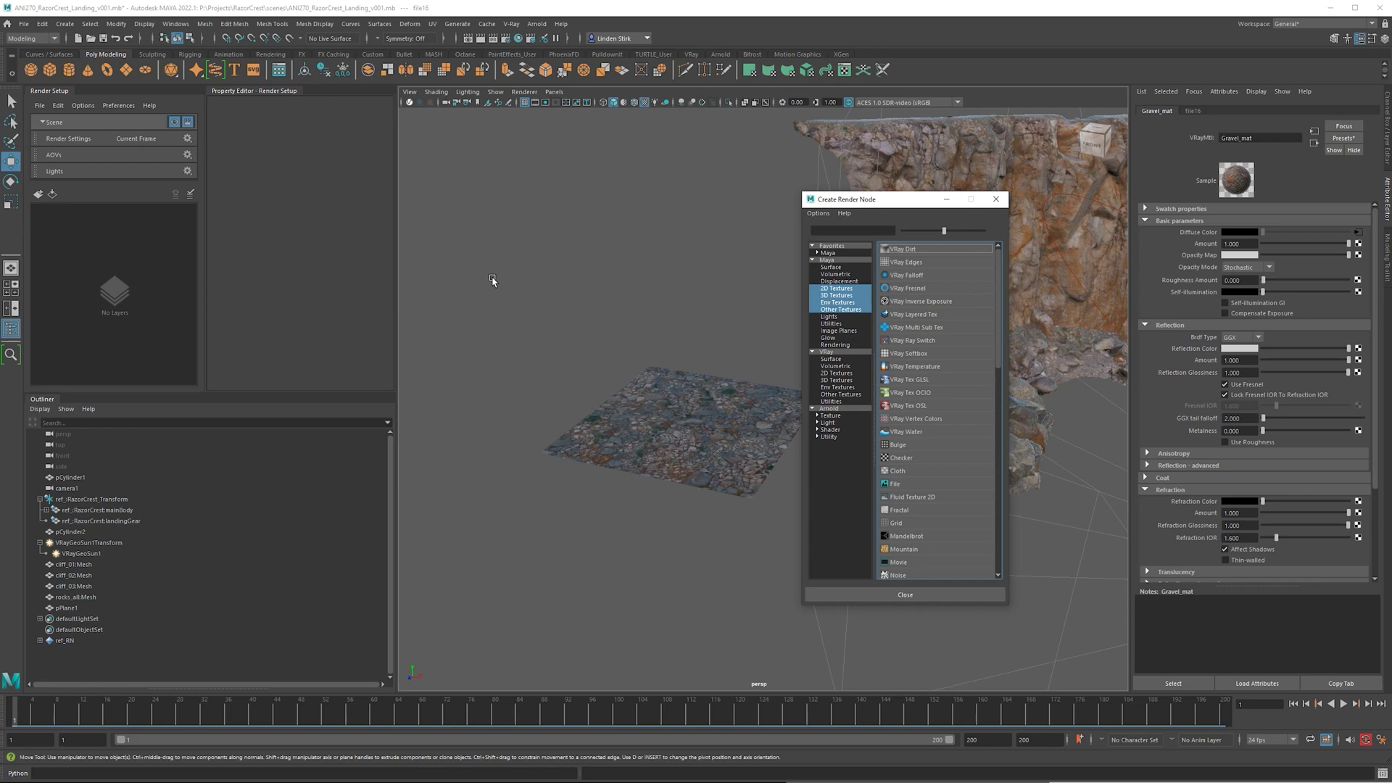
click(896, 500)
click(1366, 258)
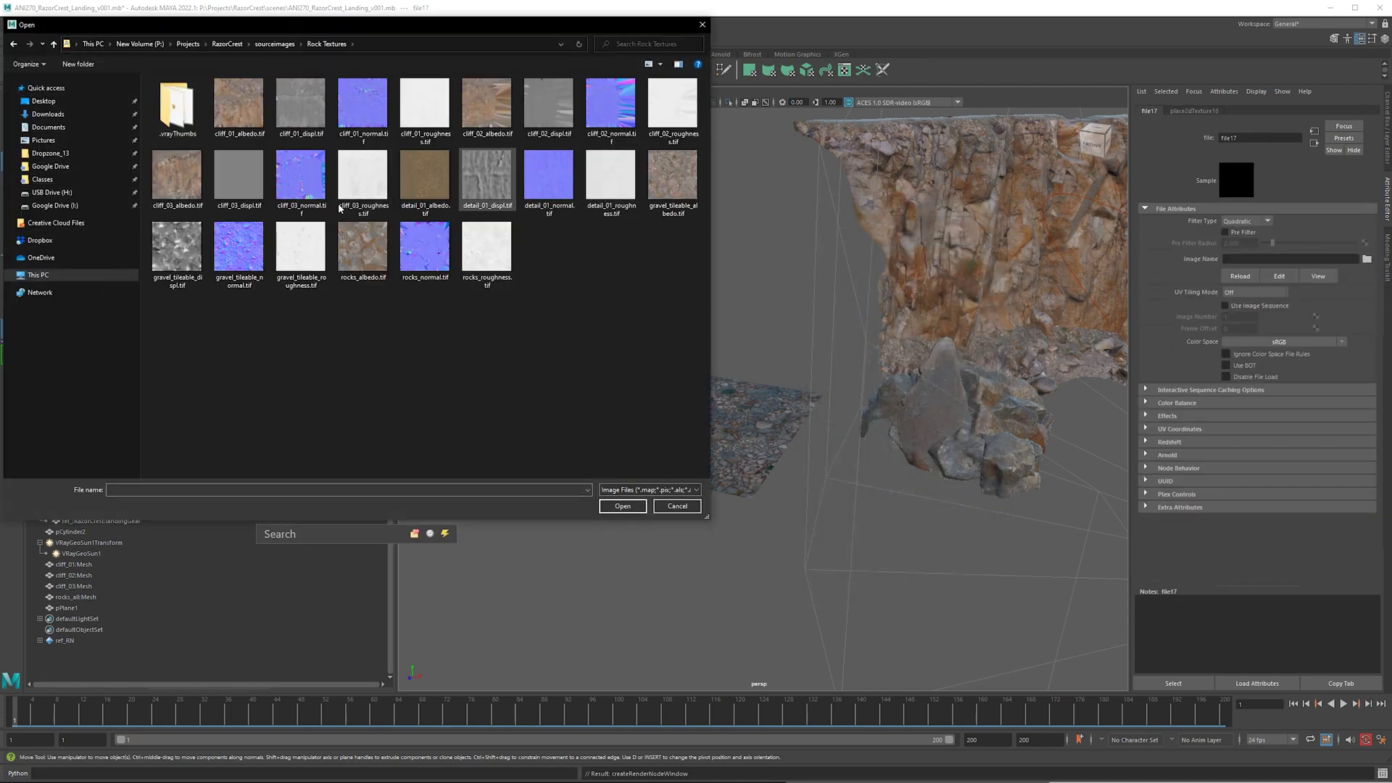
double_click(303, 243)
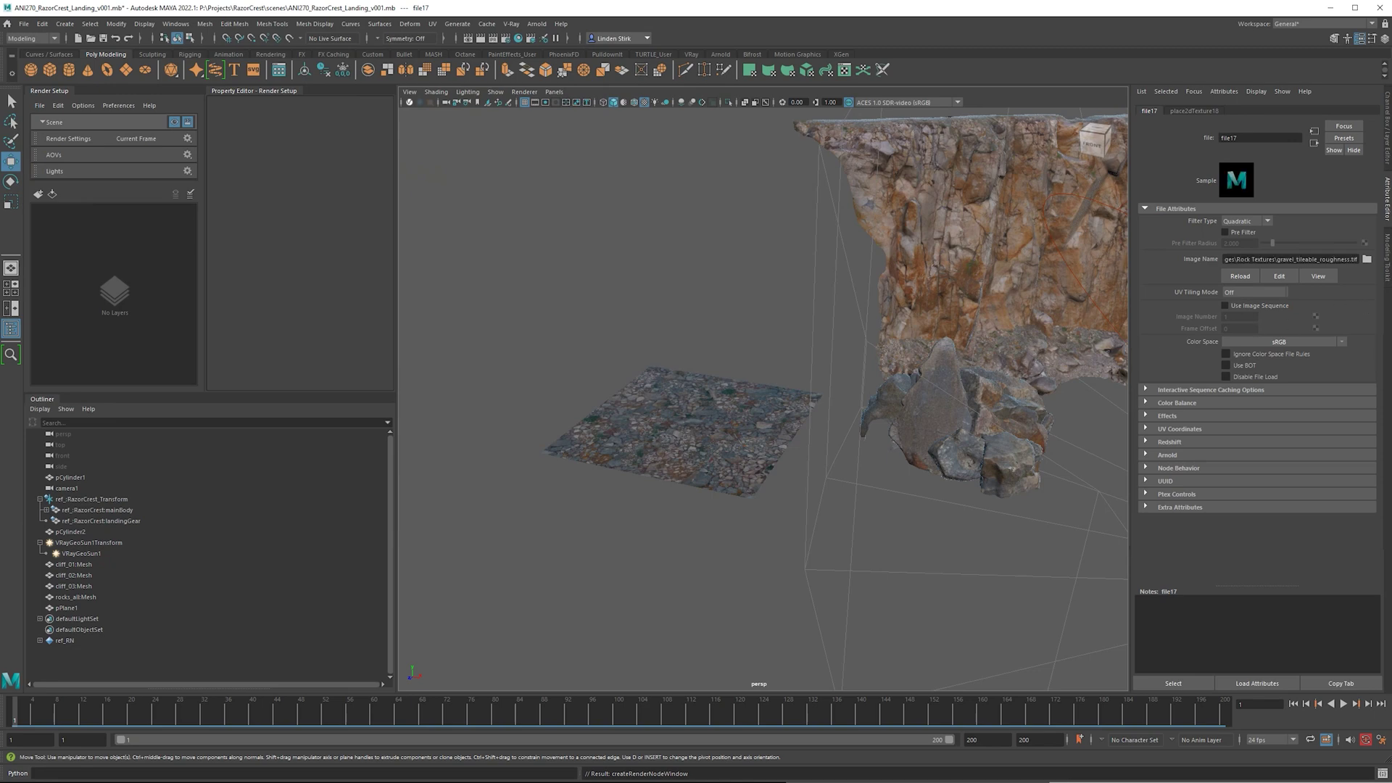
- Set the gravel roughness texture's color space to Raw and enable Use Roughness on Gravel_mat
click(1241, 341)
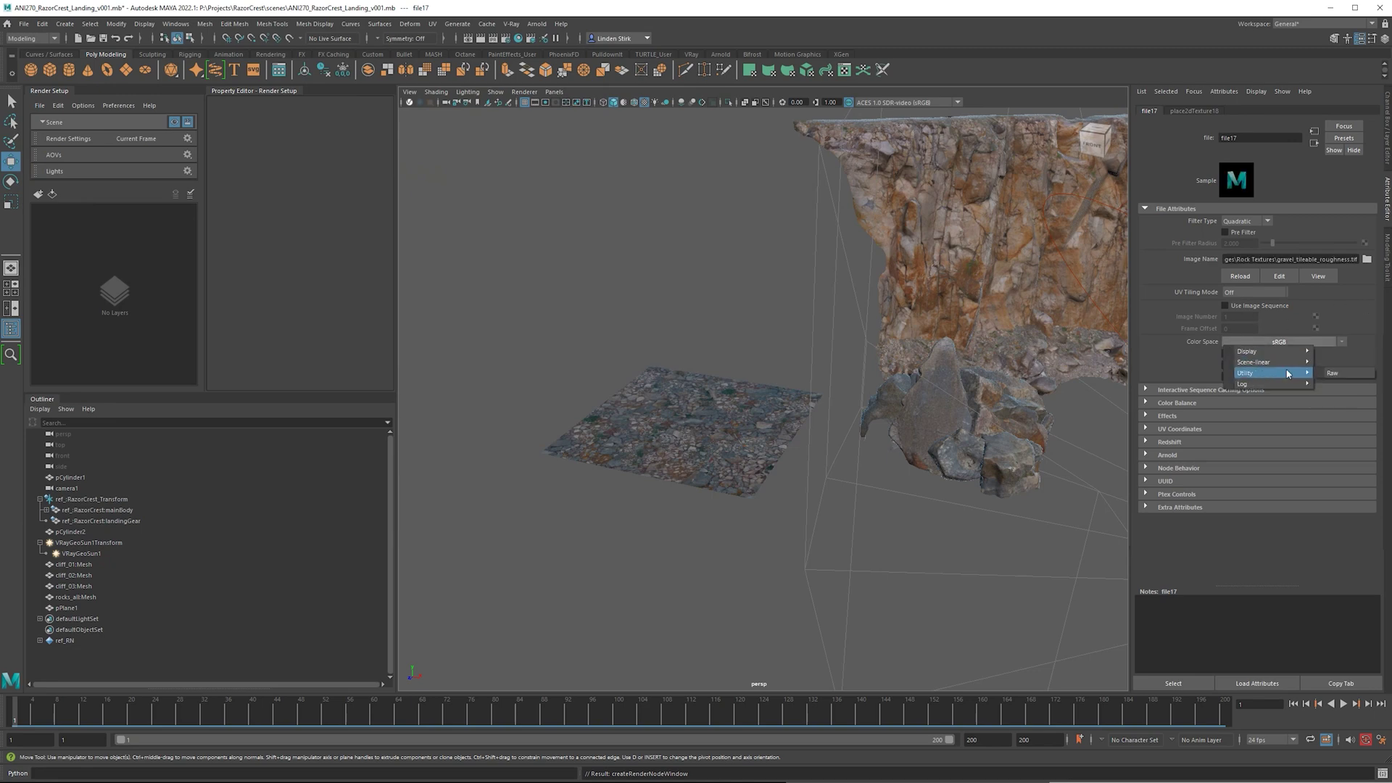
click(1326, 373)
click(1316, 145)
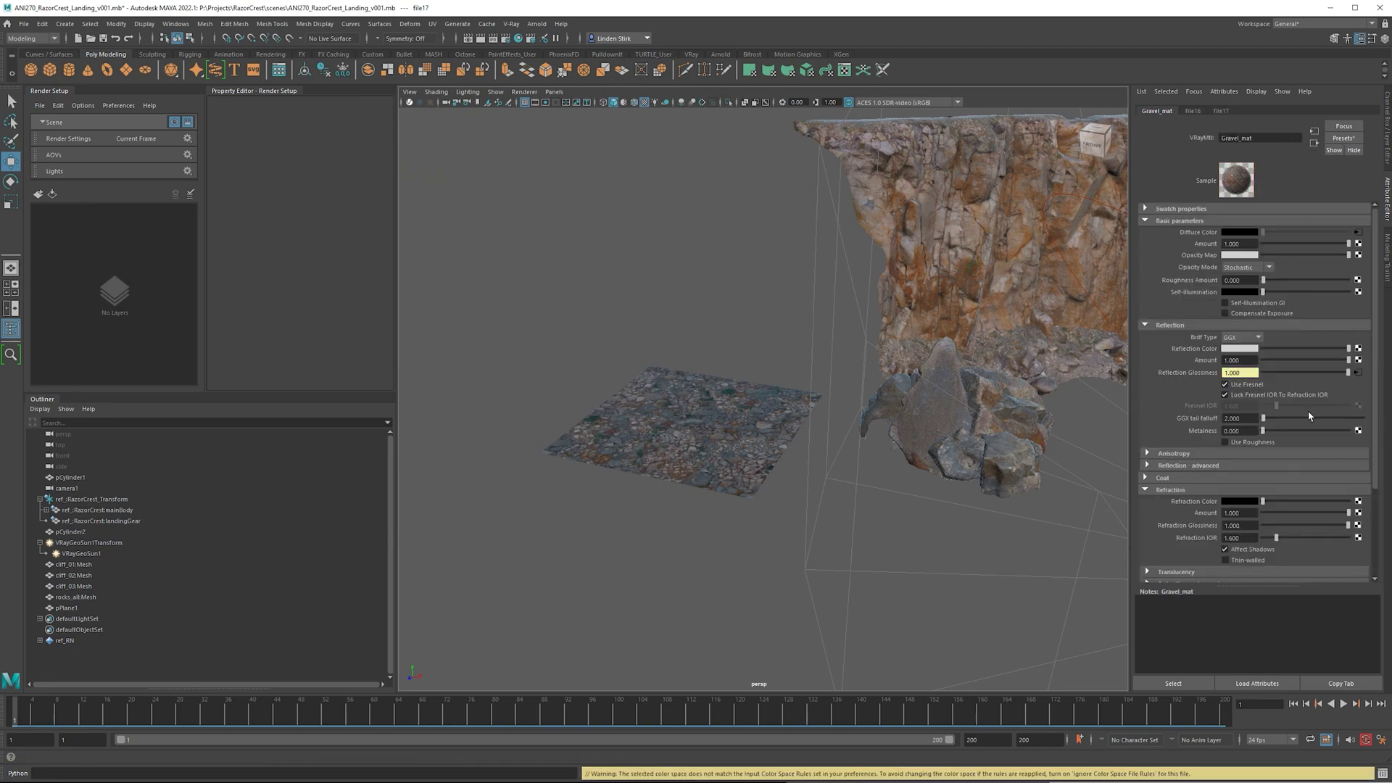
click(1253, 440)
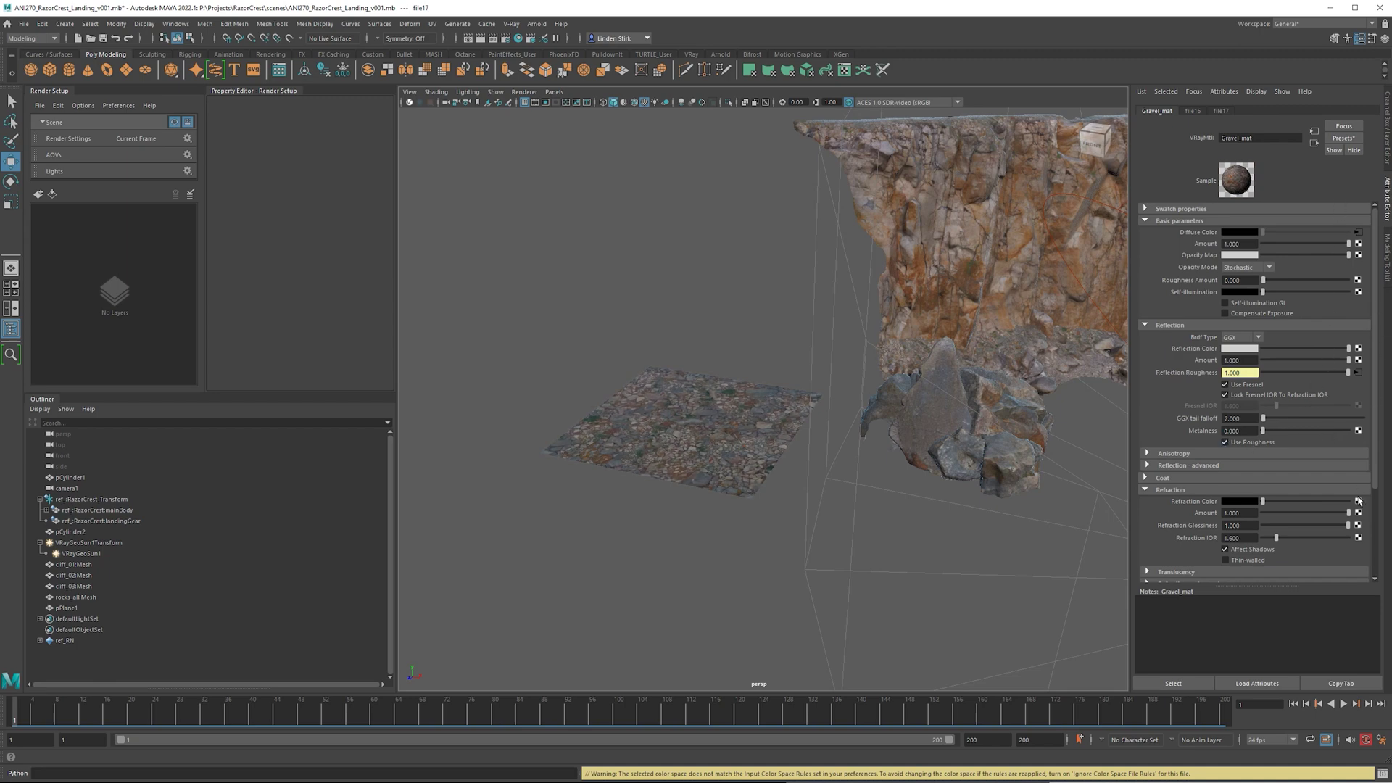
- Set Gravel_mat's bump and normal map type to Normal map in tangent space
scroll(1340, 527, down, 4)
click(1314, 507)
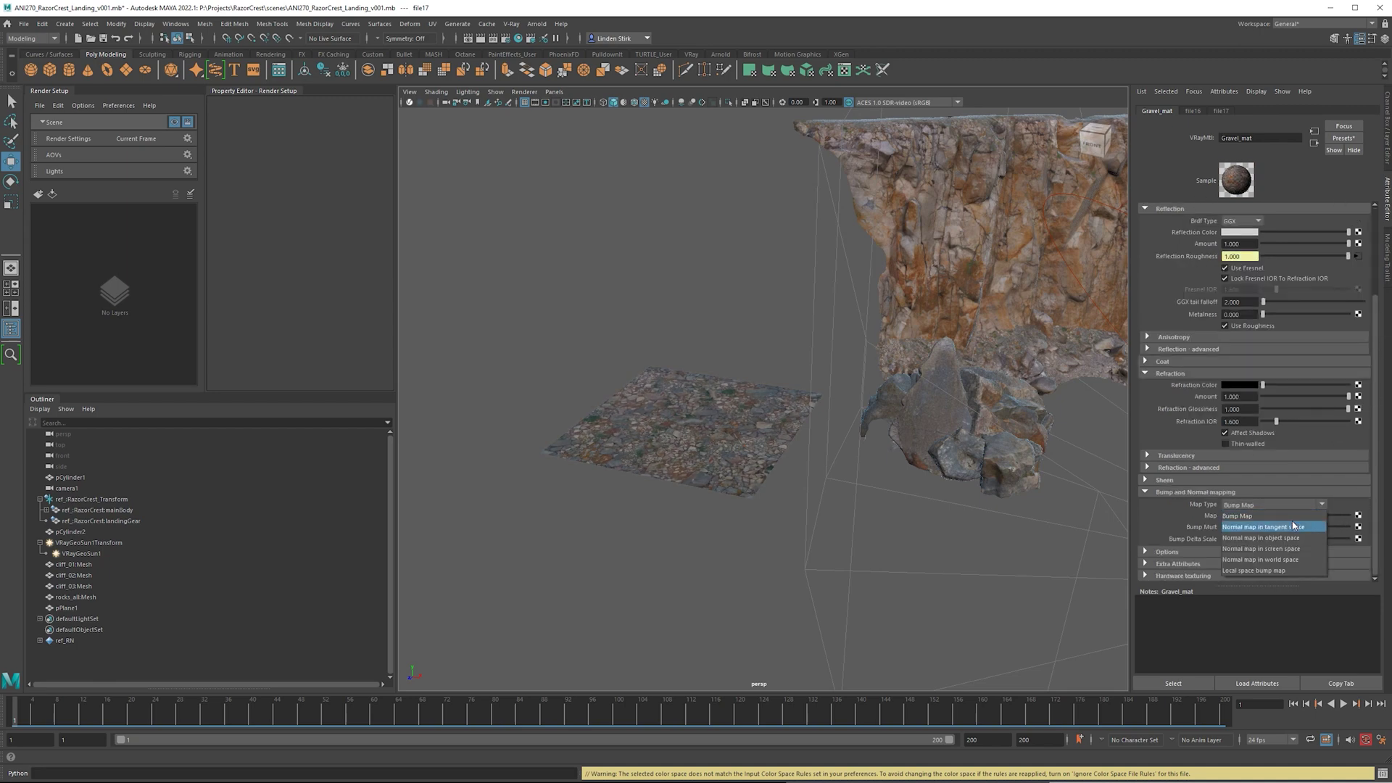
click(1264, 526)
- Connect a file texture to Gravel_mat's normal map, set it to Raw, and load rocks_normal.tif into it
click(1357, 515)
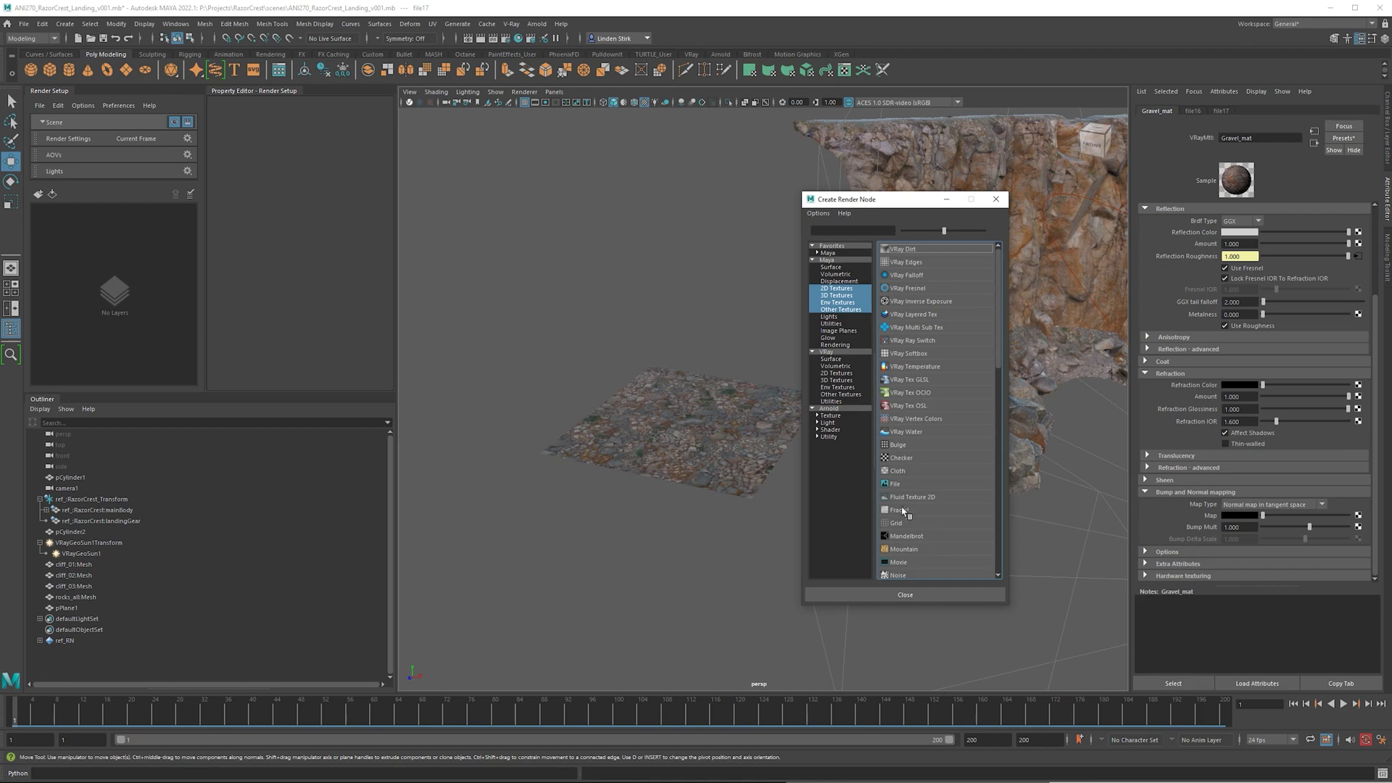
click(906, 483)
click(1239, 348)
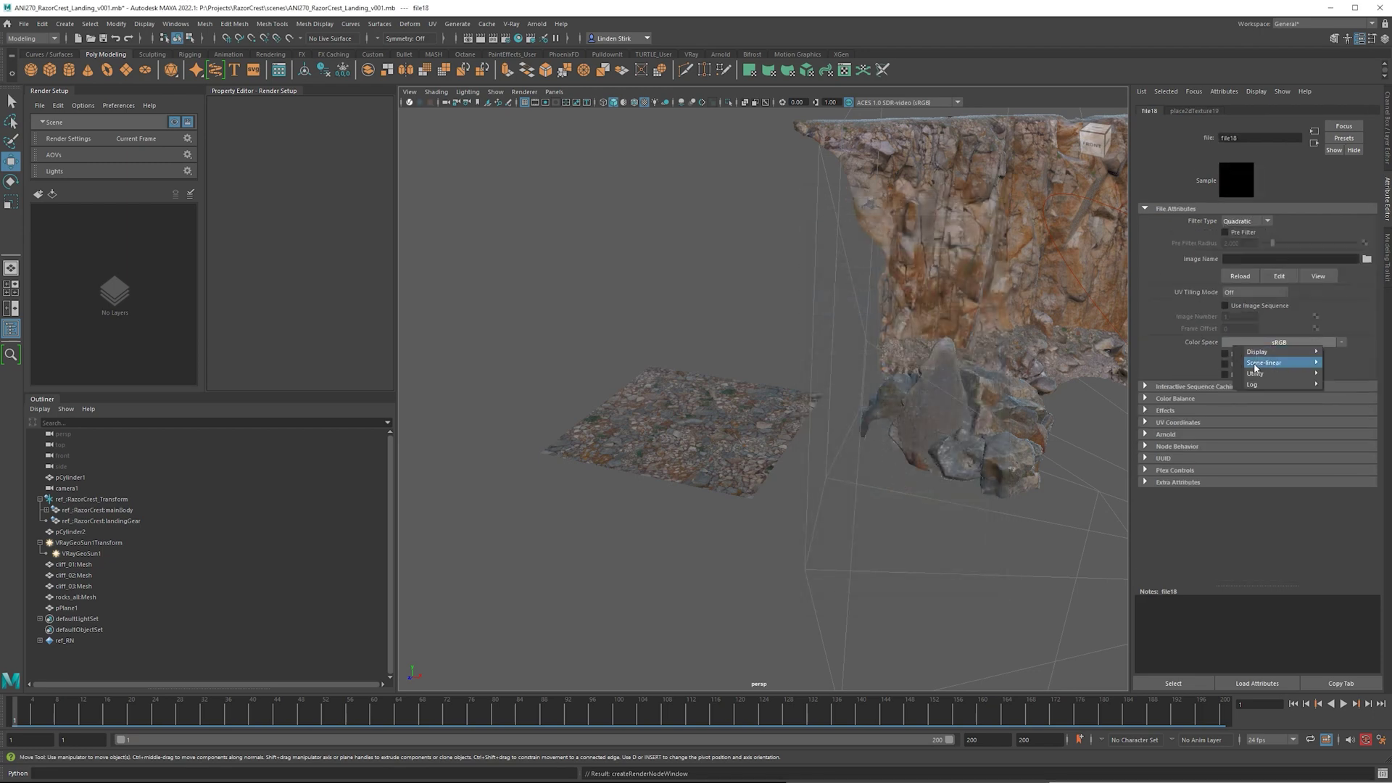
mouse_move(1276, 373)
click(1342, 374)
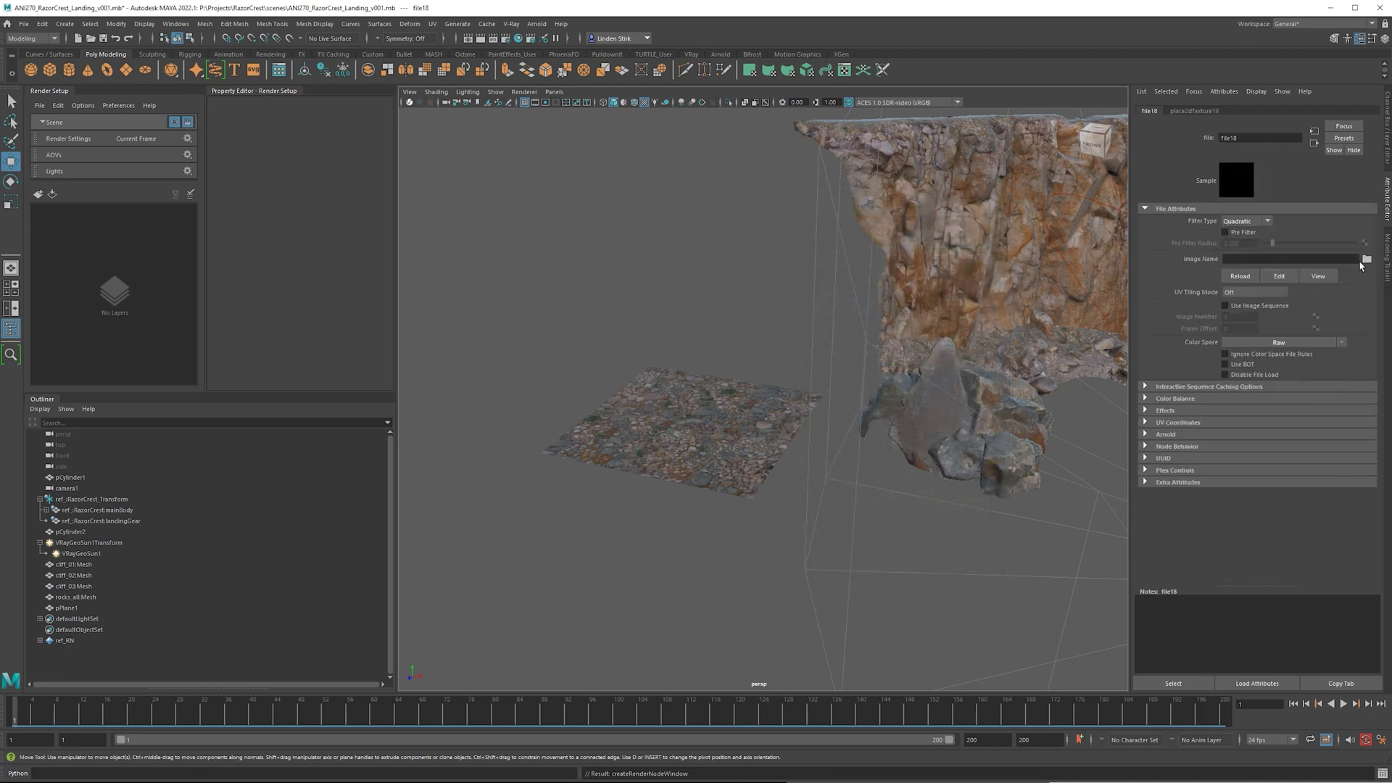
click(1365, 259)
double_click(302, 105)
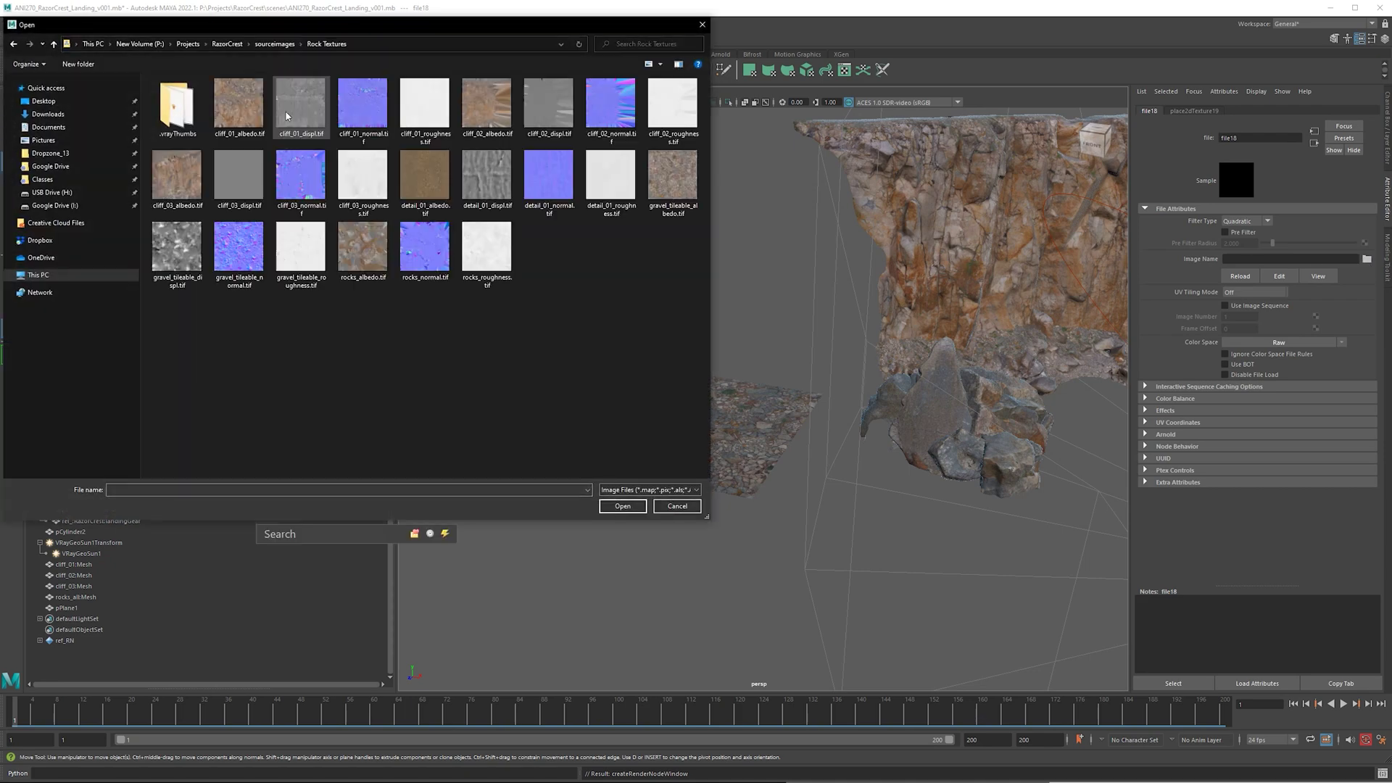
double_click(430, 256)
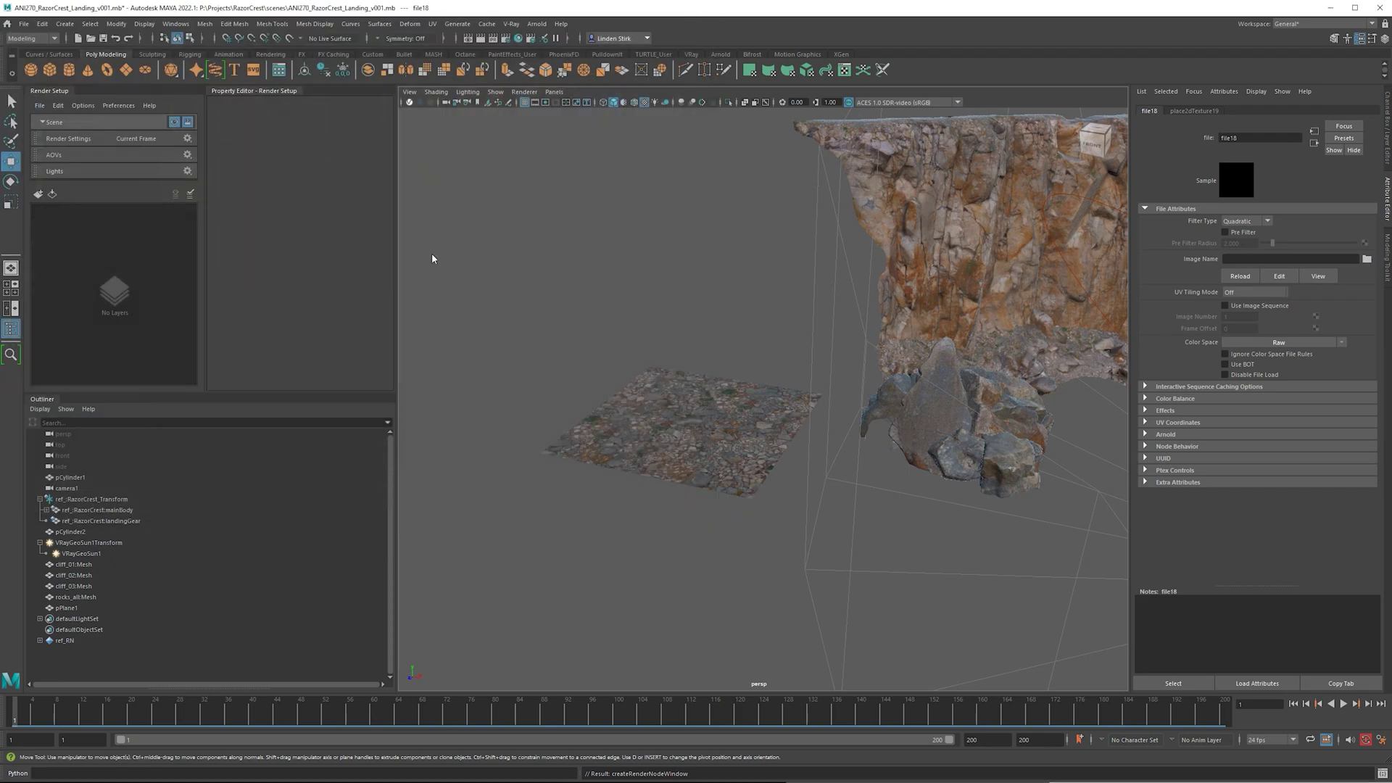
- Set the color space of the loaded rocks_normal.tif texture to Raw
click(1261, 342)
mouse_move(1305, 369)
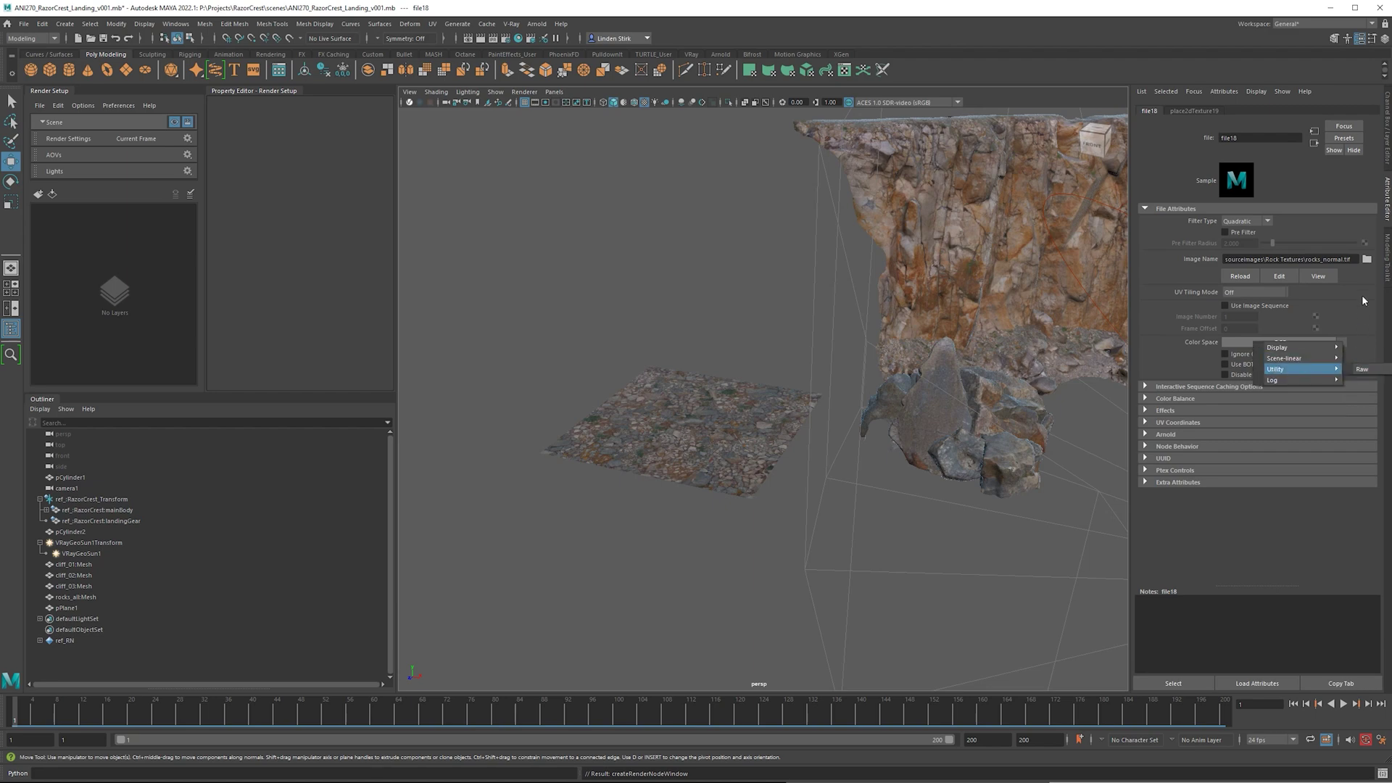
click(1361, 295)
click(1293, 343)
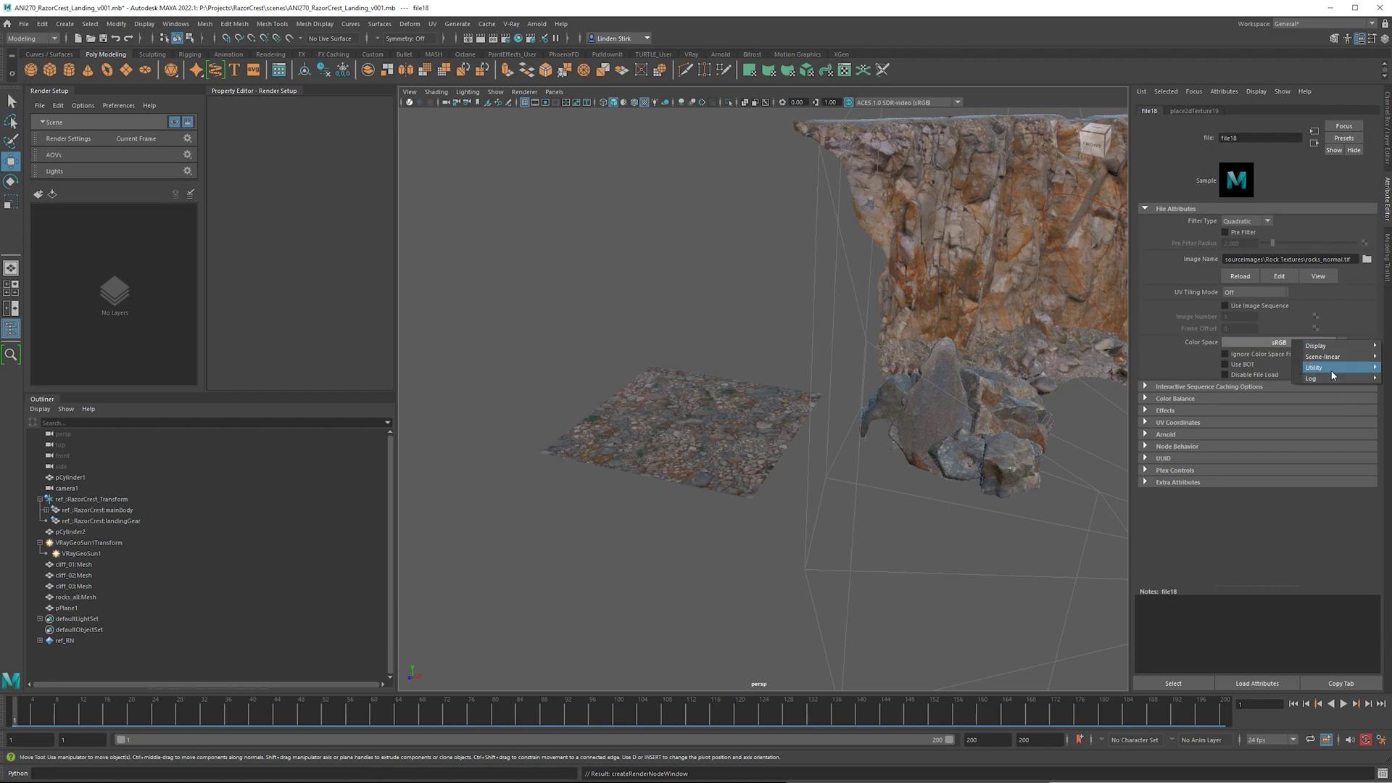
click(1386, 367)
click(1290, 344)
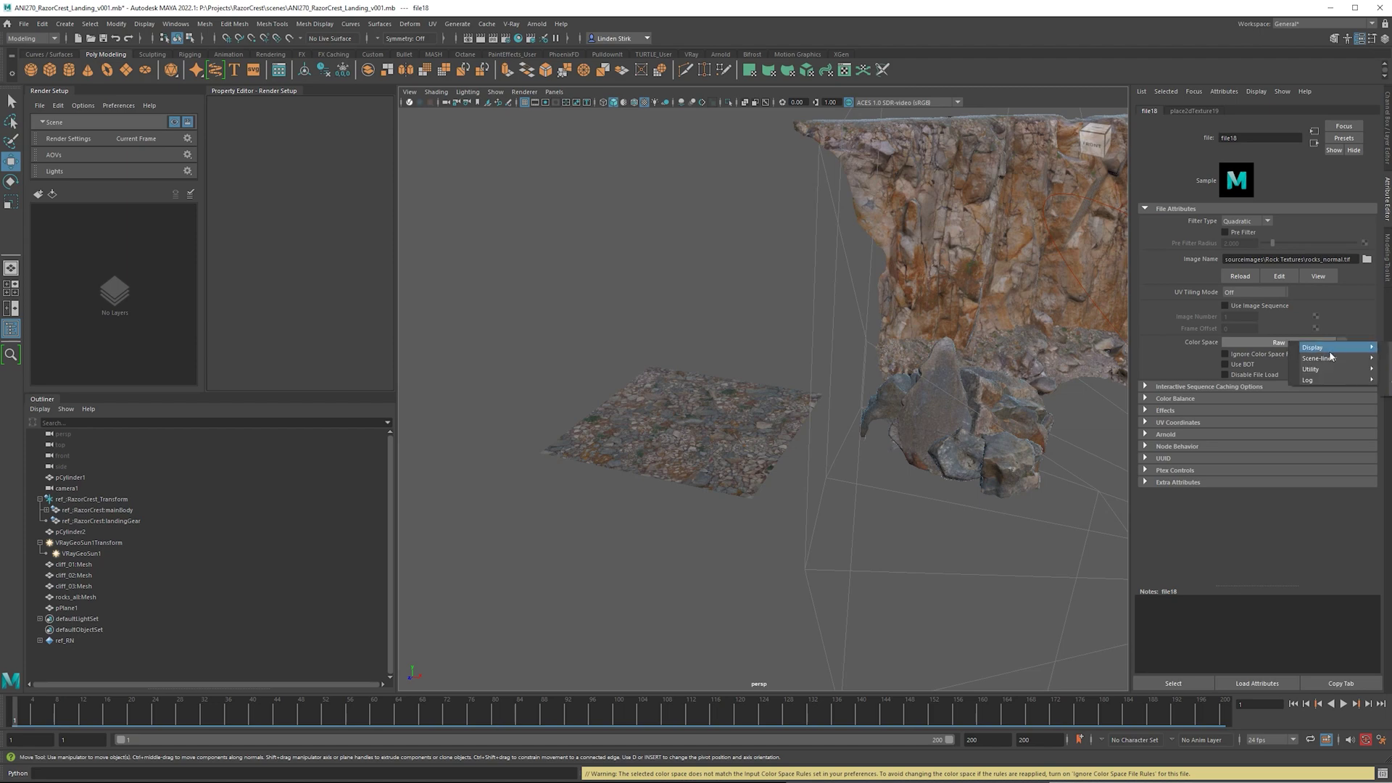
- Reload the rocks_normal.tif texture and open the color management preferences
key(Escape)
click(1240, 276)
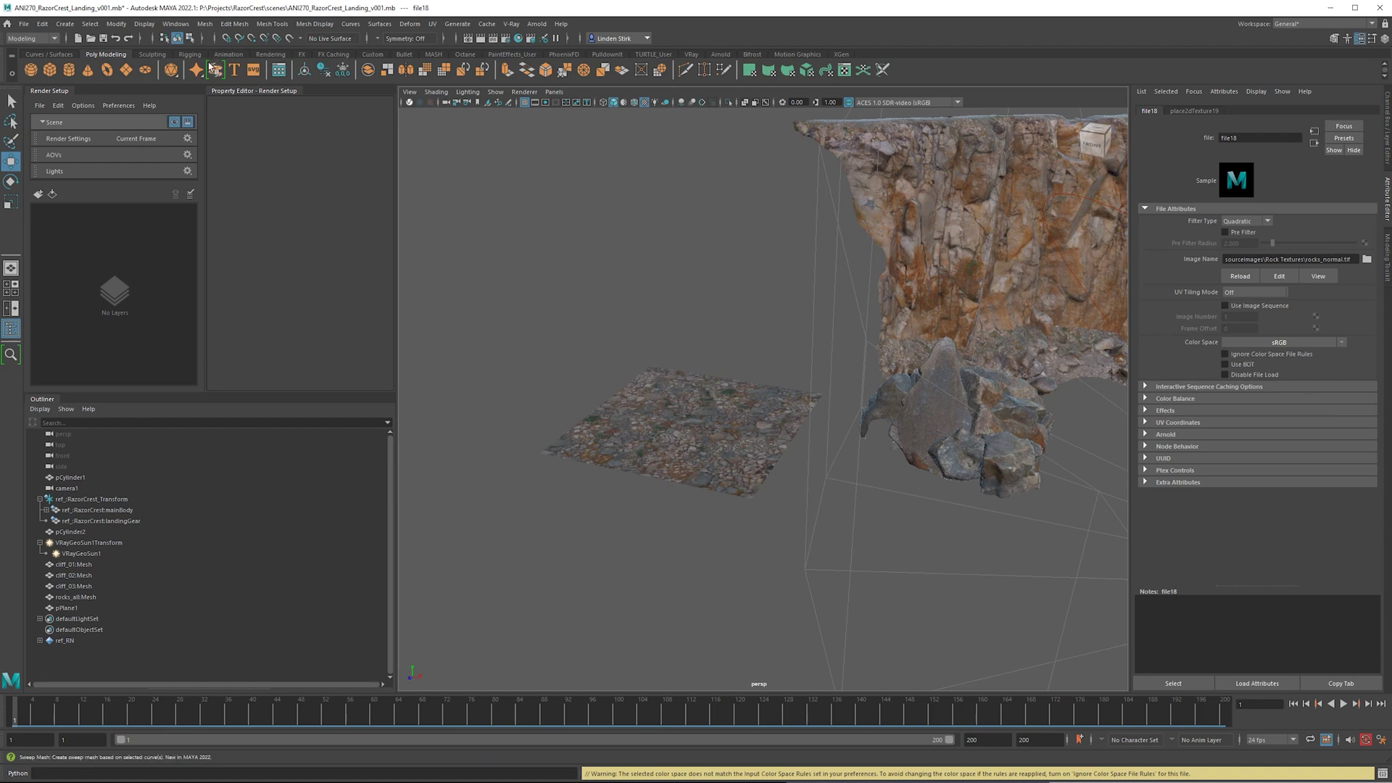
click(175, 23)
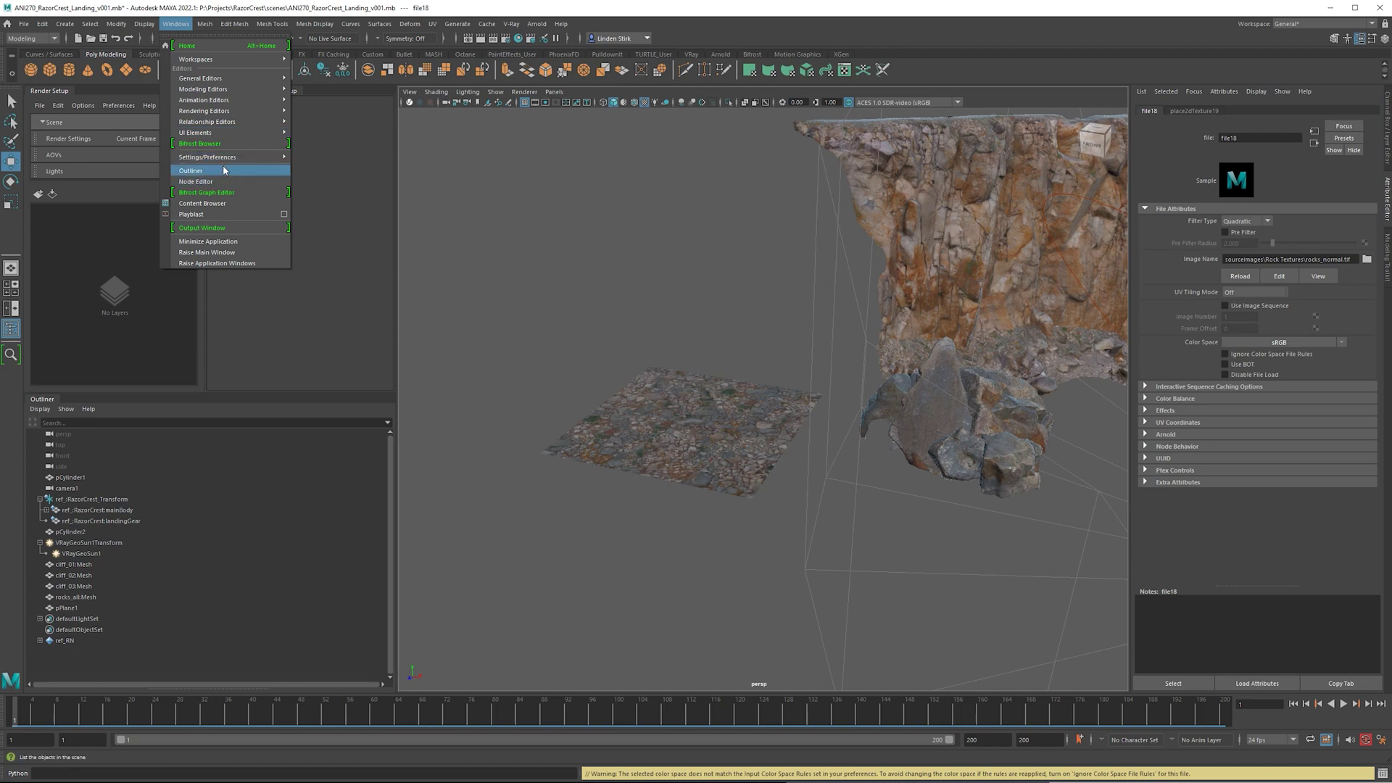
mouse_move(225, 158)
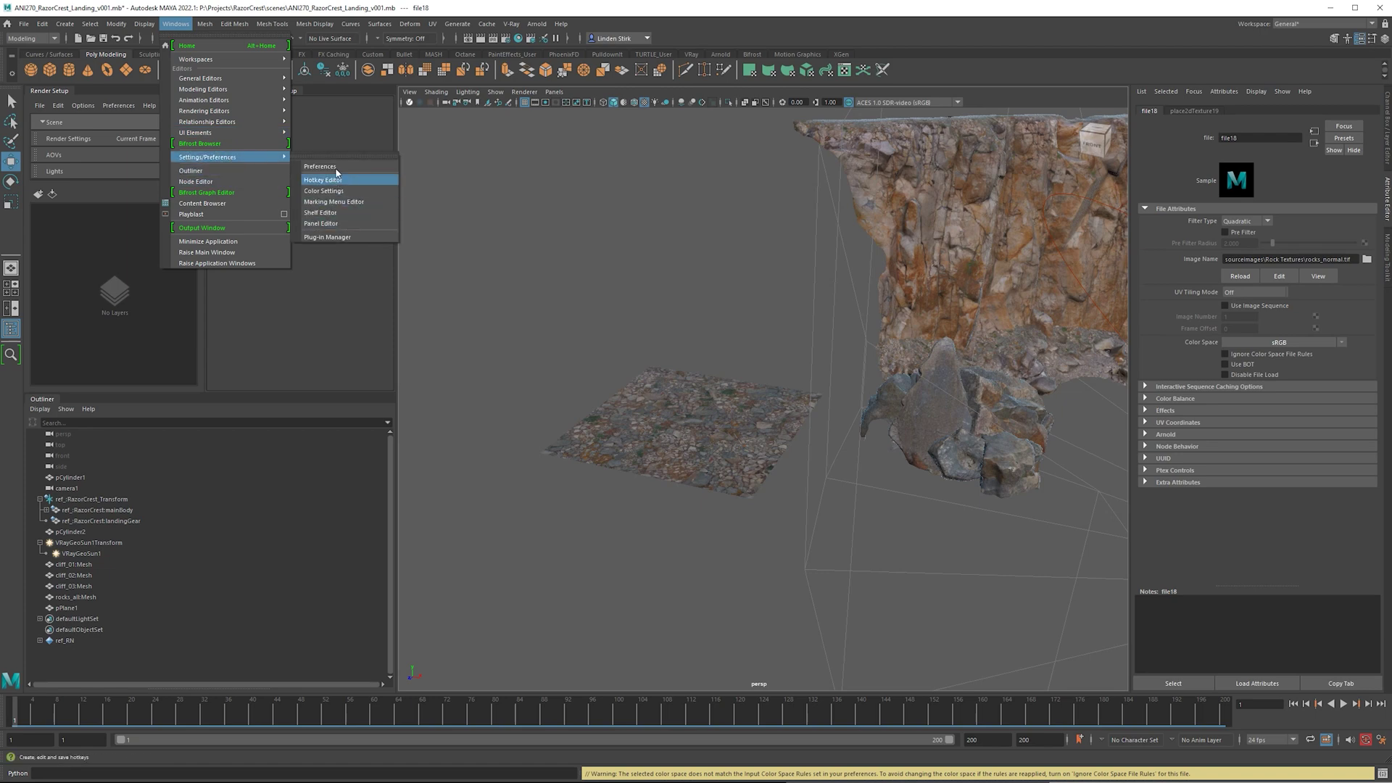
click(338, 167)
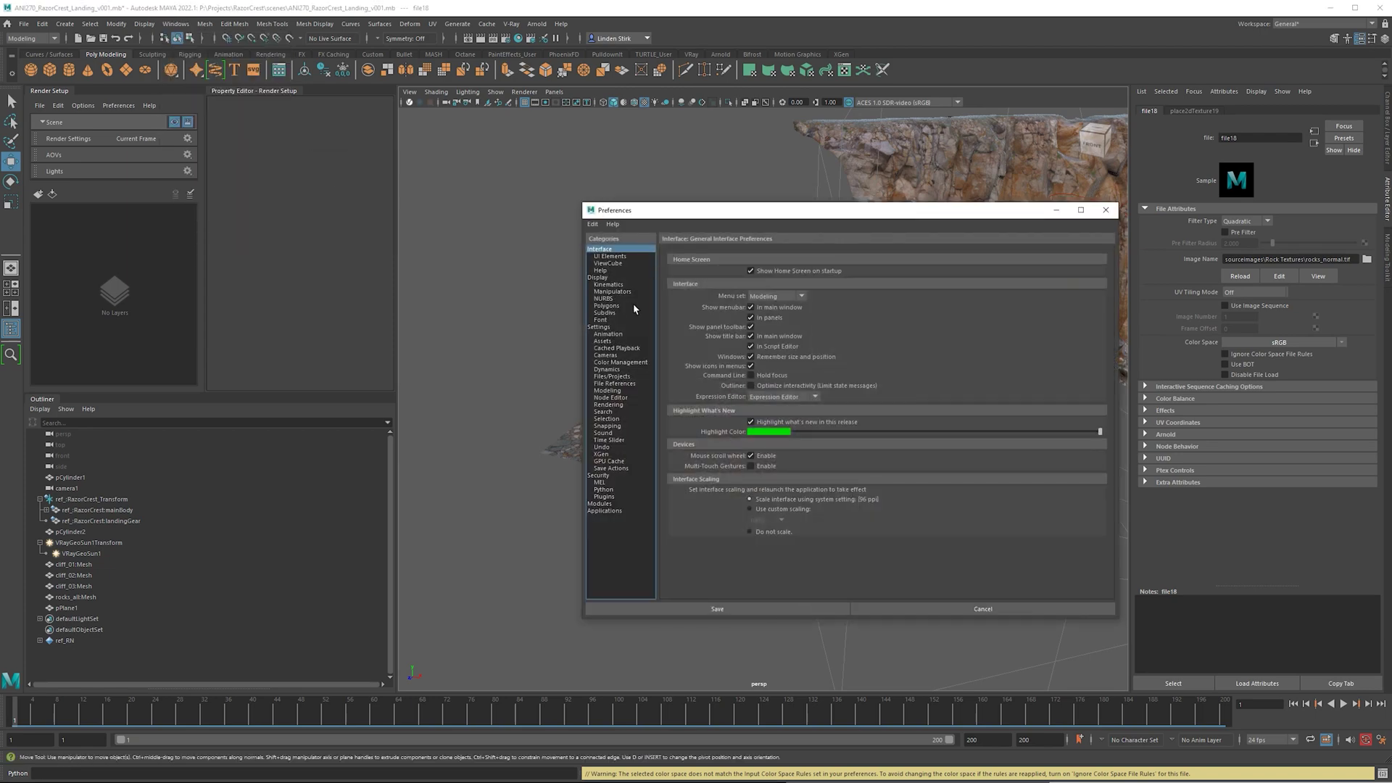
click(620, 362)
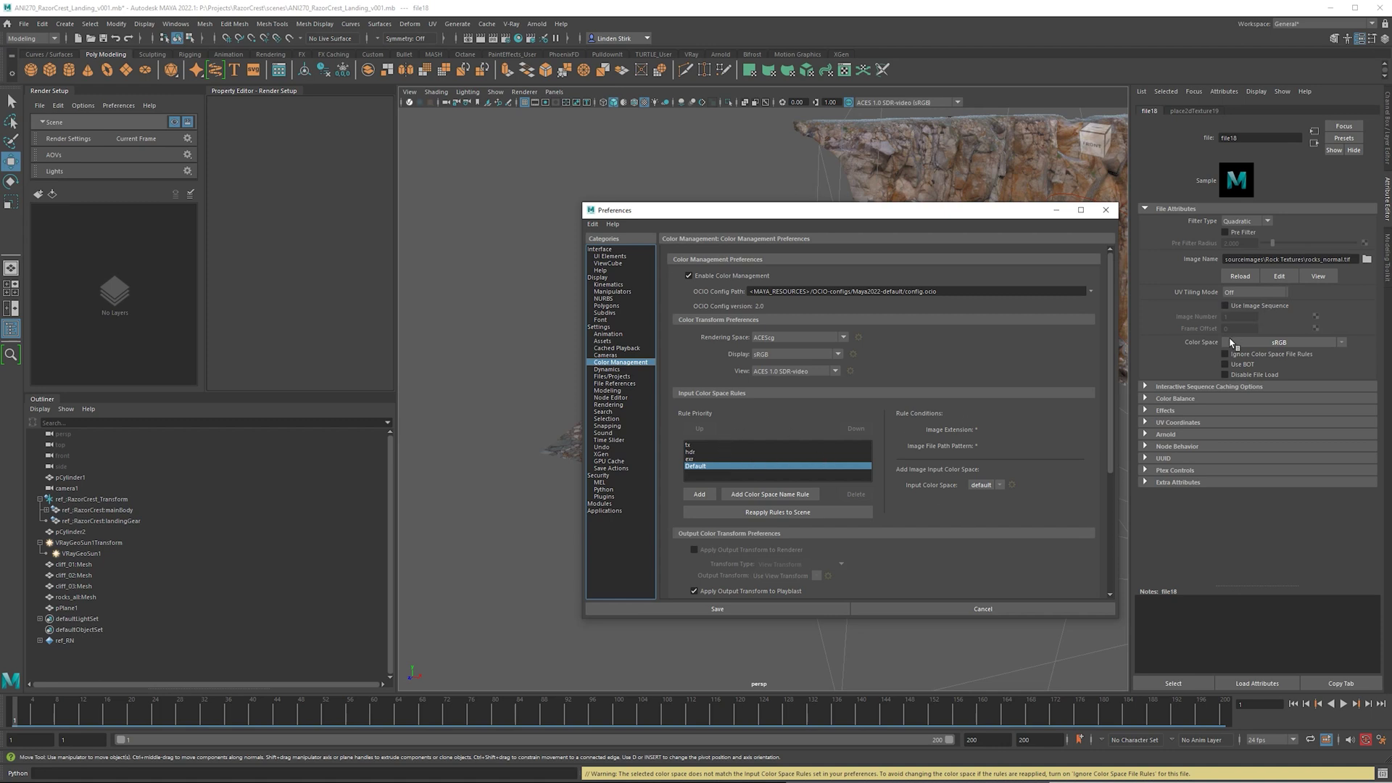
- Add an input color space rule named normal
click(699, 494)
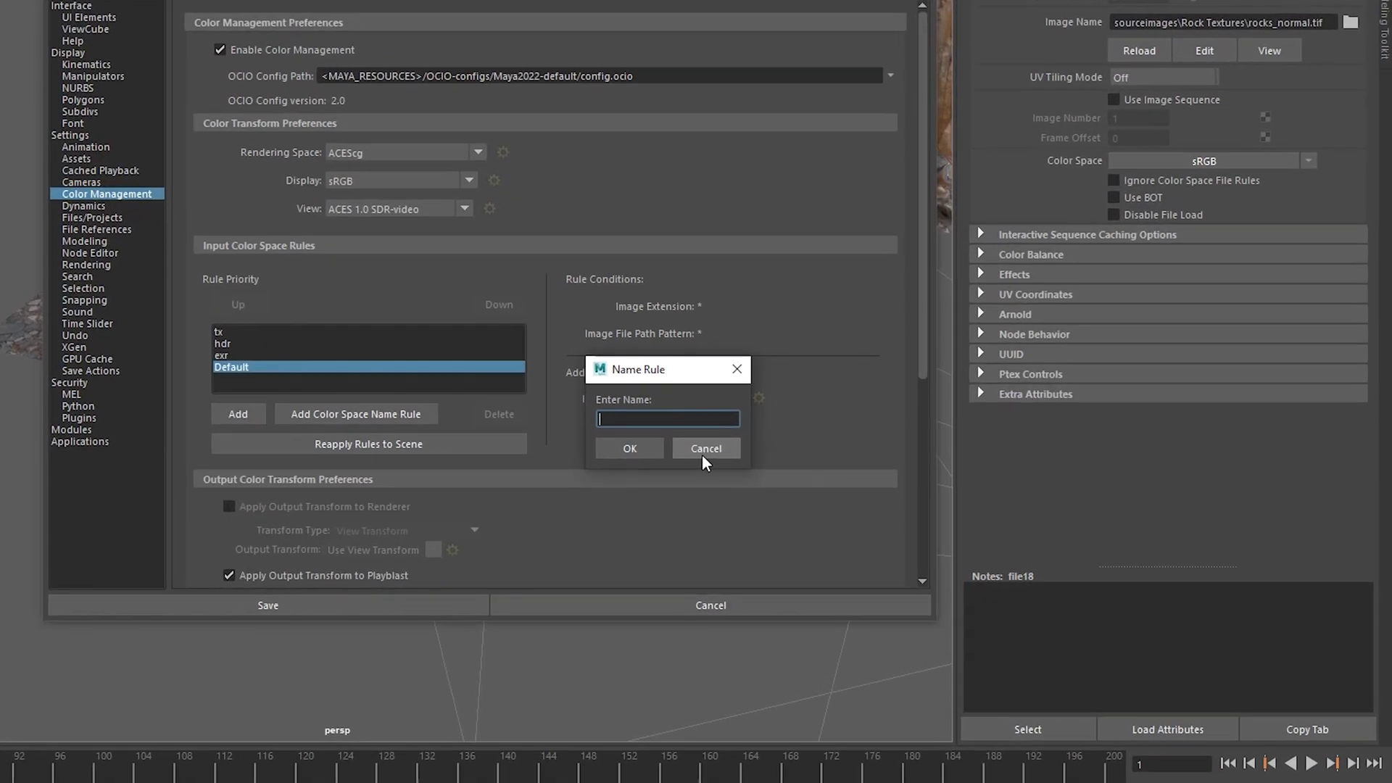
text(normal)
click(625, 446)
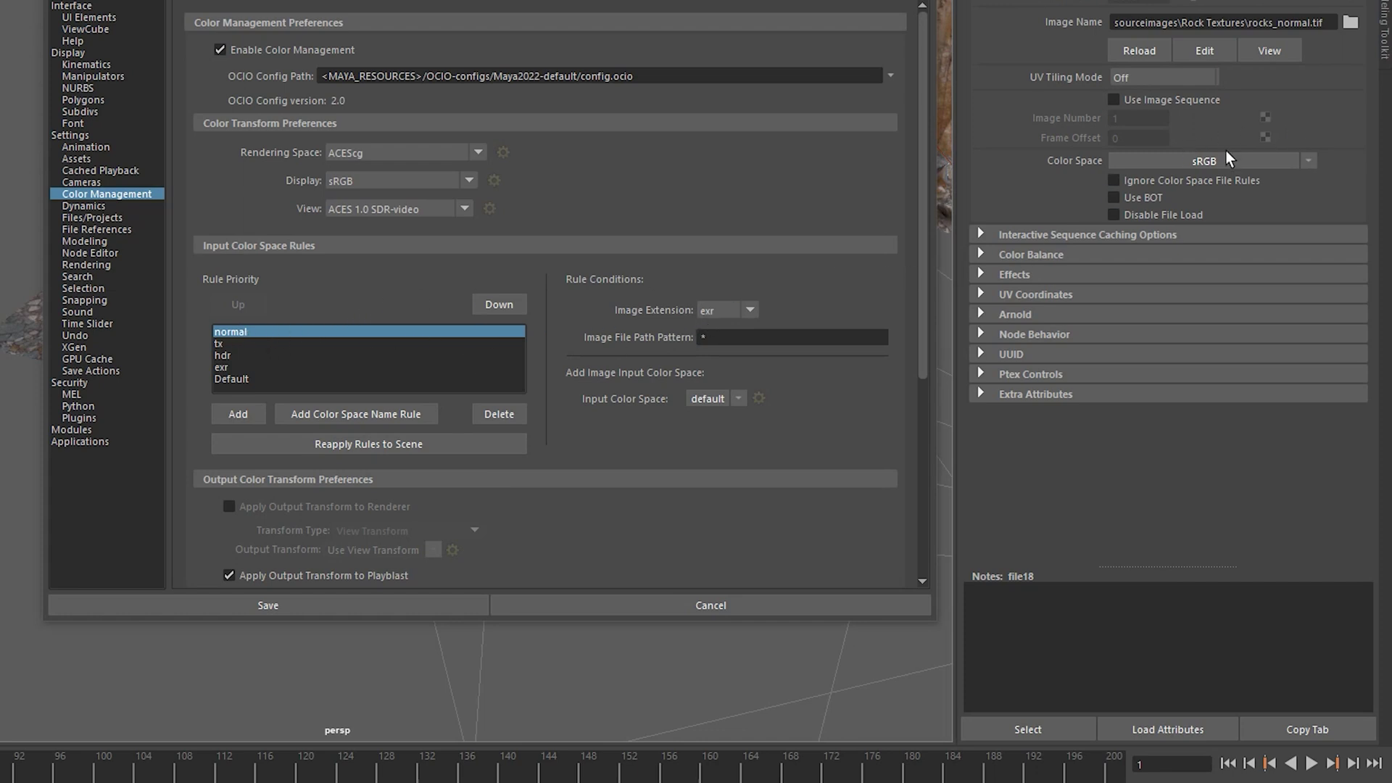
- Set the normal rule's image extension to * and its image file path pattern to *normal
click(737, 311)
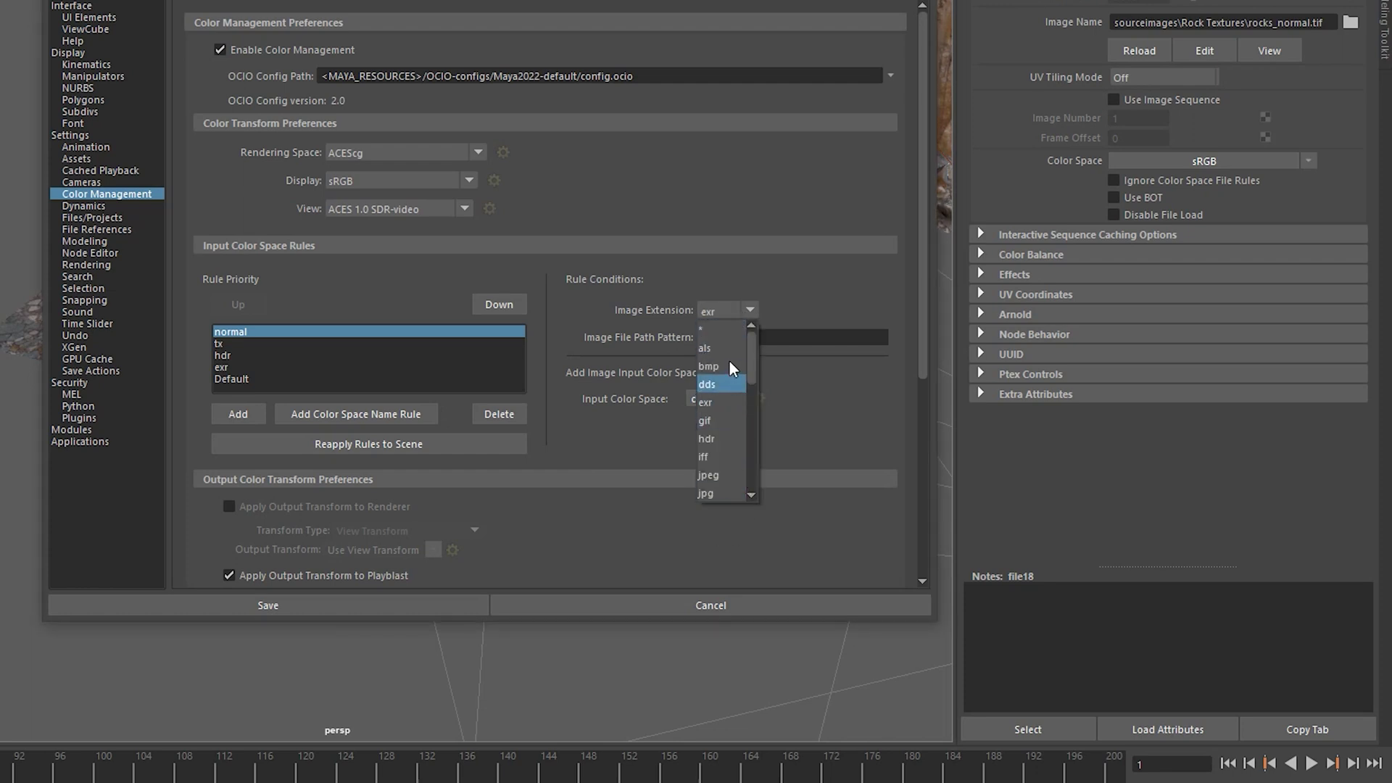
click(738, 313)
click(740, 315)
click(716, 329)
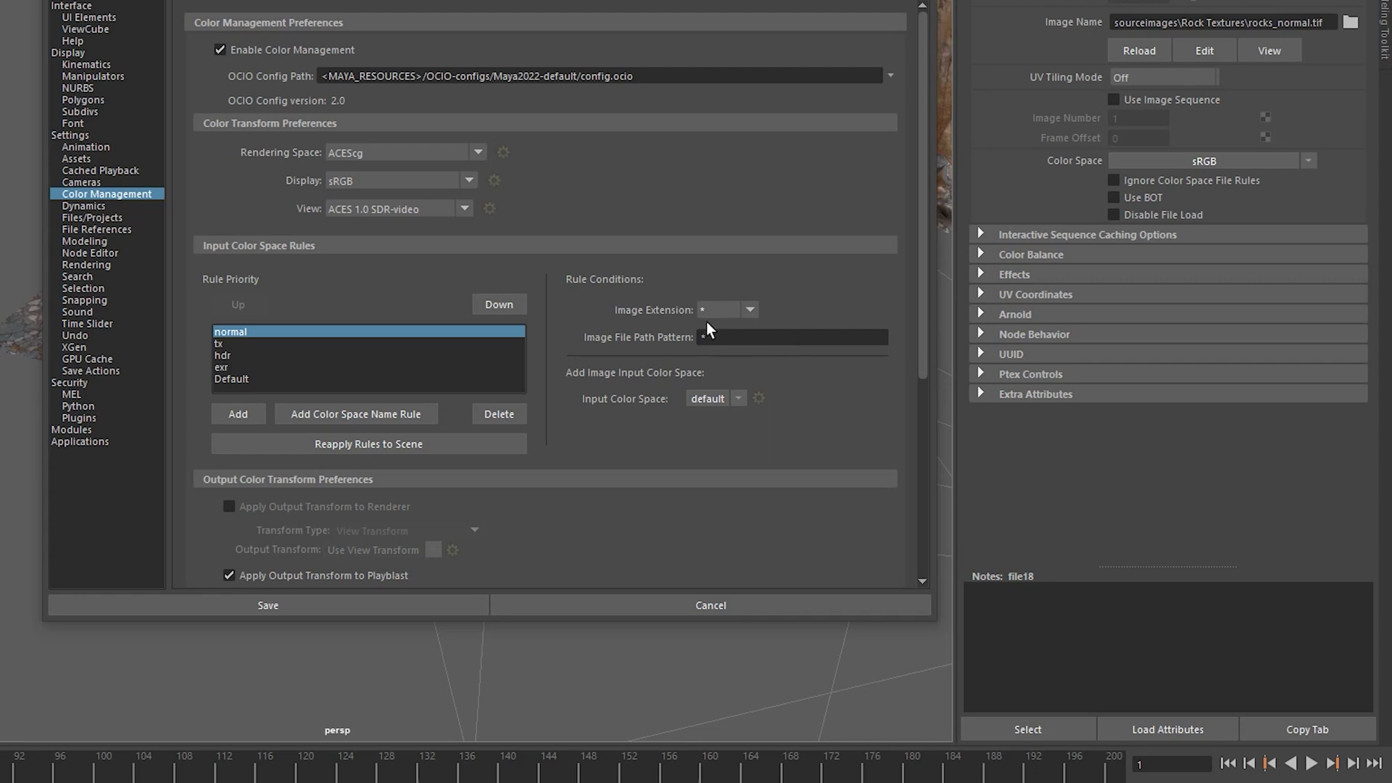
click(749, 344)
text(normal)
text(*)
key(BackSpace)
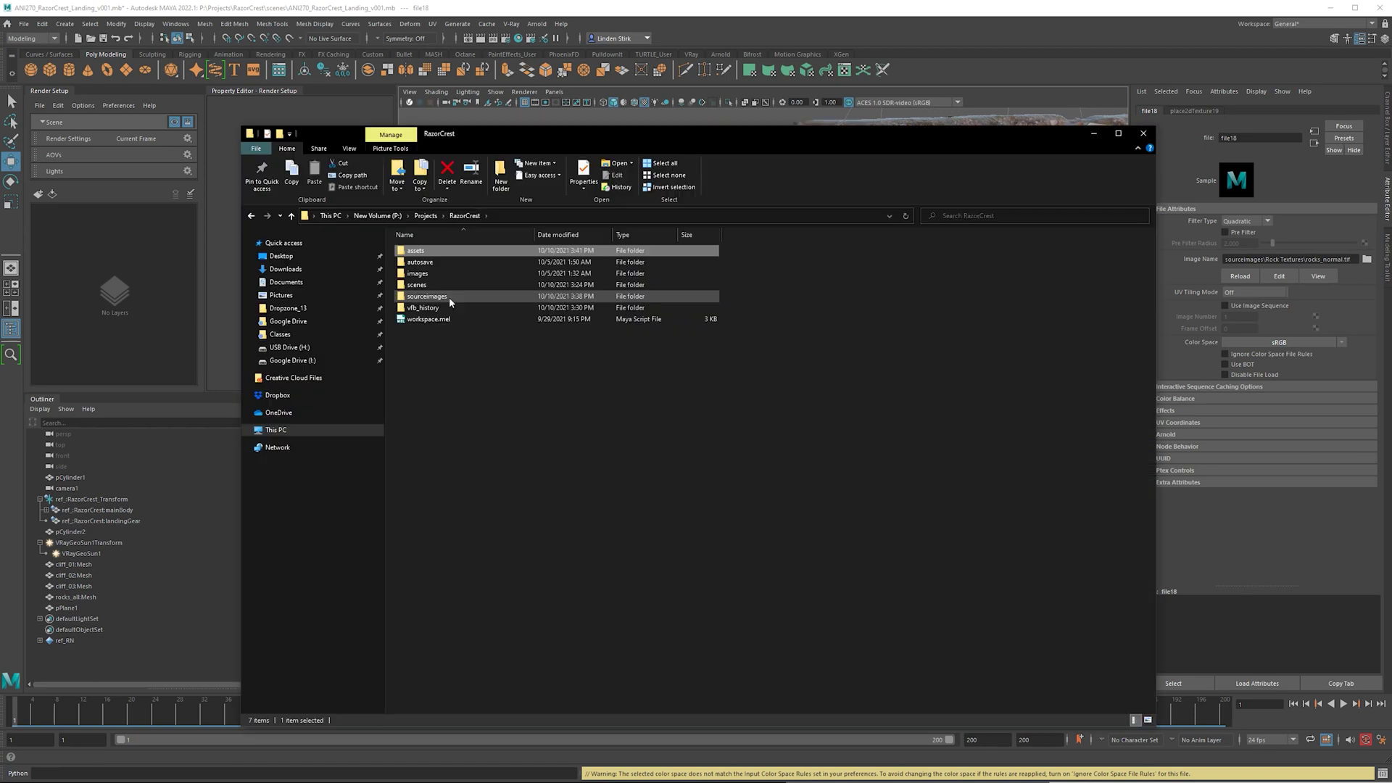
- Check the normal map file naming in sourceimages\rctextures and change the normal rule's file path pattern to *[nN]ormal
click(449, 298)
double_click(449, 298)
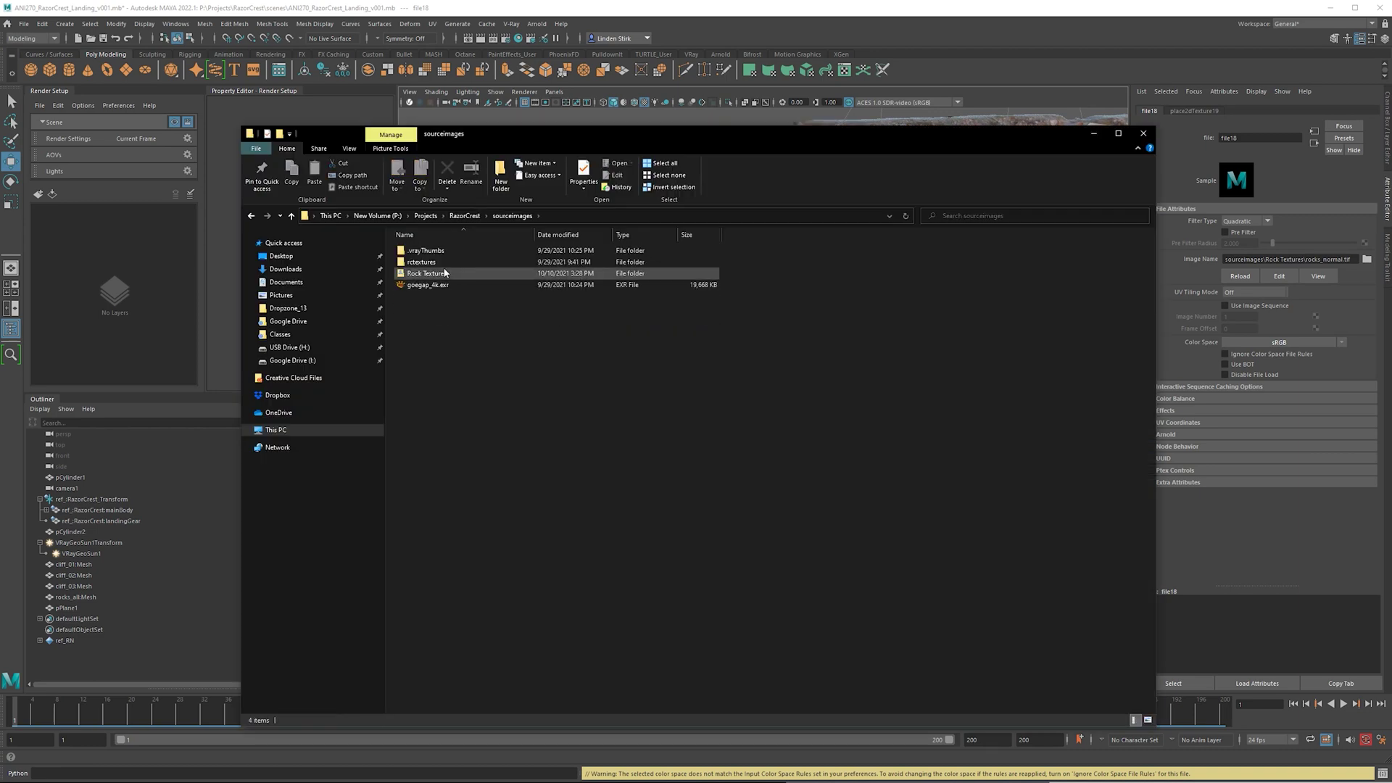
double_click(421, 262)
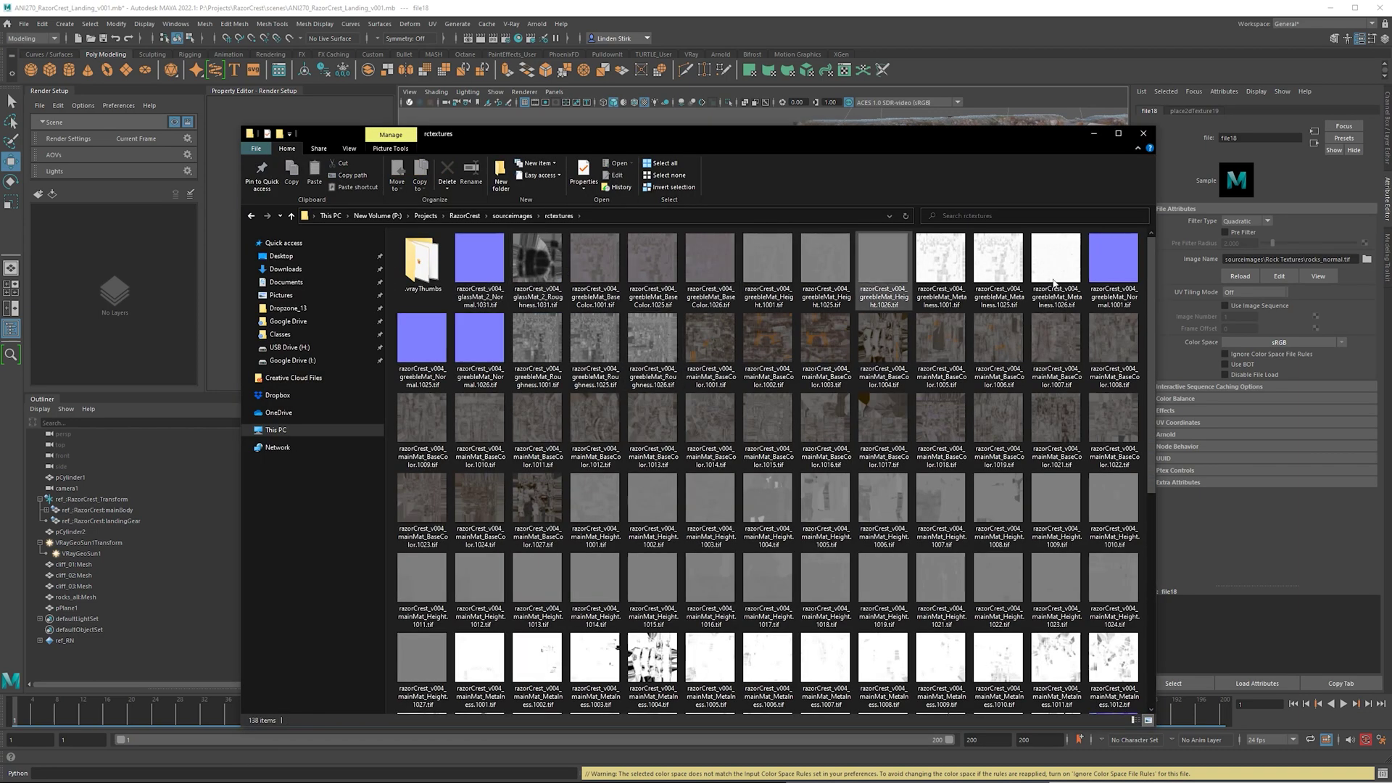
click(1118, 277)
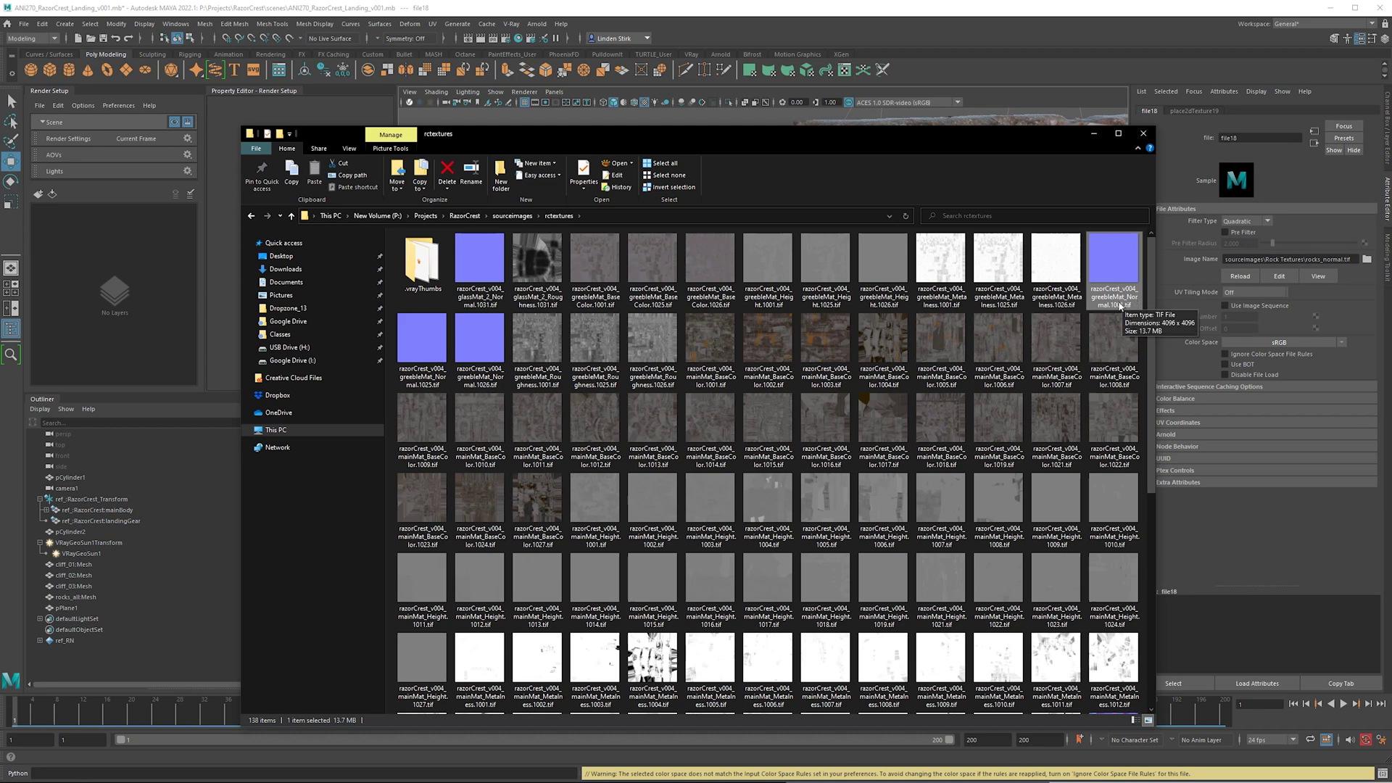
click(1093, 138)
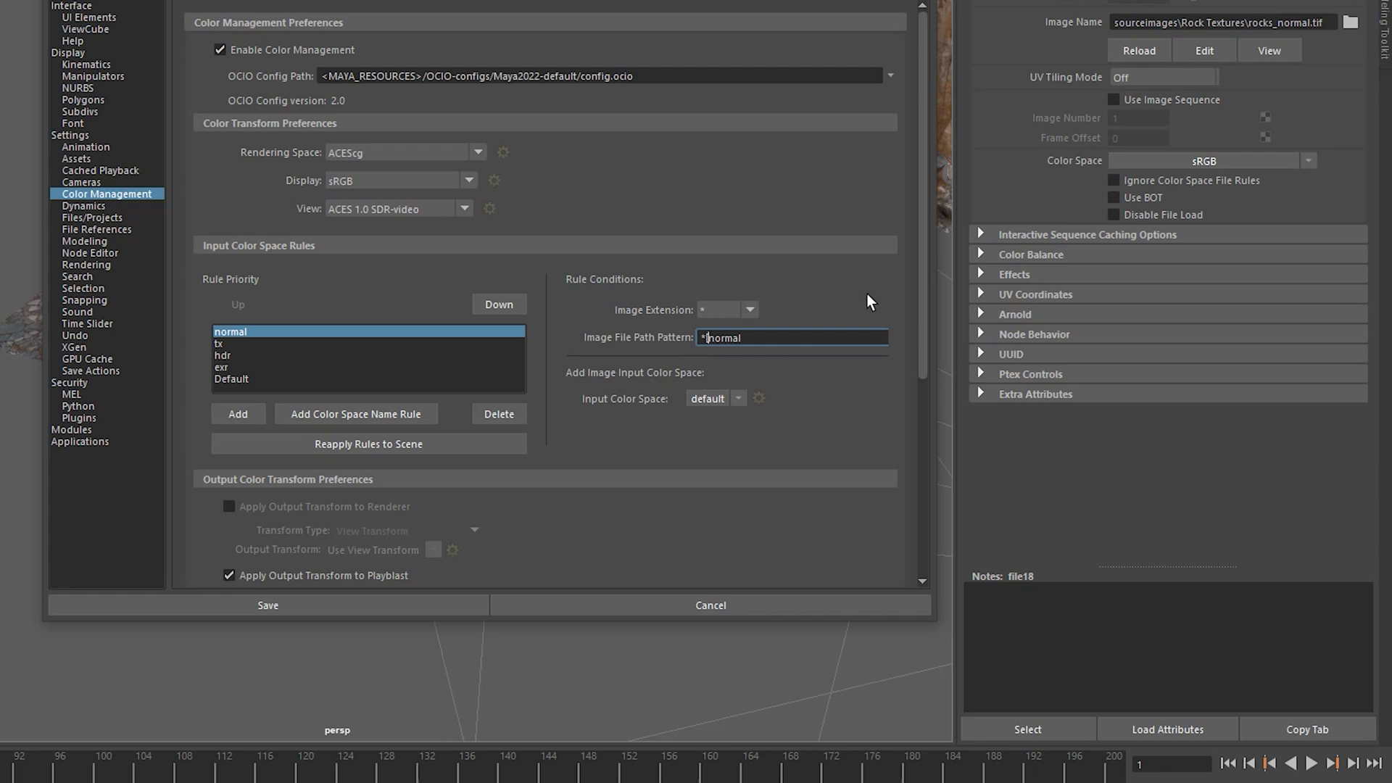
key(Right)
text(N)
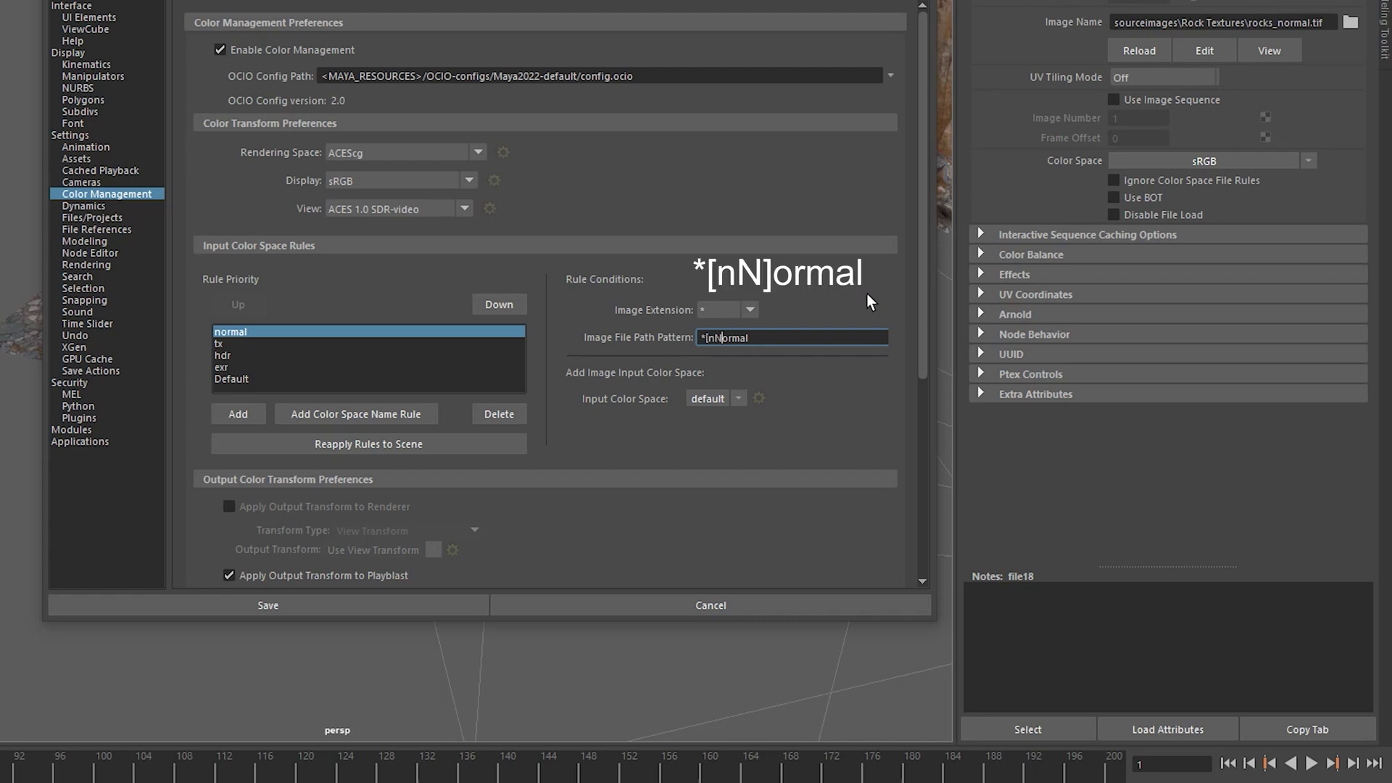
text(])
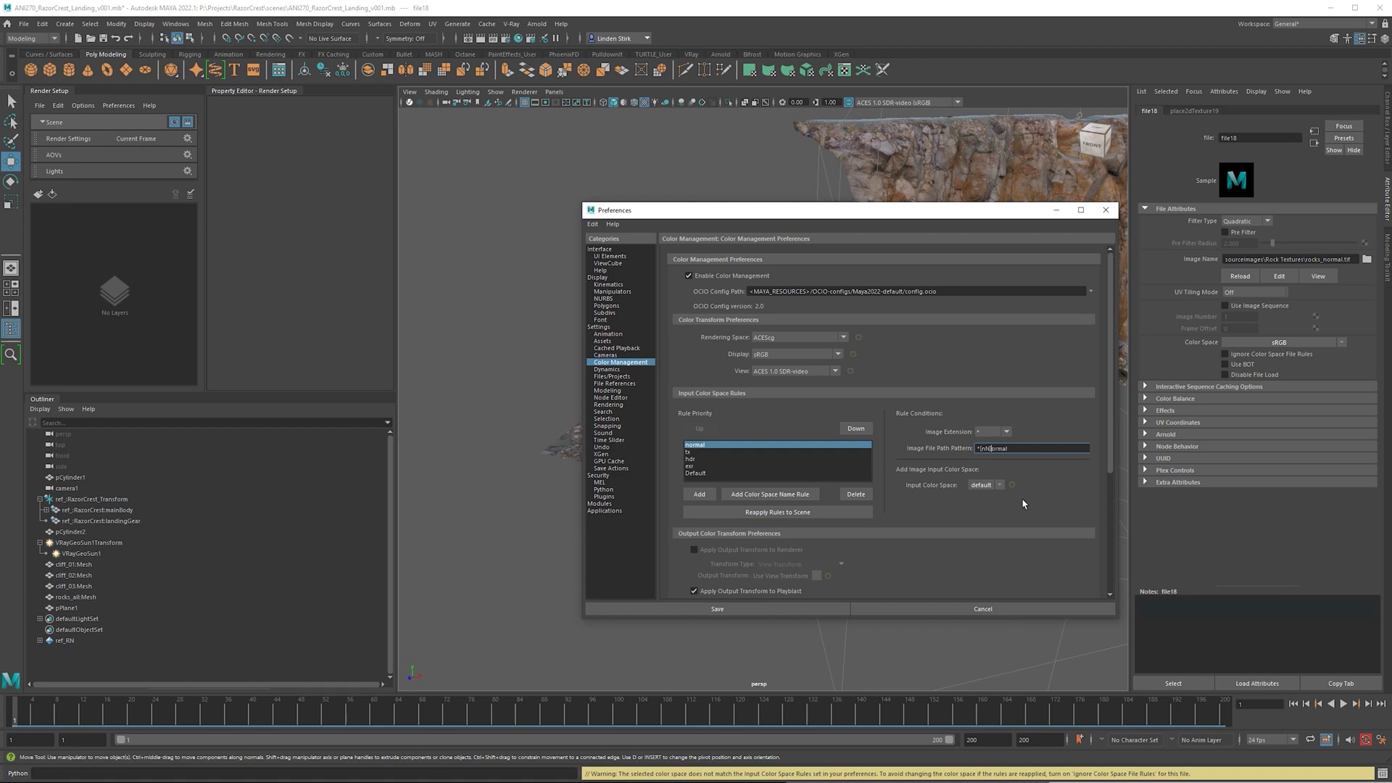
- Set the normal rule's input color space to Raw and reapply the rules to the scene
click(982, 485)
mouse_move(1013, 525)
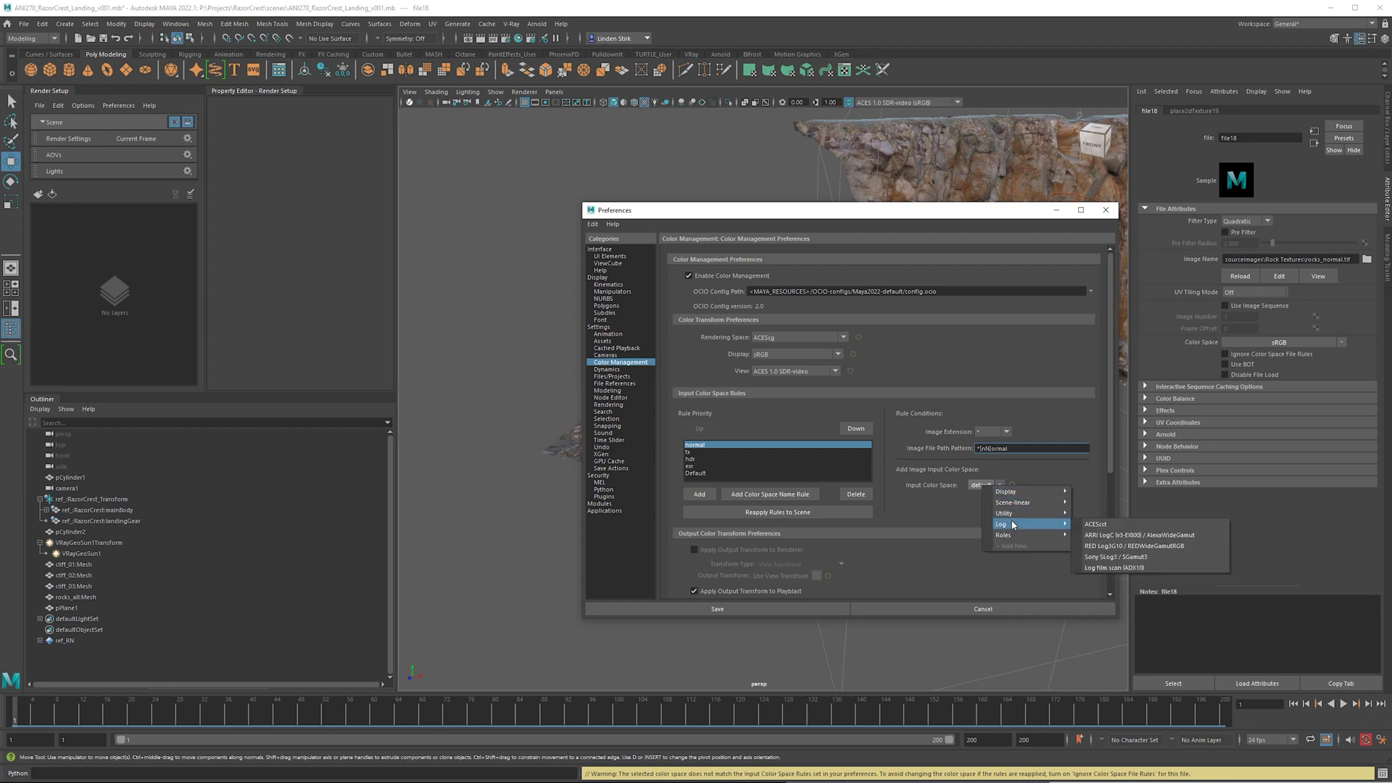
click(1097, 516)
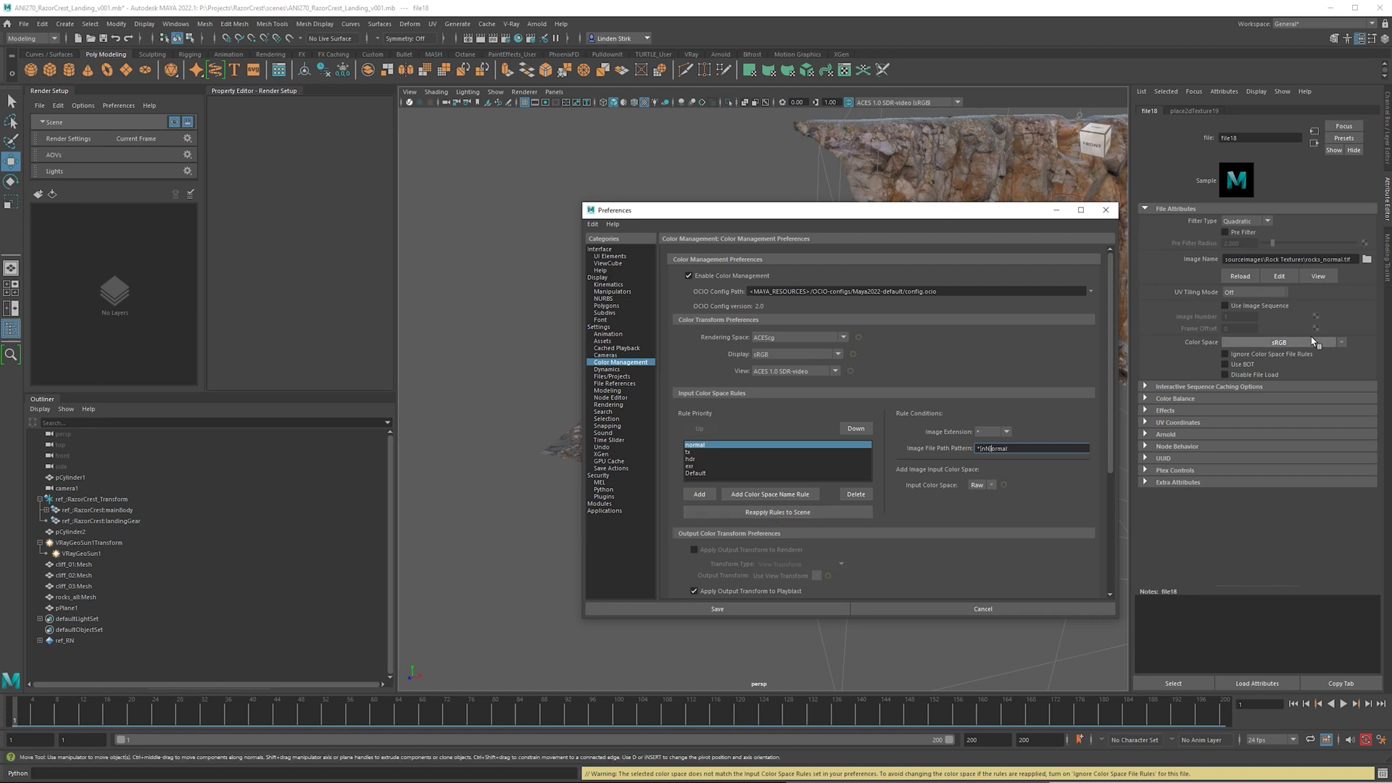
click(751, 514)
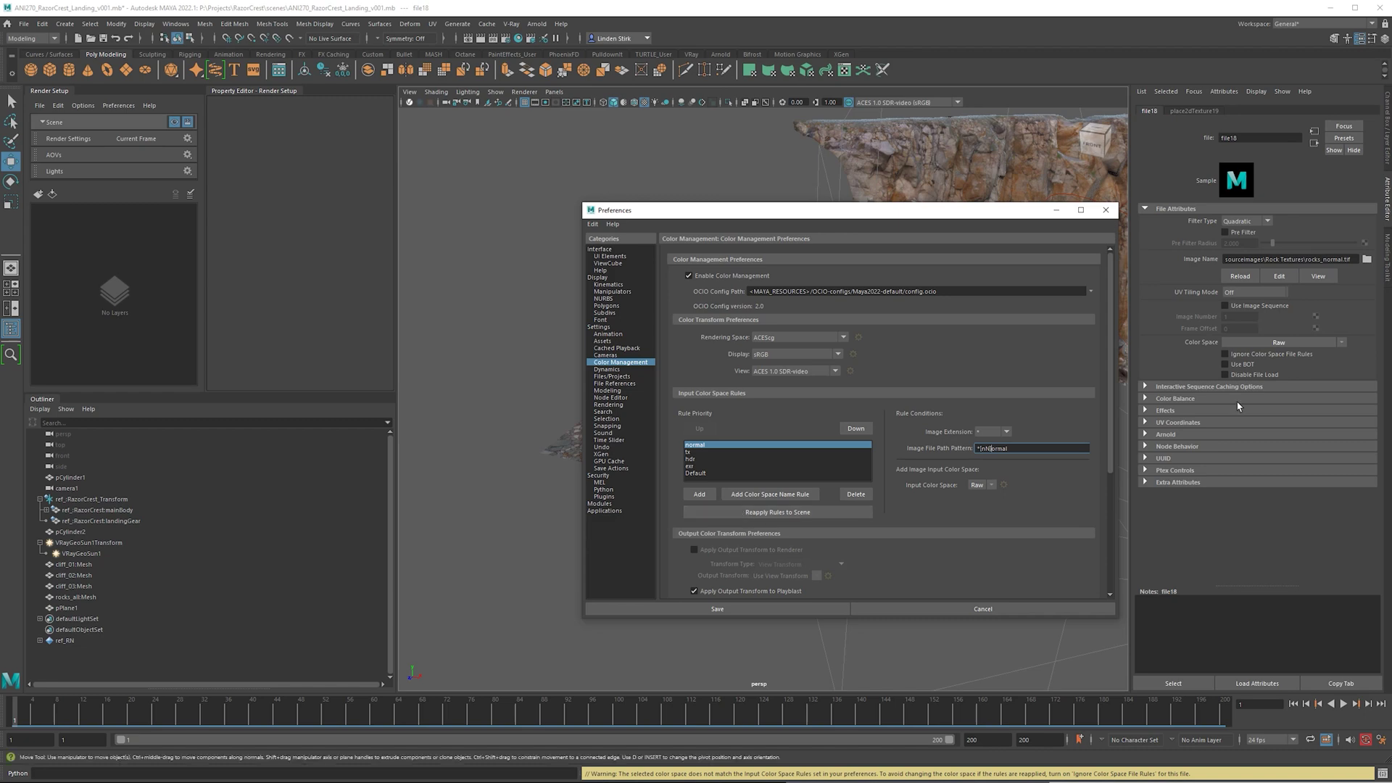
- Test the color space rule by loading cliff_01_displ.tif into the file texture, and replace it with gravel_tileable_normal.tif
click(1366, 259)
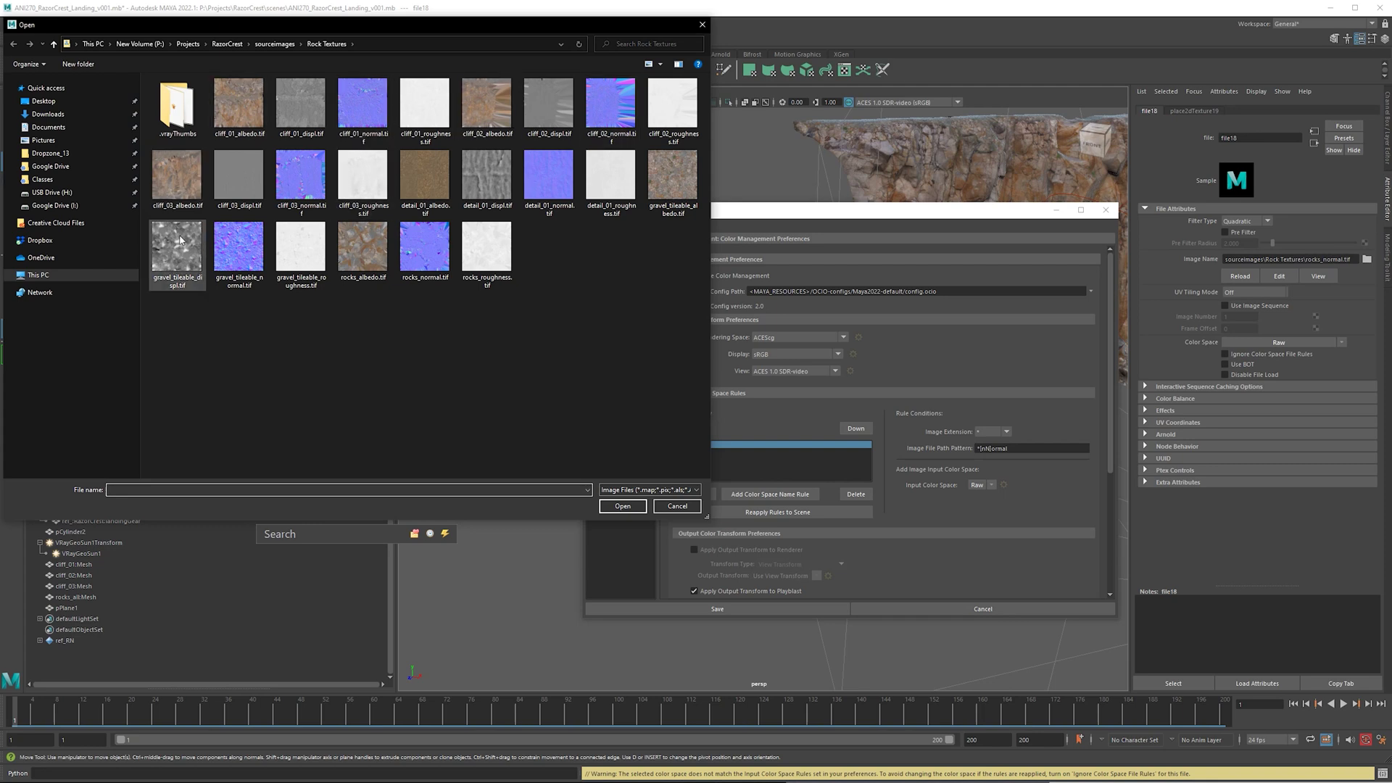
double_click(287, 110)
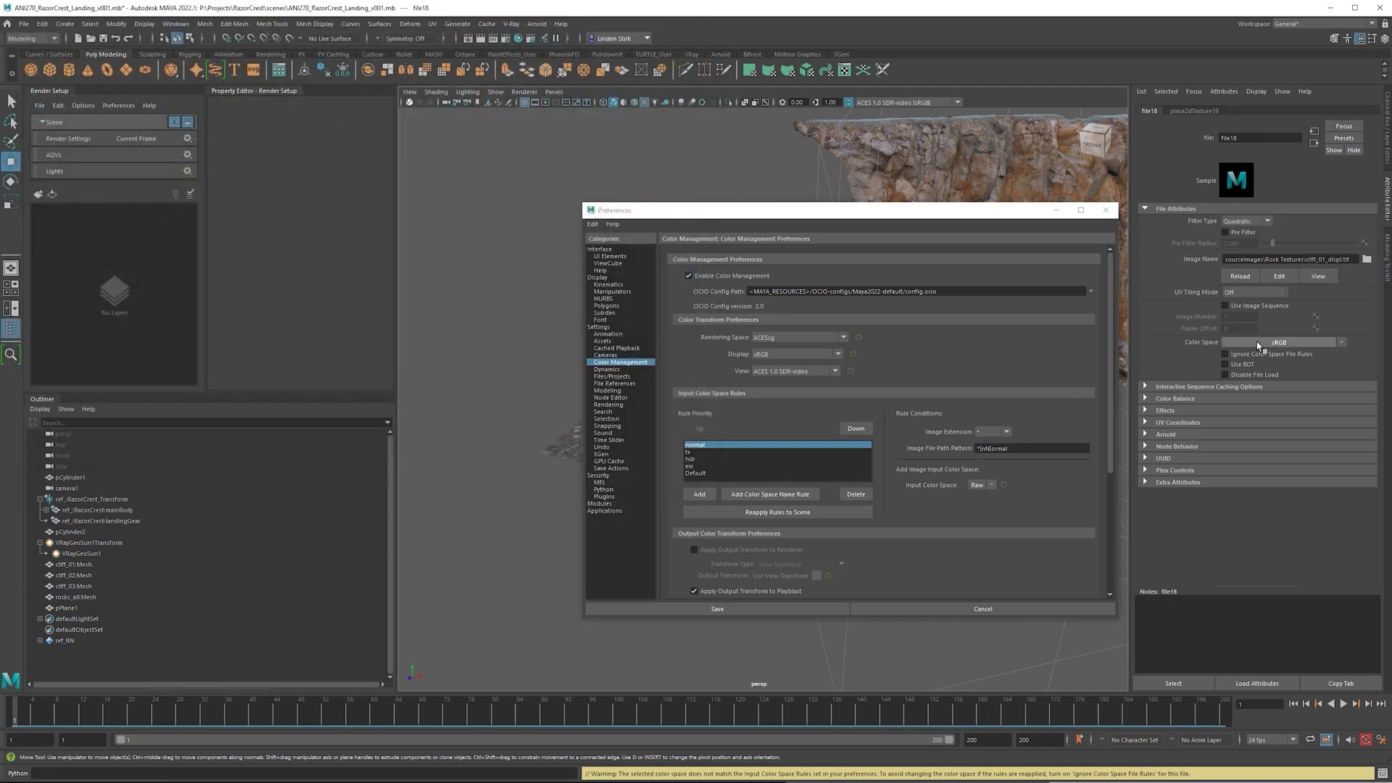
click(1366, 260)
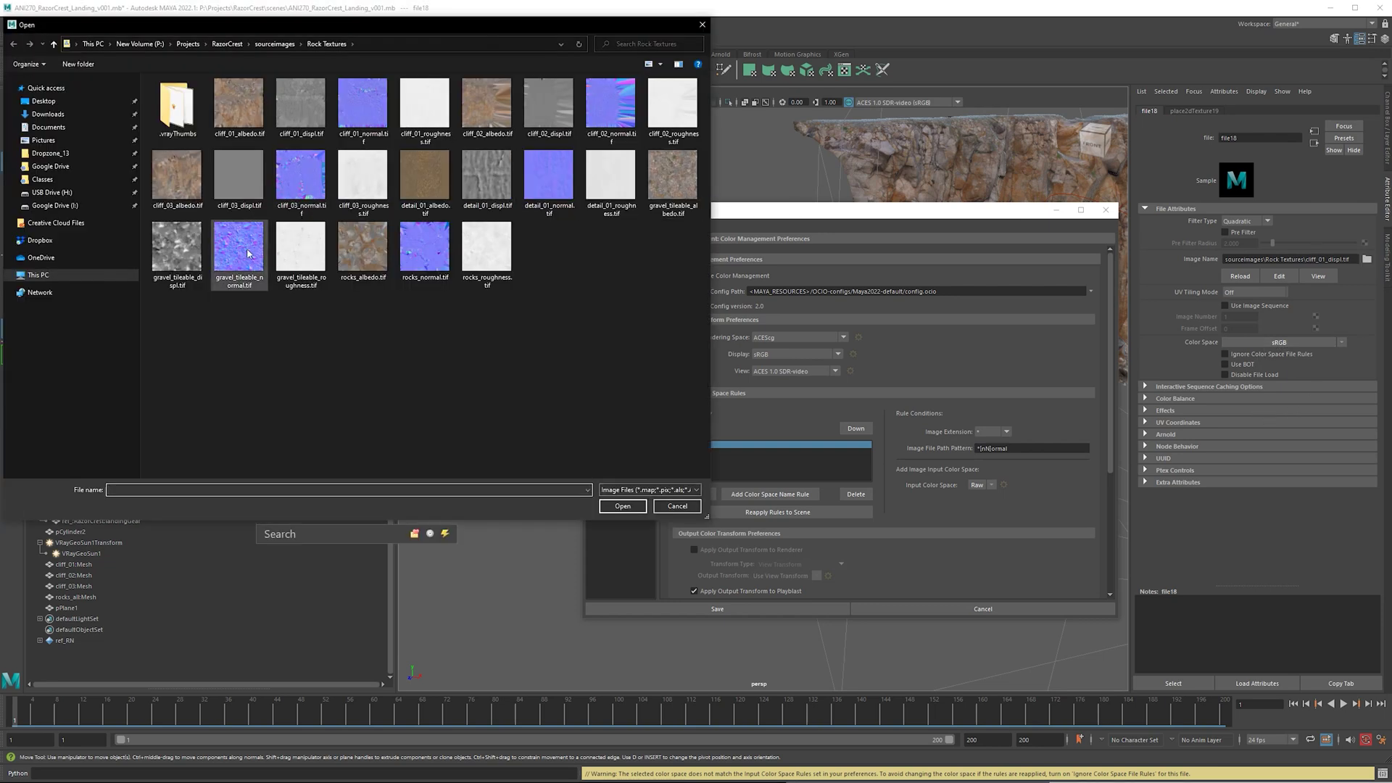
click(248, 253)
double_click(236, 265)
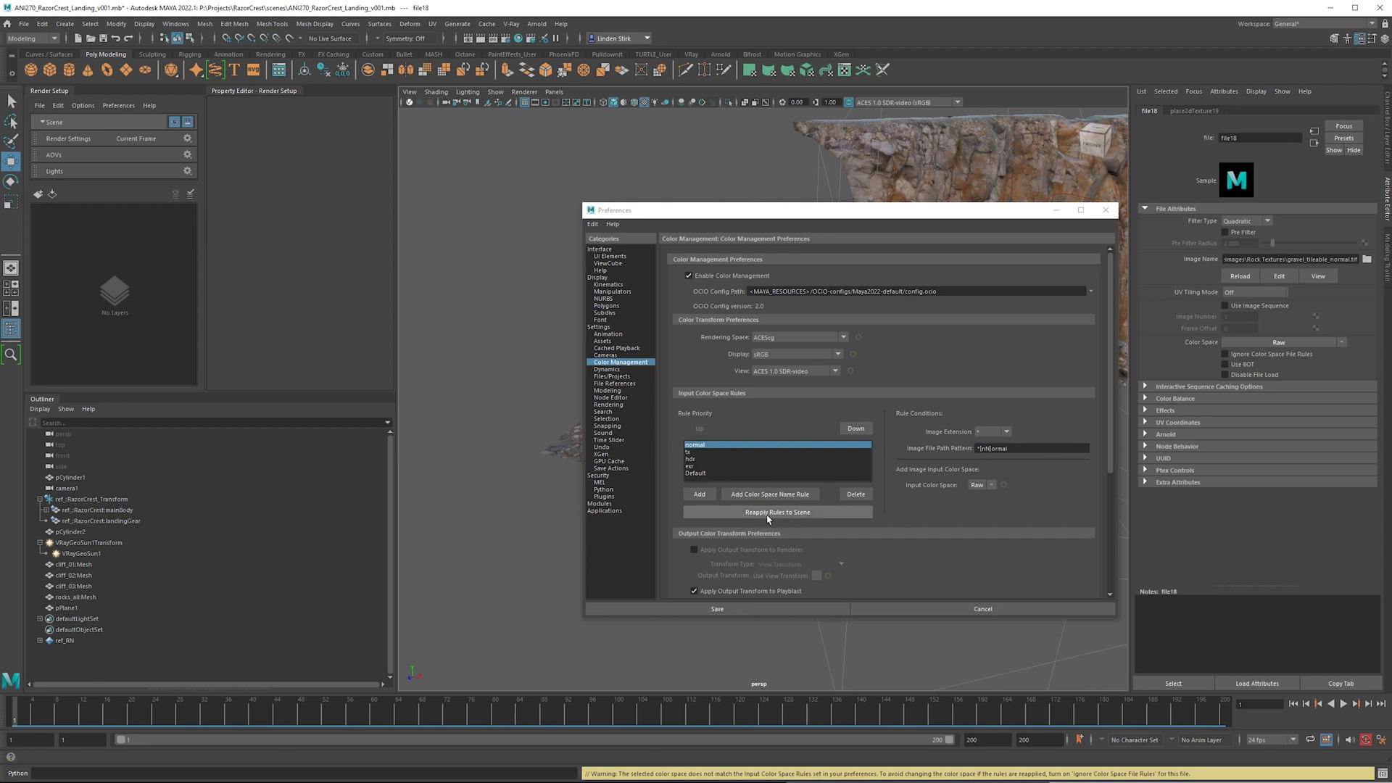
- Add an input color space rule named roughness with image extension * and file path pattern *[rR]oughness
click(700, 493)
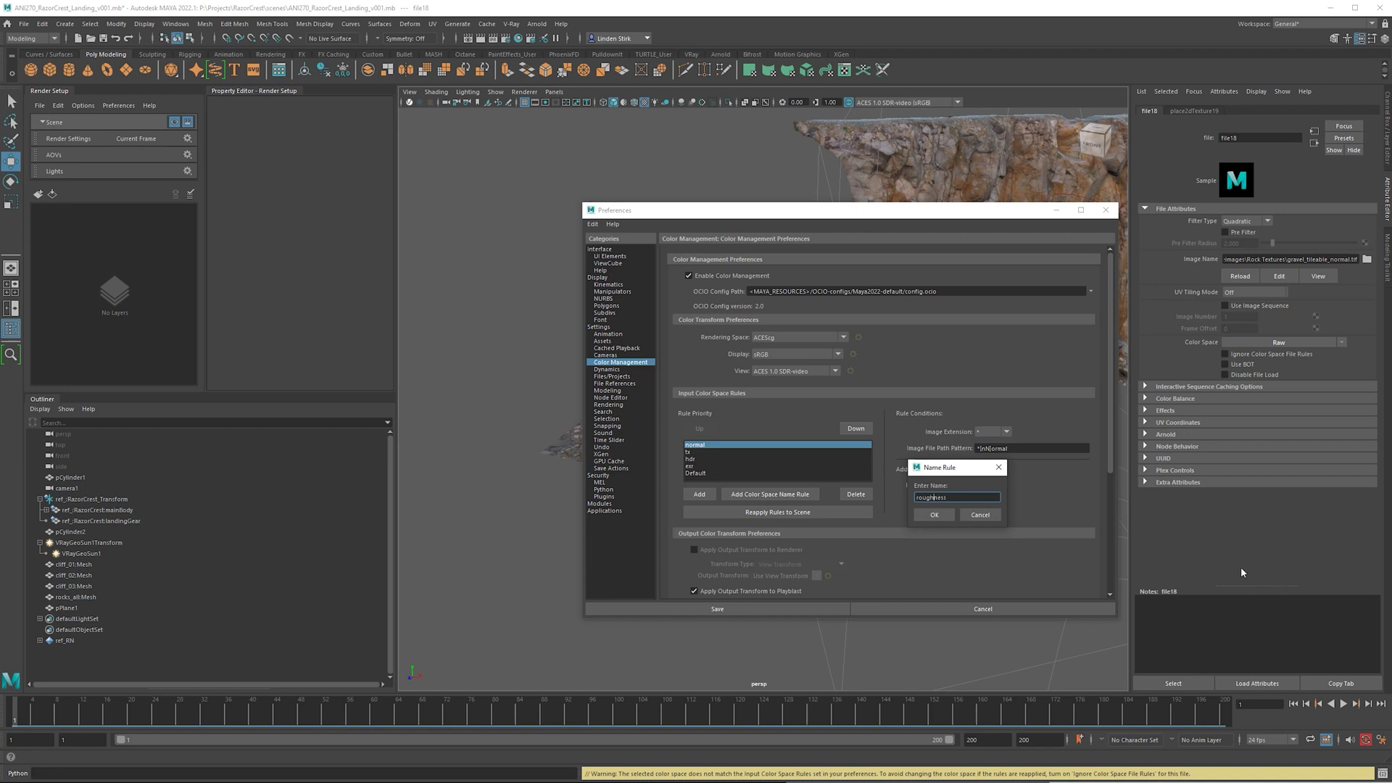
click(934, 514)
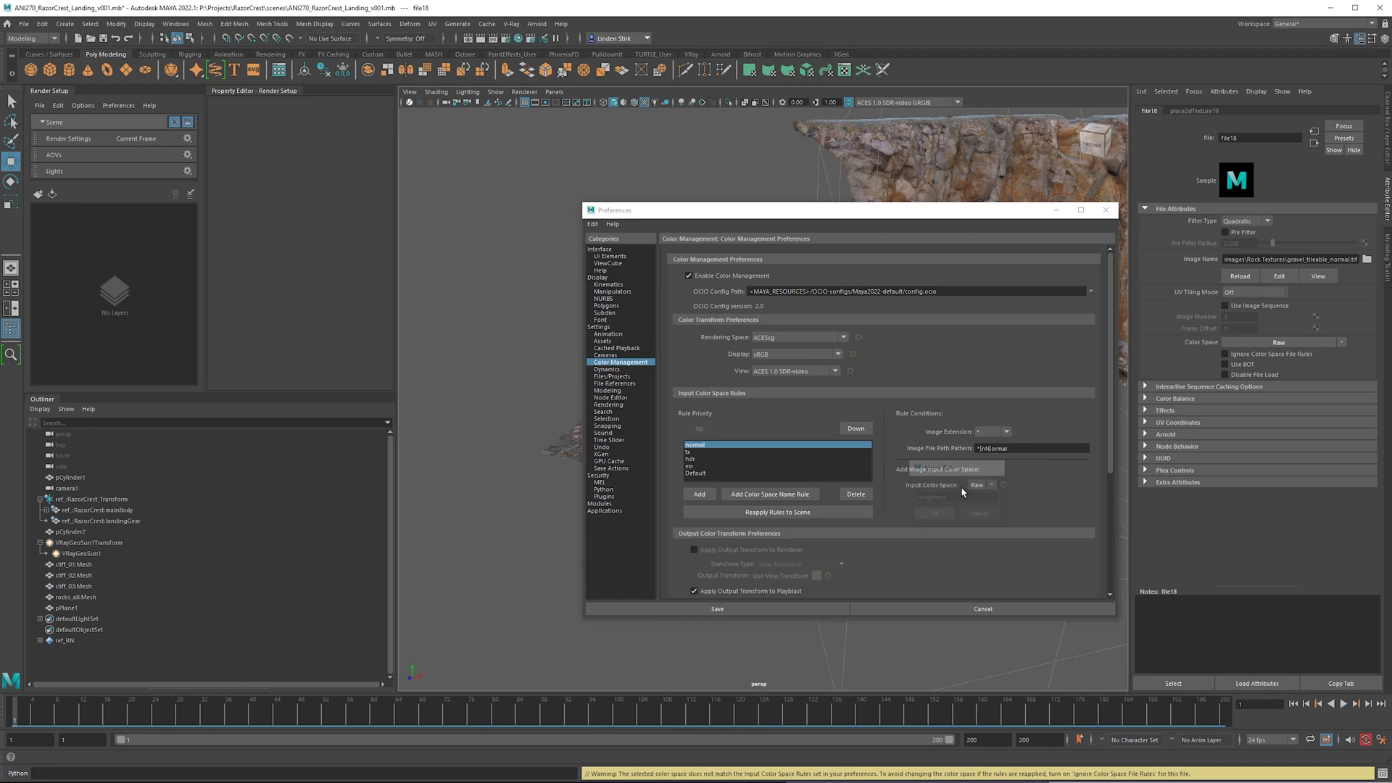
click(992, 431)
click(997, 447)
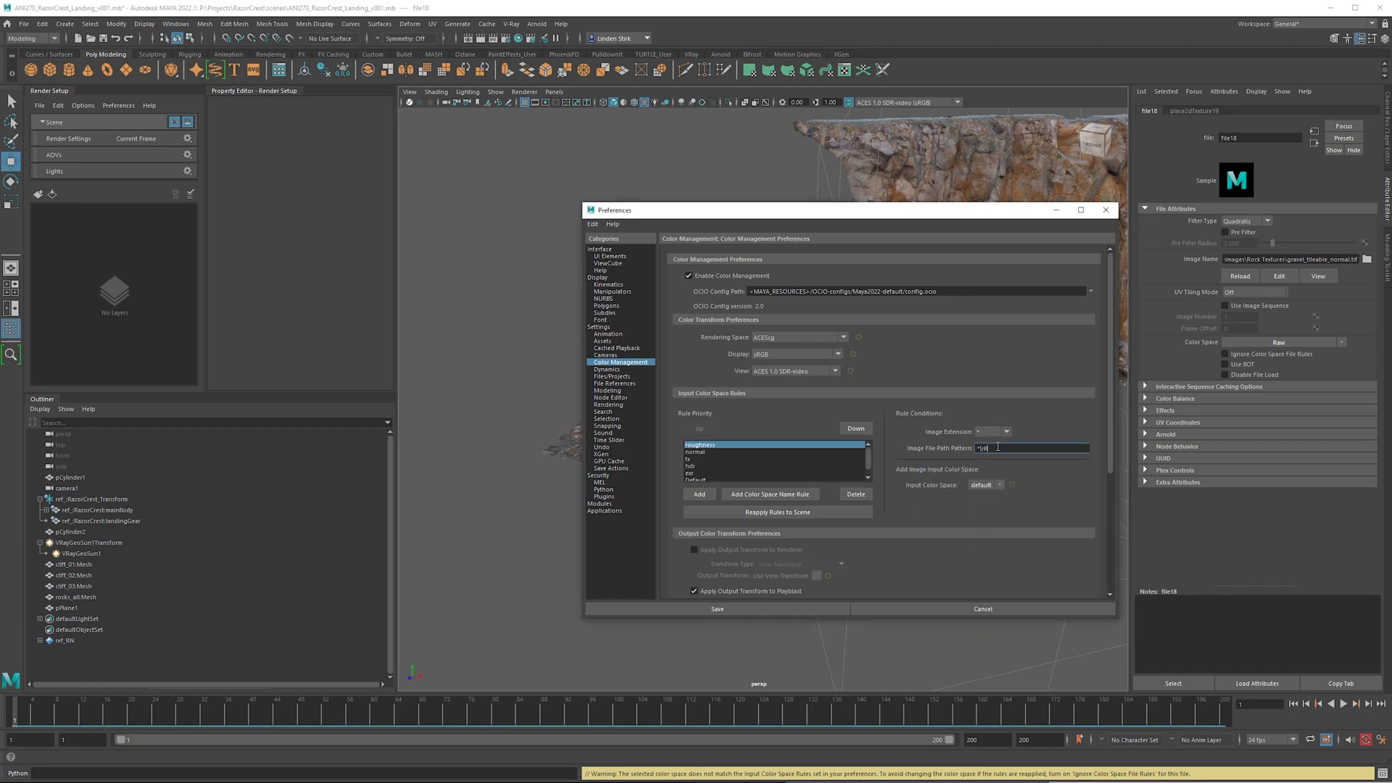
text(*[rR]oughness)
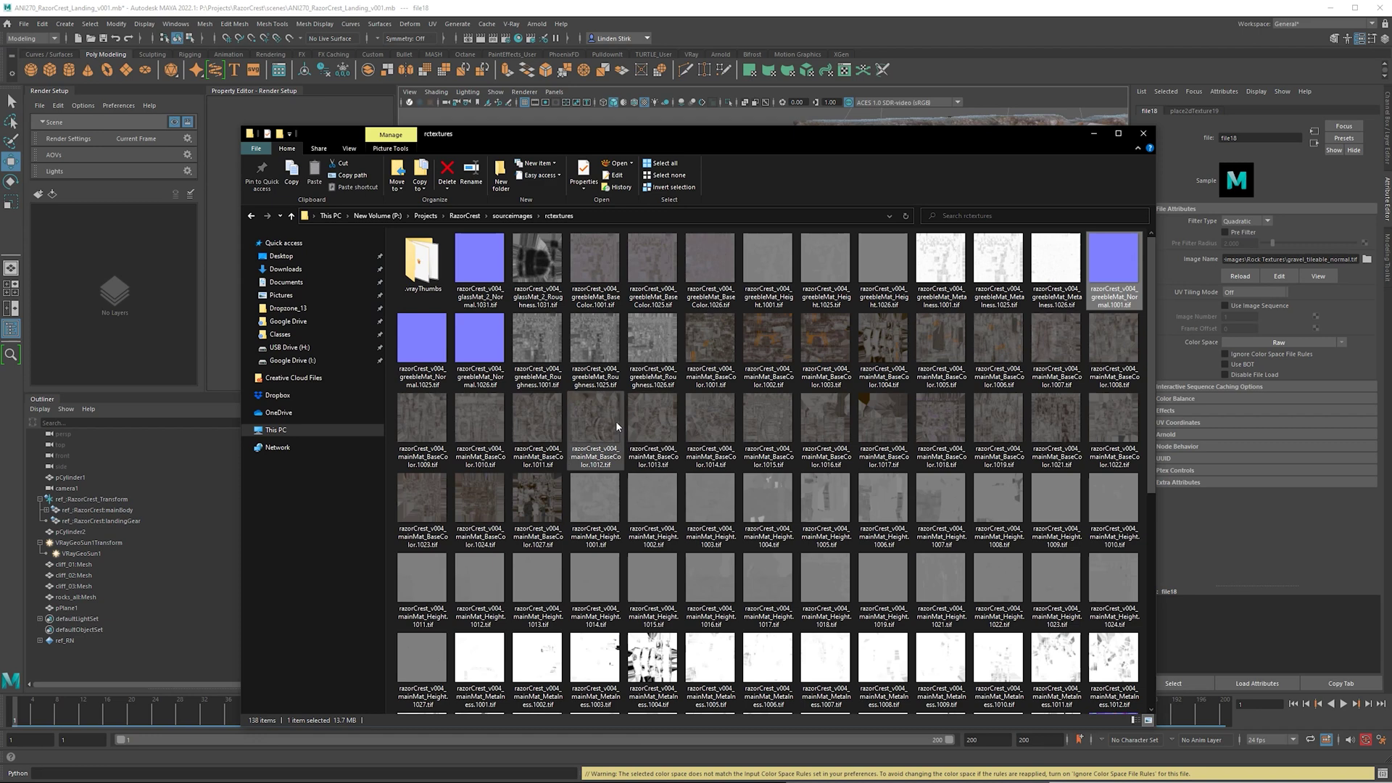
- Set the roughness rule's input color space to Raw and close the preferences
click(616, 420)
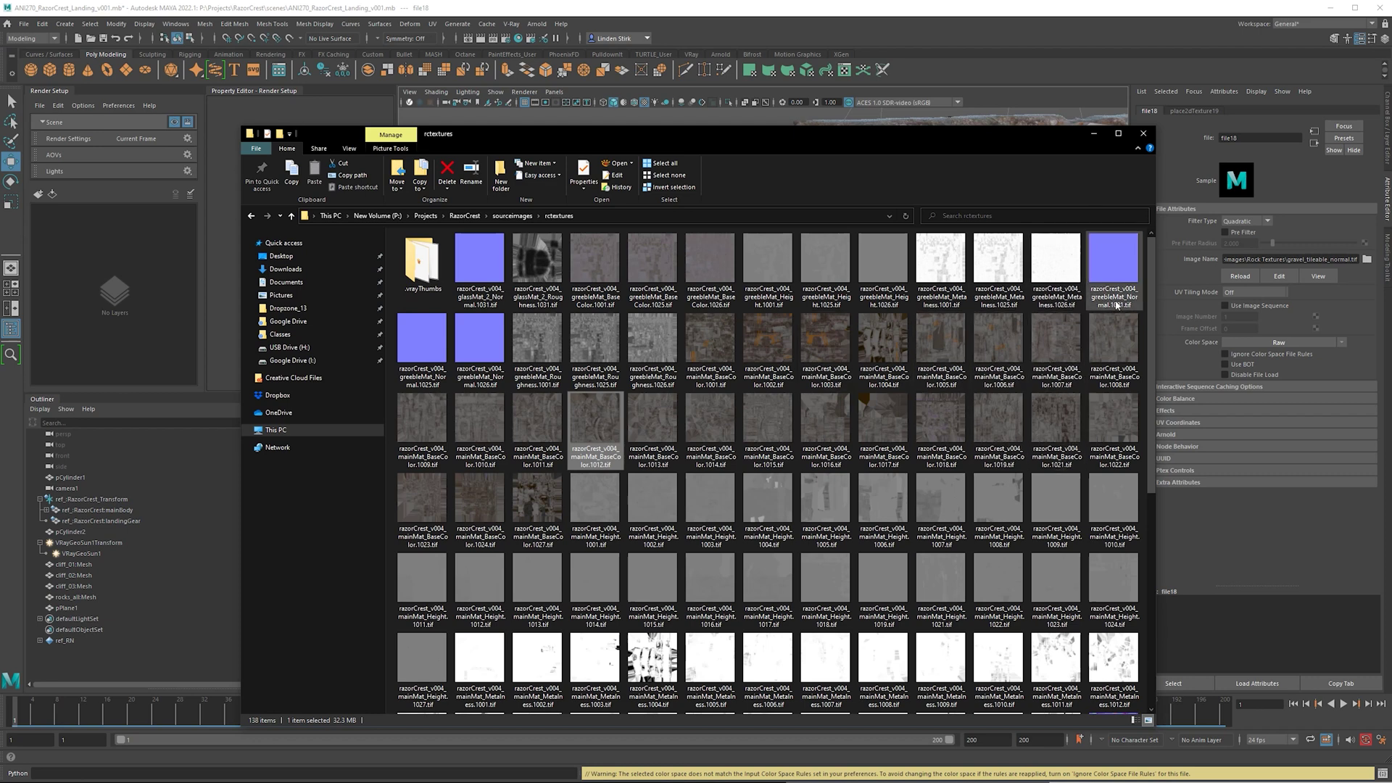
click(1095, 133)
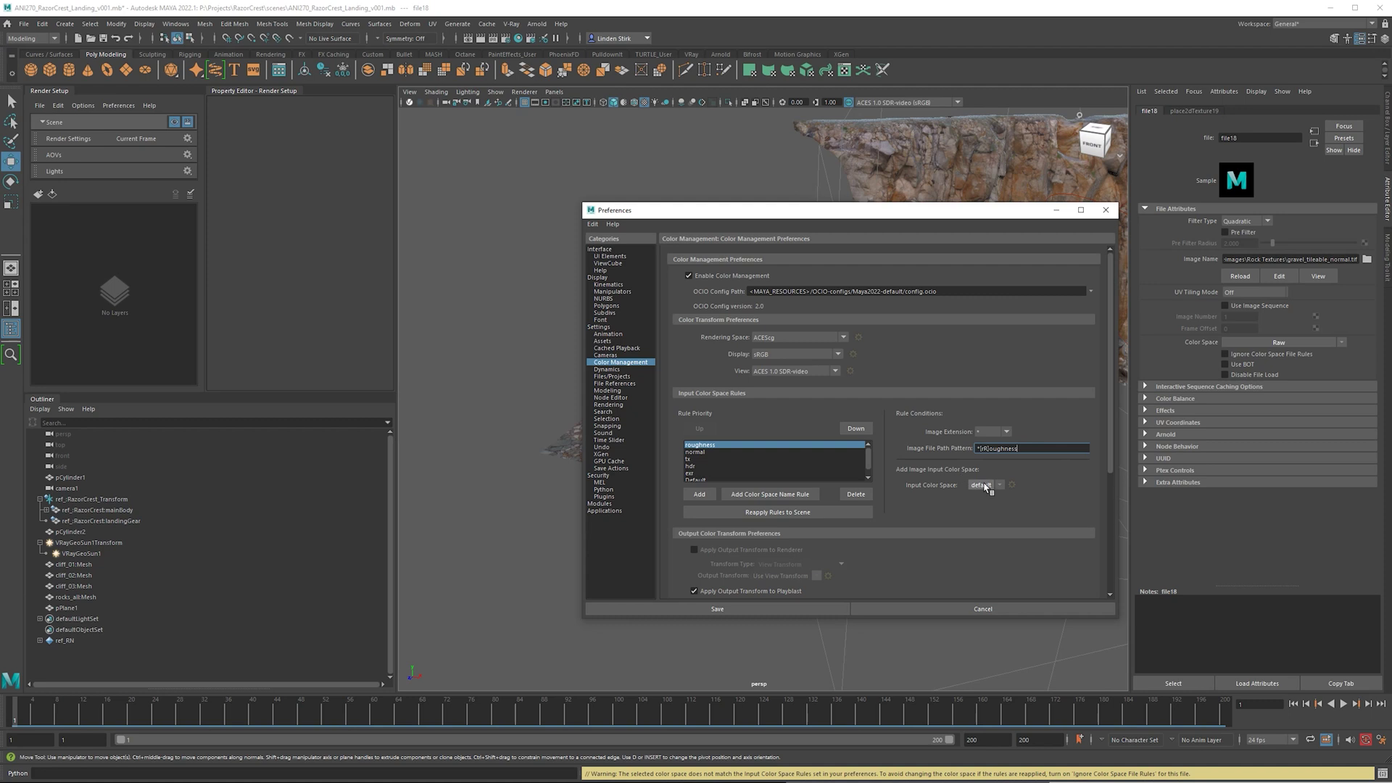
click(986, 487)
mouse_move(1022, 517)
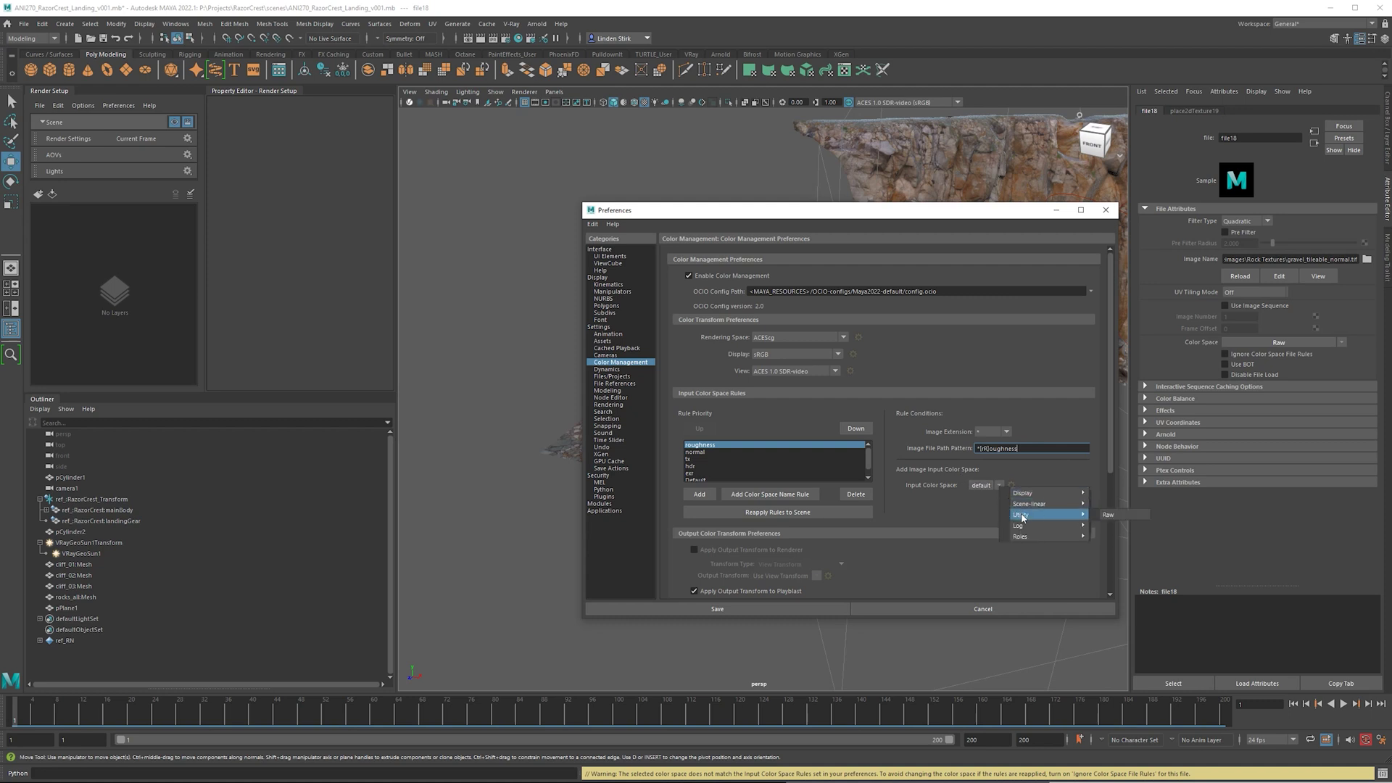
click(1122, 515)
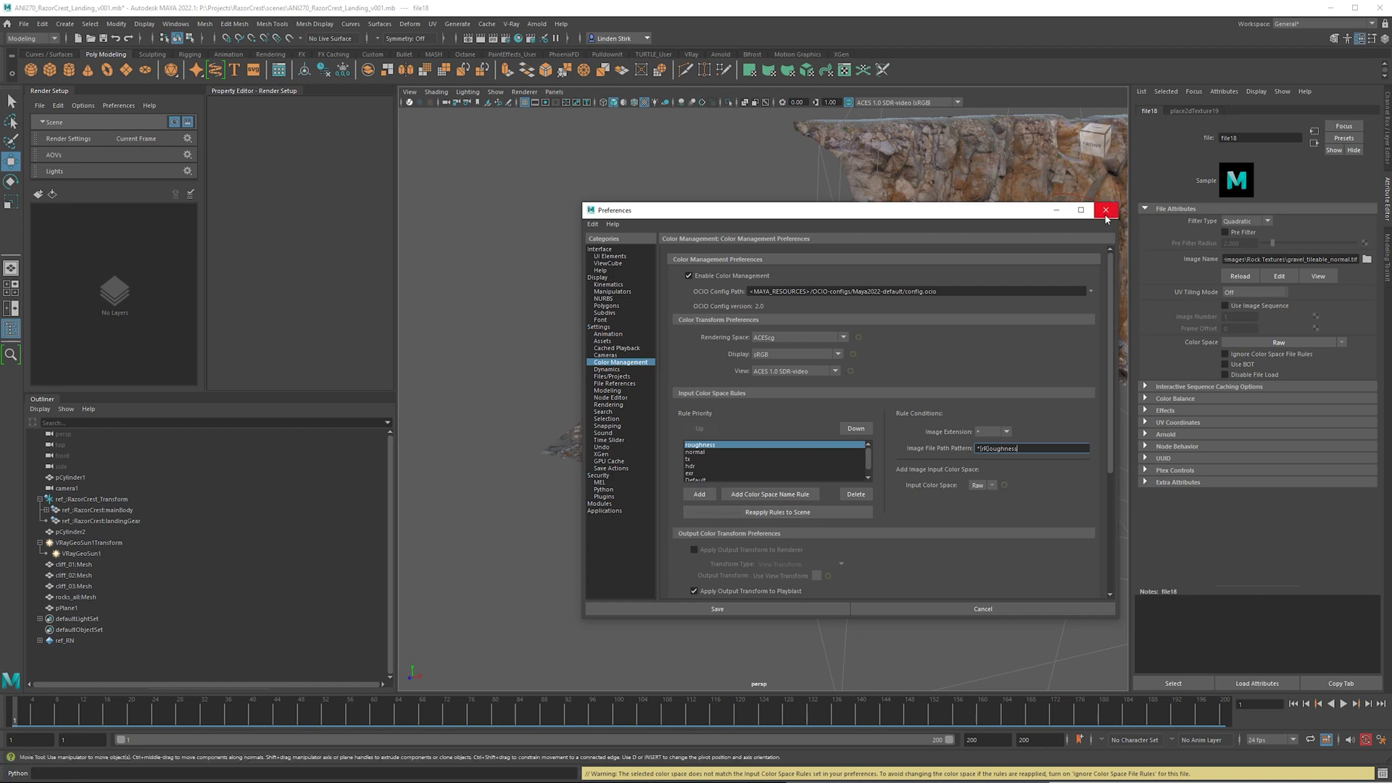
click(1105, 210)
- Test the roughness rule by setting the color space of Gravel_mat's reflection roughness texture to sRGB and reloading the image
click(738, 421)
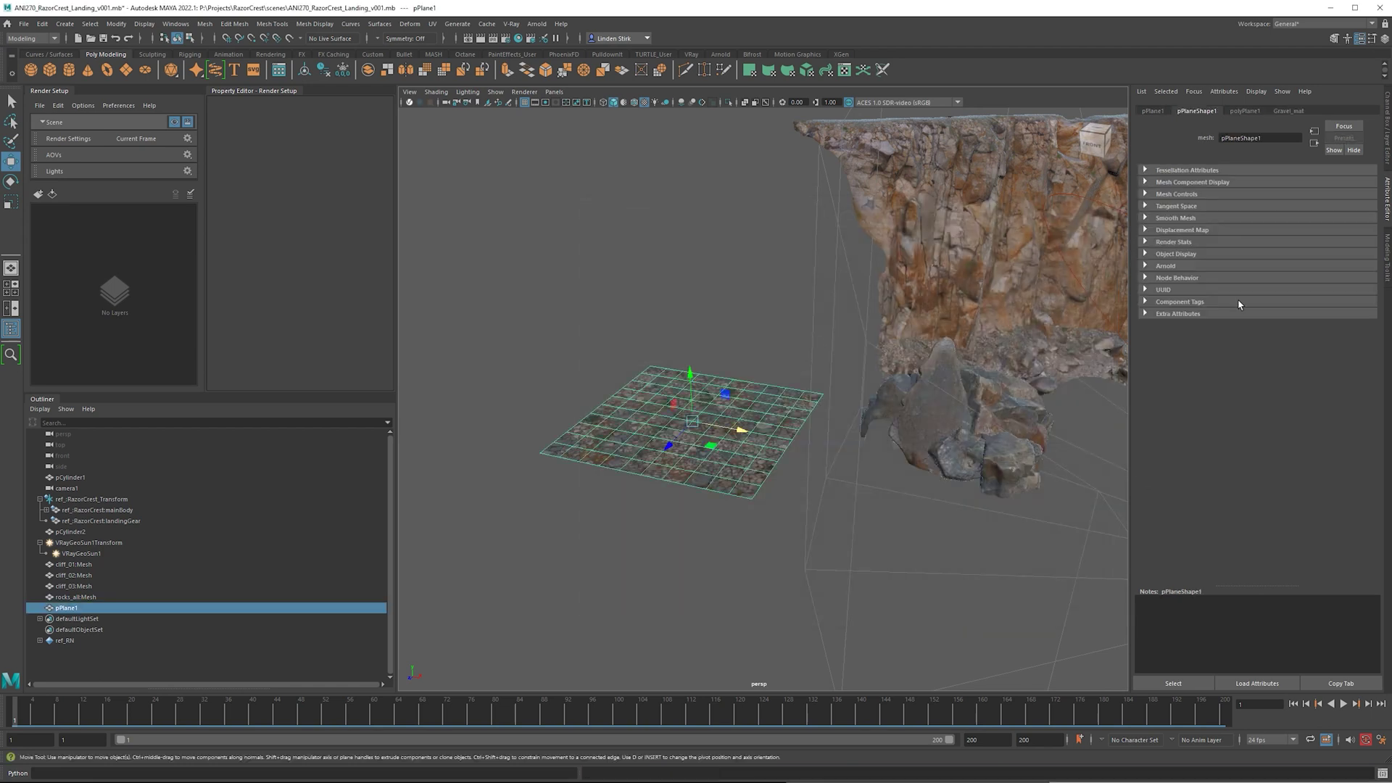
click(1295, 112)
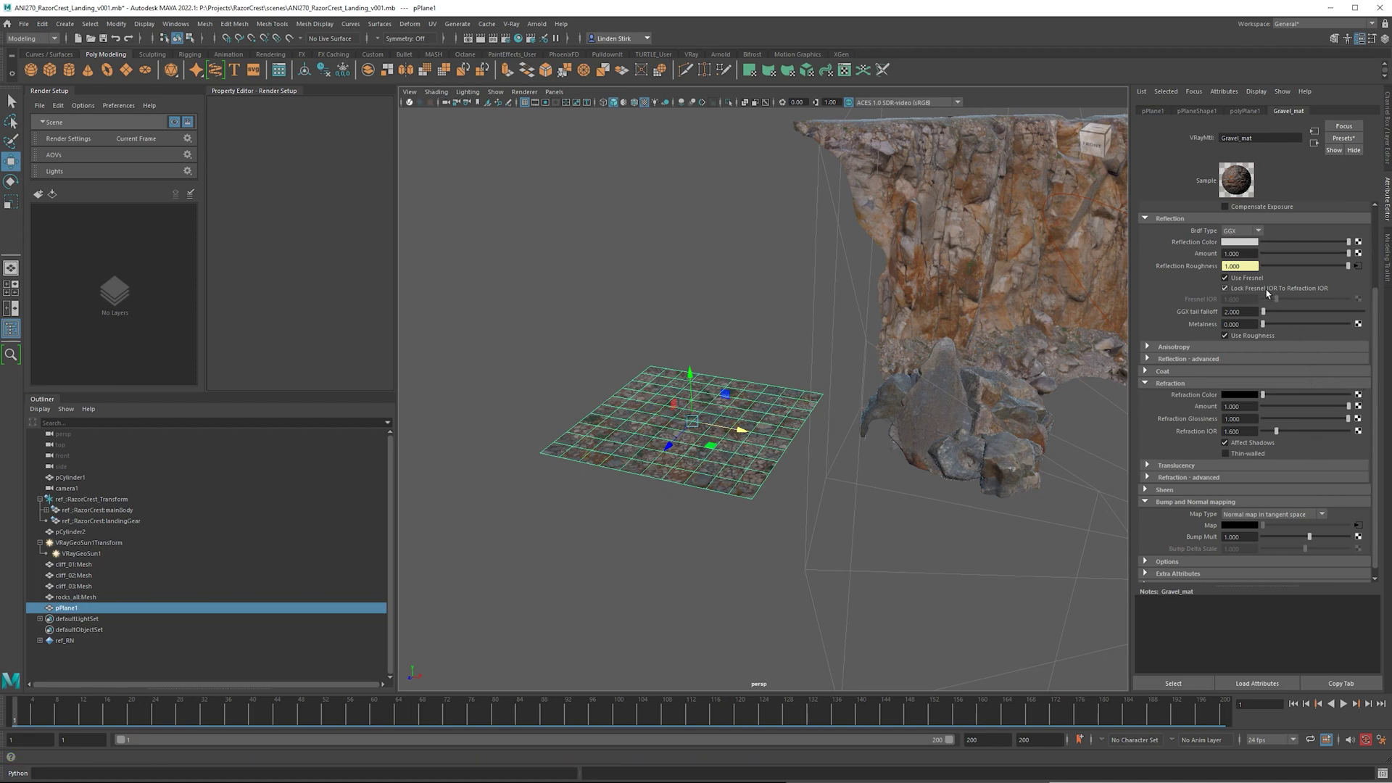
click(1358, 266)
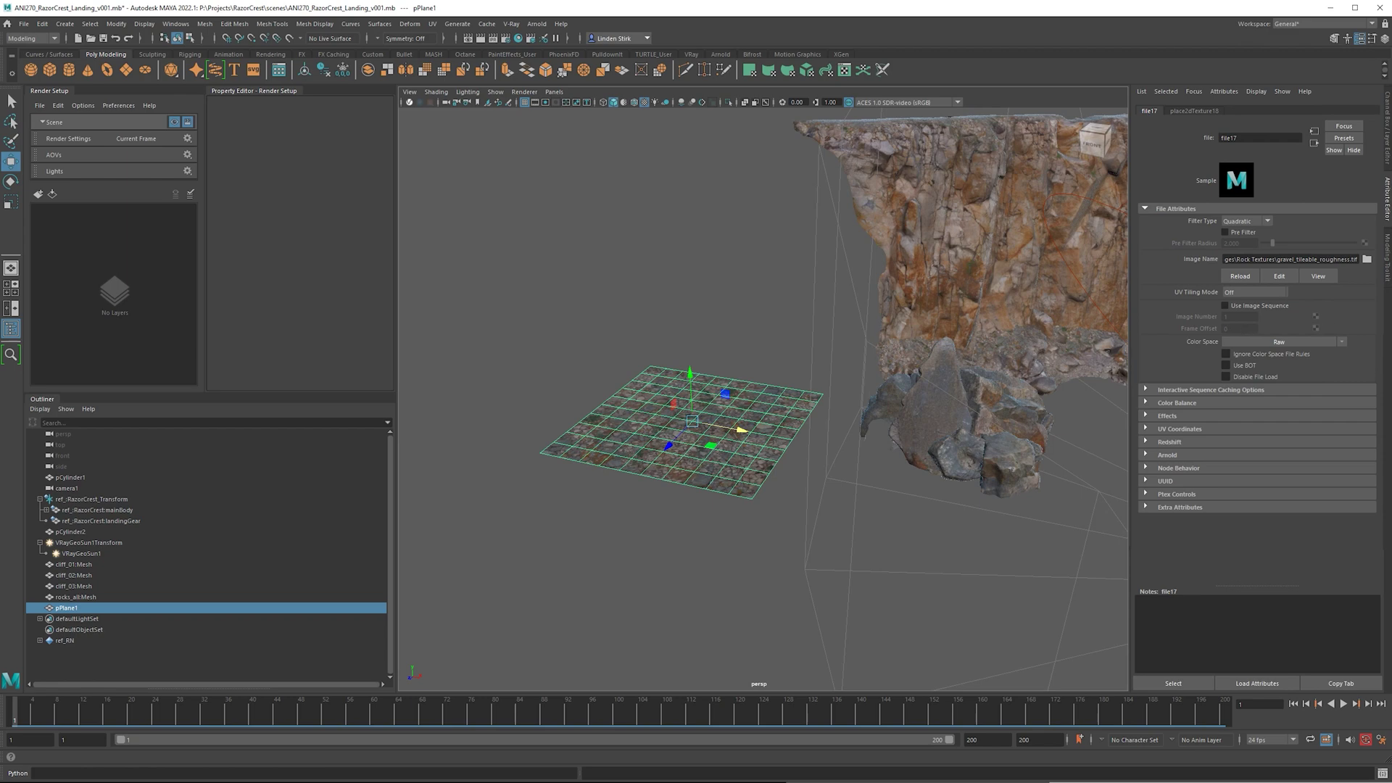
click(1342, 341)
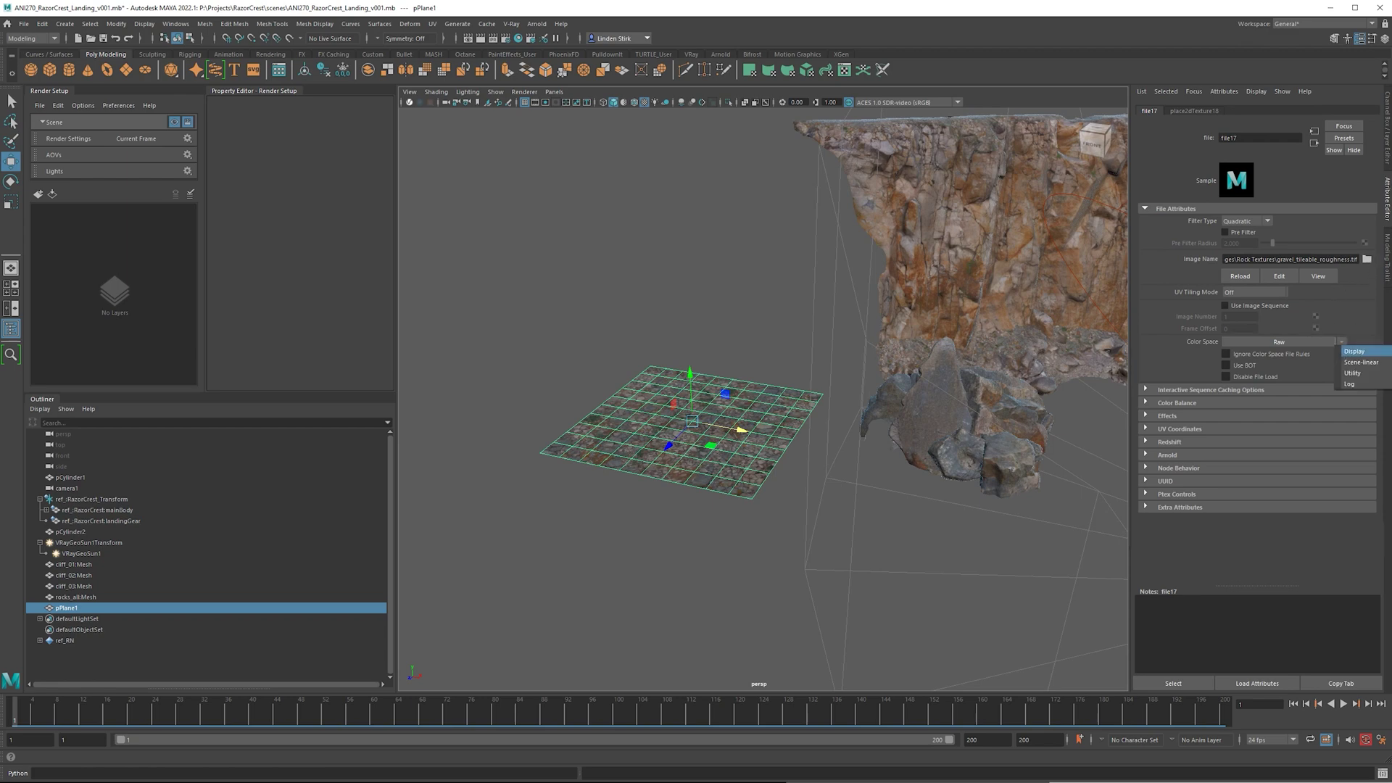
click(1352, 350)
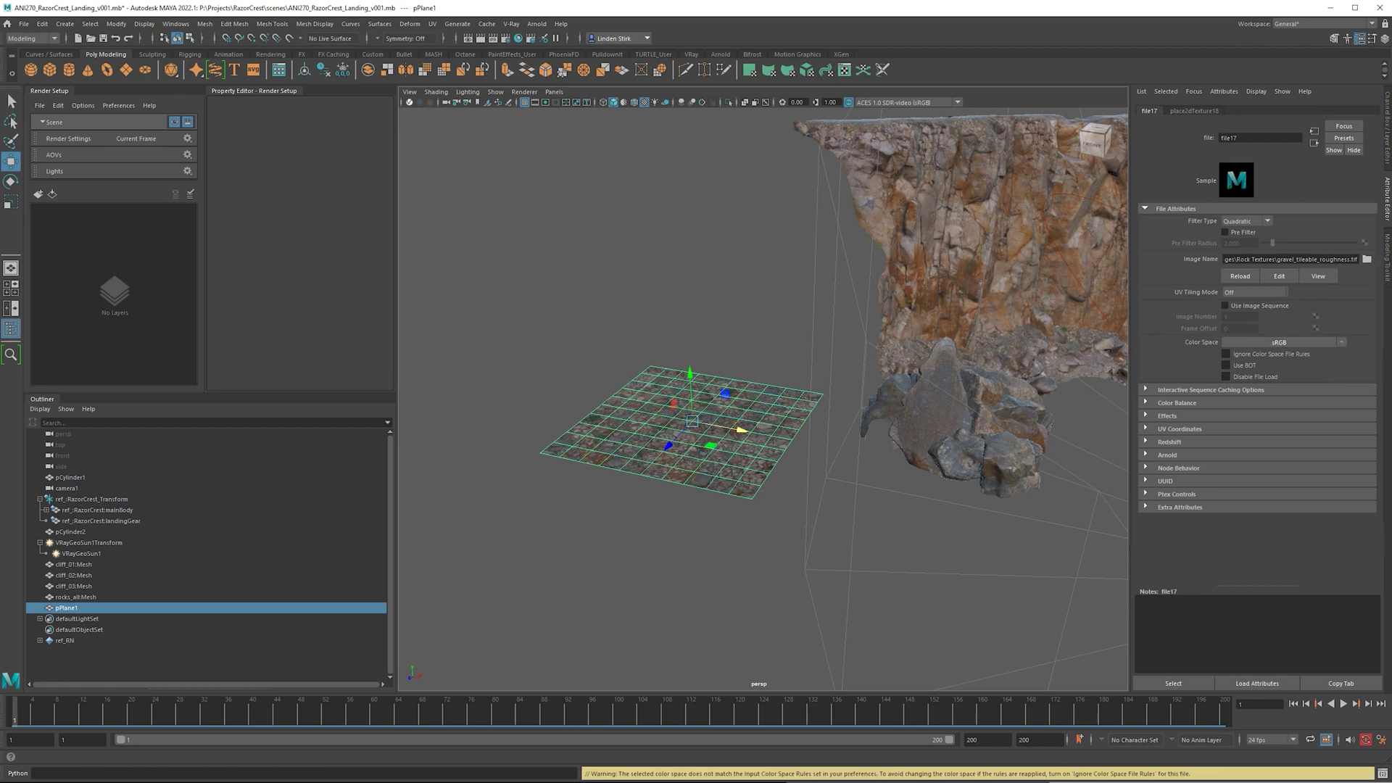
click(1239, 276)
- Move the gravel plane beneath the landing pad and scale it up to cover the ground out to the cliffs
click(756, 541)
scroll(754, 500, down, 5)
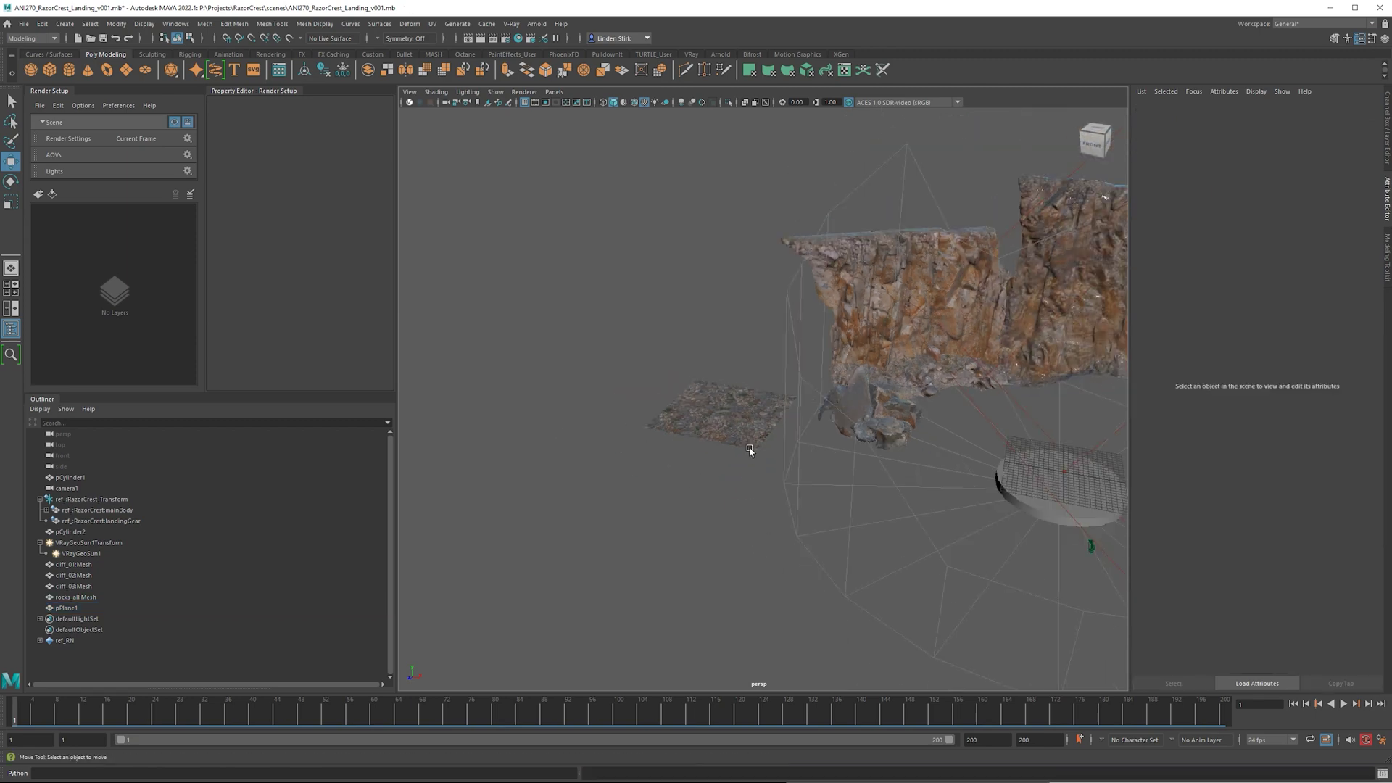
click(748, 440)
alt+middle_drag(772, 426, 605, 417)
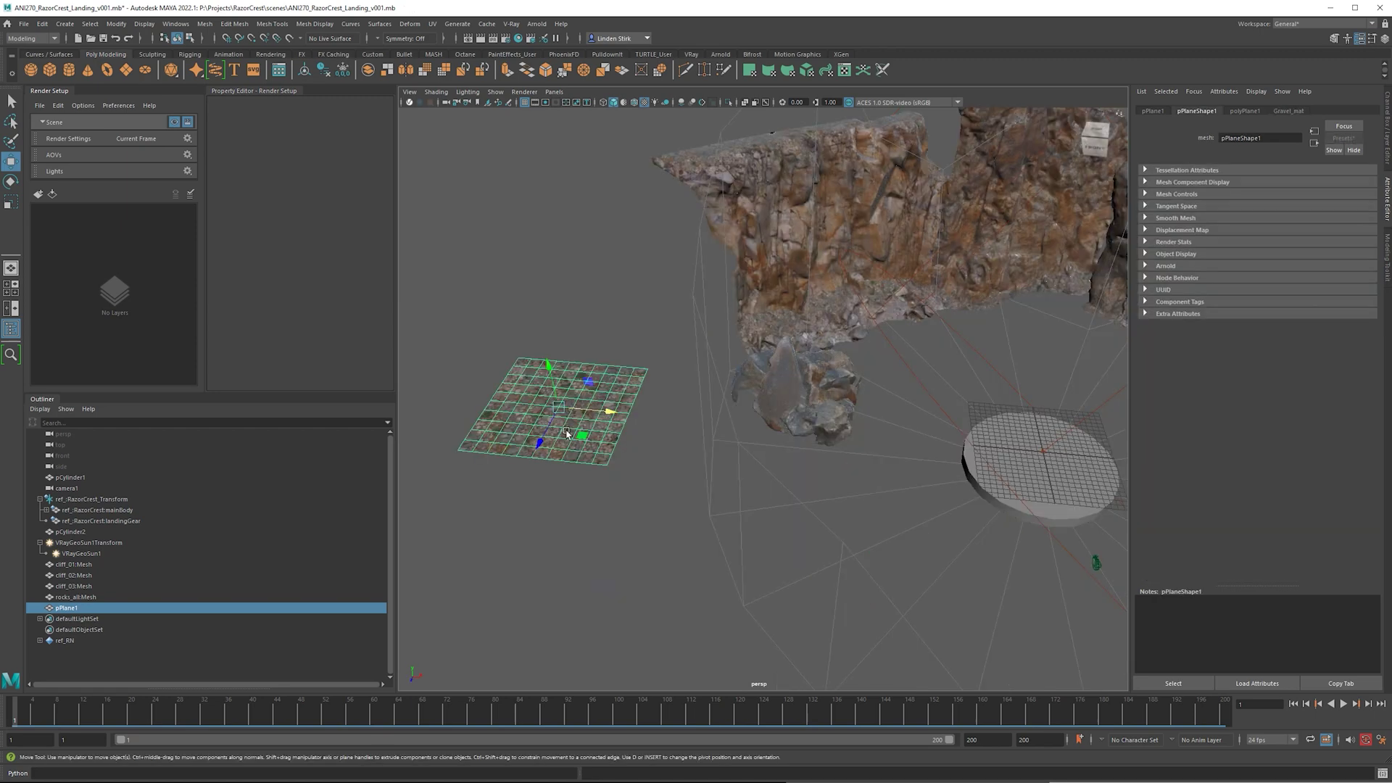
click(566, 433)
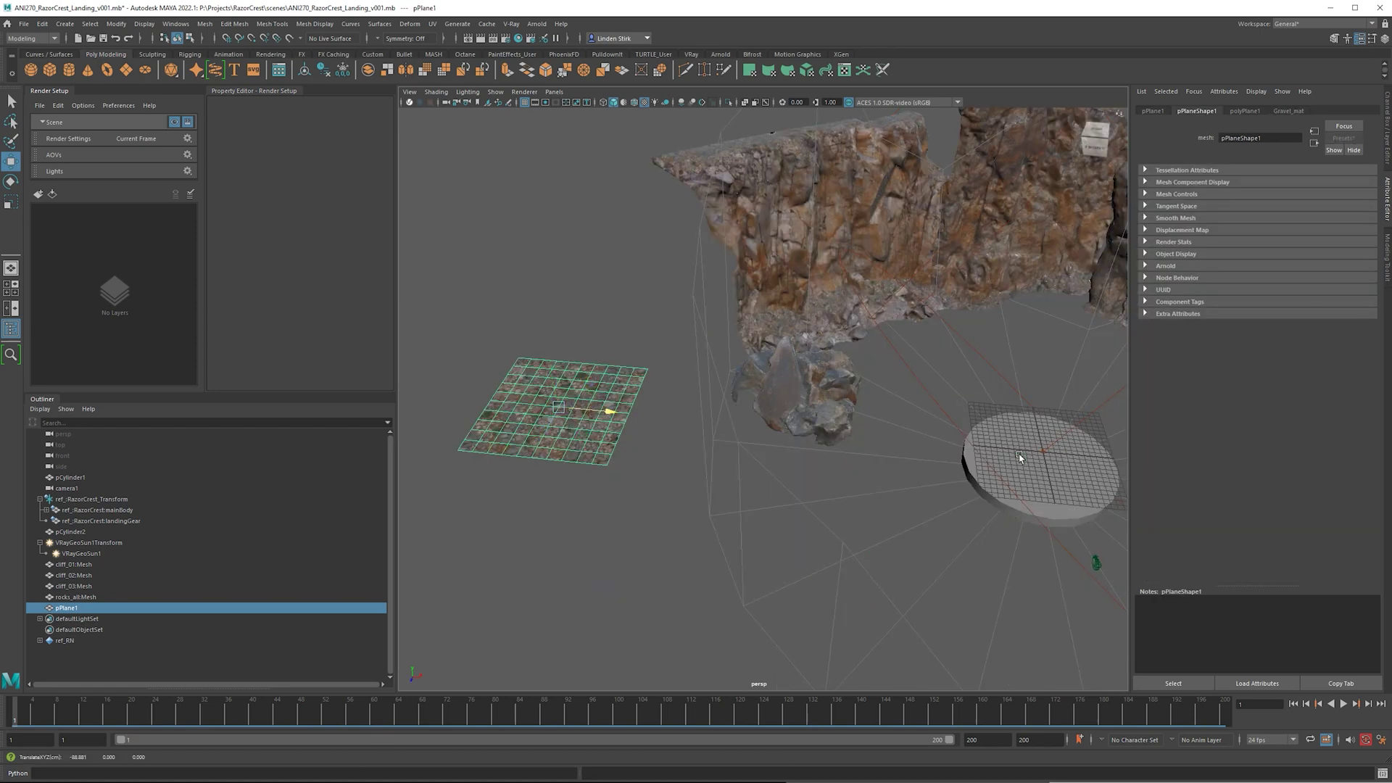
key(f)
key(r)
drag(766, 399, 793, 434)
key(w)
scroll(793, 435, up, 5)
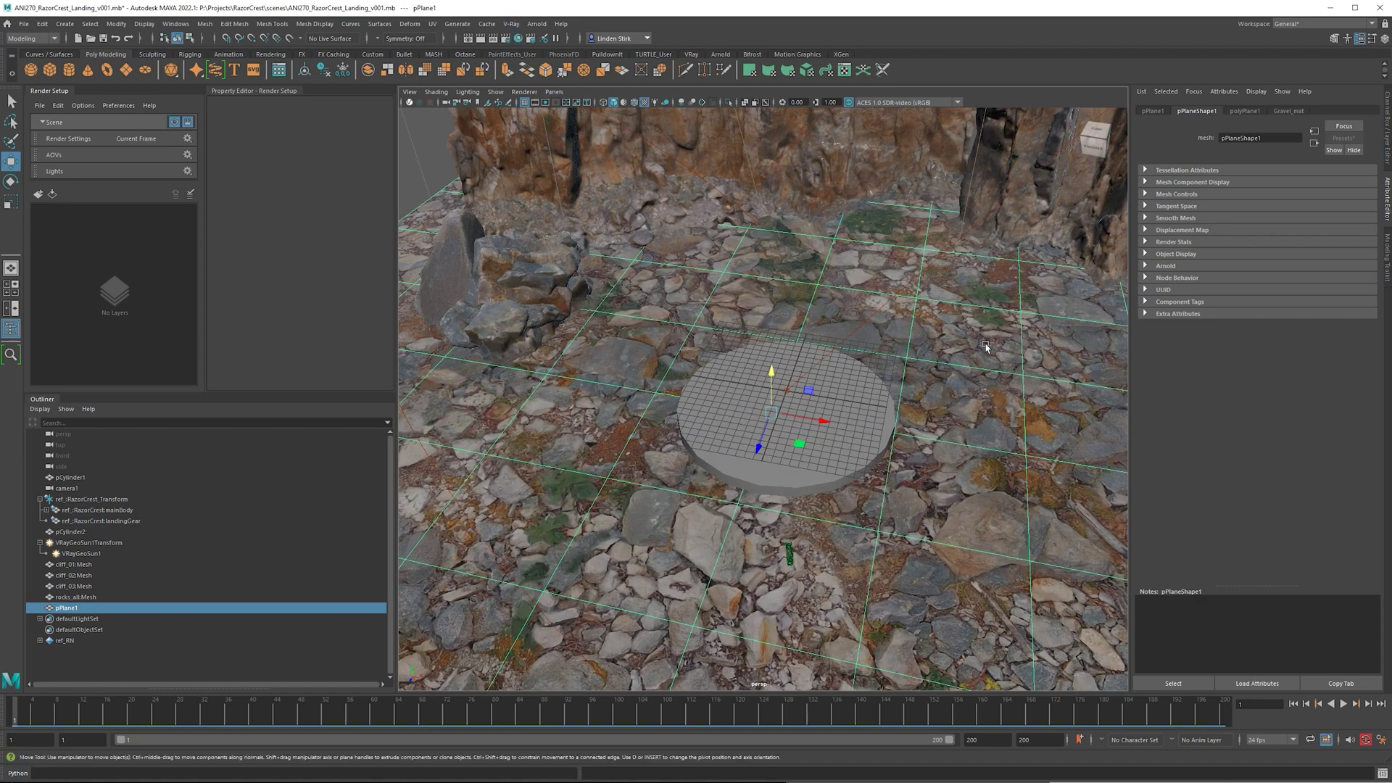
- Open the Hypershade and graph the full shading network of Gravel_mat
click(517, 39)
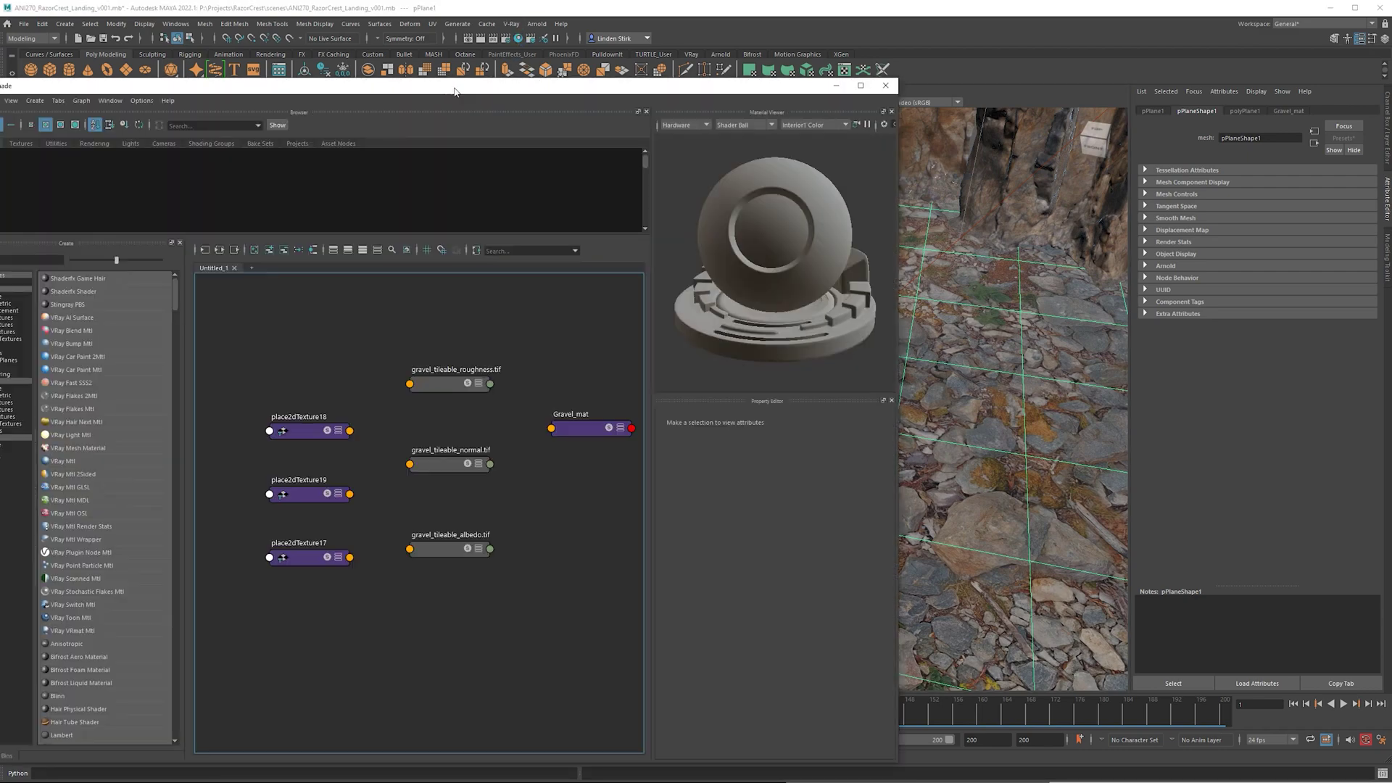
drag(455, 84, 539, 78)
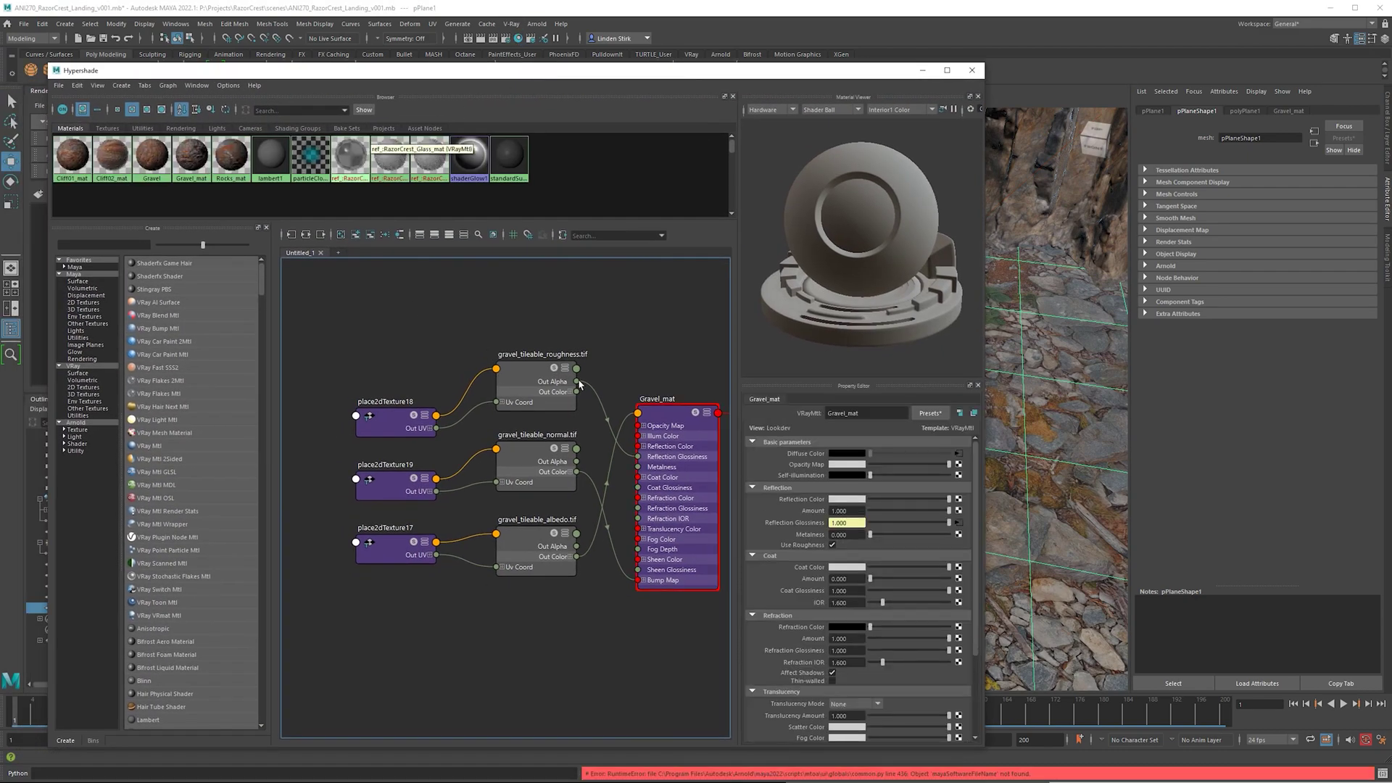
click(183, 160)
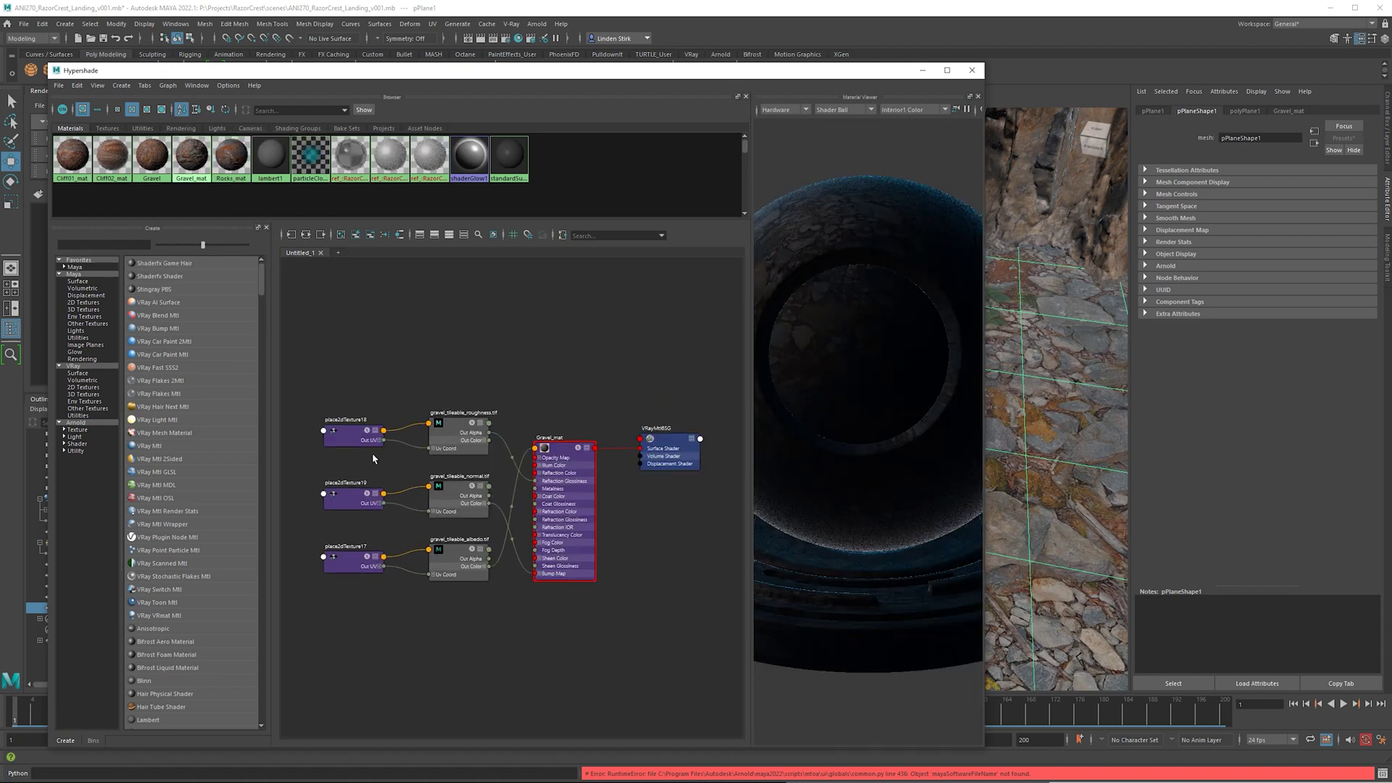
scroll(456, 435, up, 2)
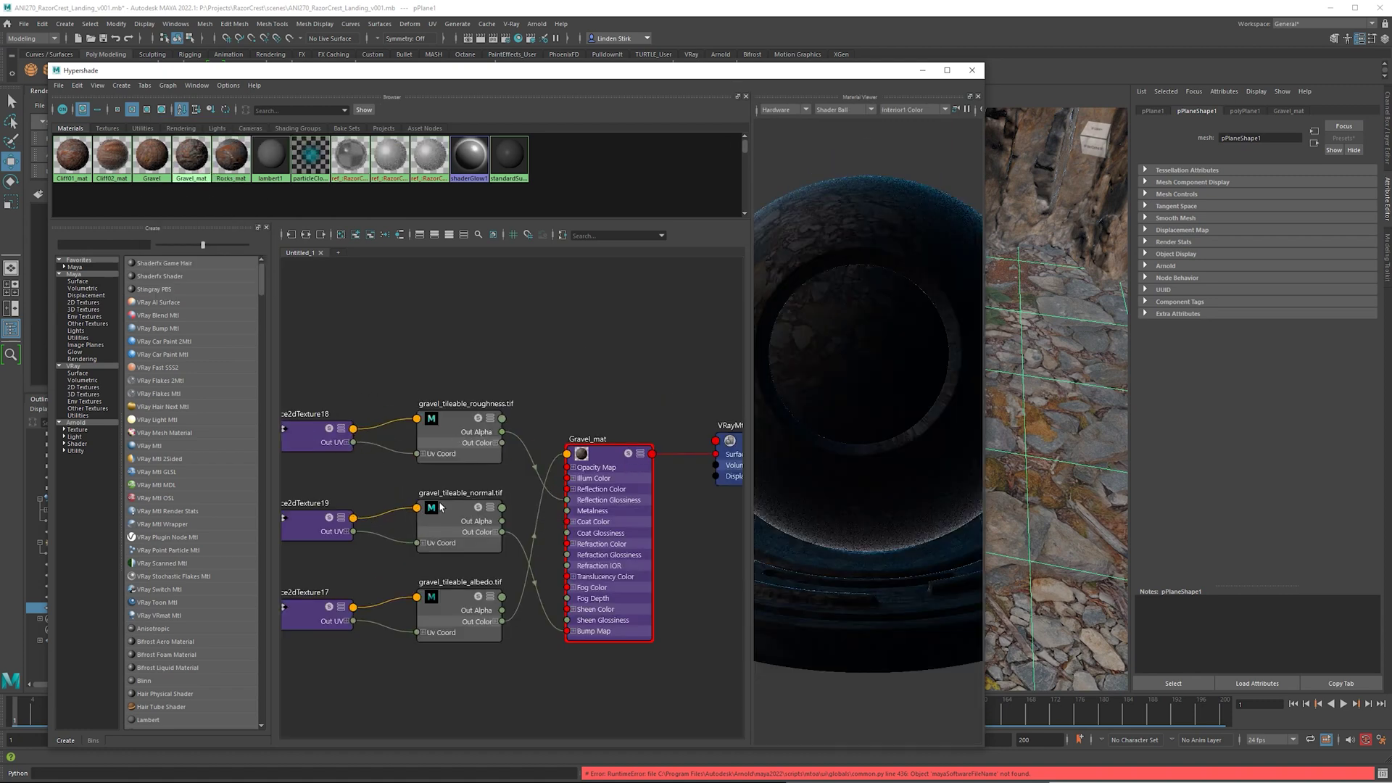
alt+middle_drag(476, 603, 530, 581)
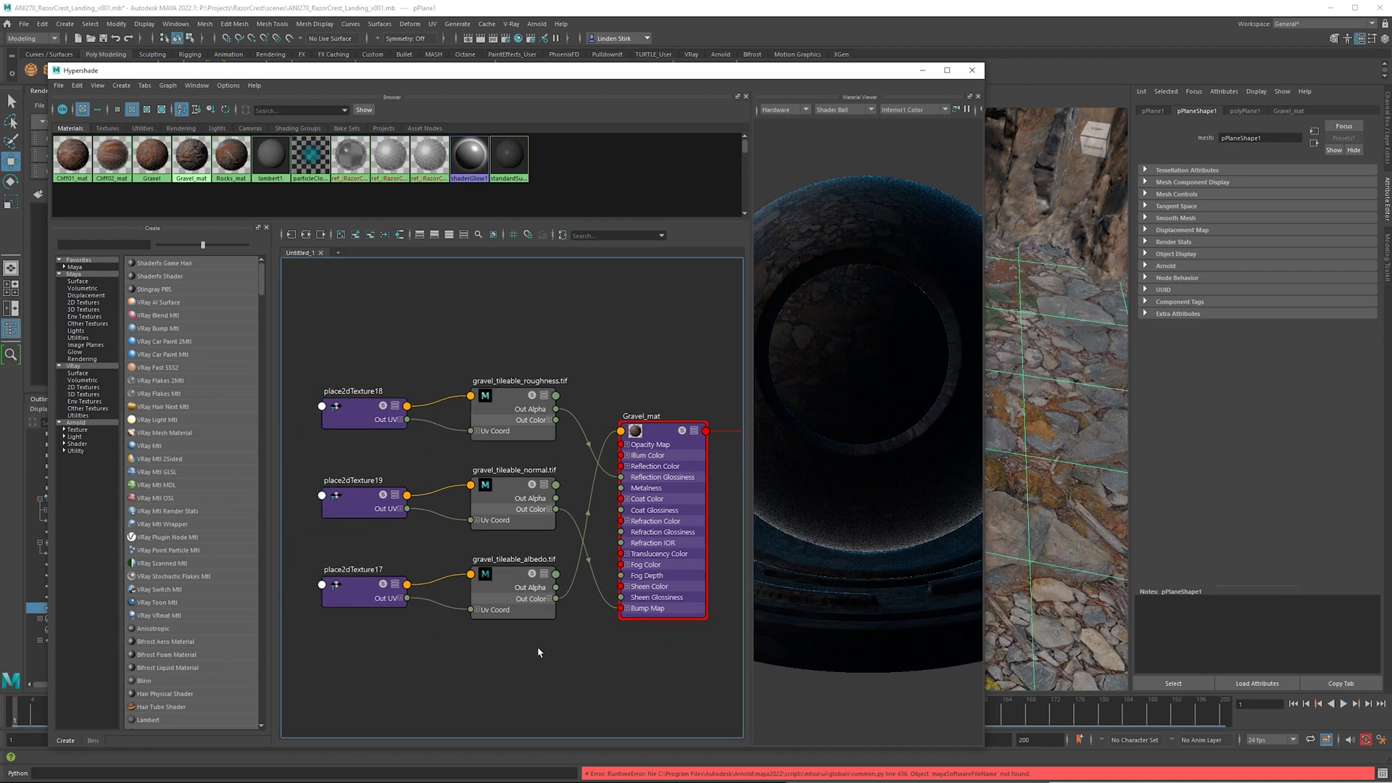
- Rearrange the gravel texture and placement nodes in the order albedo, roughness, normal beside Gravel_mat
drag(539, 654, 401, 319)
click(675, 373)
drag(502, 558, 347, 404)
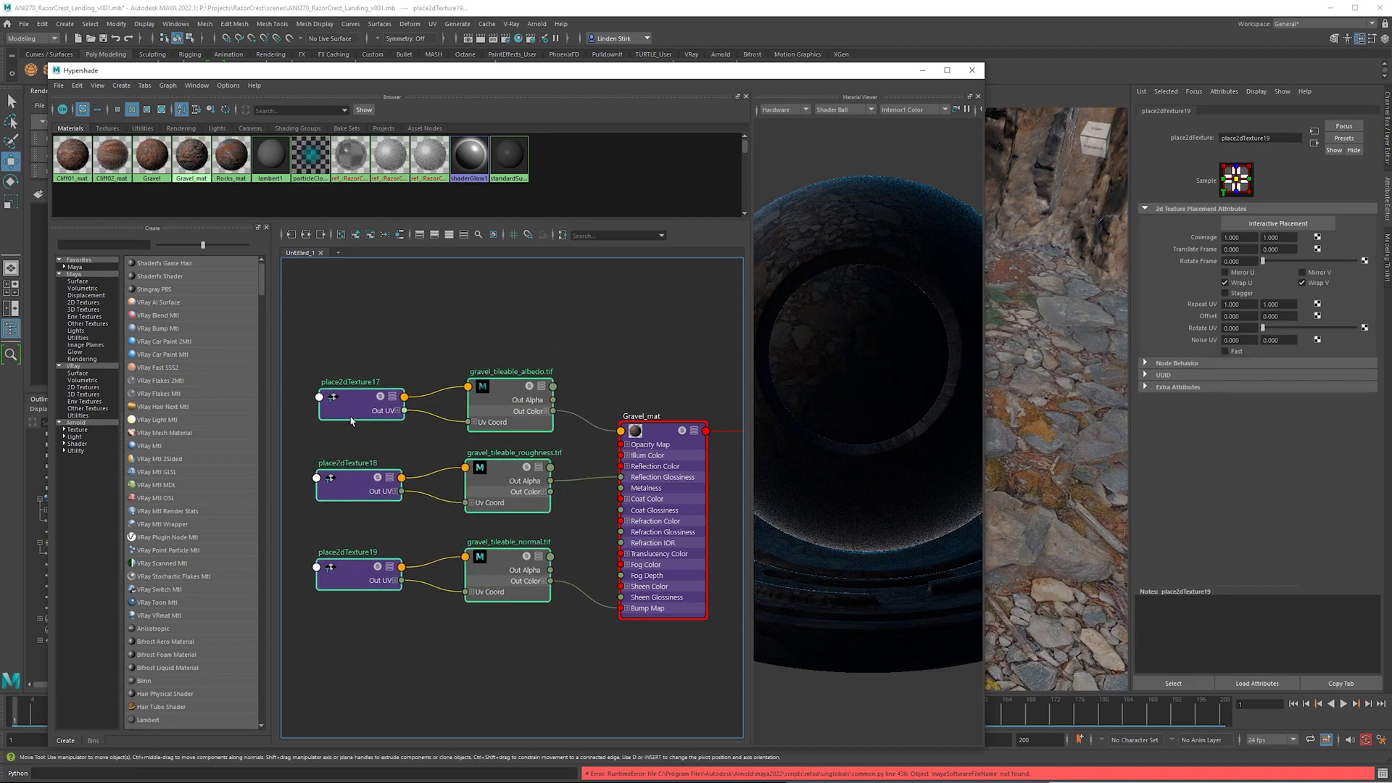
click(606, 431)
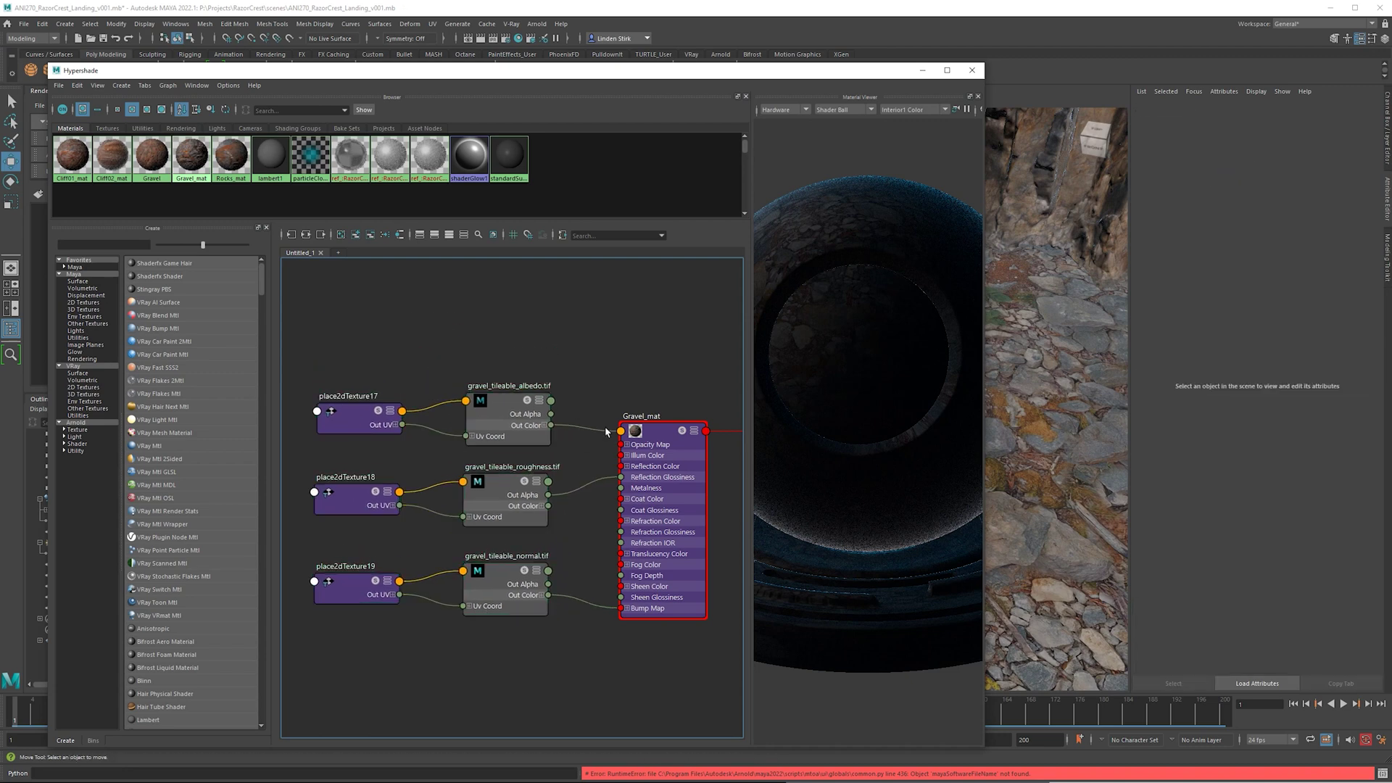
- Set Repeat UV to 4 by 4 on place2dTexture17, the placement node of the gravel albedo texture
click(352, 416)
click(351, 497)
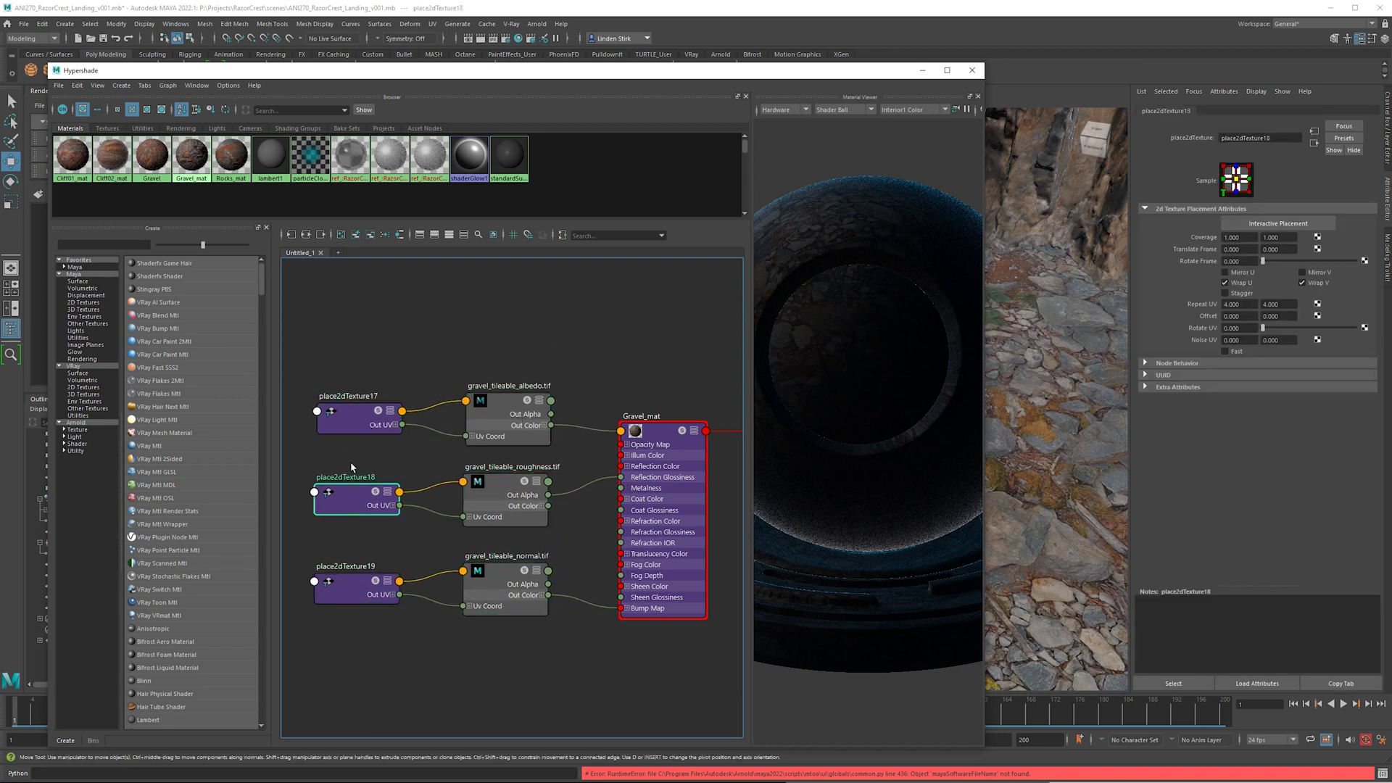
click(380, 415)
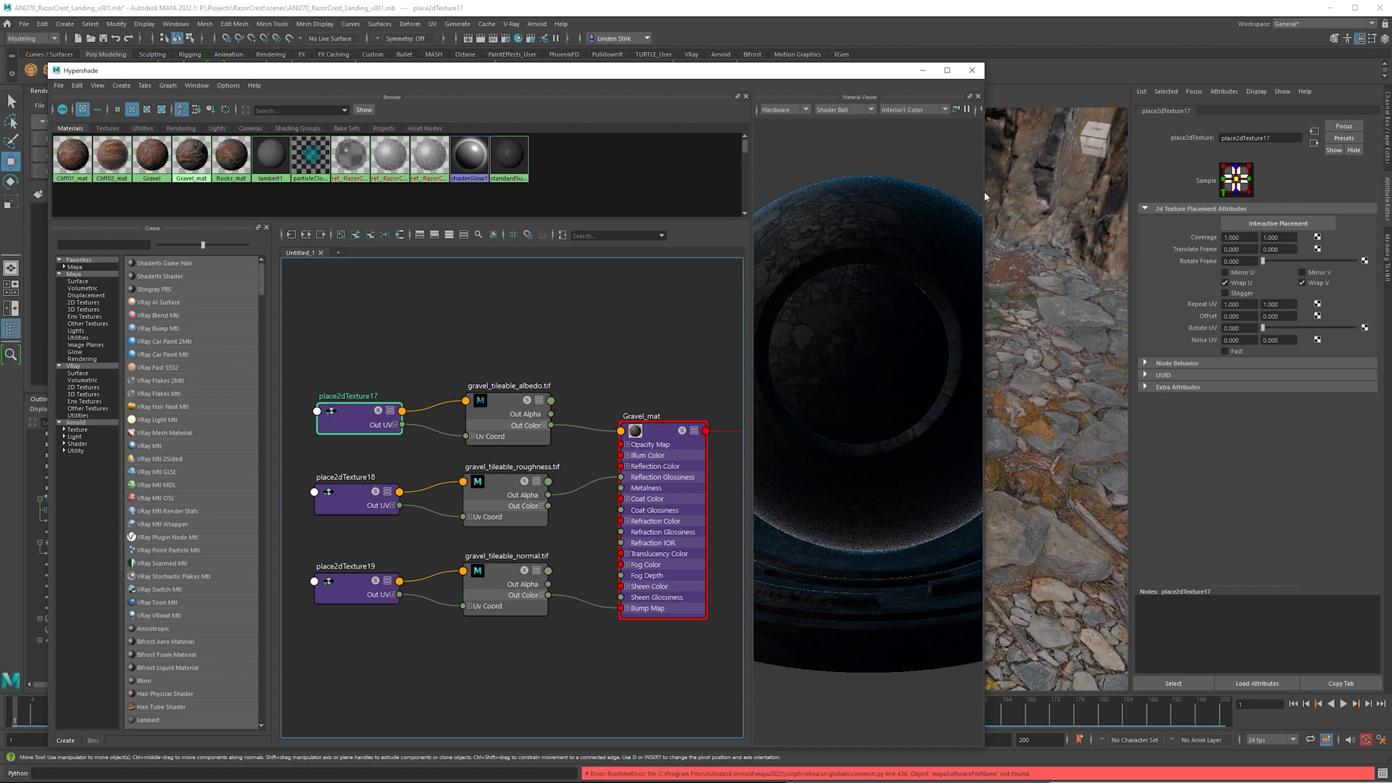
drag(987, 193, 827, 193)
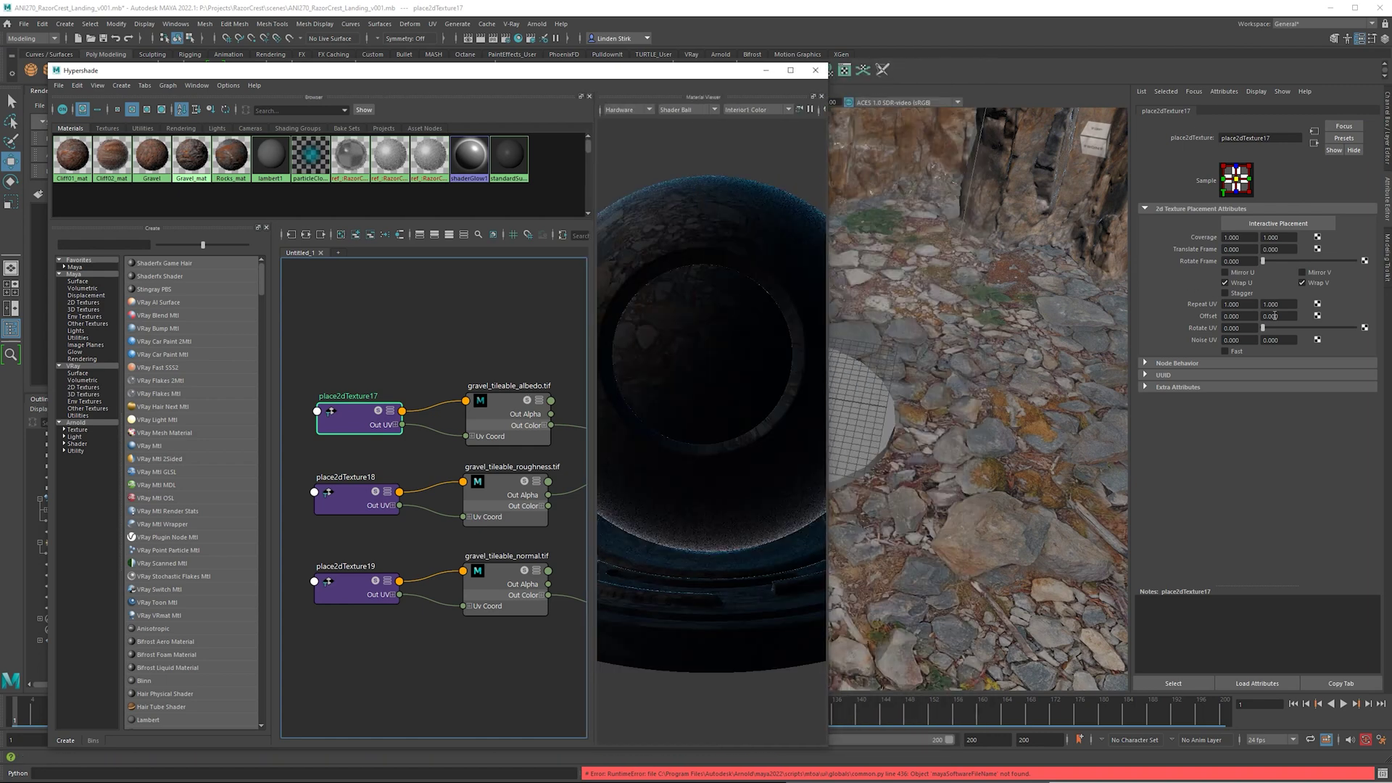
click(1239, 304)
text(4)
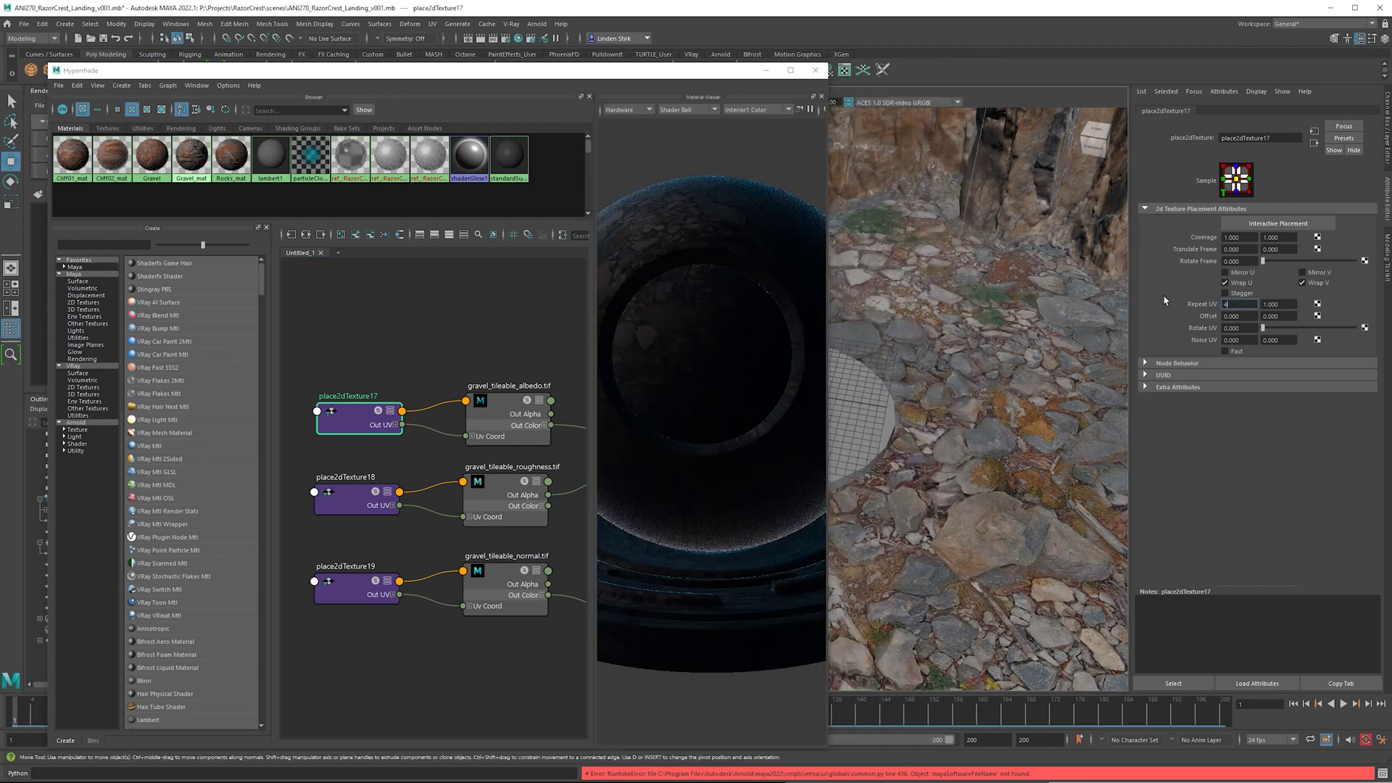
key(Tab)
text(4)
key(Return)
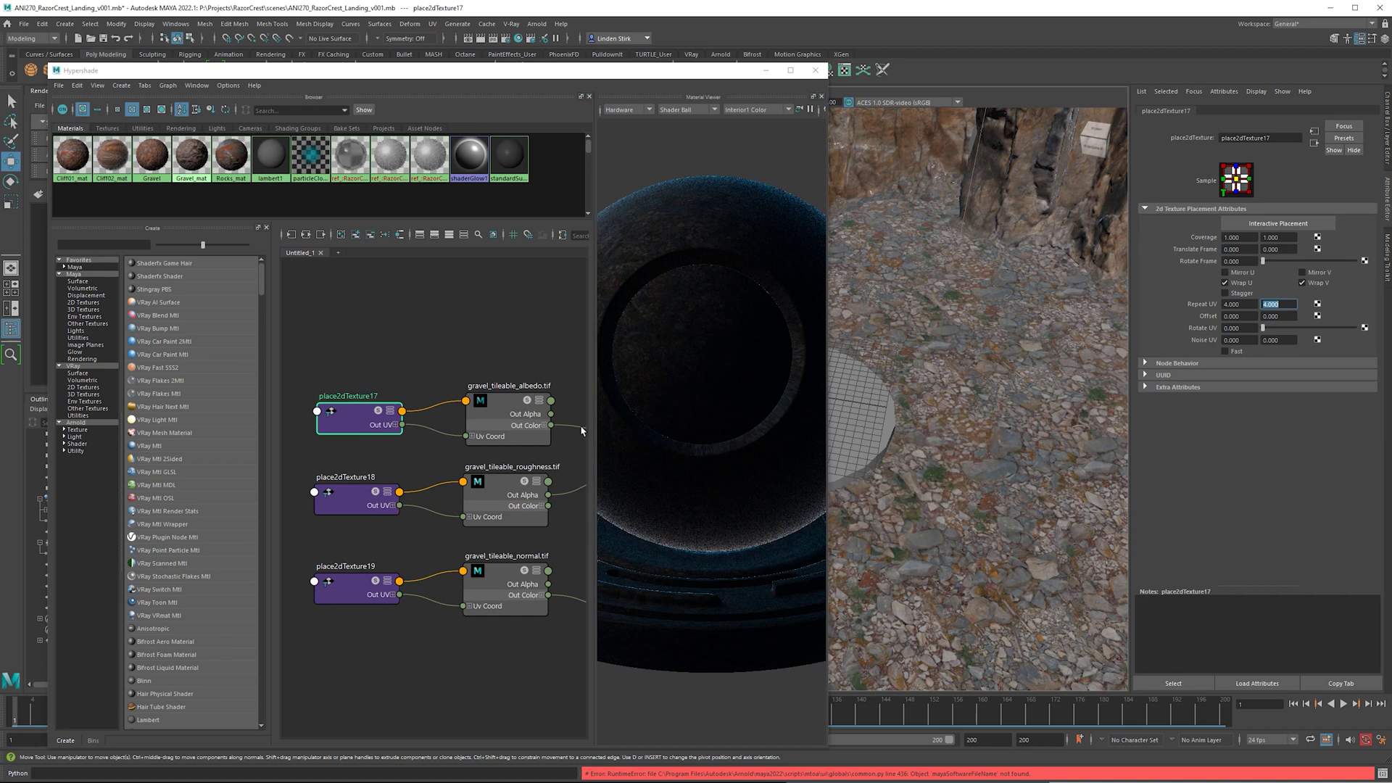
- Compare the Repeat UV values on the placement nodes of the gravel roughness and normal textures
click(367, 508)
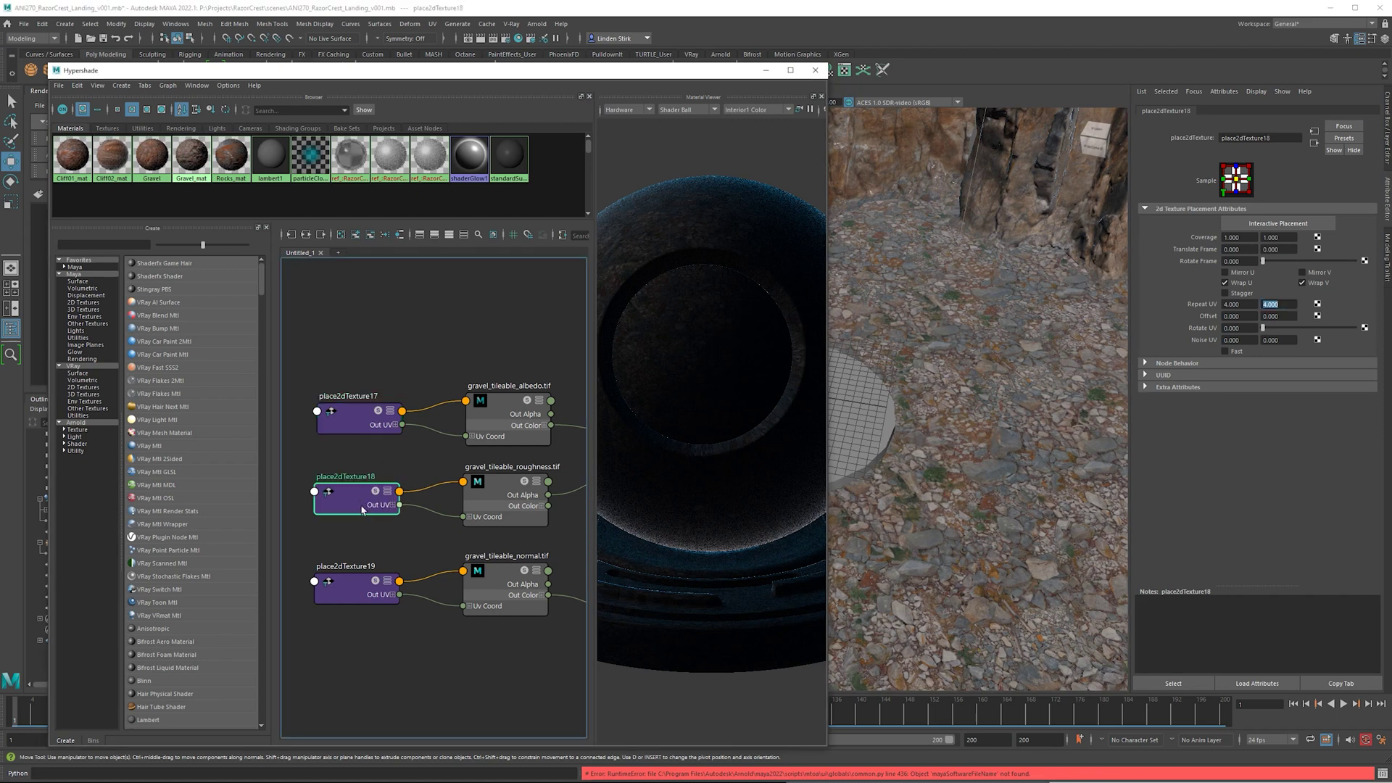
click(354, 592)
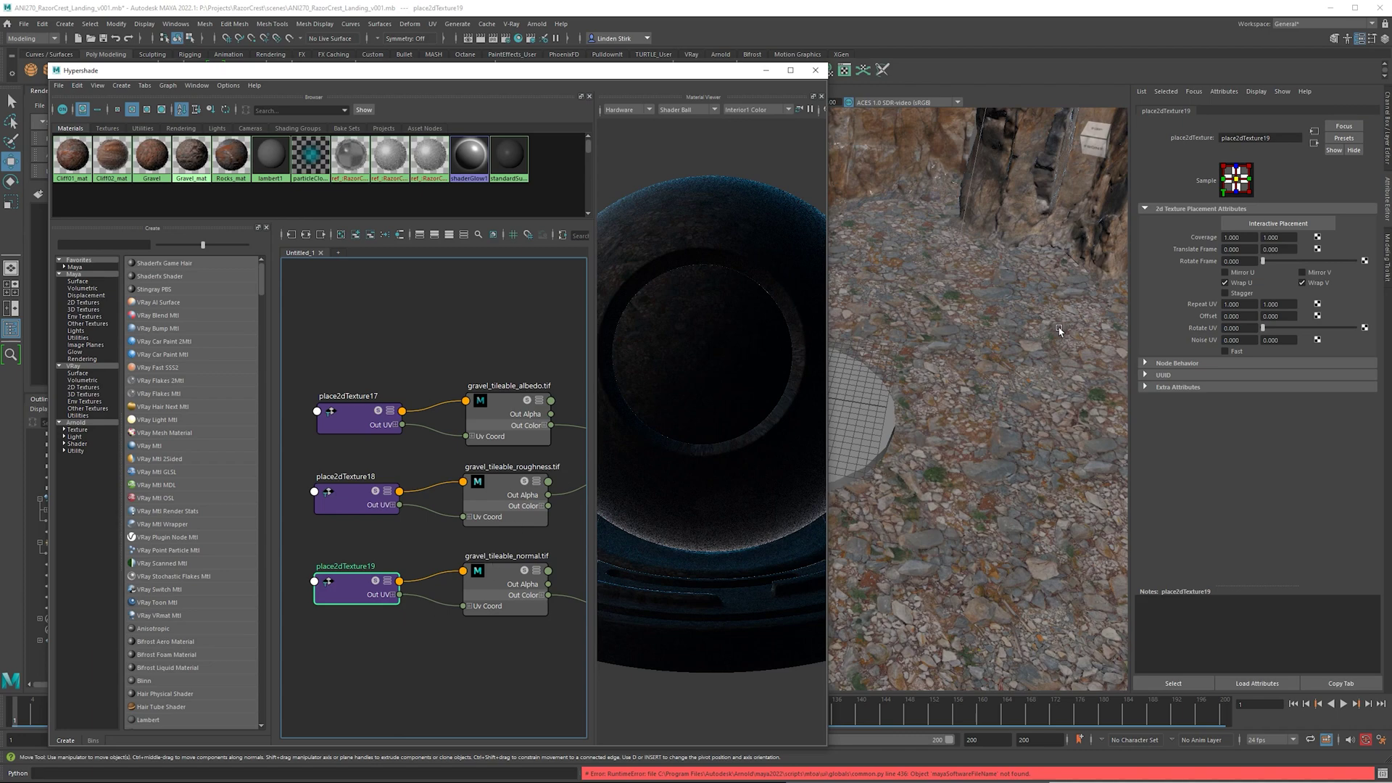
scroll(388, 391, down, 2)
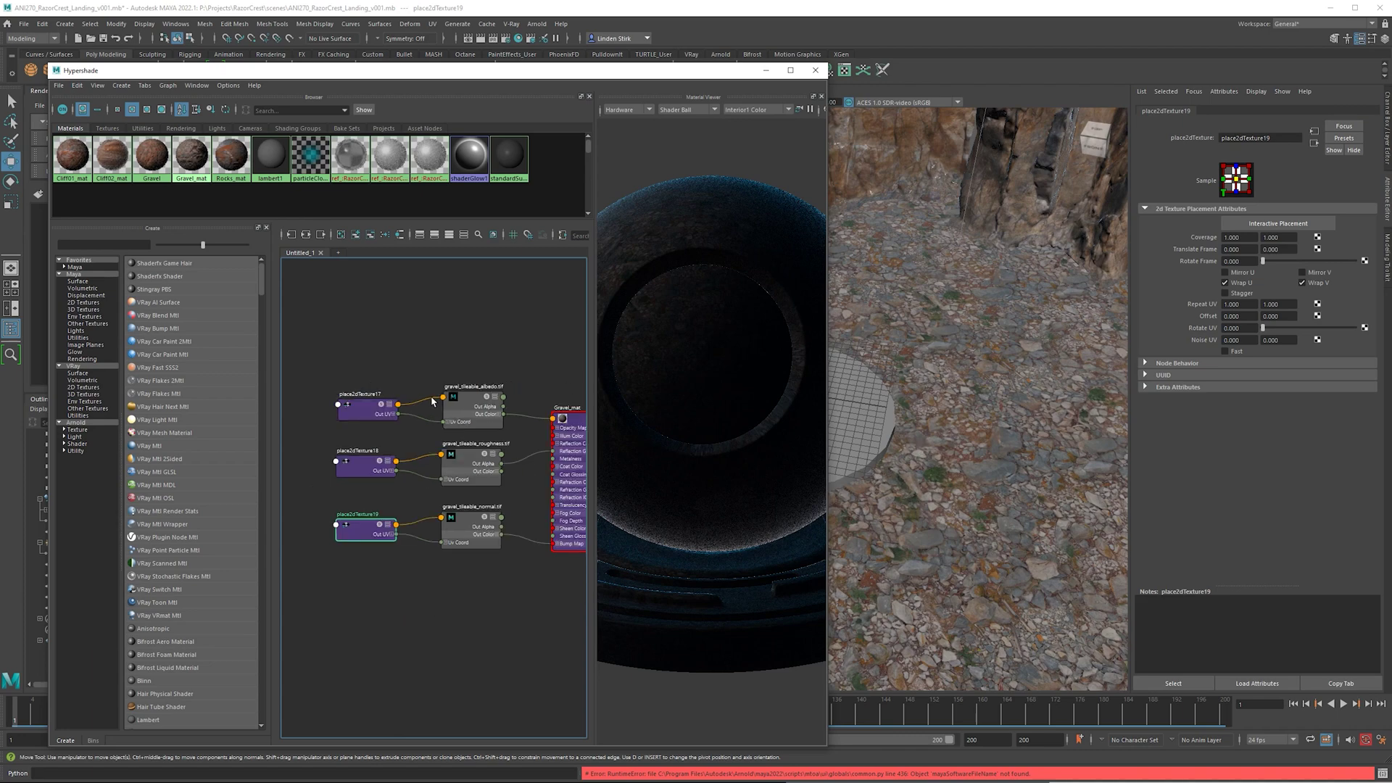
scroll(406, 540, down, 2)
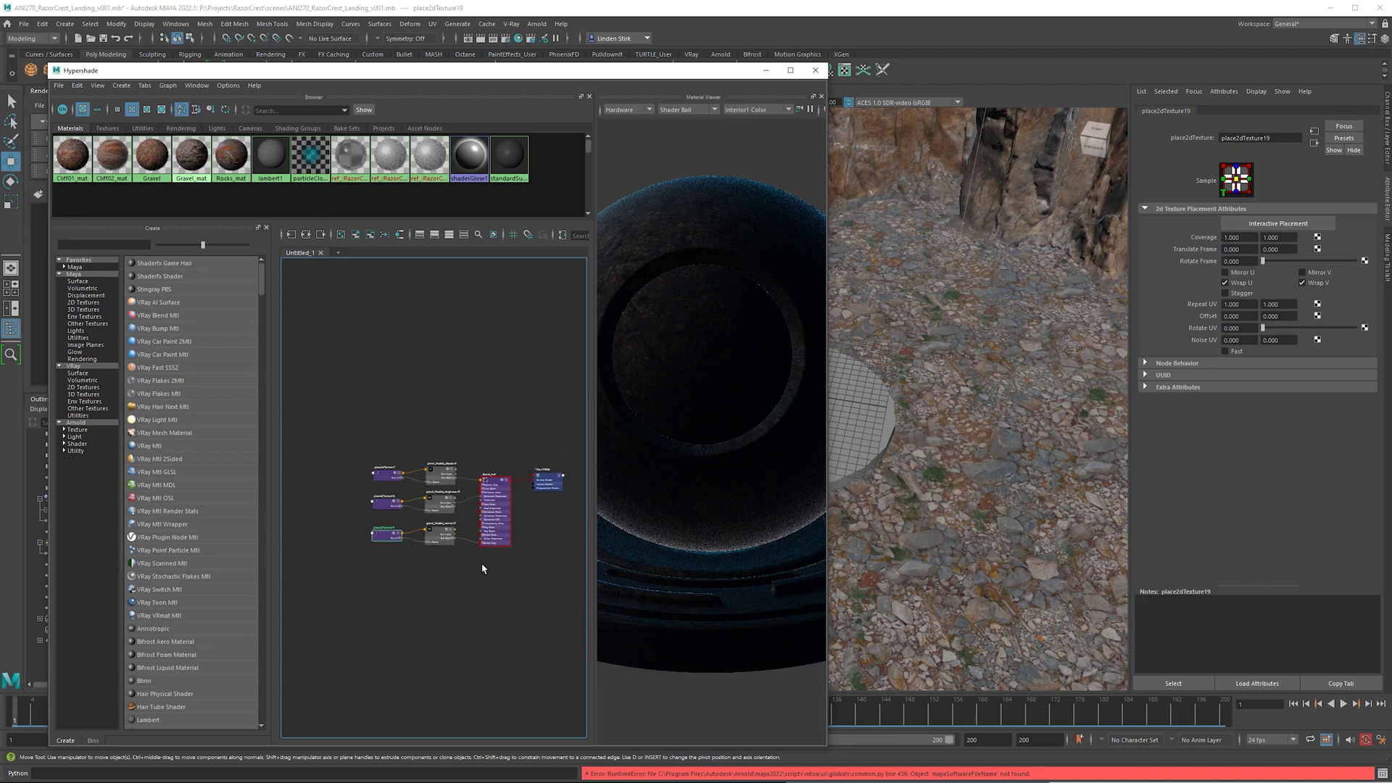
alt+middle_drag(411, 516, 337, 525)
scroll(337, 525, up, 2)
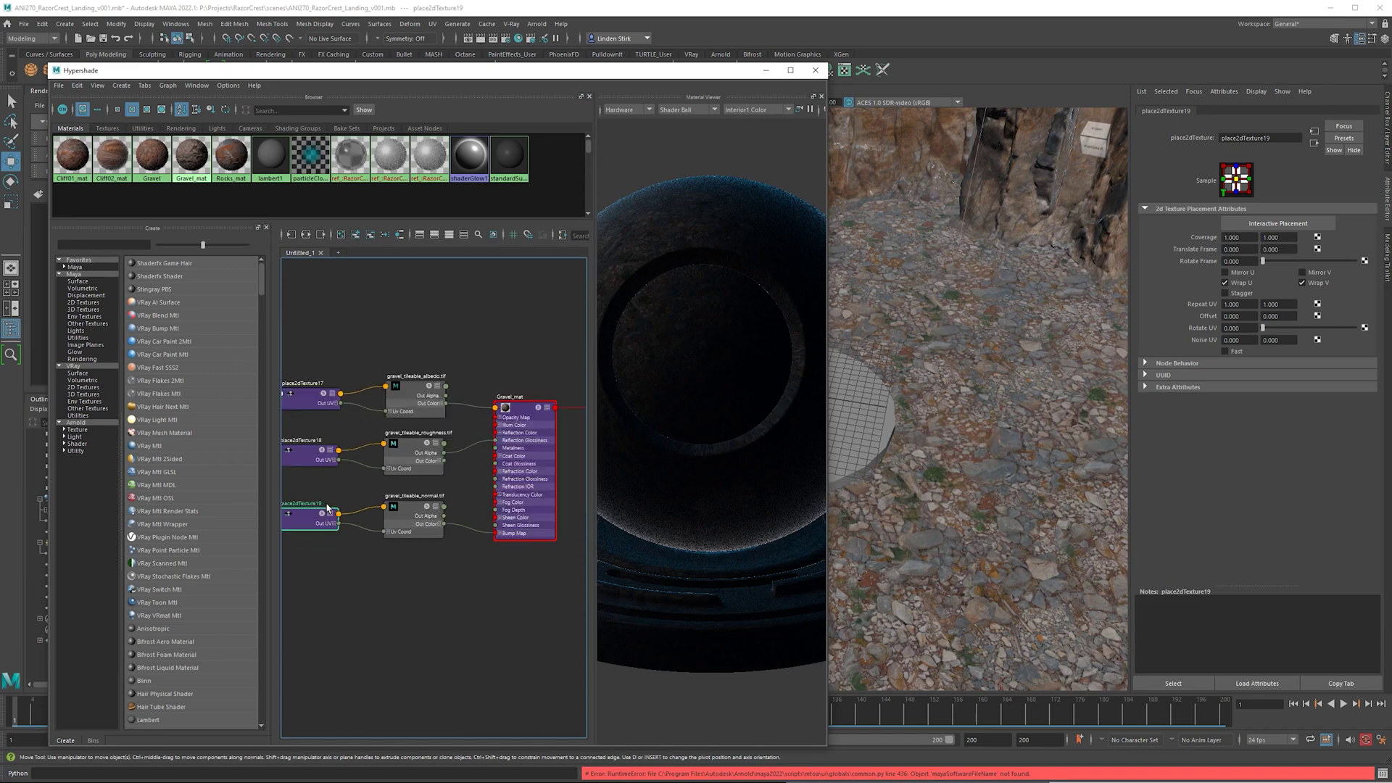
alt+middle_drag(351, 495, 392, 492)
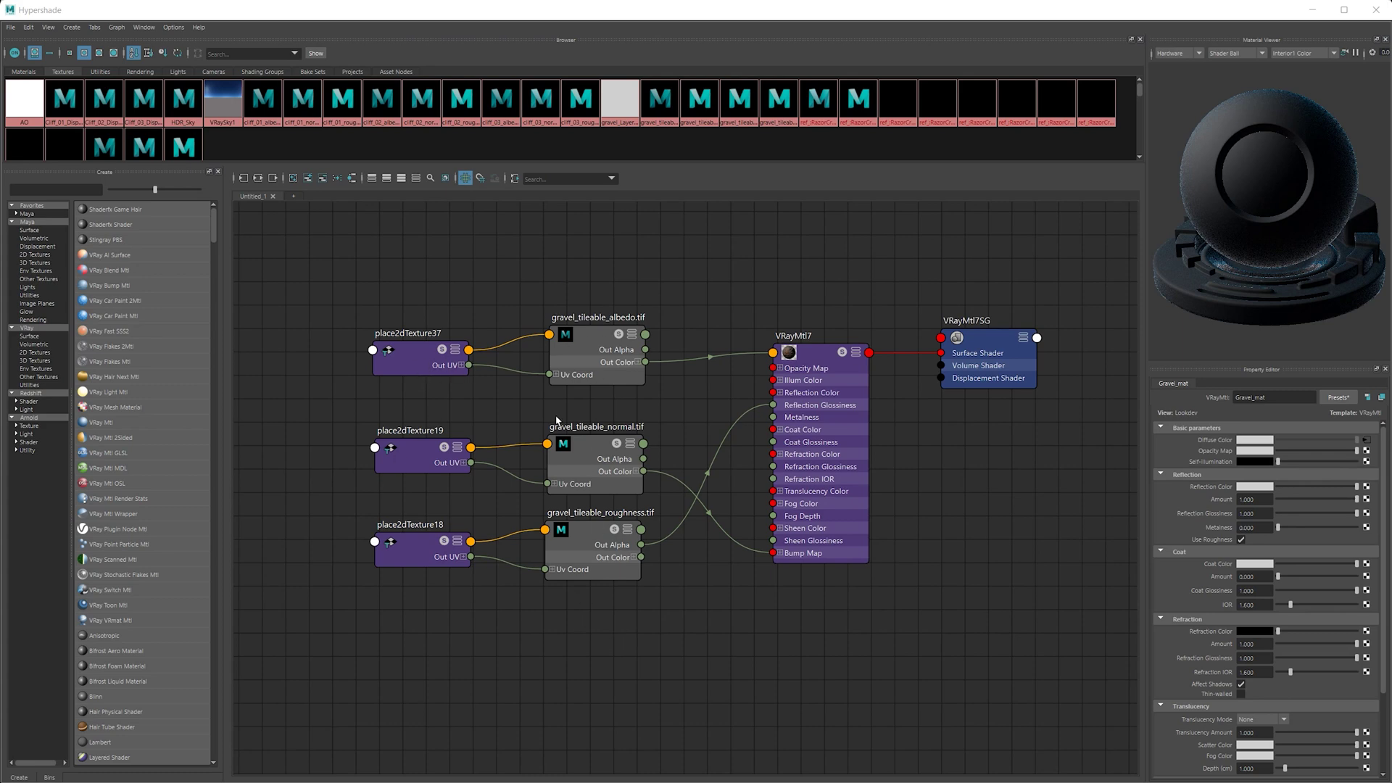
- Check the three gravel placement nodes and set Repeat UV to 4 by 4 on the albedo's place2dTexture37
click(410, 364)
click(413, 461)
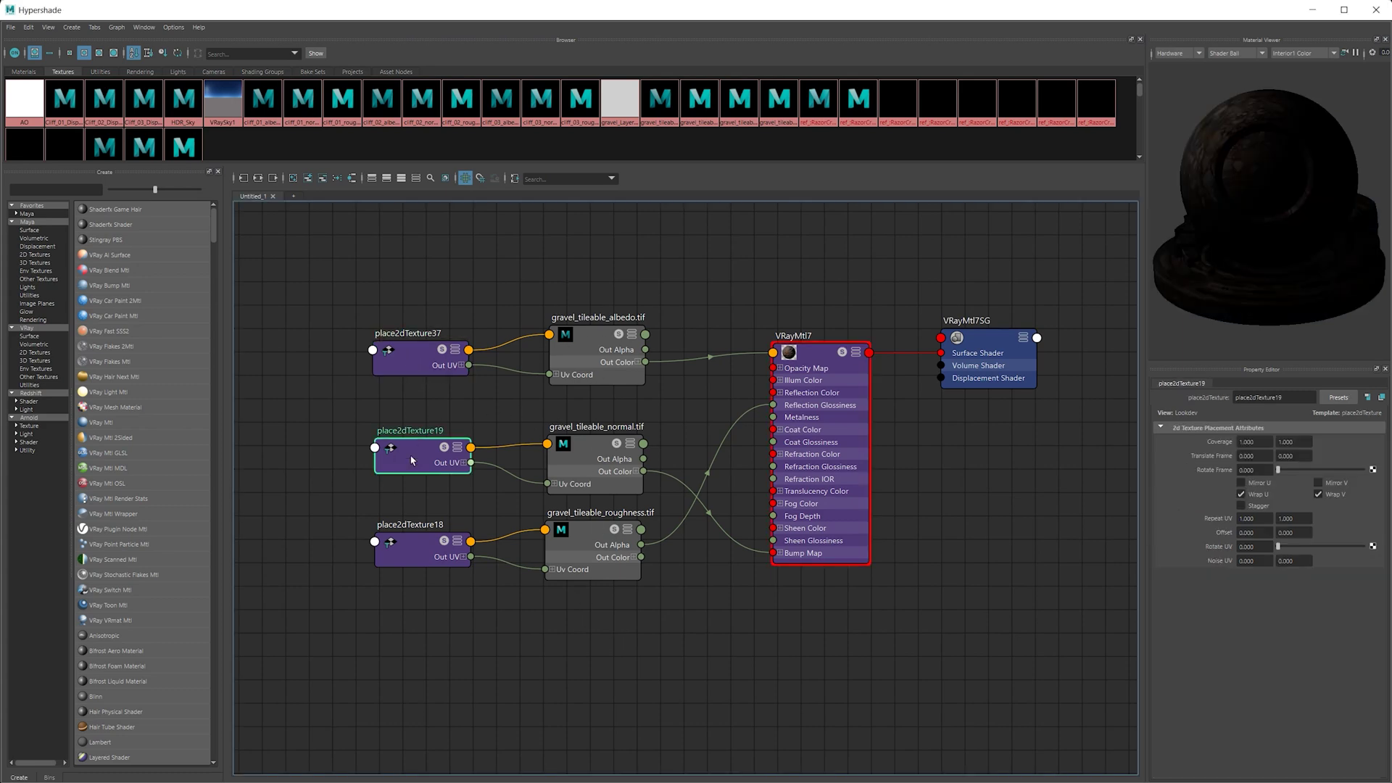
click(418, 541)
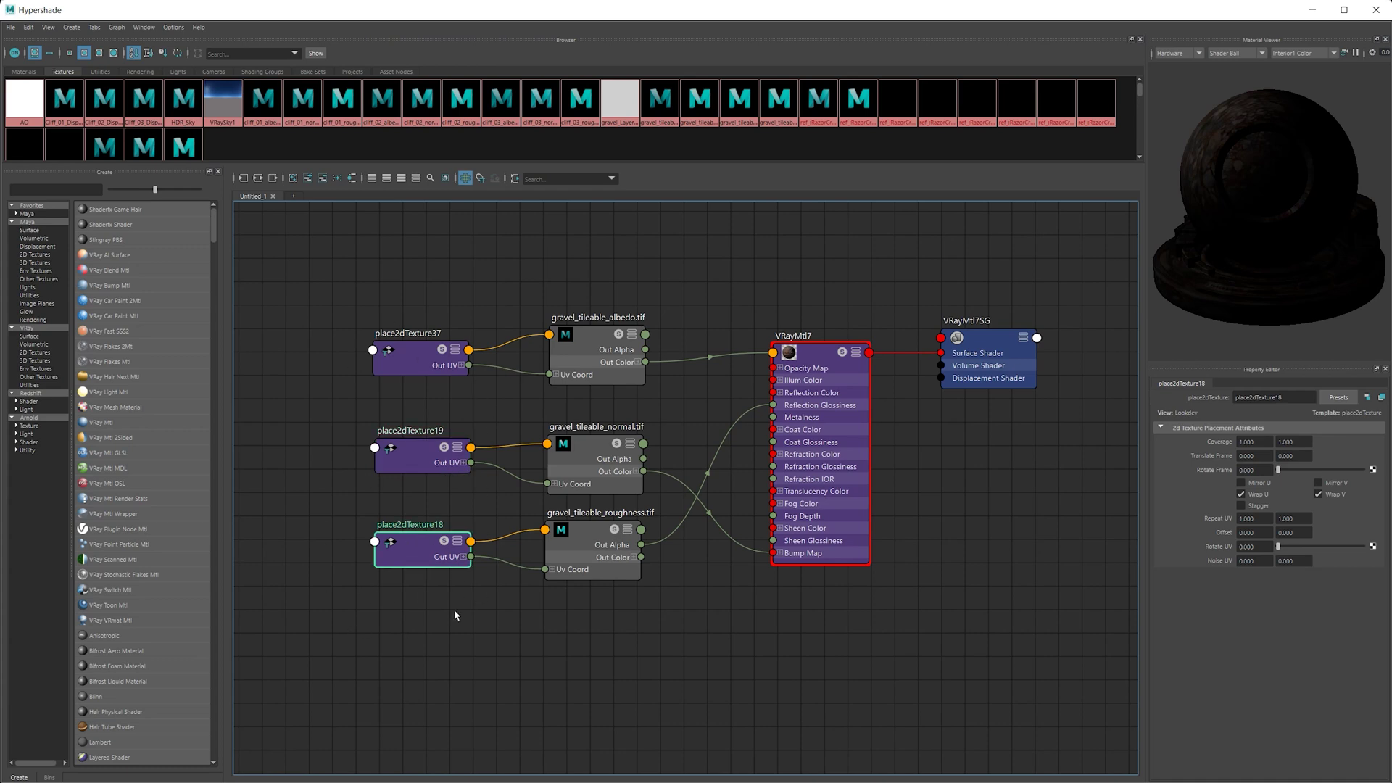
click(415, 352)
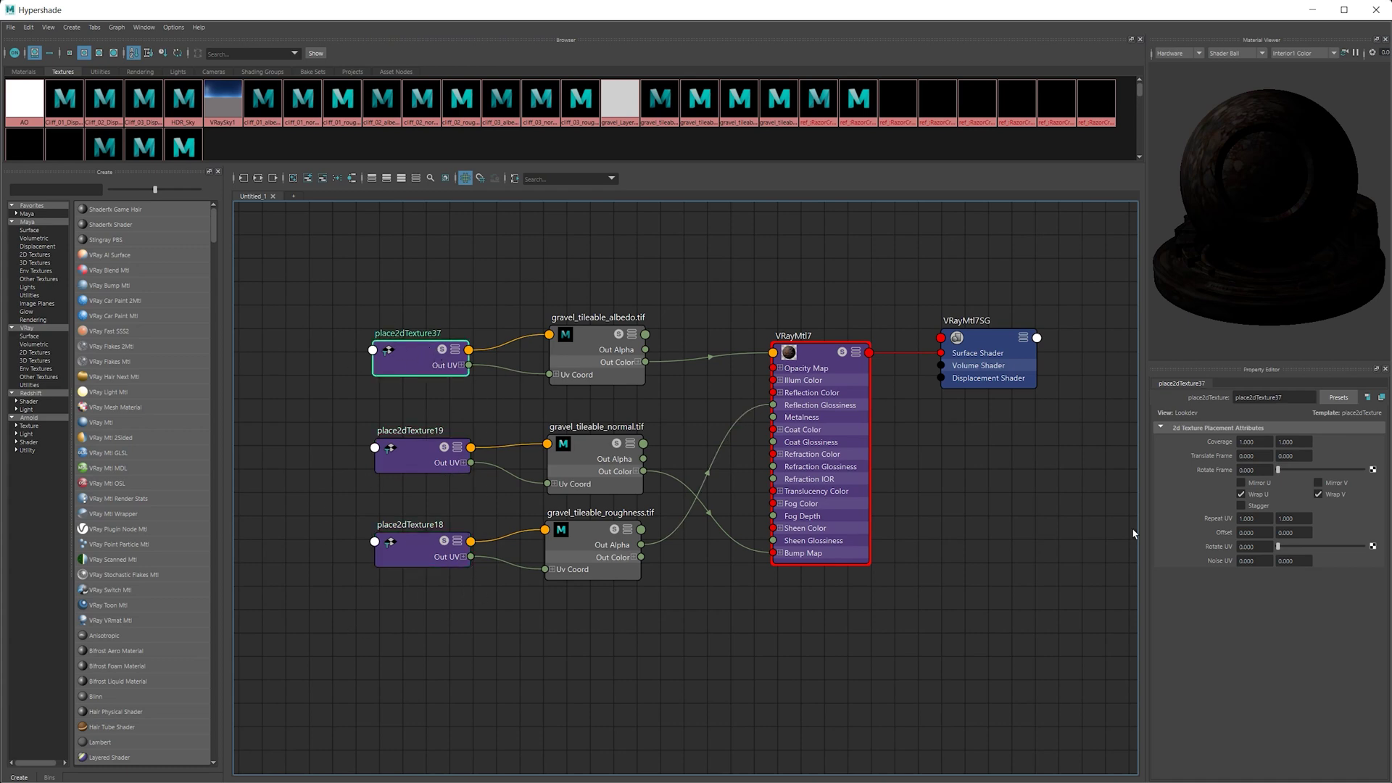
click(1251, 519)
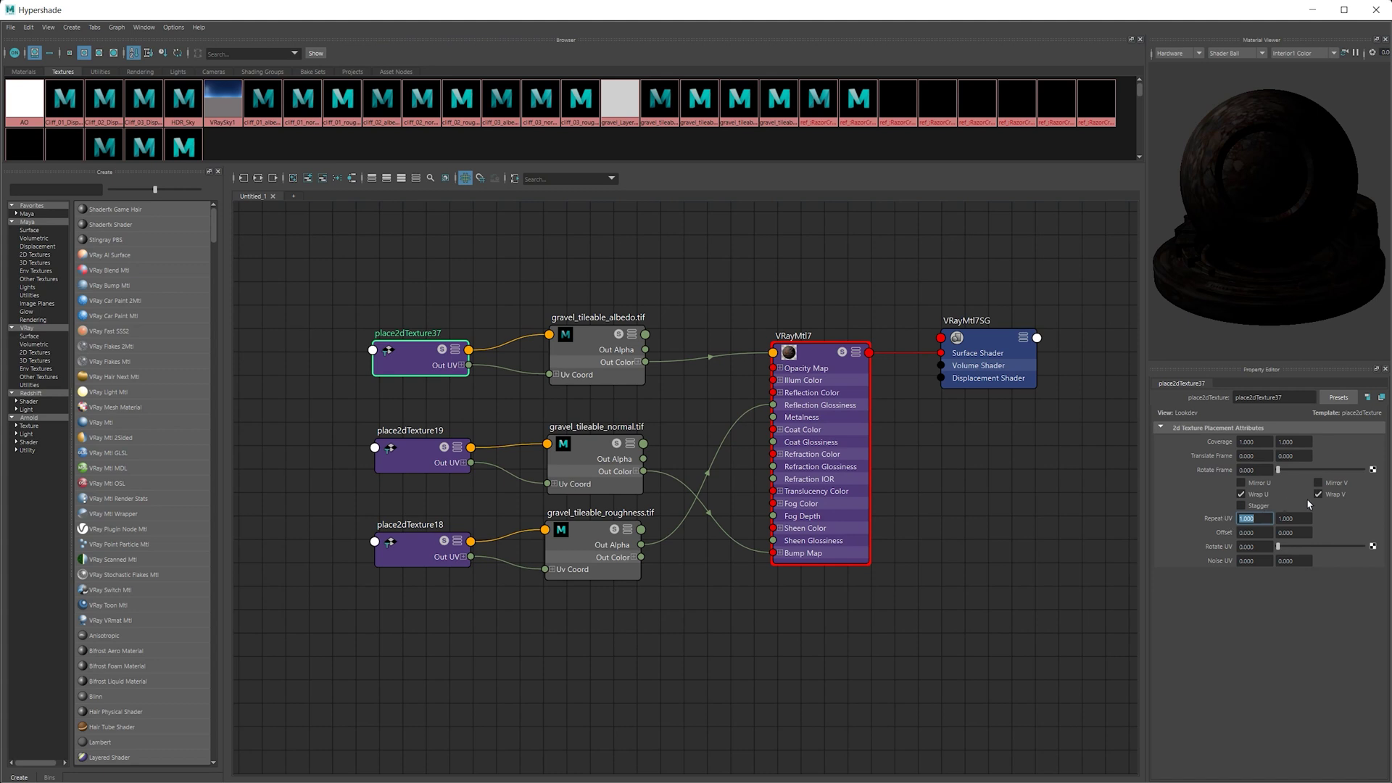
text(4)
key(Return)
click(1296, 519)
text(4)
key(Return)
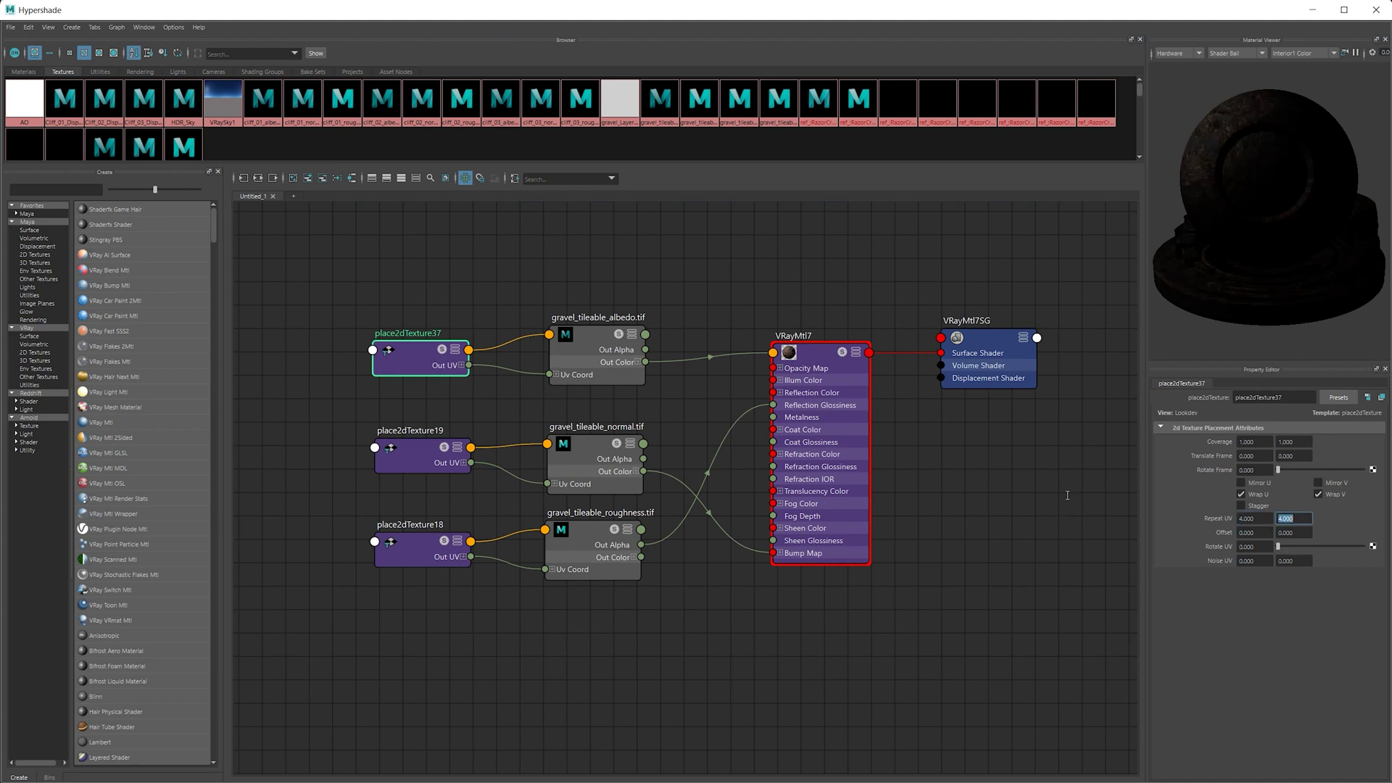
click(1067, 495)
- Connect place2dTexture37's Out UV to the Uv Coord of the normal and roughness textures, and delete their separate placement nodes
click(435, 457)
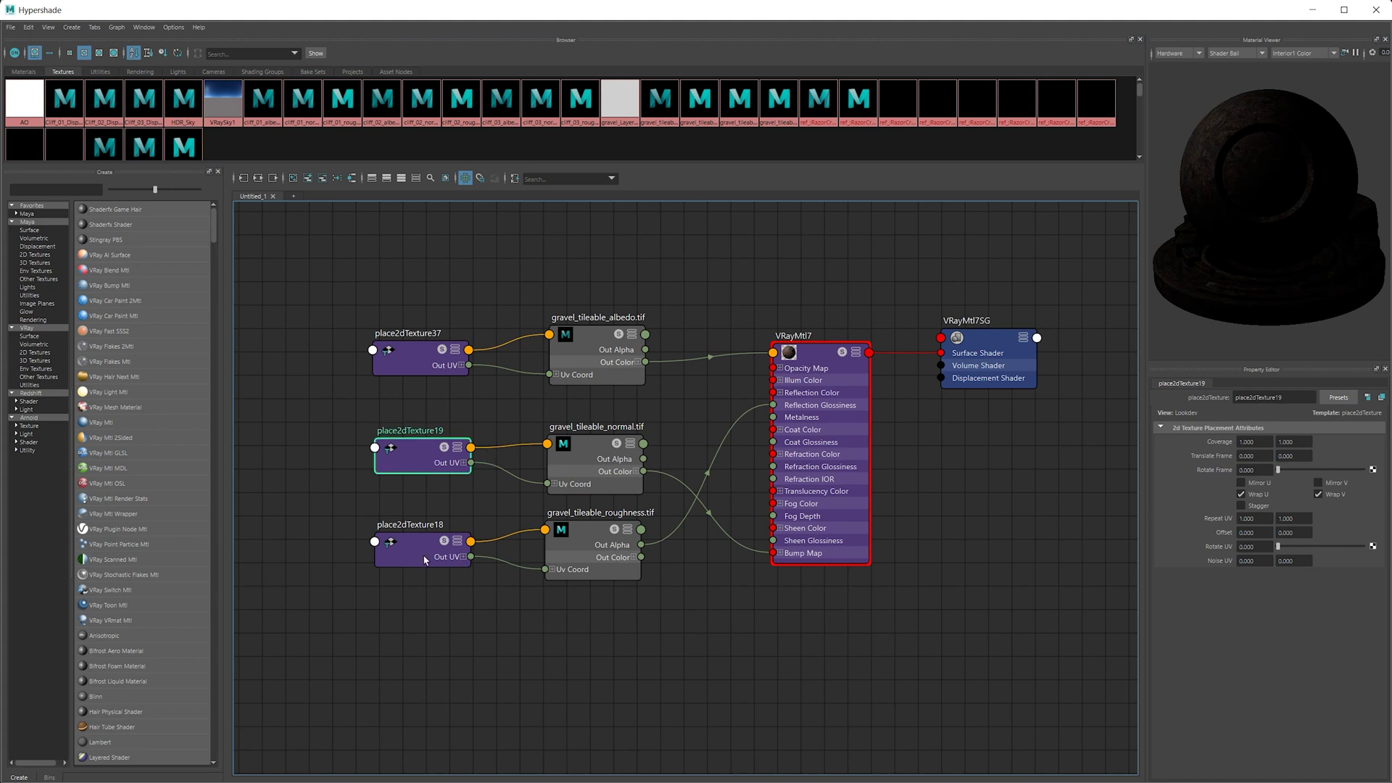
click(427, 560)
click(423, 372)
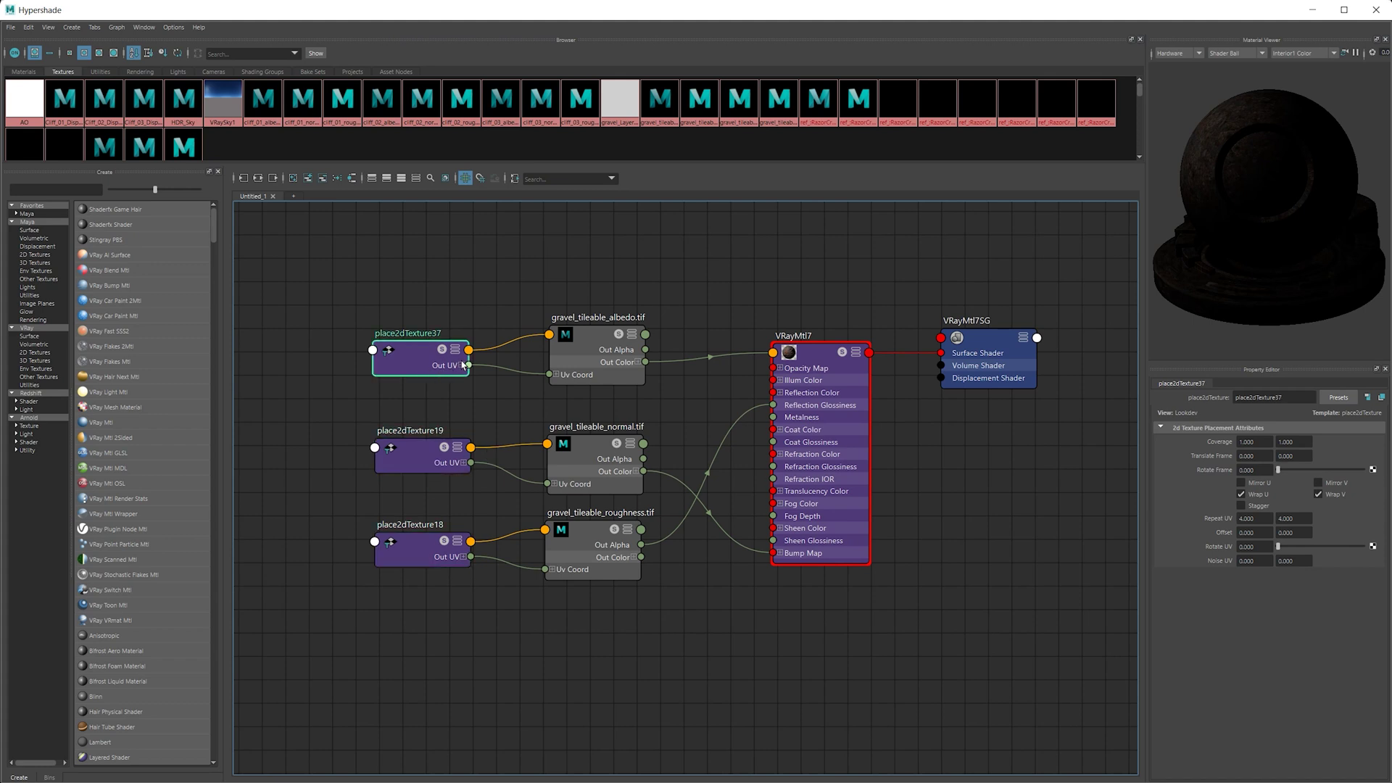
drag(468, 365, 544, 571)
drag(455, 424, 411, 578)
key(Delete)
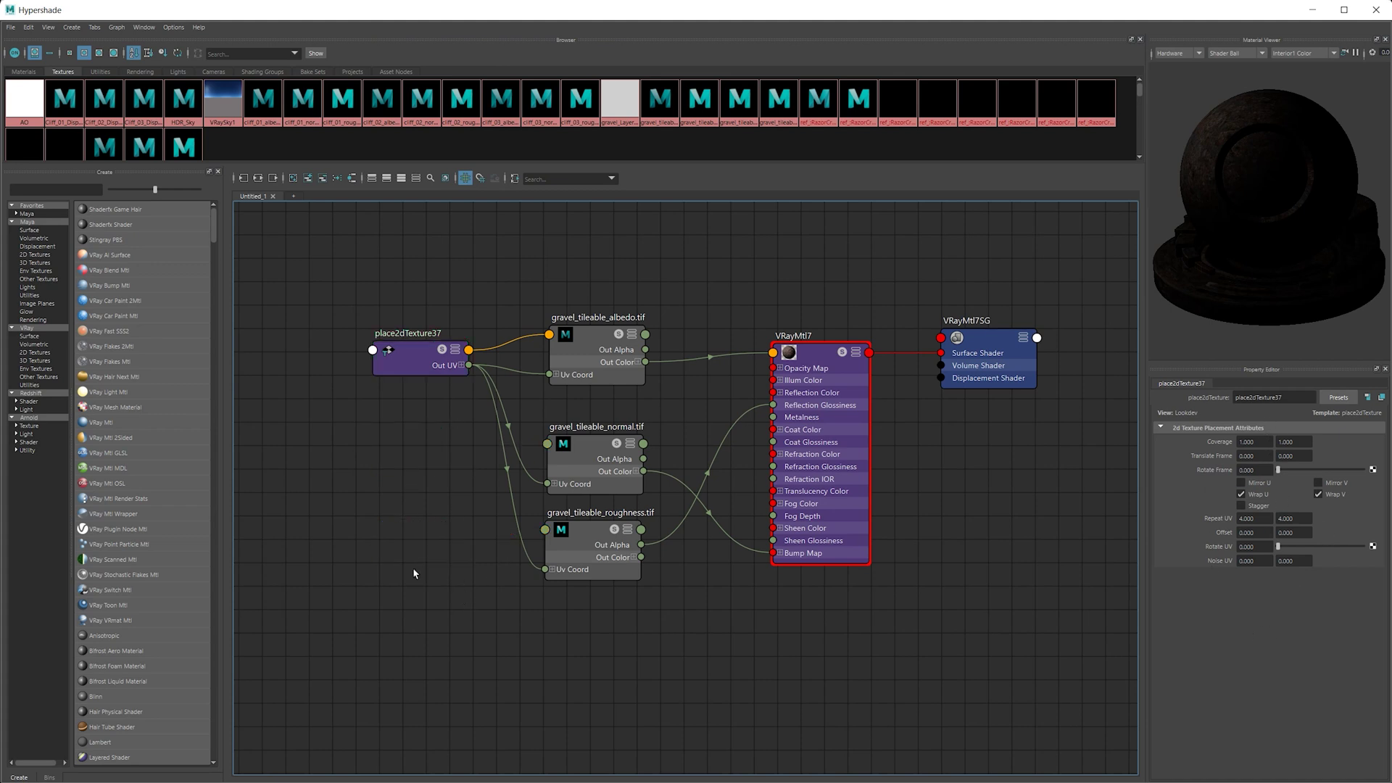
- Connect place2dTexture37's default output to the default inputs of the gravel normal and roughness textures
drag(513, 425, 464, 477)
key(Delete)
click(547, 444)
drag(470, 353, 545, 530)
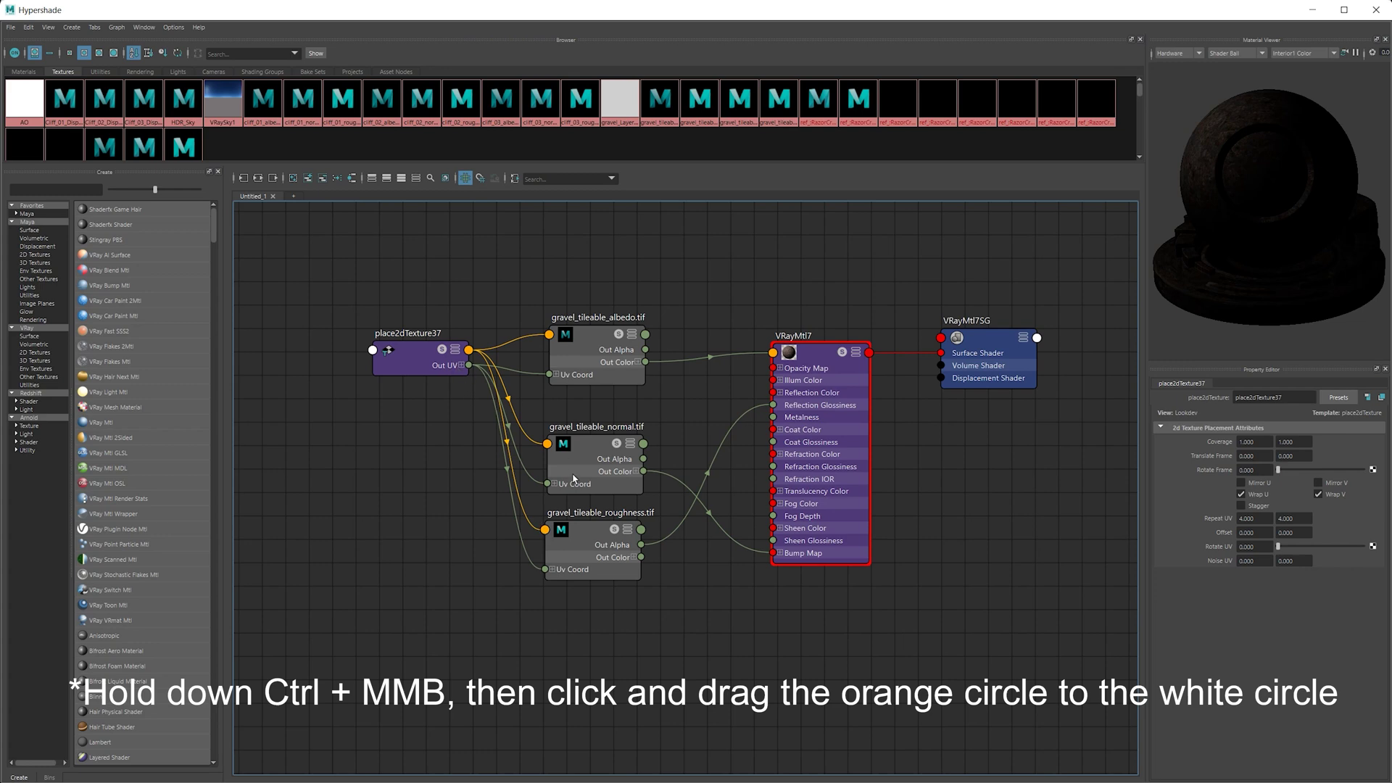
- Move place2dTexture37 farther away from the three gravel texture nodes to make room between them in the graph
click(405, 363)
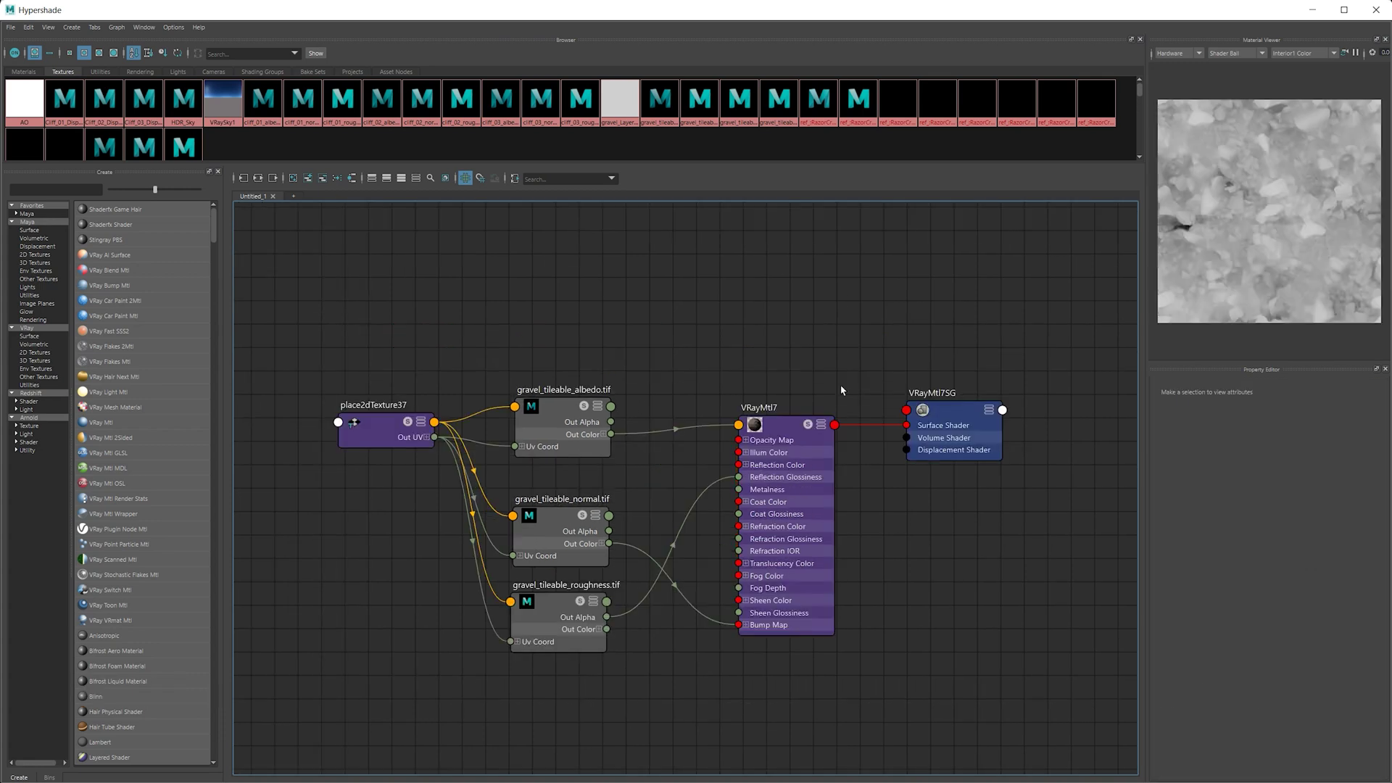
alt+middle_drag(485, 316, 670, 296)
drag(564, 417, 335, 411)
alt+middle_drag(500, 325, 584, 404)
click(554, 381)
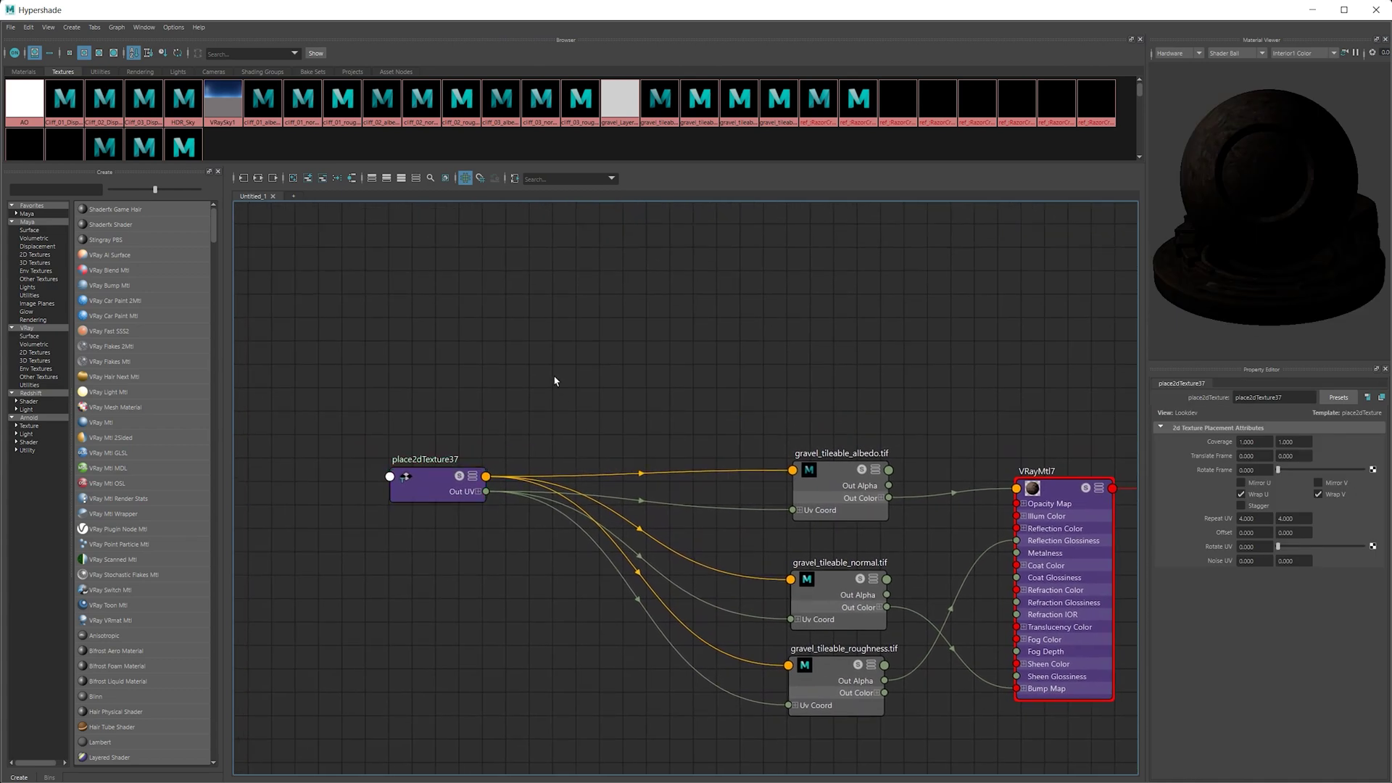
- Create a VRayUVWRandomizer node in the free space above place2dTexture37
alt+right_drag(554, 381, 649, 389)
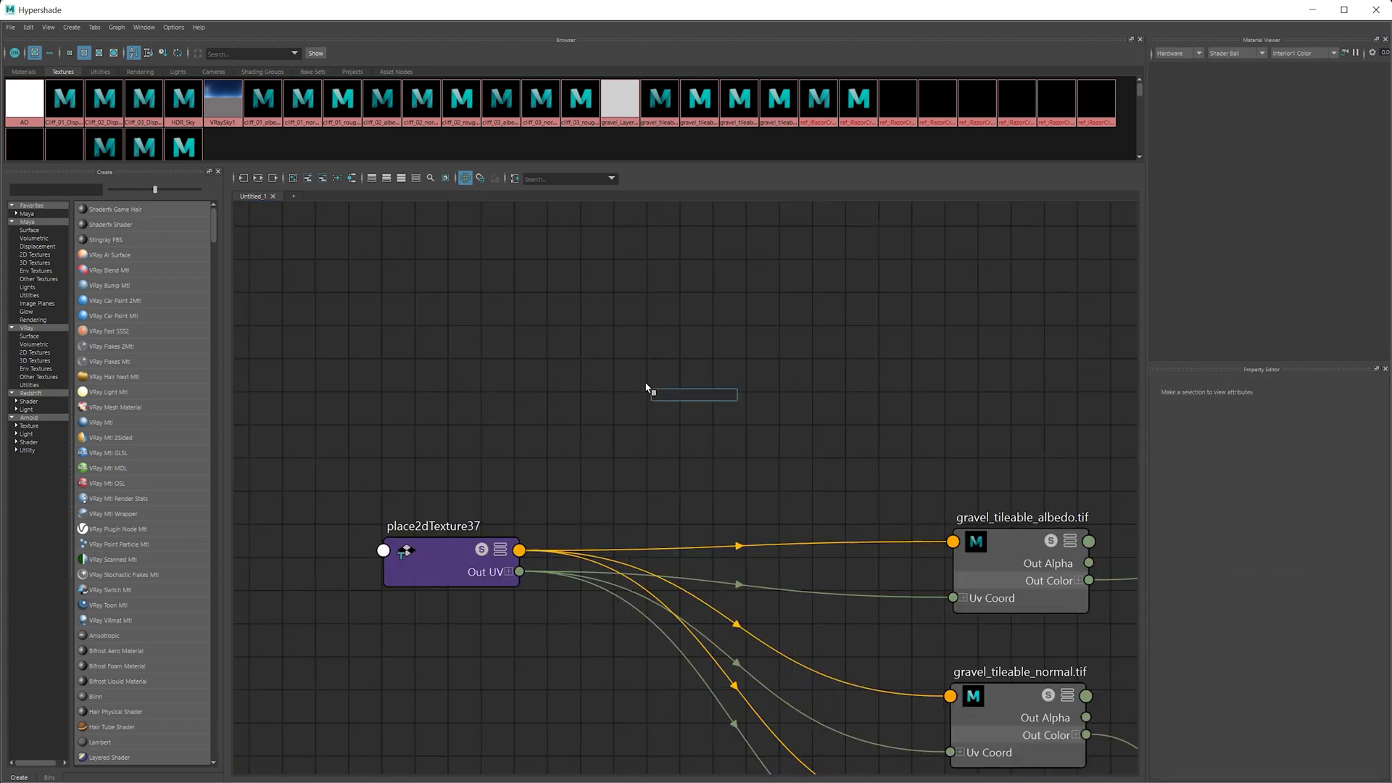
text(uvw)
click(661, 406)
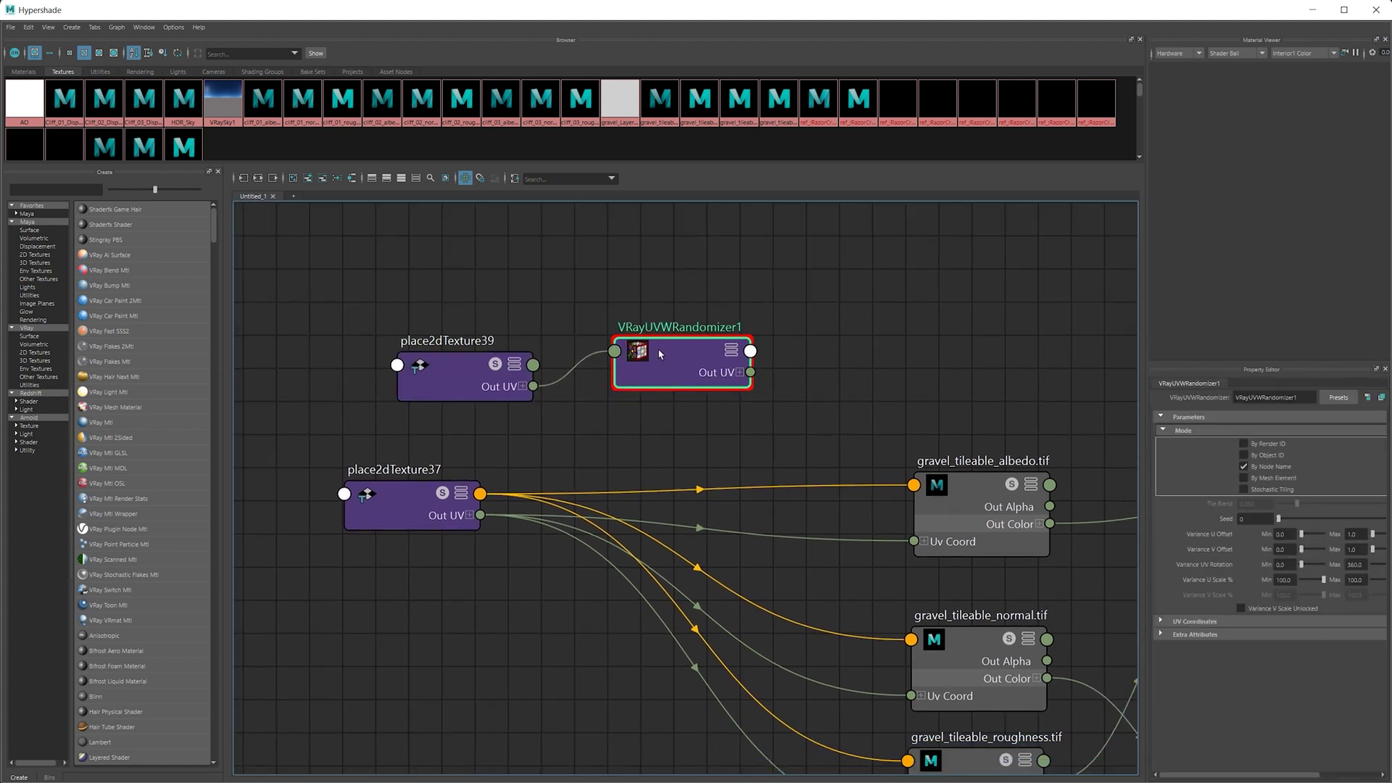
alt+middle_drag(818, 377, 734, 313)
drag(582, 324, 584, 340)
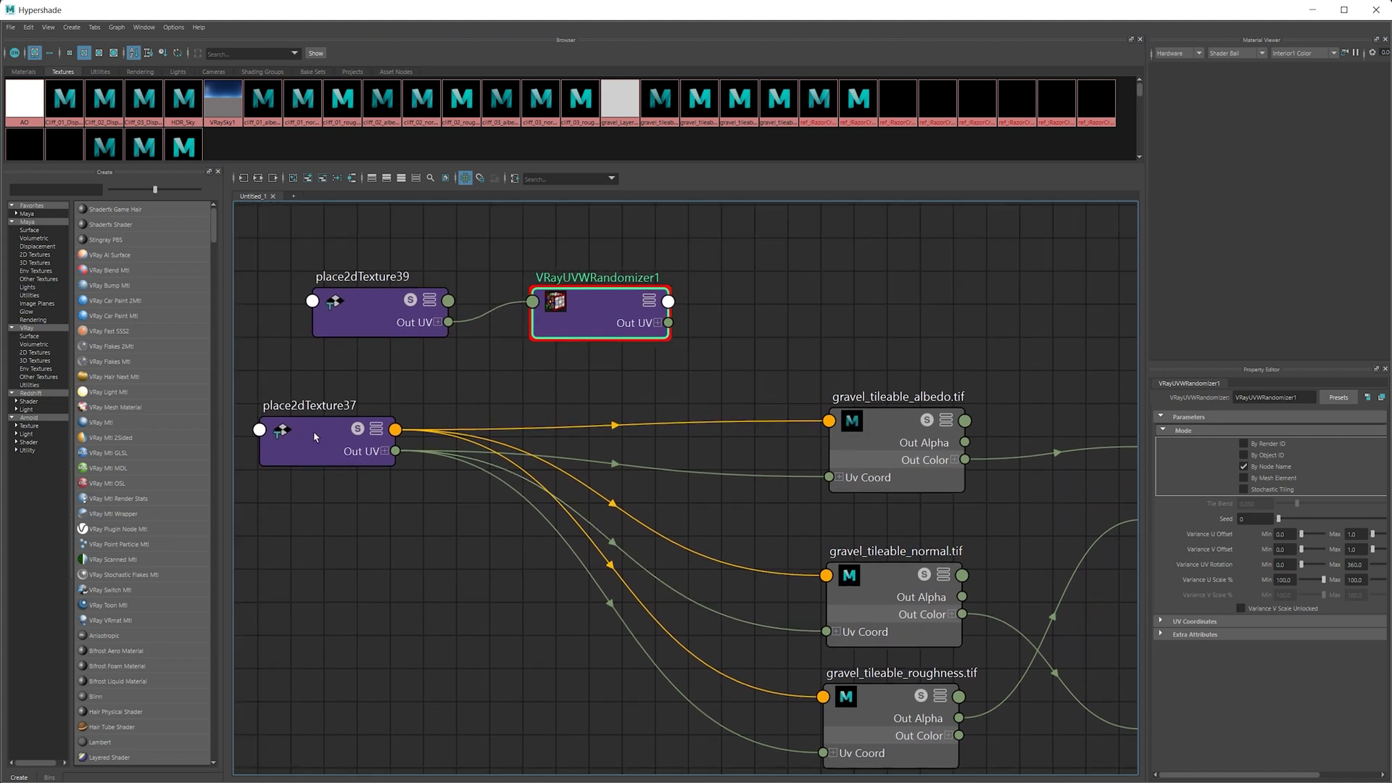
- Connect place2dTexture37's Out UV to the Input of VRayUVWRandomizer1, and delete the unneeded place2dTexture39 node
click(650, 301)
click(649, 301)
drag(667, 340, 685, 318)
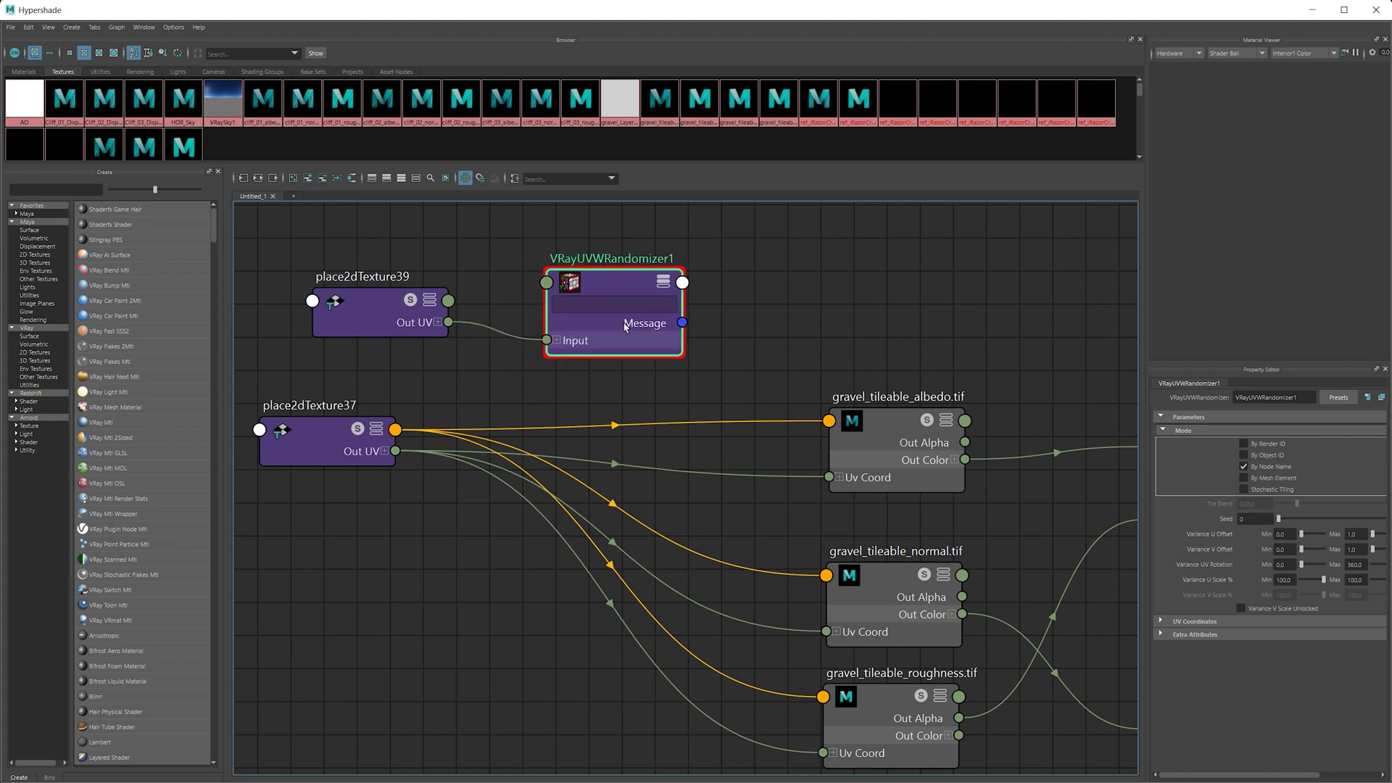
drag(395, 451, 550, 336)
click(406, 322)
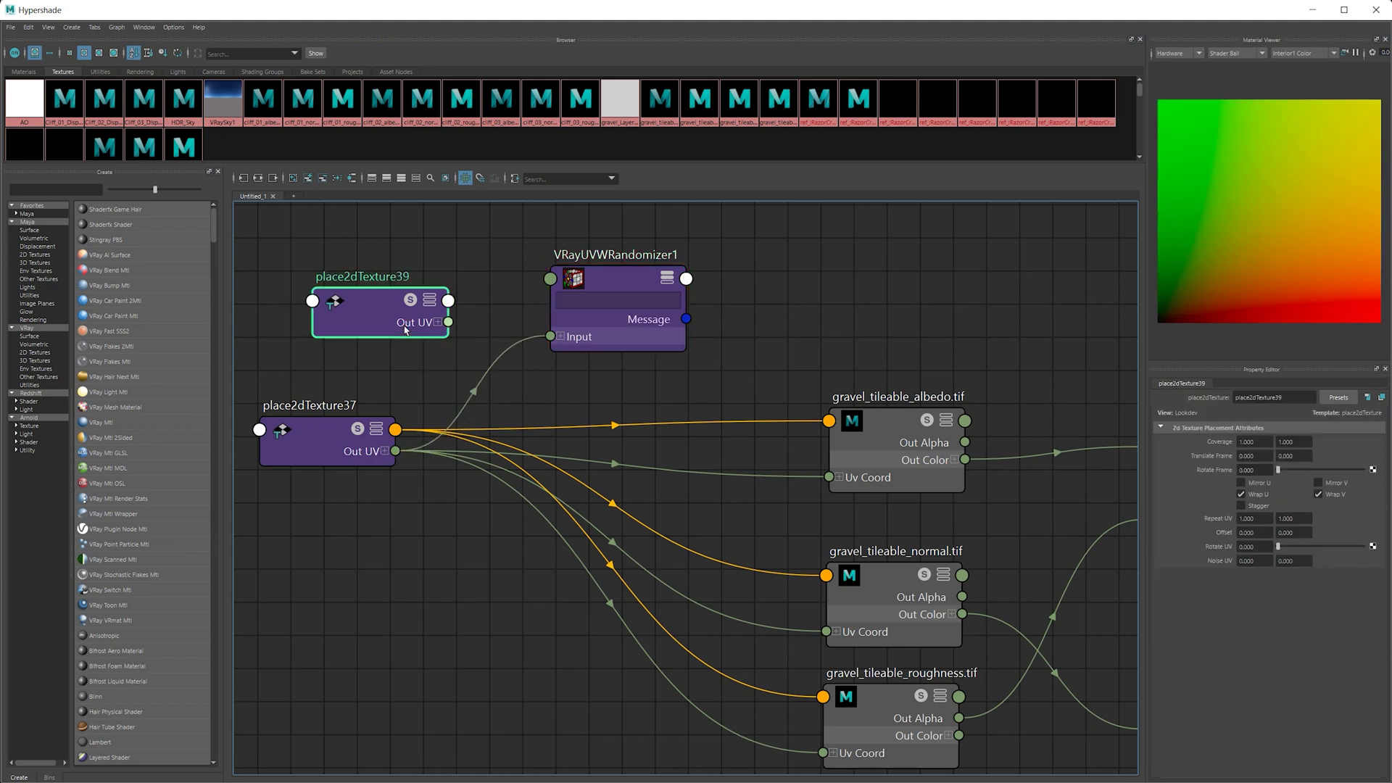
key(Delete)
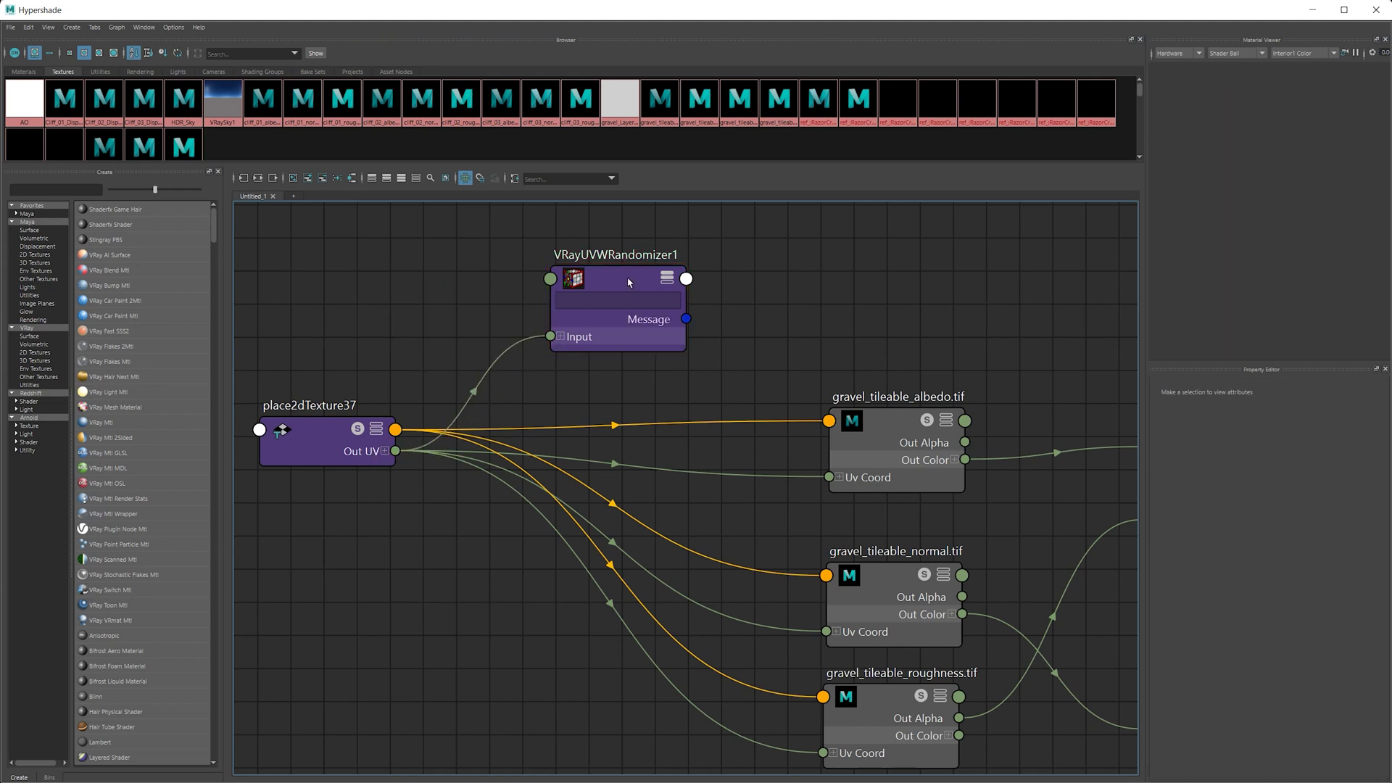
drag(630, 282, 618, 299)
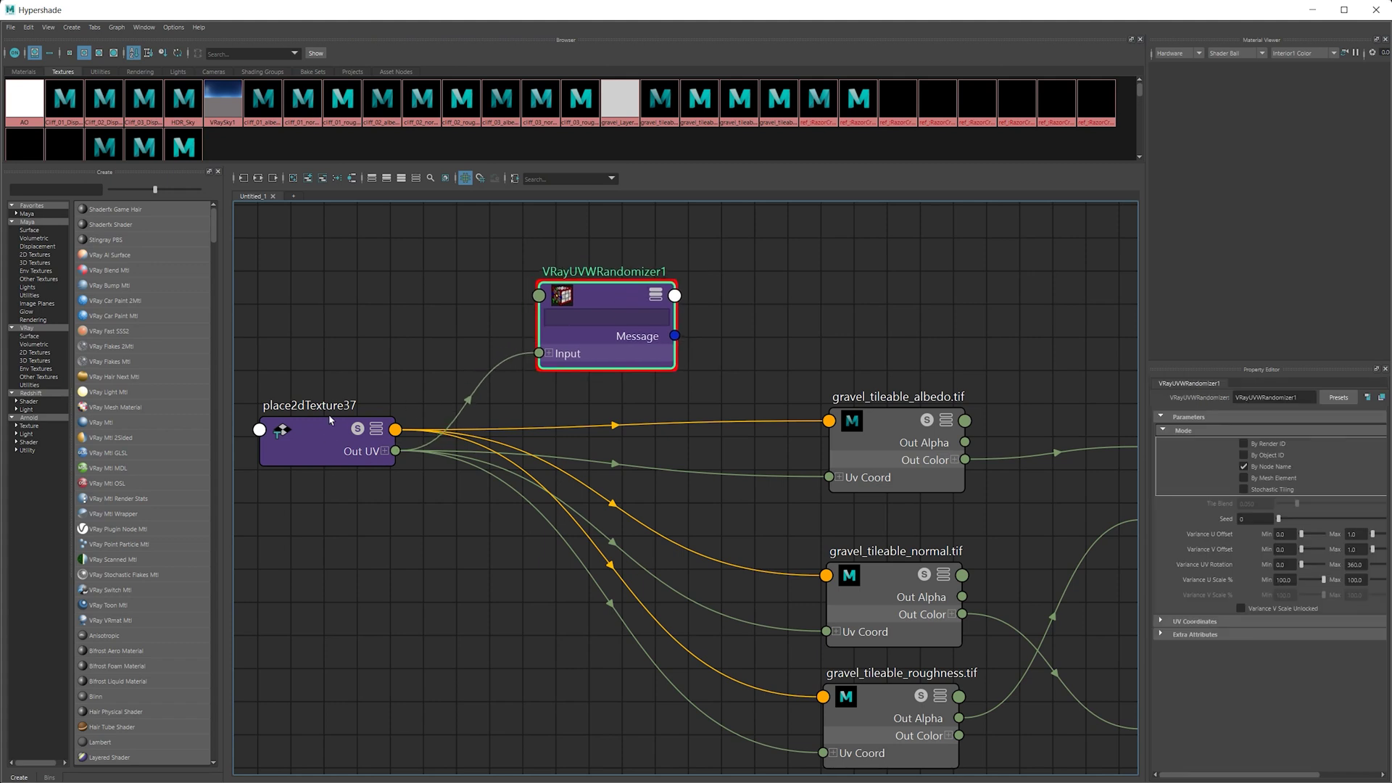
- Connect VRayUVWRandomizer1's Out UV to the Uv Coord of the gravel albedo, normal and roughness textures
alt+middle_drag(754, 258, 699, 242)
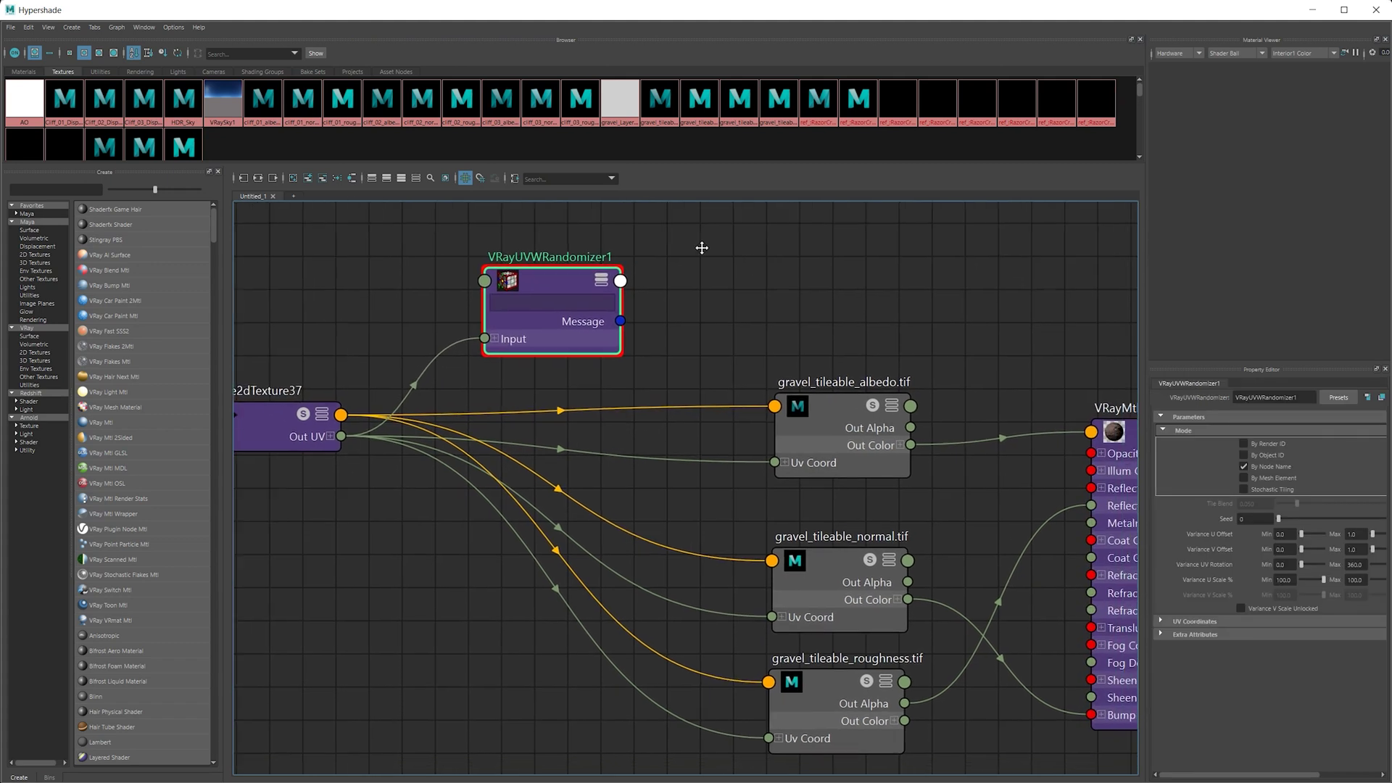
click(600, 279)
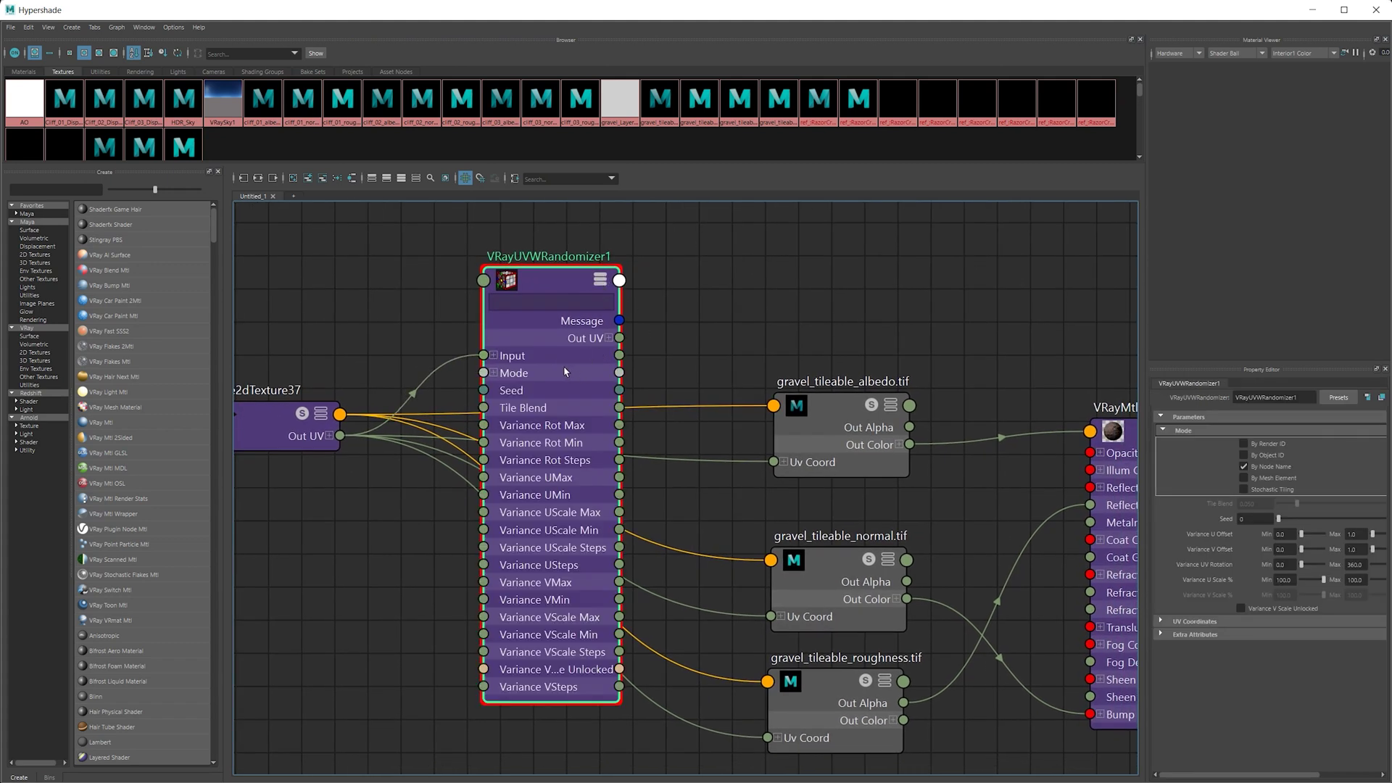
drag(580, 343, 774, 462)
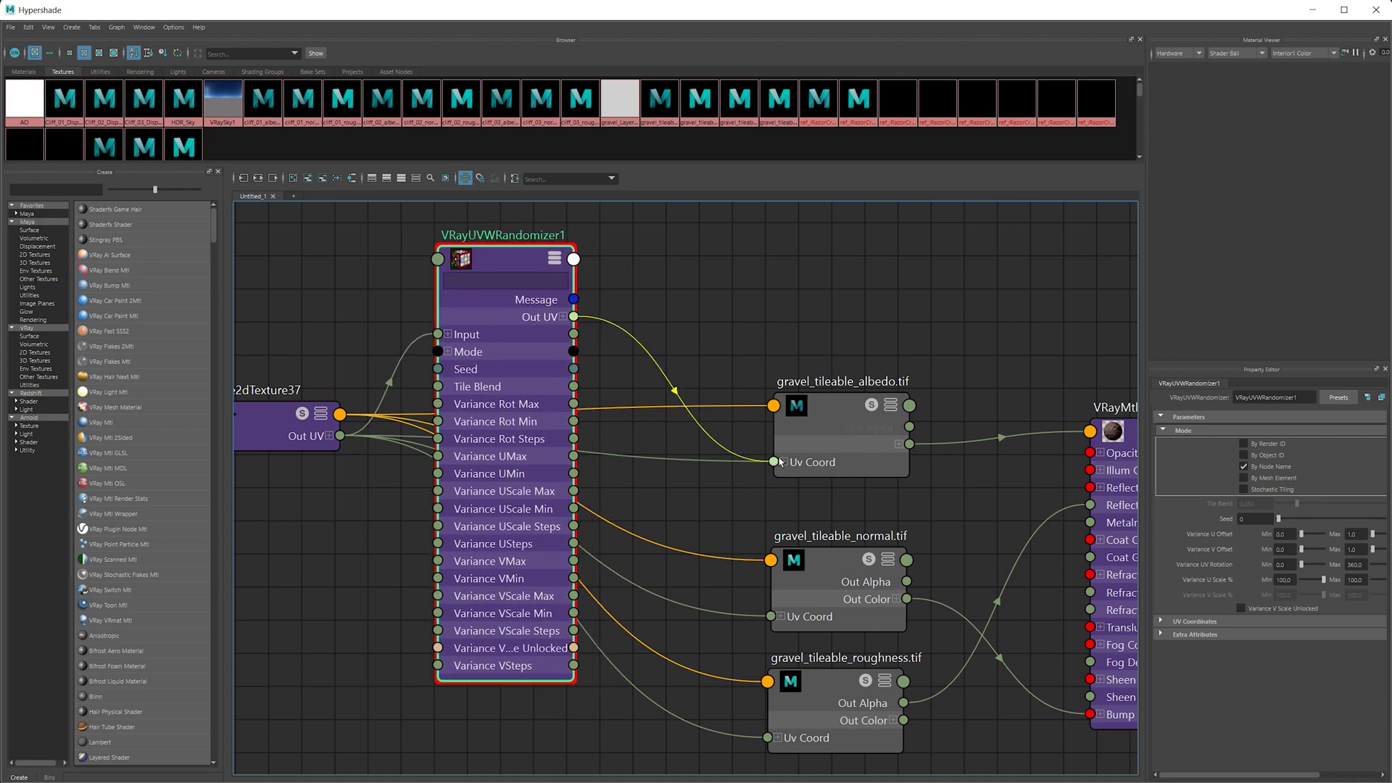
drag(574, 316, 770, 616)
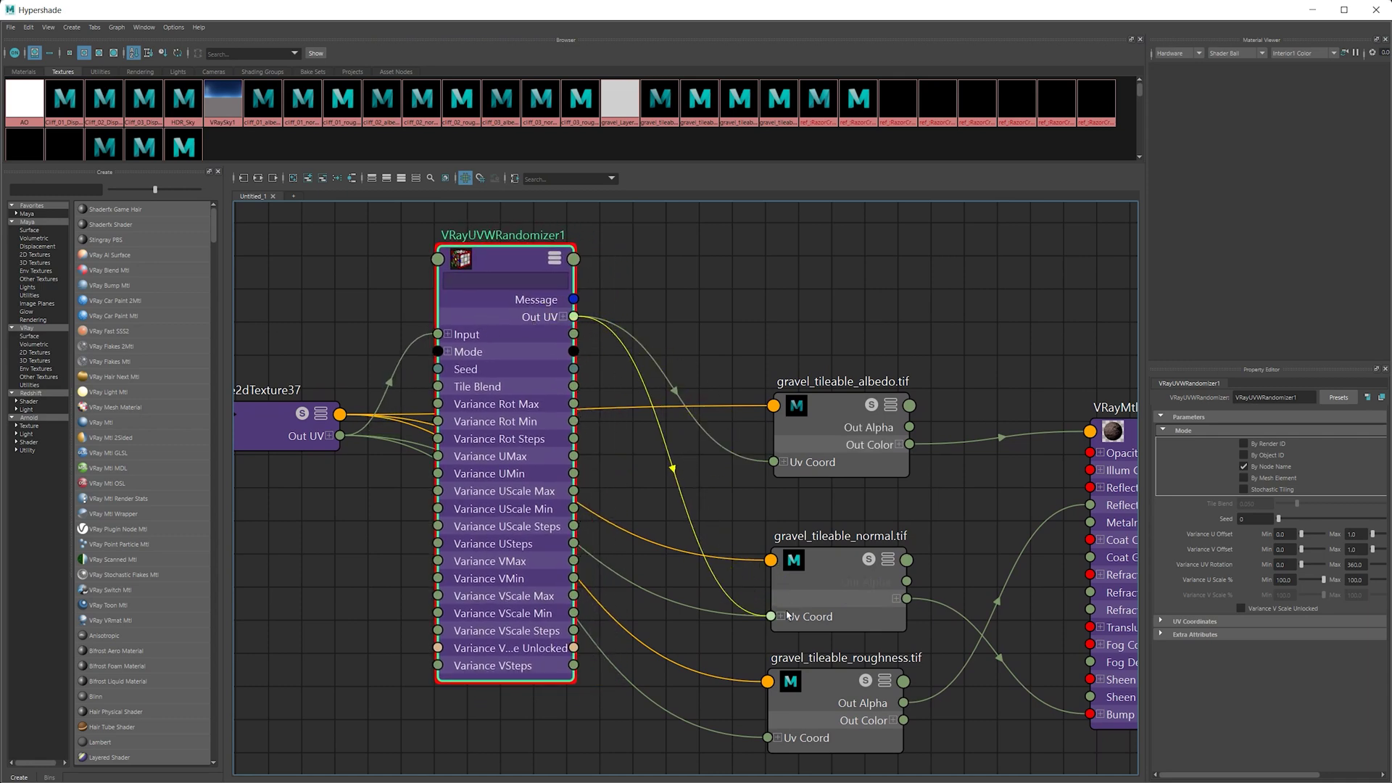
drag(574, 316, 769, 737)
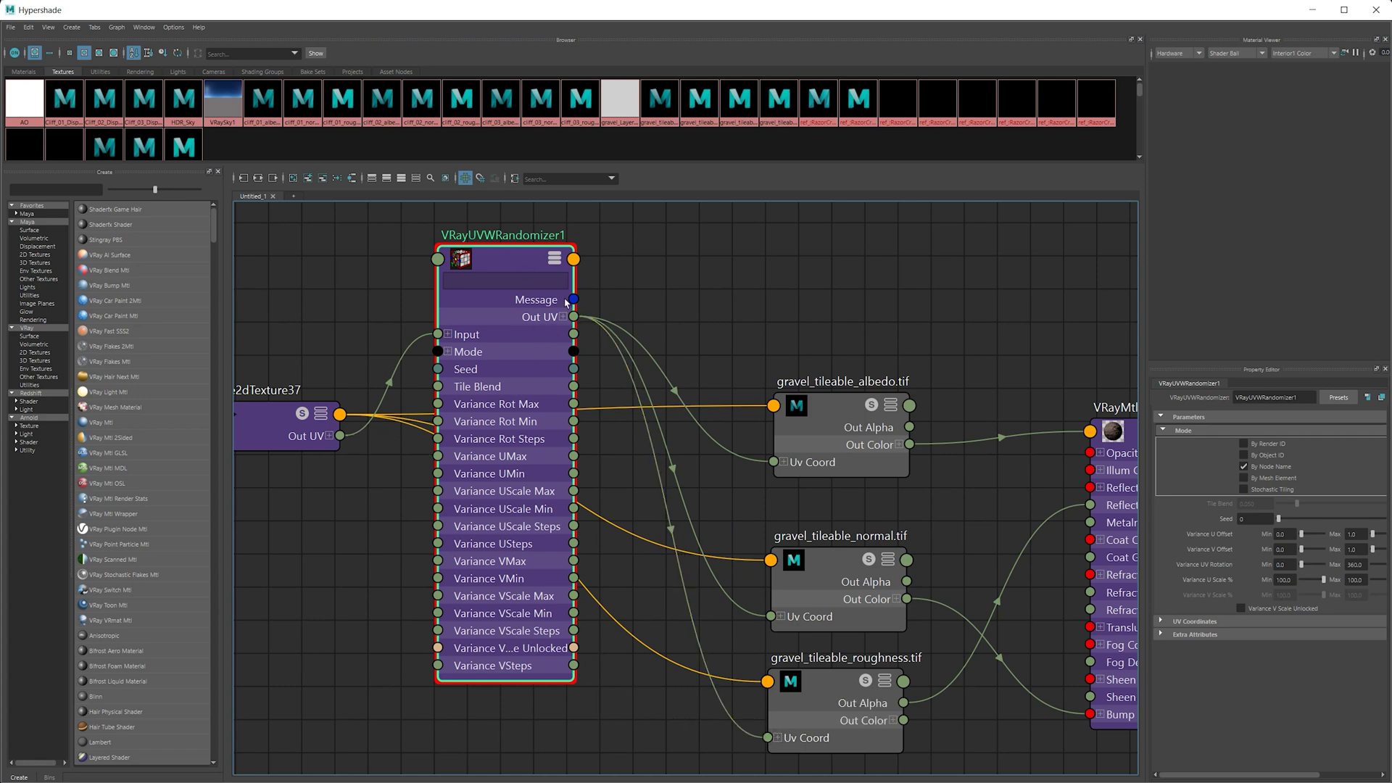
- Enable Stochastic Tiling on the VRayUVWRandomizer1 node that feeds the three gravel textures
scroll(558, 341, down, 2)
alt+middle_drag(637, 274, 544, 305)
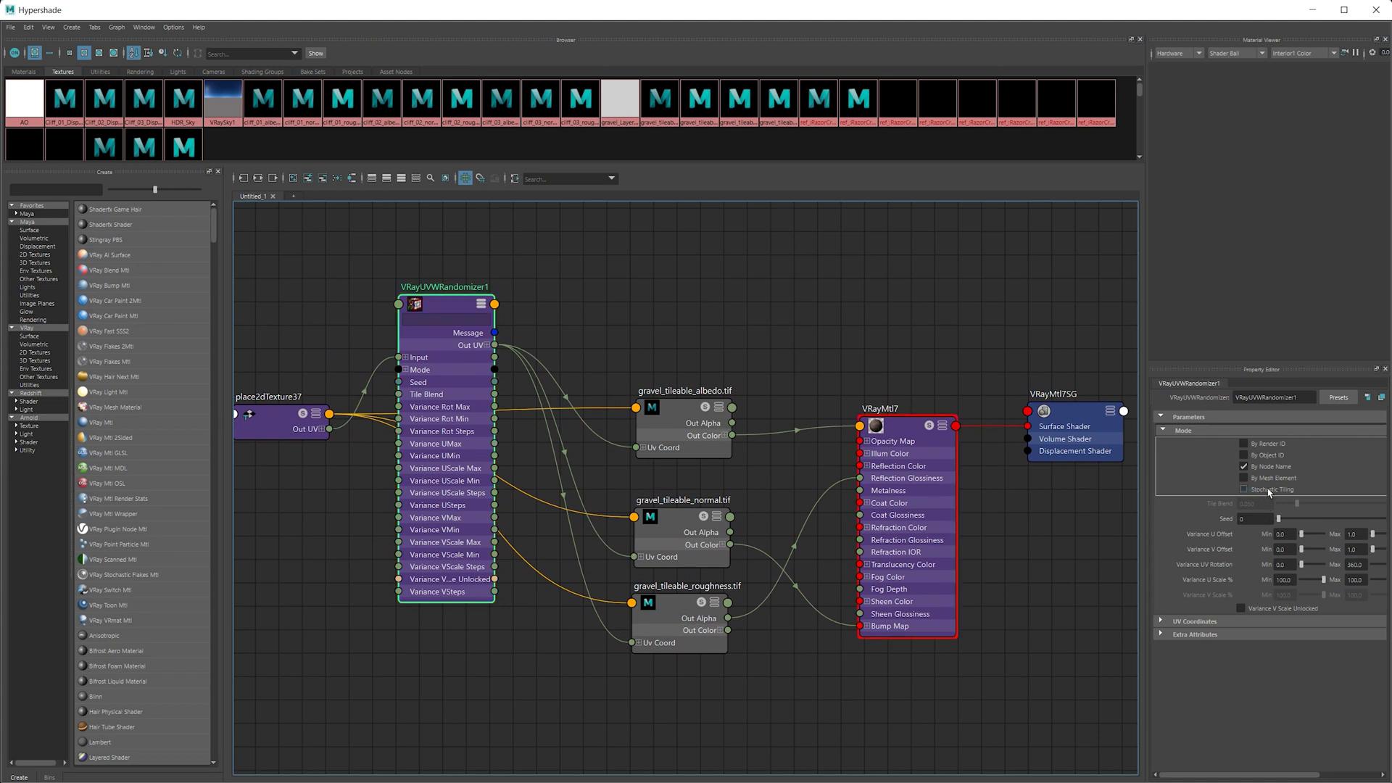
click(1244, 489)
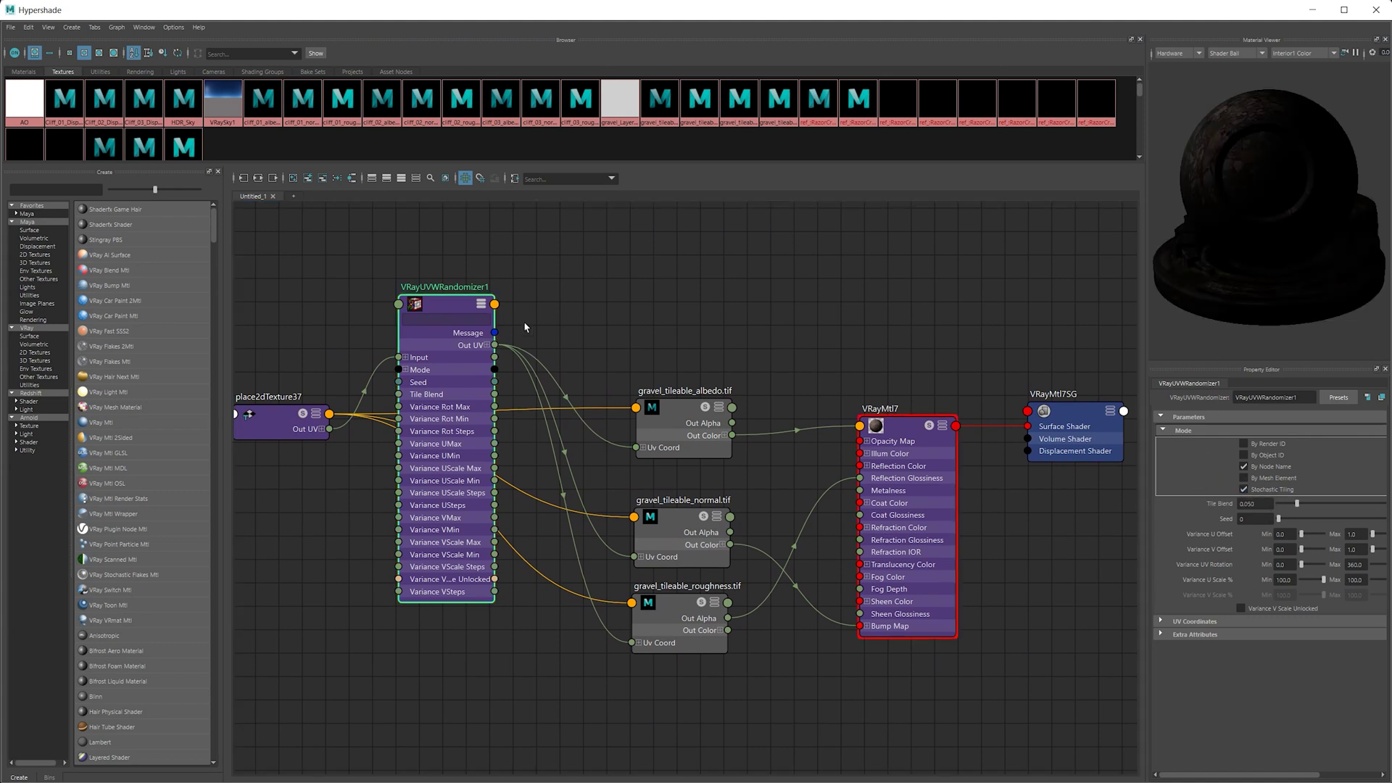
- Move the VRayUVWRandomizer1 node and the VRayMtl7SG shading group closer to the rest of the network, and reselect the randomizer
mouse_move(436, 330)
mouse_down()
mouse_move(414, 542)
mouse_move(435, 273)
mouse_move(444, 341)
mouse_up()
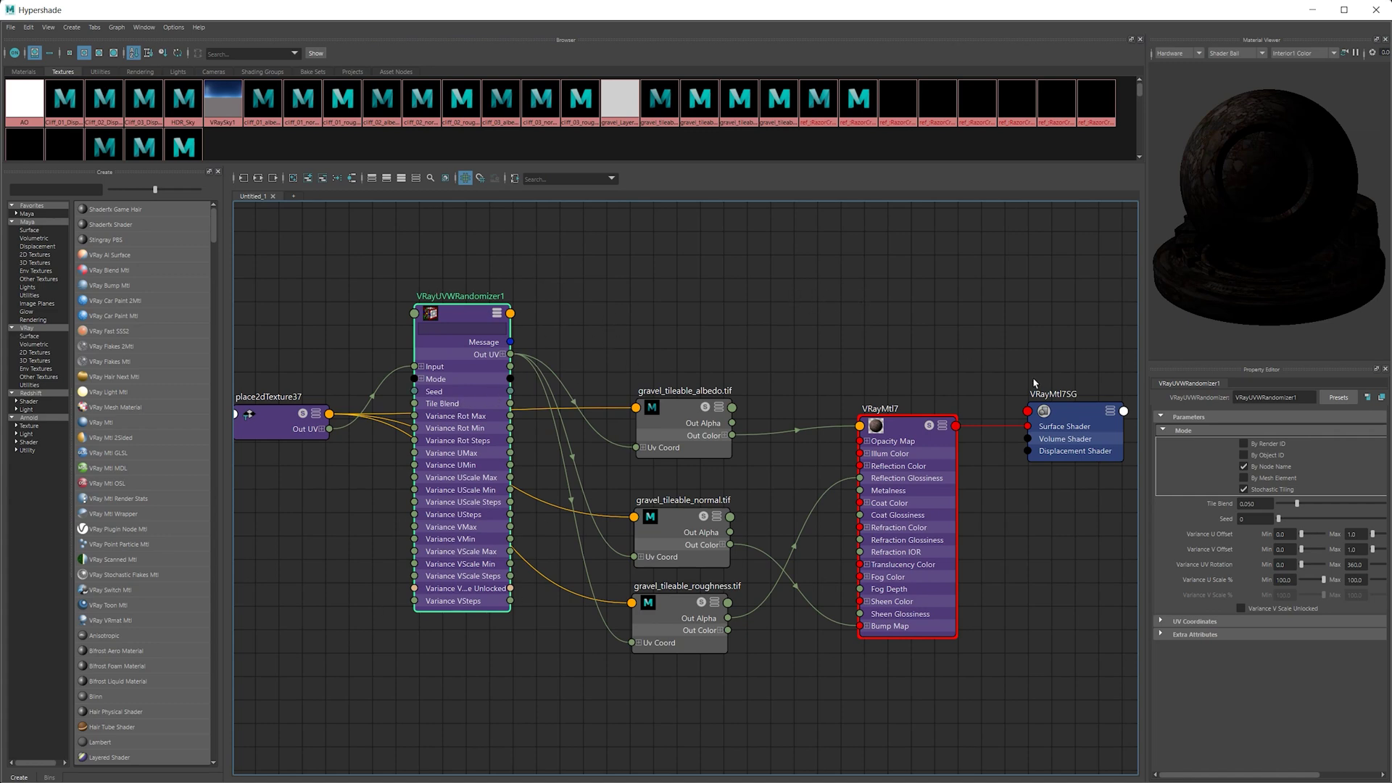
drag(1074, 424, 1055, 425)
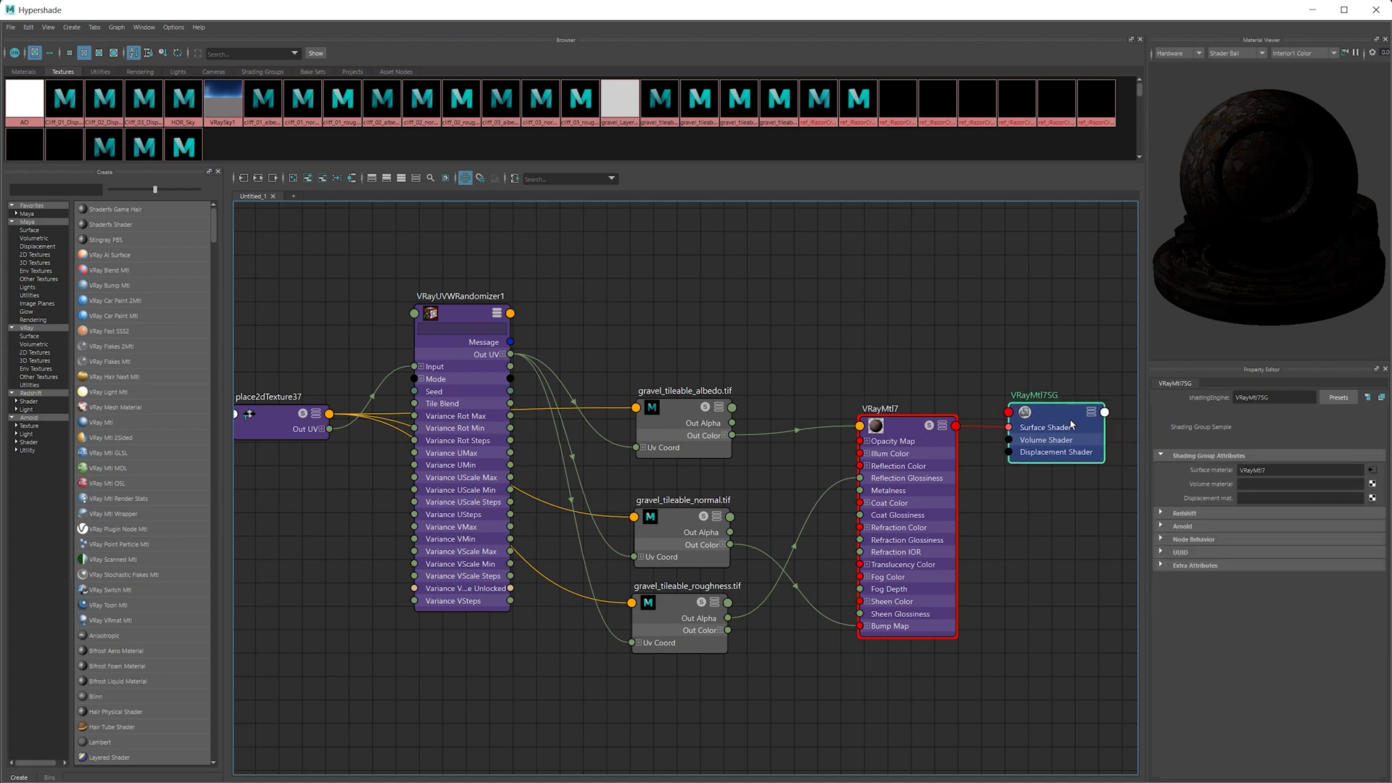
click(433, 308)
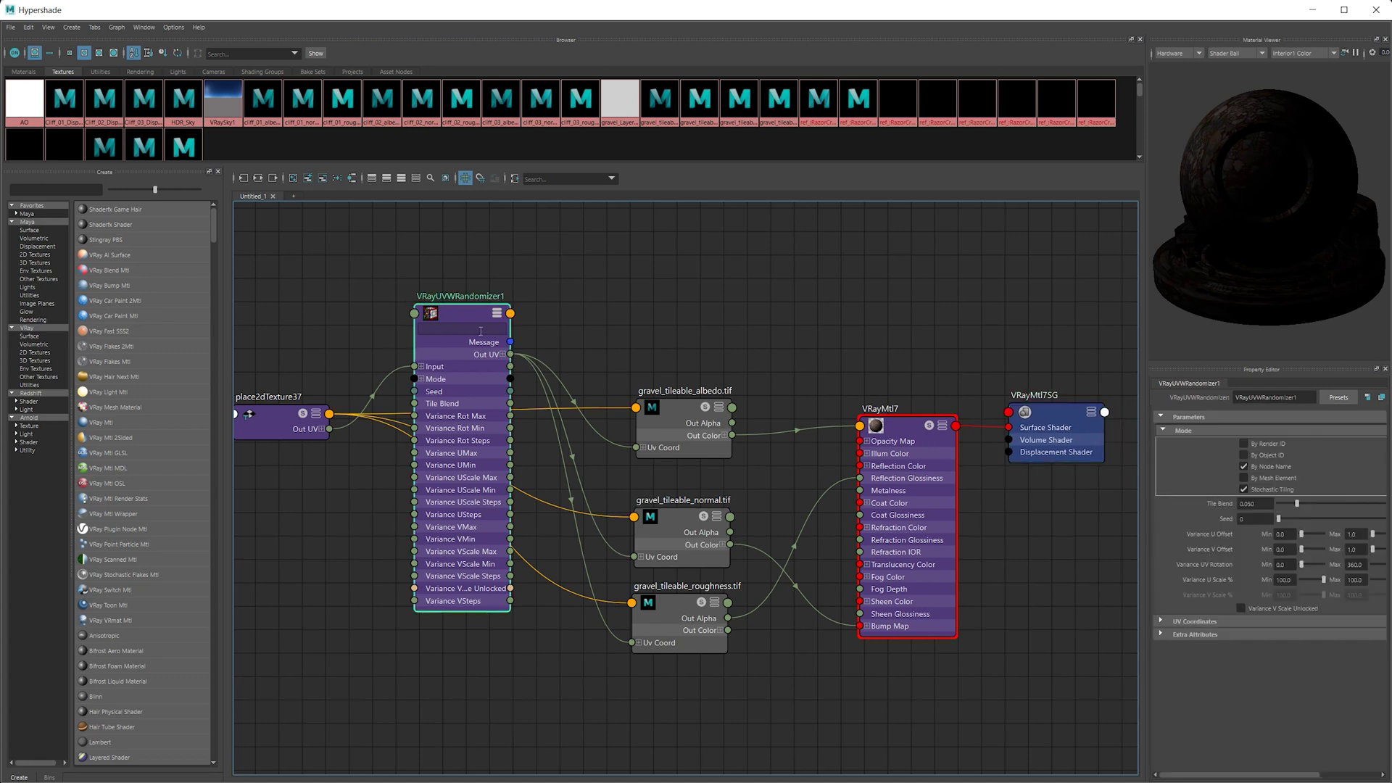
alt+middle_drag(545, 301, 560, 317)
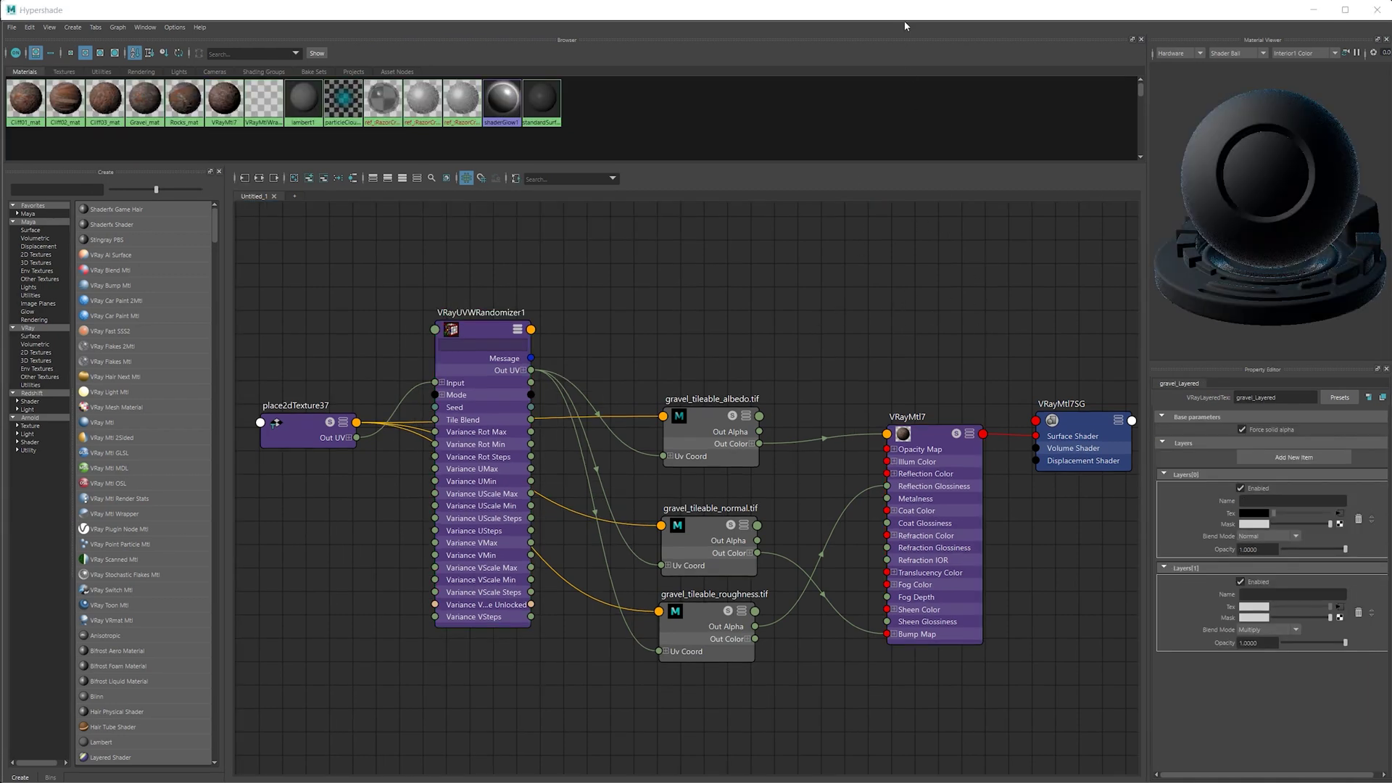
- Hide the RazorCrest display layer and assign the VRayMtl7 material to the ground
drag(904, 10, 896, 759)
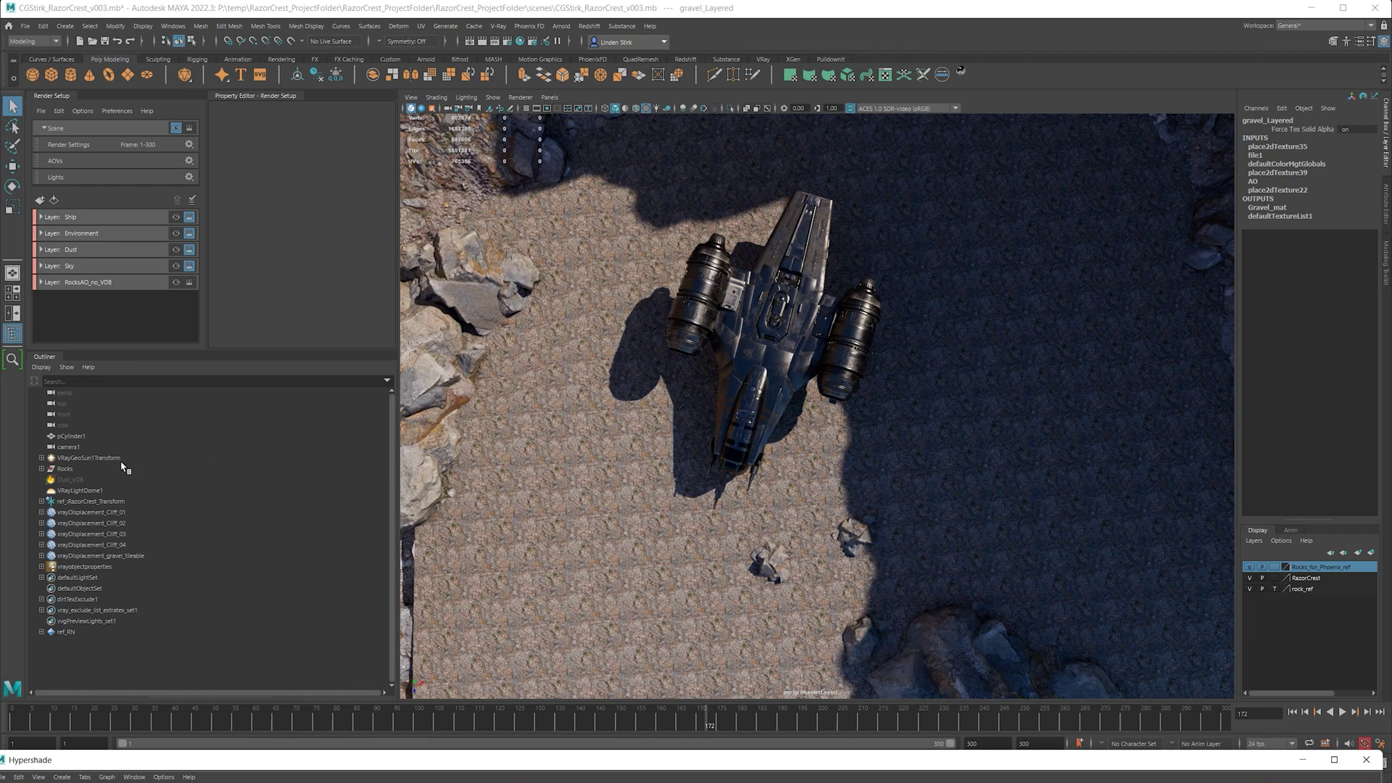
click(1250, 577)
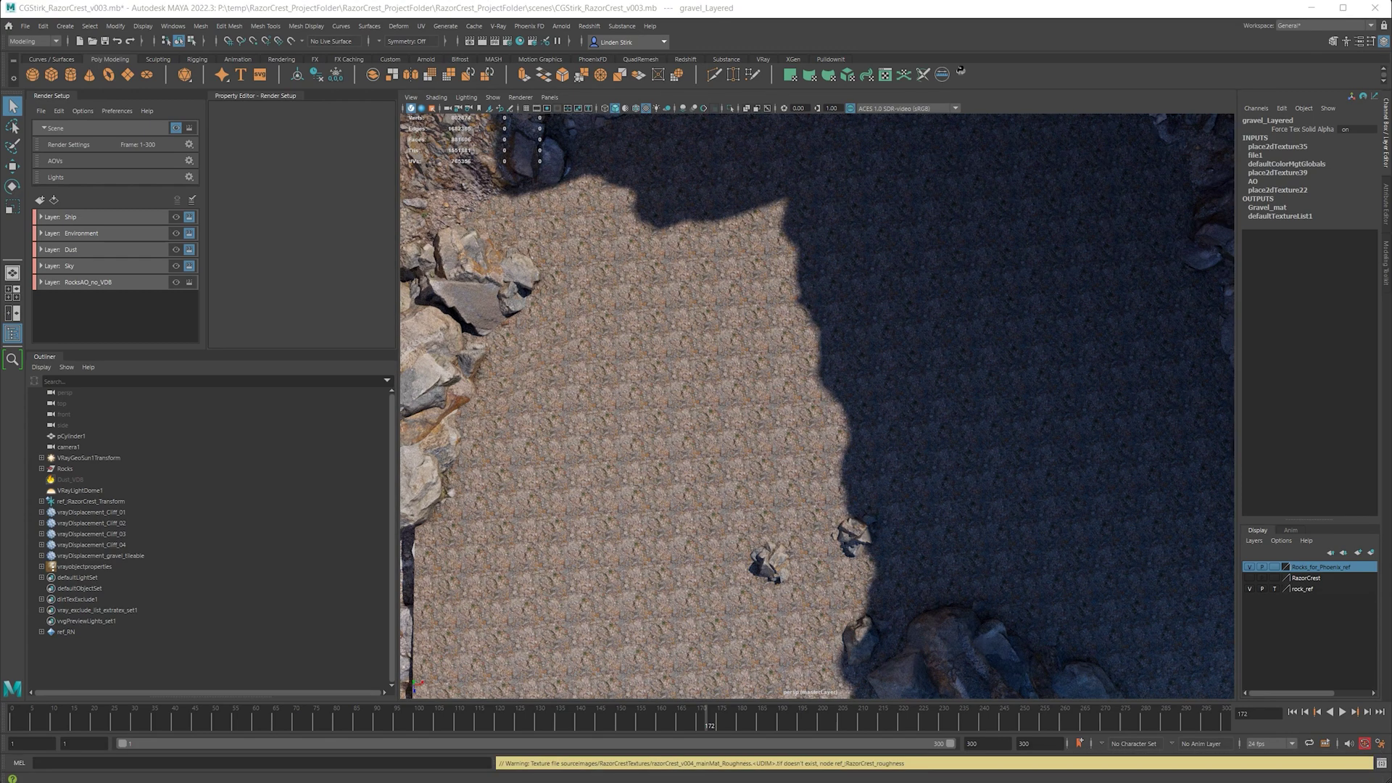
drag(916, 781, 890, 267)
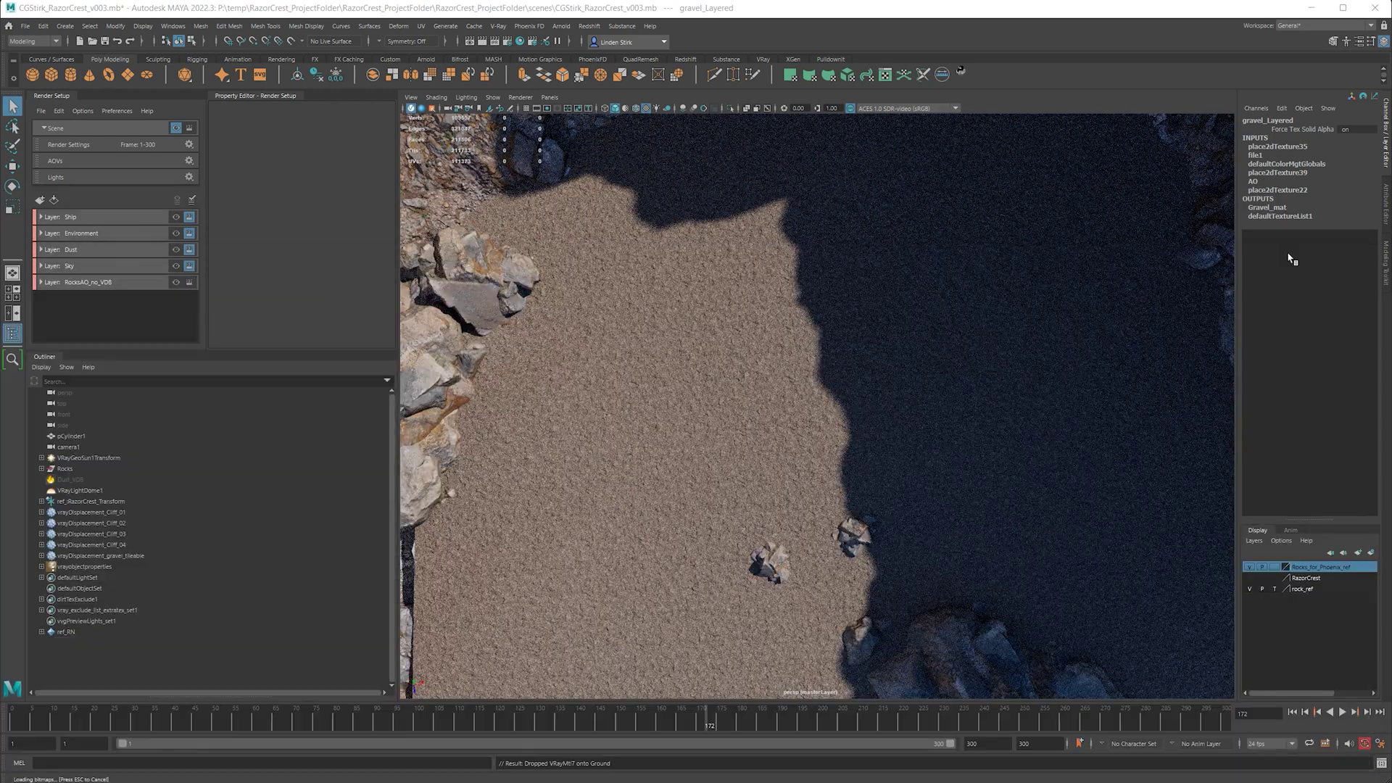
click(1288, 258)
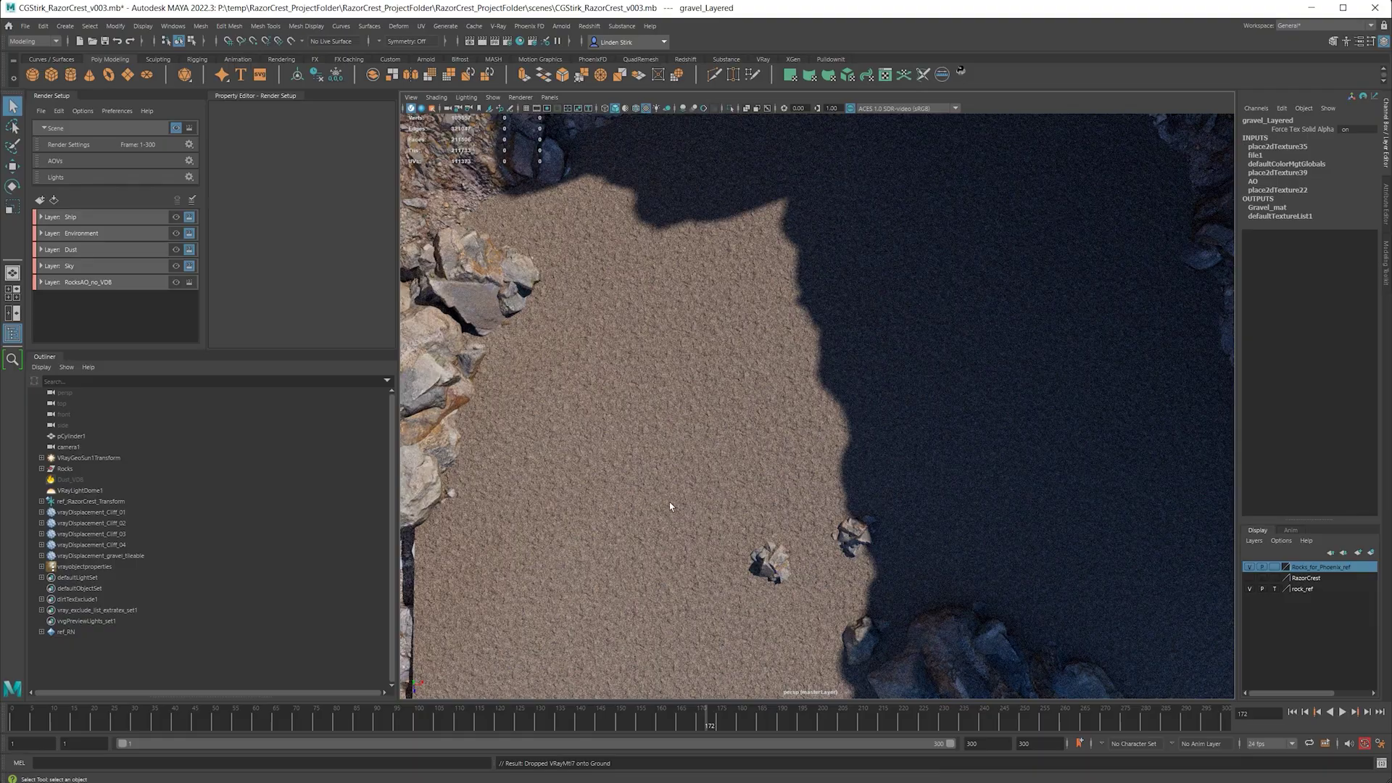
- Turn off Stochastic Tiling on VRayUVWRandomizer1 and inspect the texture repetition on the ground in the viewport
scroll(615, 540, up, 3)
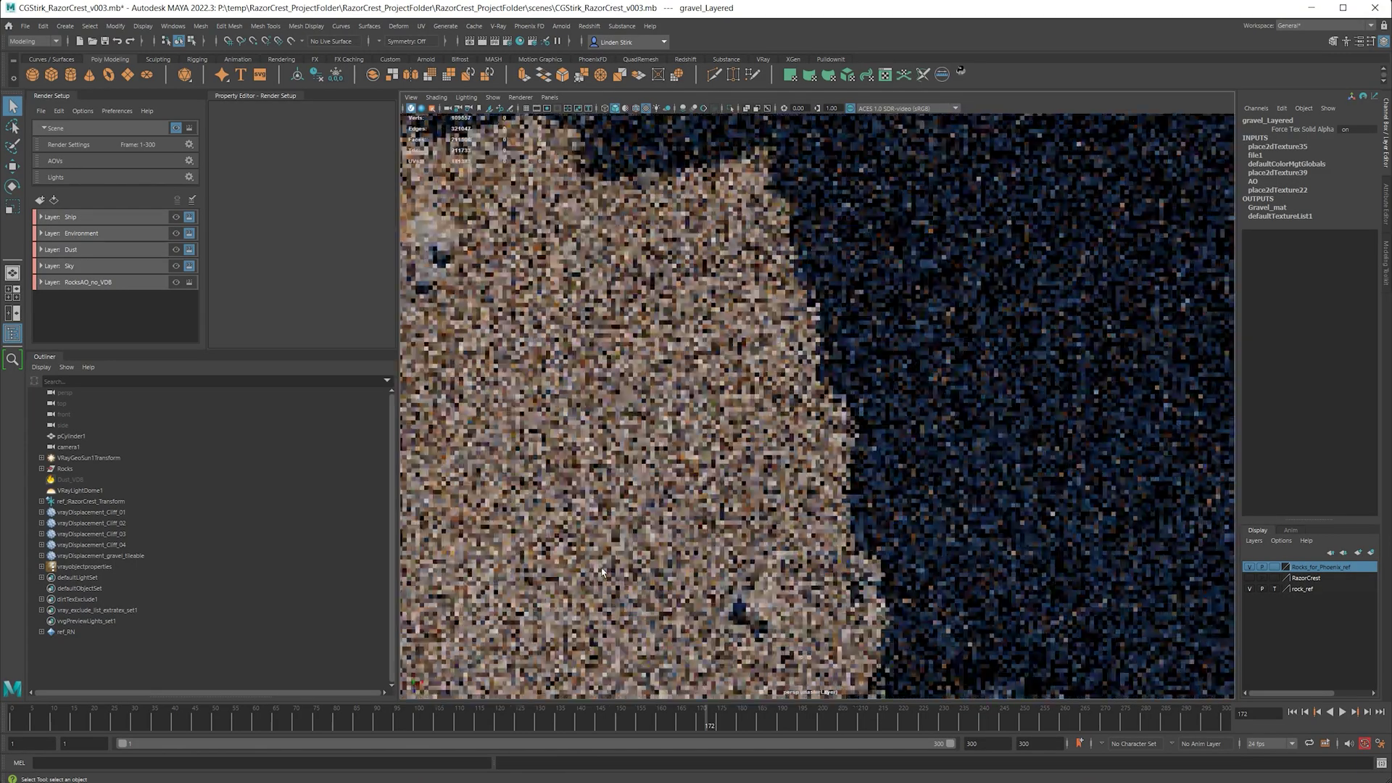
alt+middle_drag(459, 594, 539, 535)
scroll(538, 535, up, 2)
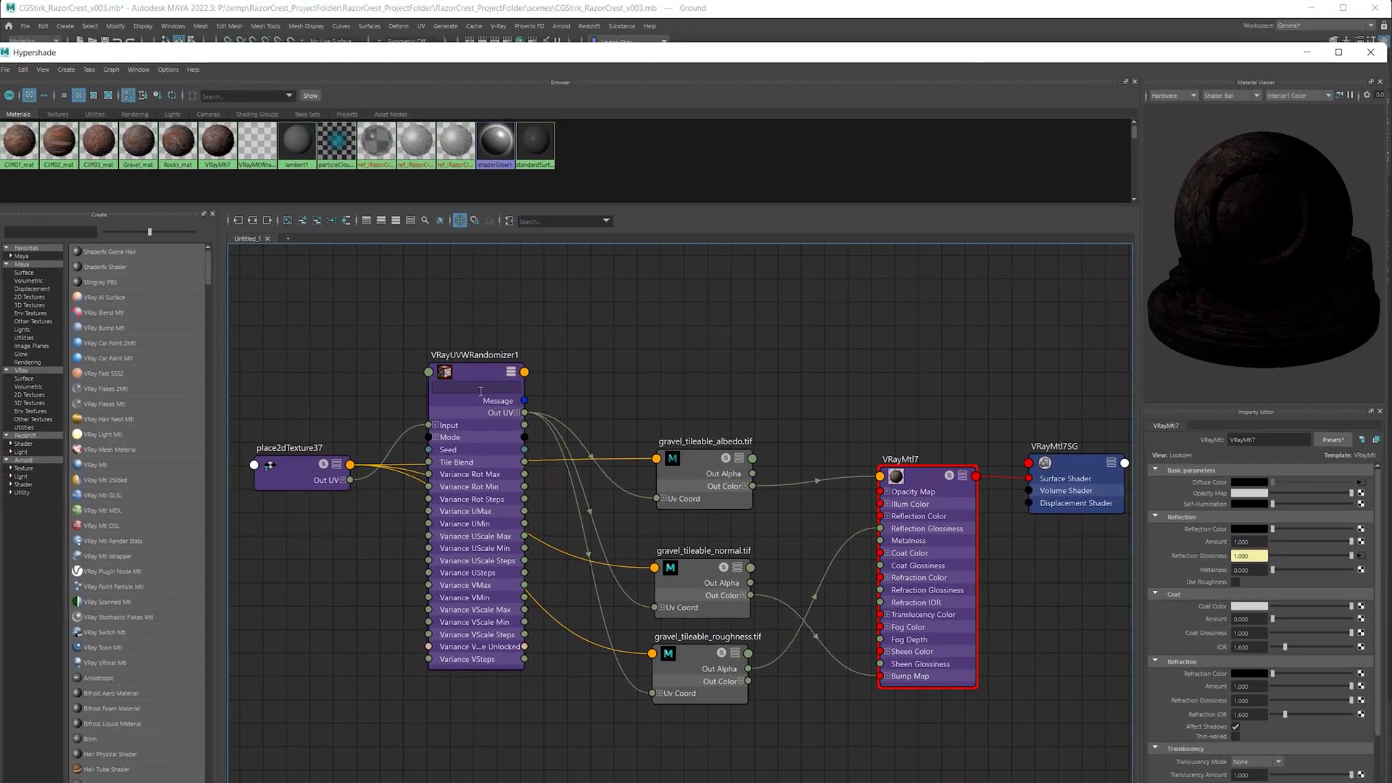
click(490, 379)
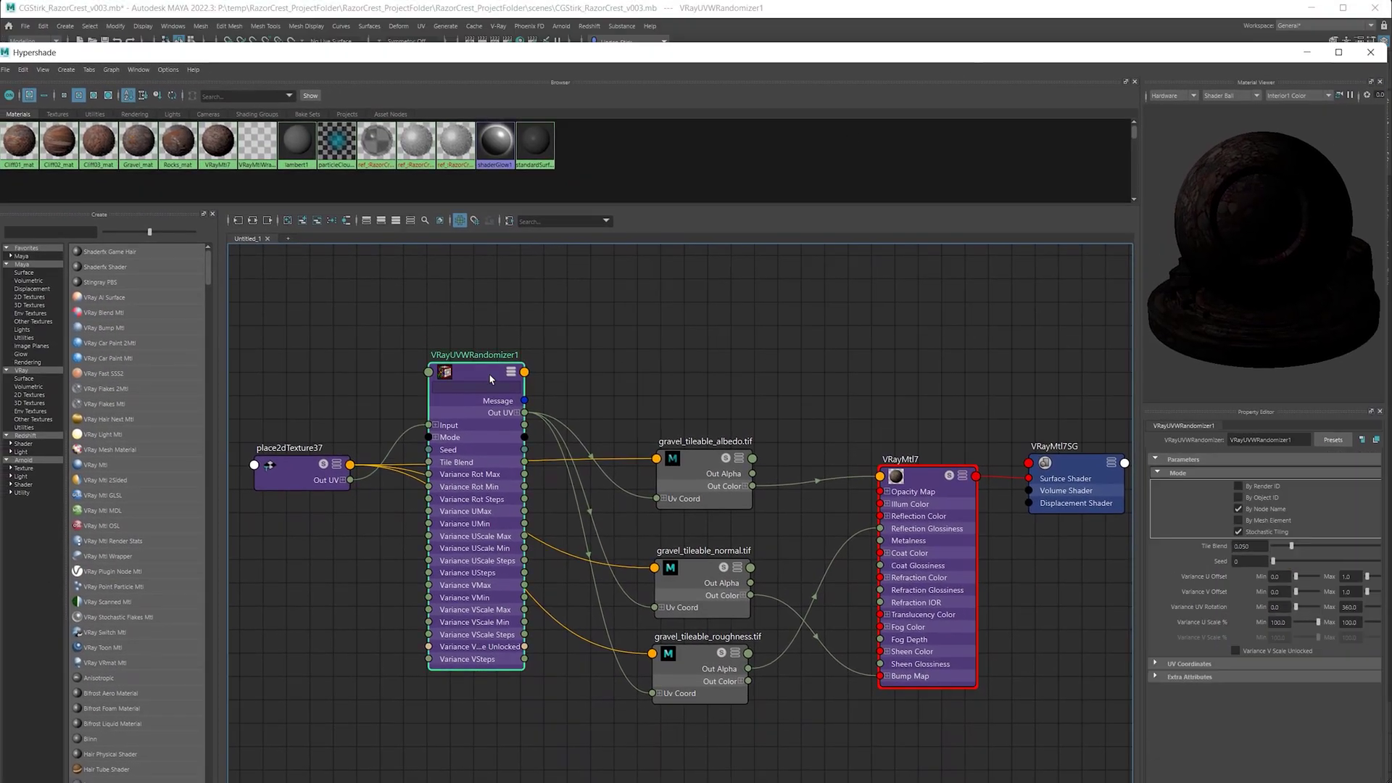
click(1260, 532)
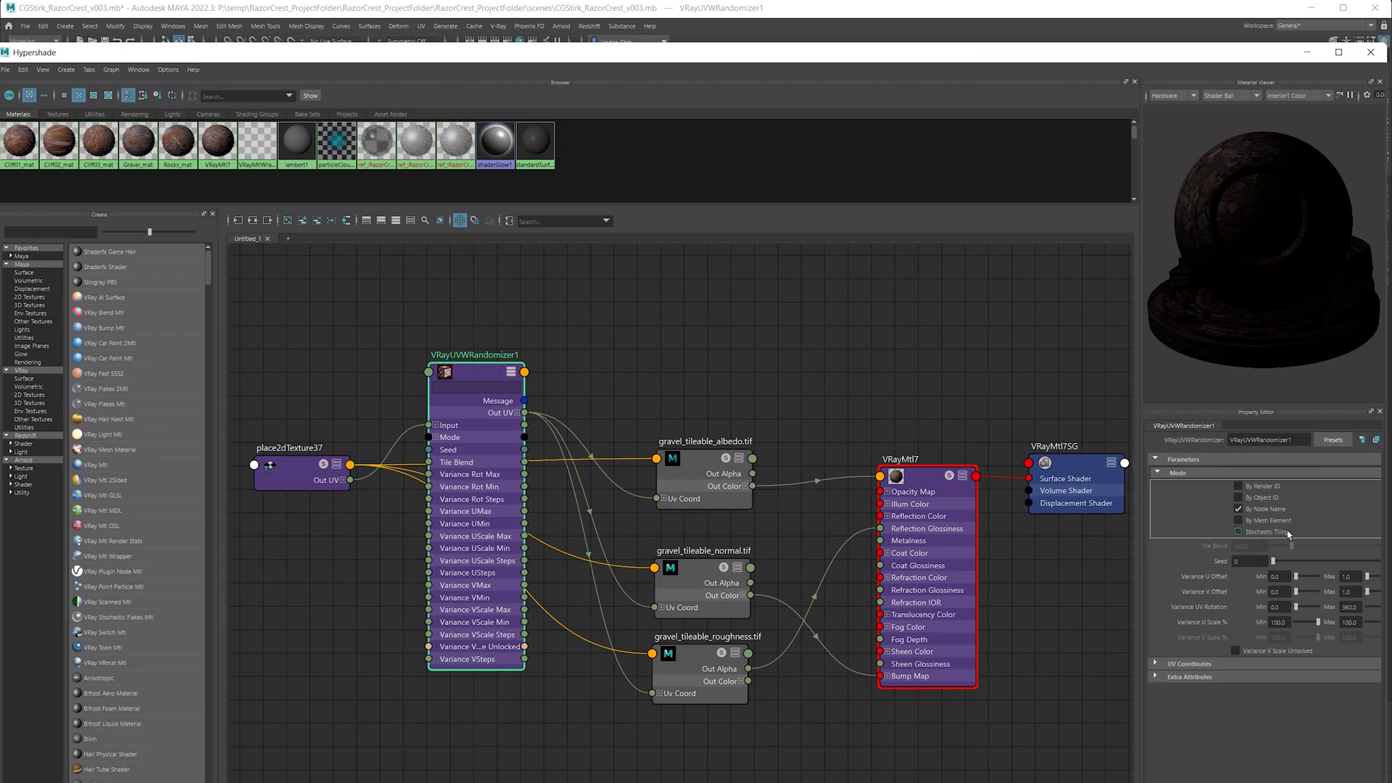
drag(912, 61, 915, 632)
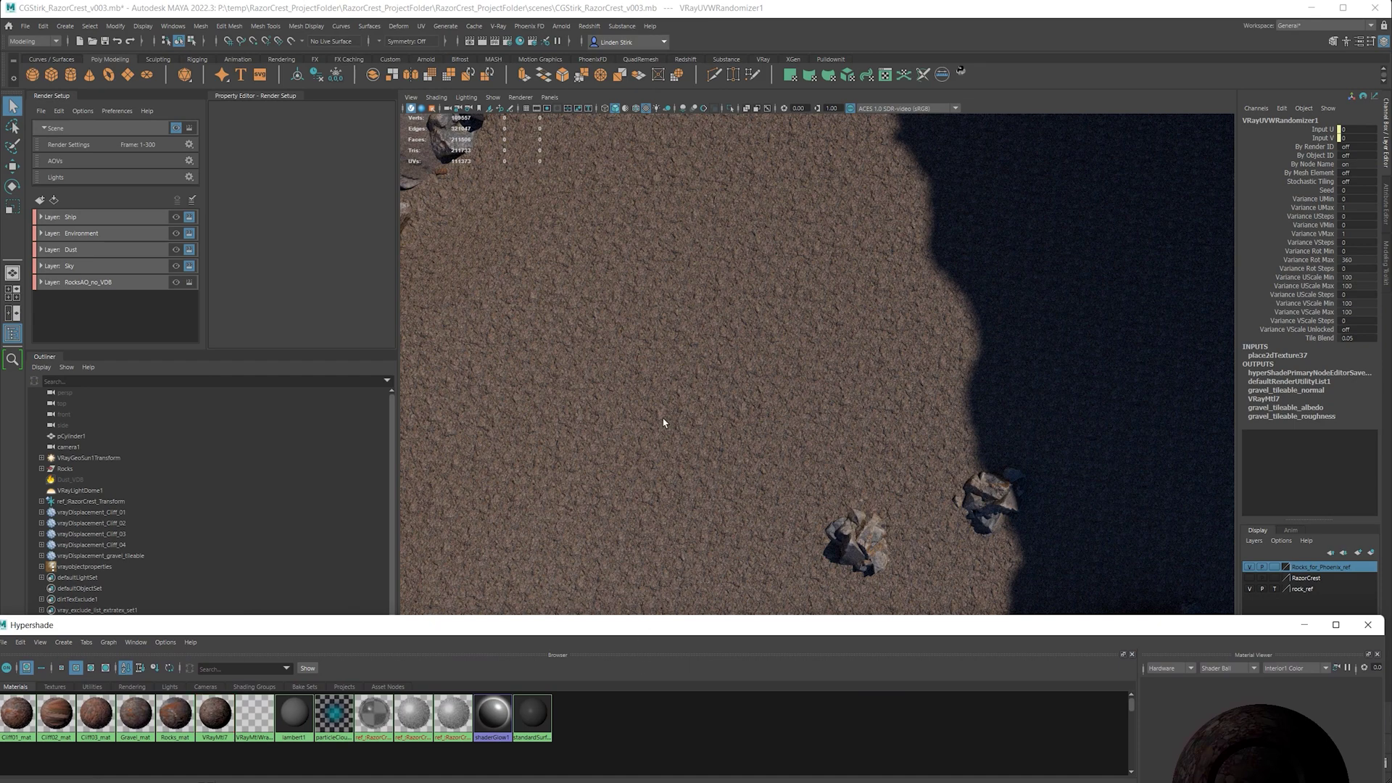
- Turn Stochastic Tiling back on for VRayUVWRandomizer1, compare the ground in the viewport, and return to the full shading network
drag(765, 636, 695, 249)
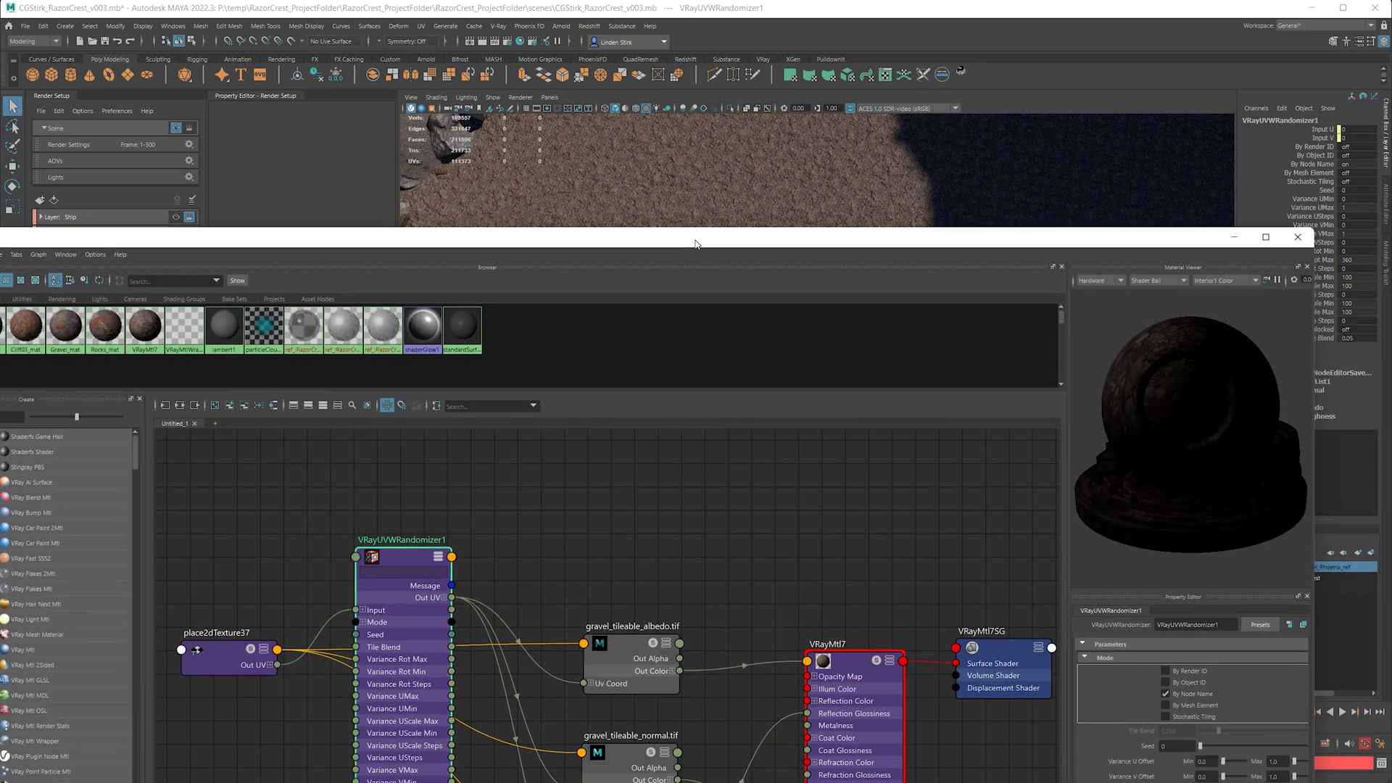
click(1165, 716)
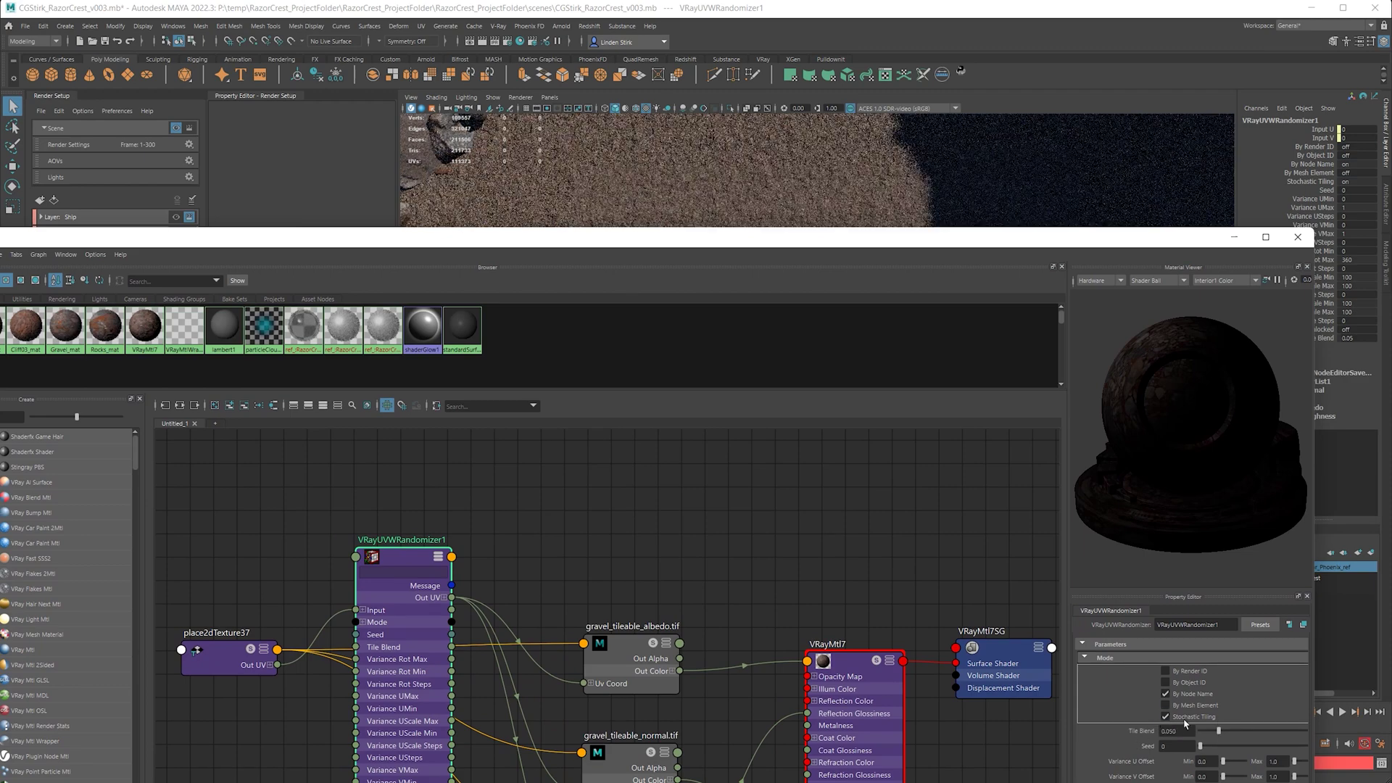
drag(940, 246, 953, 332)
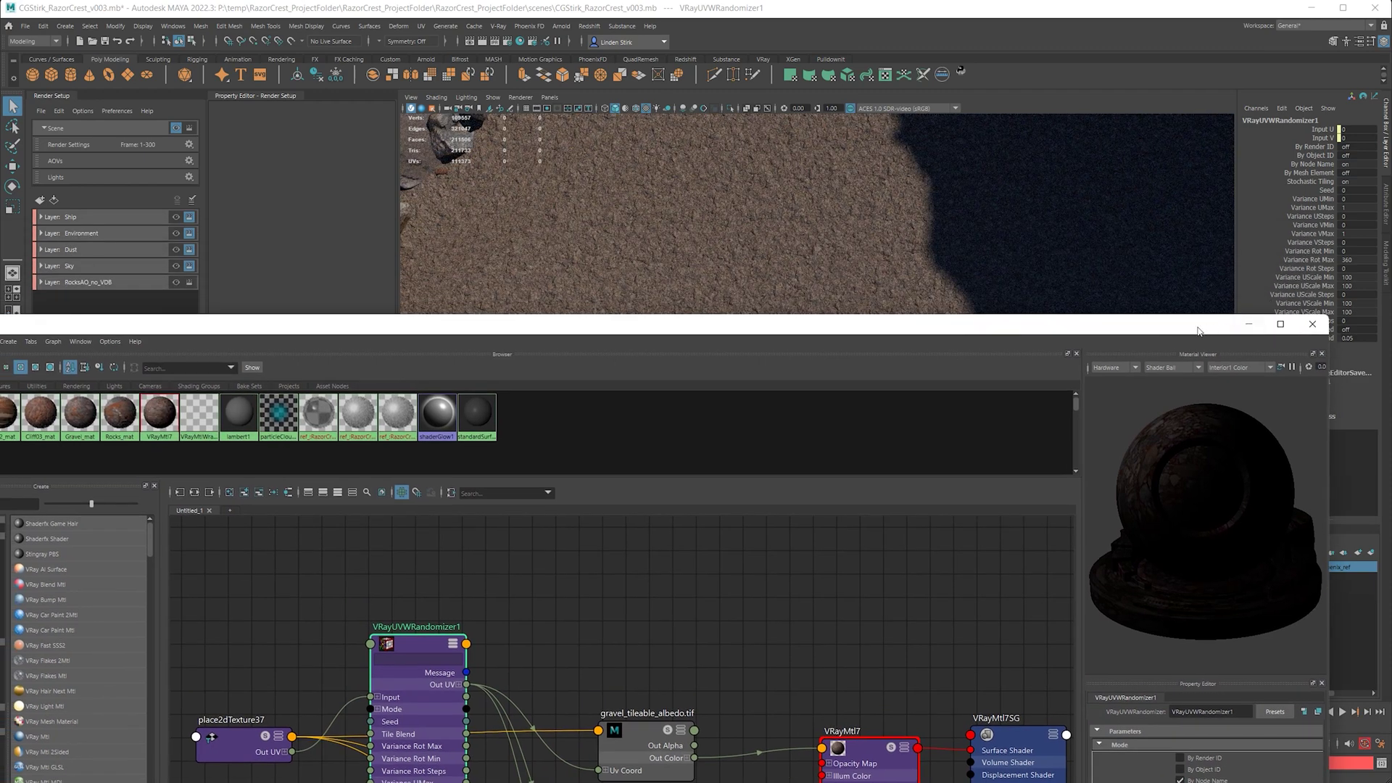
drag(1247, 324, 1265, 10)
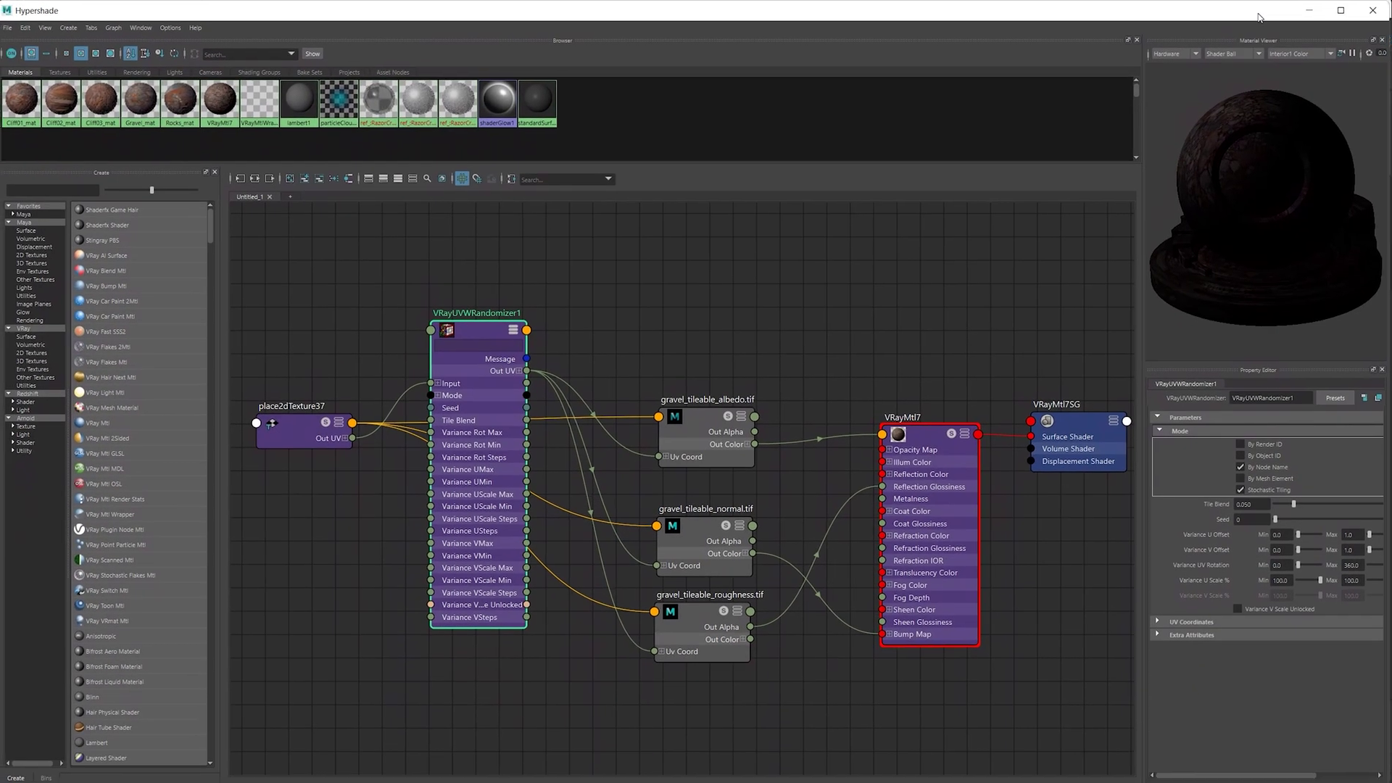
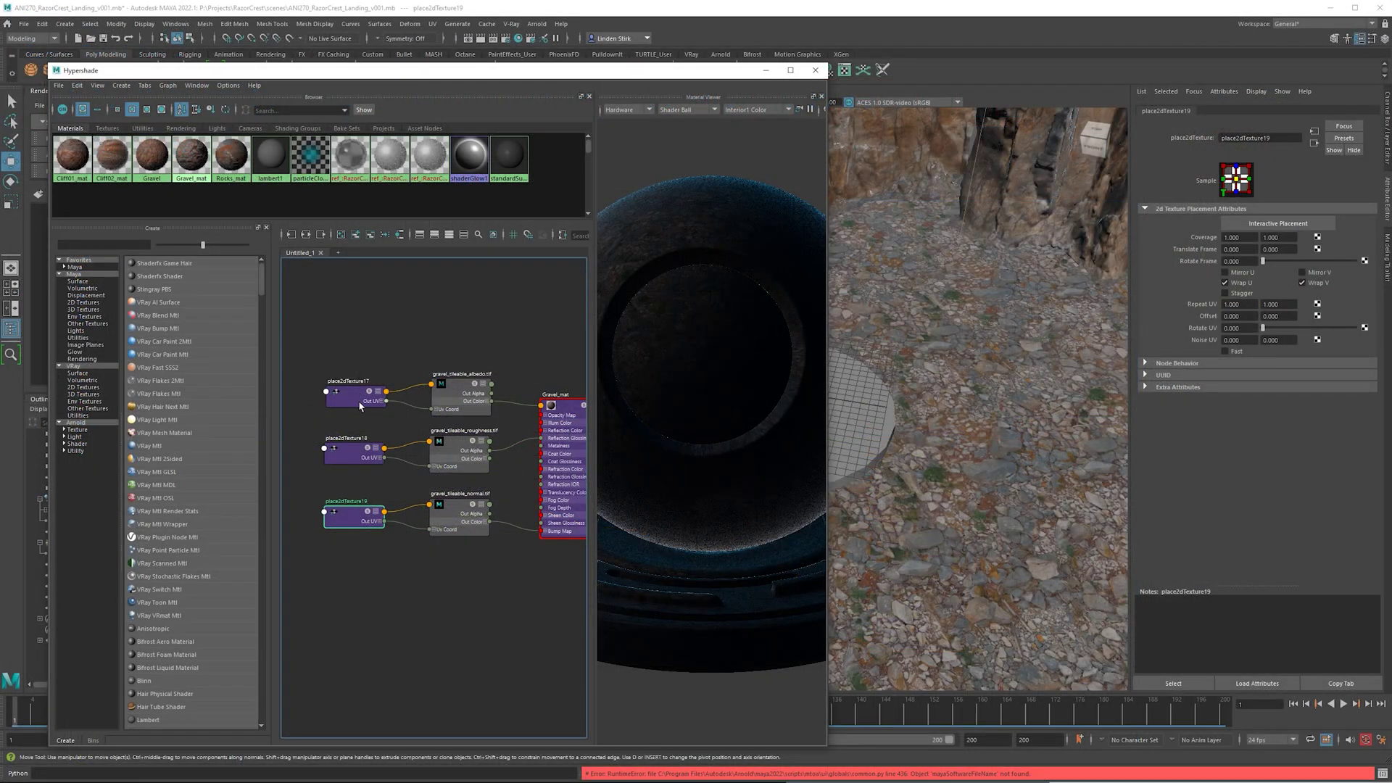
- Connect the Out UV of place2dTexture17 to the Uv Coord of the gravel roughness and normal textures
scroll(389, 399, up, 2)
click(391, 395)
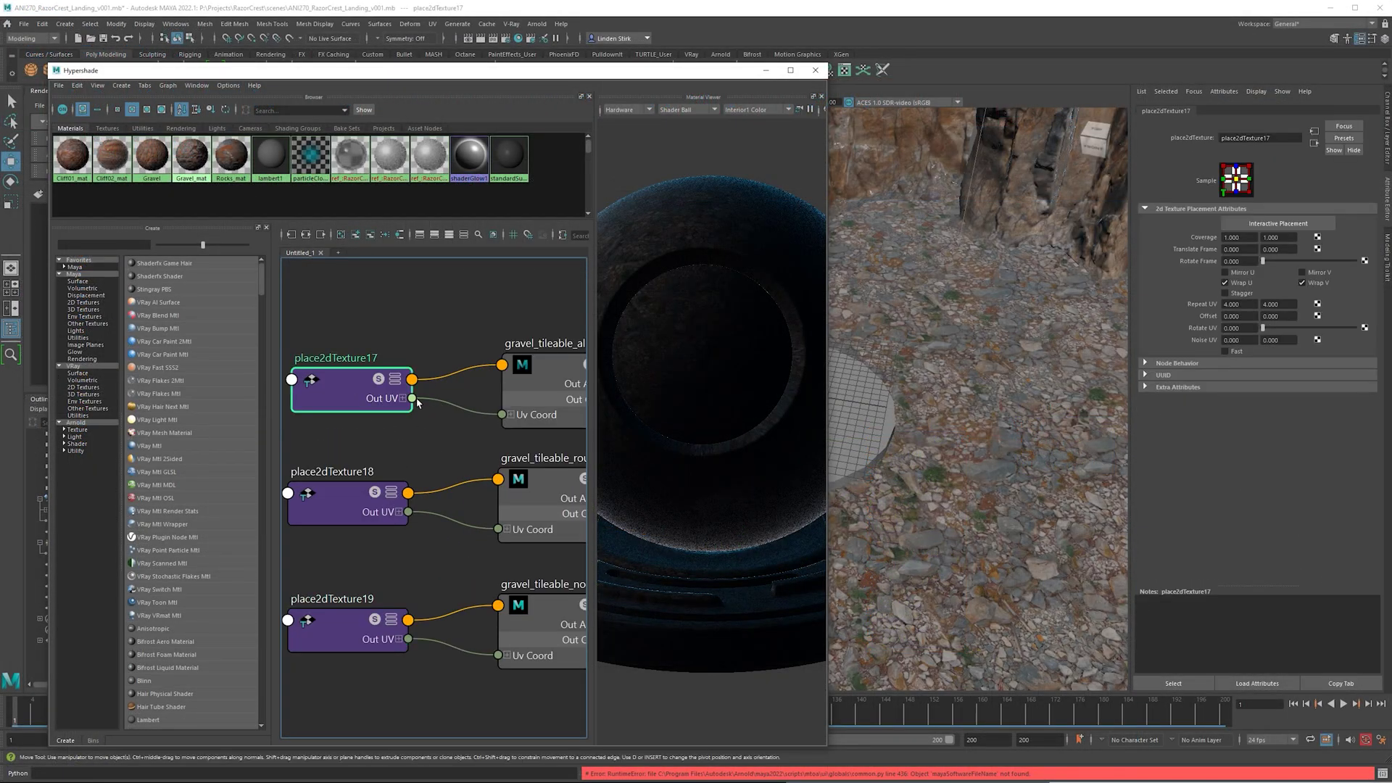
drag(412, 398, 500, 530)
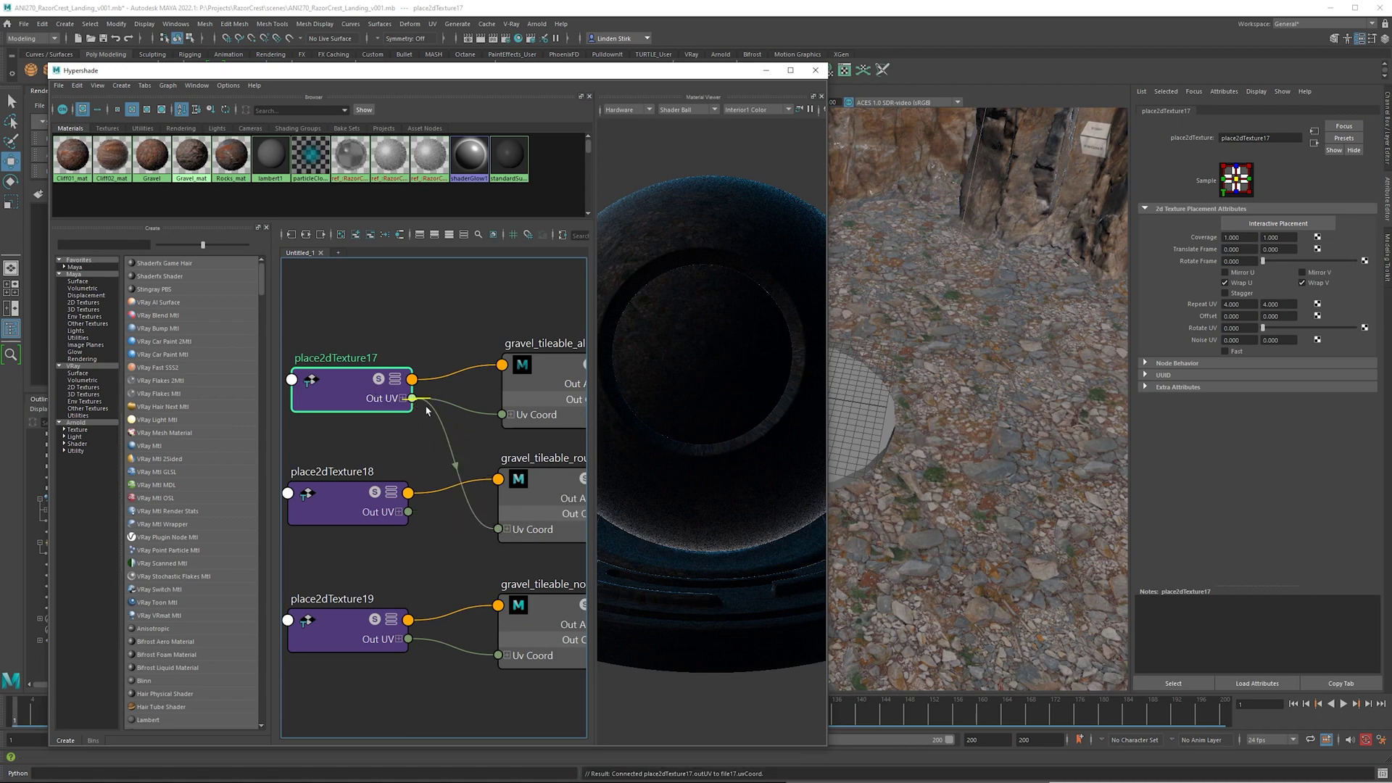
drag(411, 398, 500, 658)
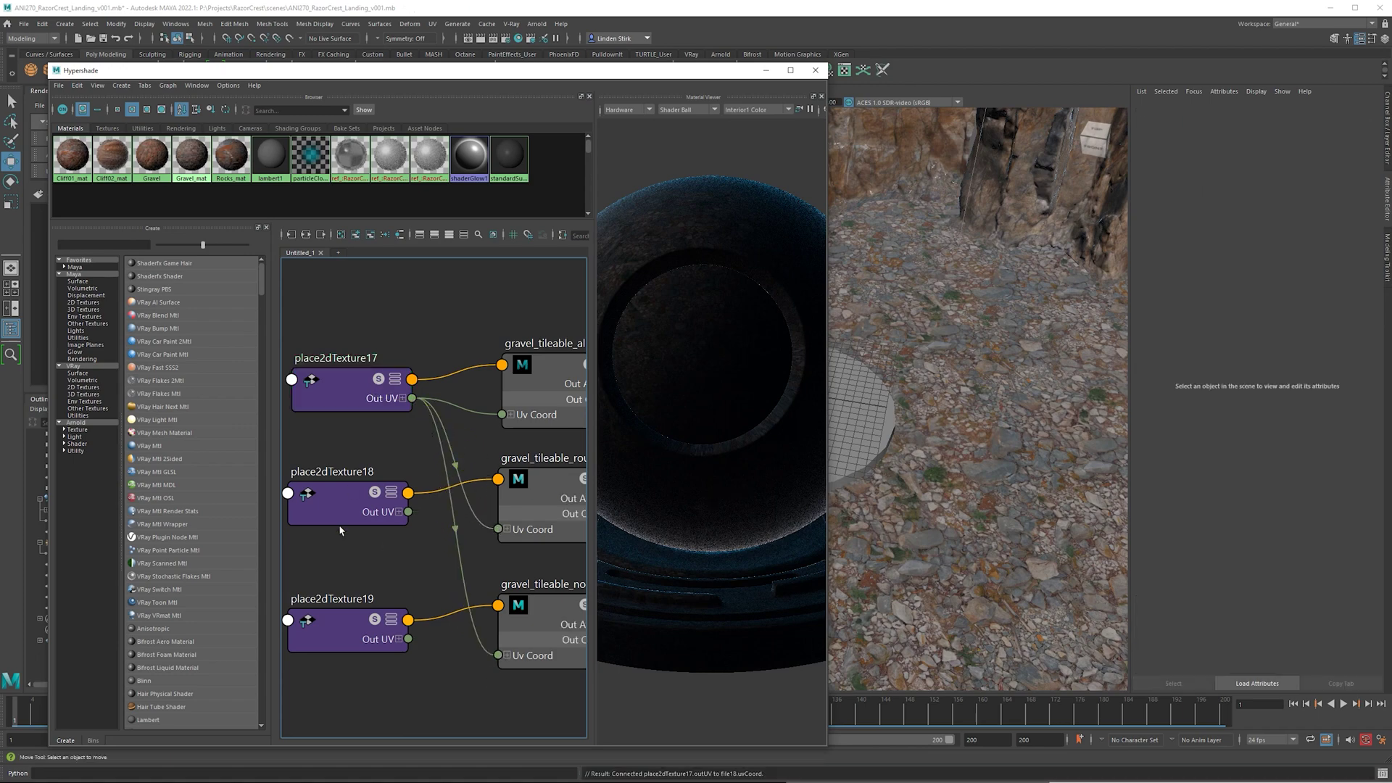
- Check the Repeat UV values of the placement node shared by the gravel albedo, roughness and normal textures
click(546, 387)
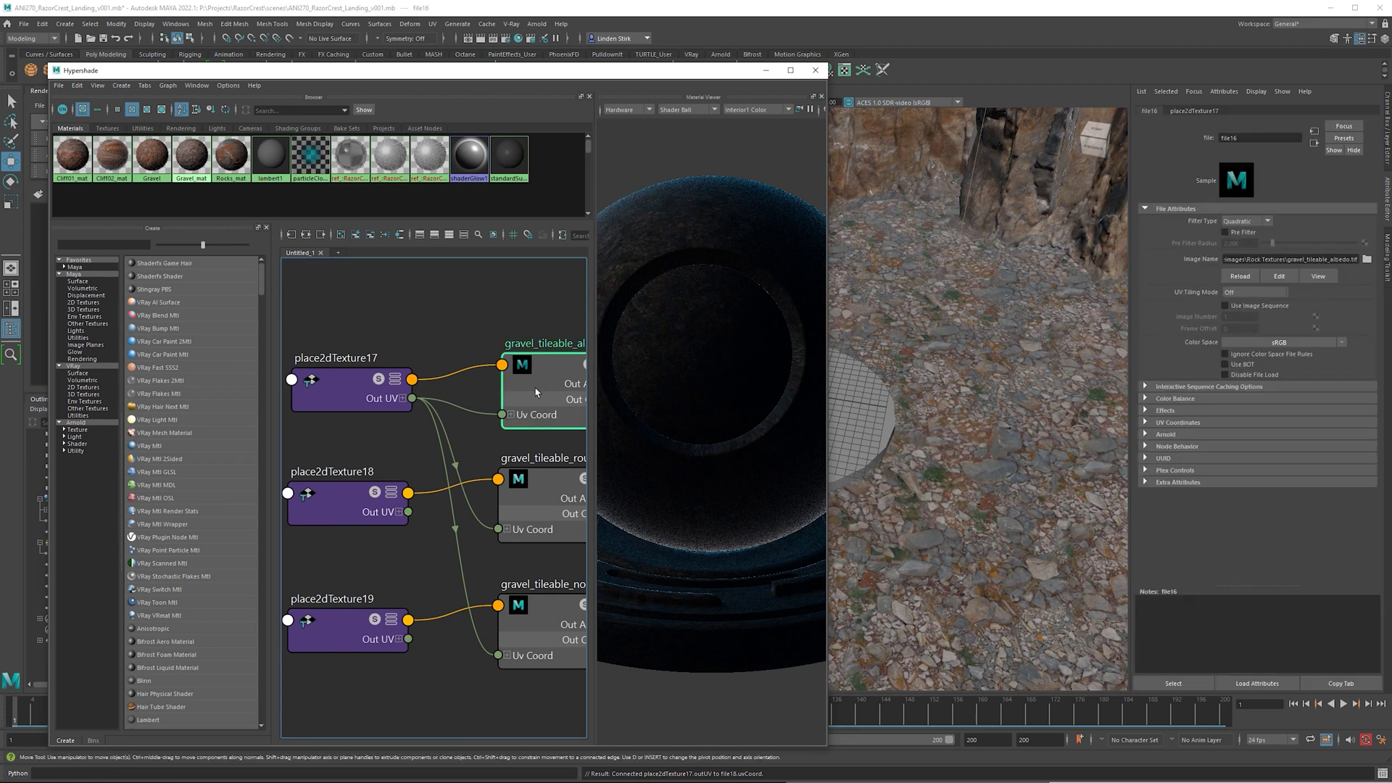
scroll(514, 358, down, 2)
alt+middle_drag(520, 336, 473, 333)
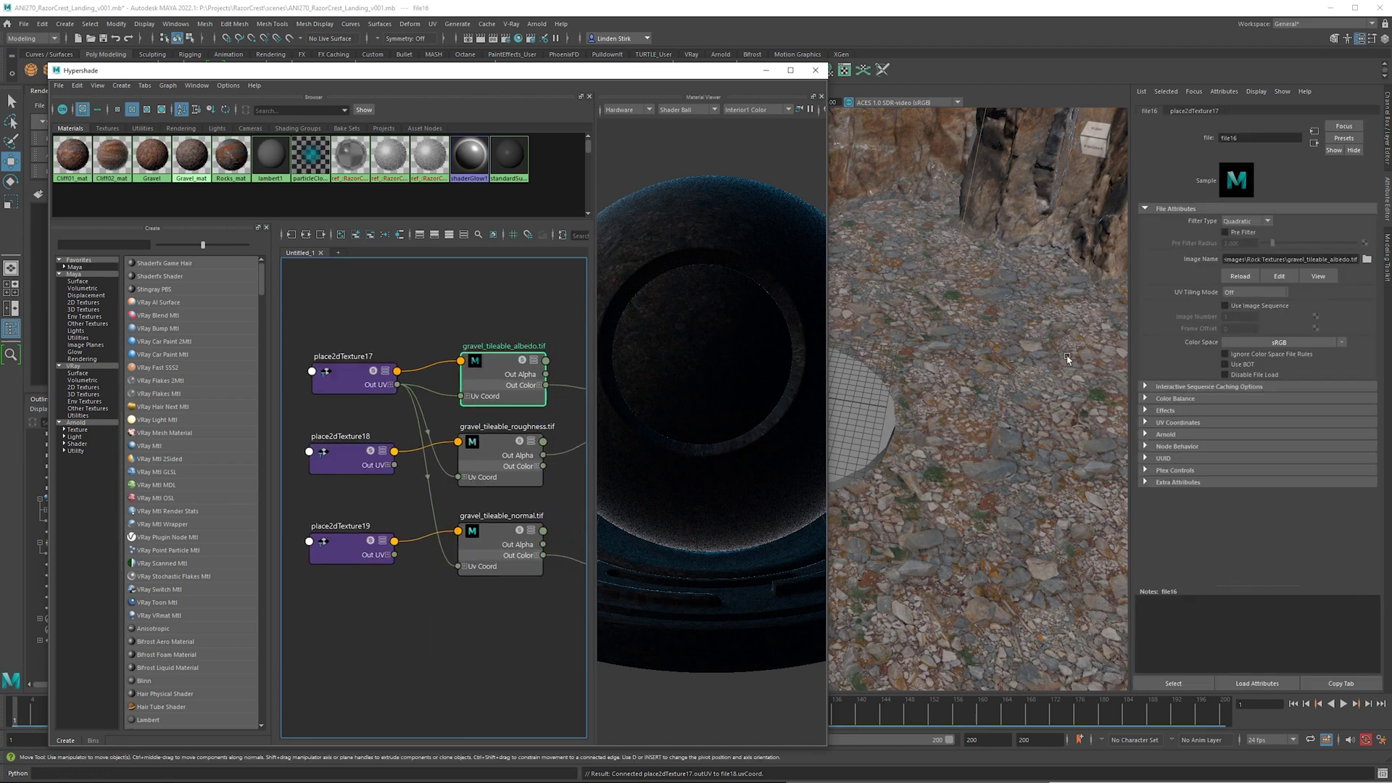
click(1203, 111)
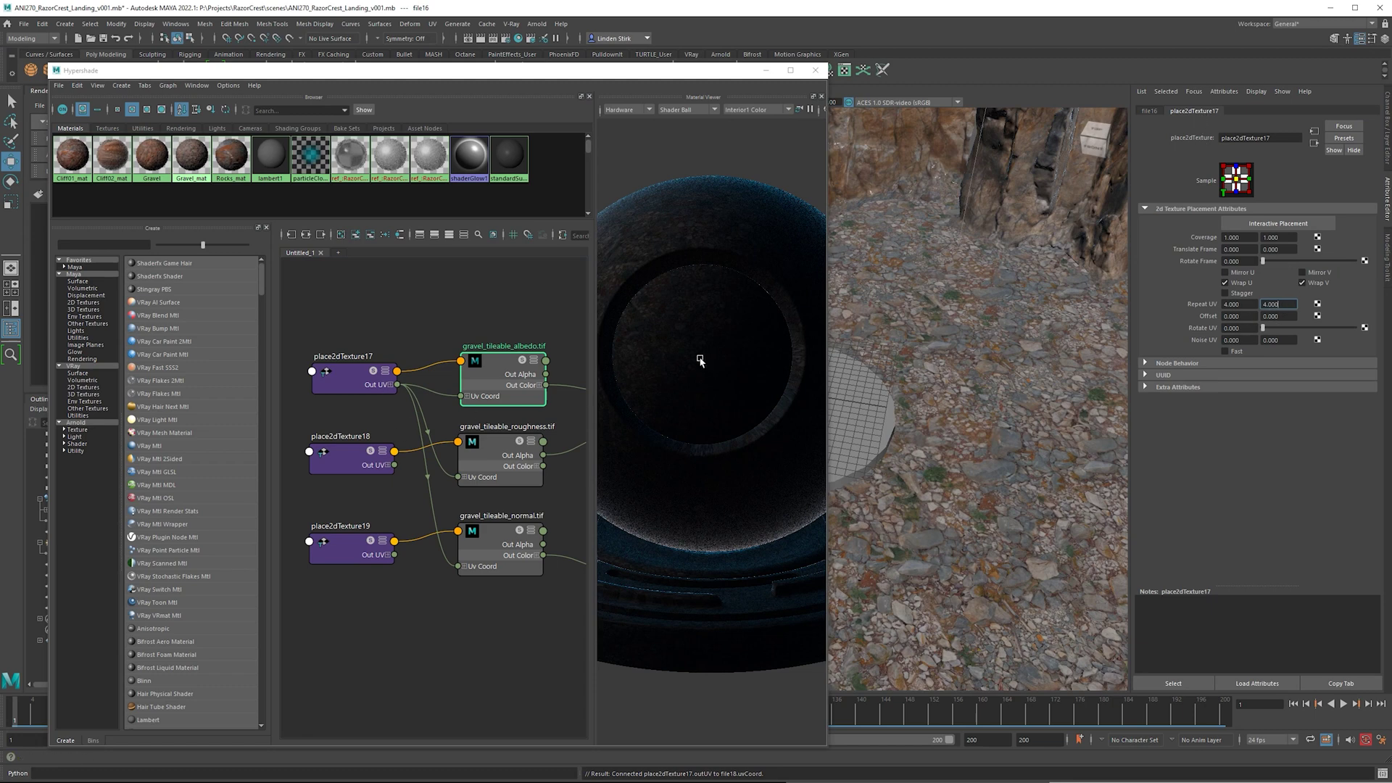
click(487, 477)
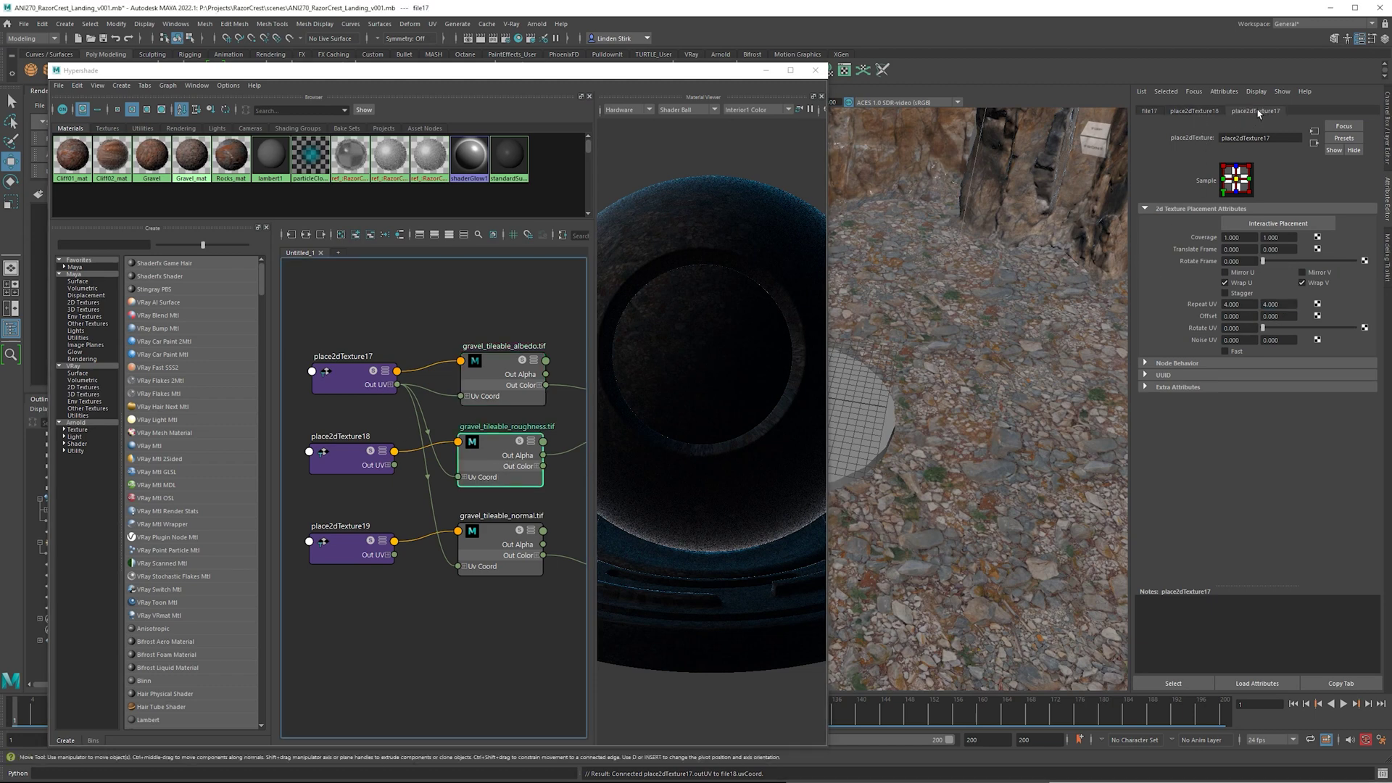
click(1278, 304)
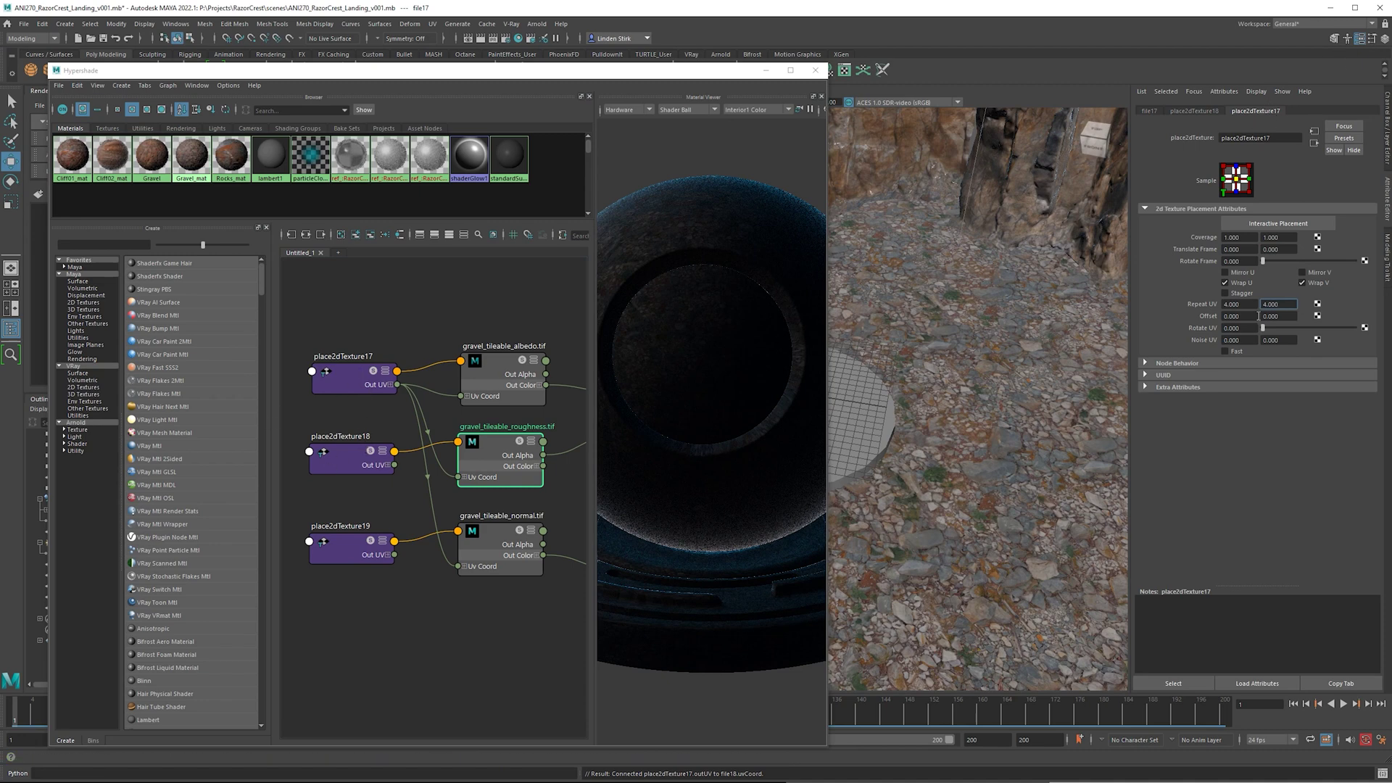
click(492, 557)
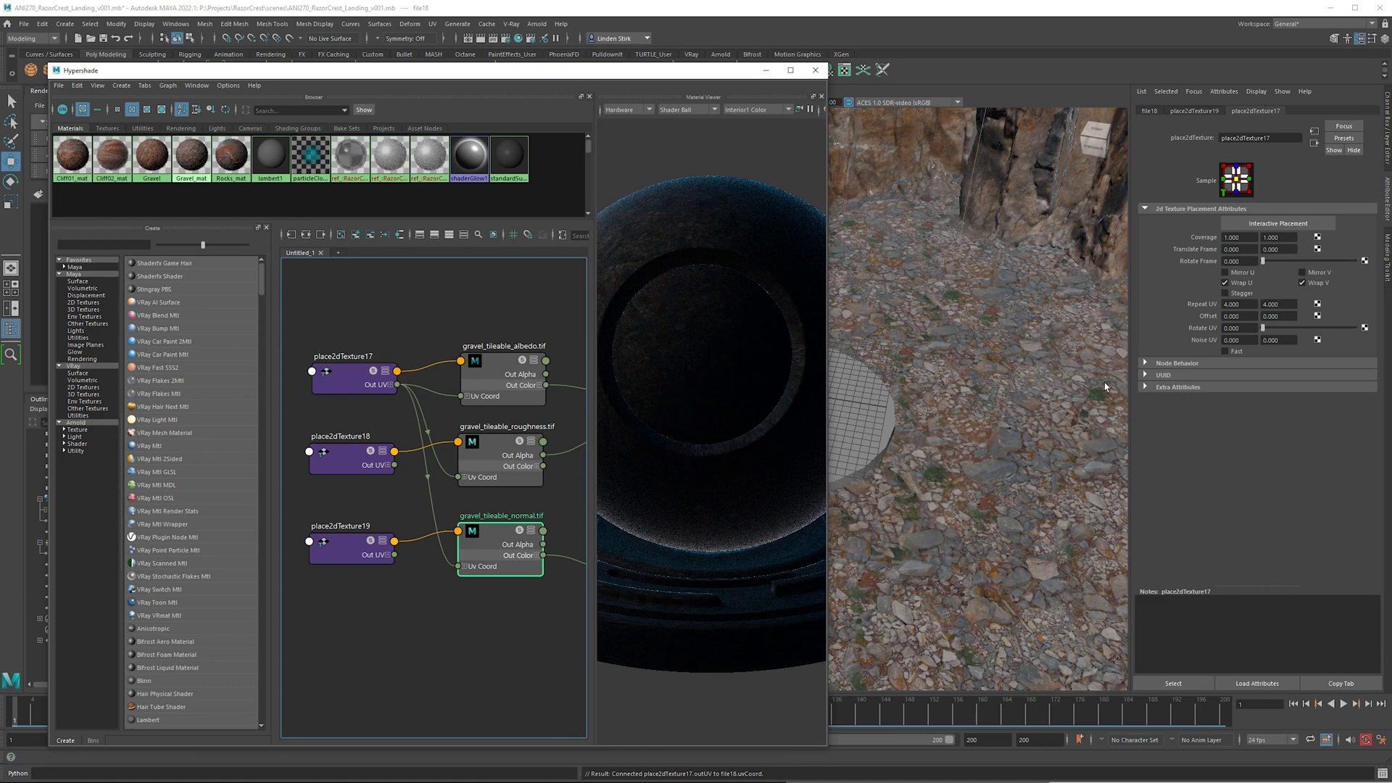
click(365, 656)
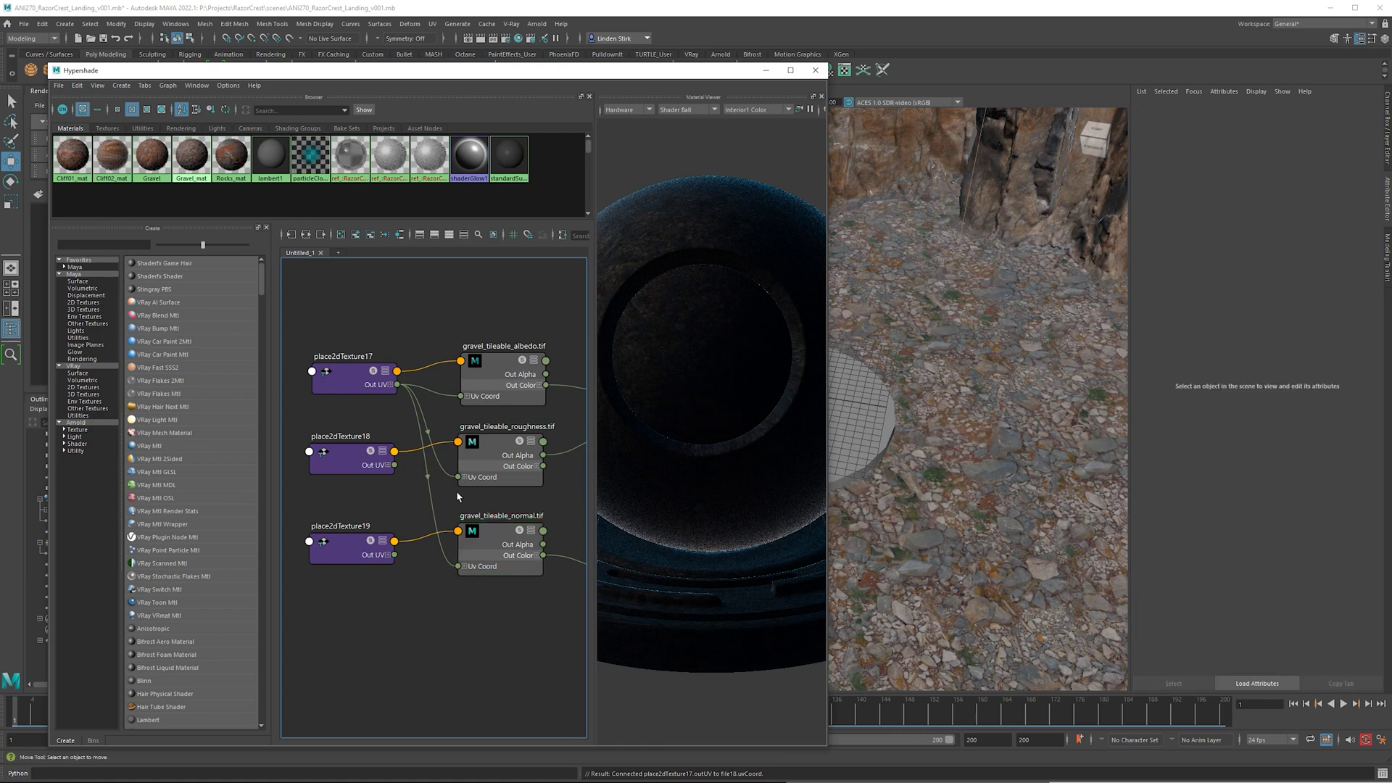
- Reconnect the Out UV of place2dTexture18 to the roughness texture's Uv Coord and that of place2dTexture19 to the normal texture's
key(a)
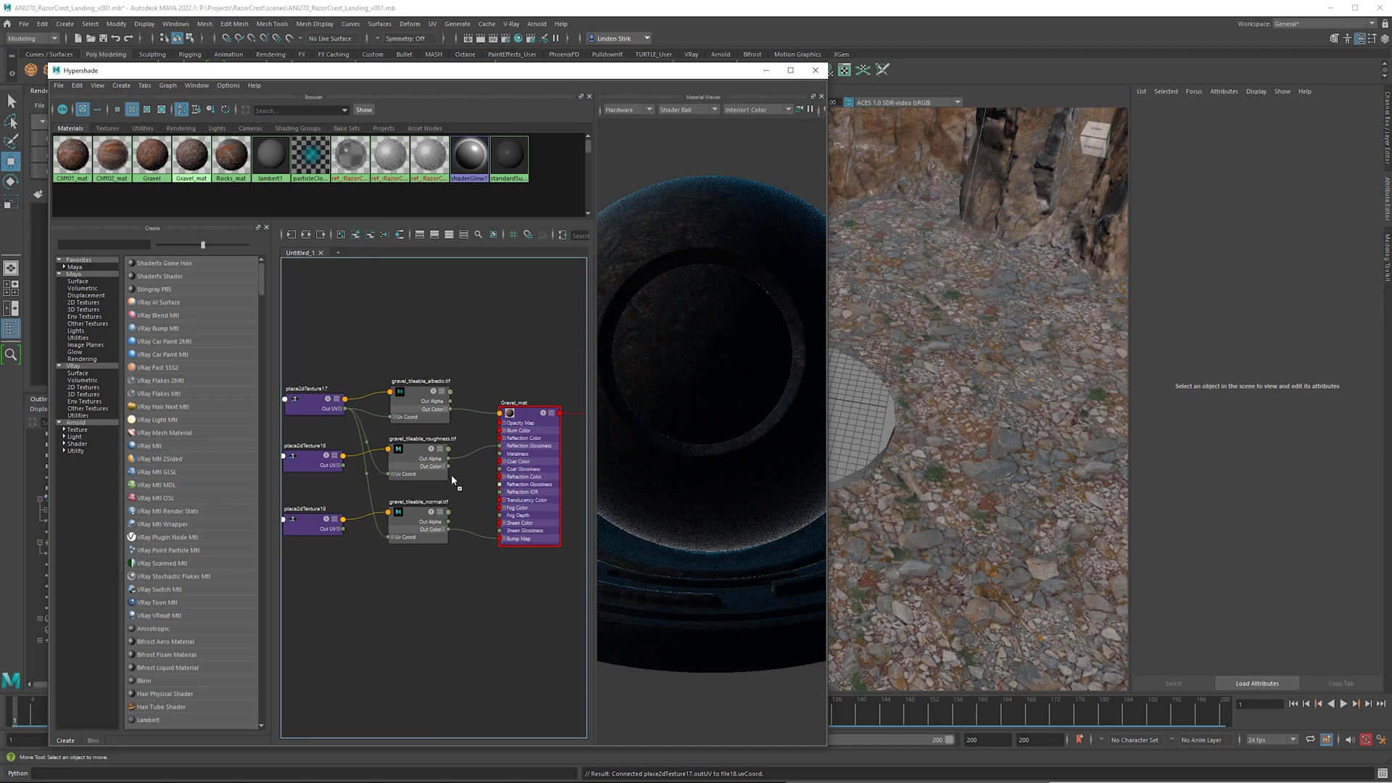
scroll(417, 508, up, 5)
alt+middle_drag(415, 487, 417, 539)
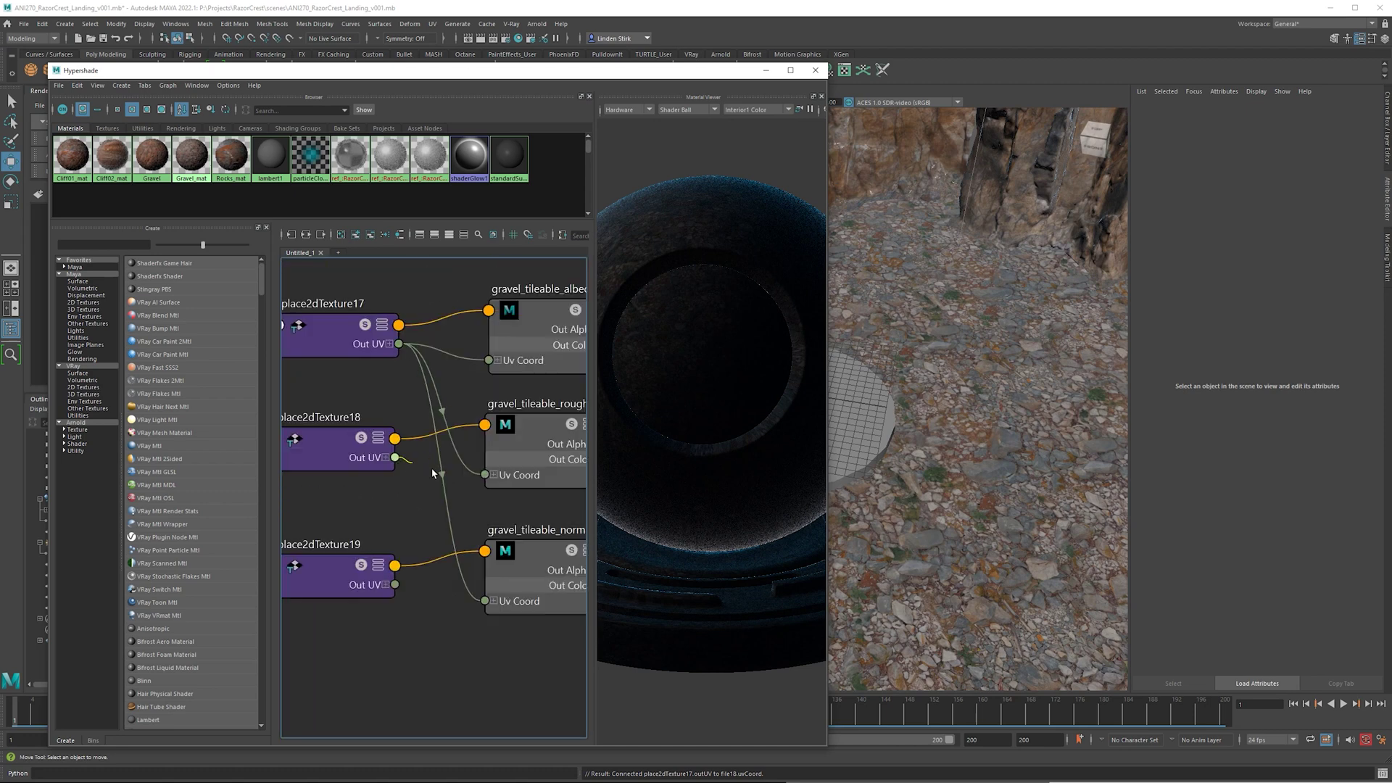
drag(432, 473, 484, 474)
drag(484, 601, 394, 585)
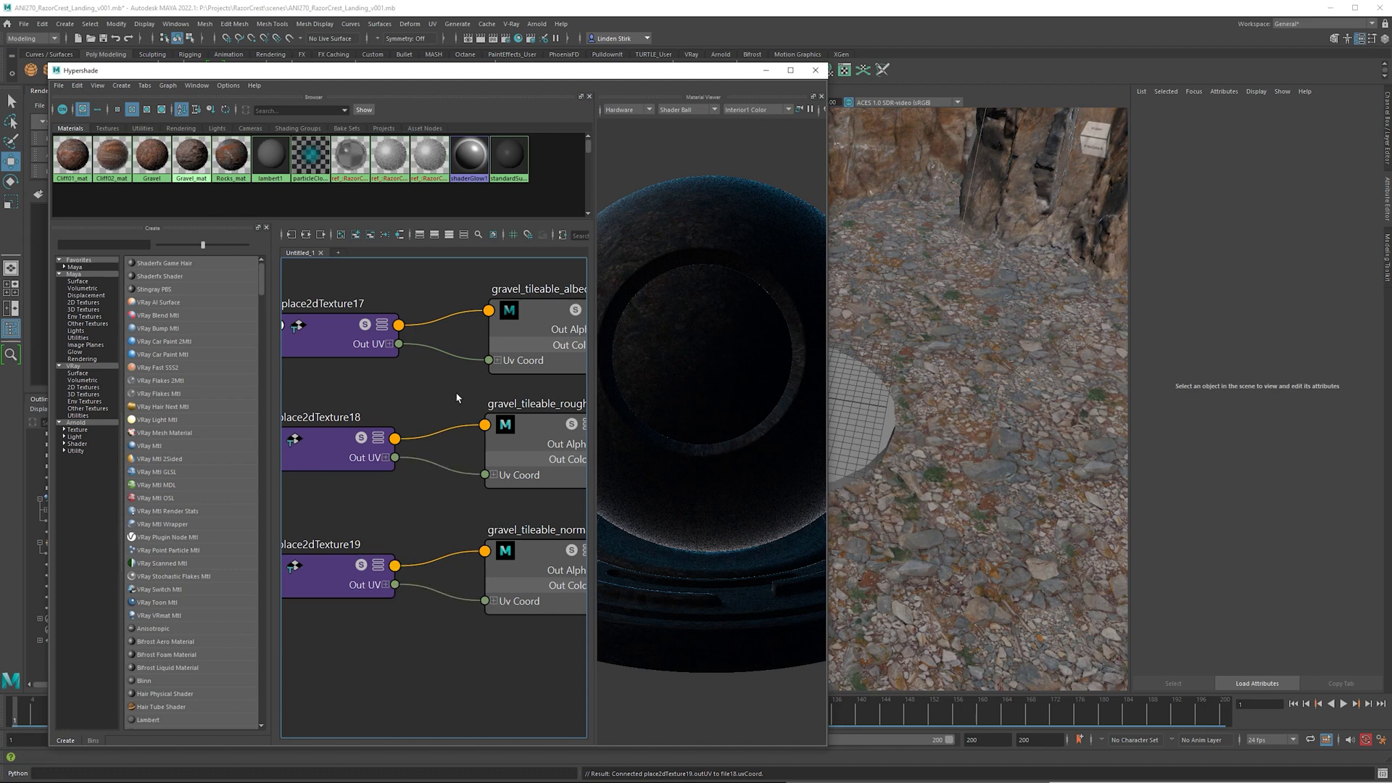
- Set the Repeat UV of place2dTexture17, the gravel albedo's placement node, to 1 and 1
scroll(445, 349, down, 3)
alt+middle_drag(475, 501, 448, 508)
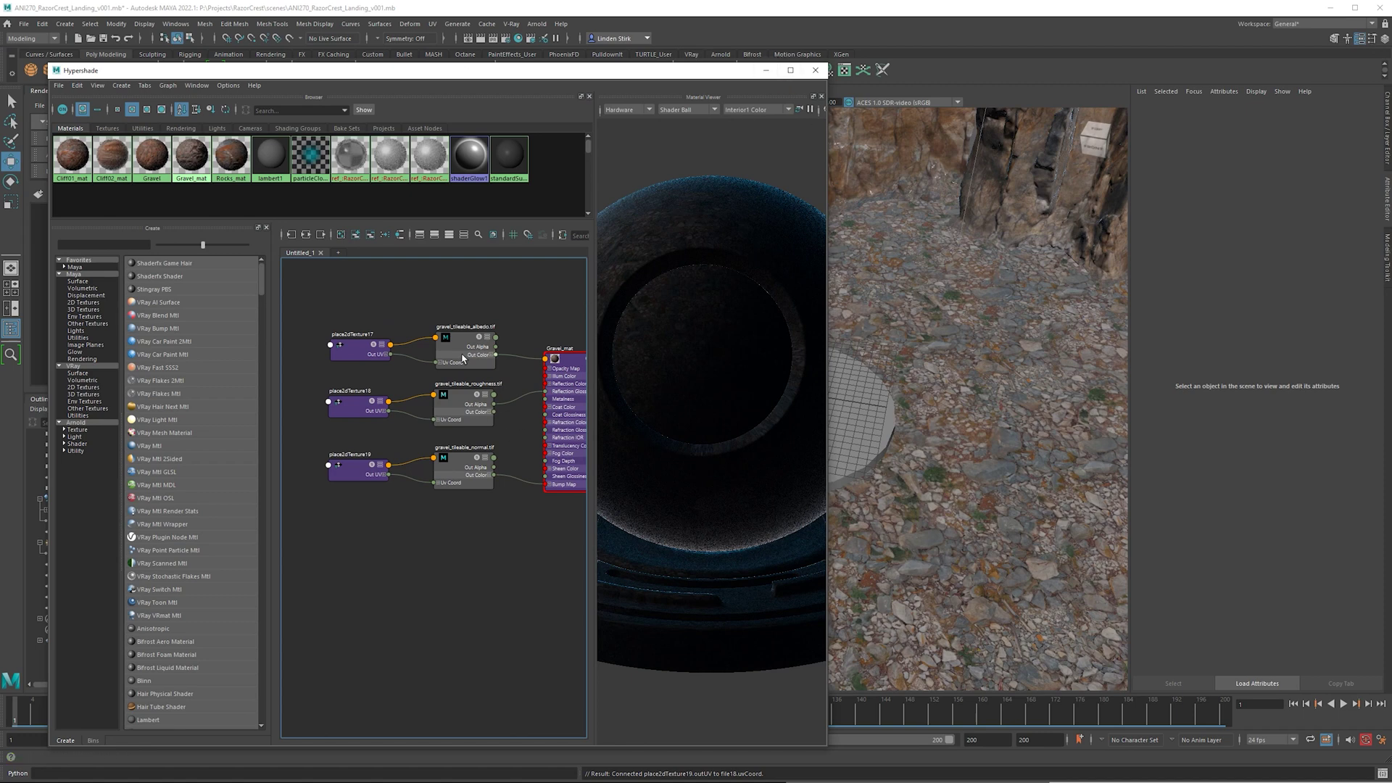
click(356, 349)
drag(1241, 304, 1147, 307)
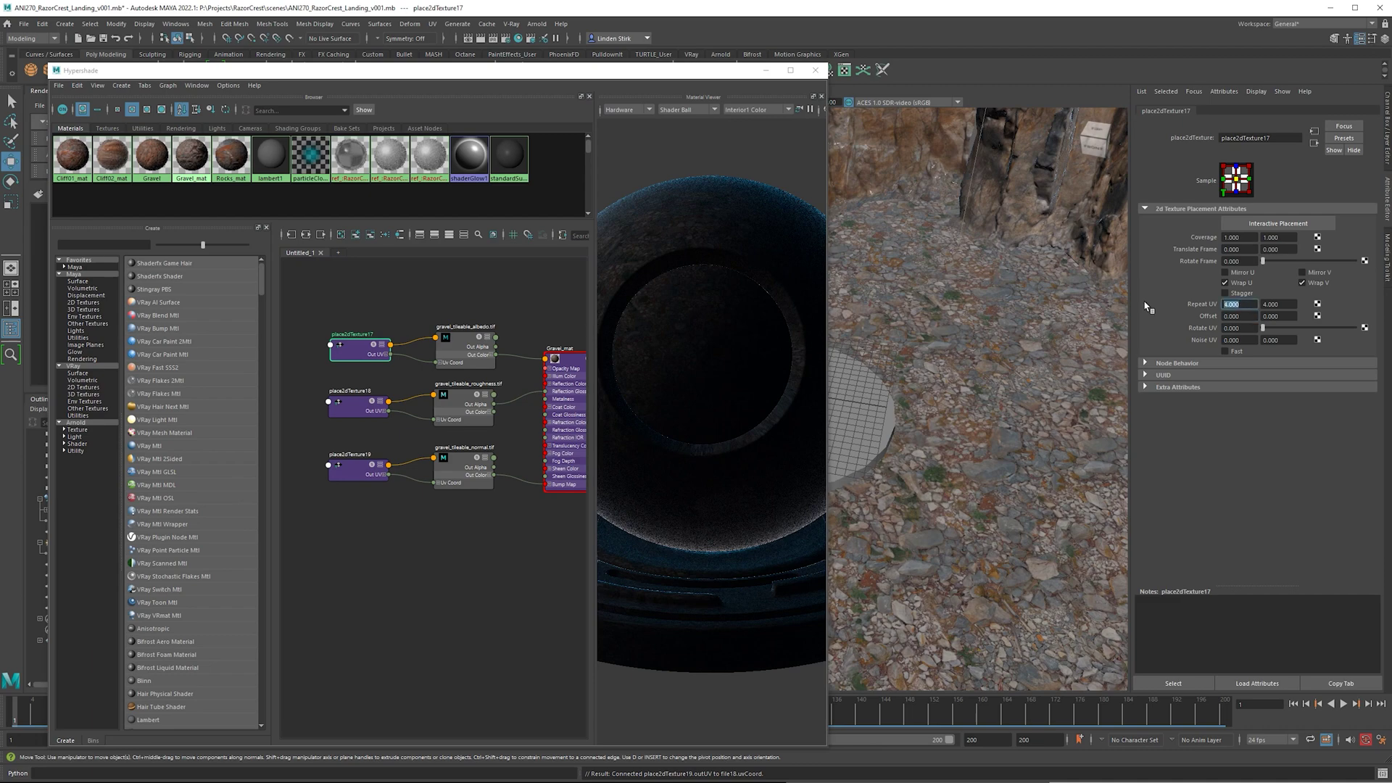
text(1)
key(Tab)
text(1)
key(Return)
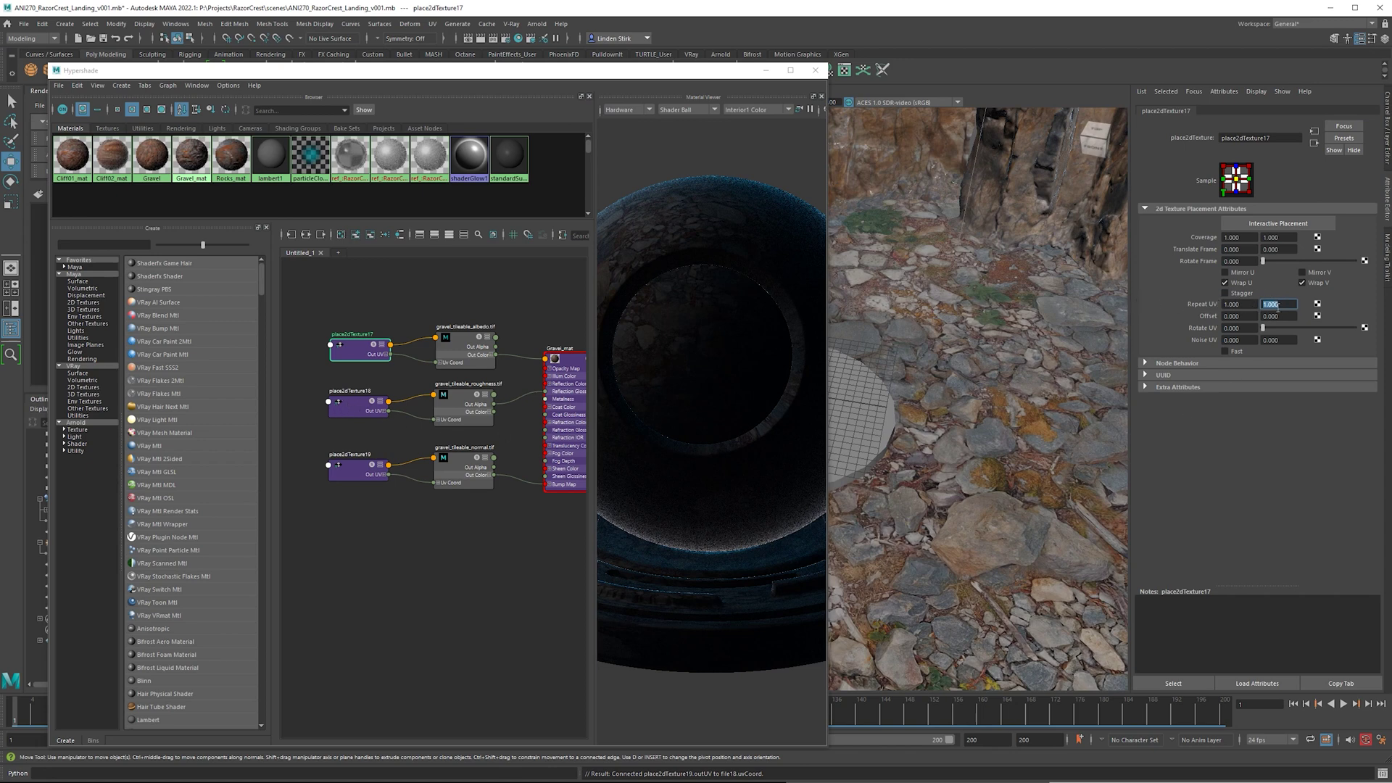
click(559, 529)
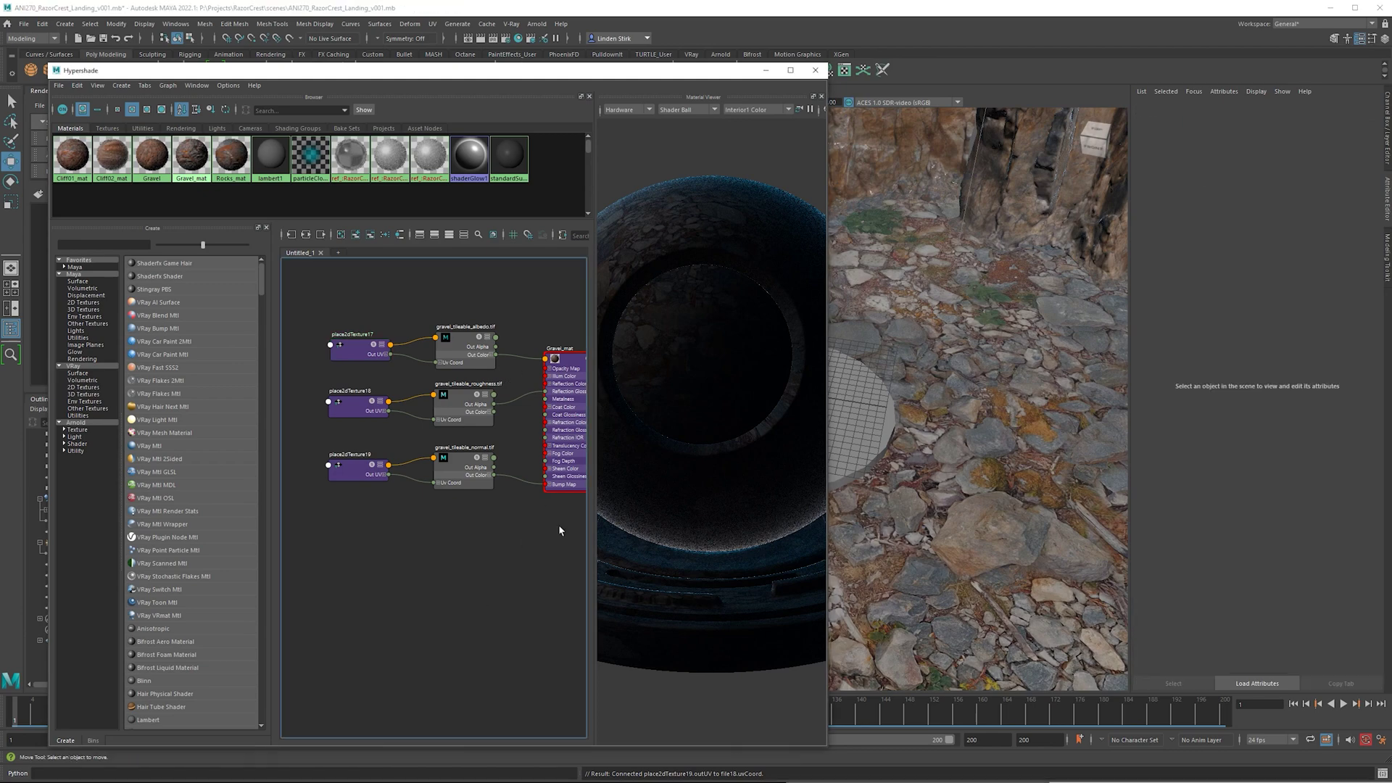
- Close the Hypershade and open the ground plane pPlane1 in the UV Editor
click(815, 70)
click(790, 435)
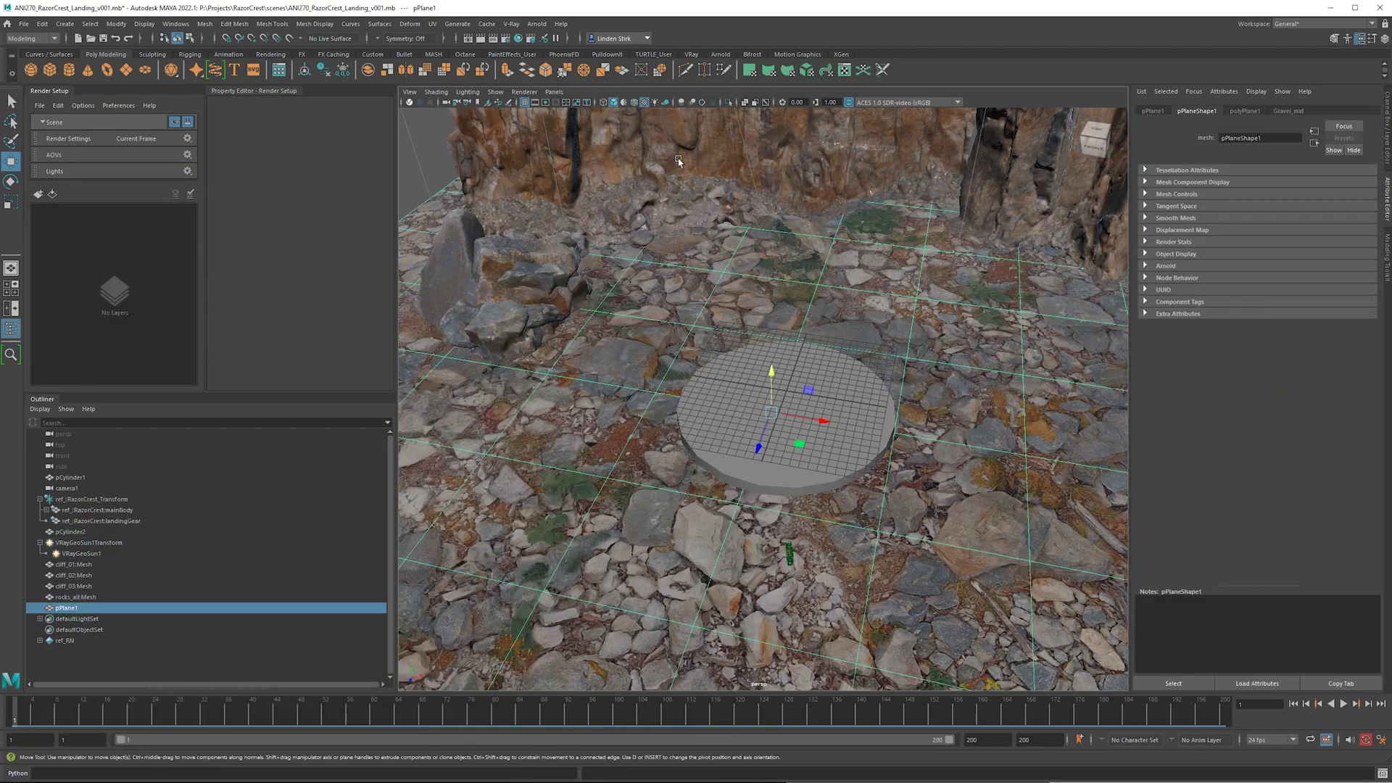
click(432, 24)
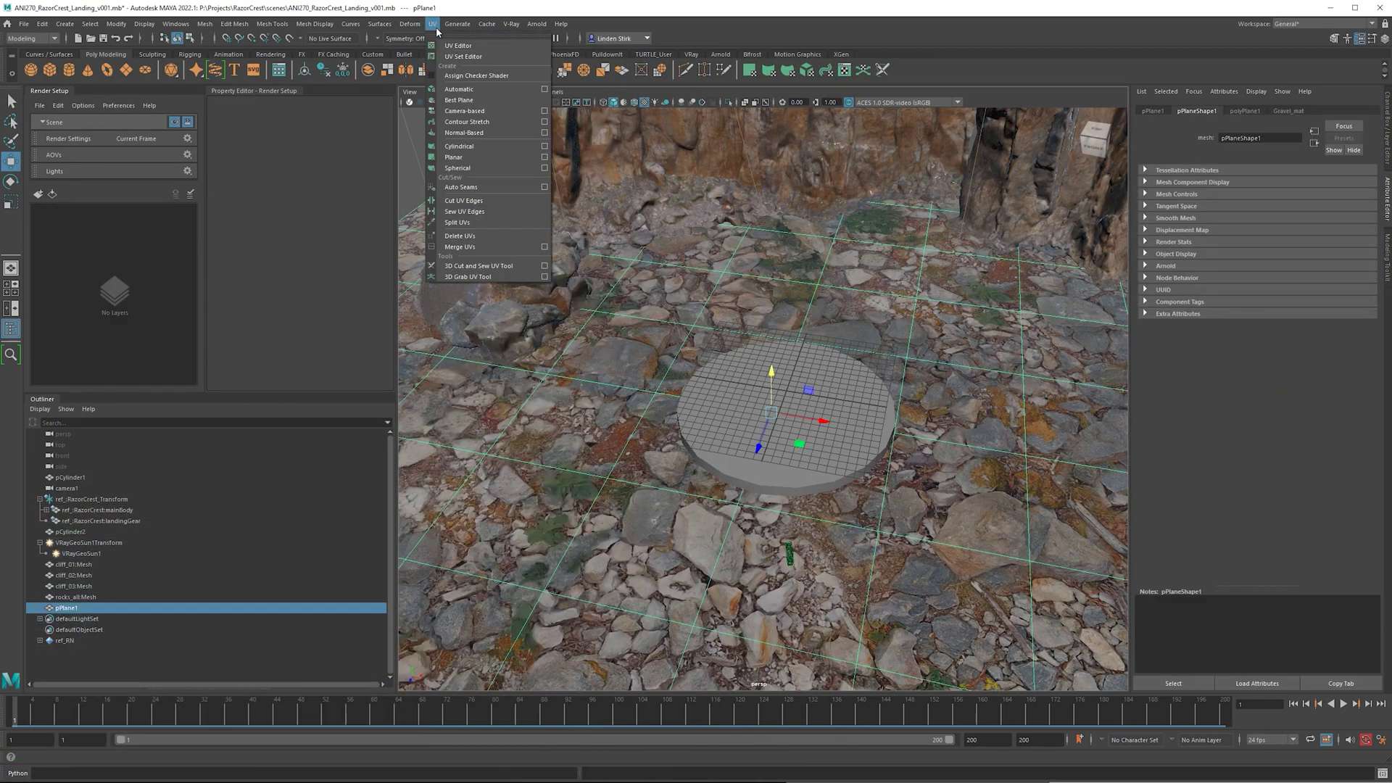
click(476, 47)
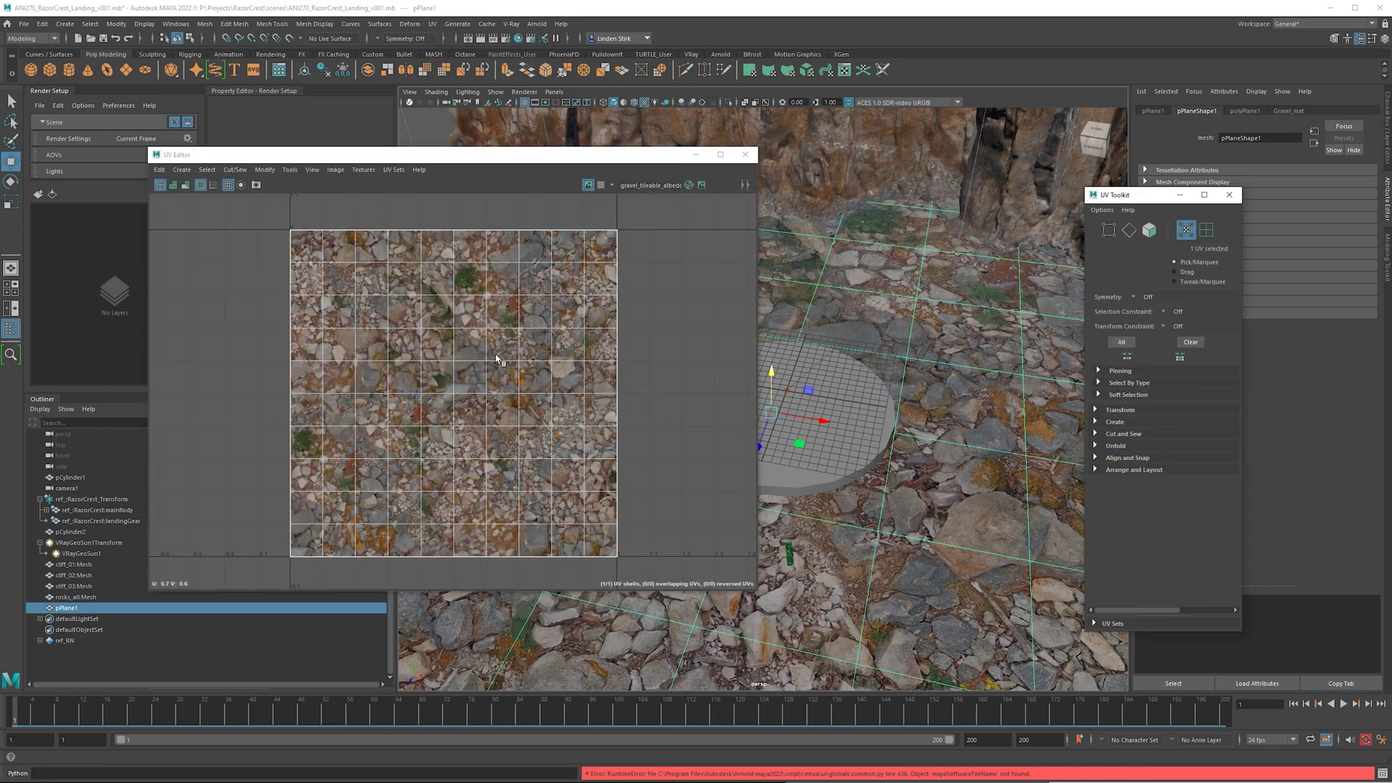
- Select all UVs of the ground plane and scale them up uniformly well beyond the 0 to 1 tile
right_drag(498, 351, 498, 317)
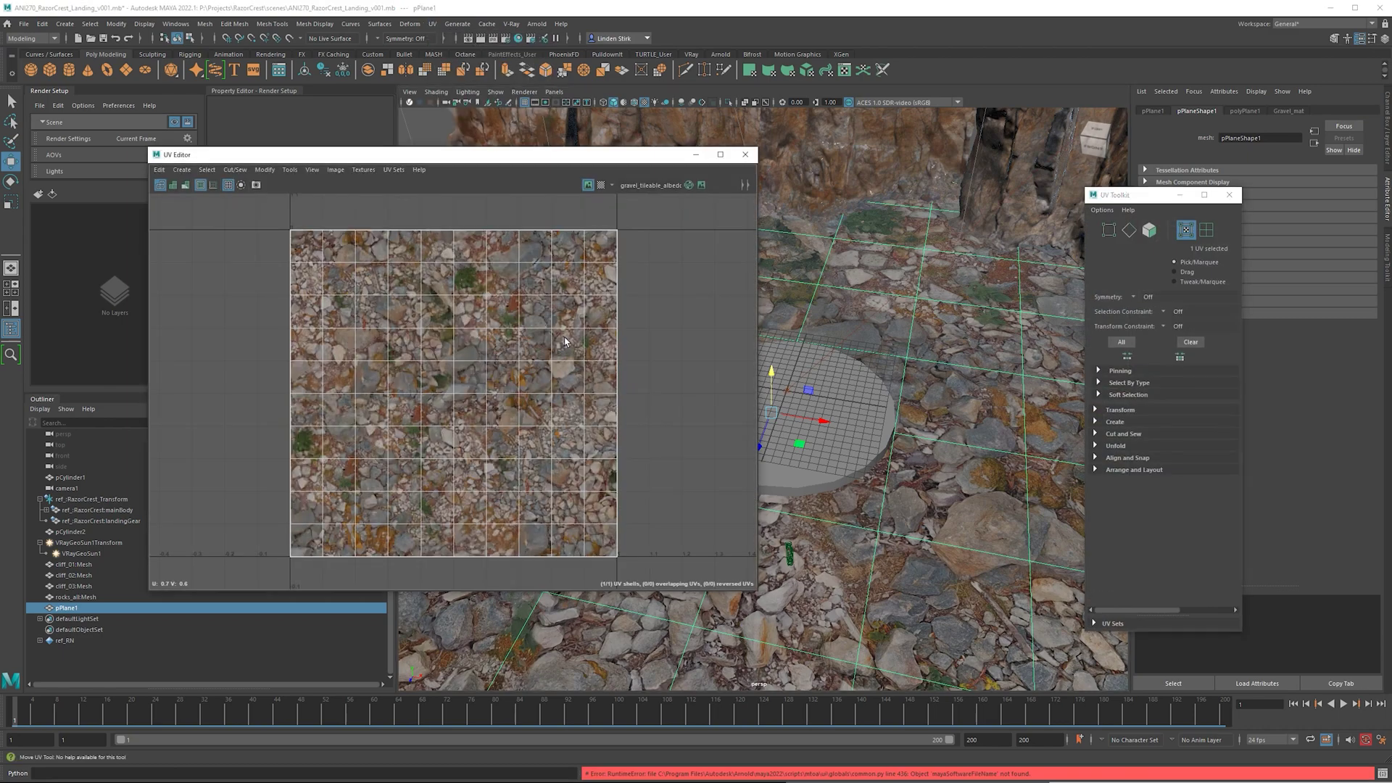
drag(637, 230, 279, 573)
key(r)
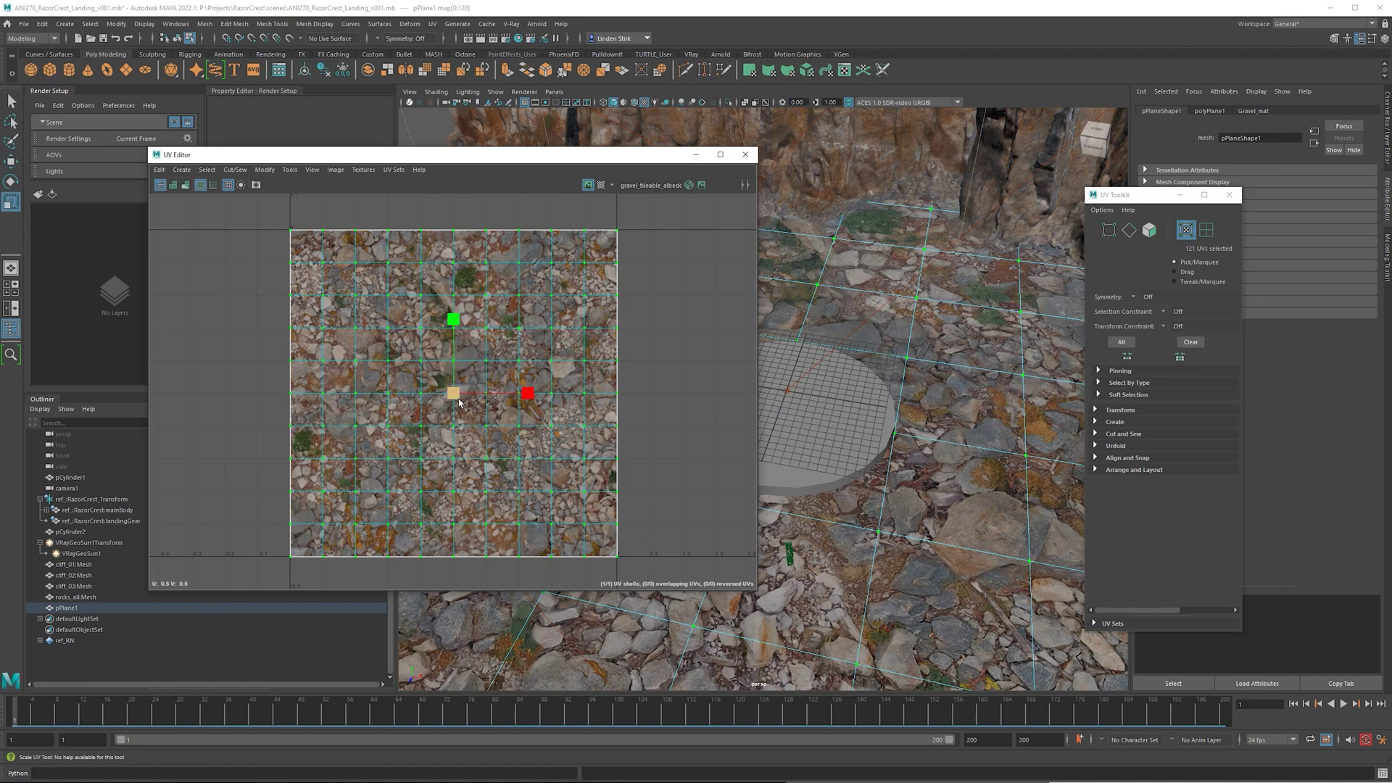
middle_drag(535, 346, 631, 343)
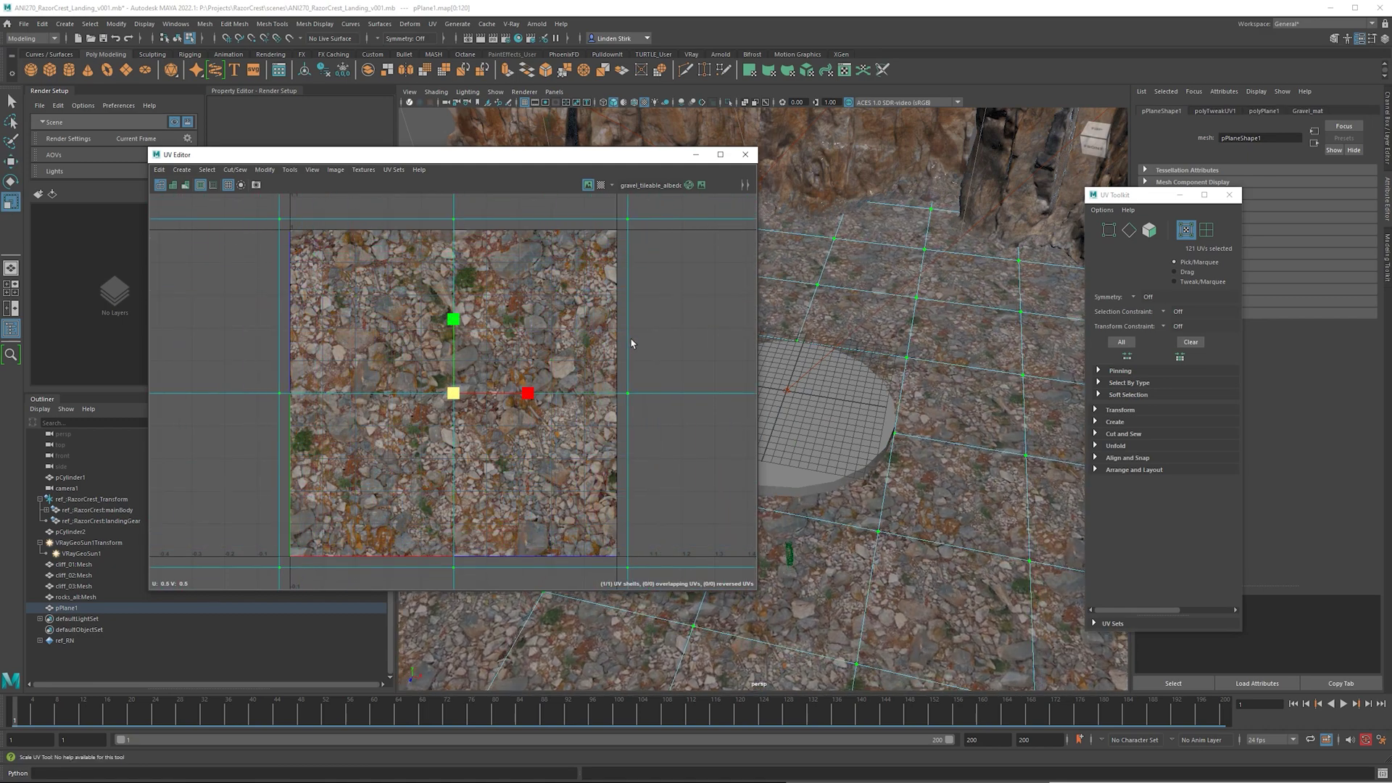
- Inspect the enlarged UV grid against the gravel texture tile and close the UV Editor
key(F10)
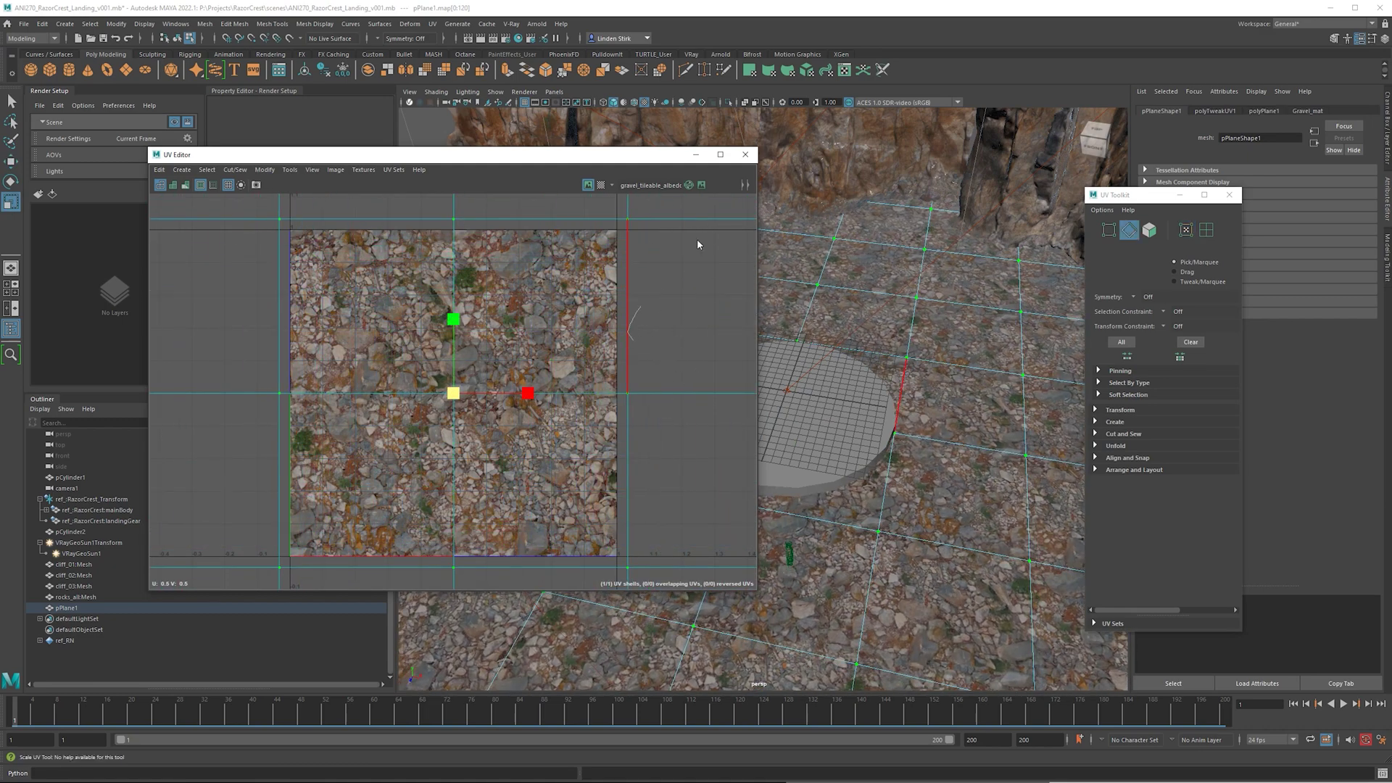
scroll(656, 337, down, 4)
right_drag(639, 311, 709, 252)
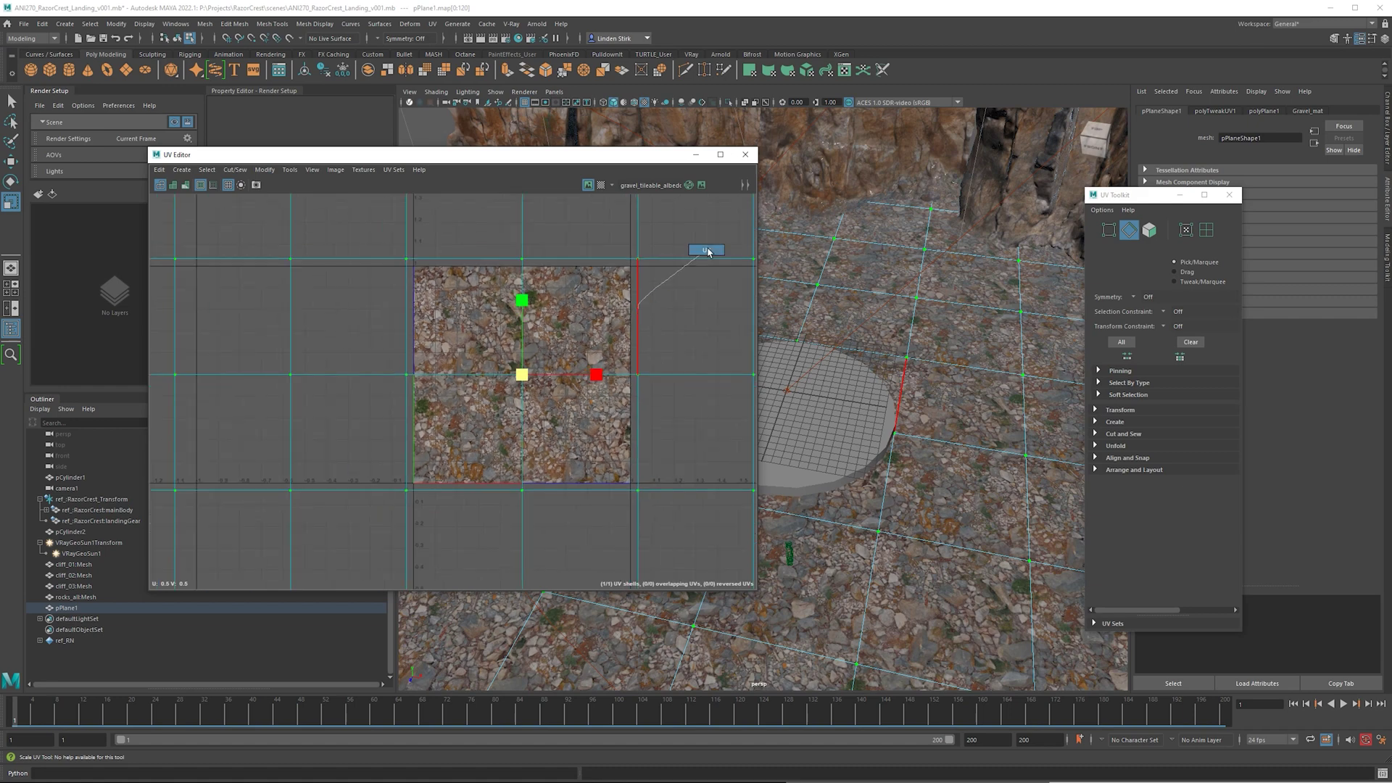
scroll(696, 323, down, 4)
scroll(696, 319, up, 1)
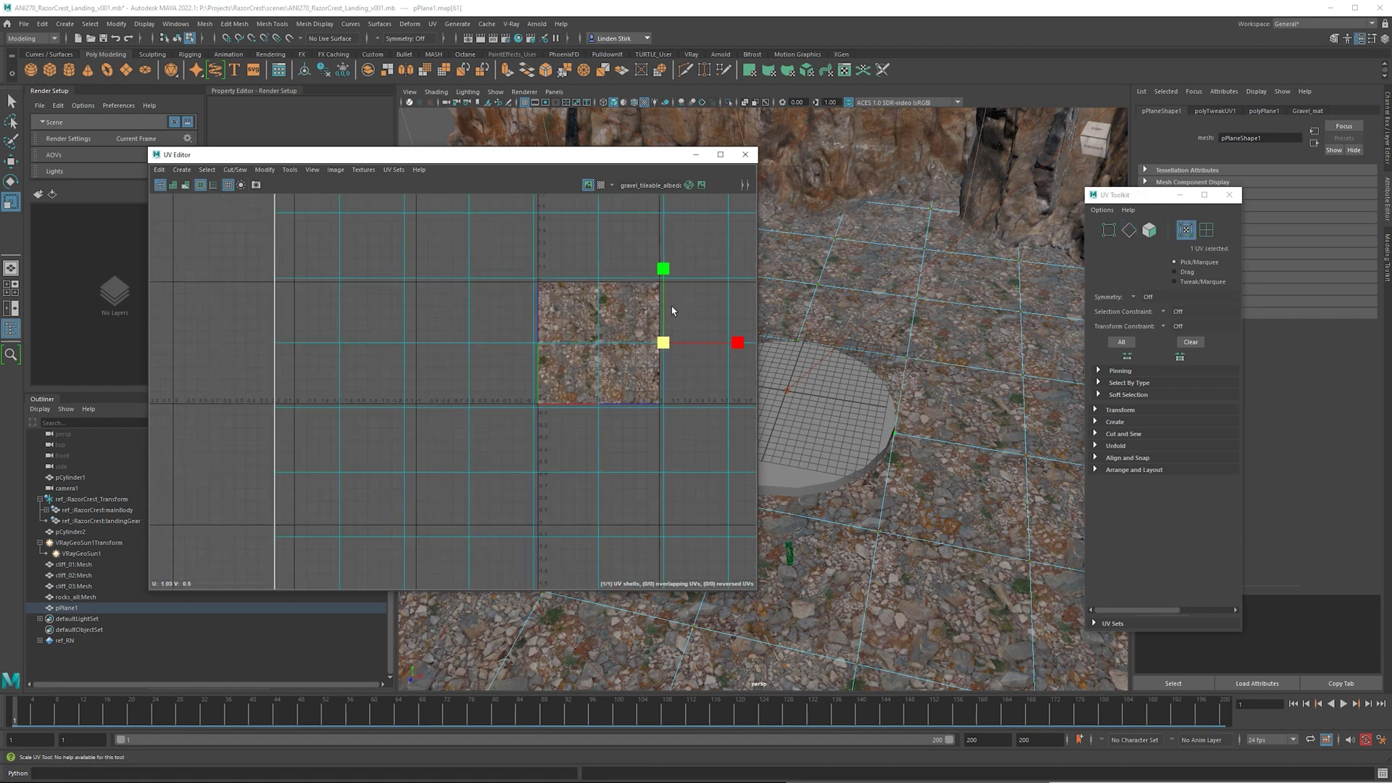
alt+middle_drag(671, 310, 571, 332)
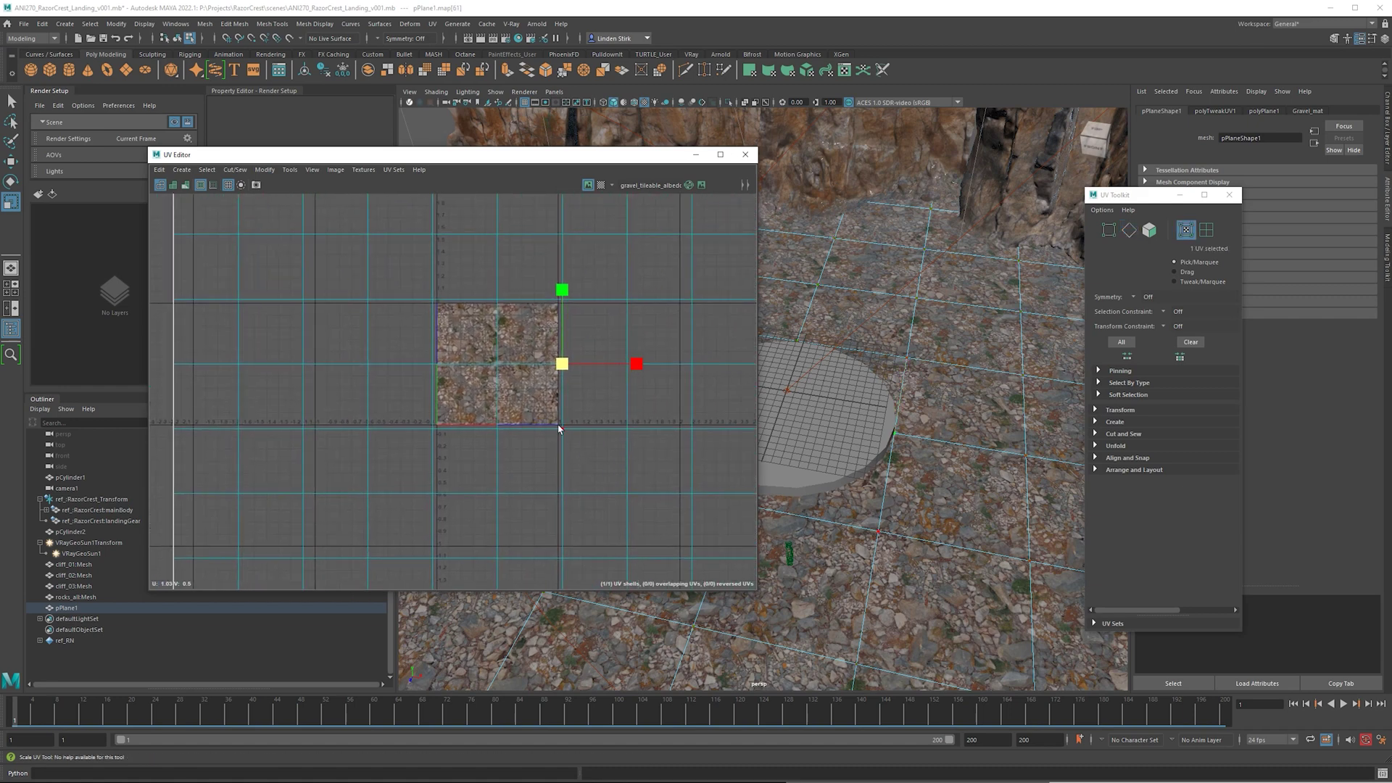
click(745, 154)
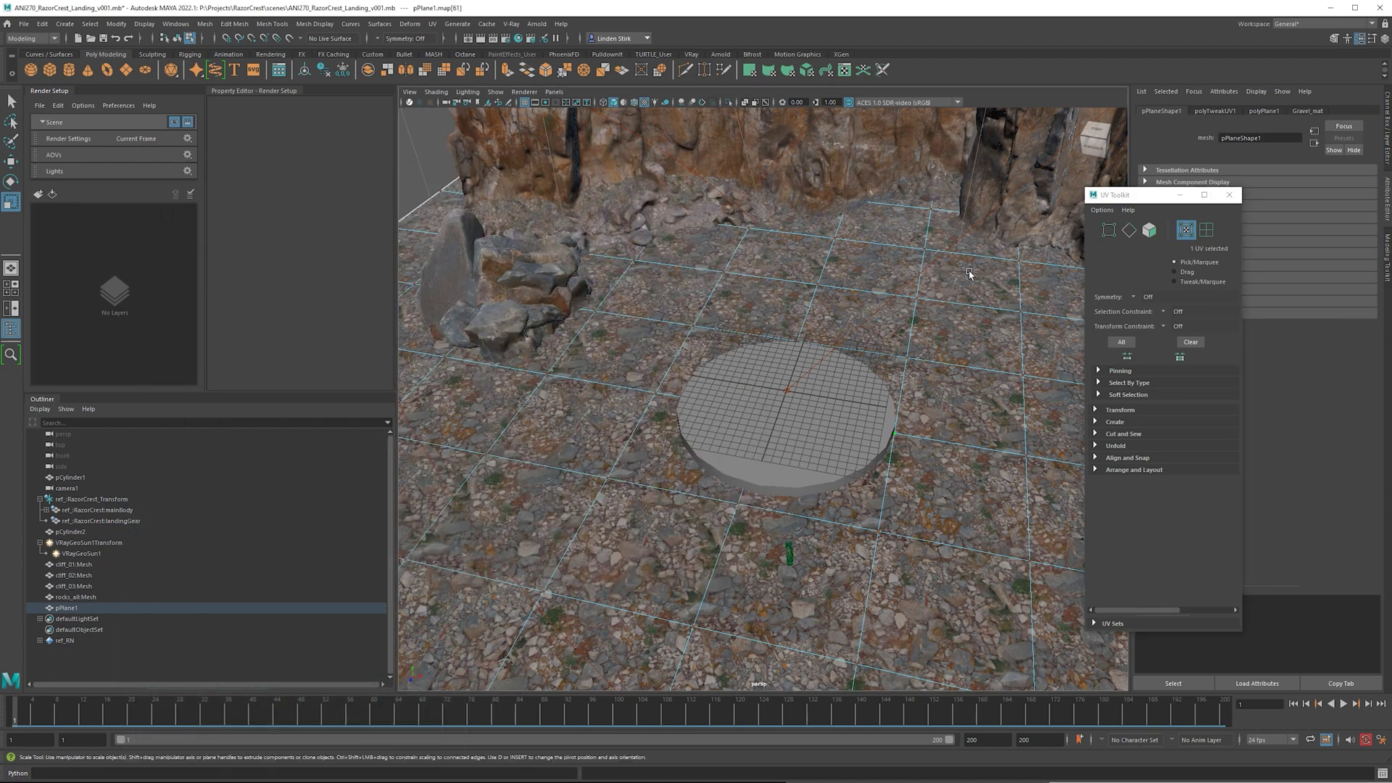
- Return the ground plane to object mode and check the gravel's scale around the circular platform
scroll(924, 348, down, 2)
click(429, 224)
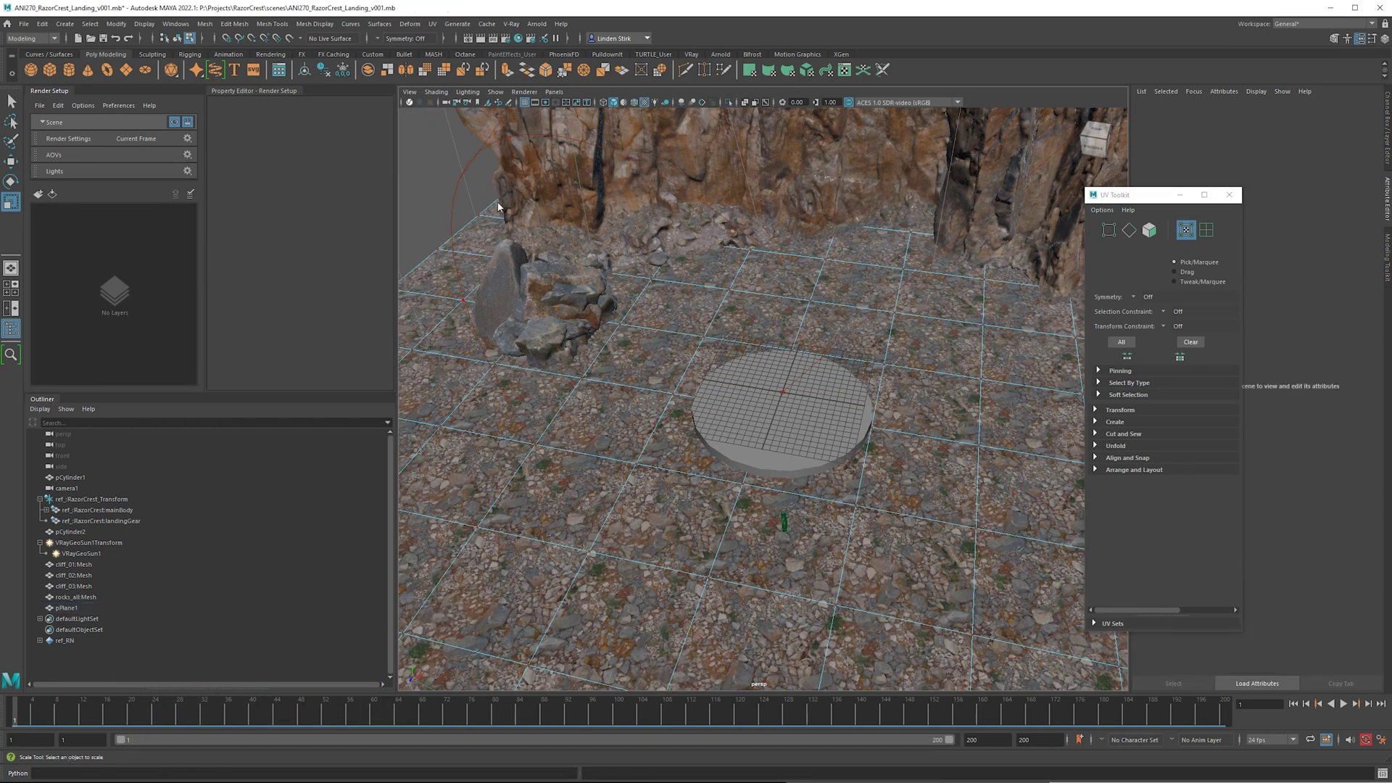
key(F10)
right_drag(678, 427, 667, 403)
alt+drag(749, 355, 842, 391)
click(980, 219)
click(793, 538)
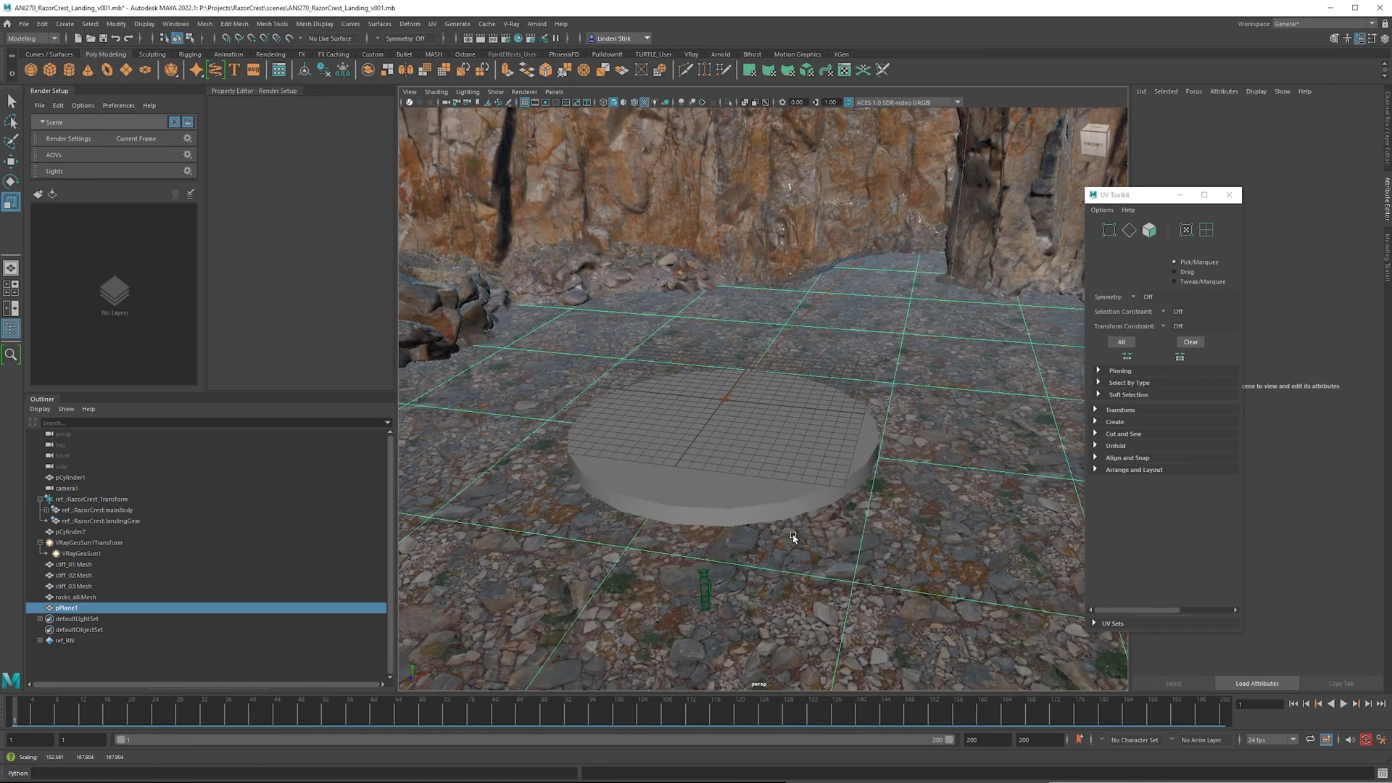
- Examine the flat gravel ground from low angles and select the ground plane pPlane1 with the Move tool active
alt+middle_drag(793, 533, 782, 297)
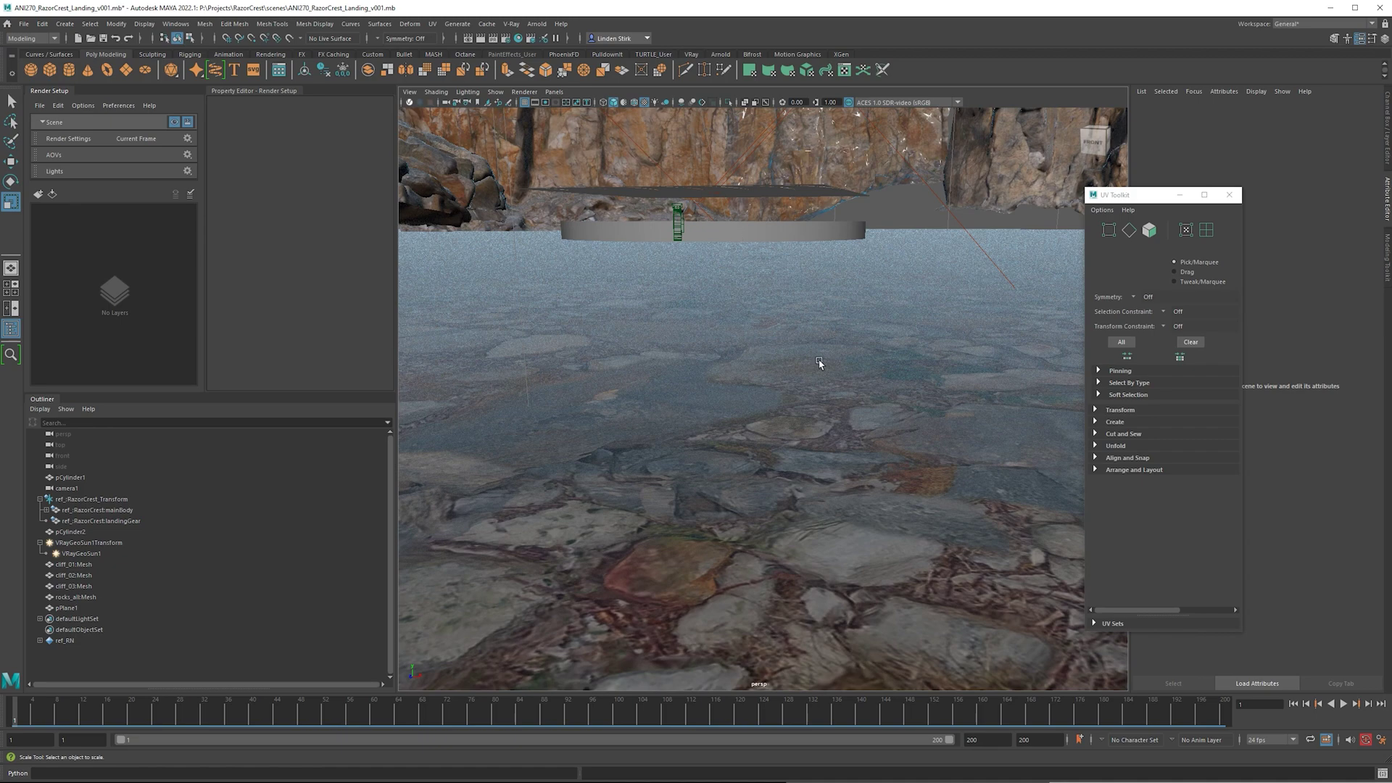
alt+drag(820, 360, 796, 391)
click(909, 344)
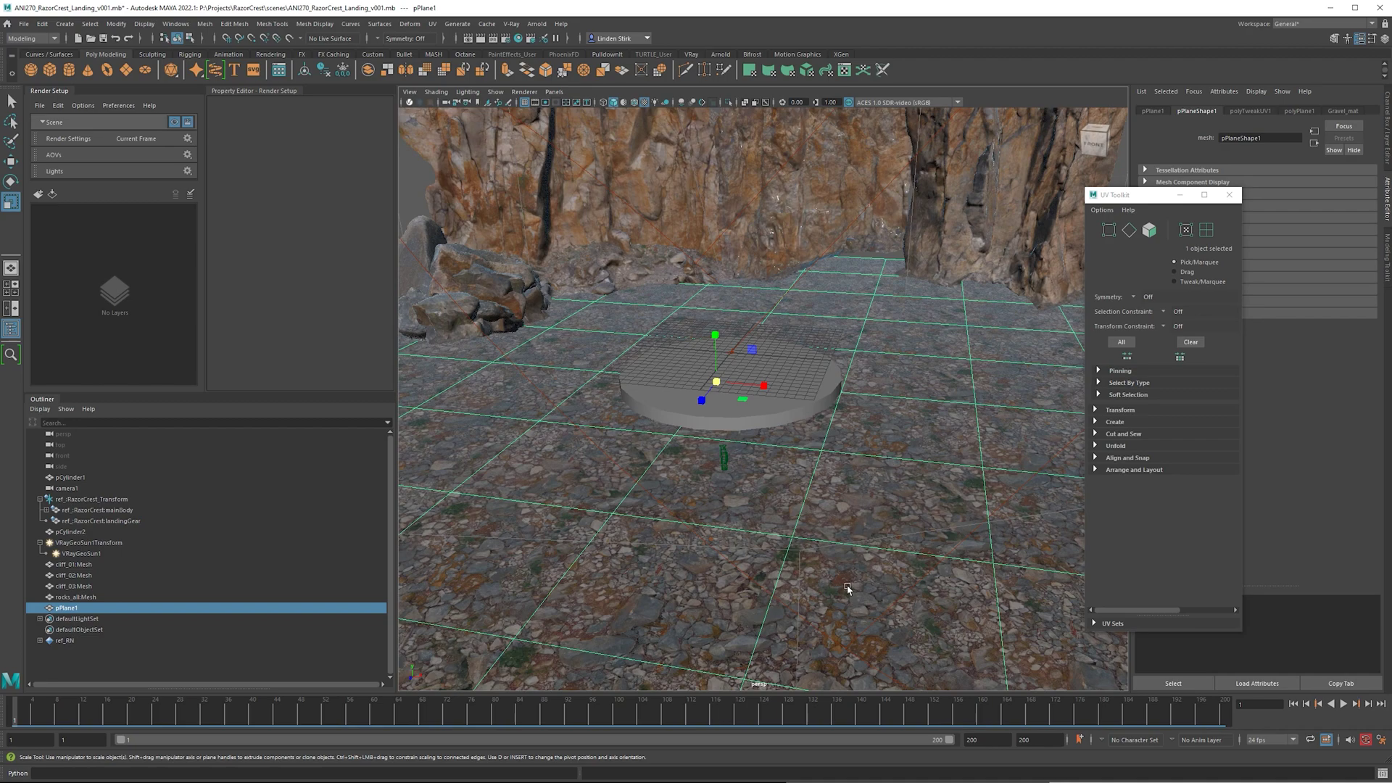
alt+drag(848, 589, 772, 440)
key(w)
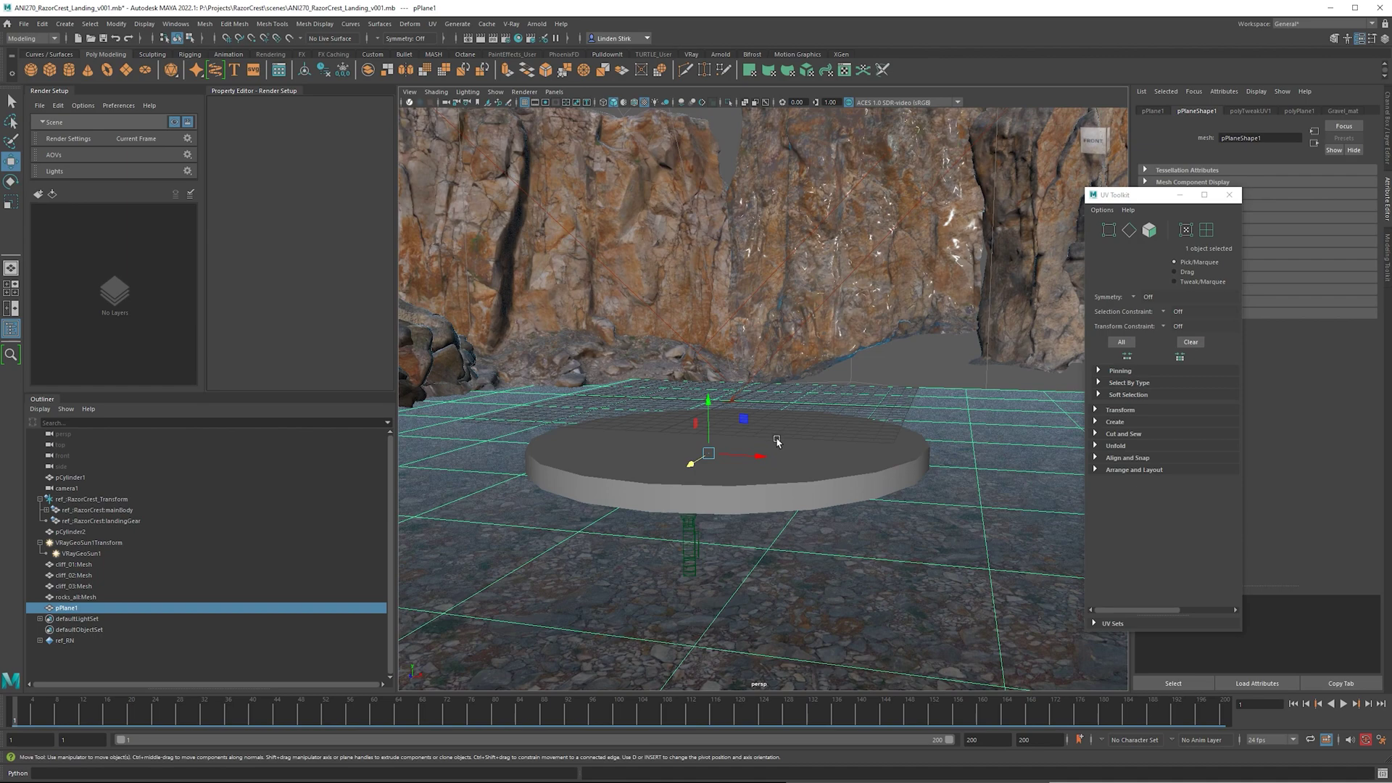
alt+drag(902, 475, 921, 280)
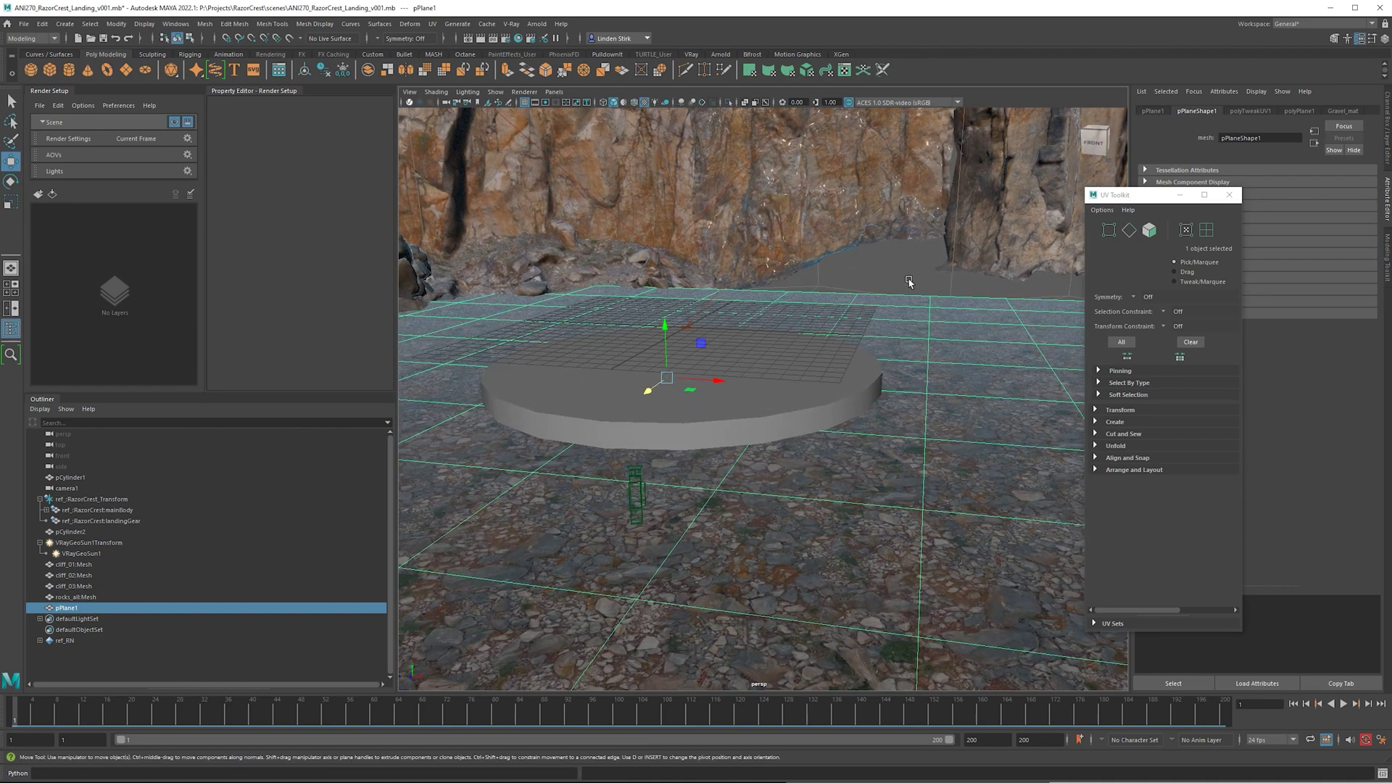
click(924, 288)
click(937, 330)
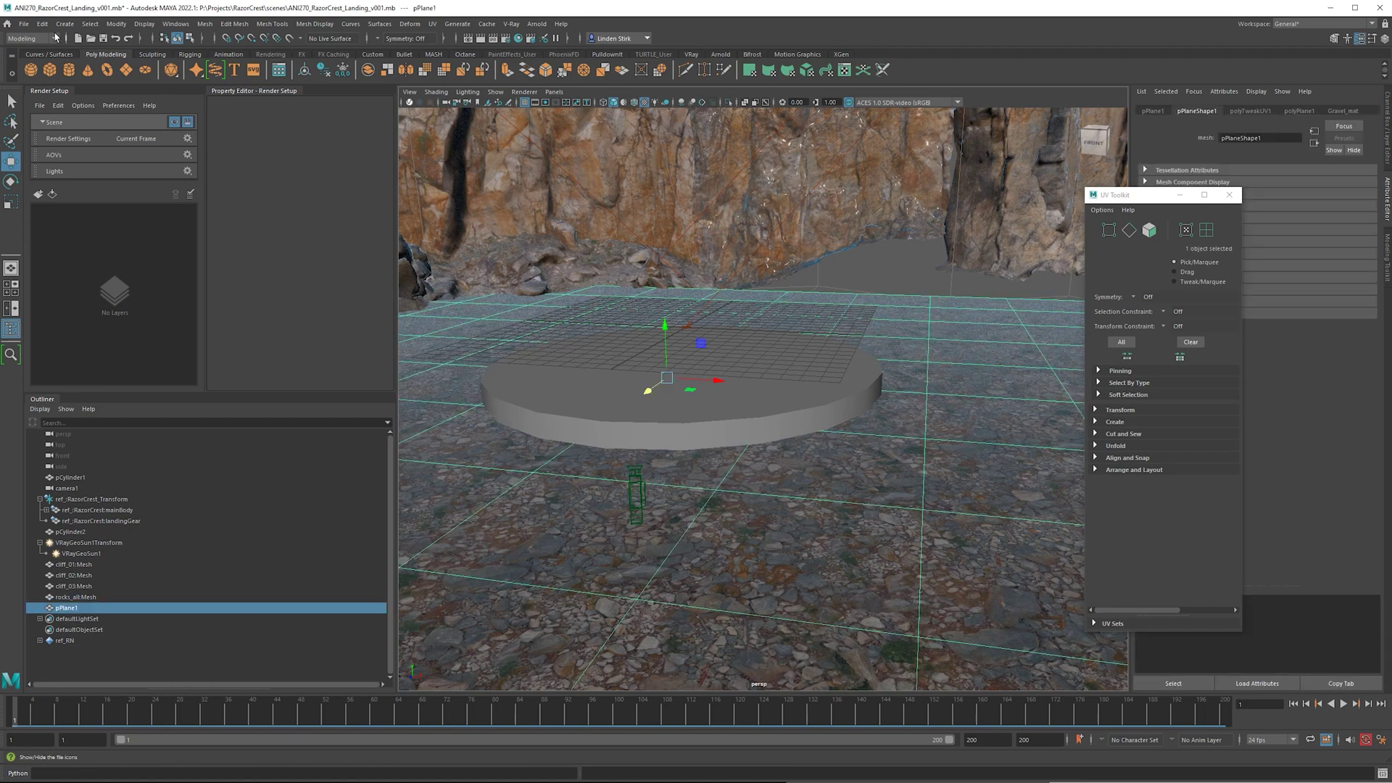
- Close the UV Toolkit and apply a single VRayDisplacement node to the selected ground plane
click(1229, 196)
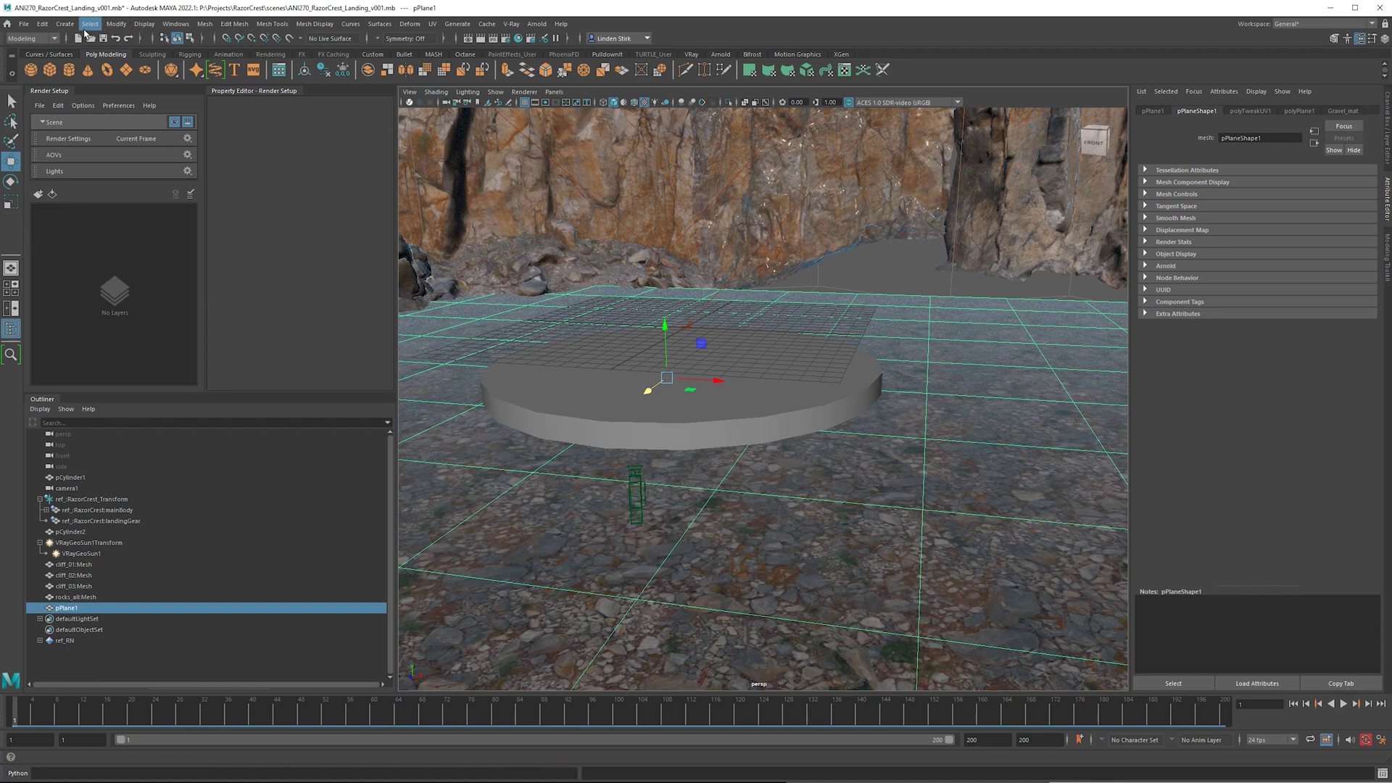
click(72, 29)
mouse_move(131, 308)
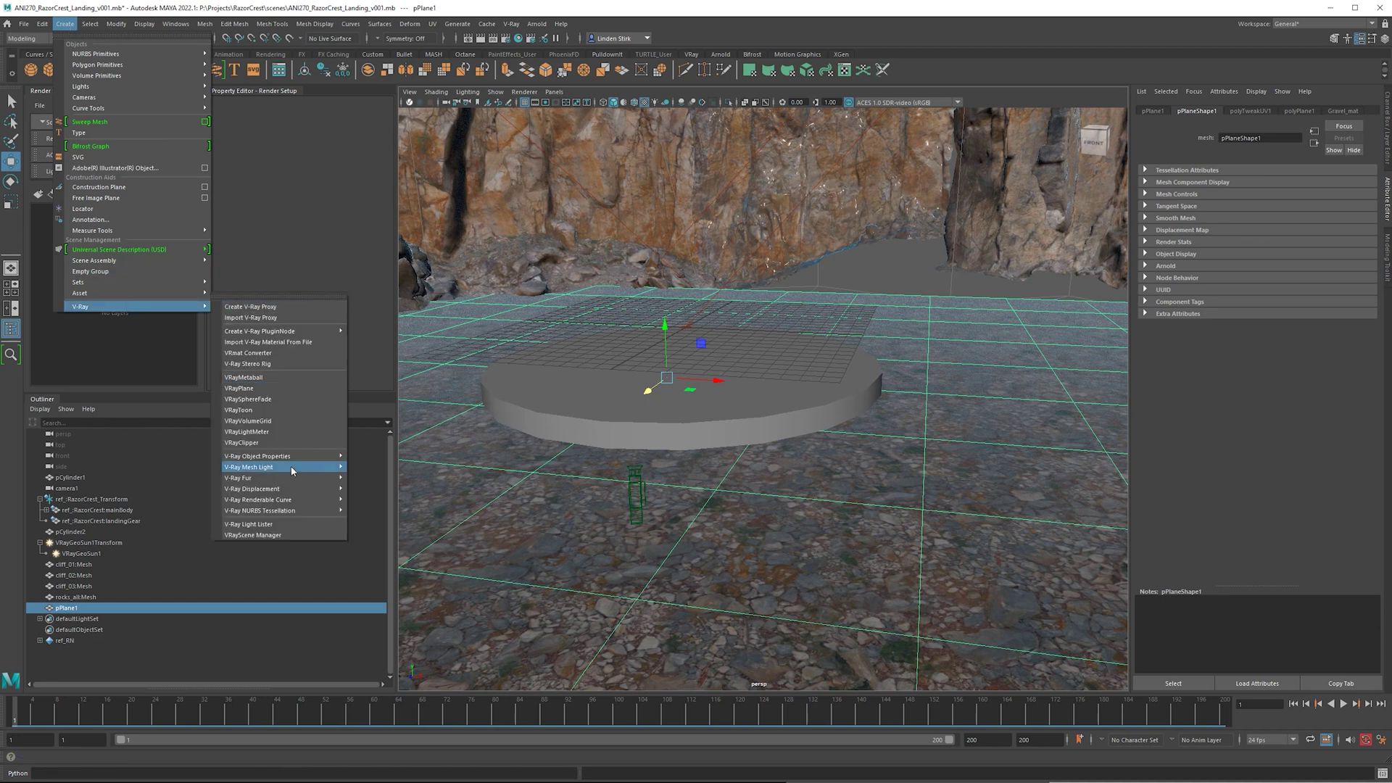
mouse_move(278, 492)
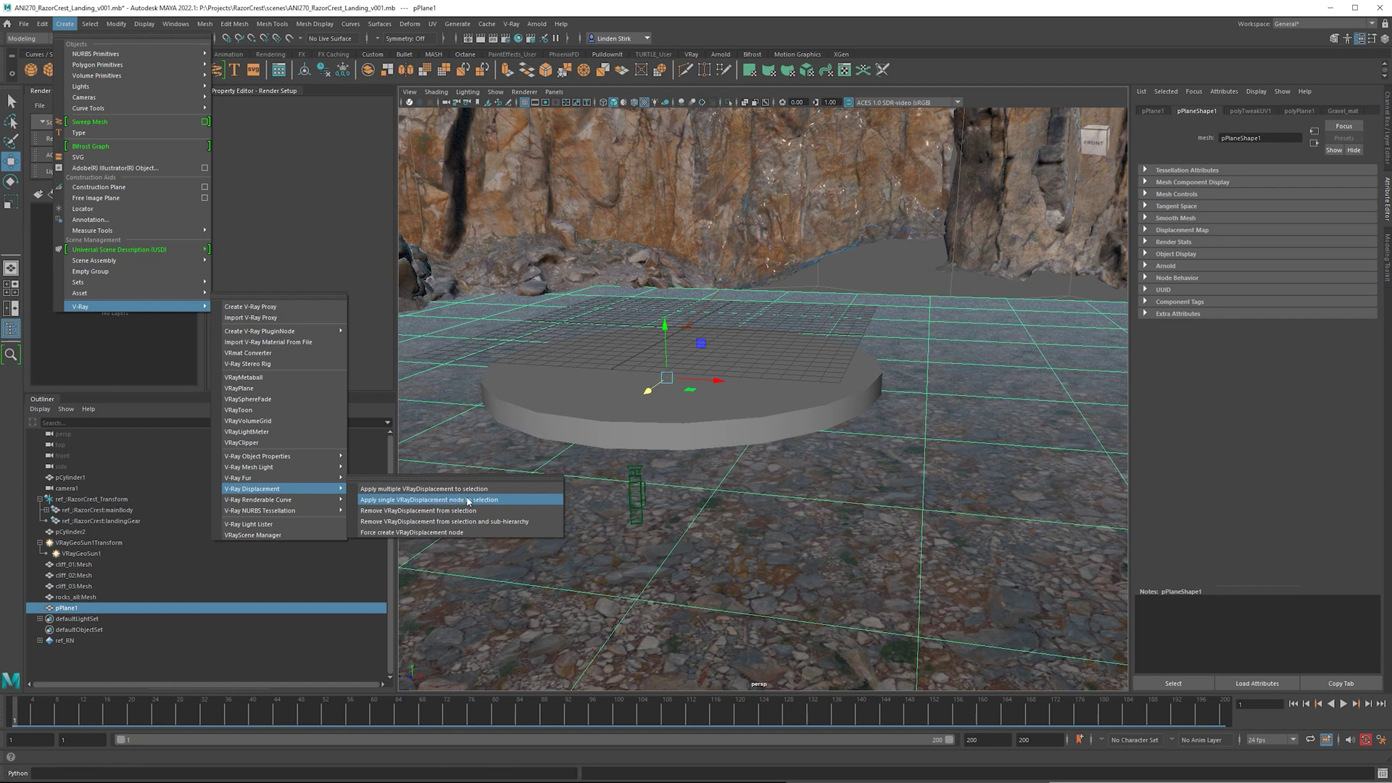
click(506, 500)
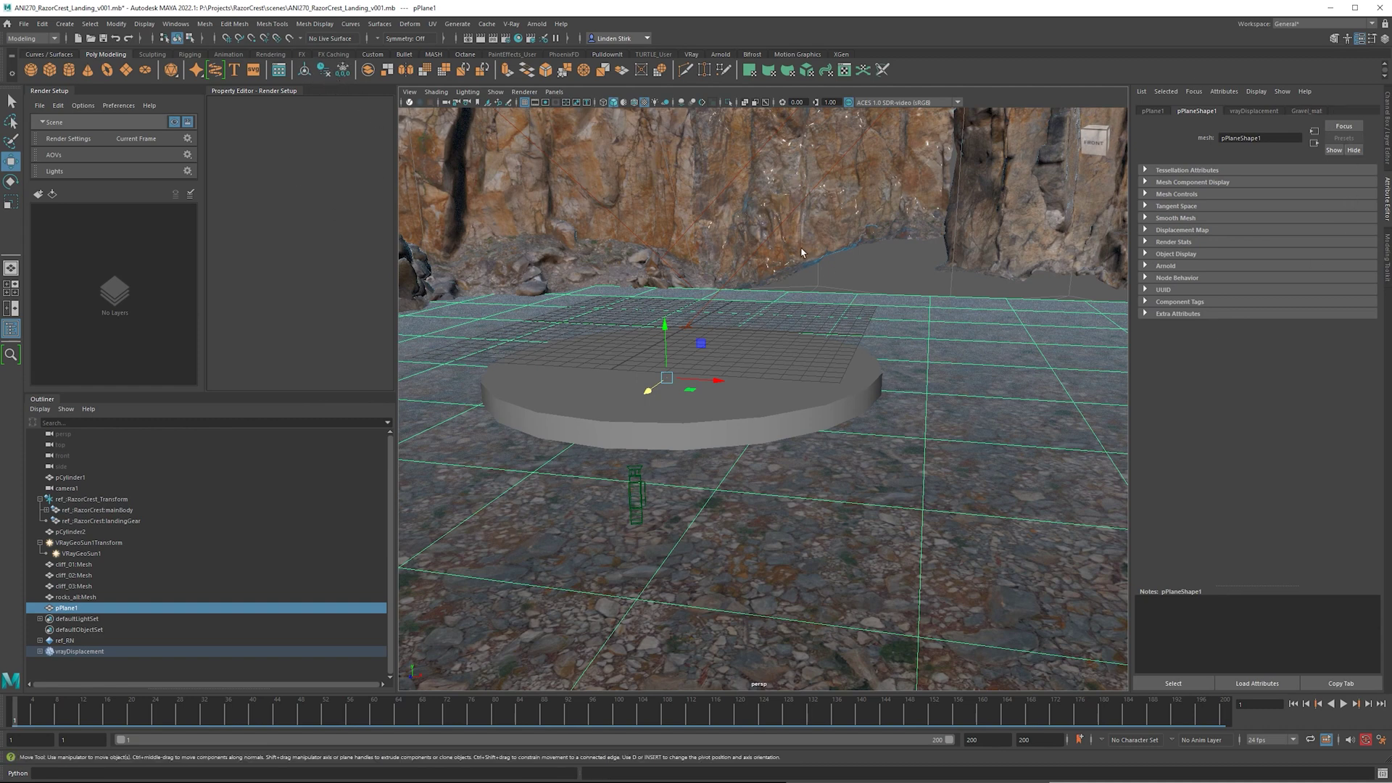
- Map a File texture to the Displacement mat. attribute of the vrayDisplacement node and show the texture's file attributes
click(1256, 113)
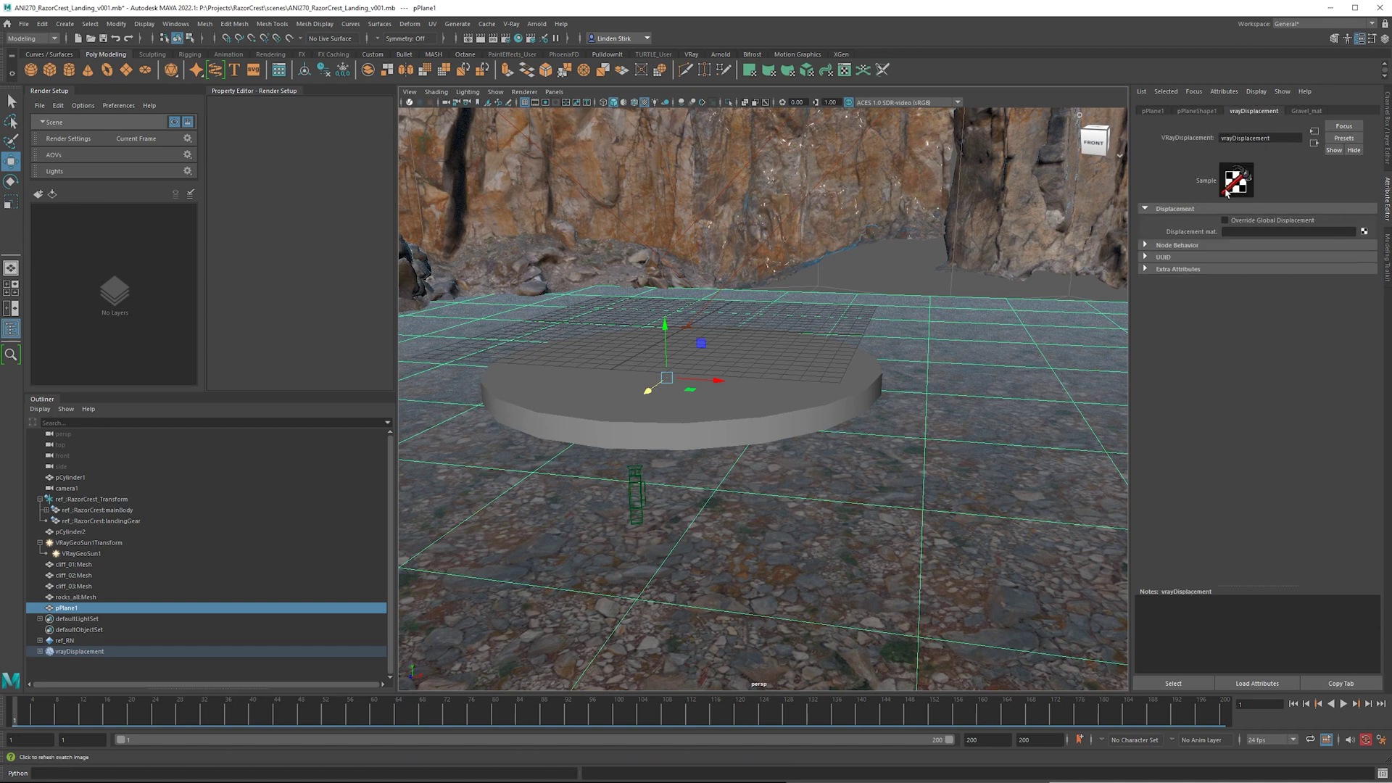
click(1363, 232)
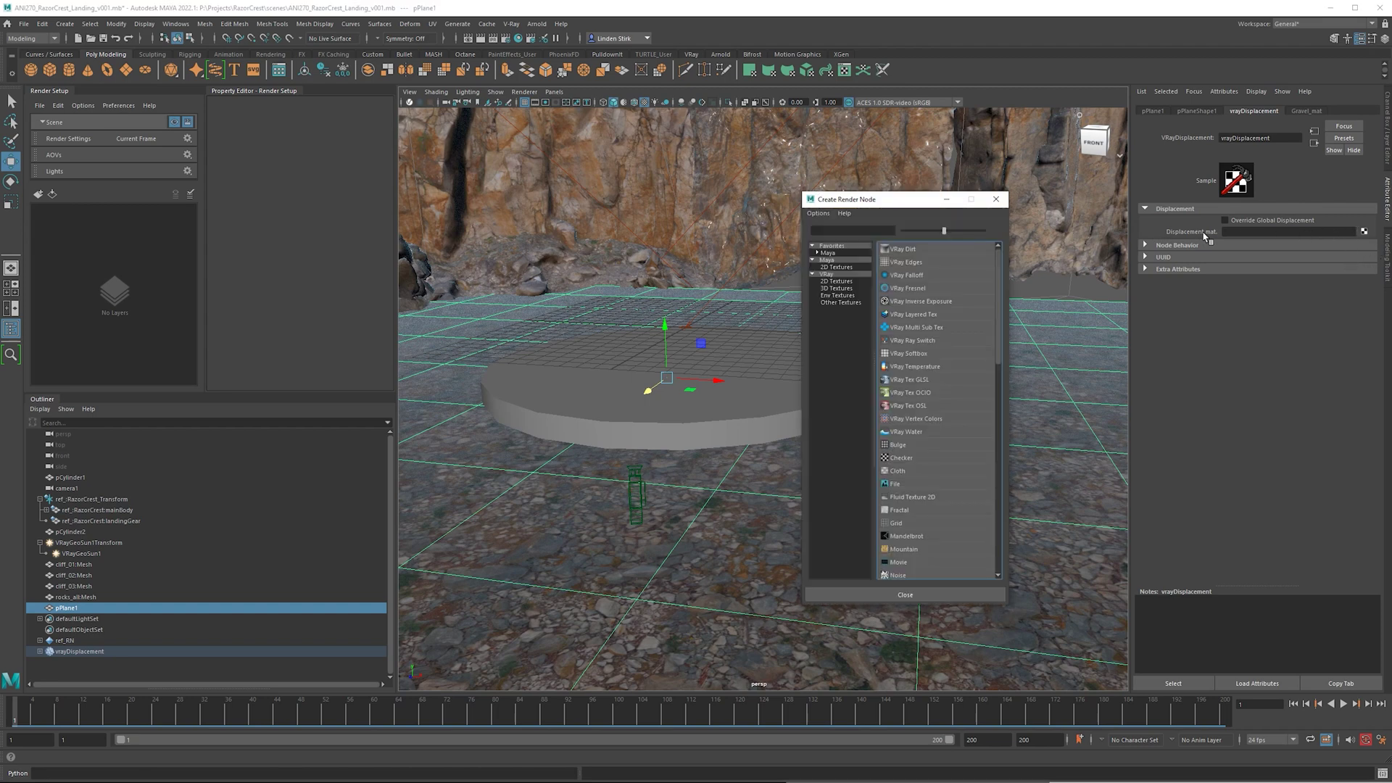
click(895, 484)
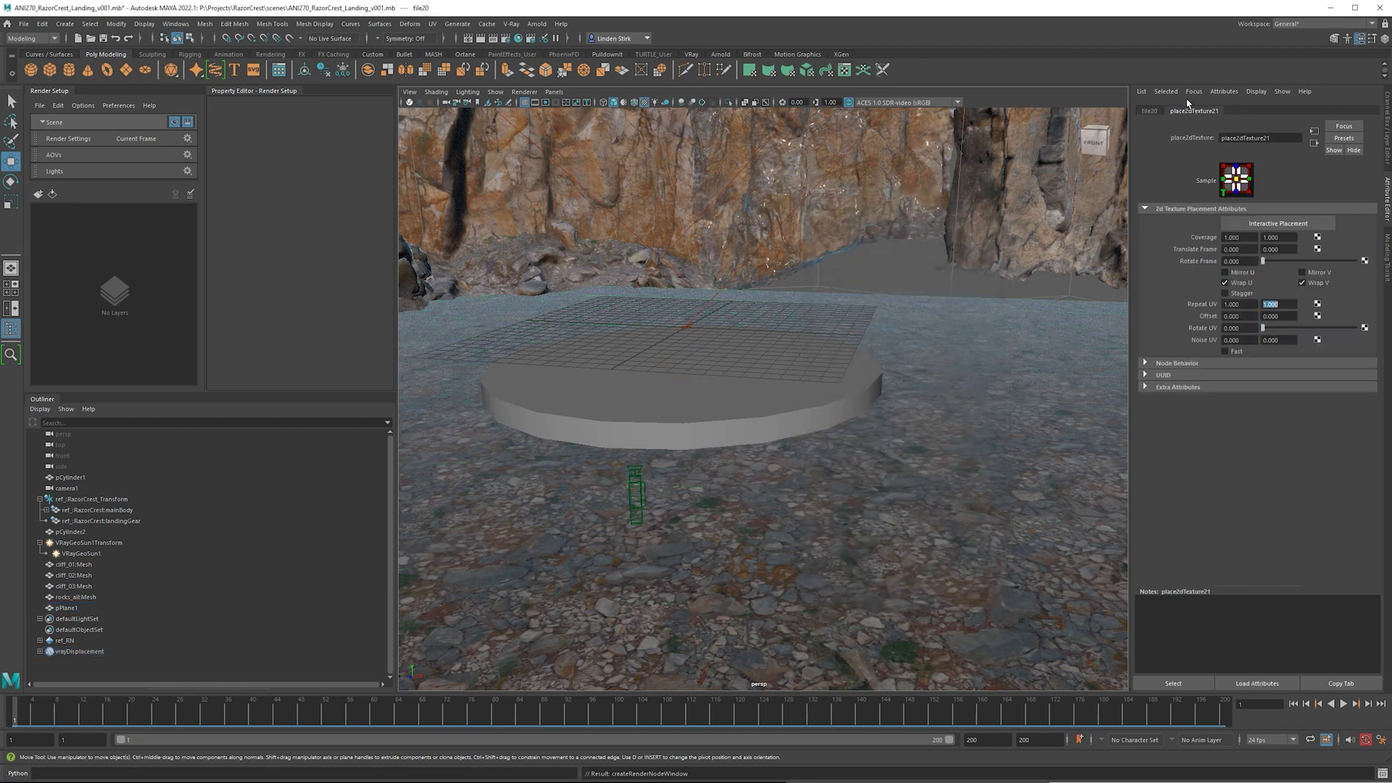
click(1148, 111)
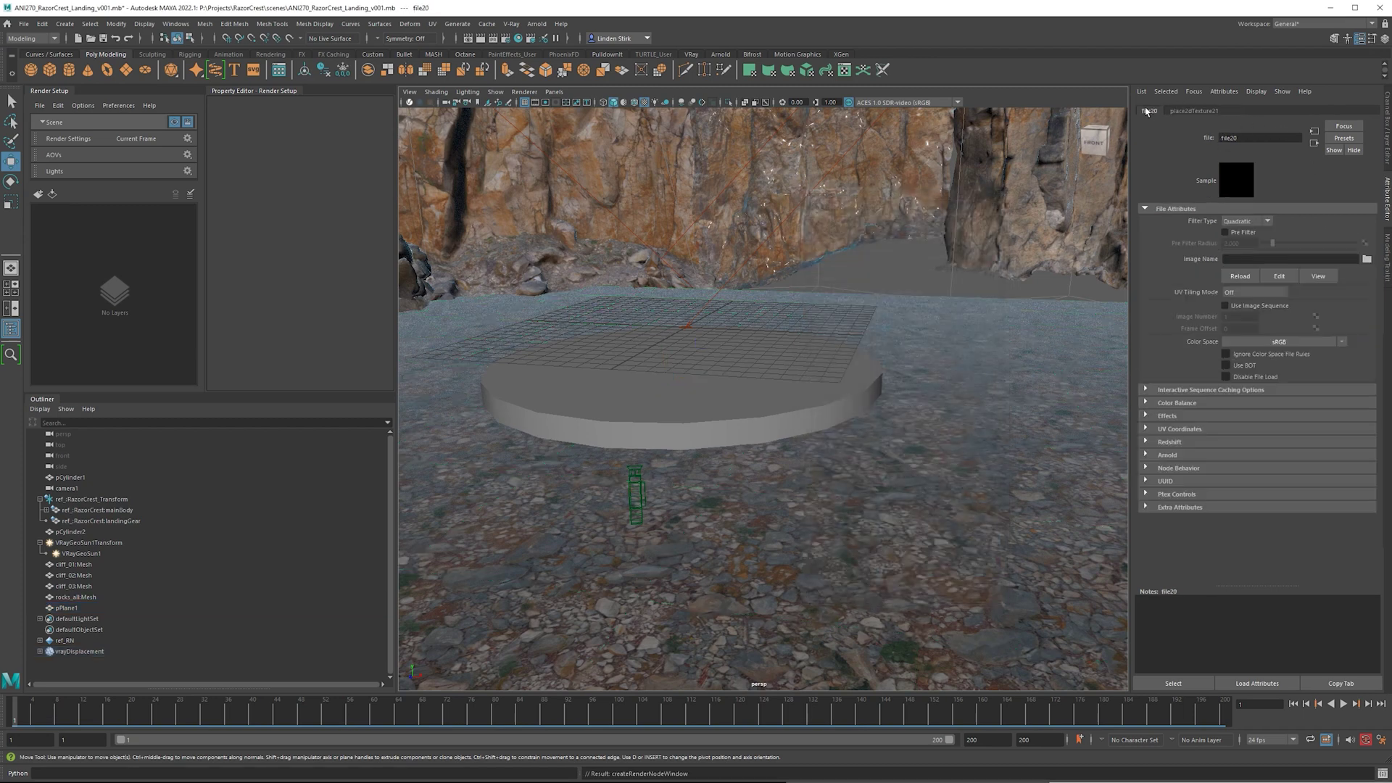
- Load gravel_tileable_displ.tif from the Rock Textures folder into the file texture and set its color space to Raw
click(1367, 260)
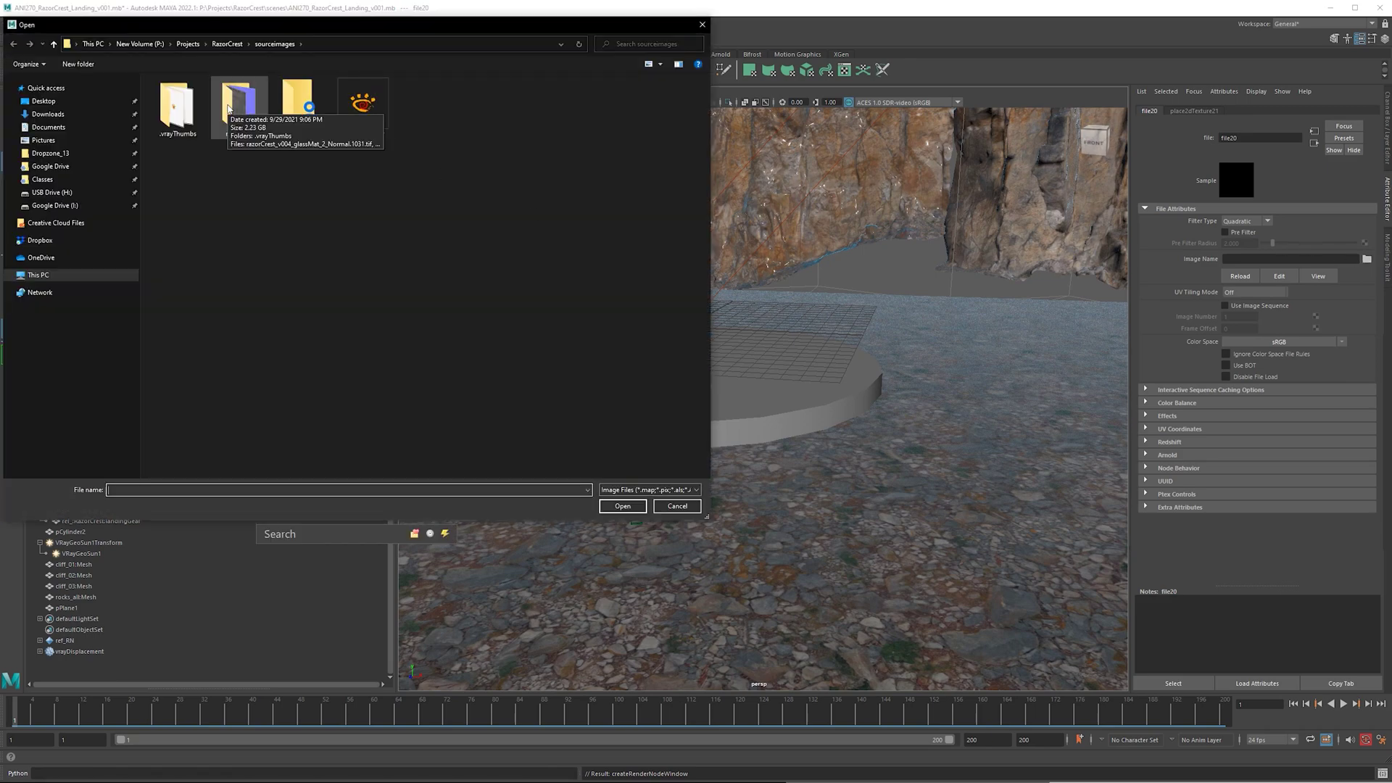
double_click(298, 135)
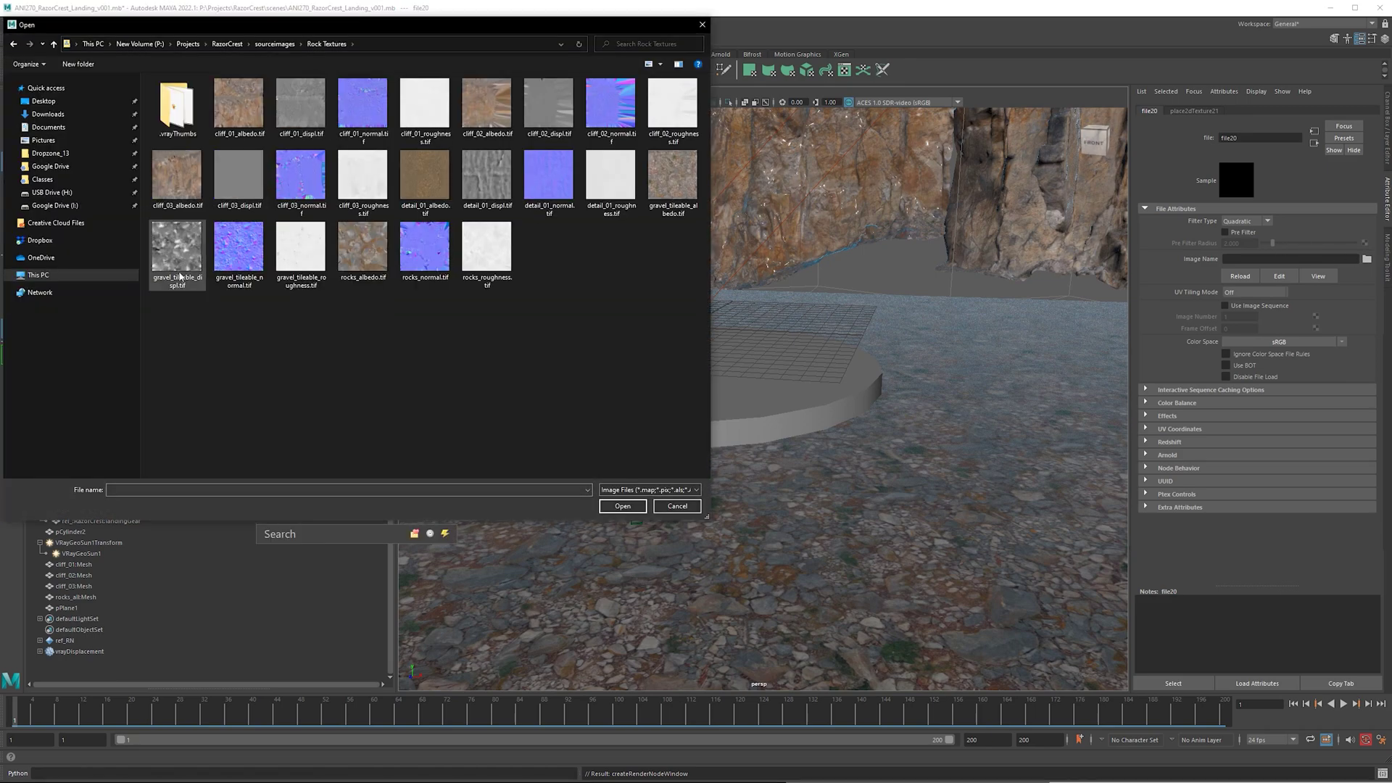
double_click(179, 275)
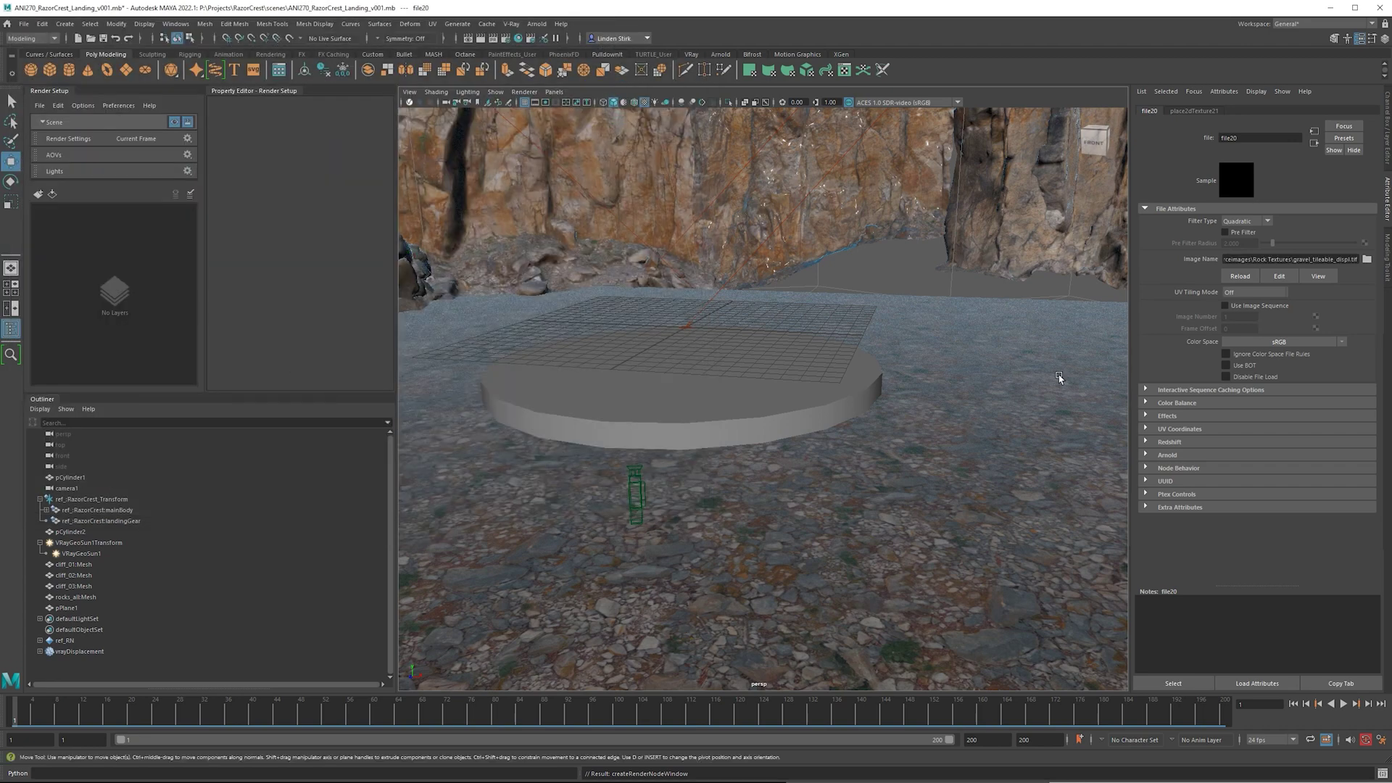
click(1278, 342)
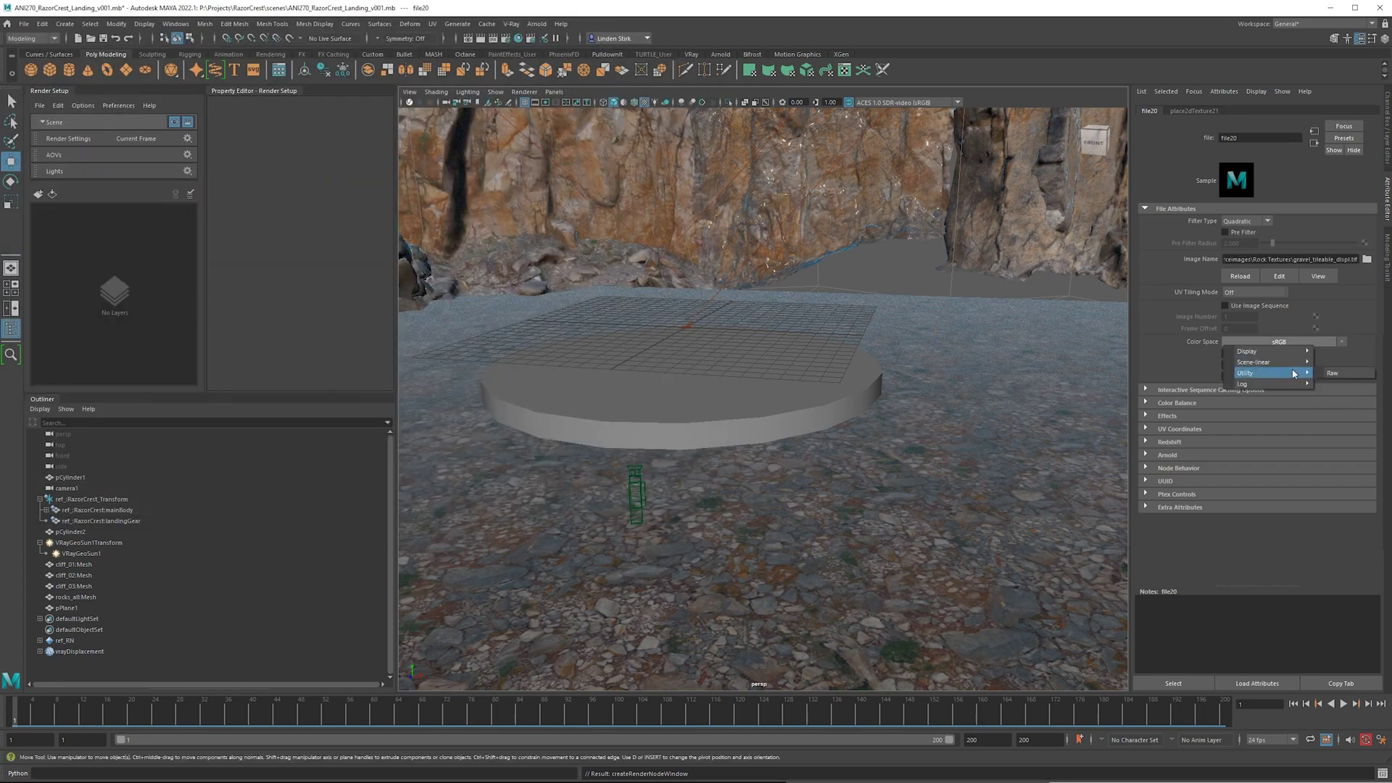
click(1332, 373)
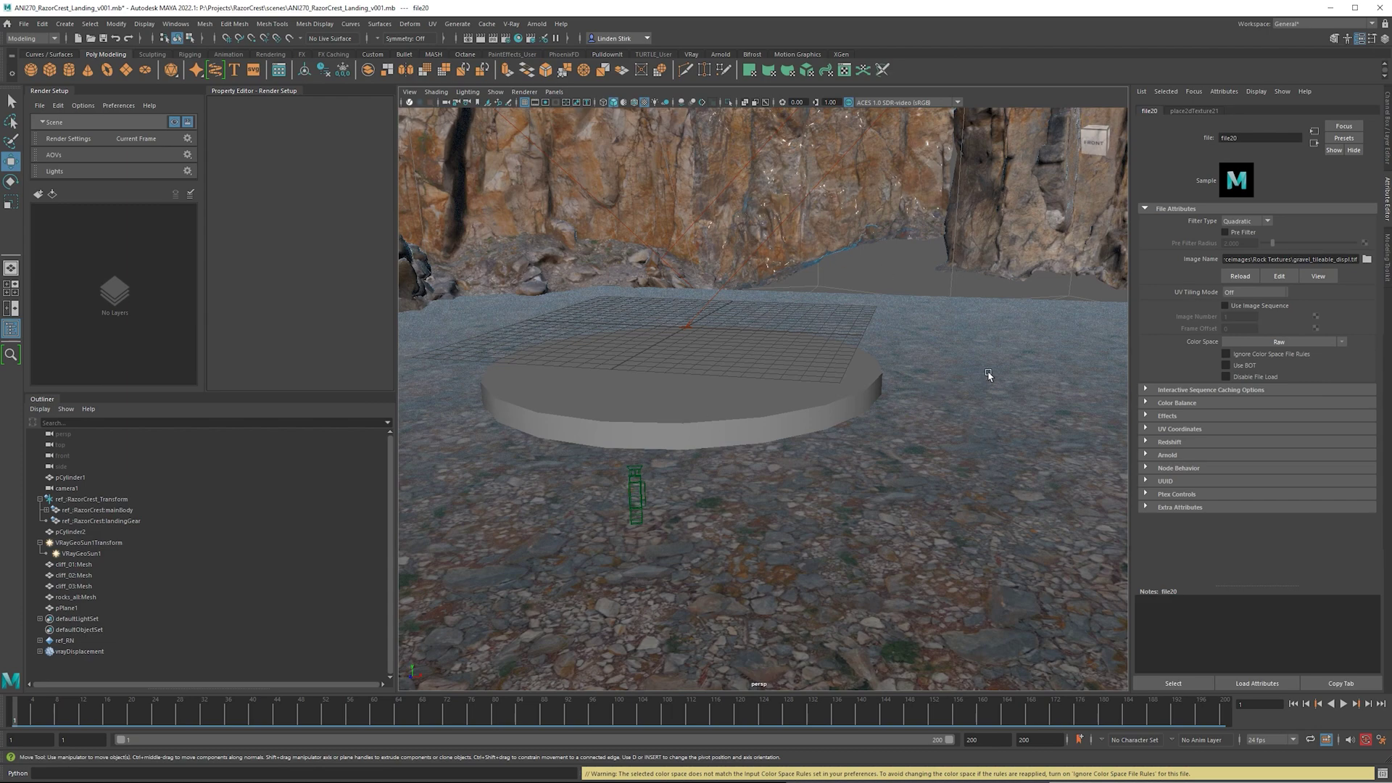
- Start the interactive V-Ray render in the perspective viewport with nothing selected and view the gravel ground from a low angle
click(988, 374)
click(926, 270)
click(410, 102)
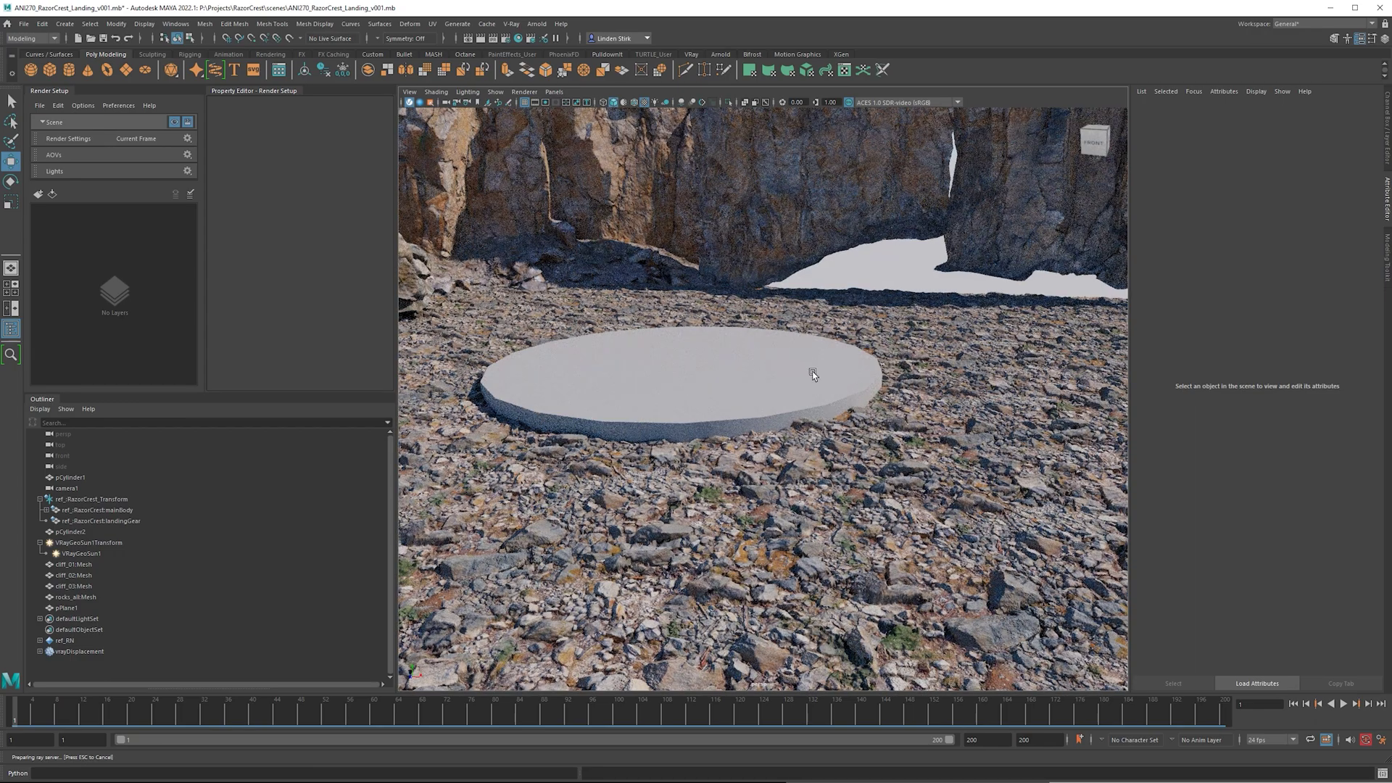
alt+drag(812, 371, 951, 294)
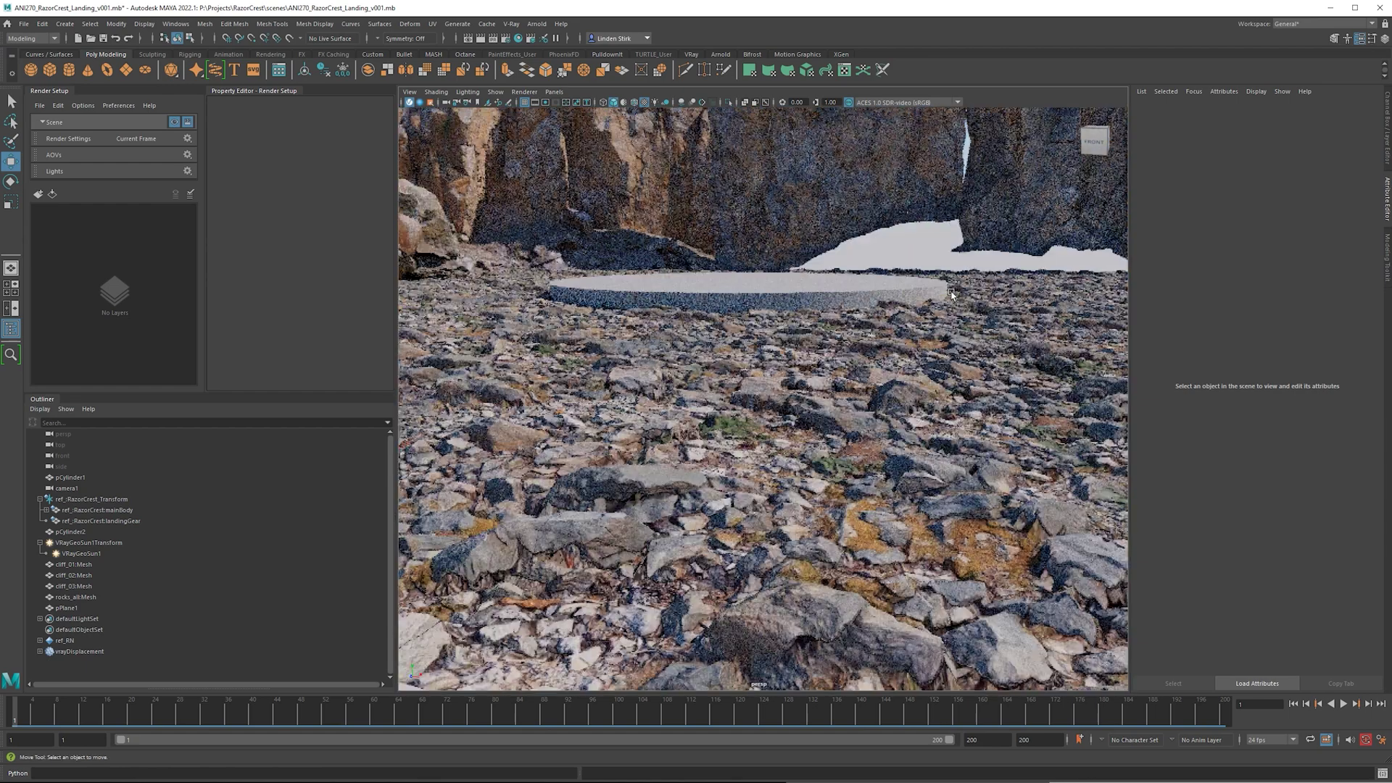
- Add the V-Ray Displacement control attributes to the ground plane's vrayDisplacement node and show its extra V-Ray attributes
click(1026, 341)
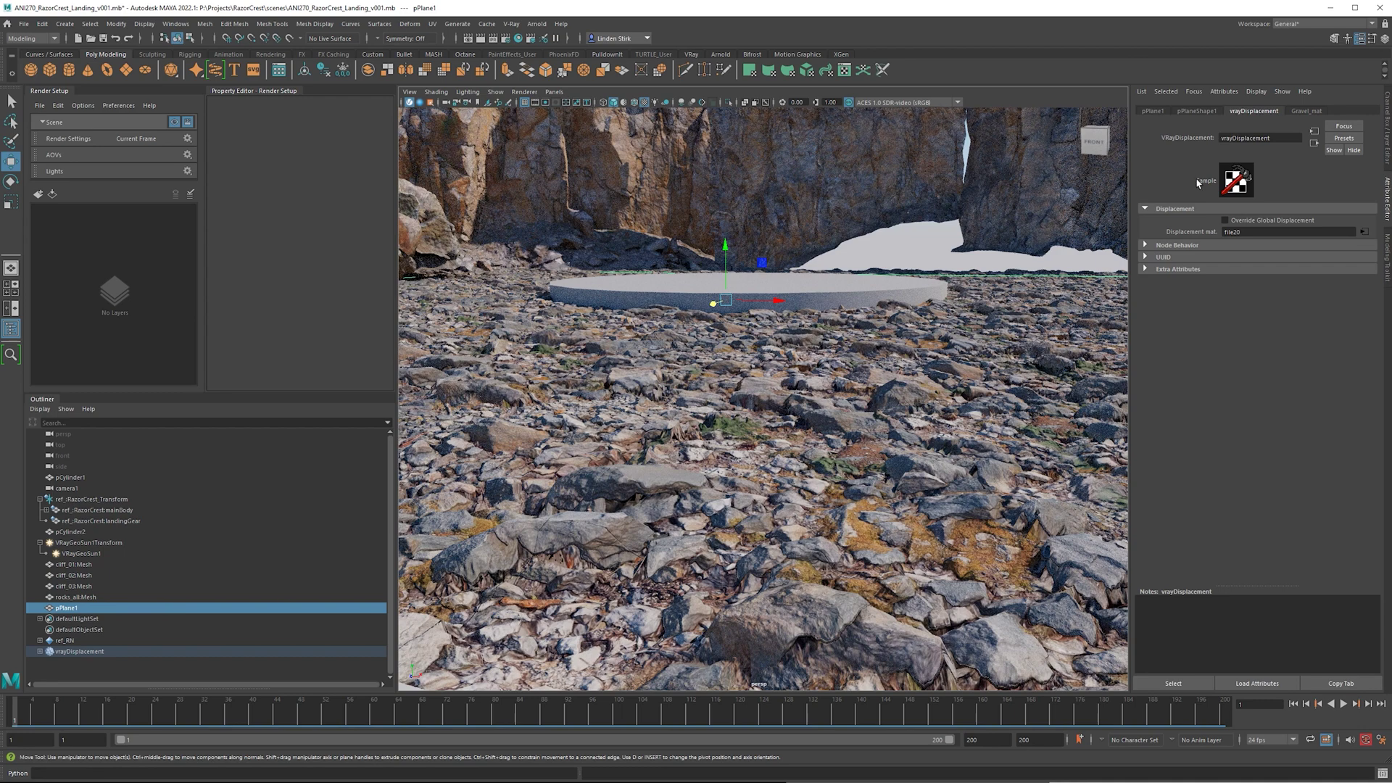
click(1232, 92)
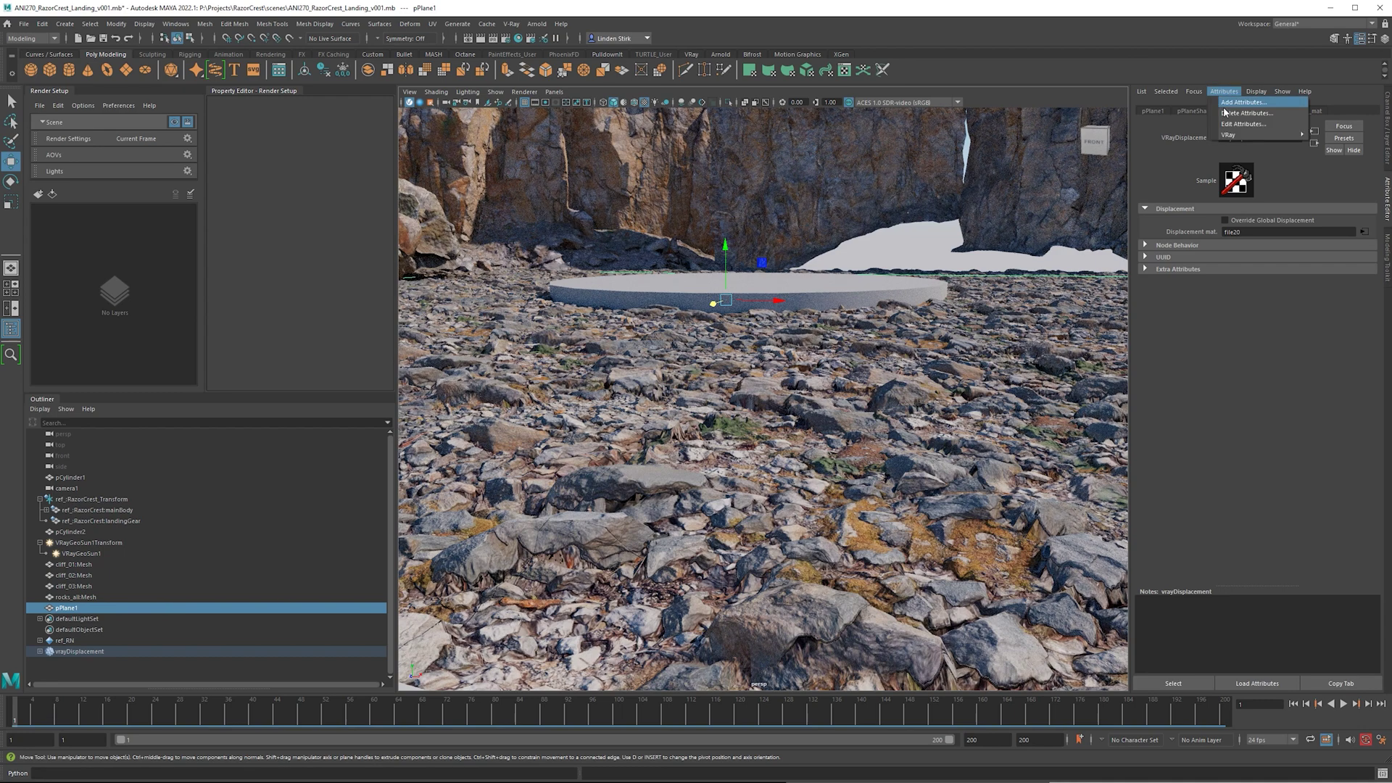
mouse_move(1261, 135)
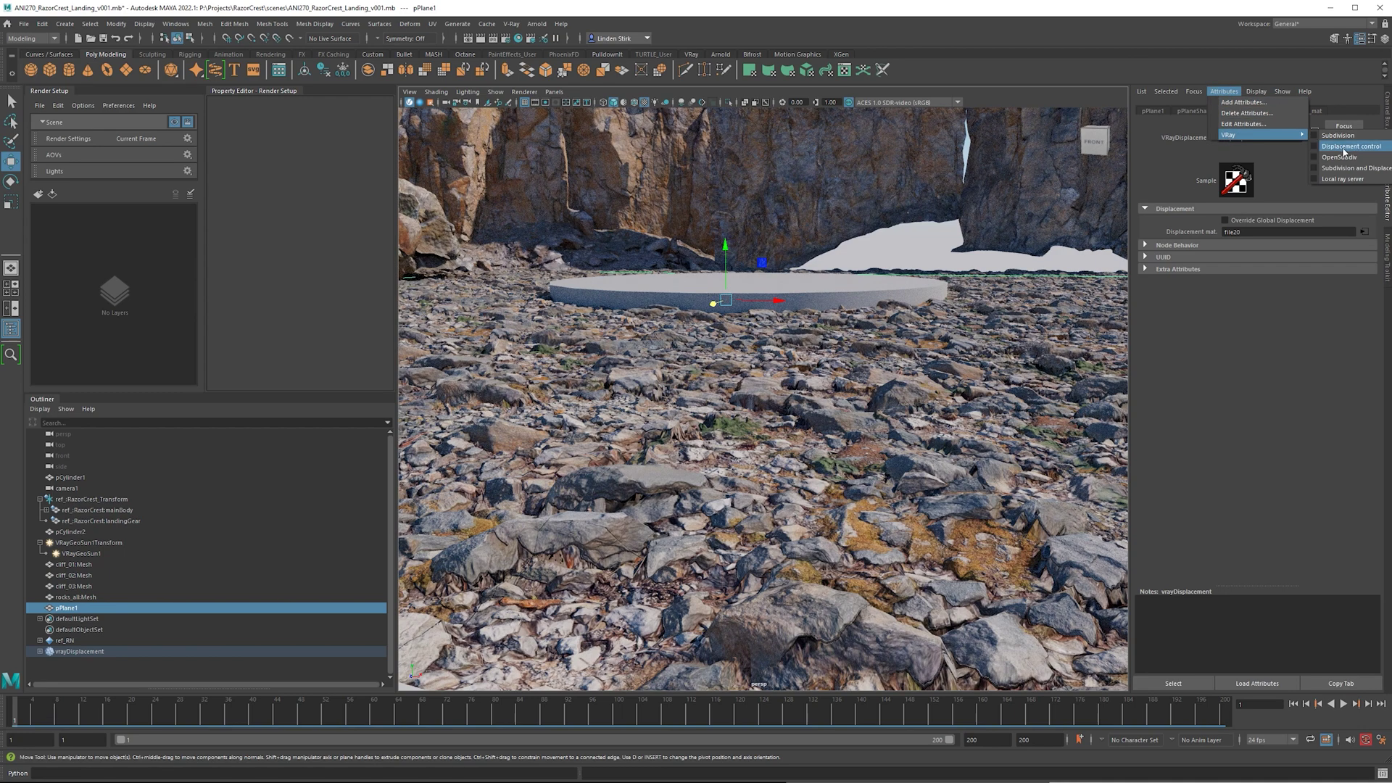
click(1343, 150)
click(1169, 282)
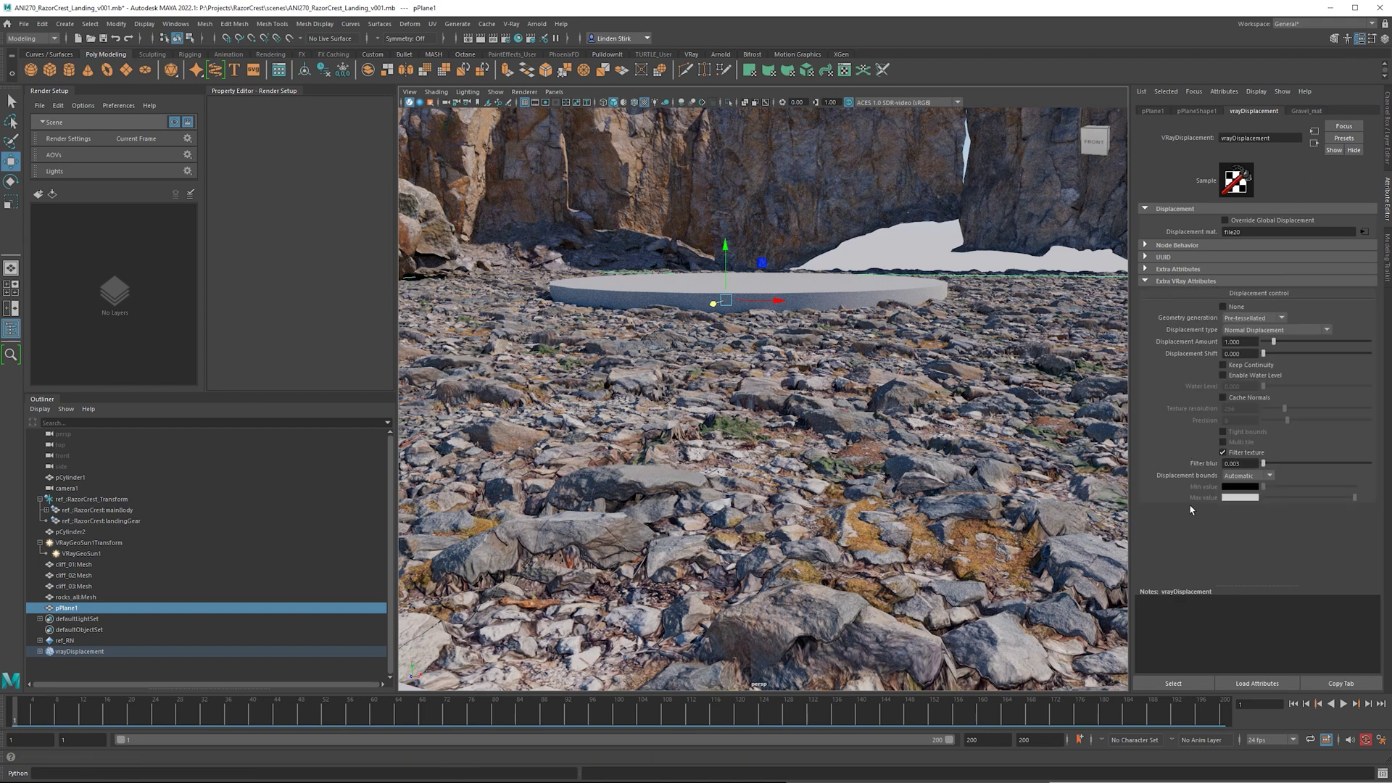
- Test Displacement Amount values of 0 and 2 on the gravel ground in the live render, and restore the amount to 1
click(1239, 342)
text(0)
key(Return)
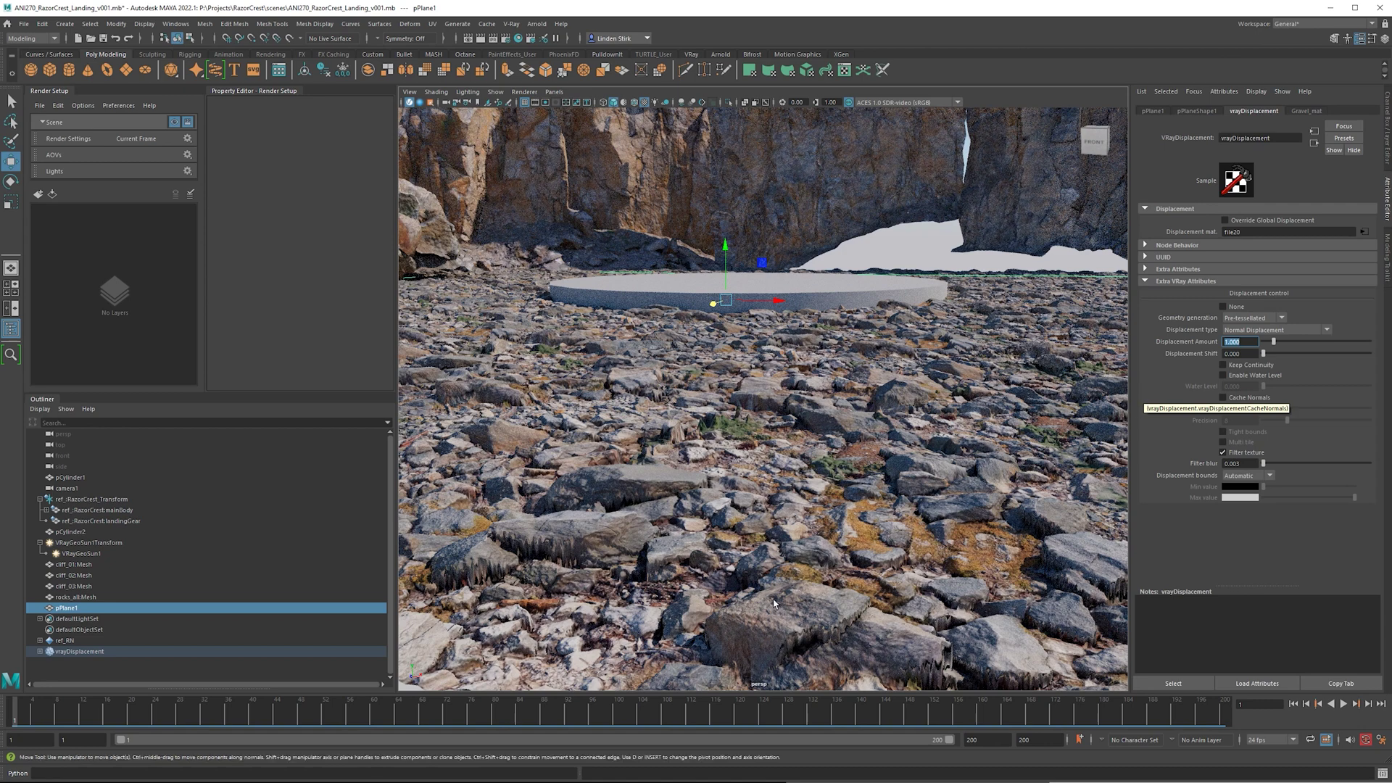
alt+right_drag(774, 603, 1045, 377)
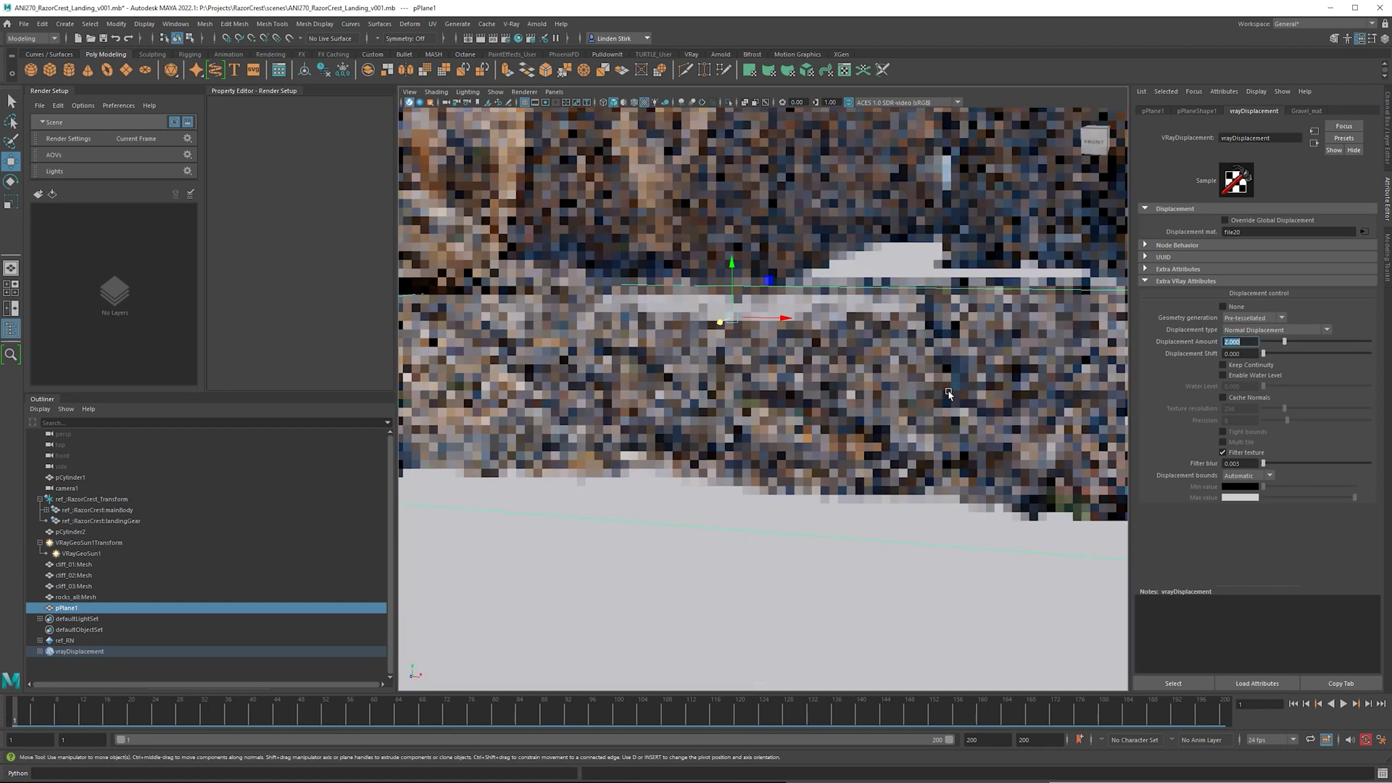
alt+drag(949, 394, 894, 358)
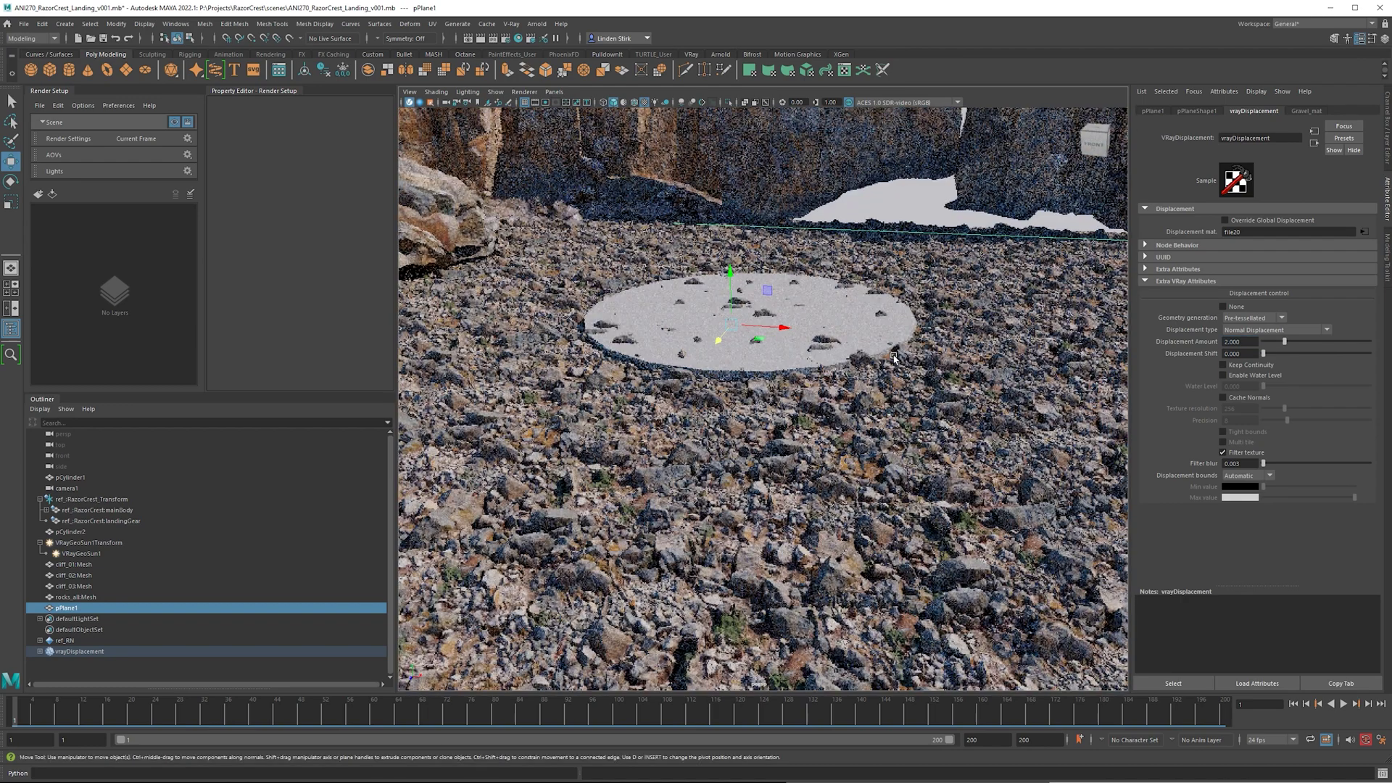
scroll(753, 369, down, 4)
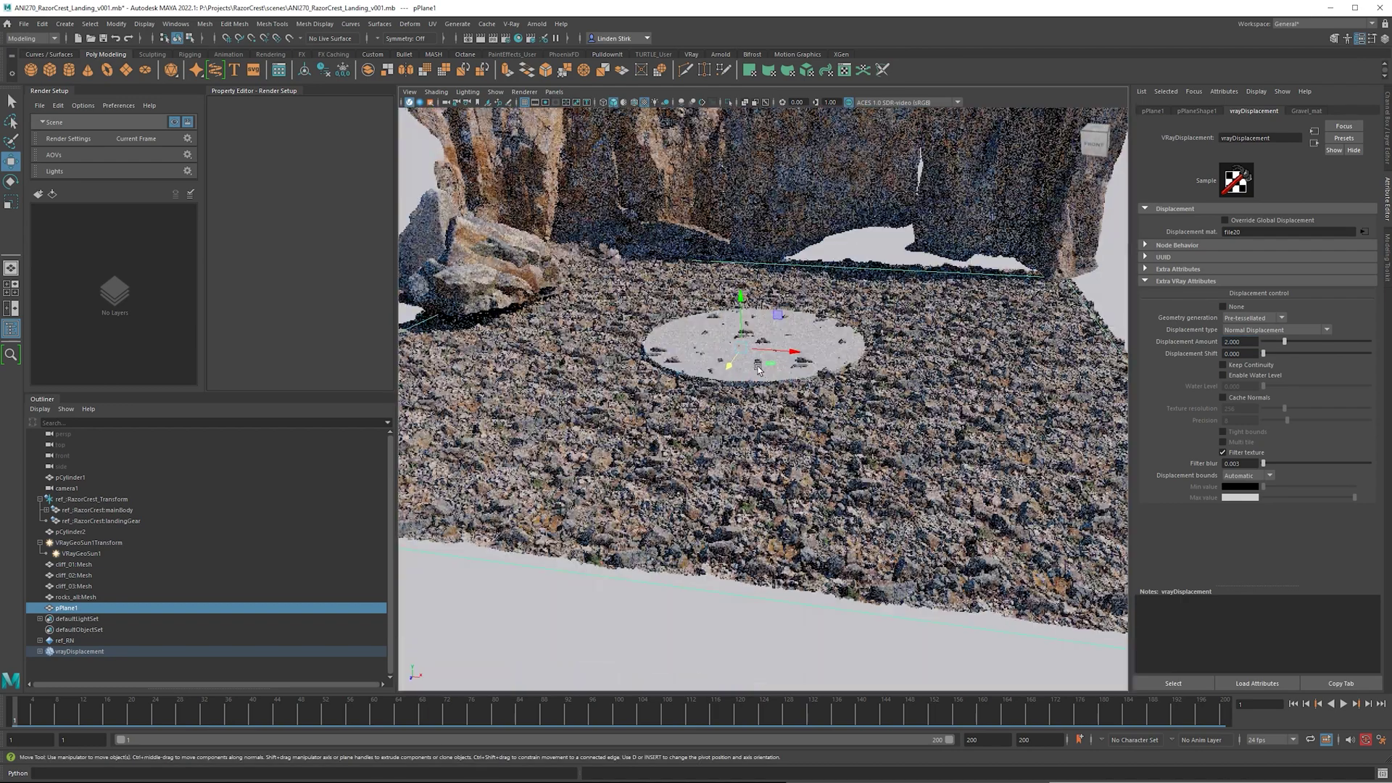
scroll(757, 369, down, 3)
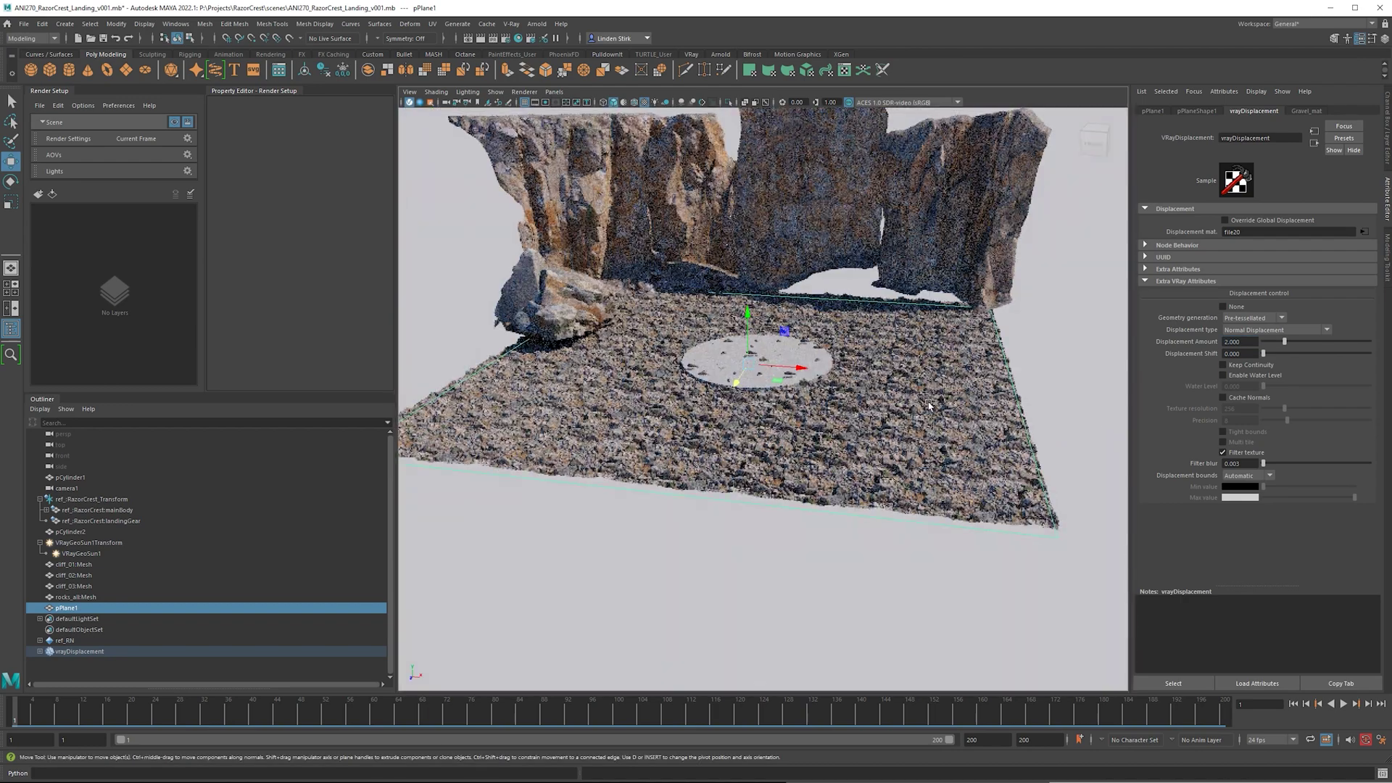
scroll(777, 401, up, 4)
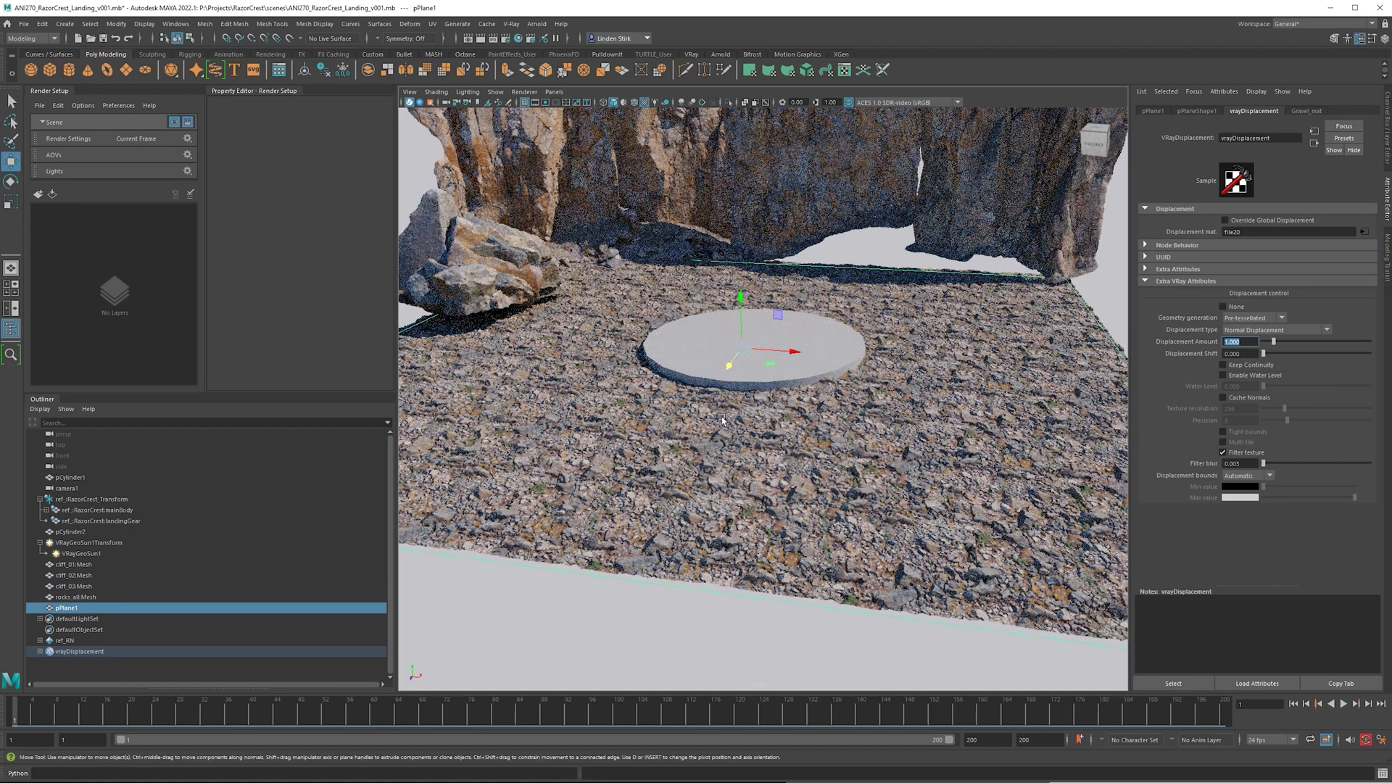
- Examine the displaced gravel ground, platform and cliffs in the live render from low and raised angles
alt+drag(741, 432, 757, 404)
alt+right_drag(755, 401, 850, 393)
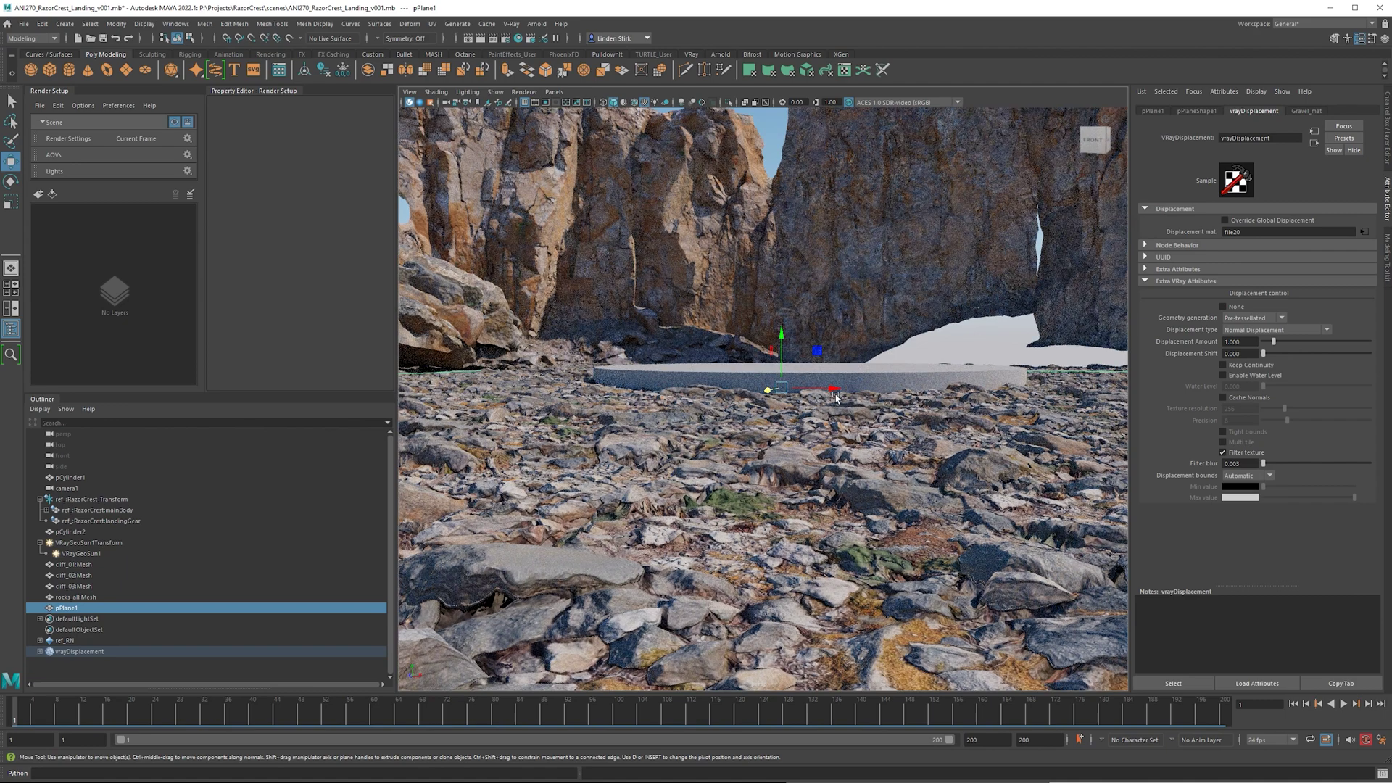
alt+right_drag(835, 397, 843, 413)
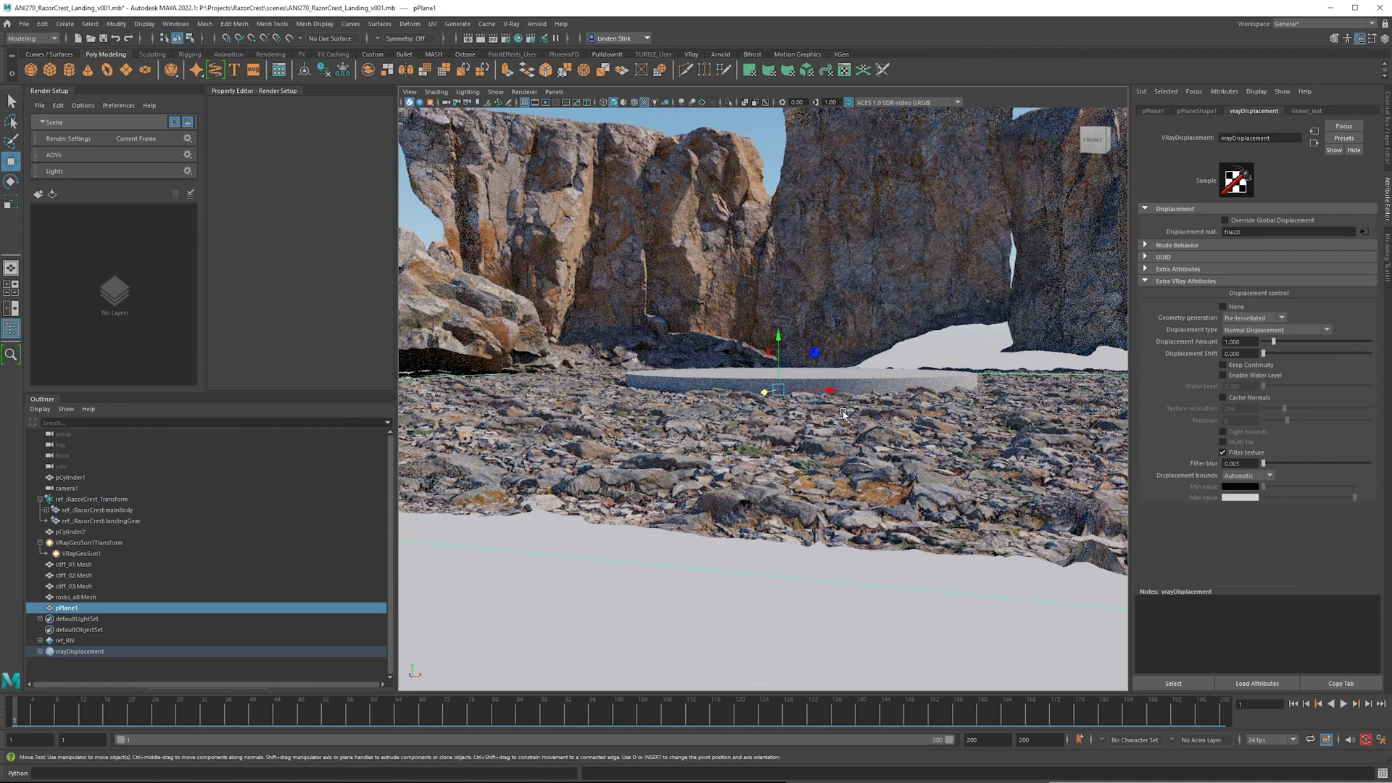
scroll(826, 413, up, 5)
alt+drag(819, 411, 785, 396)
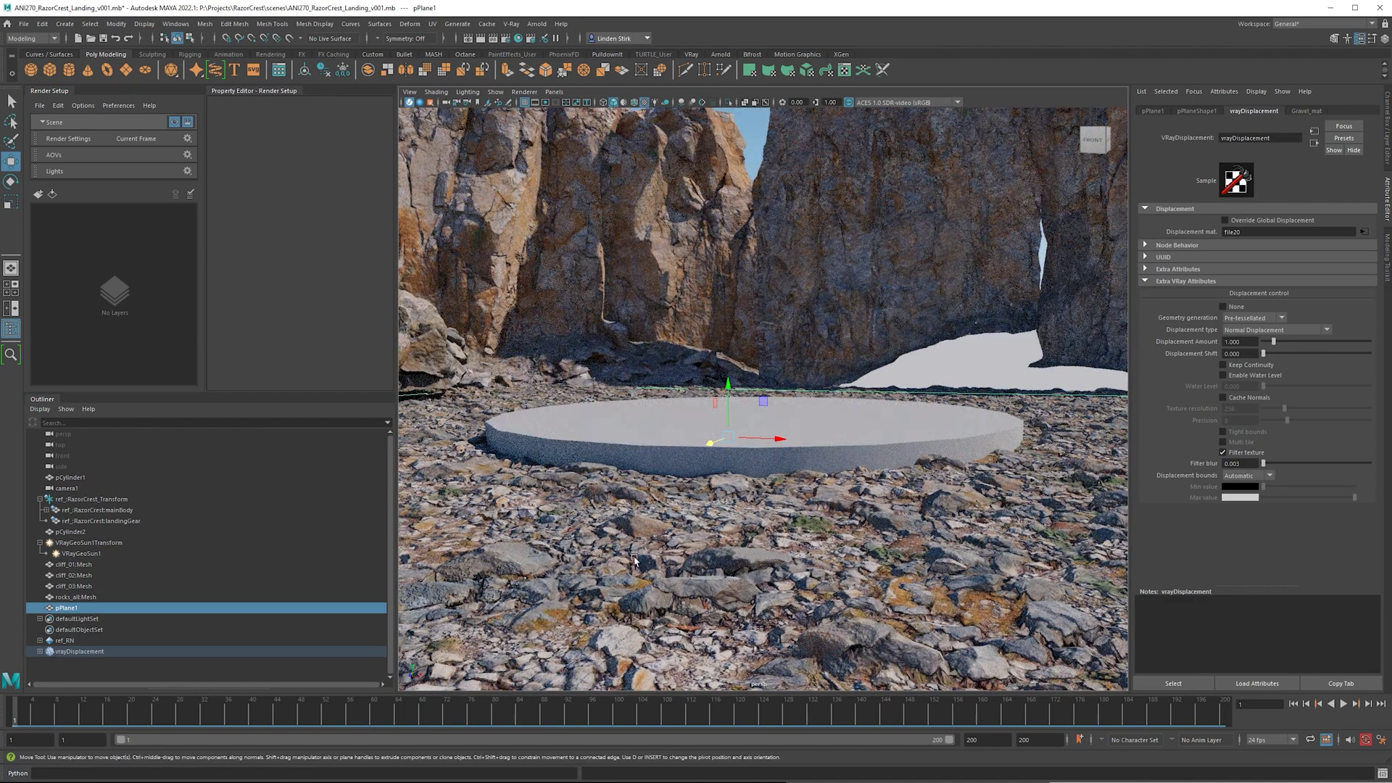
alt+drag(663, 564, 732, 500)
alt+drag(790, 442, 810, 264)
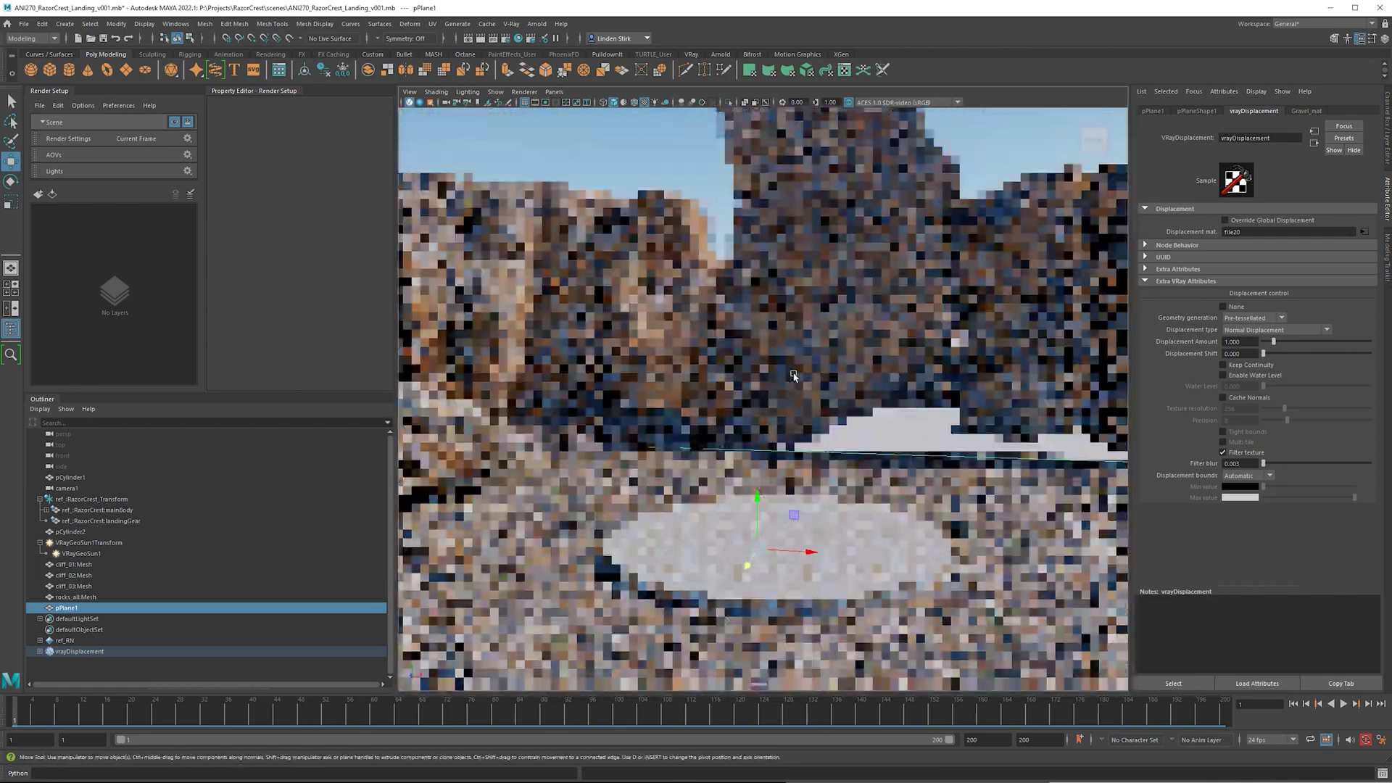
- Stop the viewport render and play the animation through camera1 up to frame 160
click(810, 264)
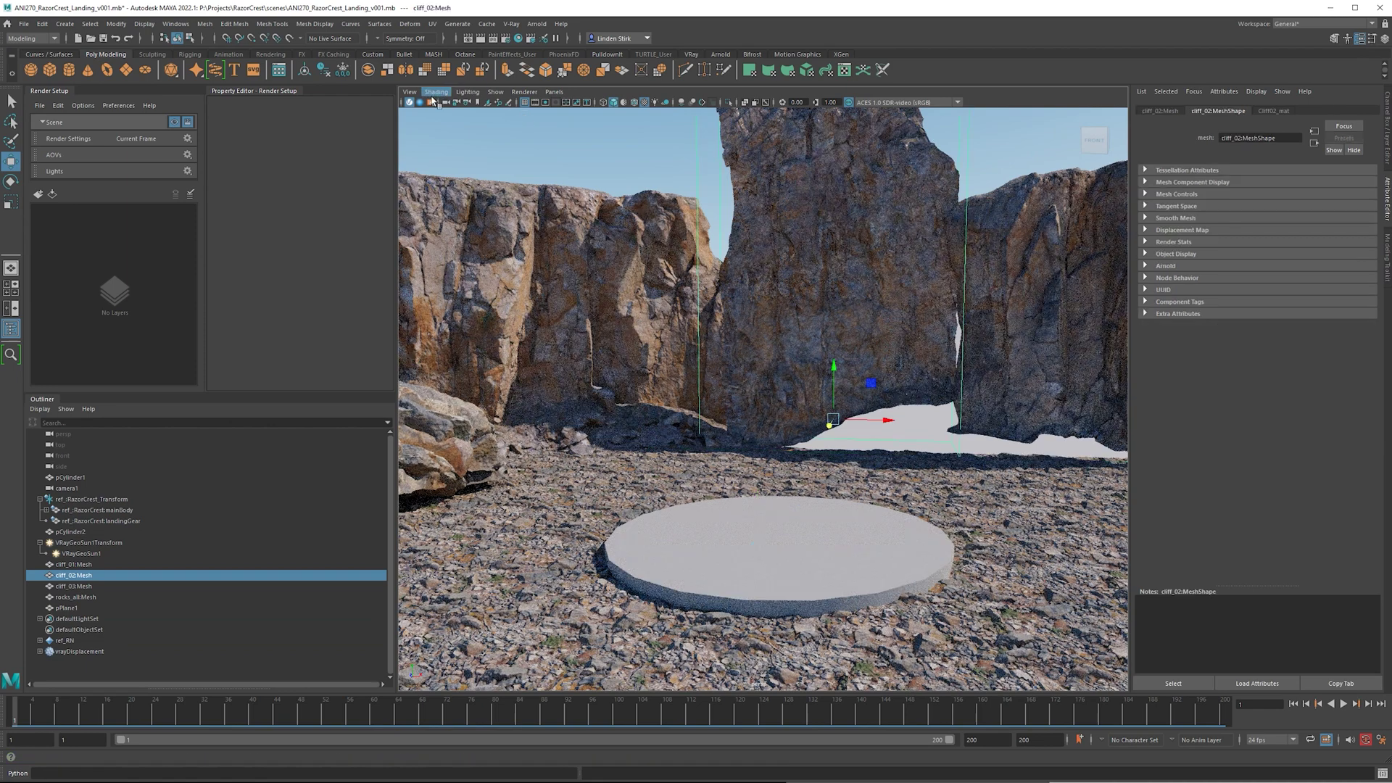
click(412, 103)
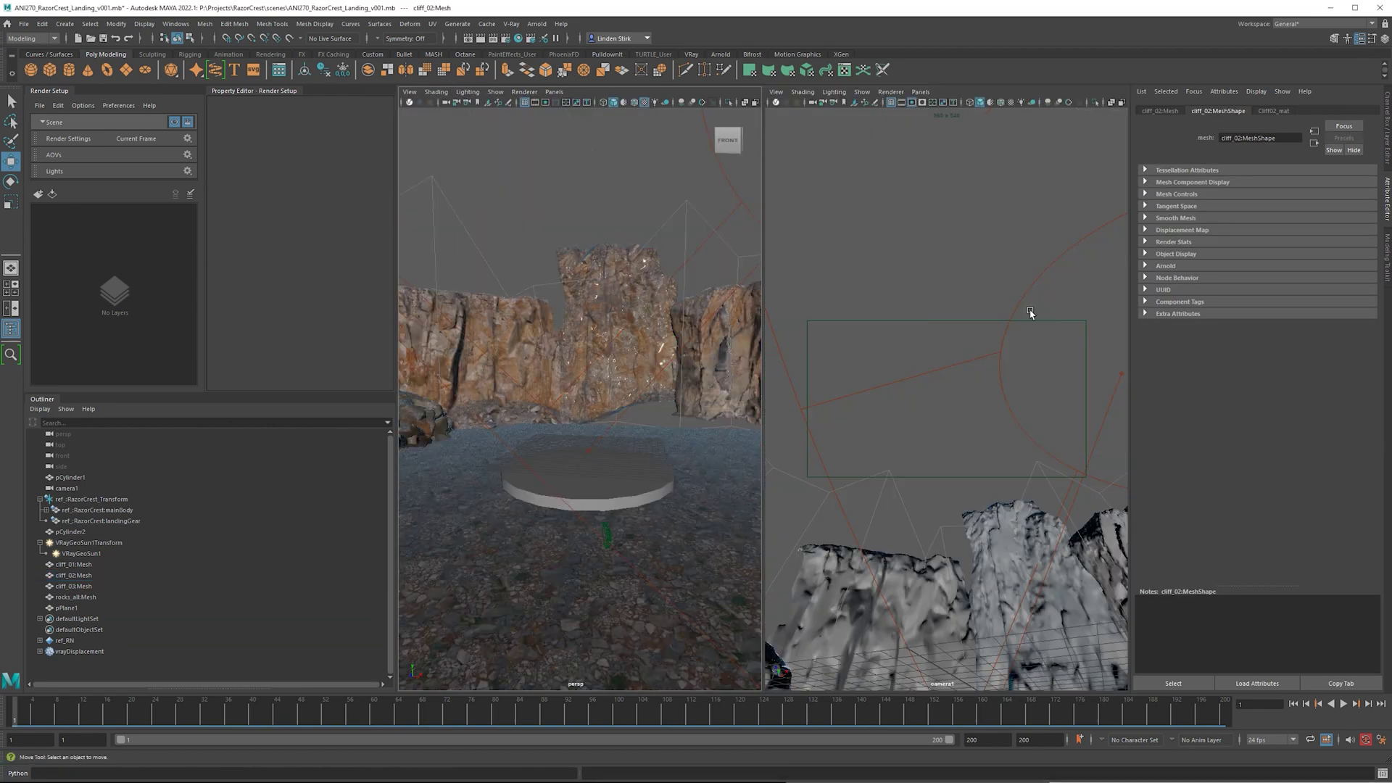
key(space)
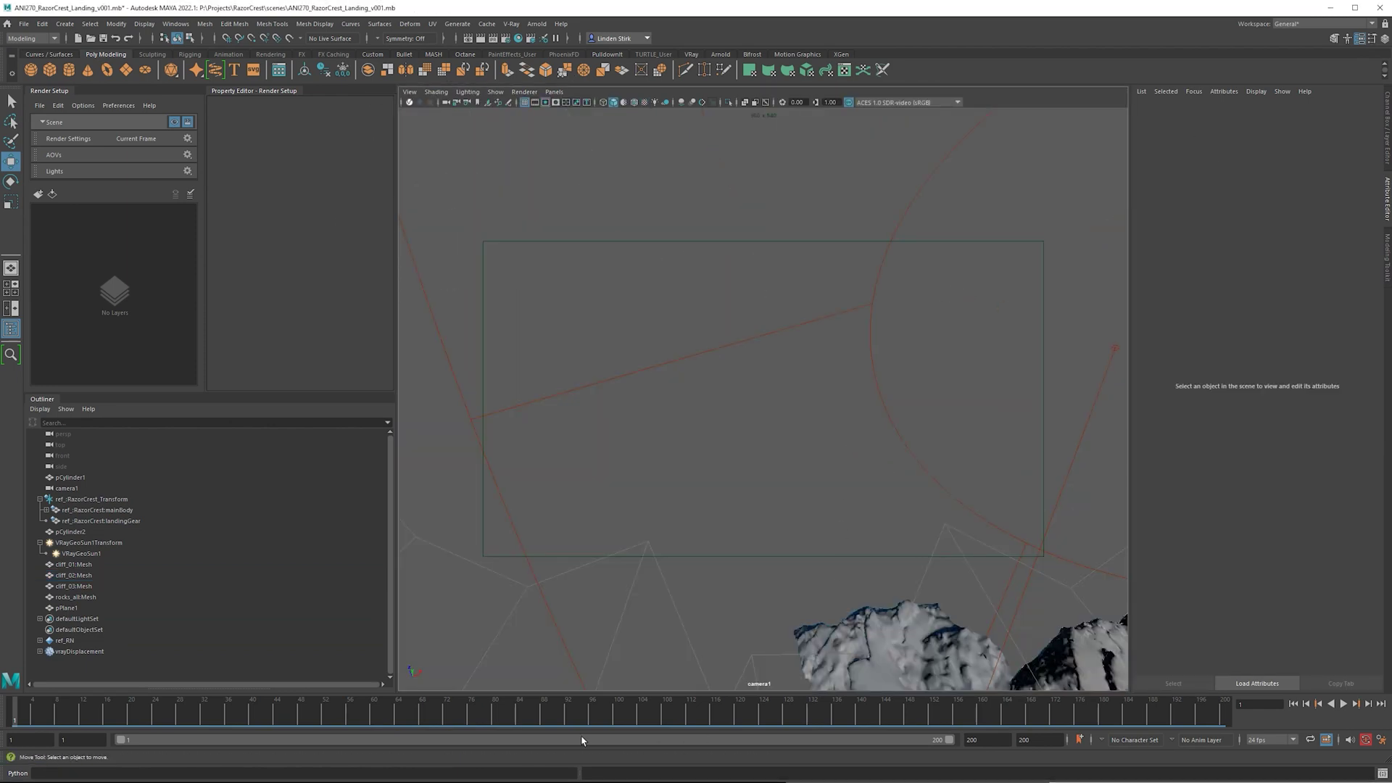
key(alt+v)
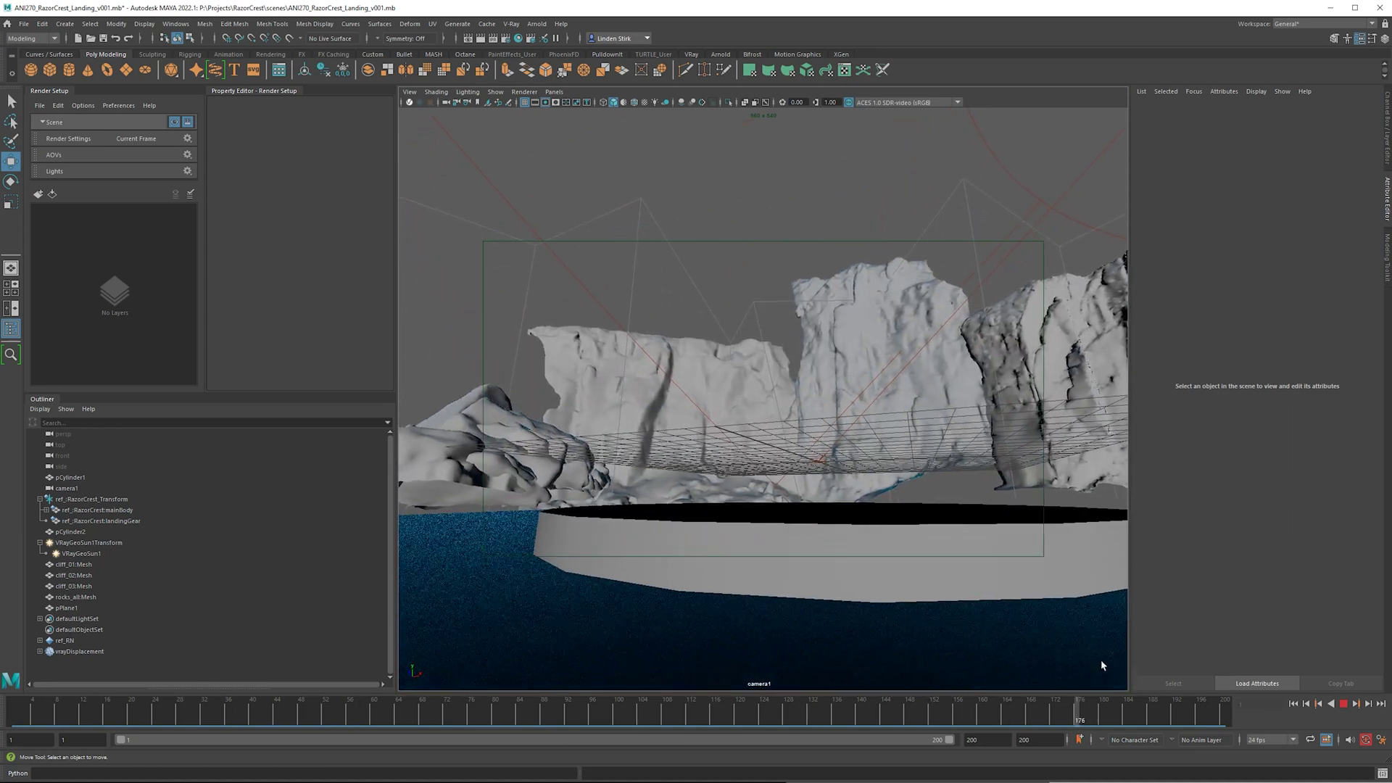
key(alt+v)
- Select the rocks_all mesh and reposition it on the ground while comparing the perspective and camera1 views
click(545, 431)
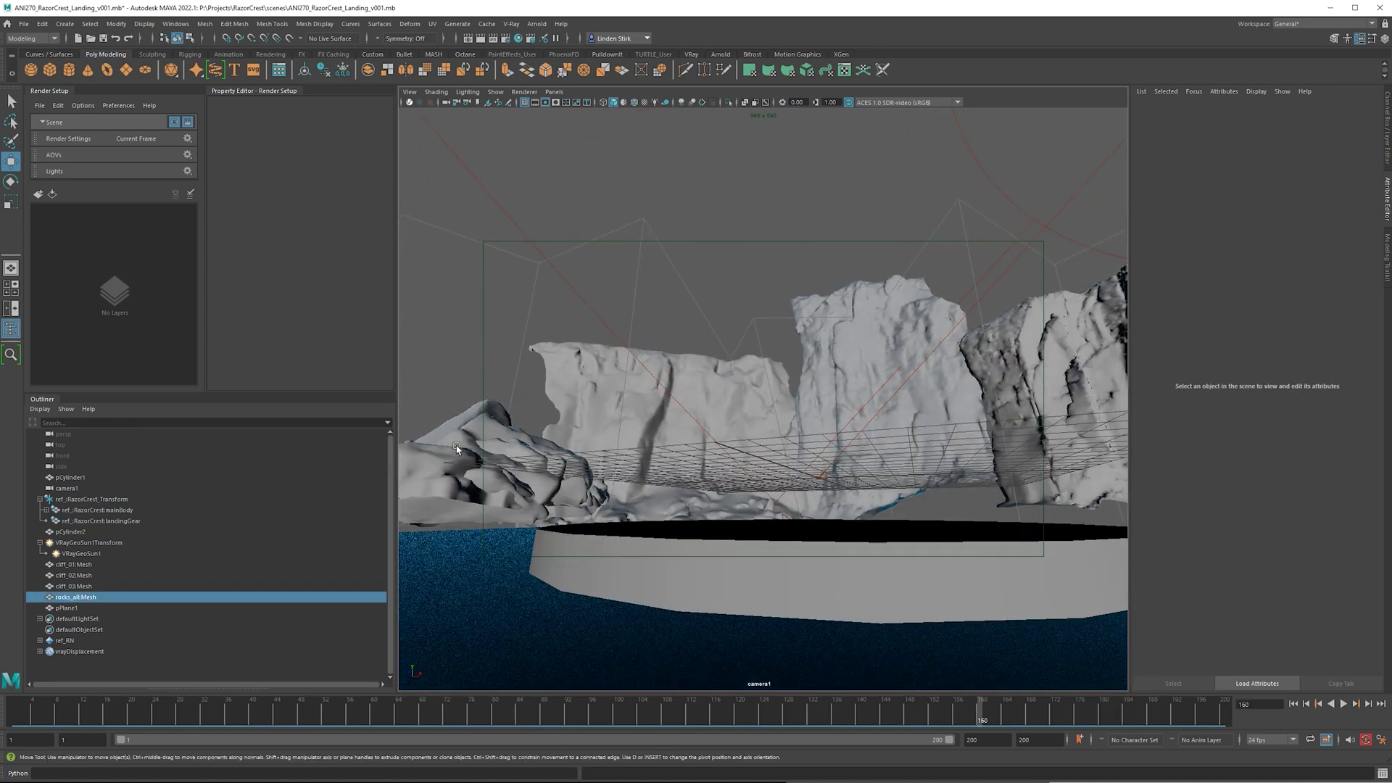
key(space)
alt+drag(493, 435, 430, 327)
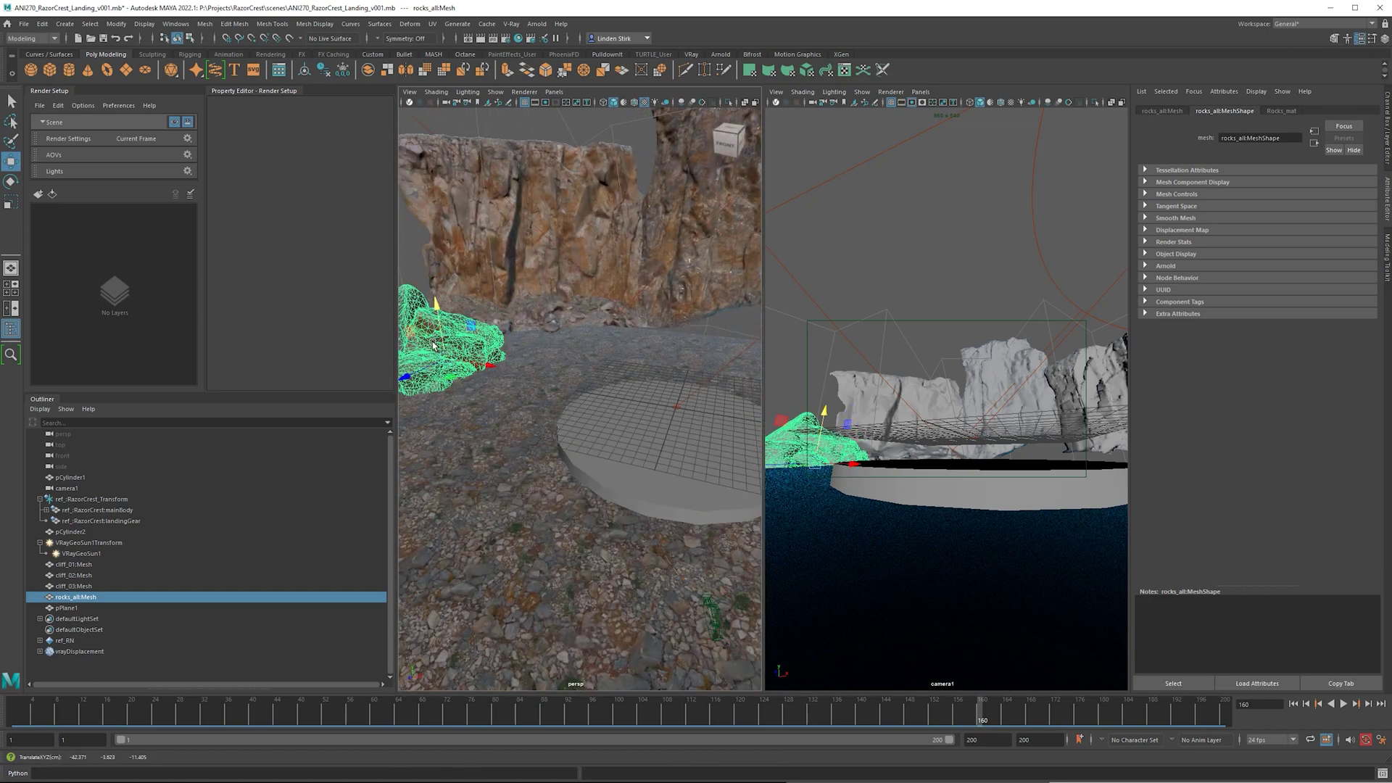
alt+drag(542, 362, 495, 269)
- Select the cliff_01 mesh, reposition it along the ground's edge and activate the Scale tool
click(495, 269)
alt+middle_drag(472, 303, 582, 355)
alt+drag(582, 355, 685, 401)
key(r)
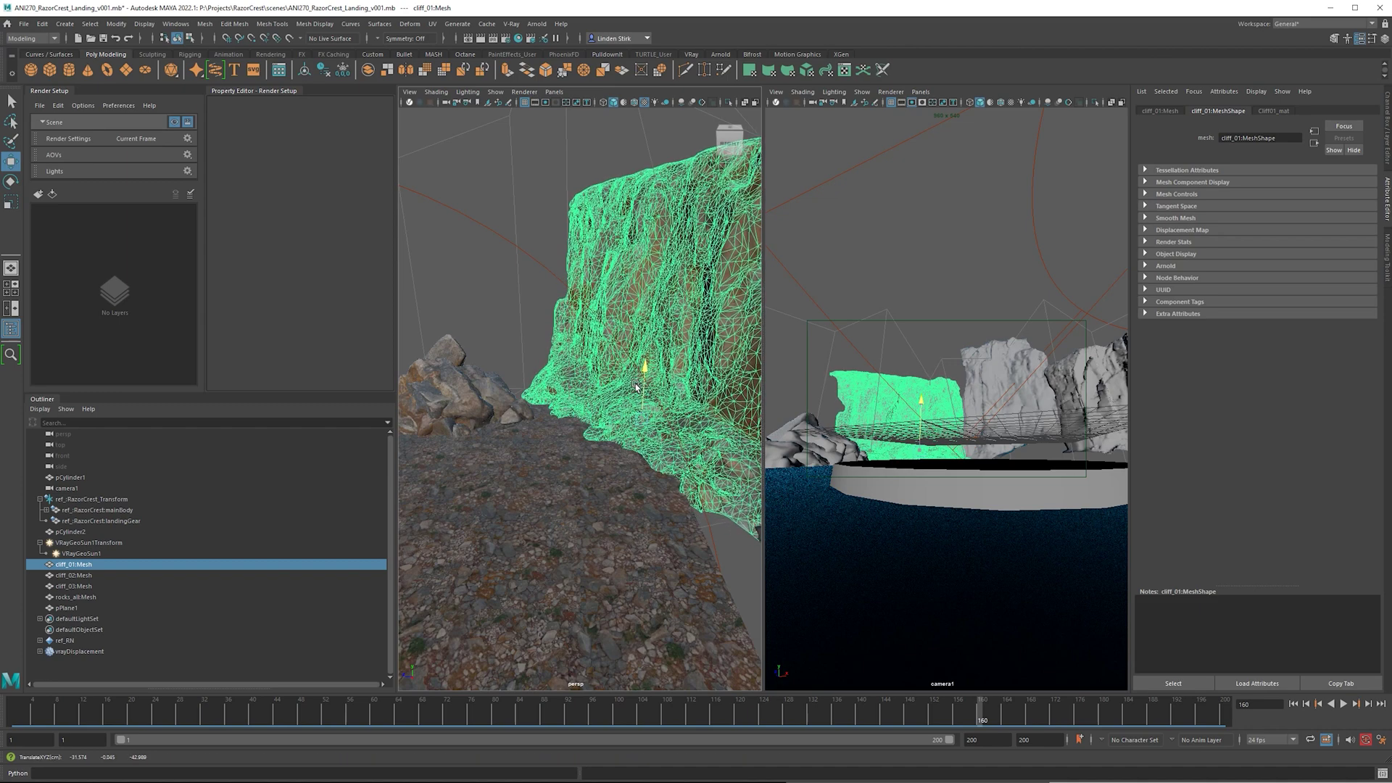
alt+drag(557, 433, 600, 386)
- Move the cliff_02 mesh sideways and rotate it about its vertical axis between the two neighbouring cliffs
click(615, 413)
click(614, 436)
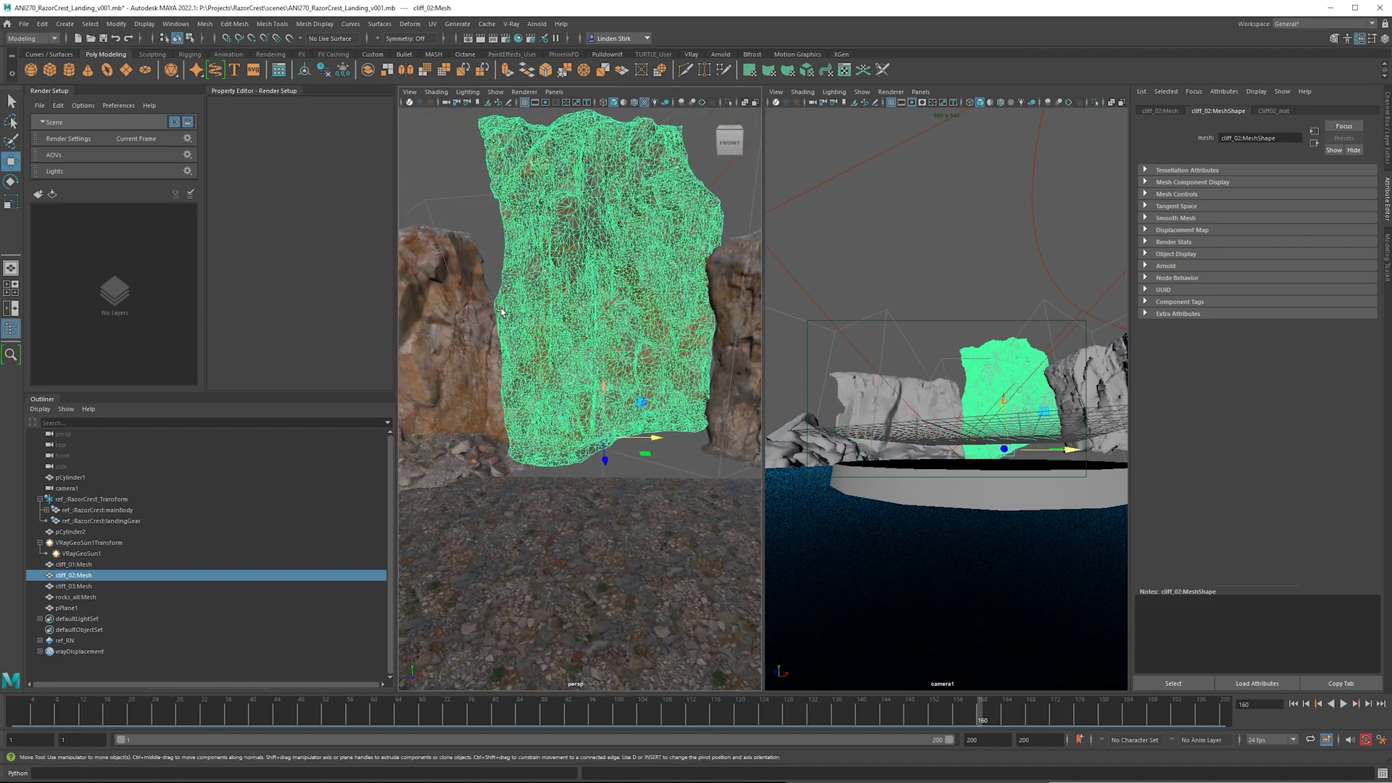
key(e)
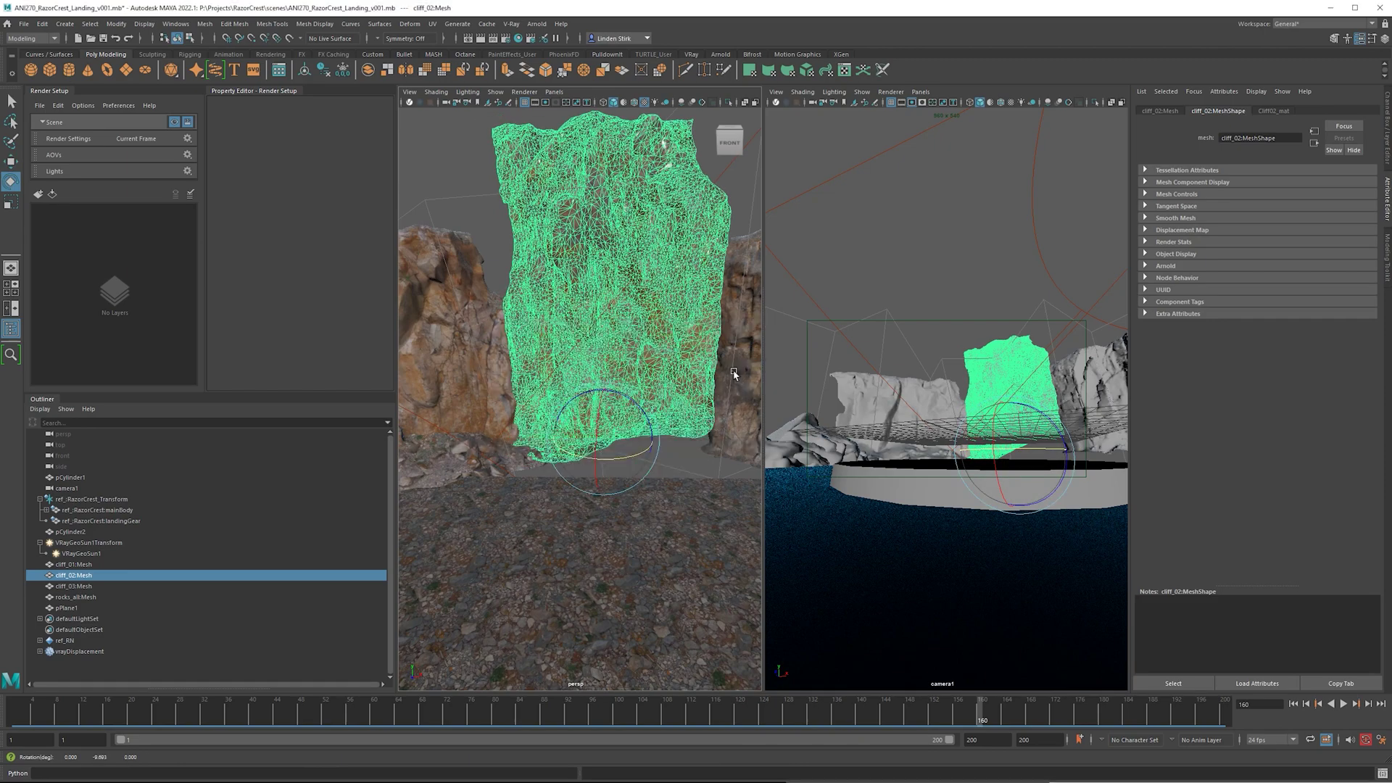
key(space)
alt+drag(817, 445, 771, 473)
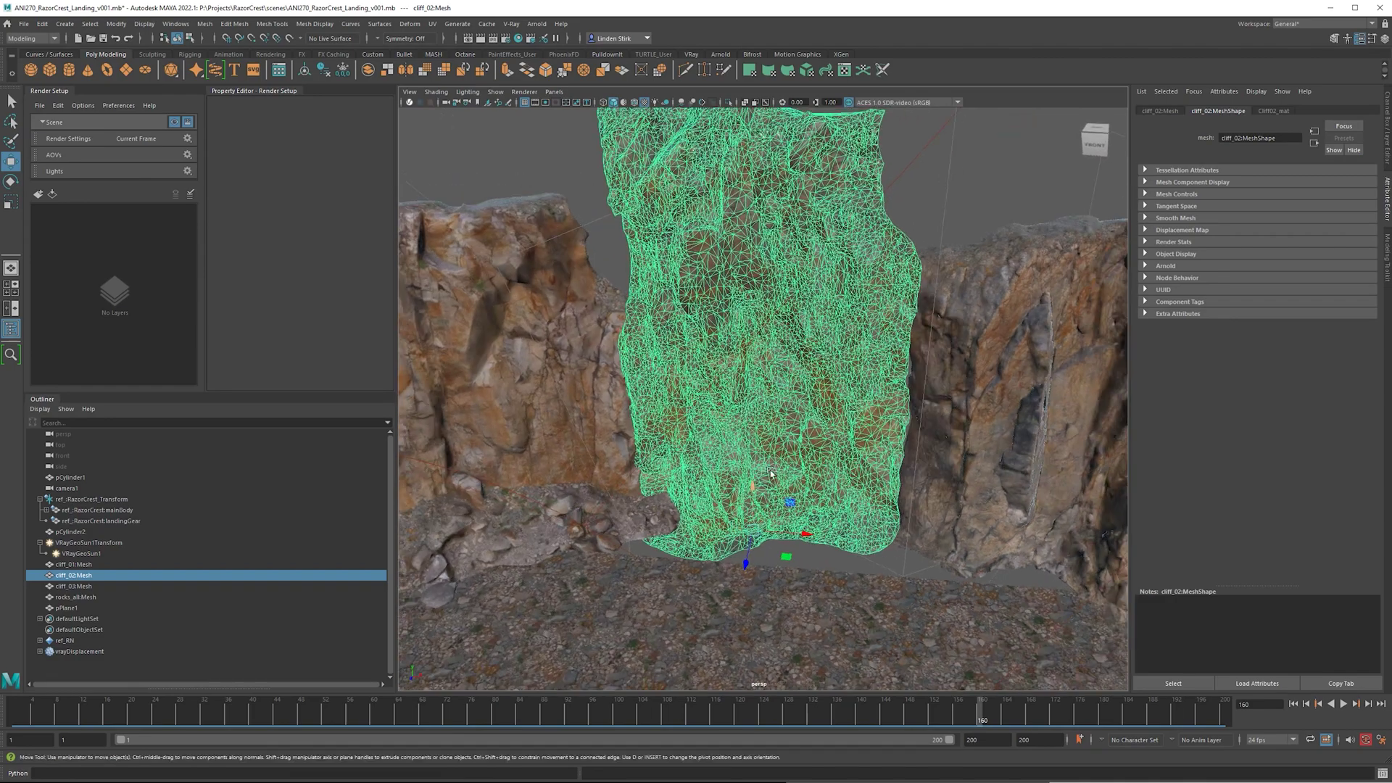
alt+drag(779, 543, 587, 468)
- Scale up the cliff_01 mesh and reposition cliff_02 against its end
click(587, 468)
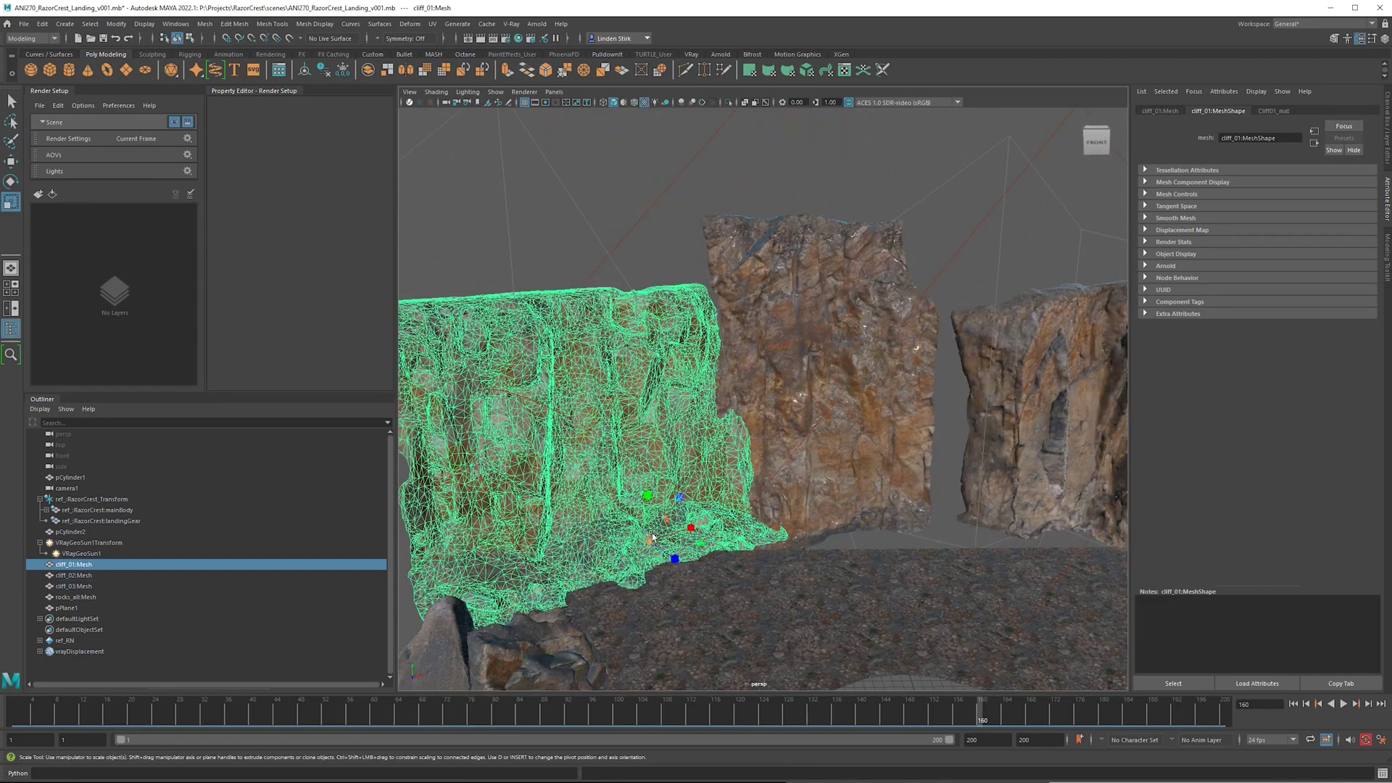
alt+drag(652, 536, 821, 289)
click(797, 449)
key(w)
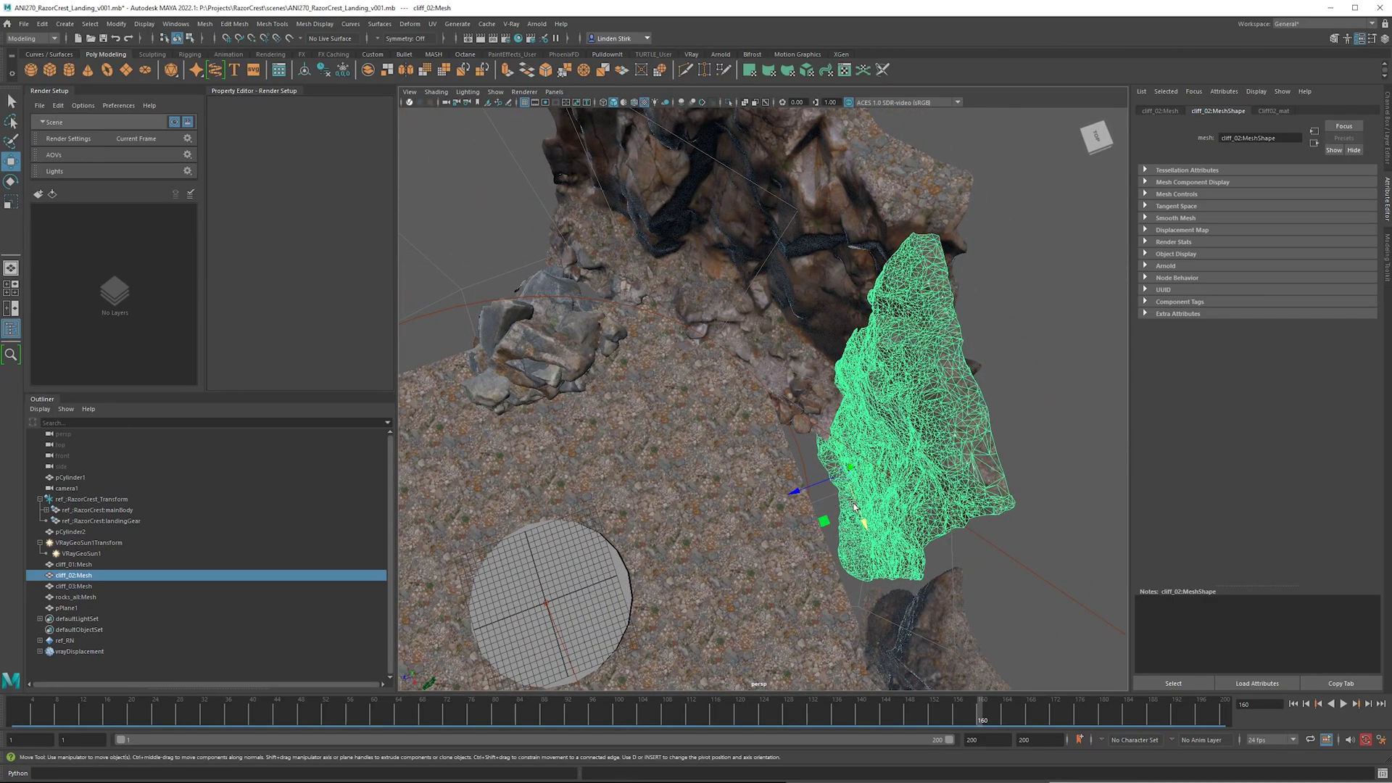
alt+drag(853, 505, 1041, 428)
- Select the cliff_03 mesh and scale it up uniformly
click(1041, 428)
scroll(1041, 420, up, 3)
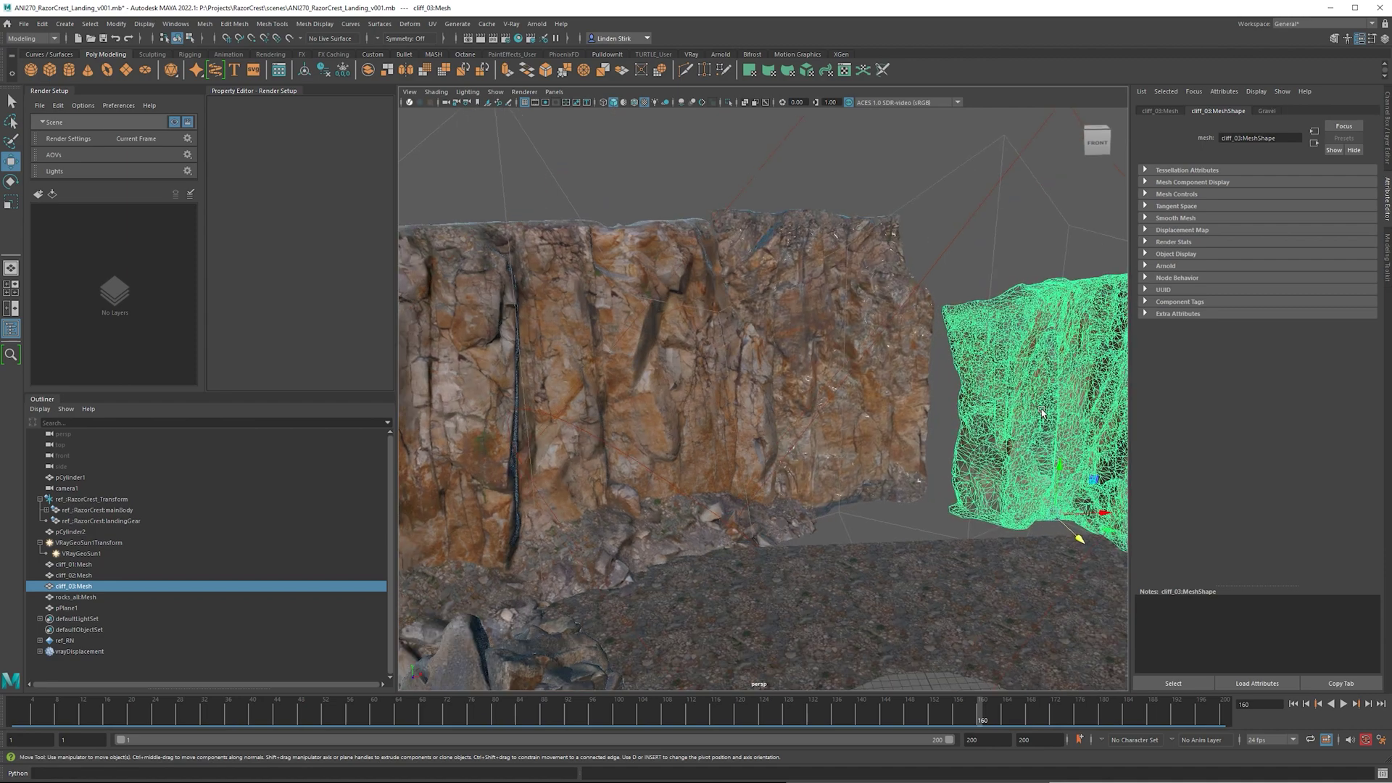
scroll(1042, 413, down, 5)
key(r)
drag(935, 497, 1014, 495)
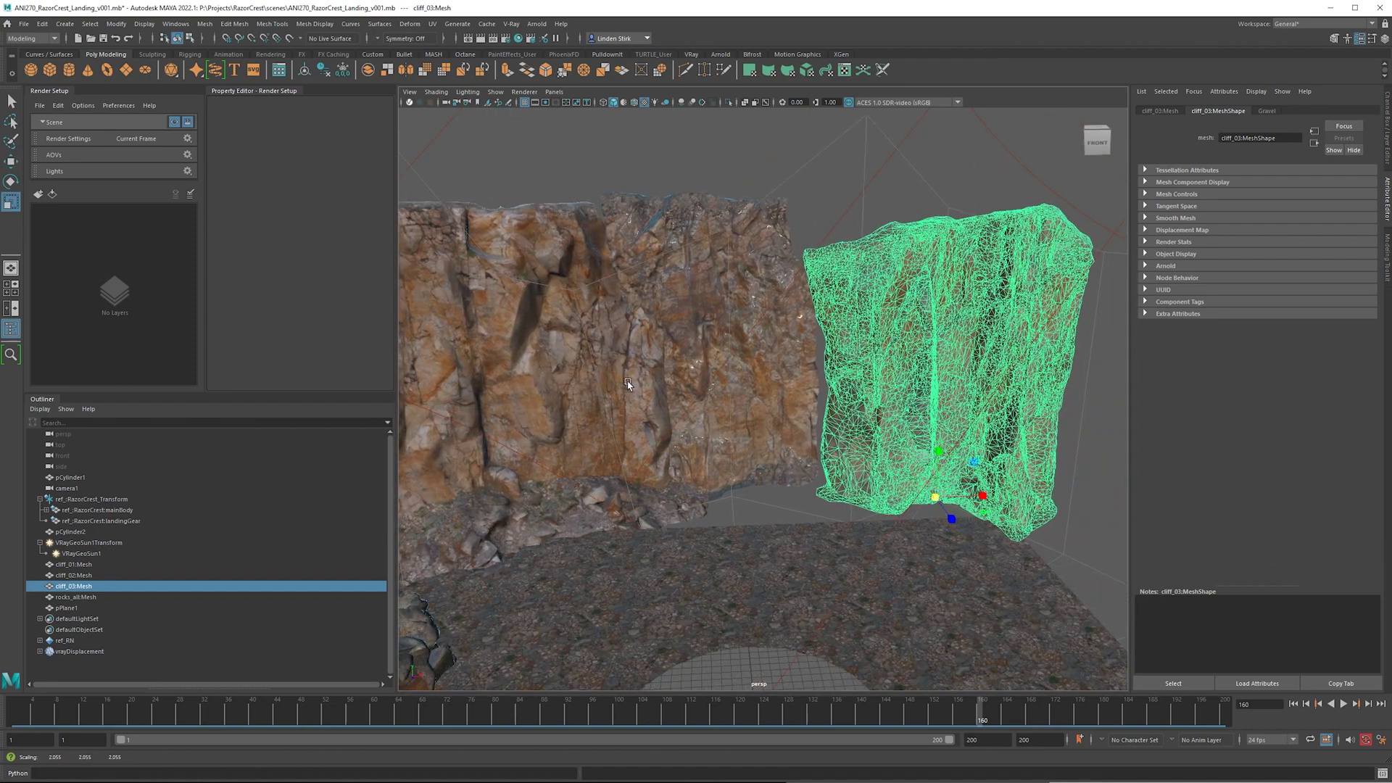
- Select the cliff_02 mesh and move it closer to the gravel ground beside cliff_01
click(628, 384)
ctrl+click(738, 300)
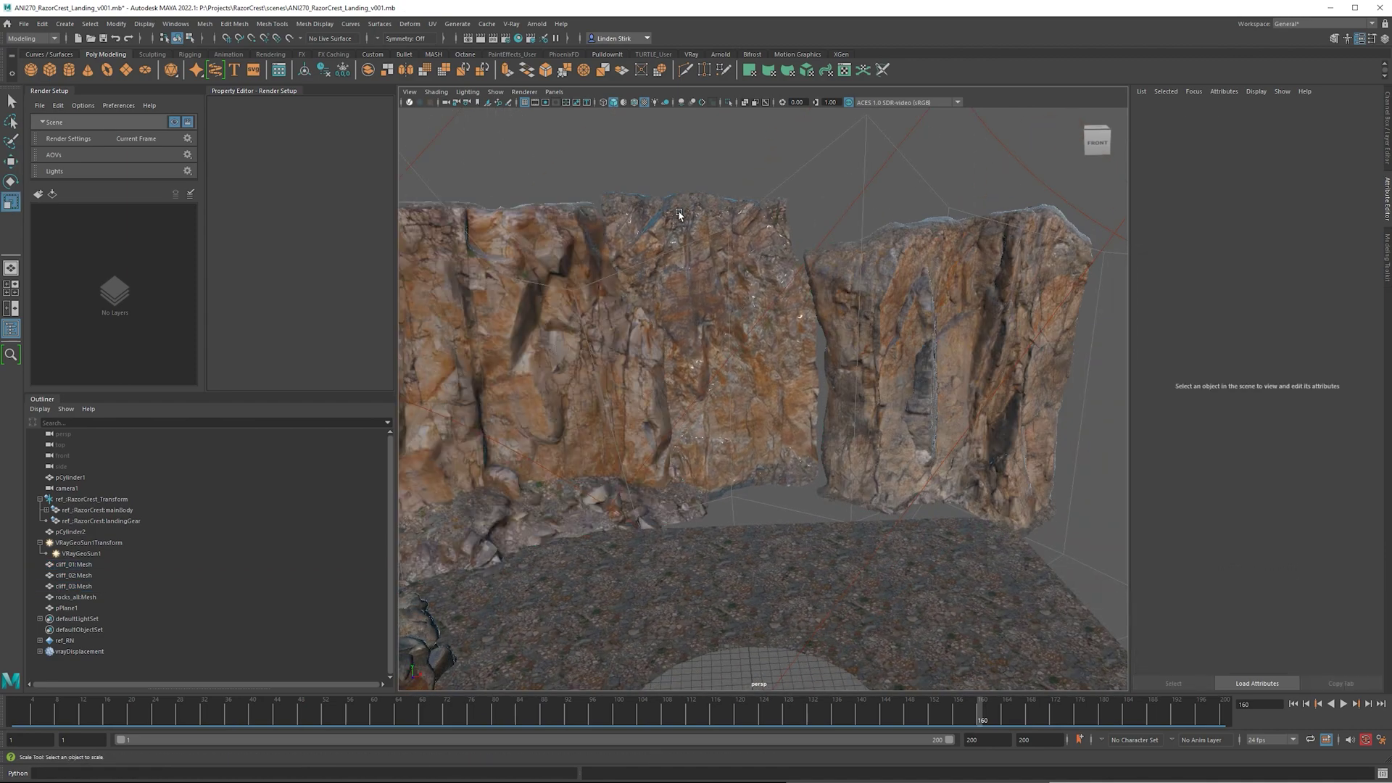
drag(636, 190, 649, 290)
key(w)
drag(735, 455, 721, 497)
- Move the cliff_03 mesh toward cliff_02 and enlarge it to close the gap in the cliff wall
click(933, 529)
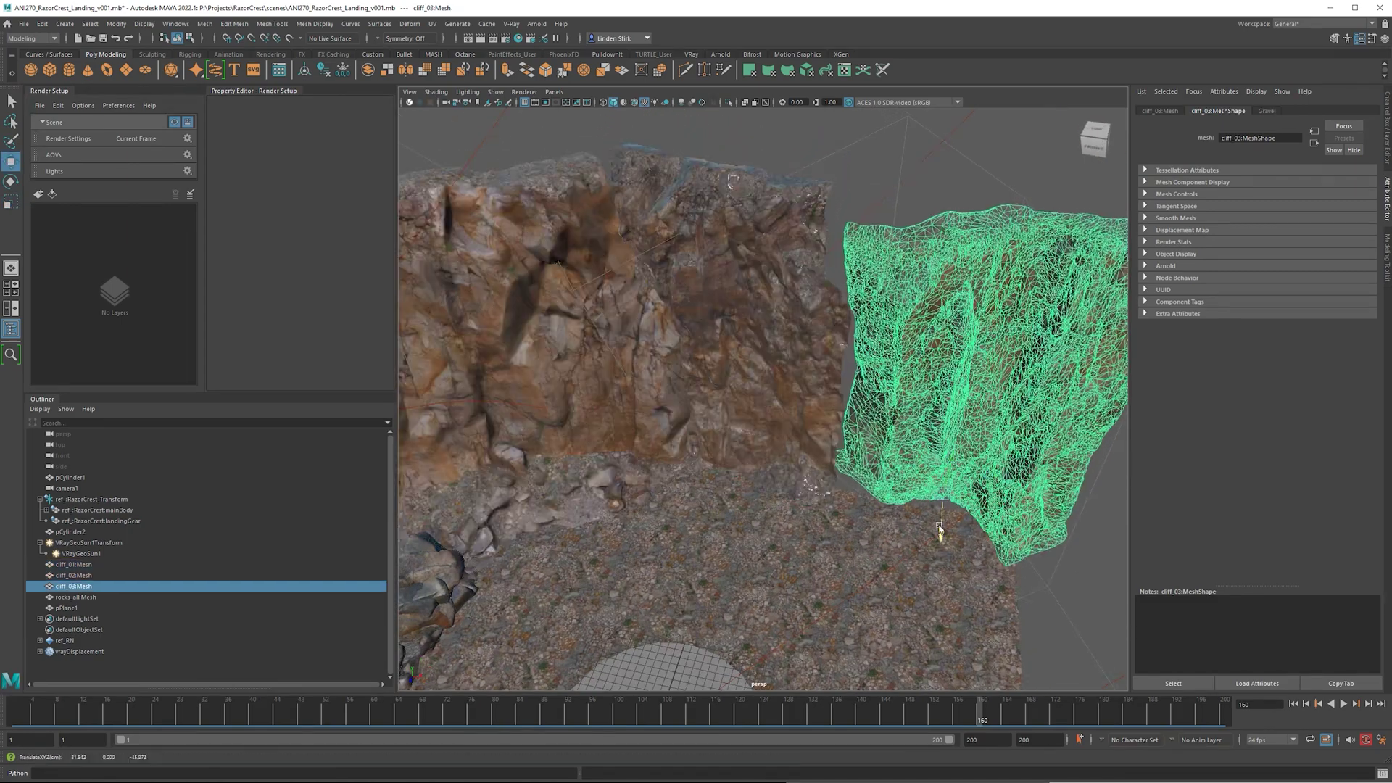
drag(939, 527, 978, 522)
key(r)
click(802, 199)
alt+drag(758, 362, 781, 411)
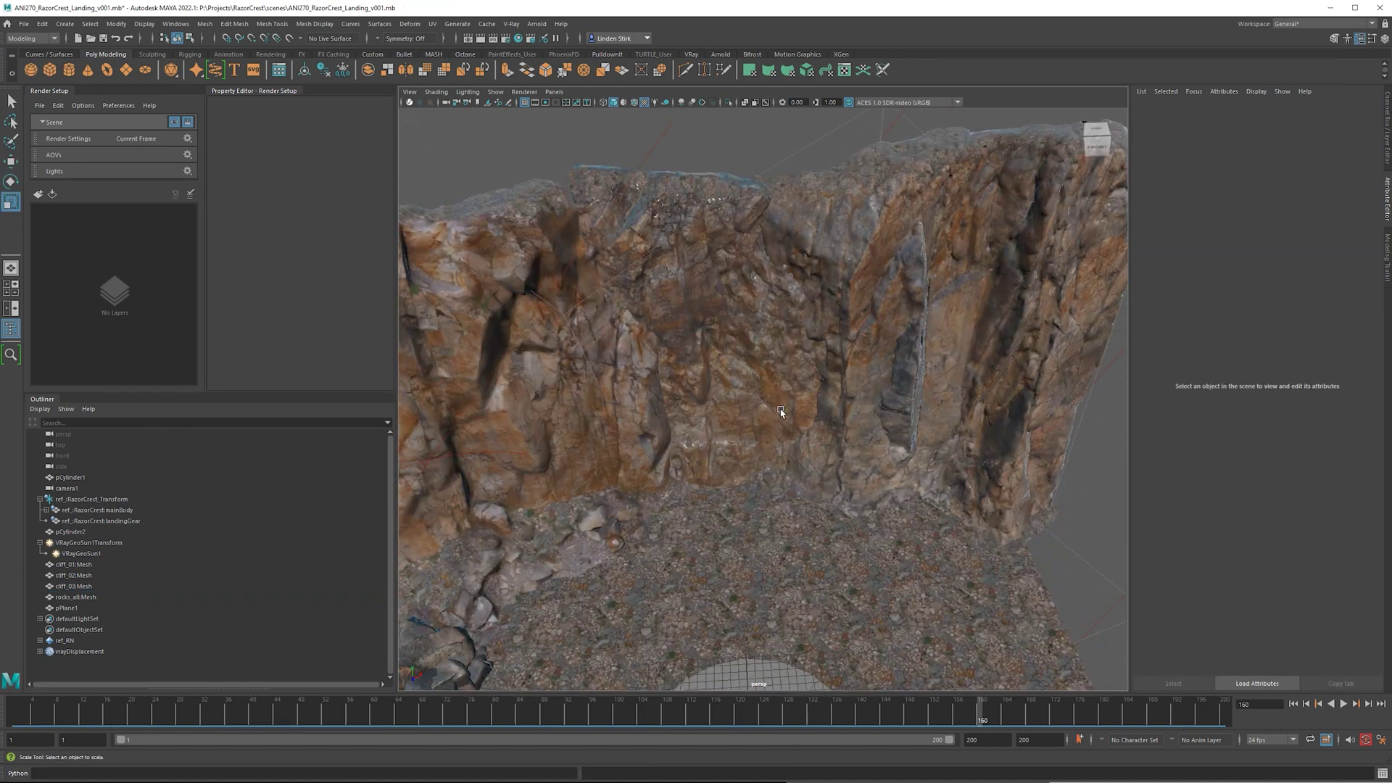
- Try a small move of cliff_02, undo it, and select cliff_02 and cliff_03 together for moving
click(781, 412)
drag(719, 475, 720, 487)
key(ctrl+z)
alt+drag(884, 388, 833, 391)
shift+click(906, 362)
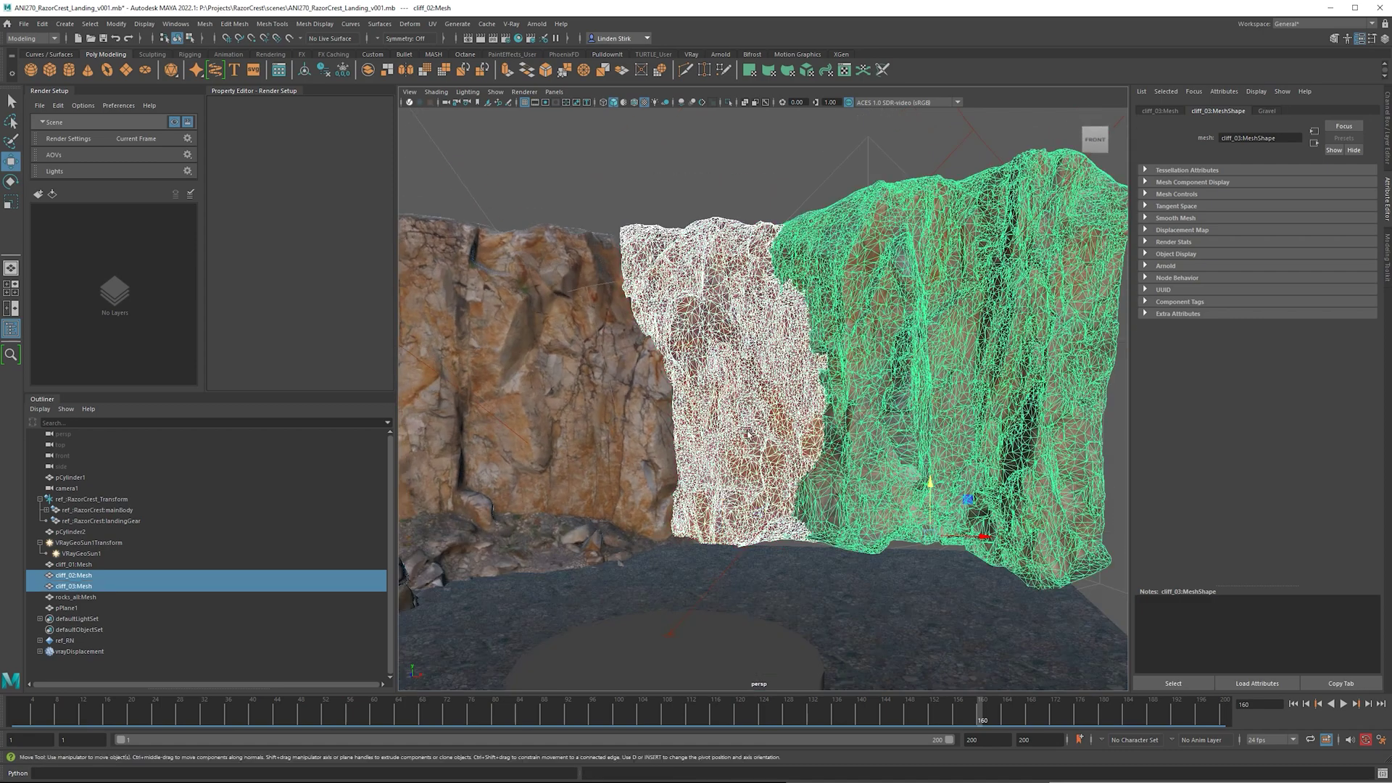
- Select the rocks_all mesh and rotate it at the foot of the cliff wall
click(618, 209)
key(f)
alt+drag(619, 209, 587, 475)
click(579, 406)
scroll(578, 470, up, 3)
click(545, 484)
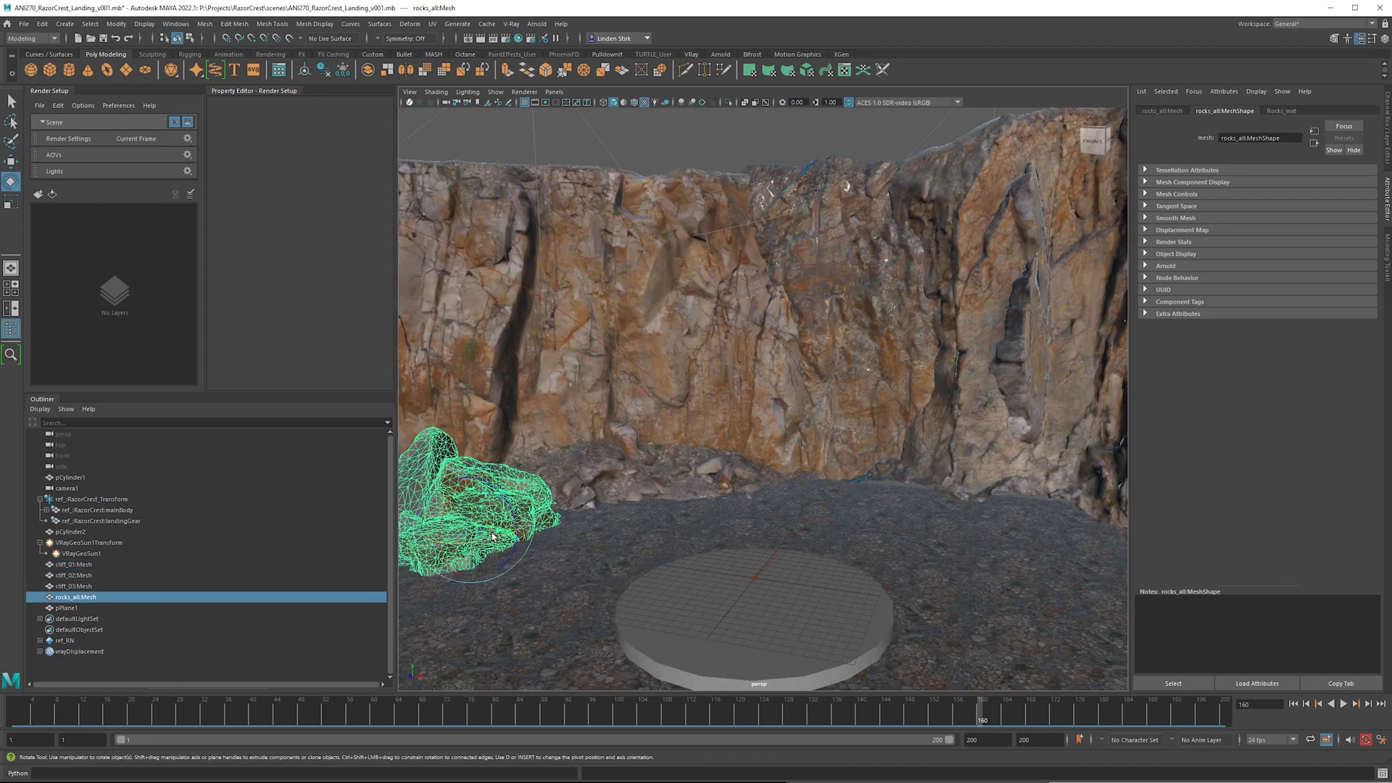
mouse_move(493, 536)
mouse_down()
mouse_move(473, 517)
mouse_move(848, 493)
mouse_move(841, 580)
mouse_move(691, 593)
mouse_up()
- Duplicate the rocks mesh, then move and rotate the copy against the base of the cliff wall behind the round platform
key(w)
key(e)
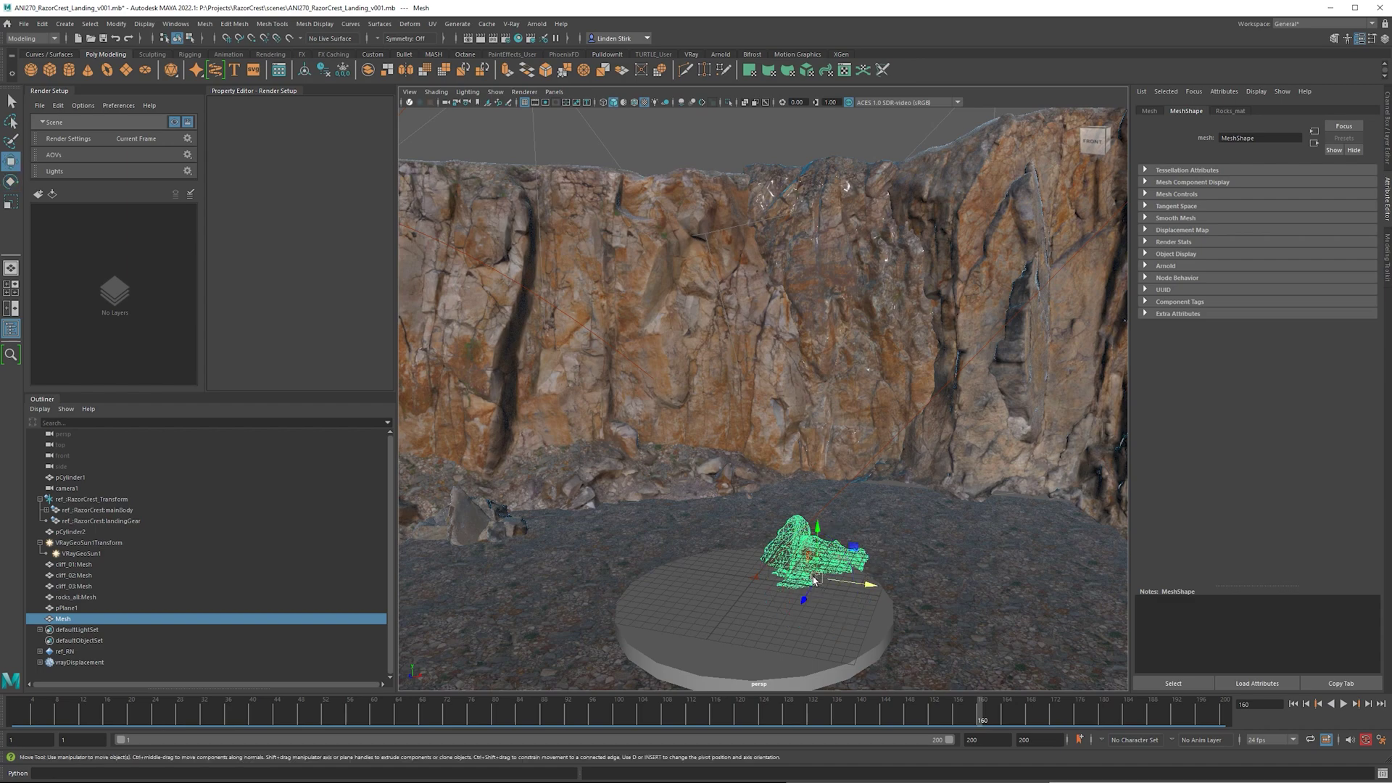
drag(815, 580, 870, 529)
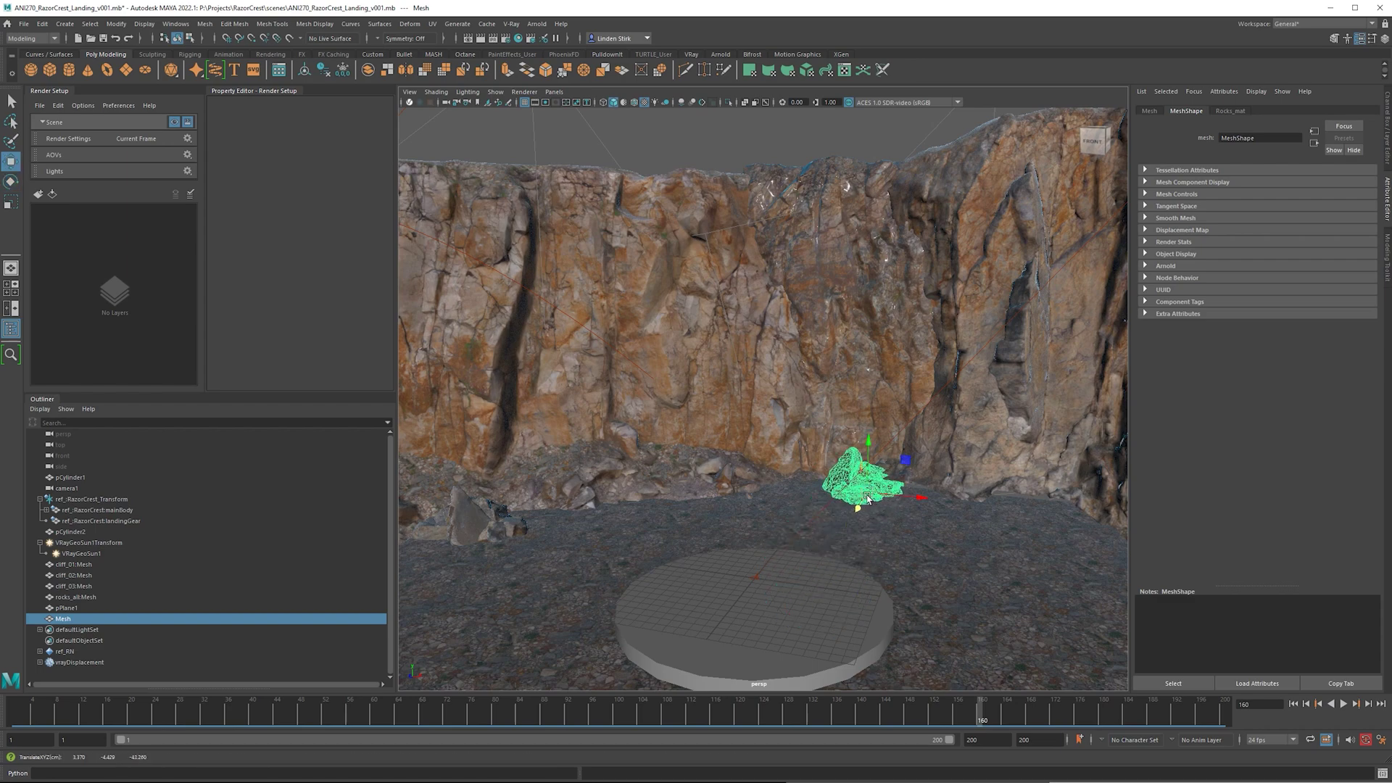
key(w)
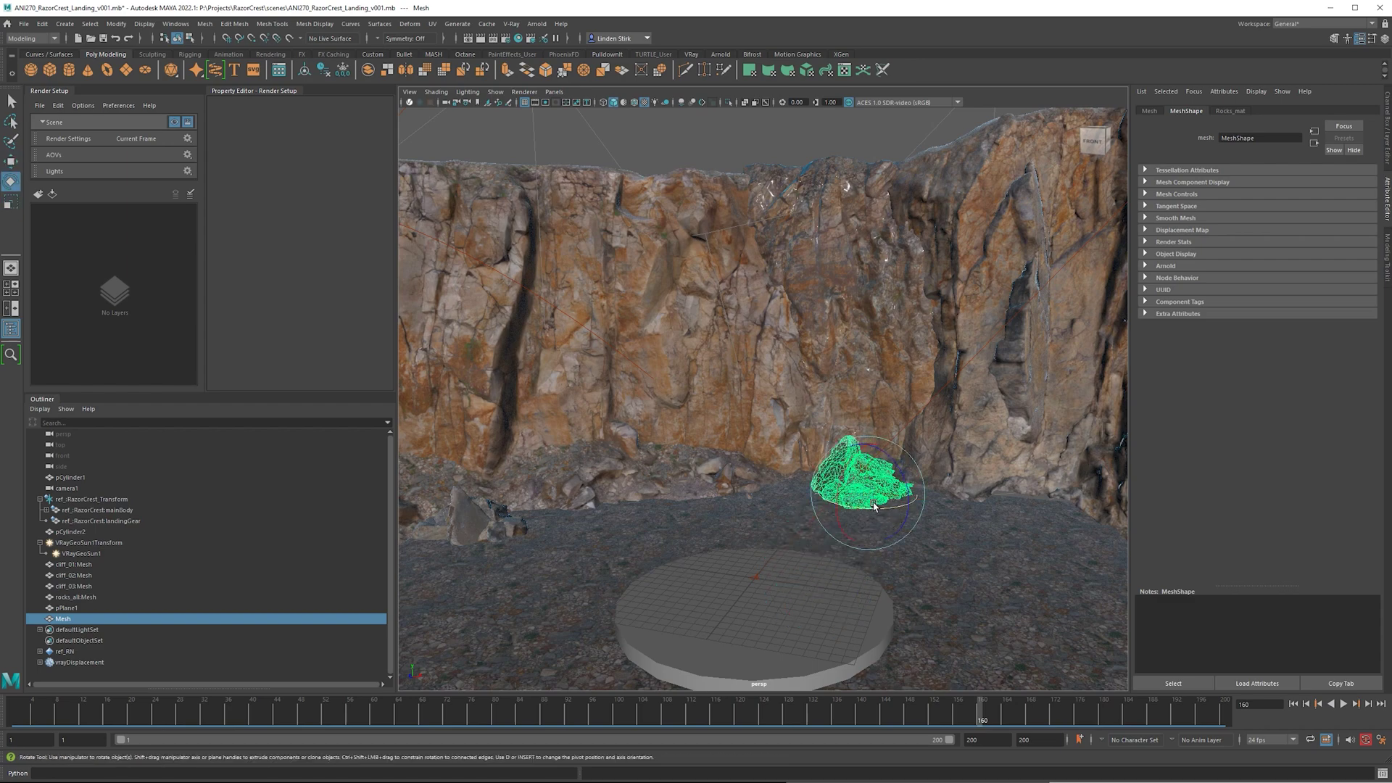
drag(874, 505, 922, 348)
- Check the rocks through camera1 at frame 142 and show the perspective and camera1 views side by side
scroll(907, 504, up, 3)
key(space)
key(space)
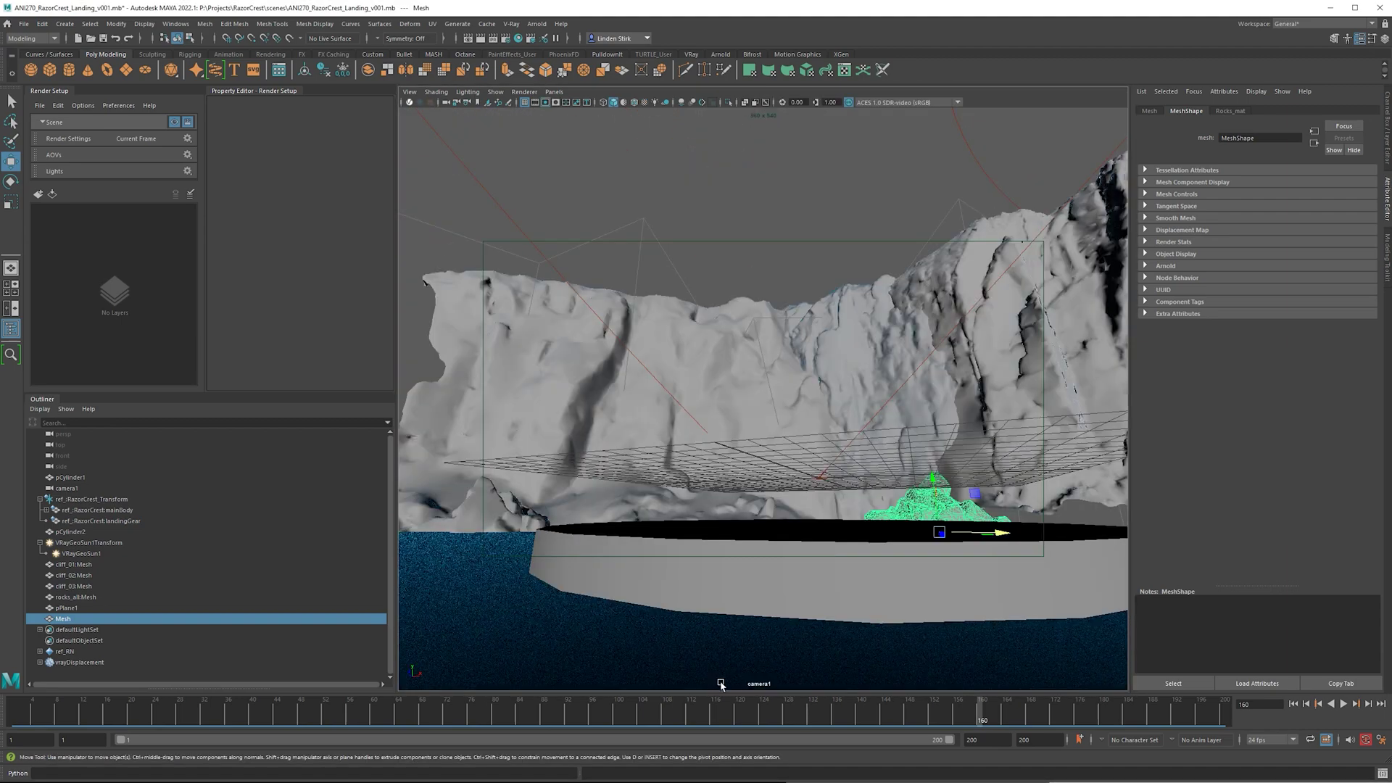
drag(620, 707, 873, 706)
key(space)
- Select the three cliffs and both rock meshes and move them together toward the round platform
alt+drag(612, 289, 605, 325)
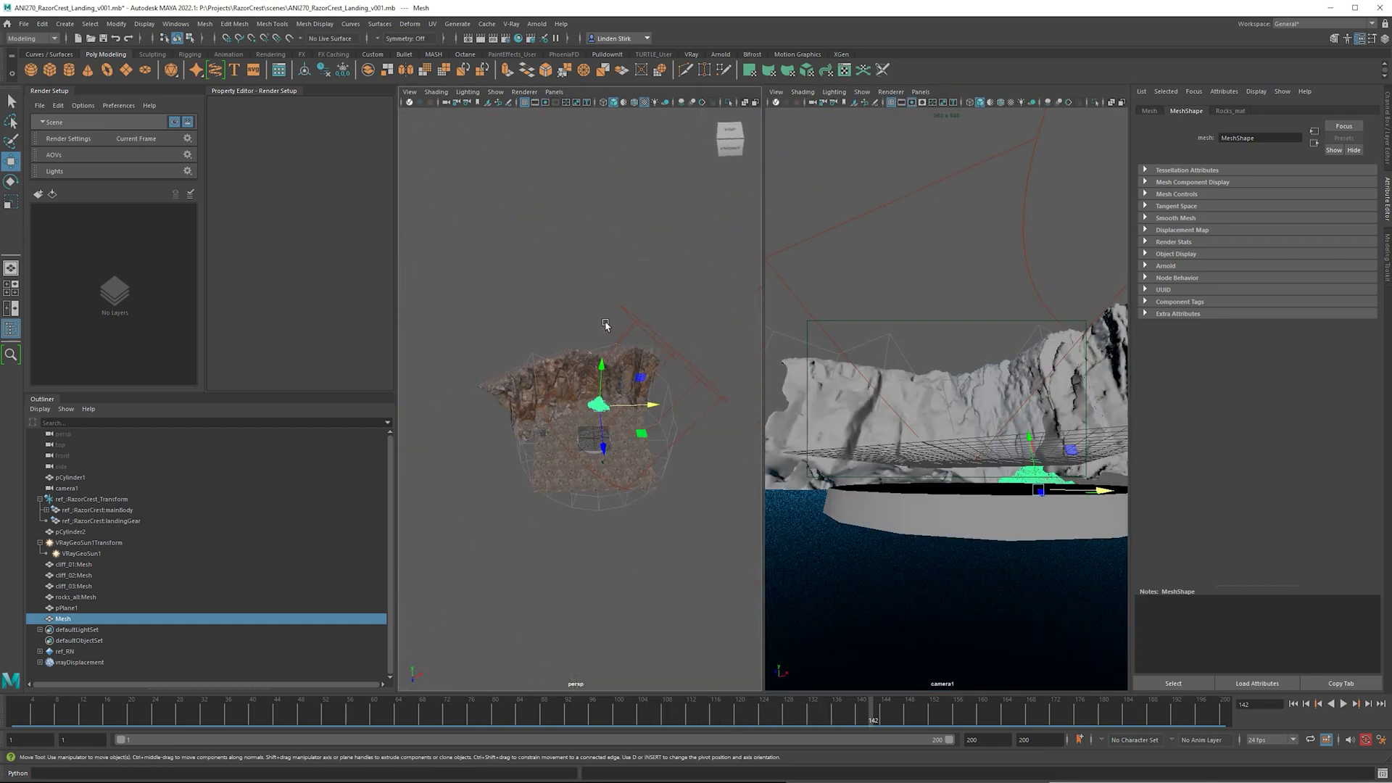
scroll(605, 326, up, 5)
drag(688, 181, 456, 377)
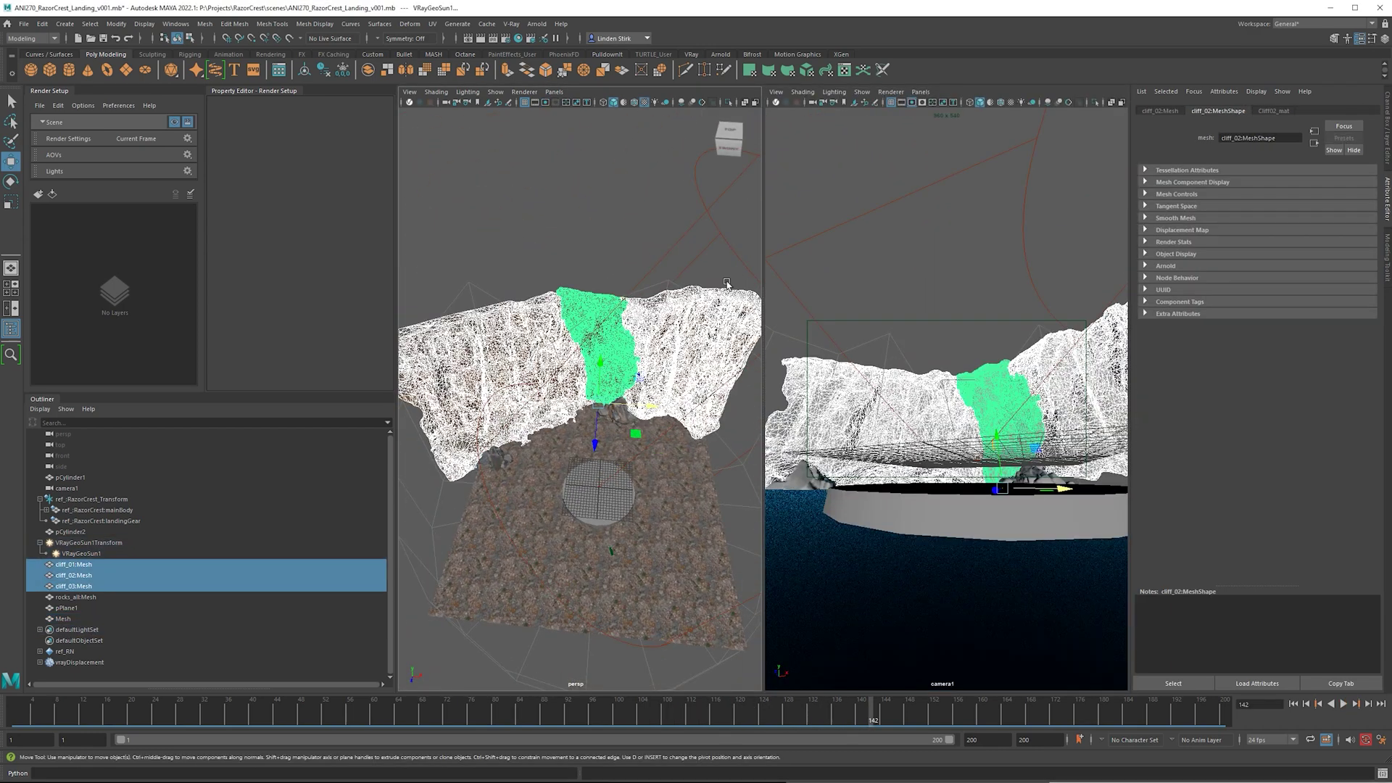
shift+click(499, 463)
shift+click(618, 419)
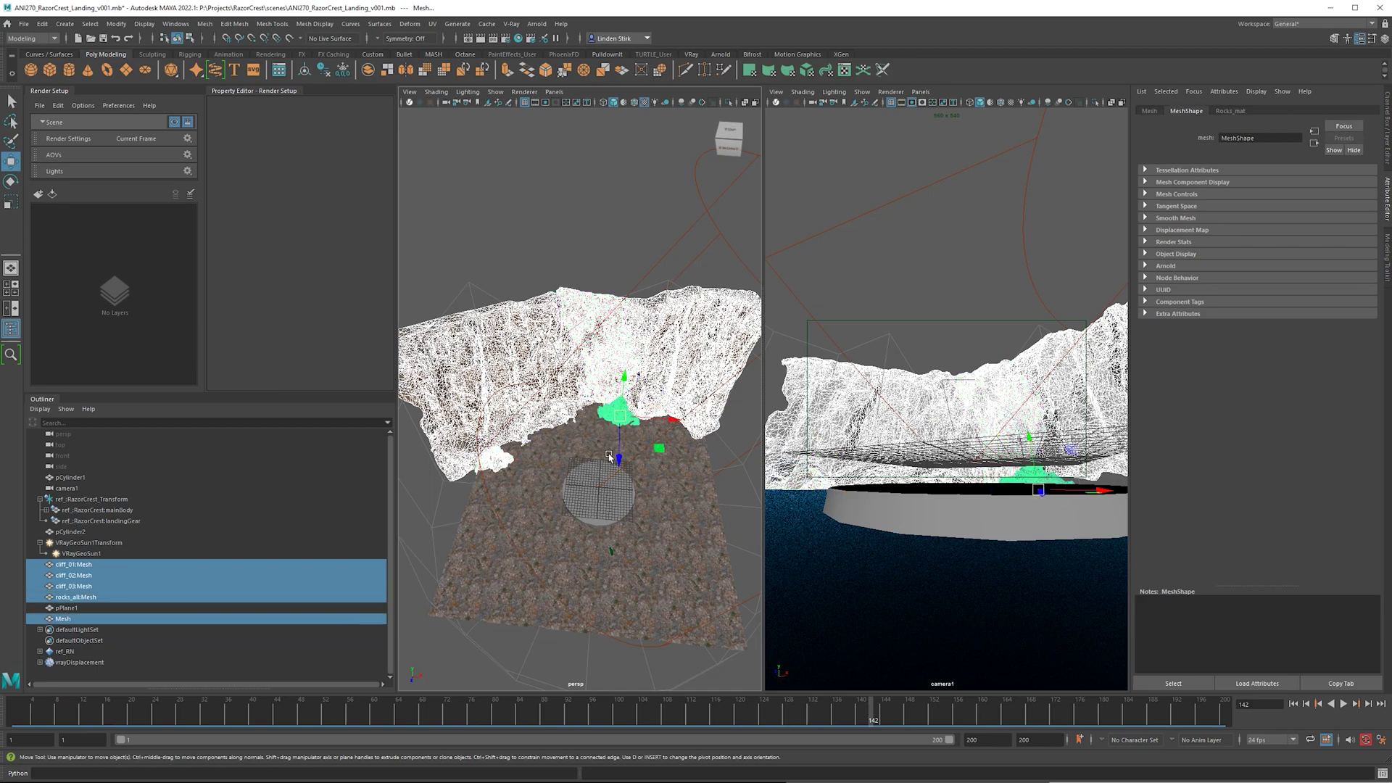
drag(622, 466, 622, 523)
- Duplicate the cliff_01 mesh, then rotate and move the copy to form a side wall beside cliff_03
click(471, 406)
alt+drag(471, 406, 602, 362)
key(ctrl+d)
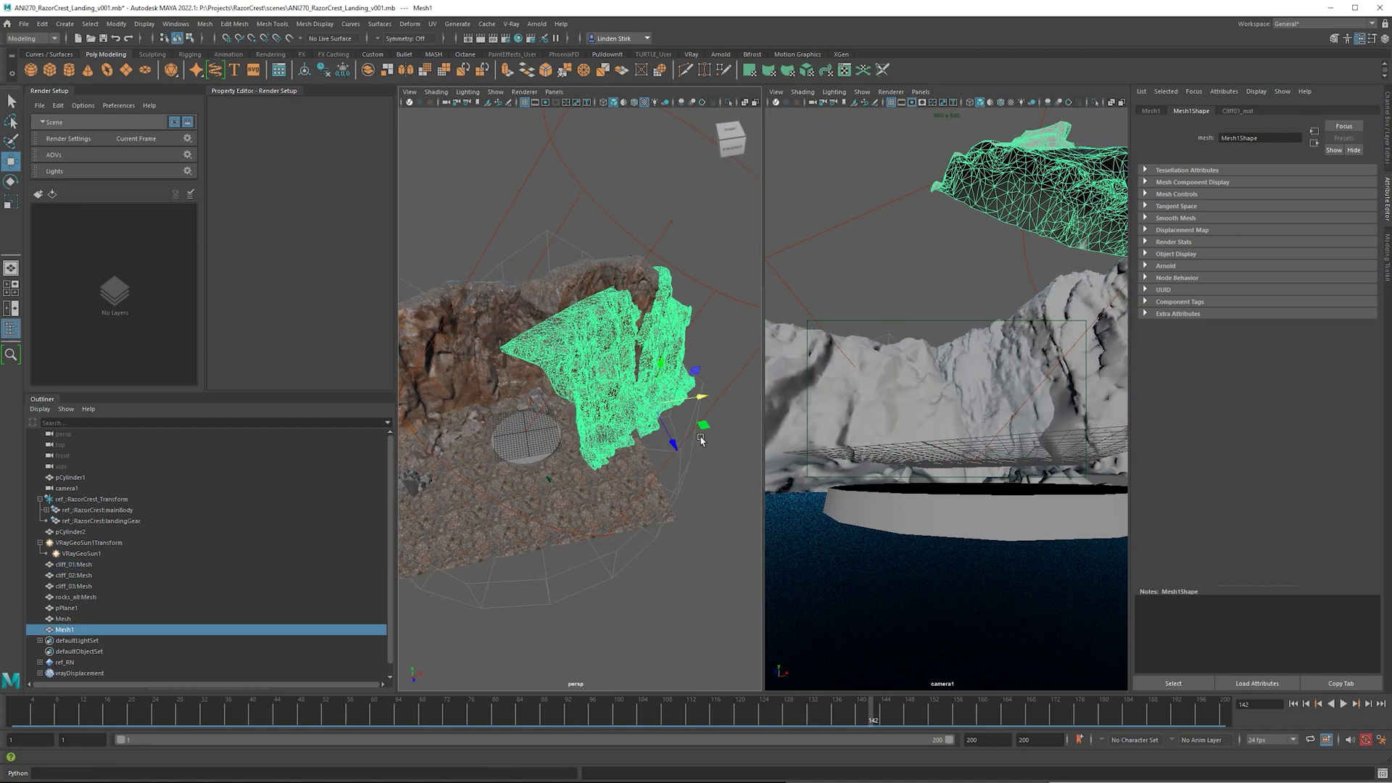
key(e)
drag(667, 445, 468, 313)
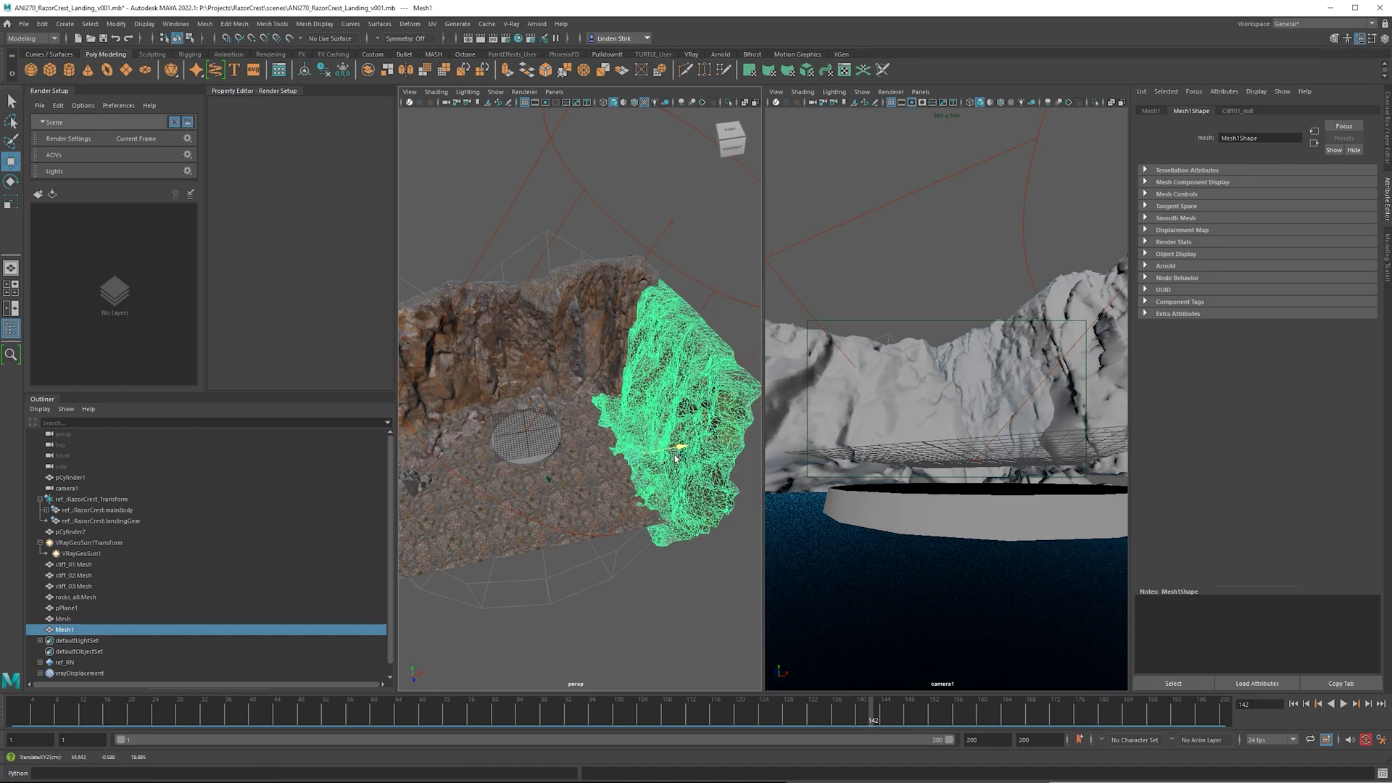
key(w)
- Duplicate another cliff mesh, then rotate and move the copy to form the opposite side wall of the gravel ground
alt+drag(676, 458, 551, 406)
key(w)
click(487, 371)
key(ctrl+d)
key(e)
mouse_move(536, 464)
mouse_down()
mouse_move(569, 443)
mouse_move(529, 435)
mouse_move(507, 404)
mouse_move(517, 397)
mouse_move(628, 435)
mouse_move(553, 459)
mouse_up()
key(w)
- Duplicate the rocks mesh and scale and place the copy at the foot of the new side wall
key(f)
key(ctrl+d)
key(e)
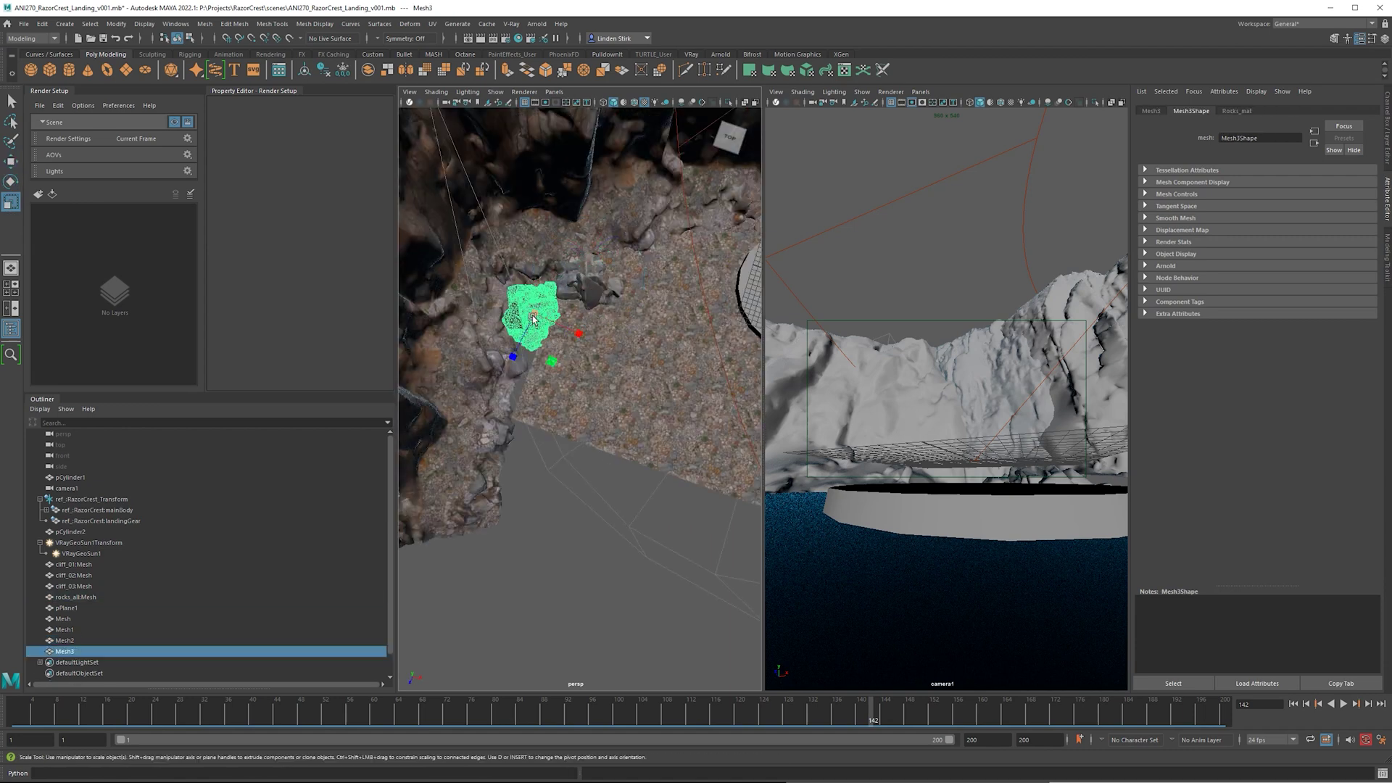
alt+drag(551, 324, 545, 287)
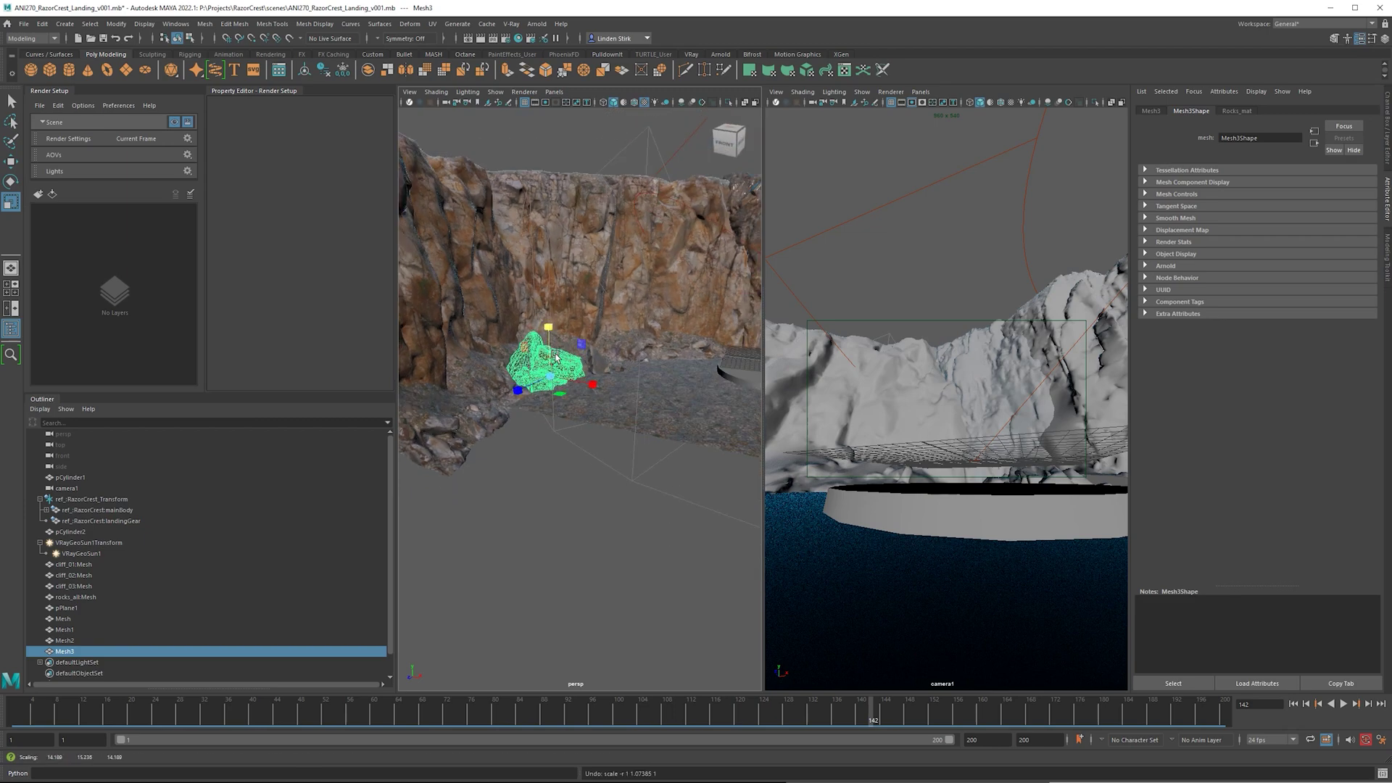
key(w)
- Duplicate cliff_02 and cliff_03 together and move the copies to the open side opposite the main cliff wall
alt+drag(564, 375, 644, 392)
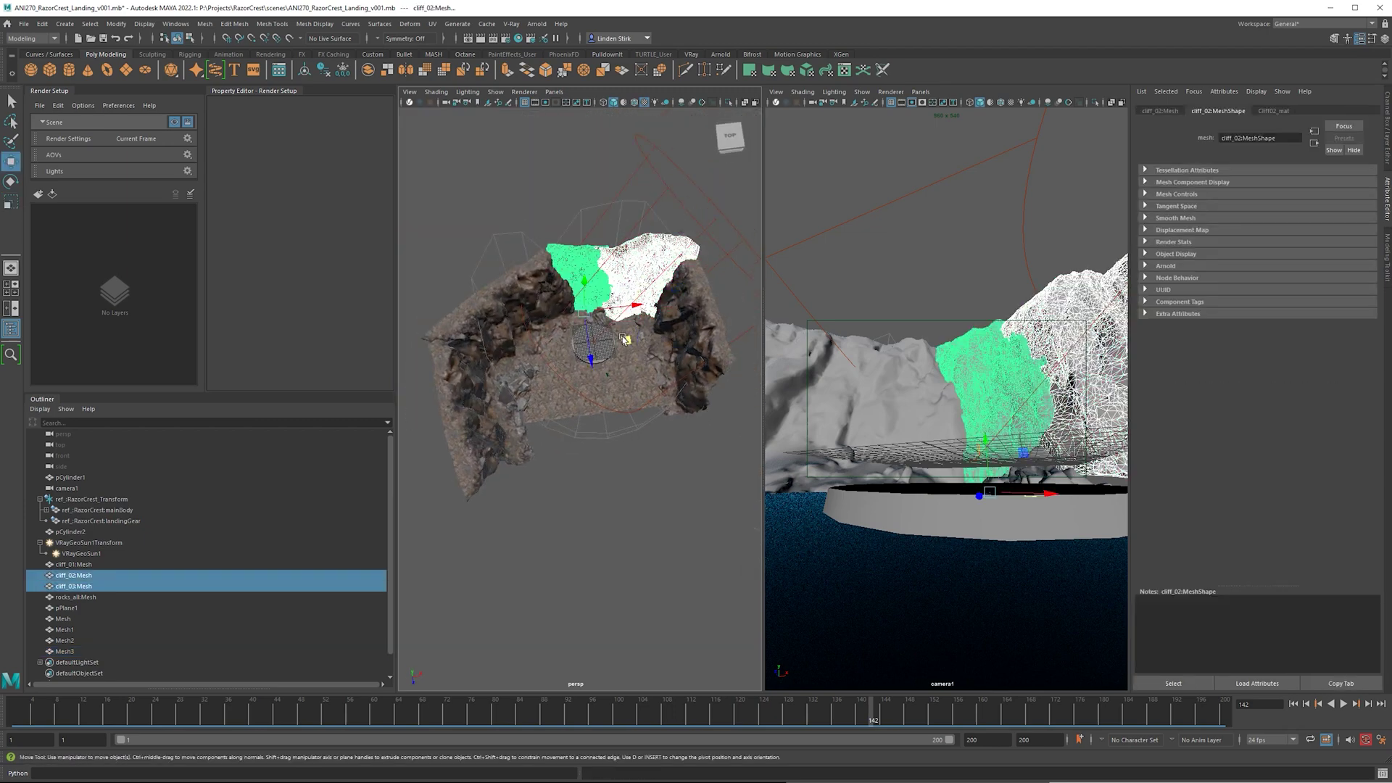
scroll(560, 475, up, 5)
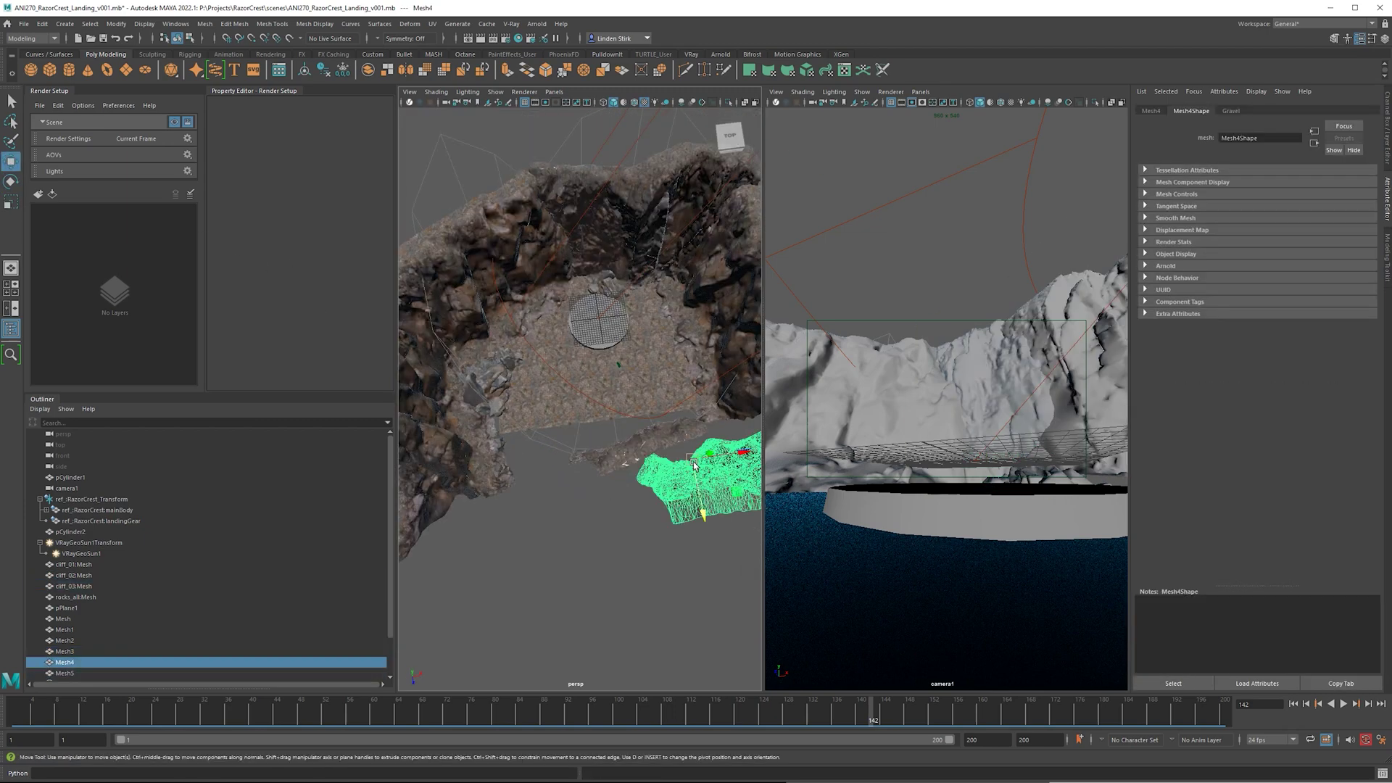
click(622, 471)
key(w)
alt+drag(622, 498, 474, 431)
- Move the copy of cliff_02 next to the side wall to fill the open corner
click(674, 395)
key(space)
alt+drag(724, 428, 797, 435)
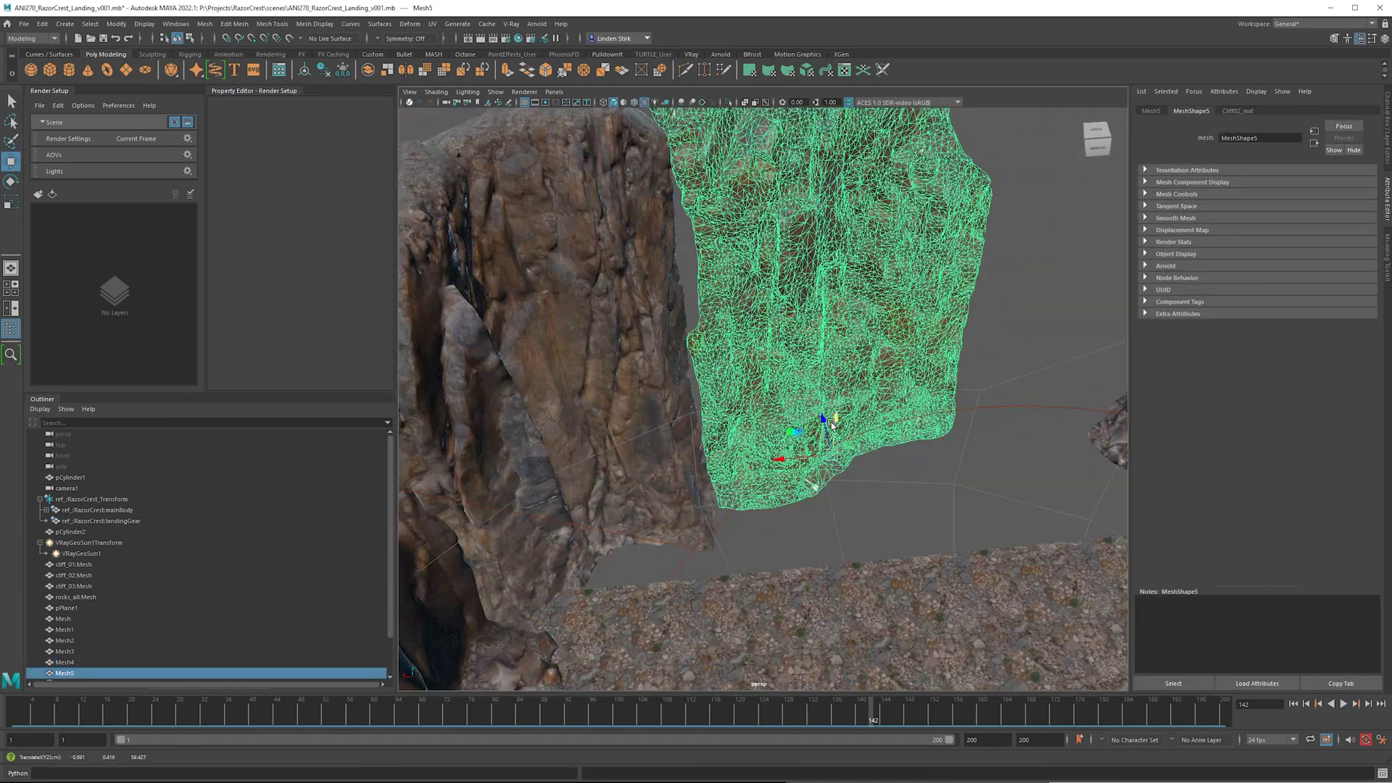
alt+middle_drag(797, 435, 774, 419)
alt+drag(774, 418, 652, 406)
- Position another large cliff copy across the remaining gap of the open side and reselect the cliff_02 copy
click(850, 388)
key(f)
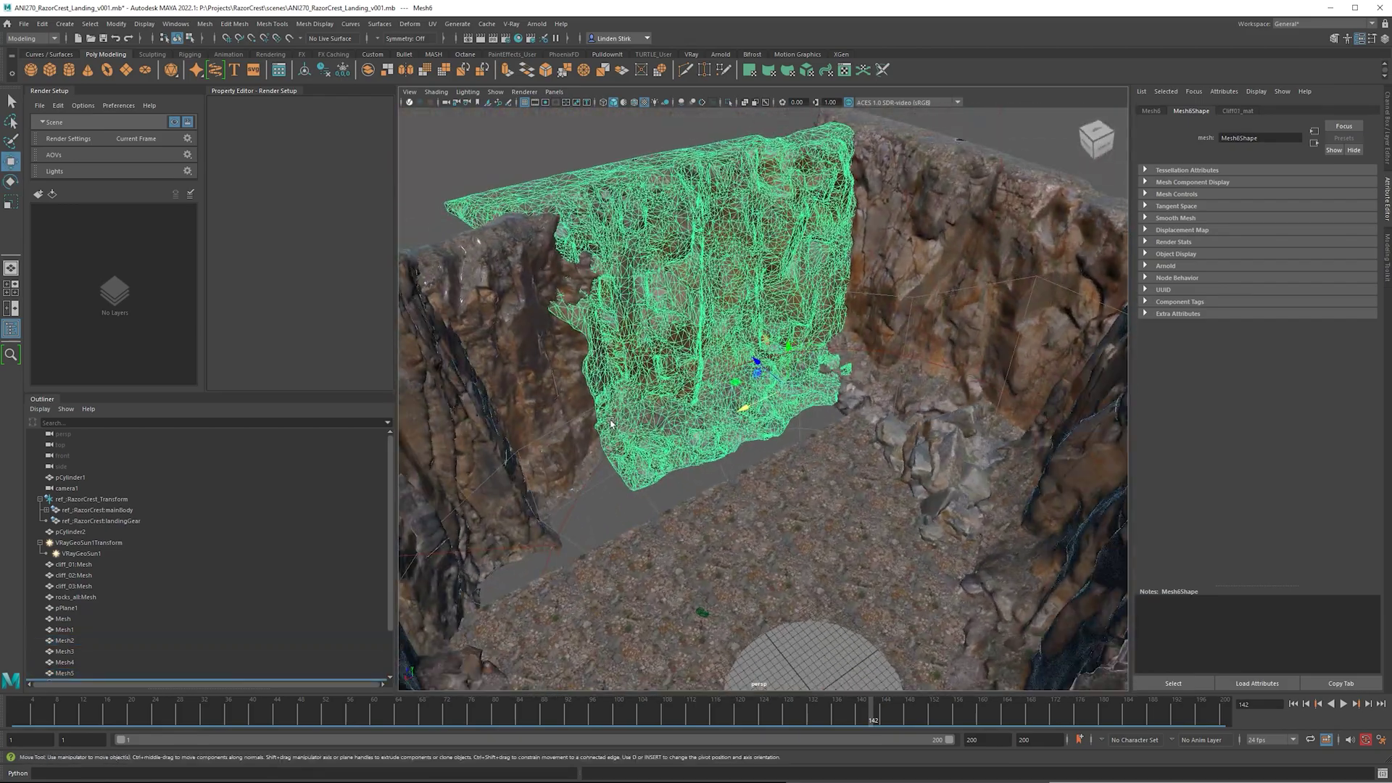
alt+middle_drag(551, 217, 686, 189)
alt+drag(686, 190, 658, 351)
click(732, 343)
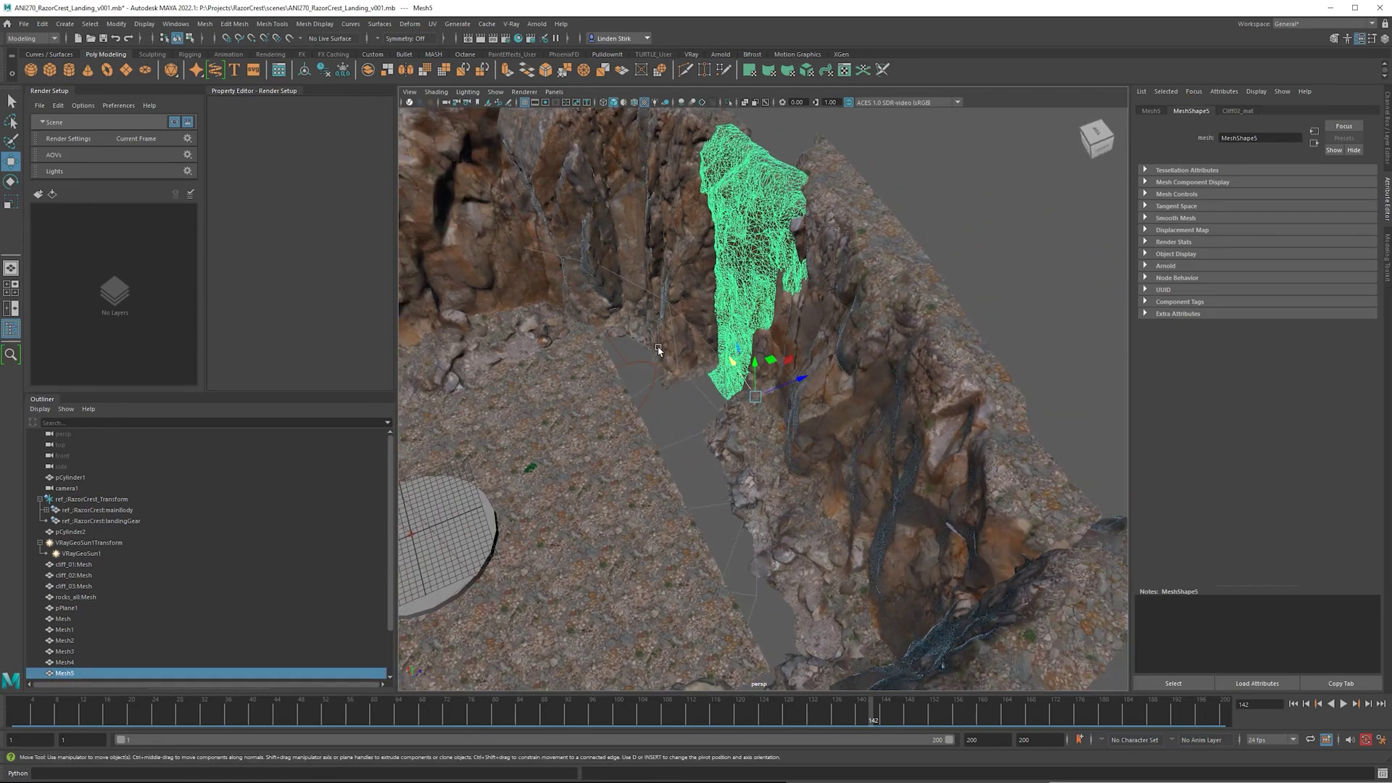
- Duplicate a rocks mesh and move the copy across the gravel ground to the base of the newly added cliffs
click(640, 486)
scroll(652, 484, down, 5)
alt+drag(661, 481, 679, 436)
scroll(685, 406, up, 2)
alt+middle_drag(680, 436, 716, 433)
click(528, 379)
mouse_move(568, 380)
shift+mouse_down()
mouse_move(891, 326)
mouse_move(906, 386)
shift+mouse_up()
key(e)
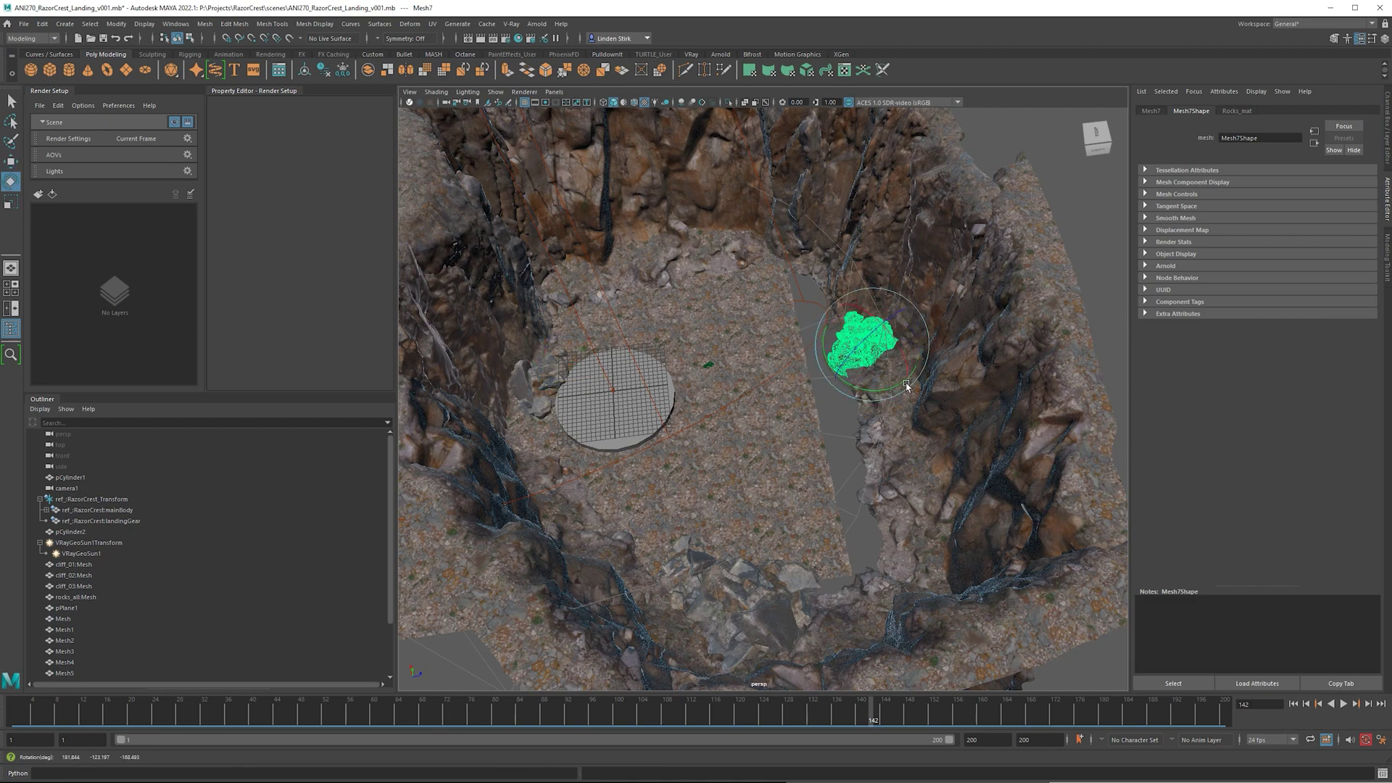
- Rotate the new rocks copy to vary its orientation and scale it to suit the cliff base
alt+drag(844, 342, 807, 417)
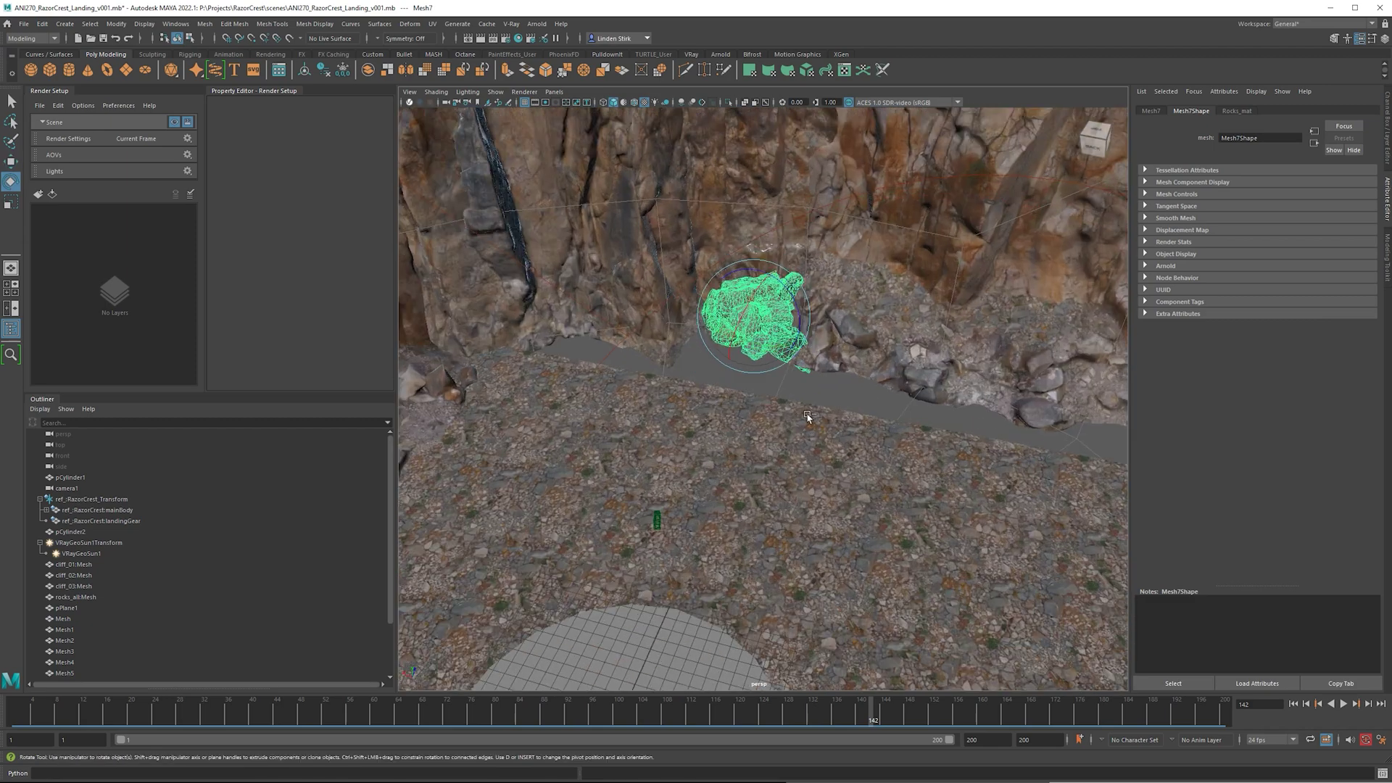
drag(765, 358, 830, 342)
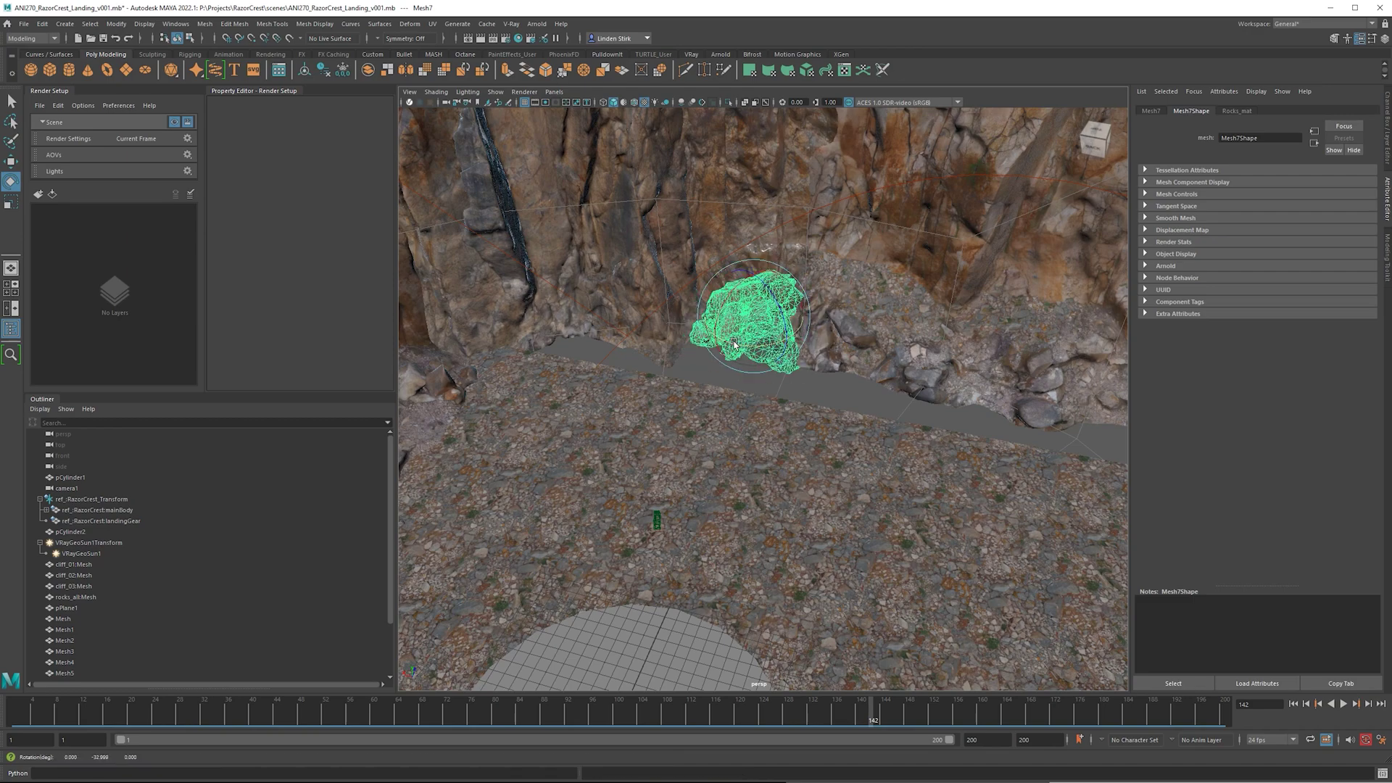
alt+drag(807, 341, 788, 295)
key(r)
drag(863, 324, 920, 423)
- Select the gravel ground plane and move it to cover the gap along the newly added cliffs
key(w)
click(823, 444)
scroll(822, 444, down, 5)
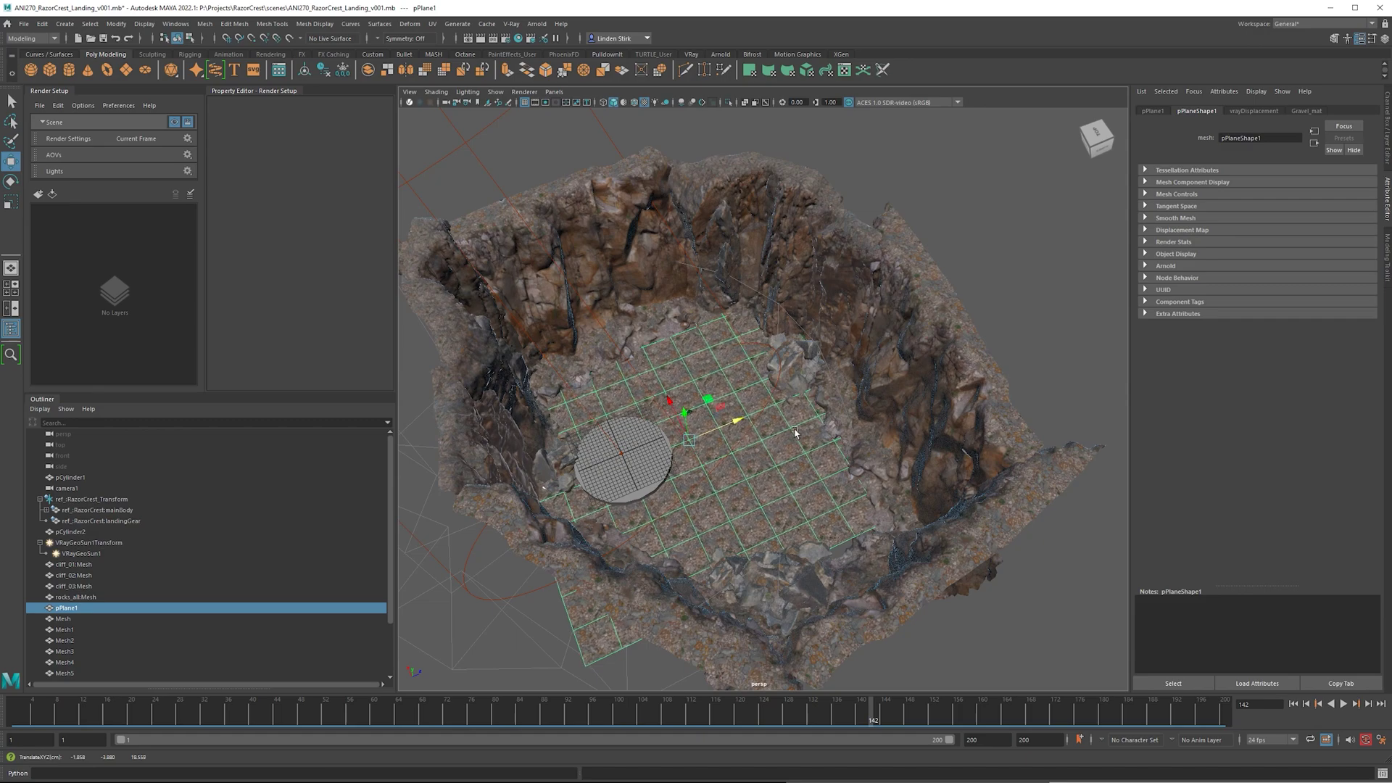
scroll(788, 438, up, 3)
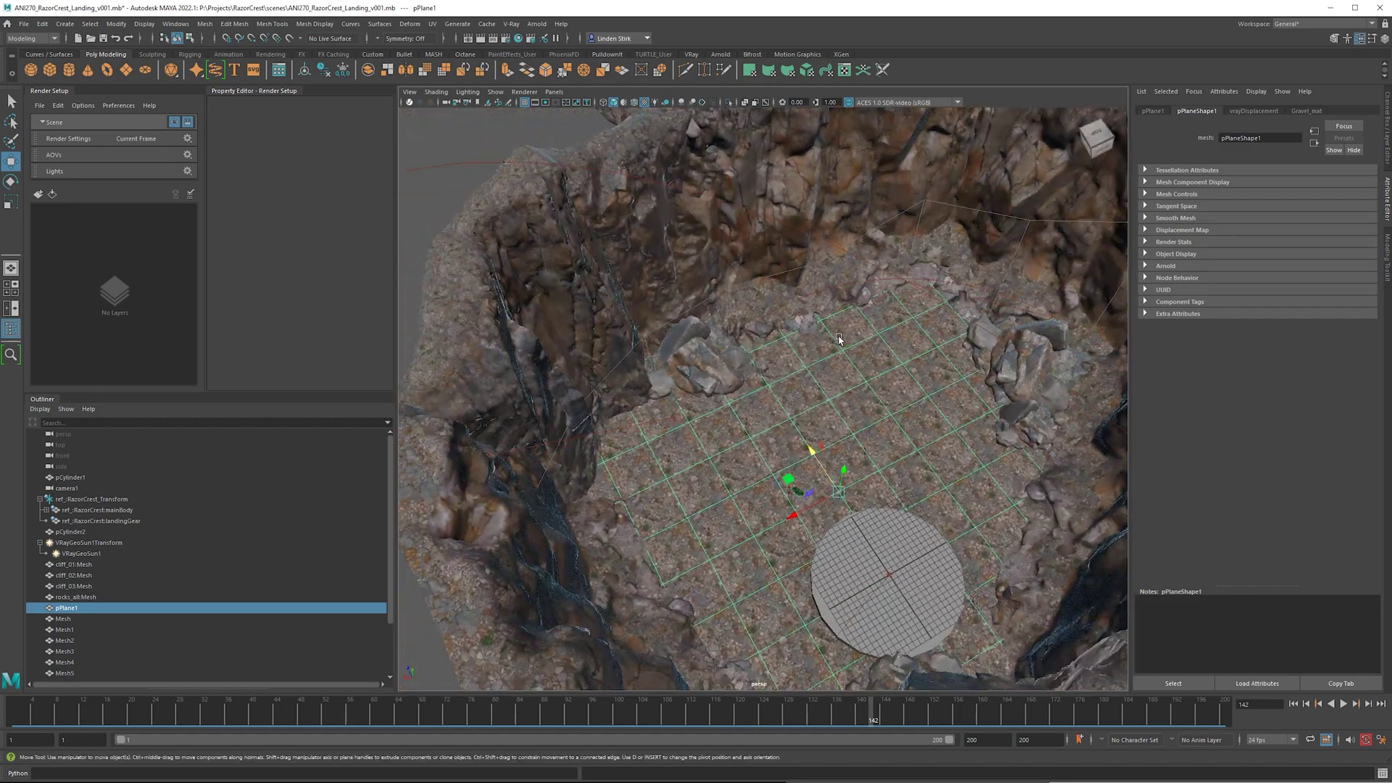
scroll(565, 196, down, 2)
- Examine the enclosed cliff arrangement around the round platform from close up, above and farther away
click(534, 171)
scroll(670, 518, up, 6)
alt+drag(508, 529, 746, 494)
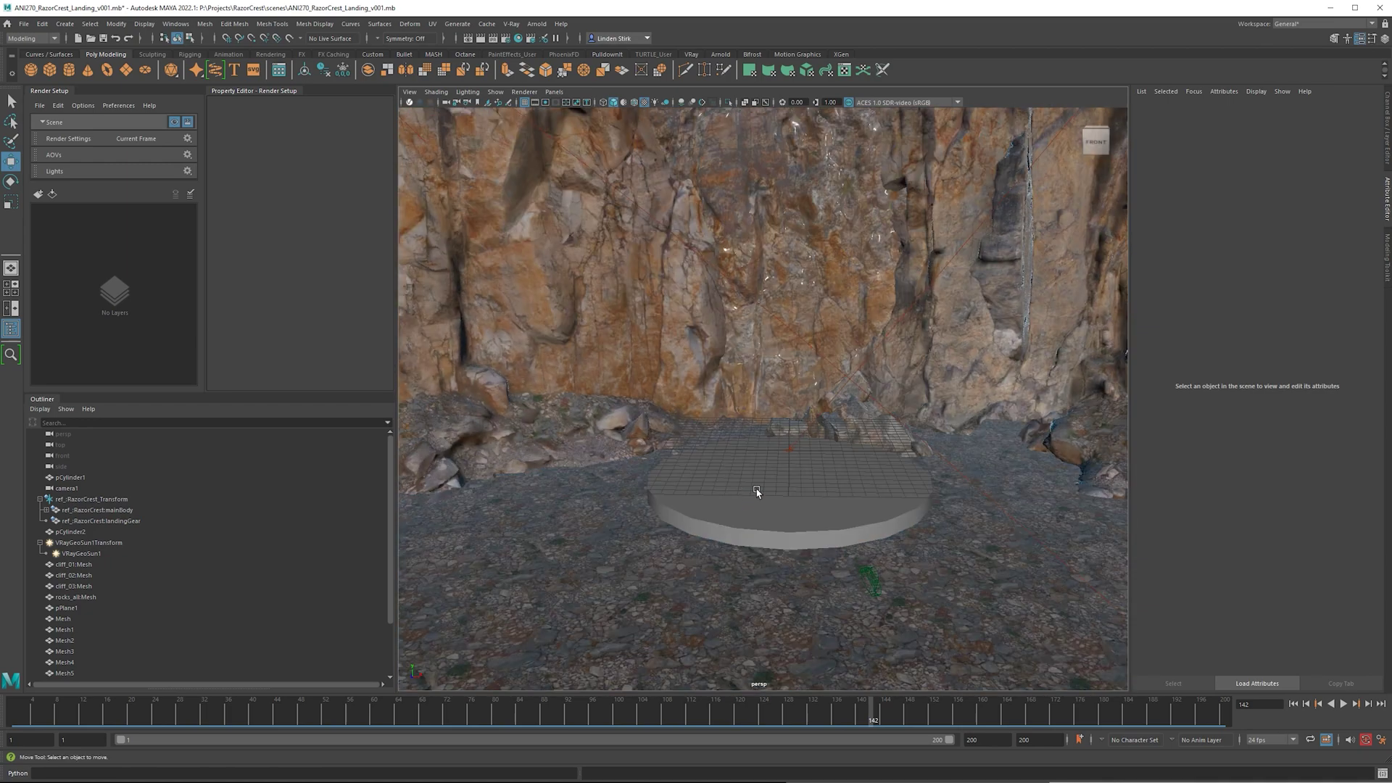
click(758, 489)
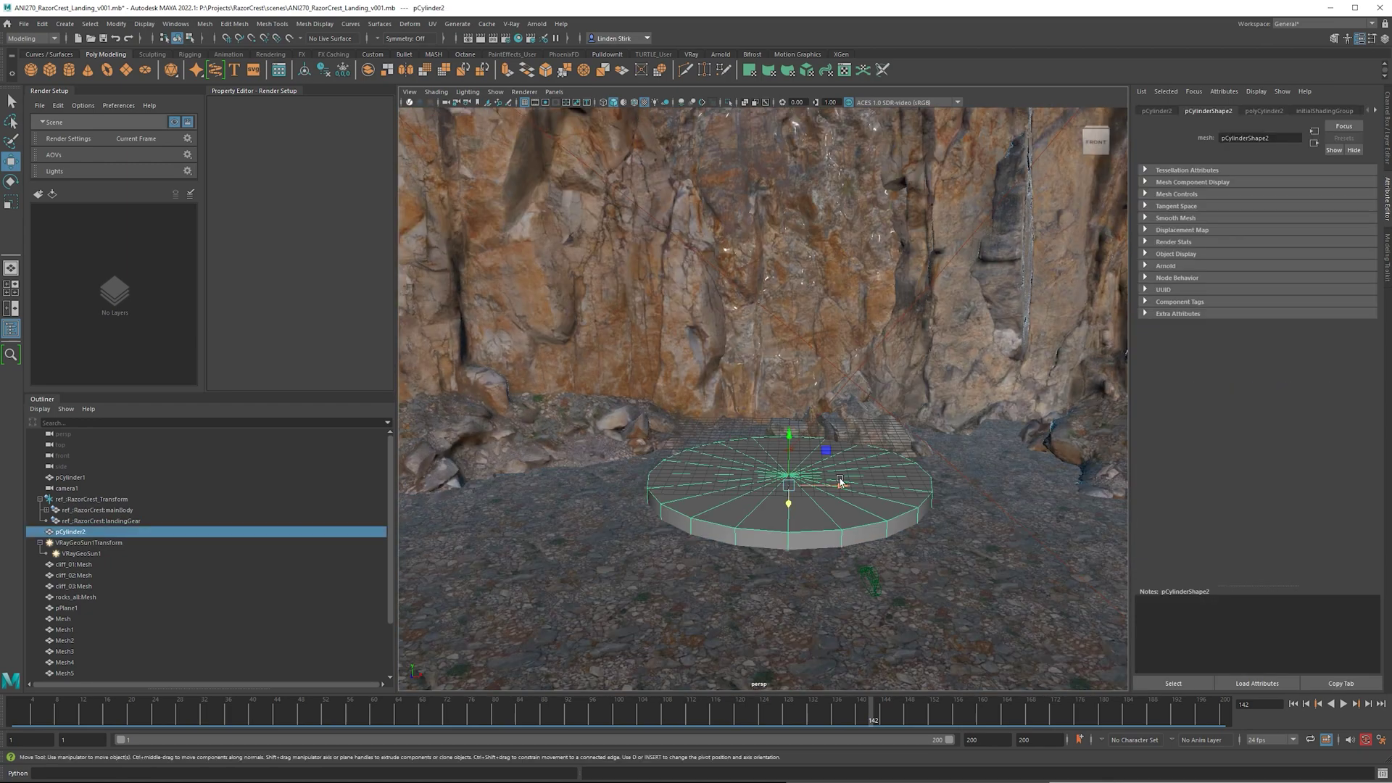
alt+drag(758, 489, 751, 289)
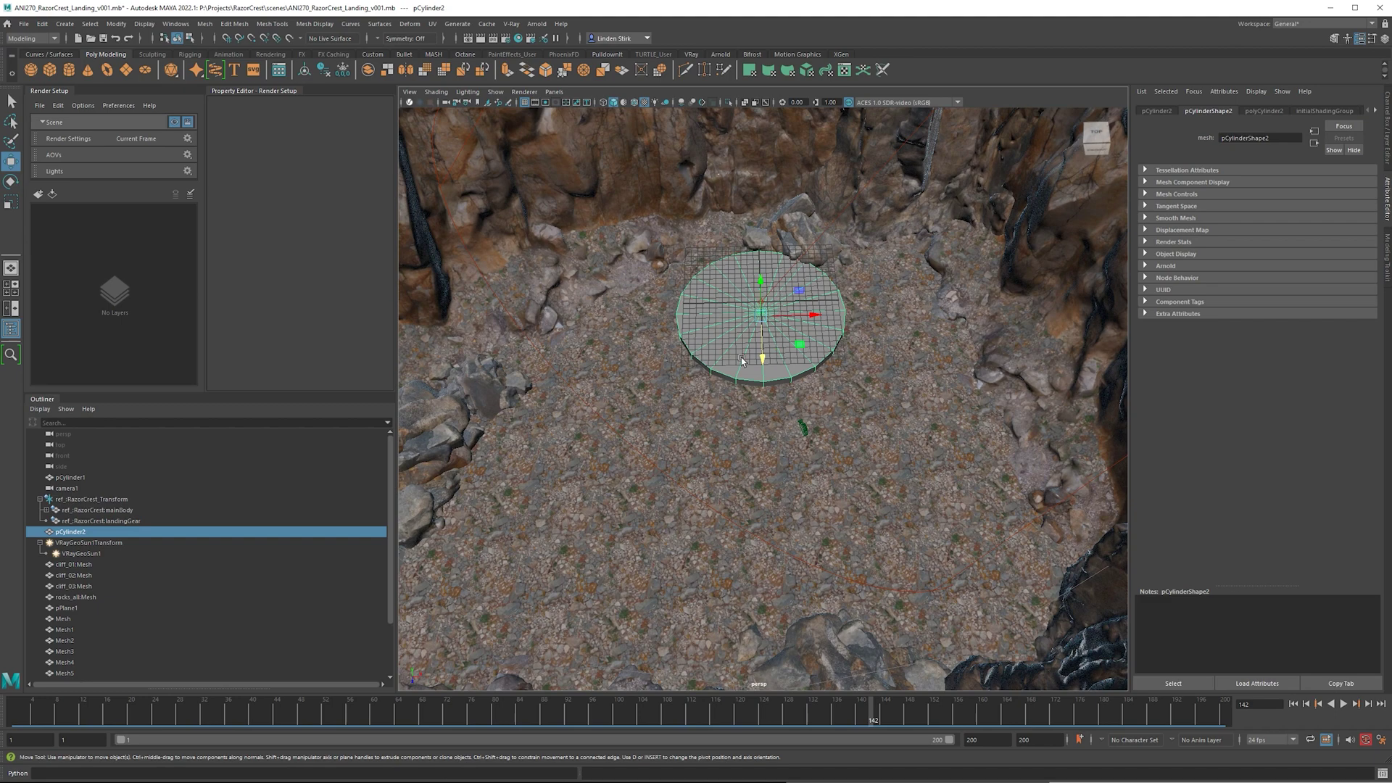
scroll(741, 361, down, 3)
alt+drag(742, 360, 858, 261)
scroll(741, 339, down, 3)
scroll(783, 366, down, 3)
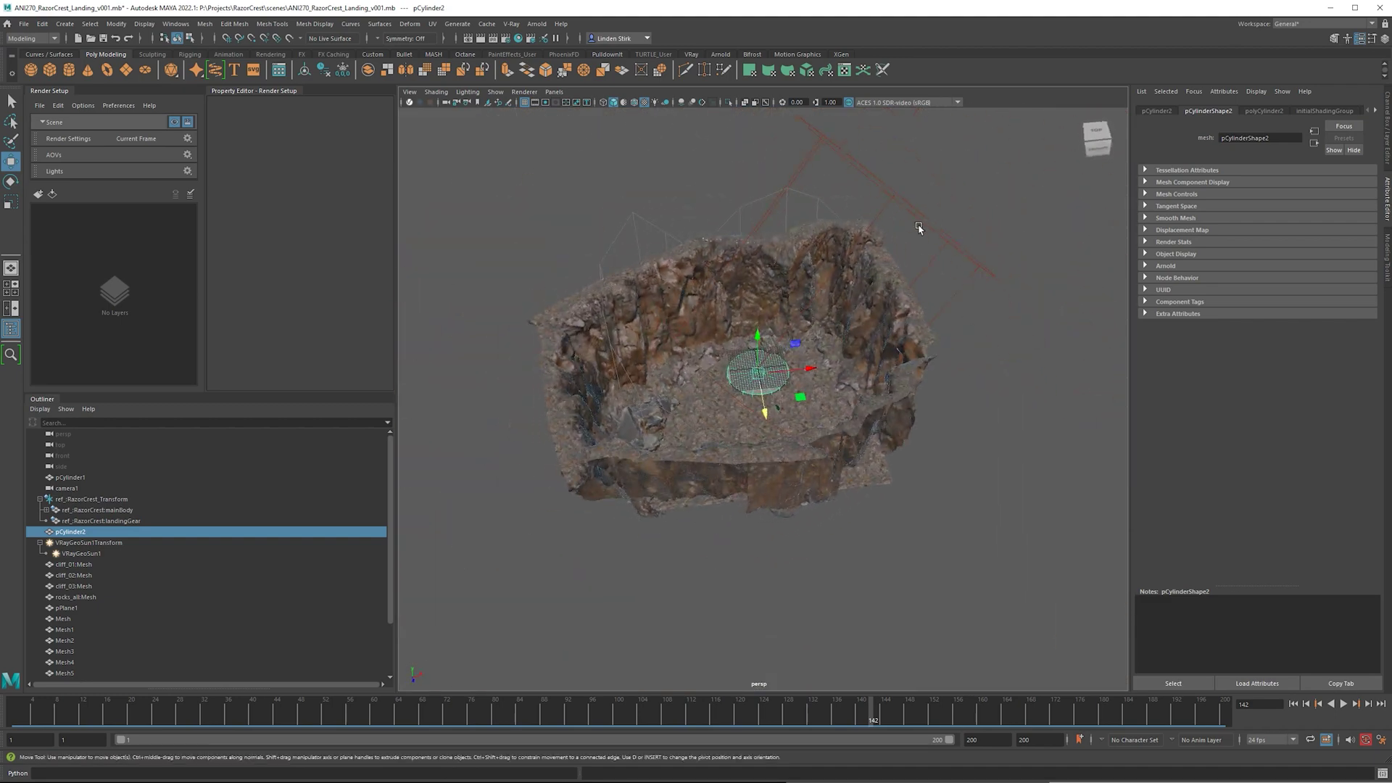
- Select all cliffs, rocks and the gravel plane, leaving out the V-Ray sun, pCylinder2 and camera1
drag(790, 343, 555, 474)
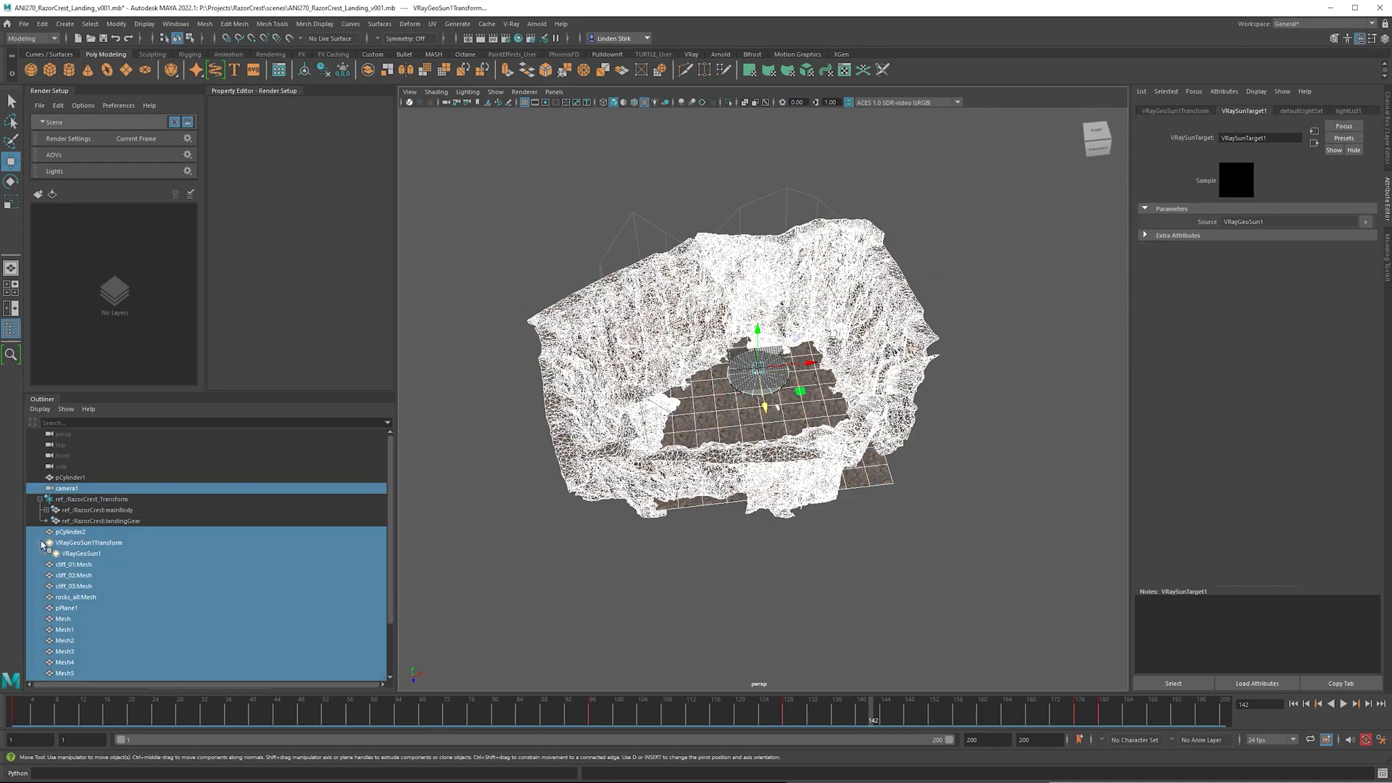
ctrl+click(80, 544)
ctrl+click(108, 554)
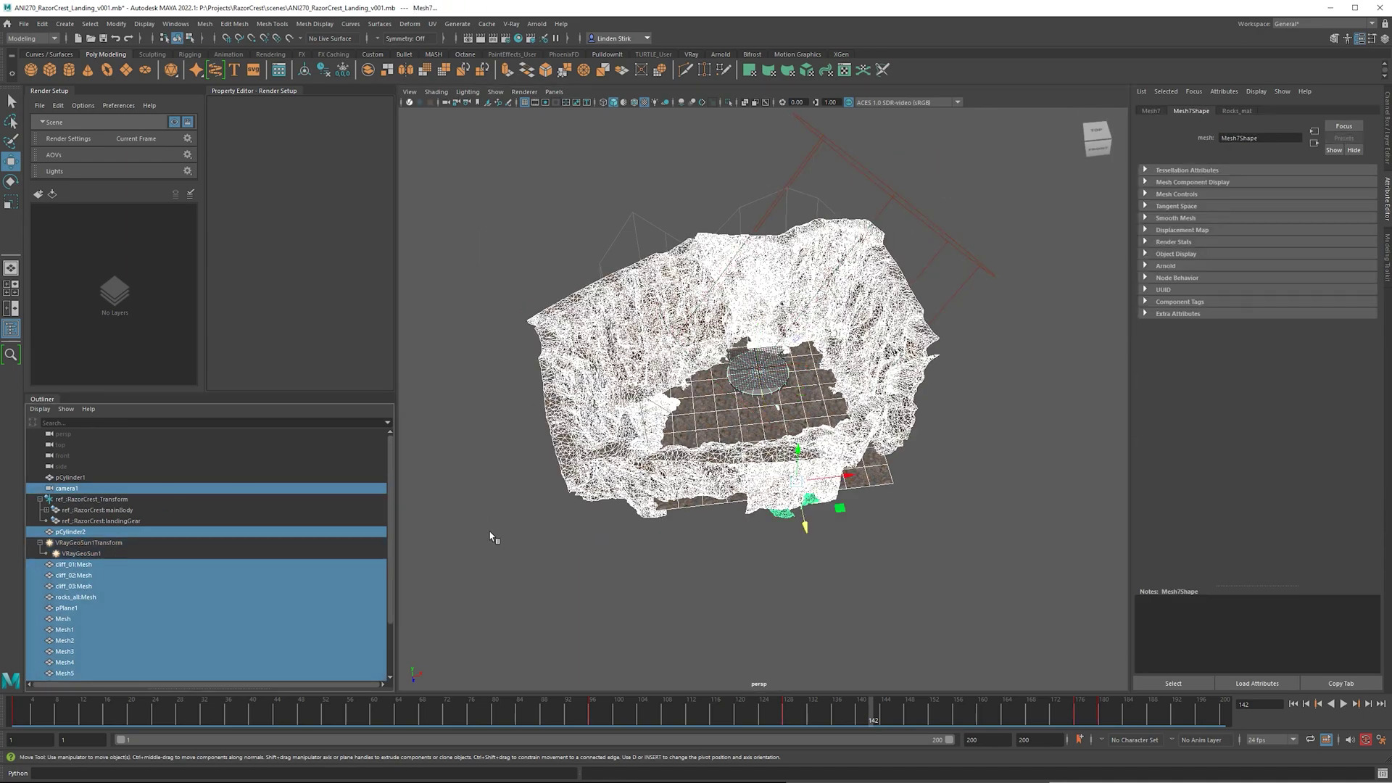
key(f)
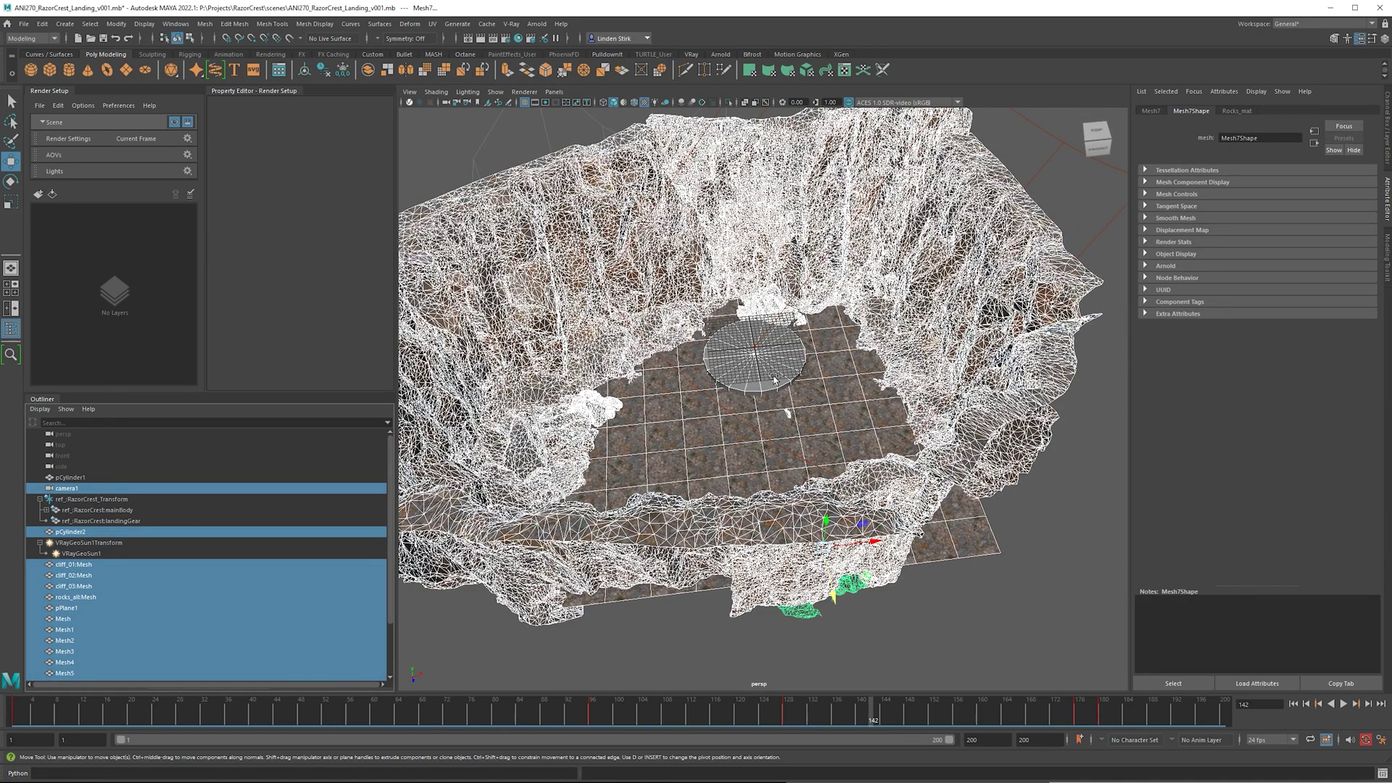
ctrl+click(774, 378)
scroll(775, 379, up, 5)
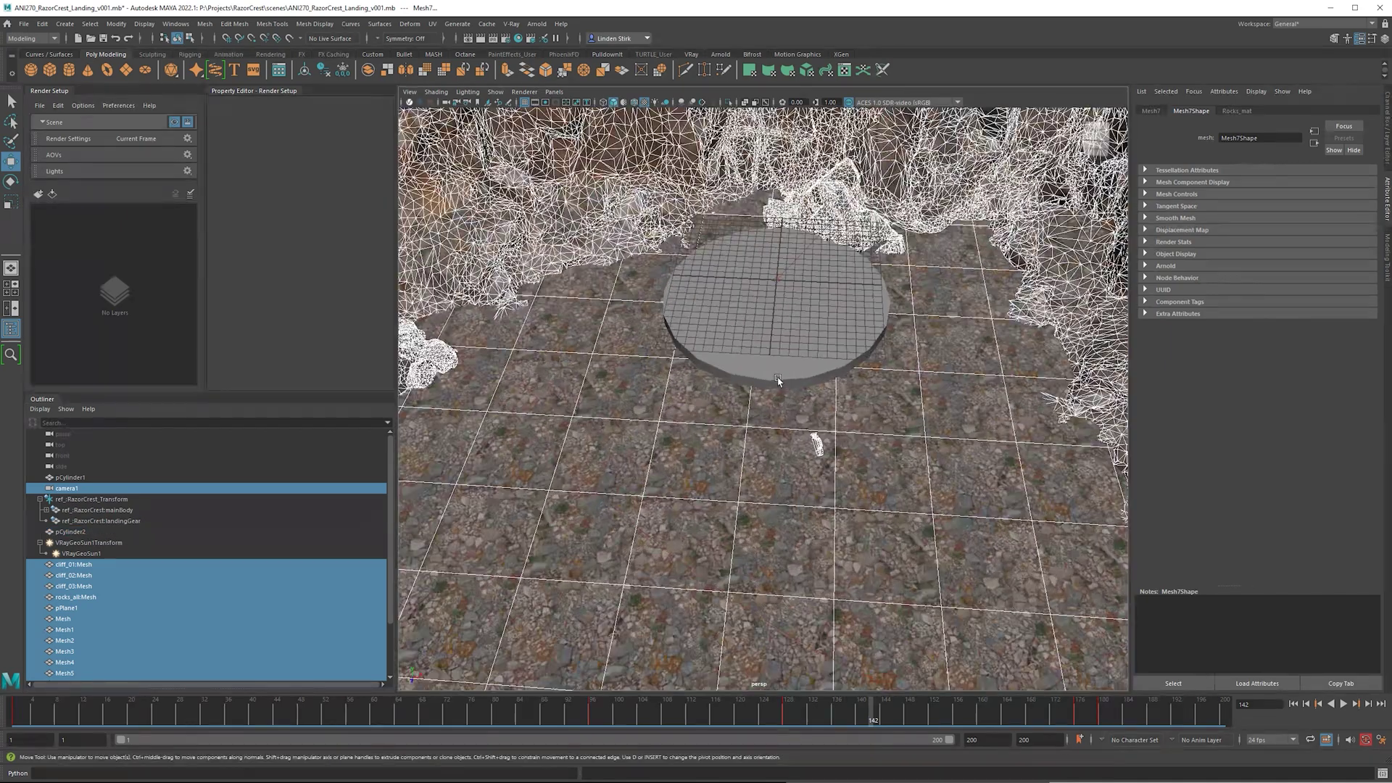
scroll(790, 390, down, 4)
ctrl+click(792, 425)
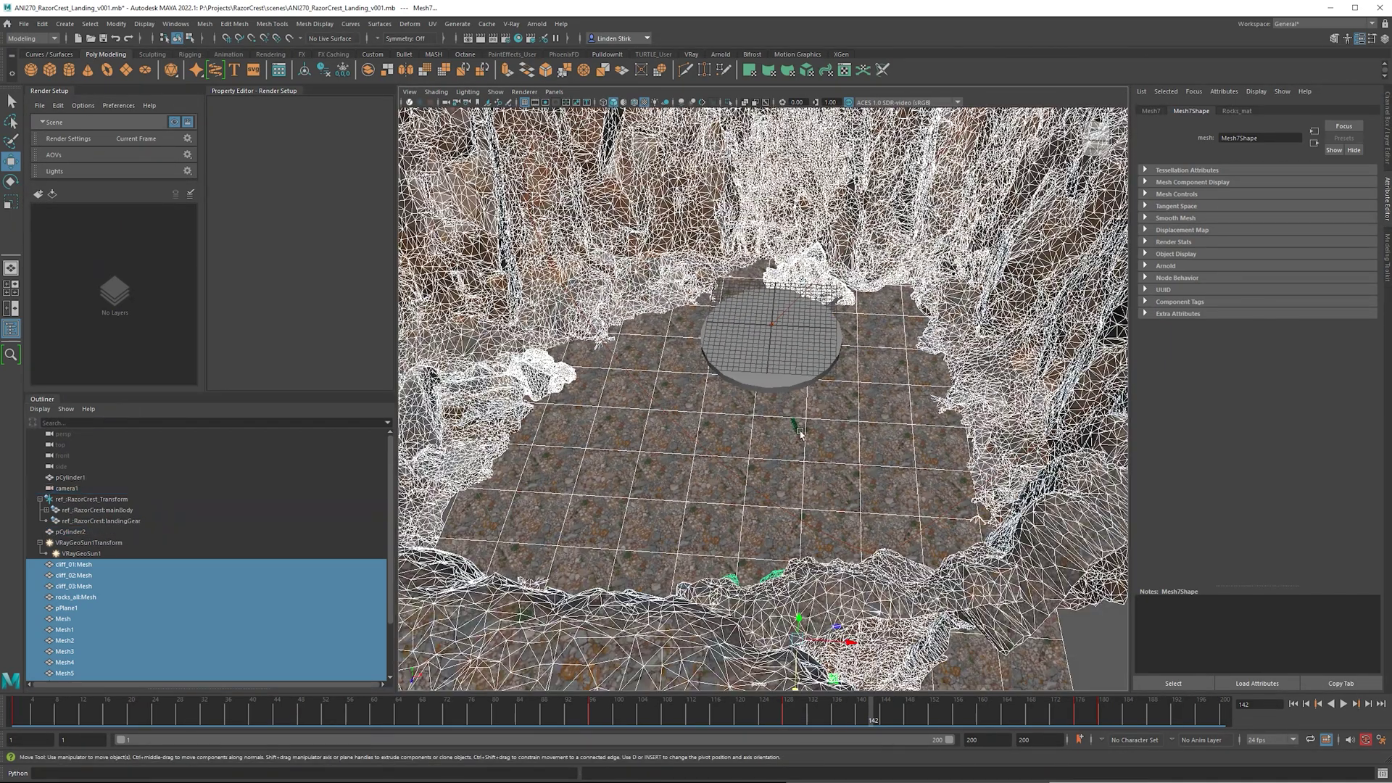
key(f)
scroll(264, 612, down, 2)
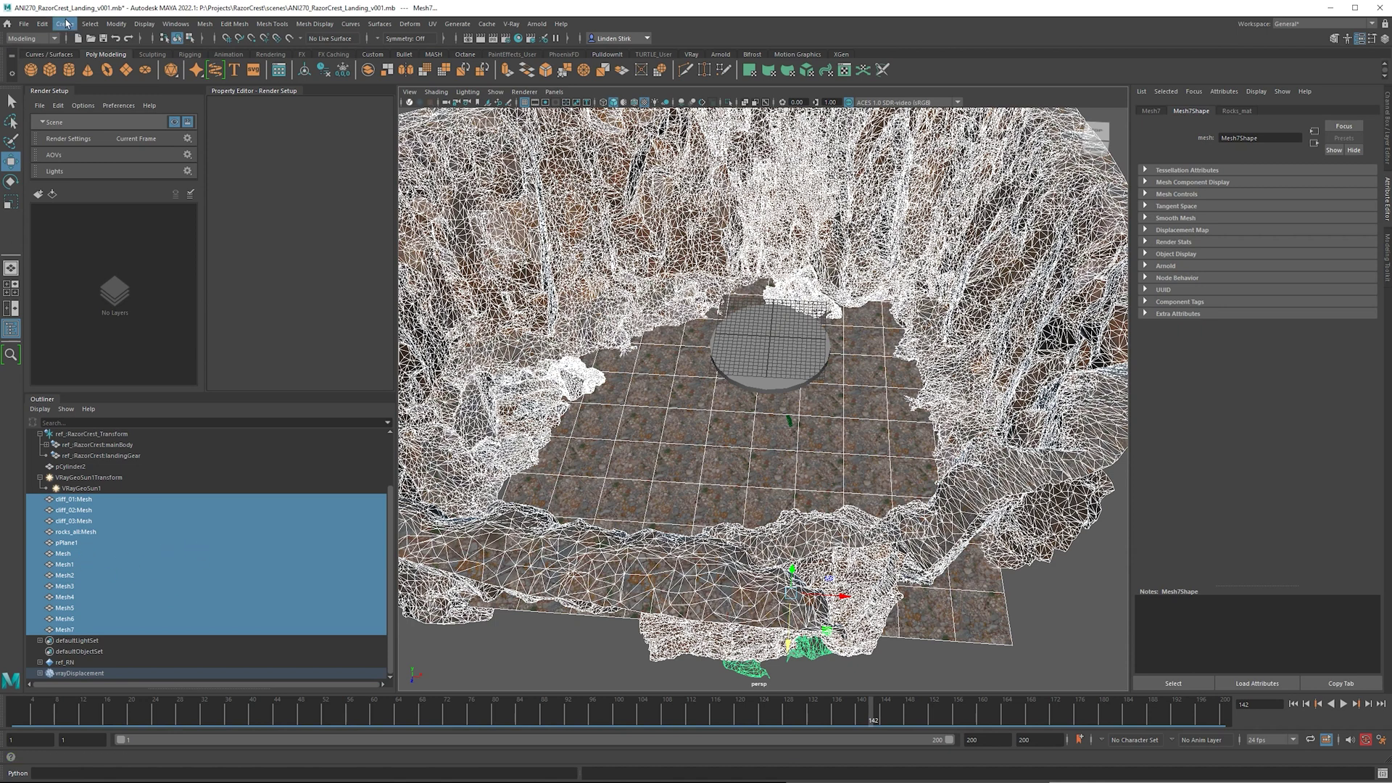
- Group the selected cliff, rock and ground meshes and rename the group Rocks
click(42, 24)
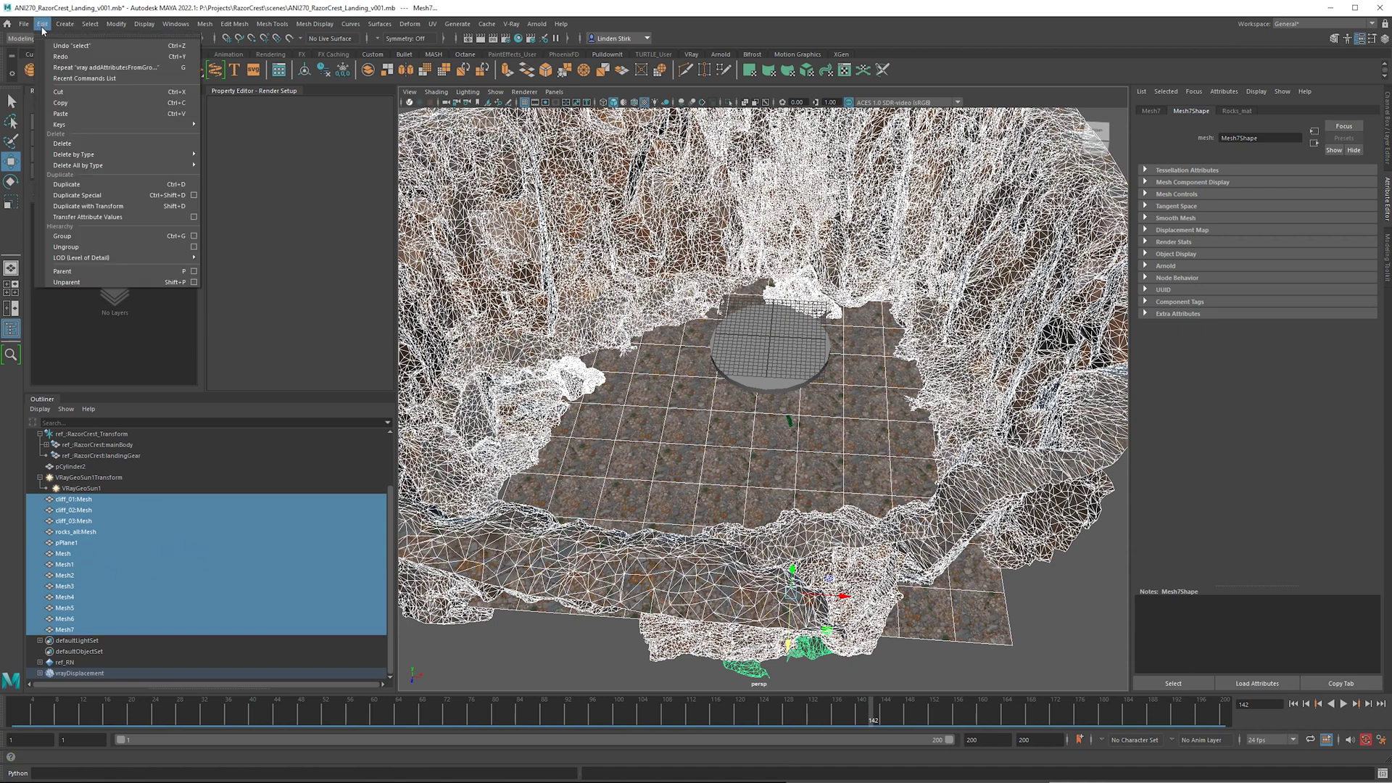
click(62, 236)
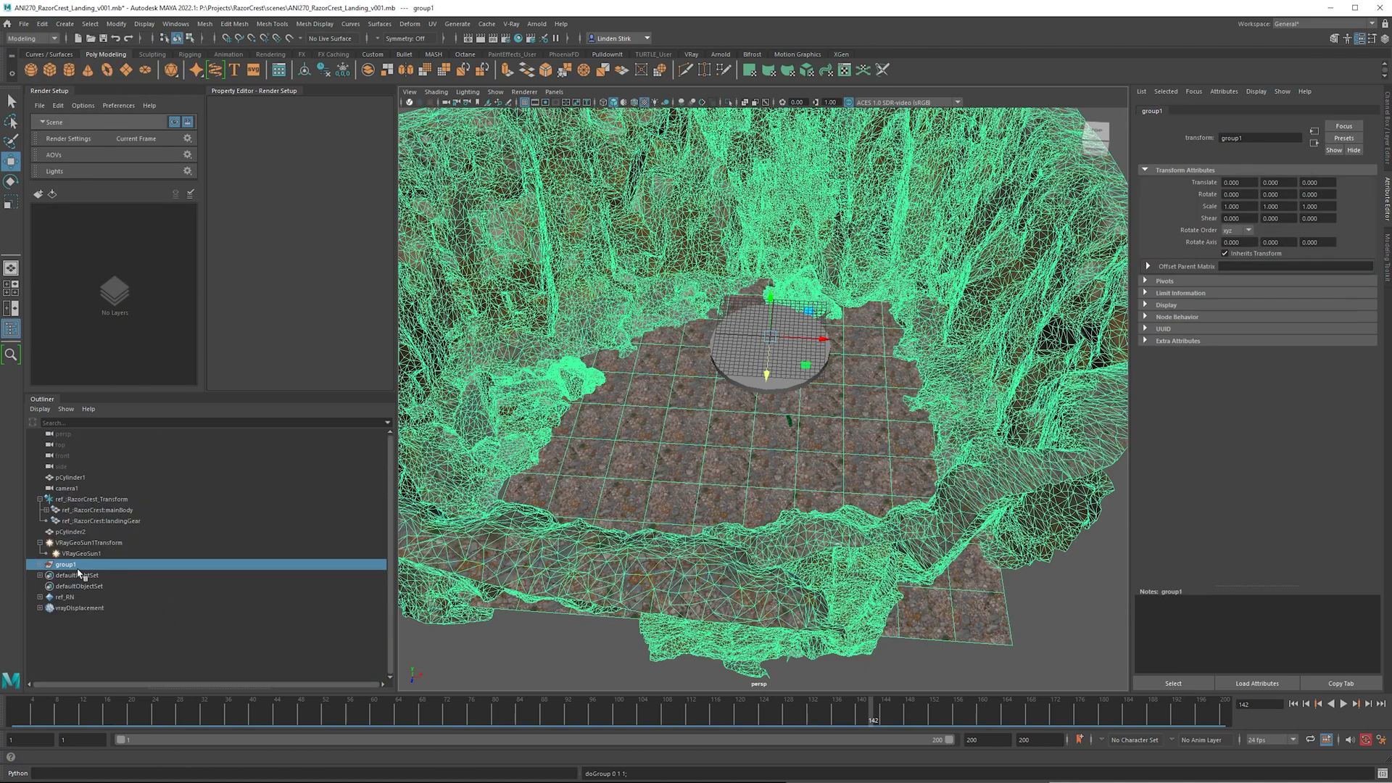
double_click(69, 565)
text(Rocks)
key(Return)
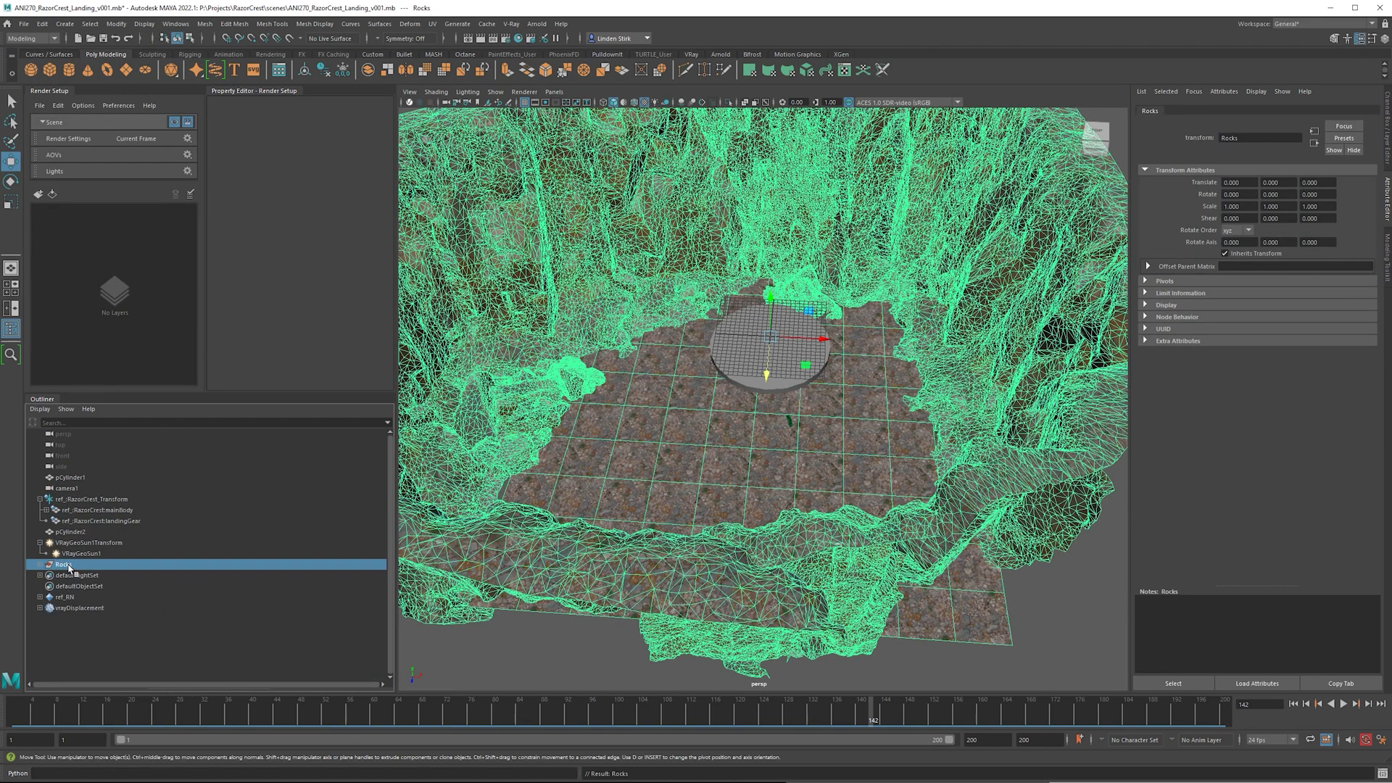
- Raise the Rocks group vertically so the gravel ground comes up toward the round platform's height
scroll(713, 287, up, 6)
scroll(714, 288, up, 5)
alt+drag(713, 288, 809, 231)
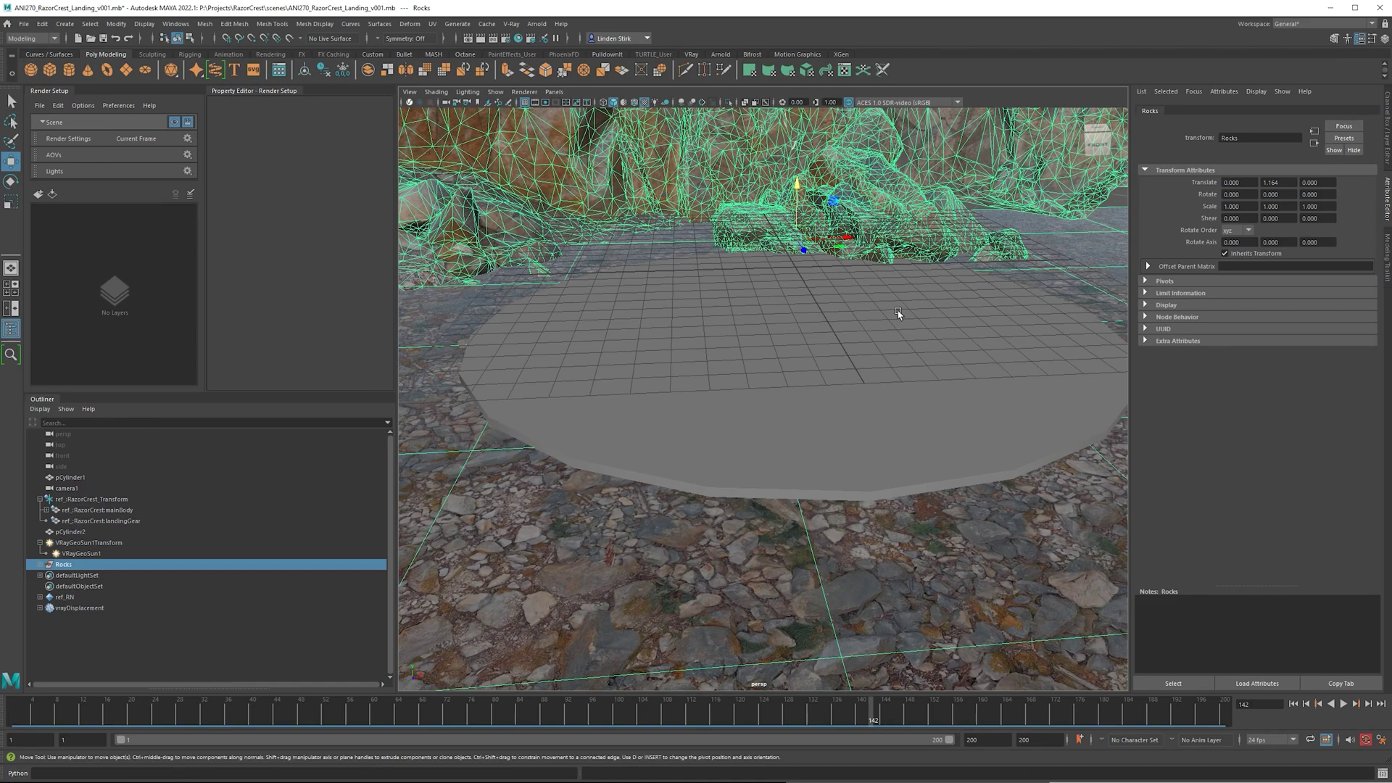
alt+drag(898, 313, 937, 203)
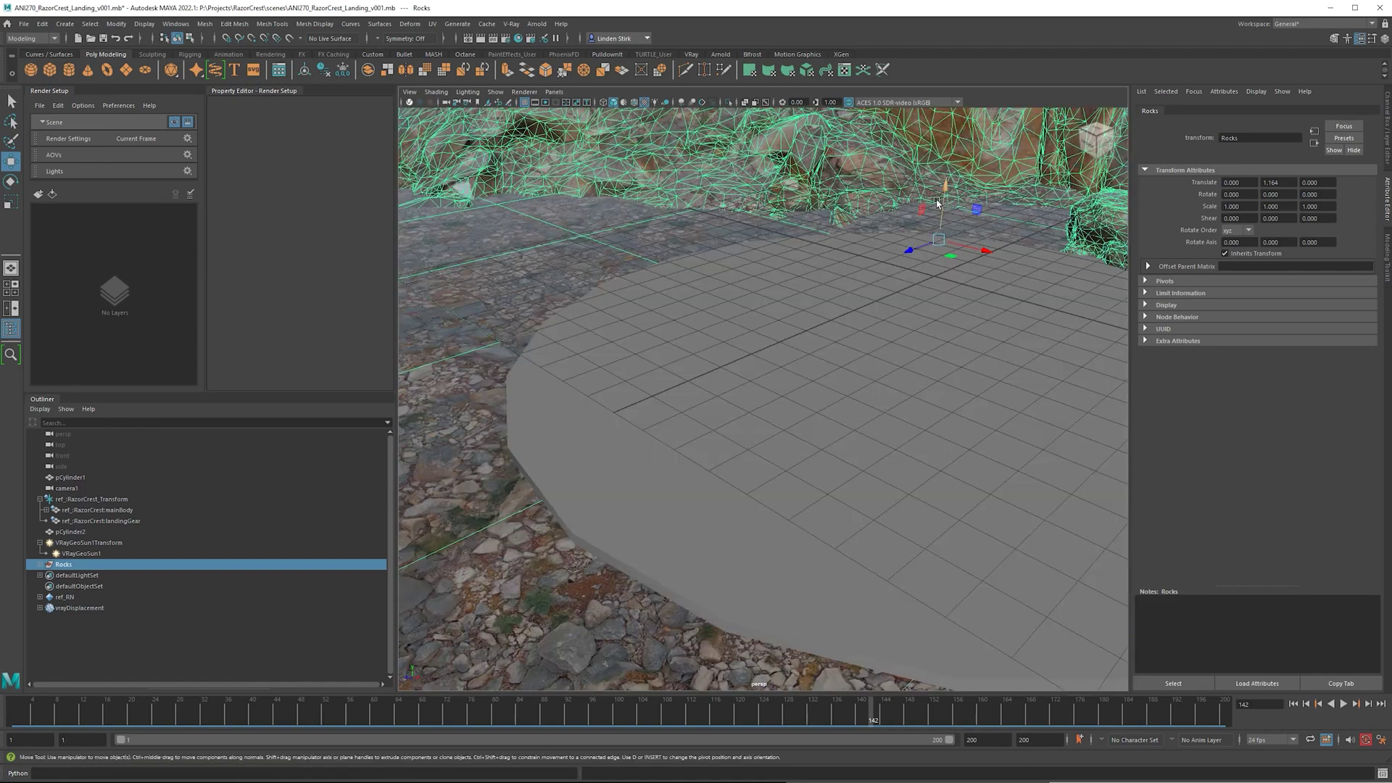
alt+drag(724, 300, 669, 305)
drag(979, 201, 939, 231)
- Delete the round platform pCylinder2 from the scene
alt+drag(684, 373, 710, 359)
middle_drag(710, 358, 758, 314)
alt+drag(758, 314, 766, 370)
click(761, 395)
key(Delete)
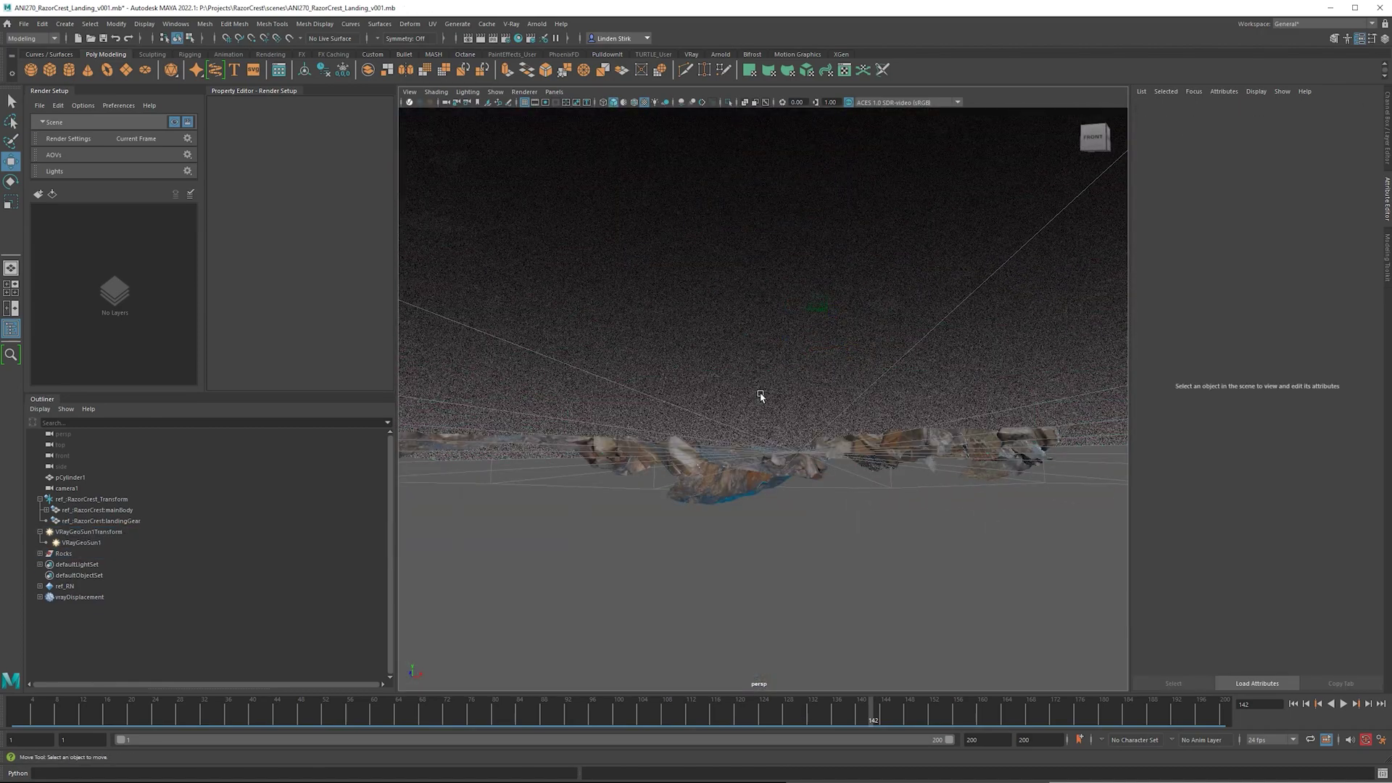
- Switch to the camera1 view and make the RazorCrest display layer visible
alt+drag(768, 440, 792, 381)
alt+drag(855, 435, 876, 559)
key(space)
key(space)
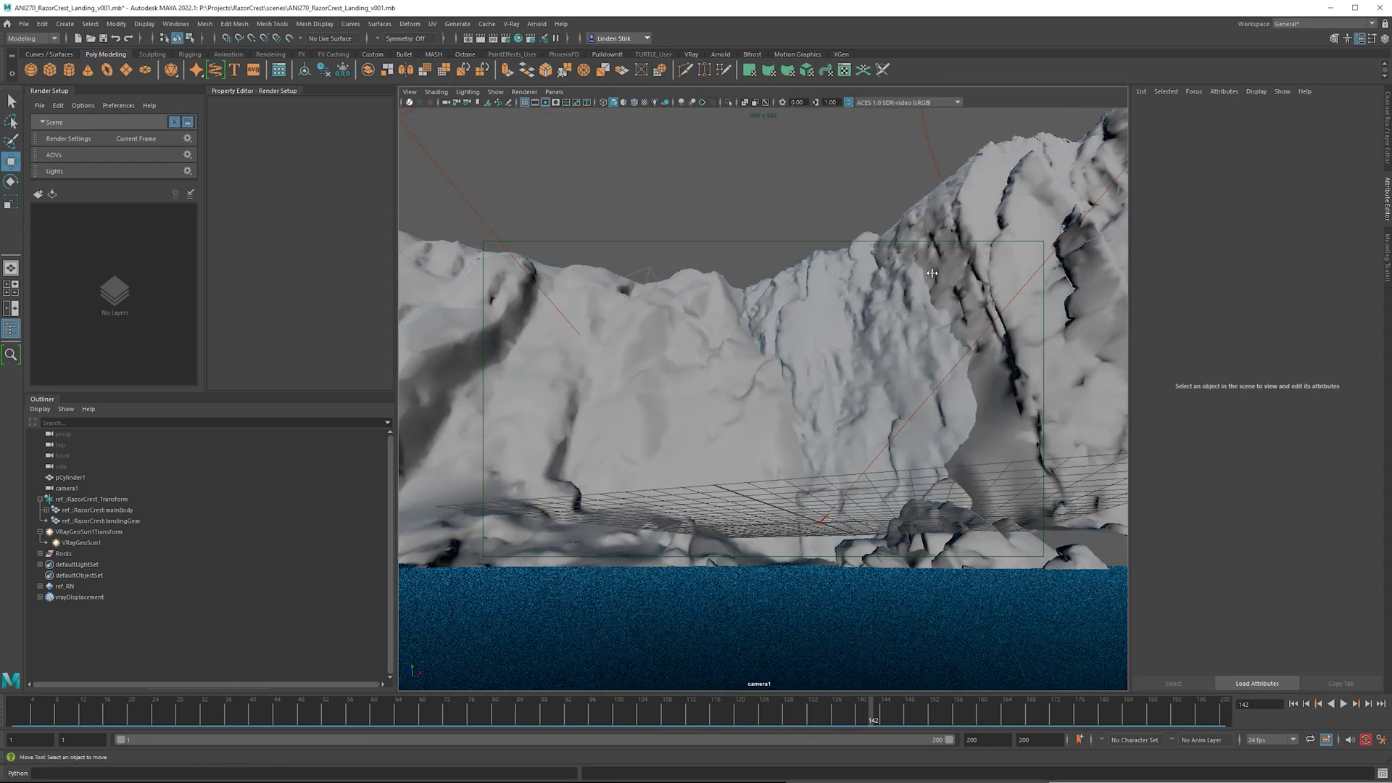
key(alt+v)
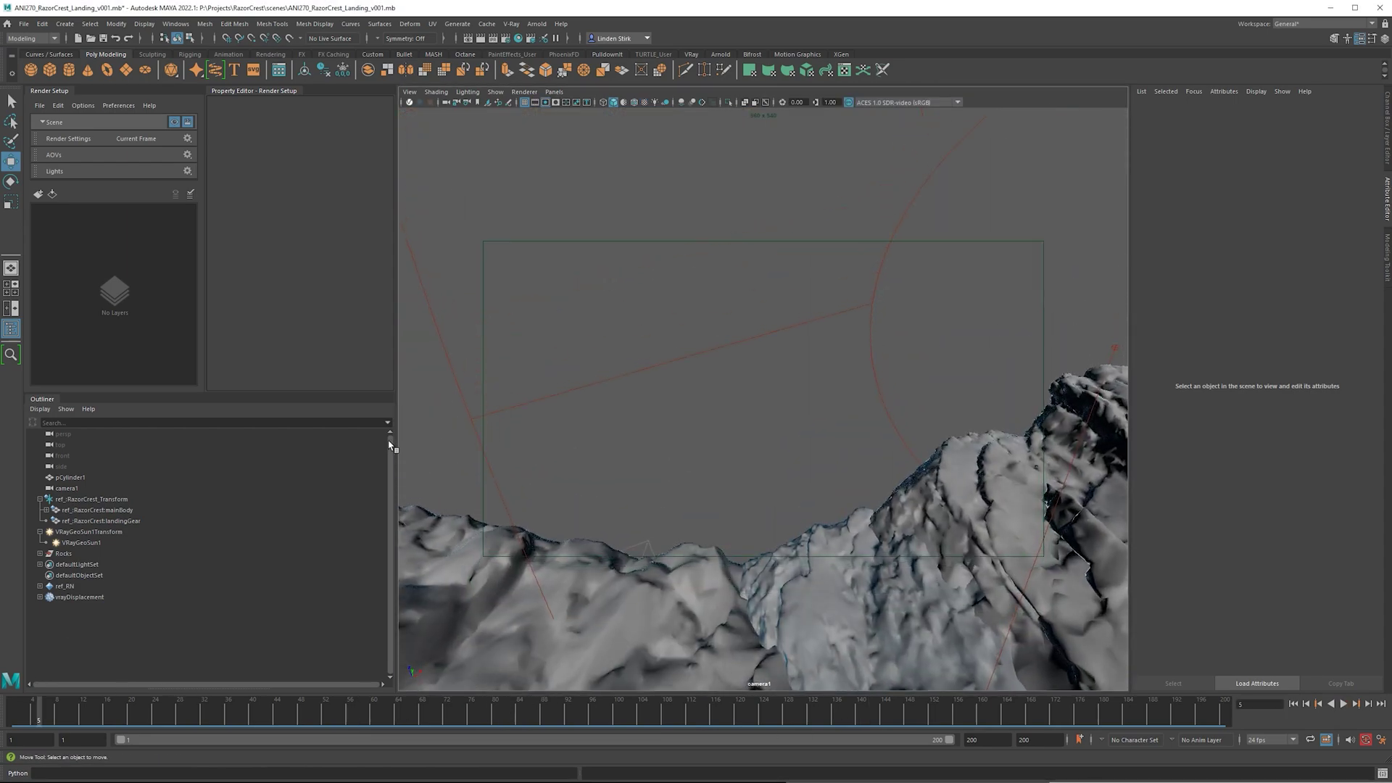
key(ctrl+a)
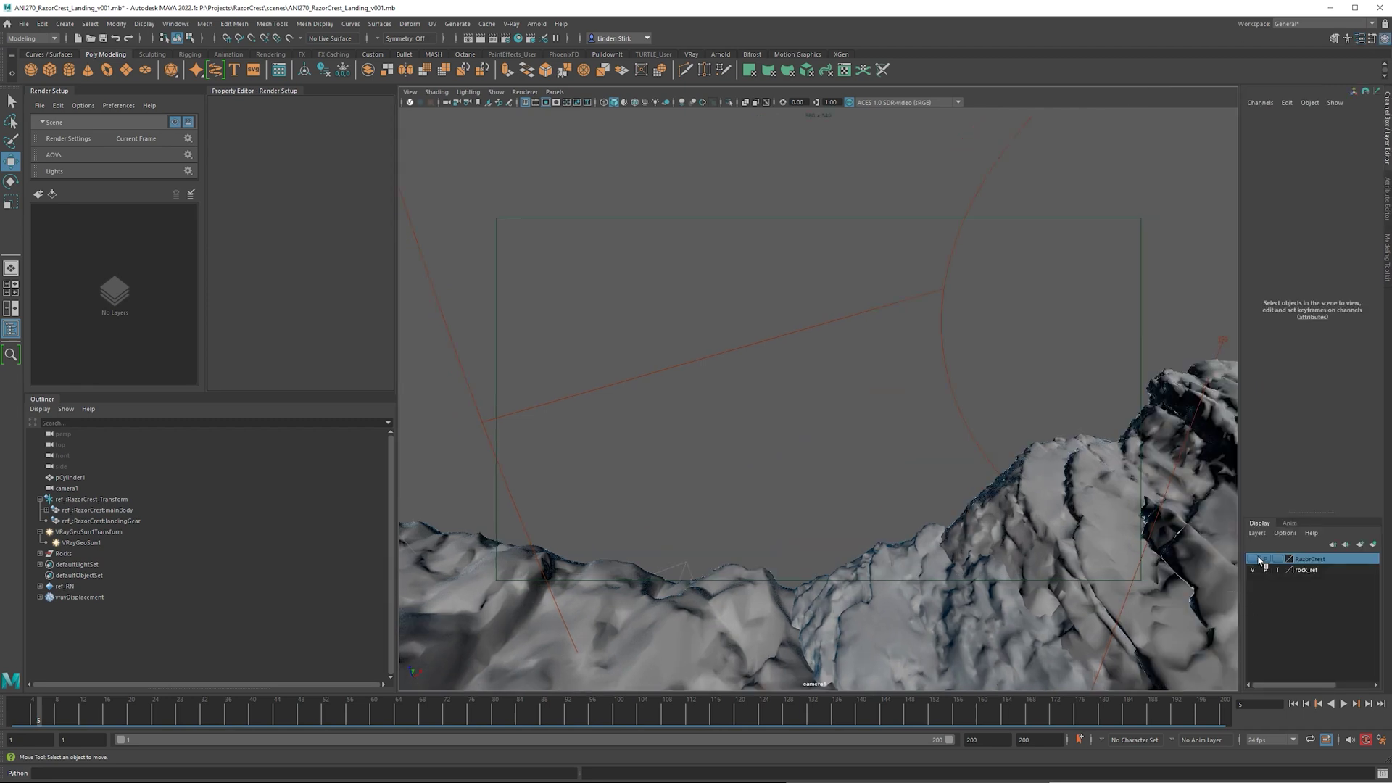
click(1251, 558)
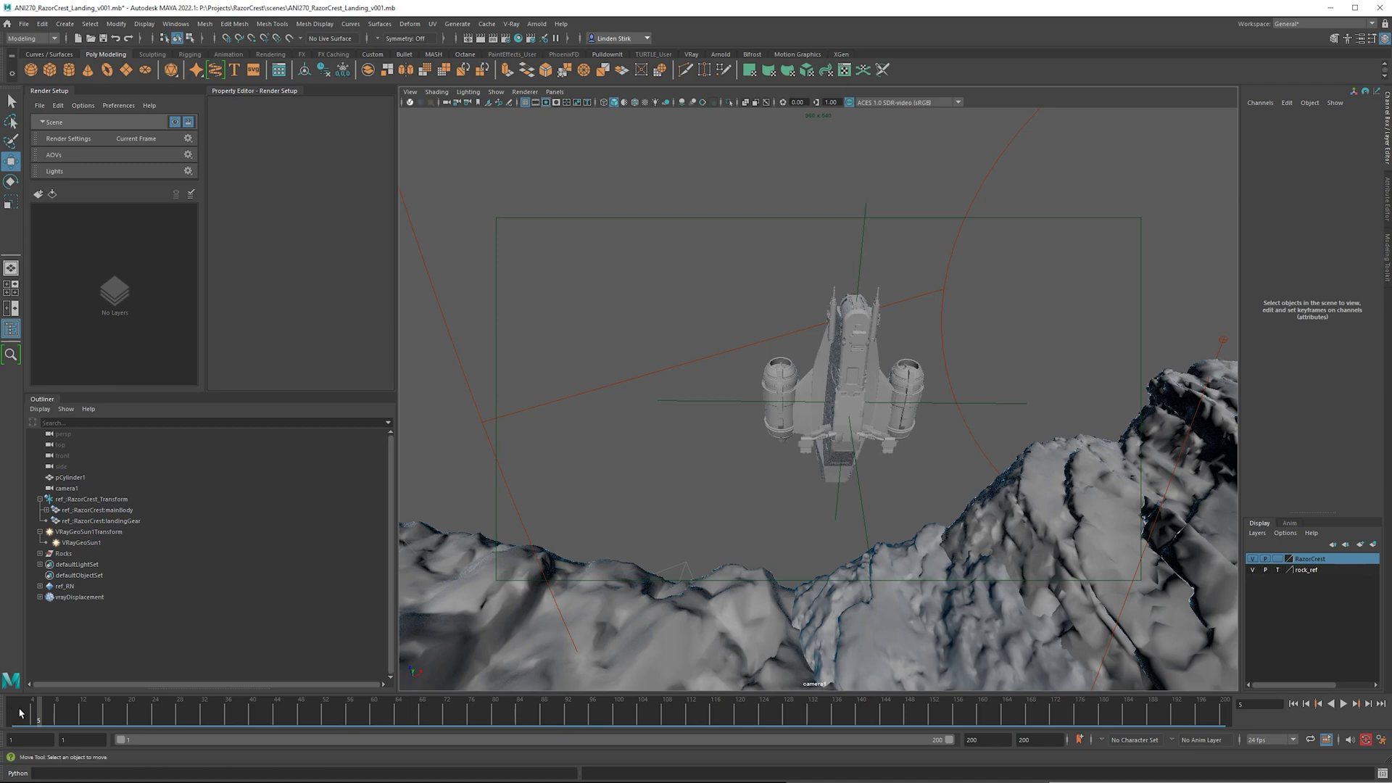
- Play the landing animation through camera1, stop at frame 184 and save the scene
key(alt+v)
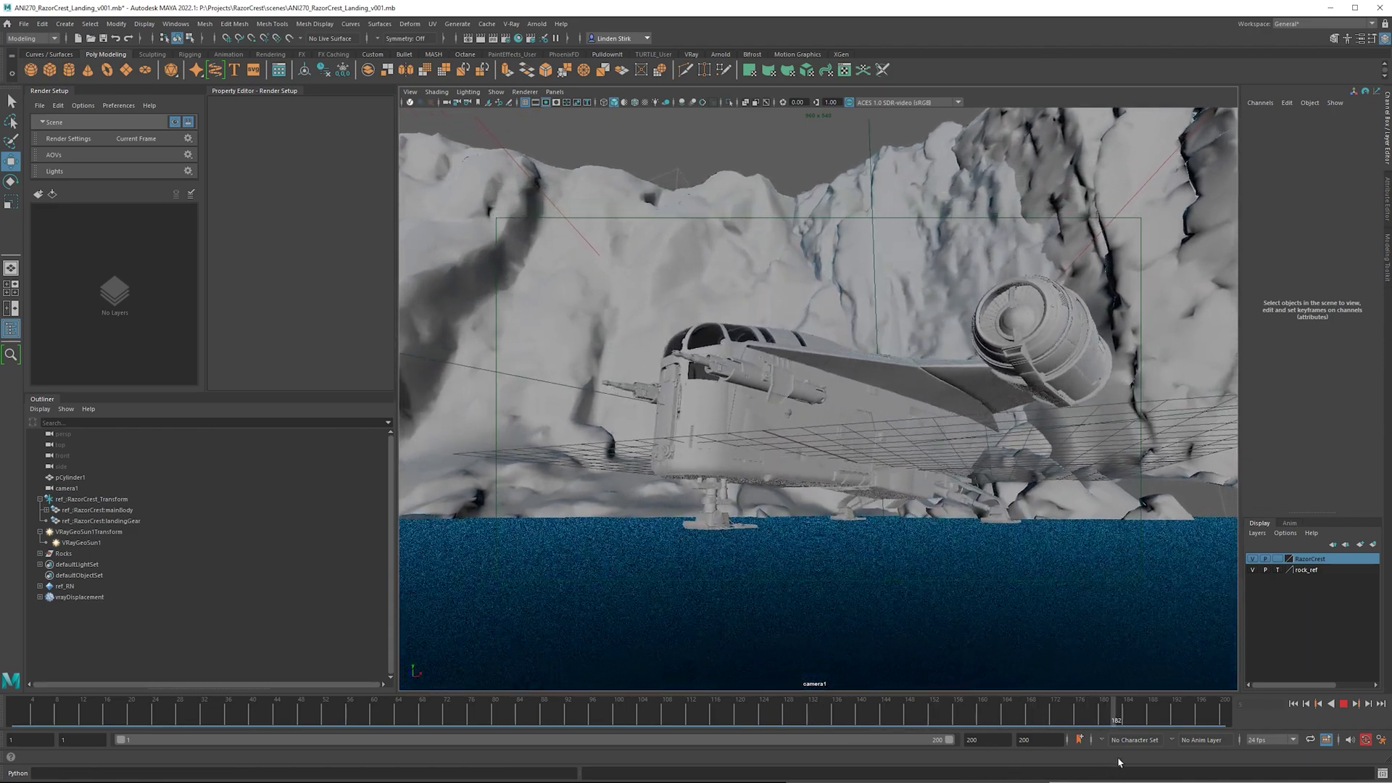
key(alt+v)
key(ctrl+s)
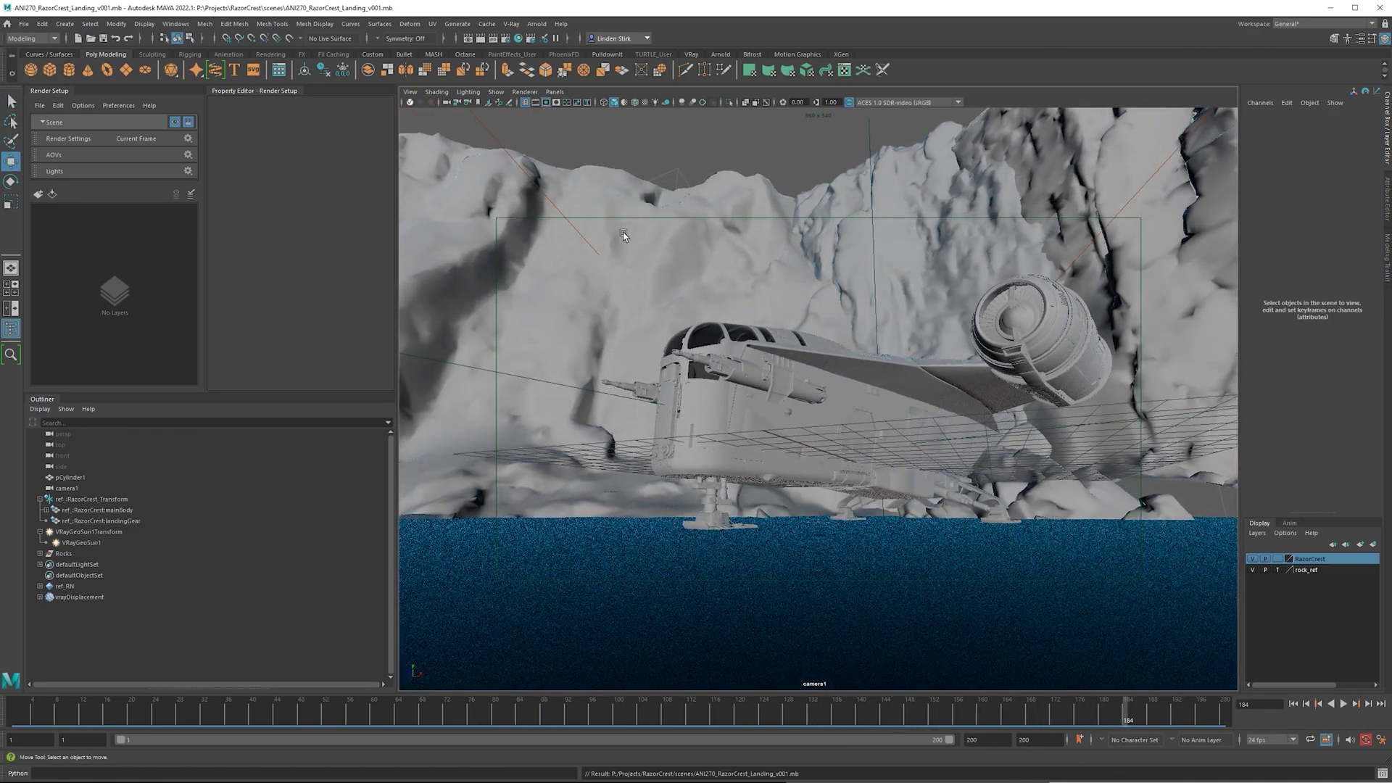
- Start the V-Ray viewport render in camera1 and move the cliff_03 mesh to cover the gap beside the ship's engine
click(410, 103)
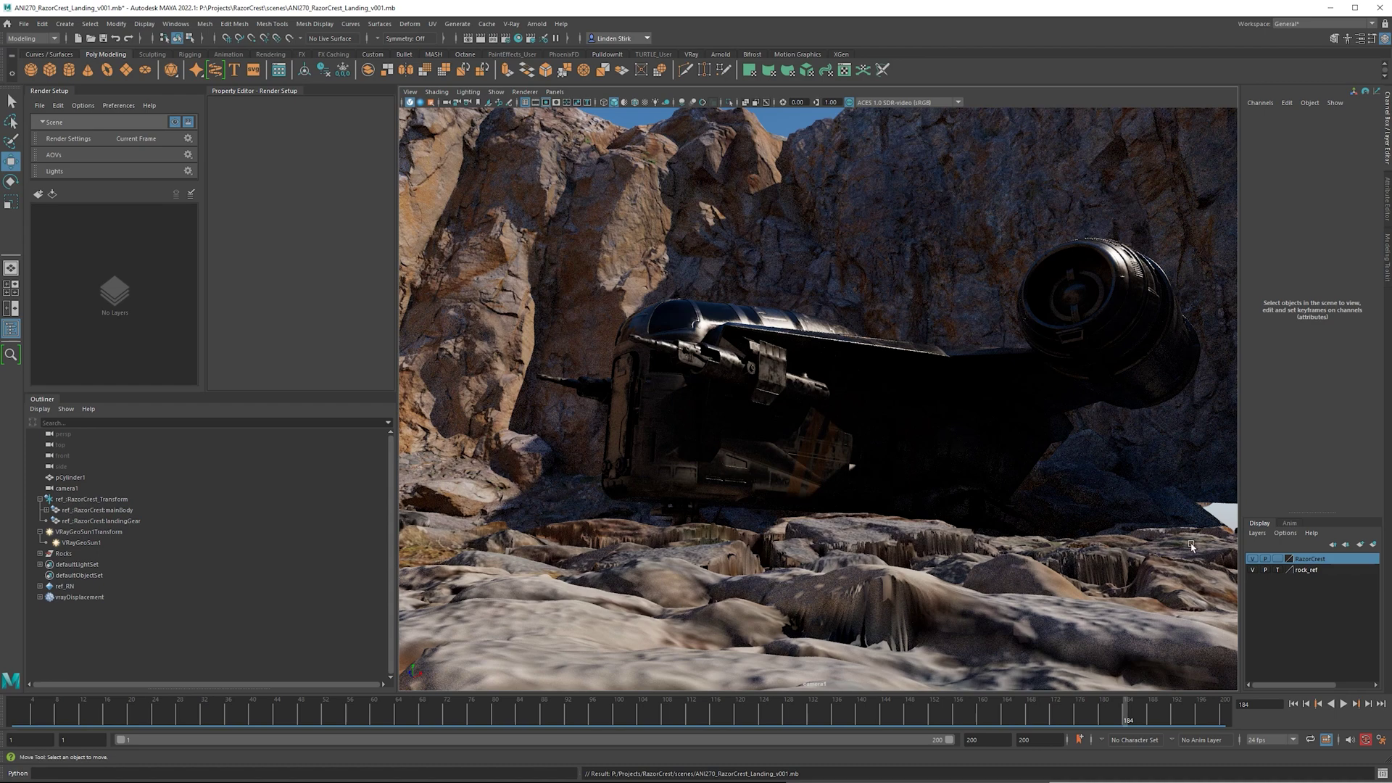
click(1221, 490)
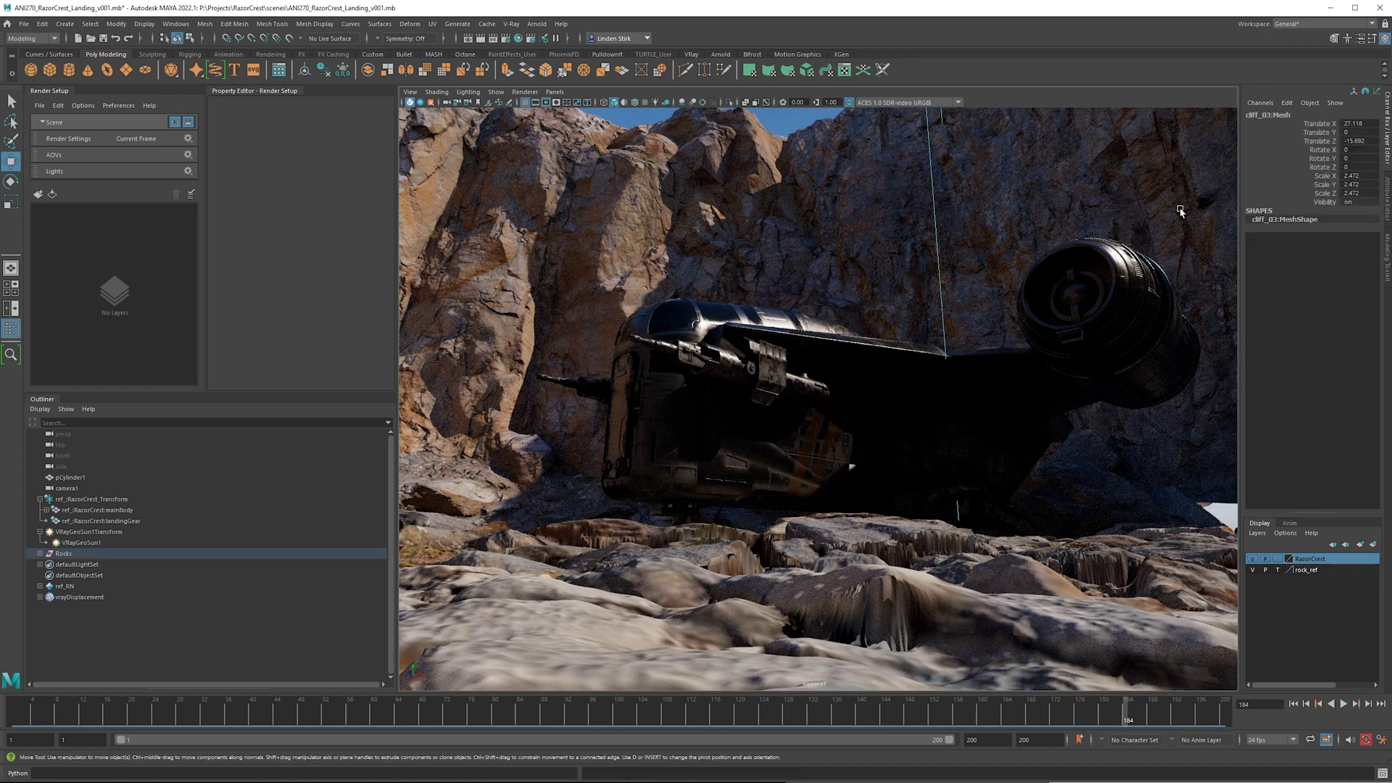
middle_drag(1180, 210, 1162, 226)
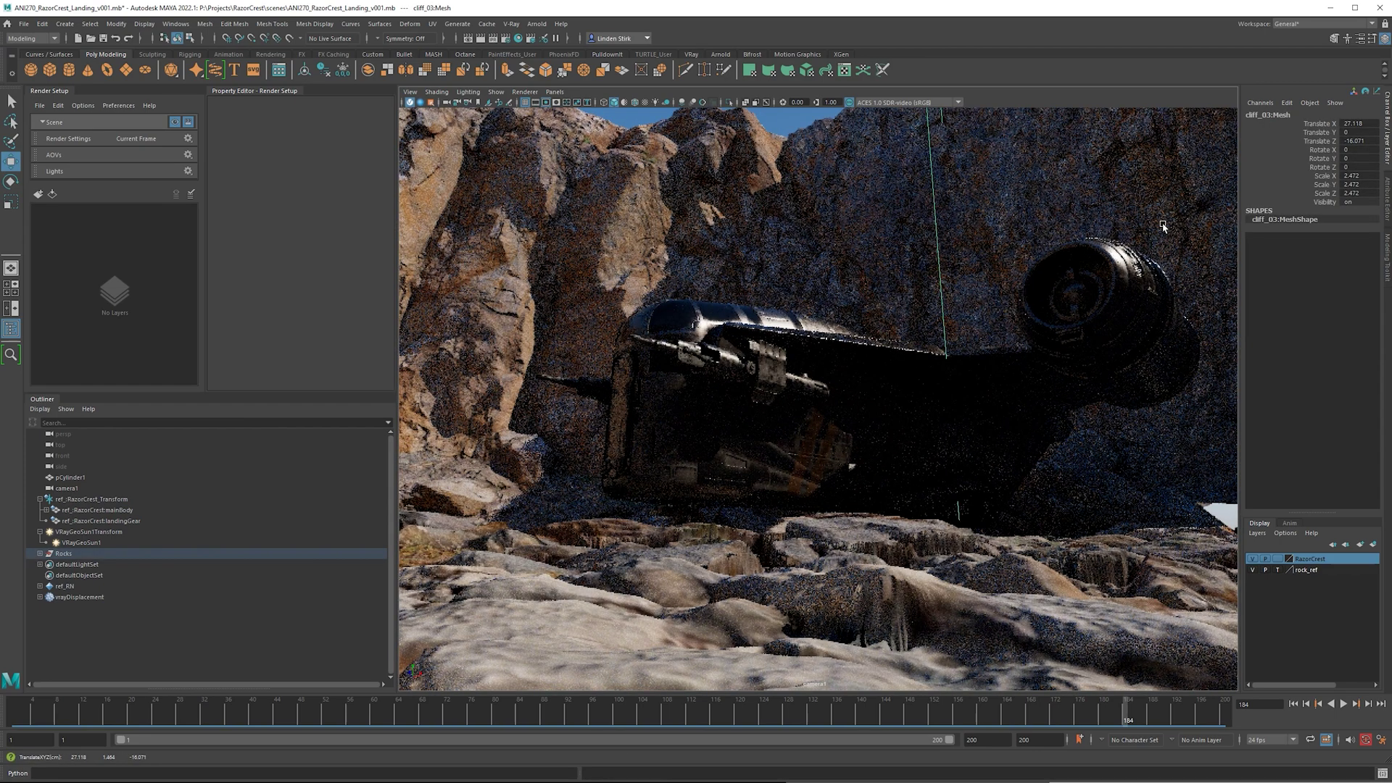
click(40, 553)
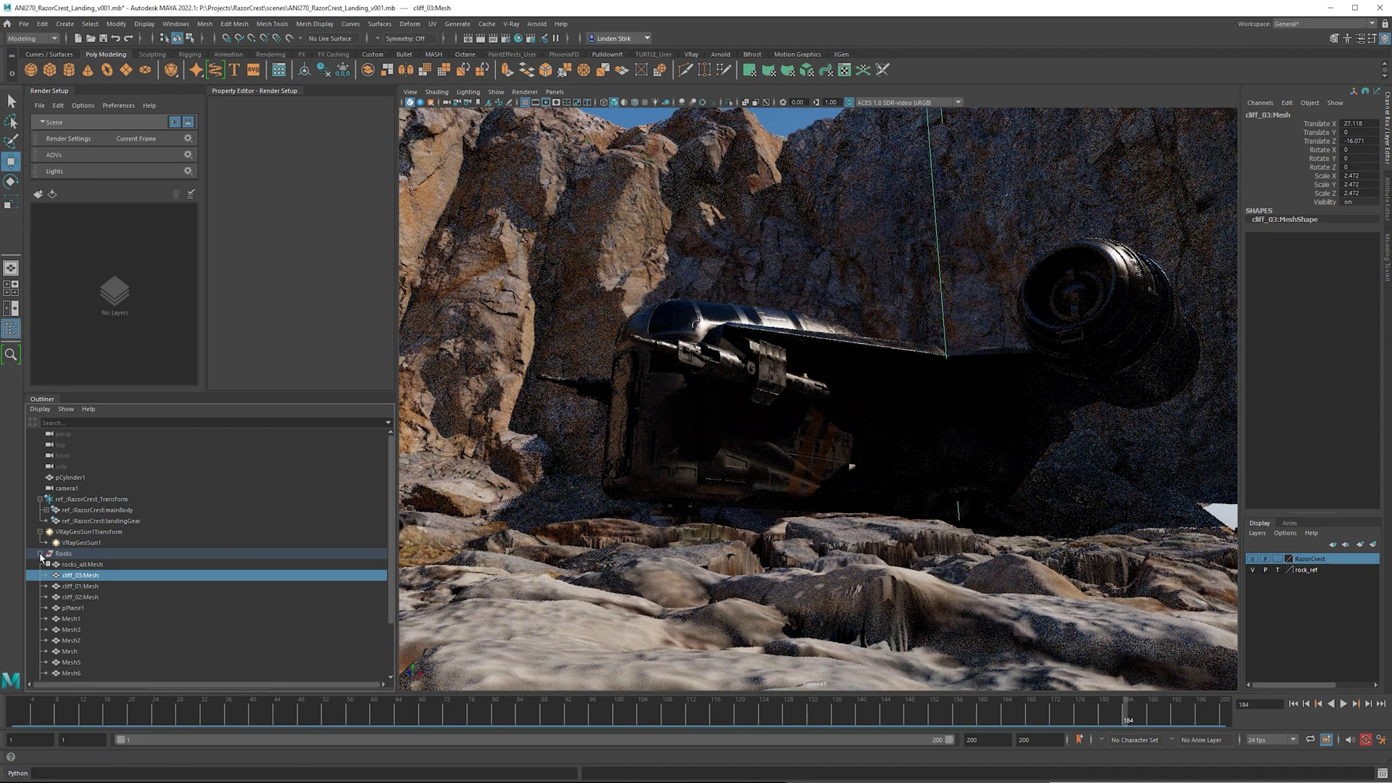
middle_drag(1217, 271, 1220, 286)
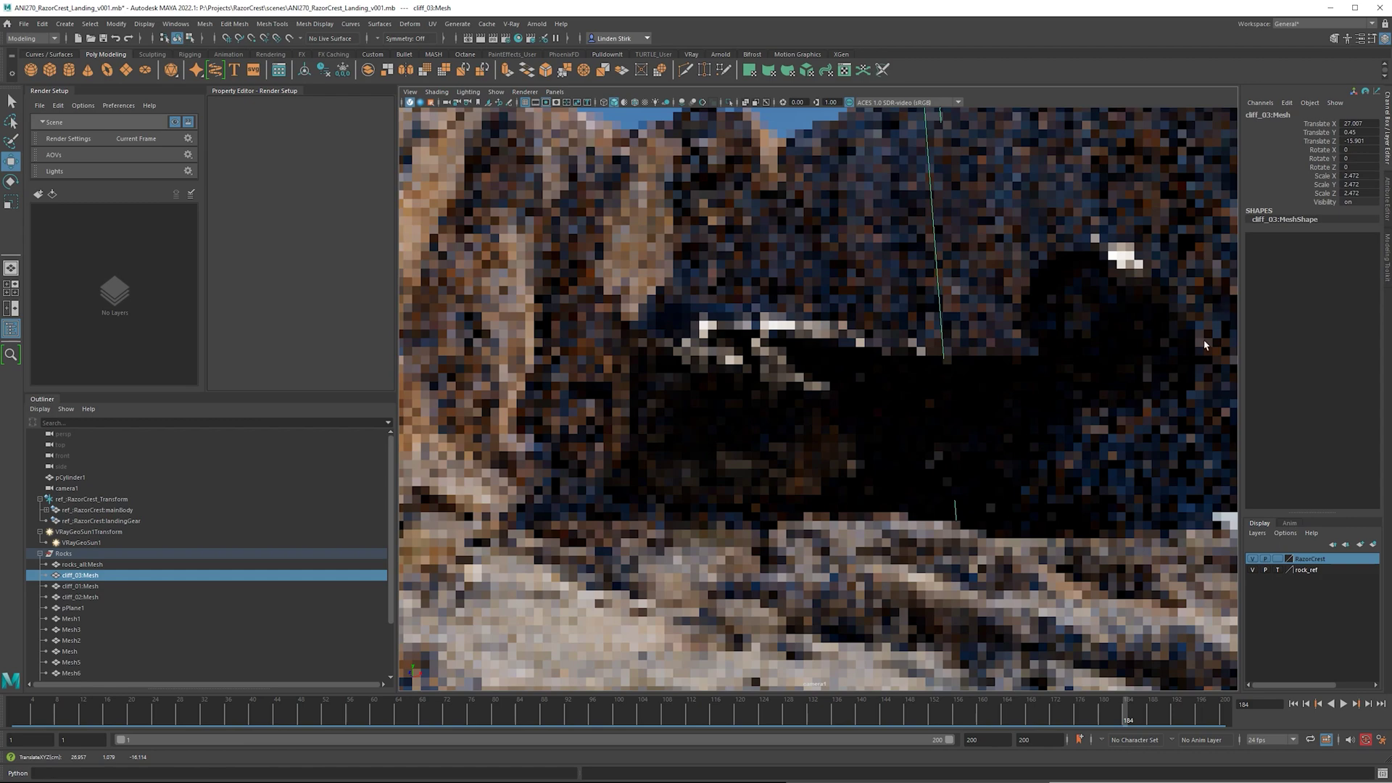
middle_drag(1232, 523, 1235, 572)
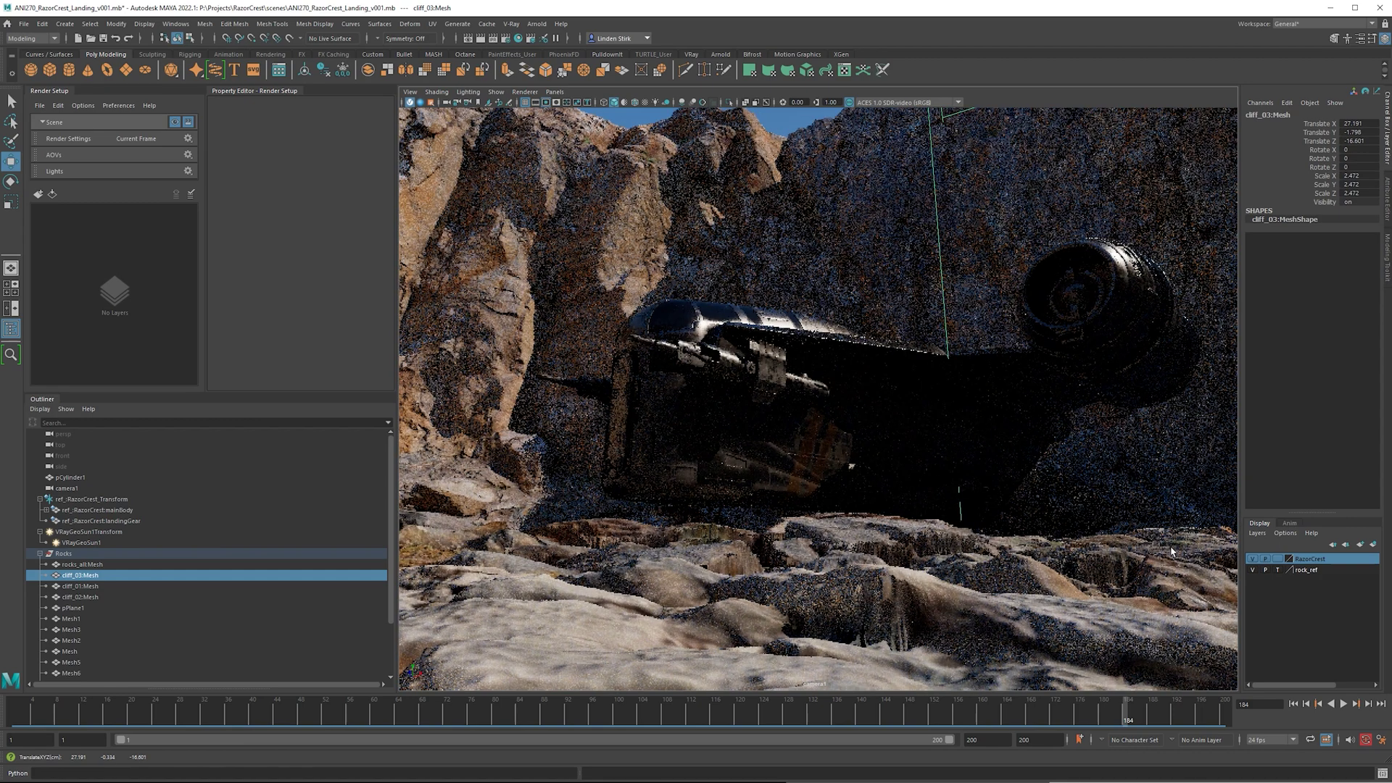
- Open the UV Editor for the ground plane pPlane1 and select all of its UVs
click(803, 626)
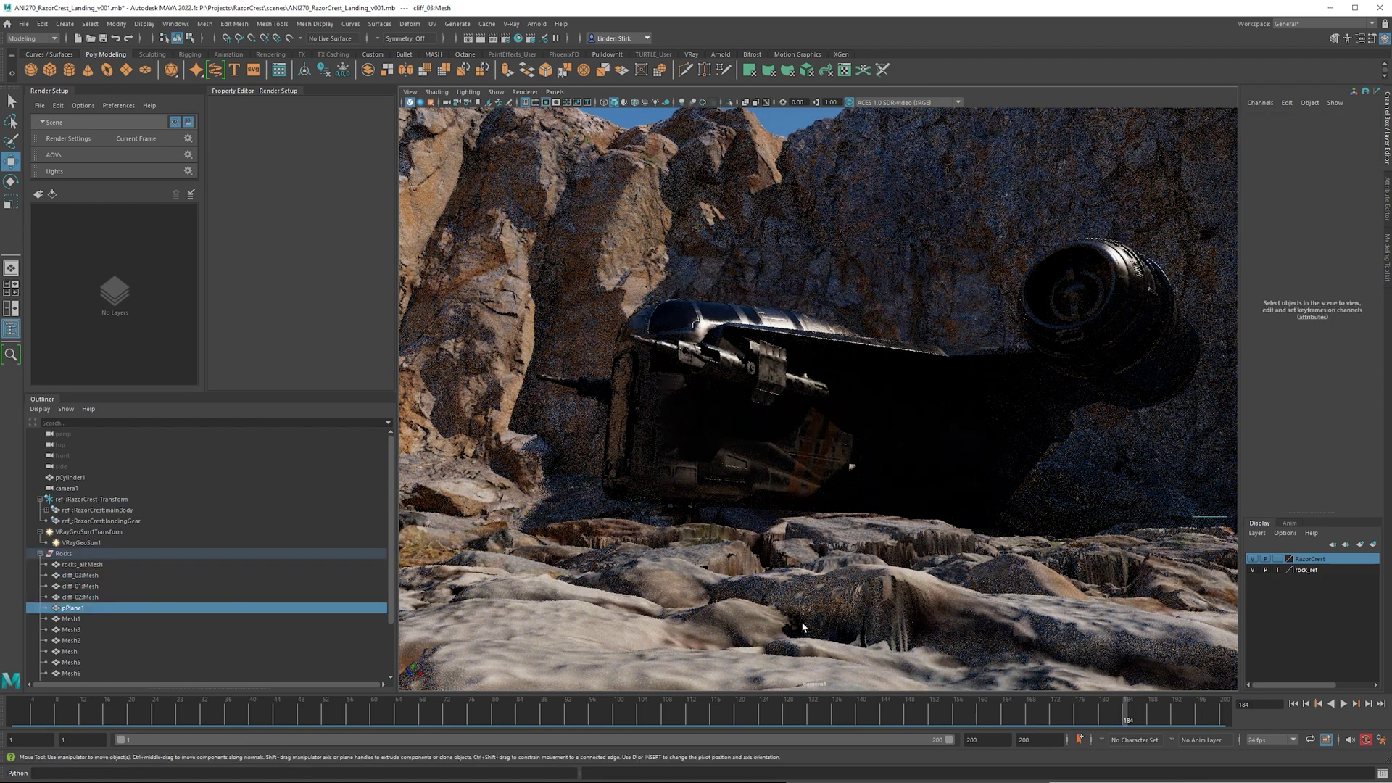
click(432, 24)
click(460, 42)
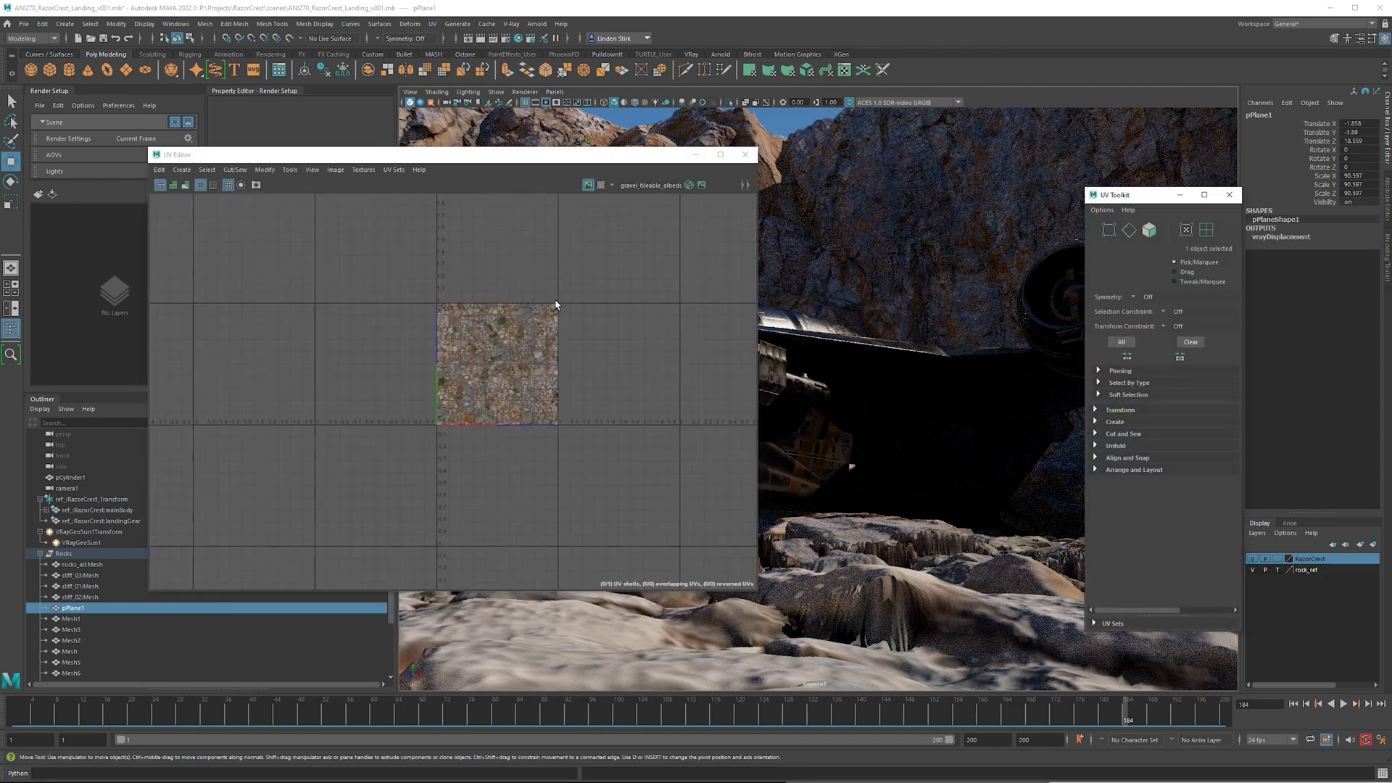
right_drag(558, 306, 465, 320)
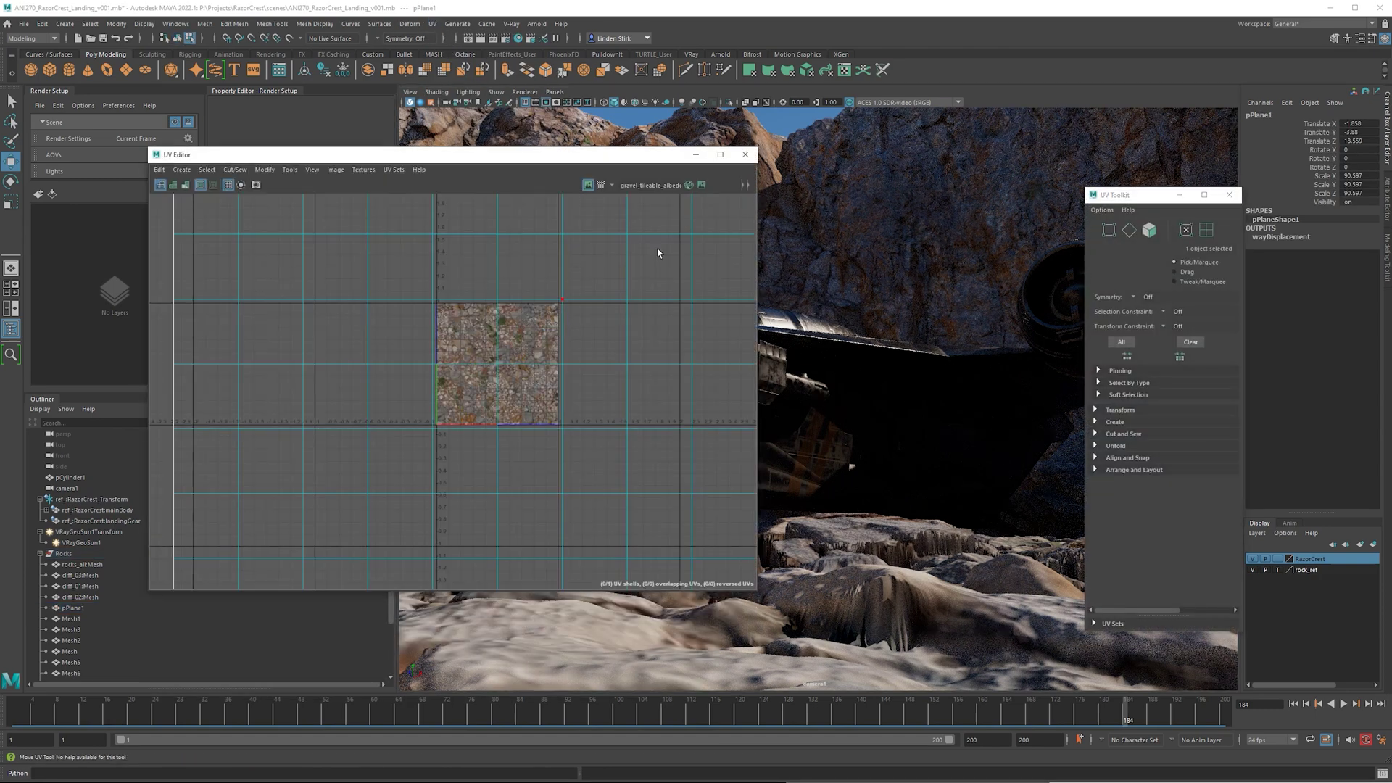
scroll(646, 263, down, 2)
scroll(646, 263, down, 3)
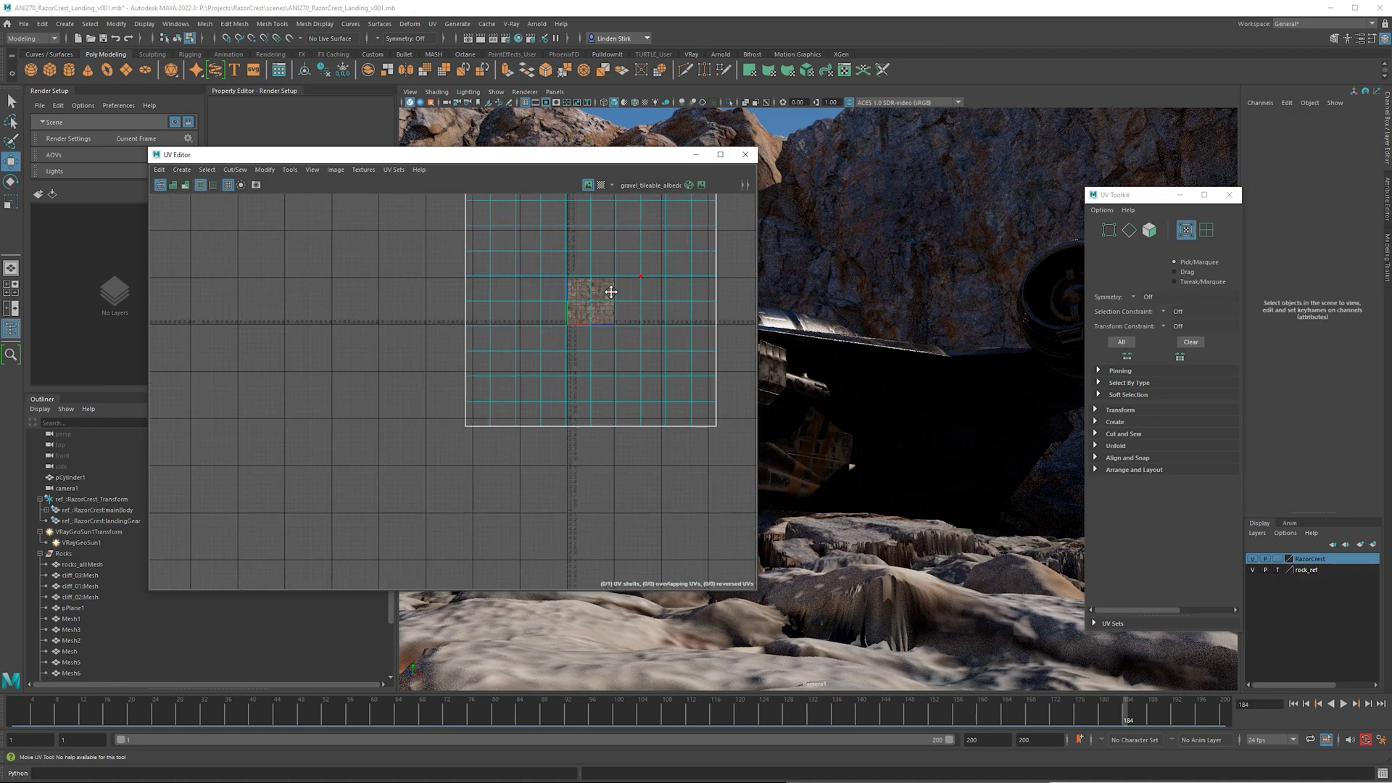
alt+middle_drag(611, 291, 507, 403)
drag(302, 559, 645, 271)
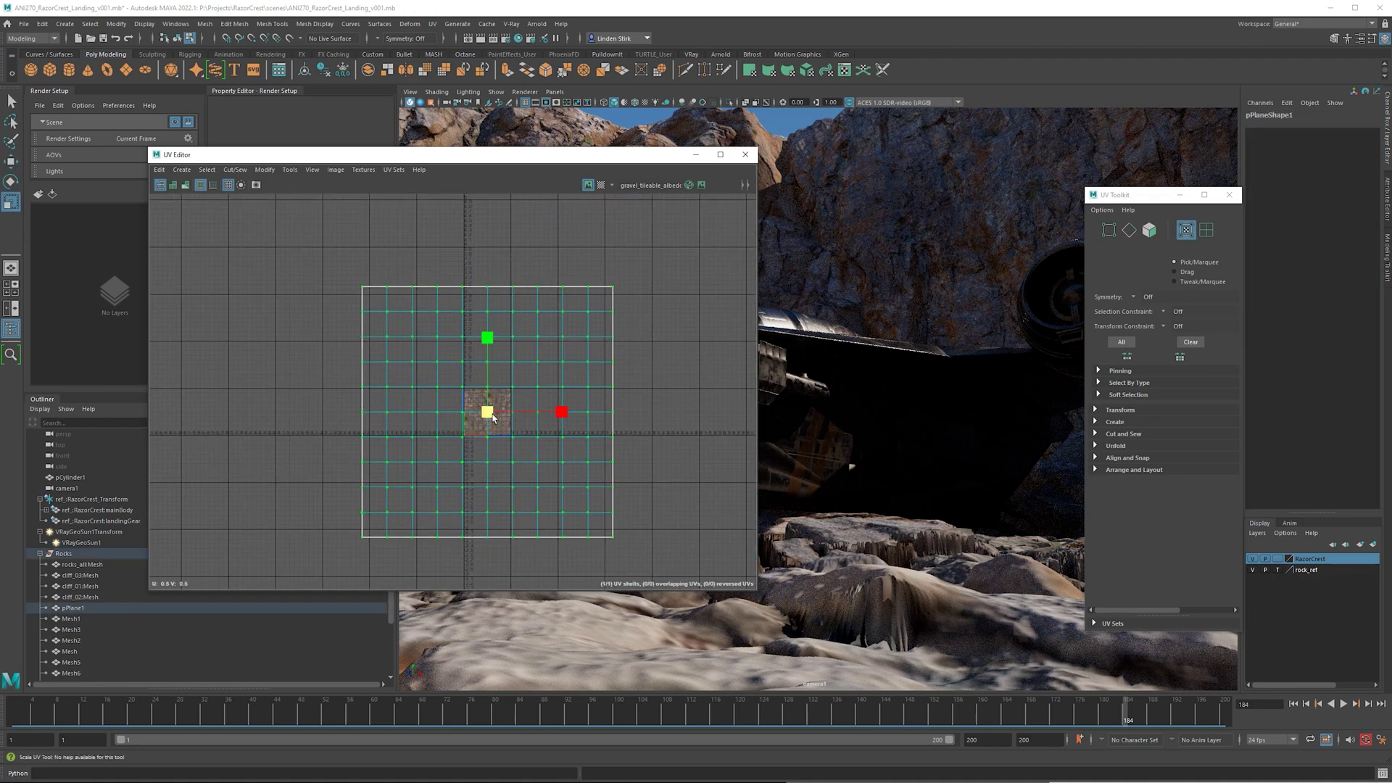
- Scale up the ground plane's UVs uniformly so the gravel texture tiles more densely, and close the UV windows
scroll(552, 403, up, 3)
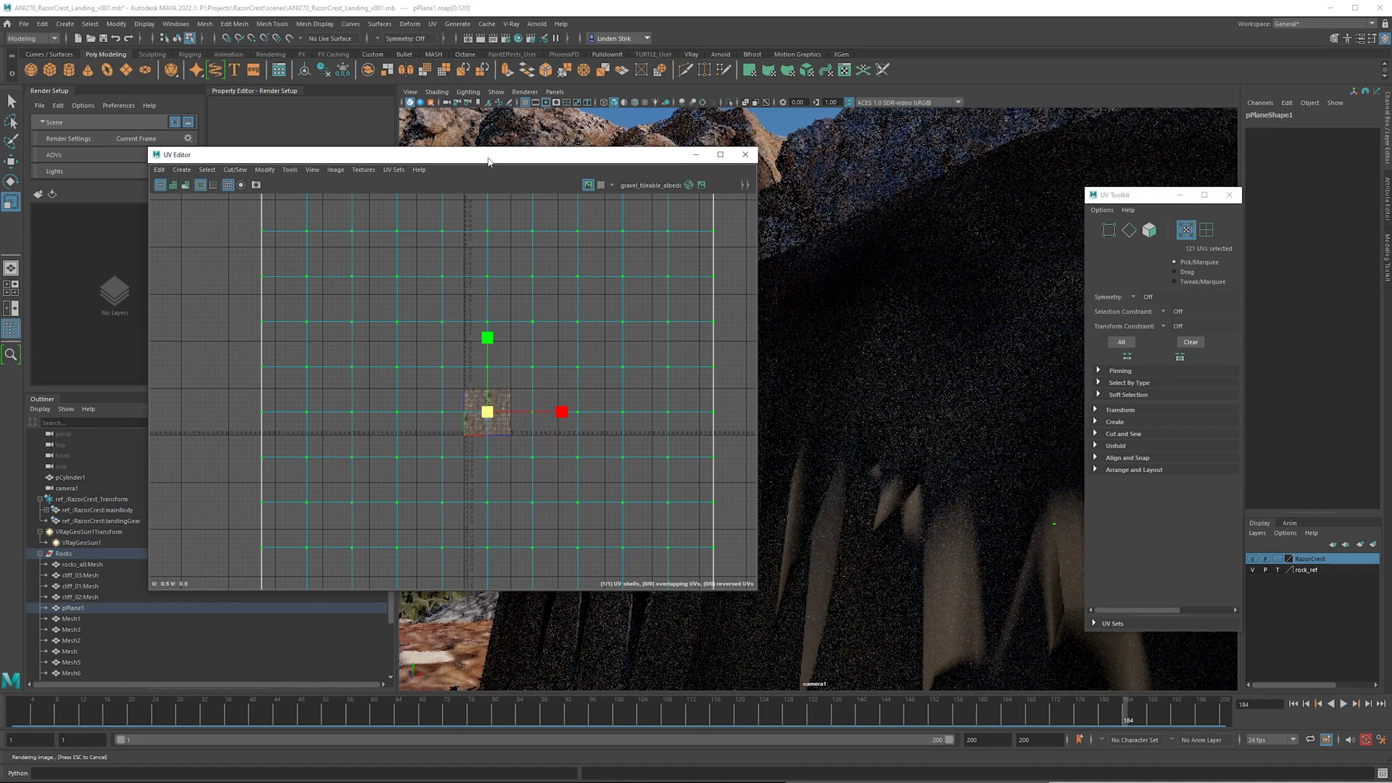
drag(497, 157, 186, 118)
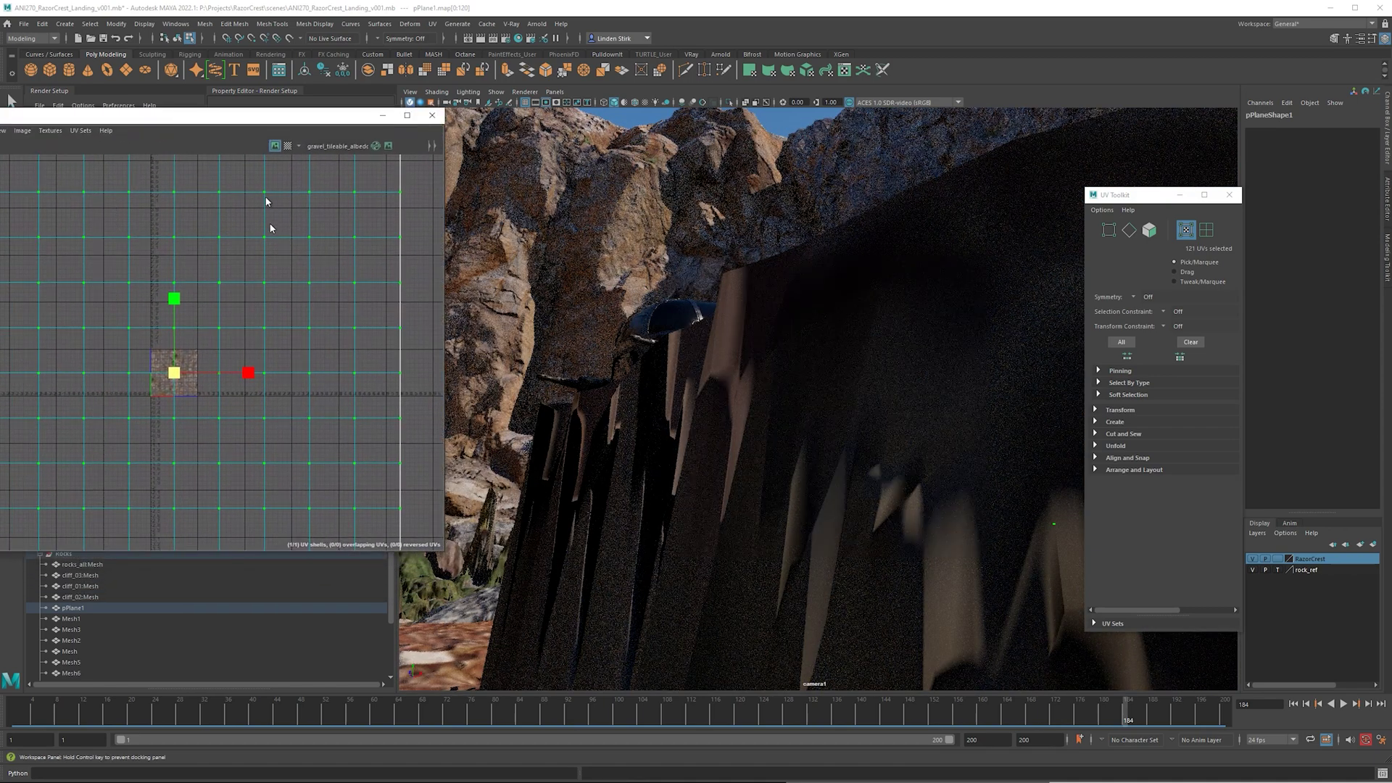
mouse_move(174, 372)
mouse_down()
mouse_move(30, 437)
mouse_move(165, 392)
mouse_up()
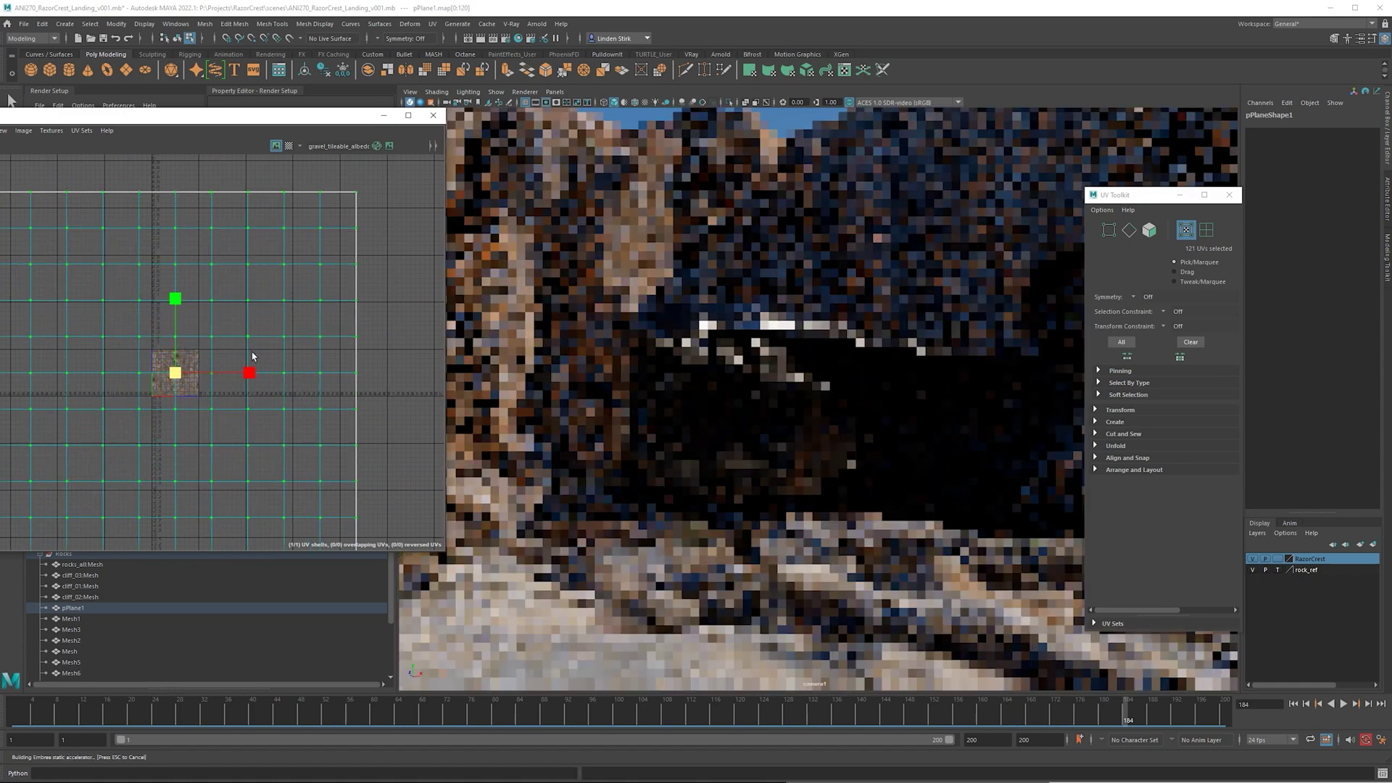
drag(310, 125, 507, 141)
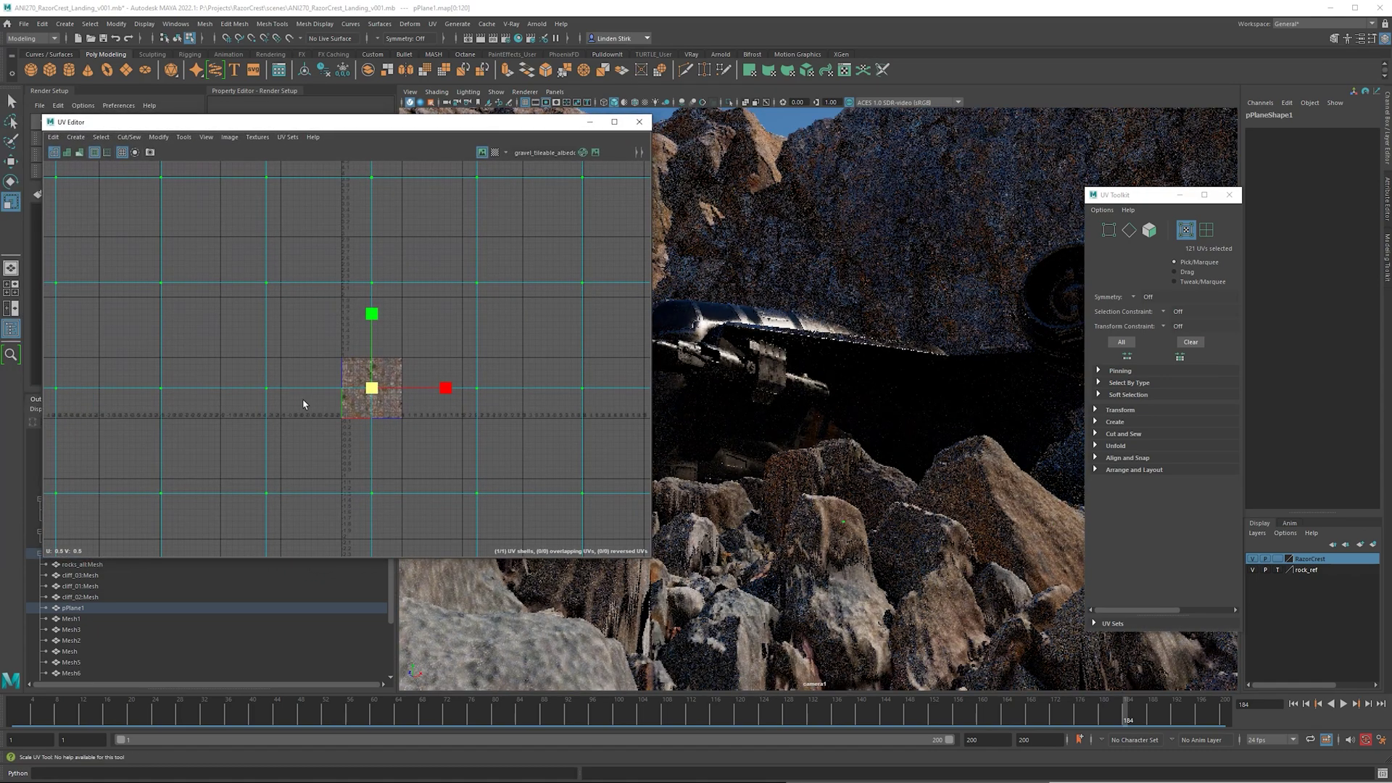
click(639, 122)
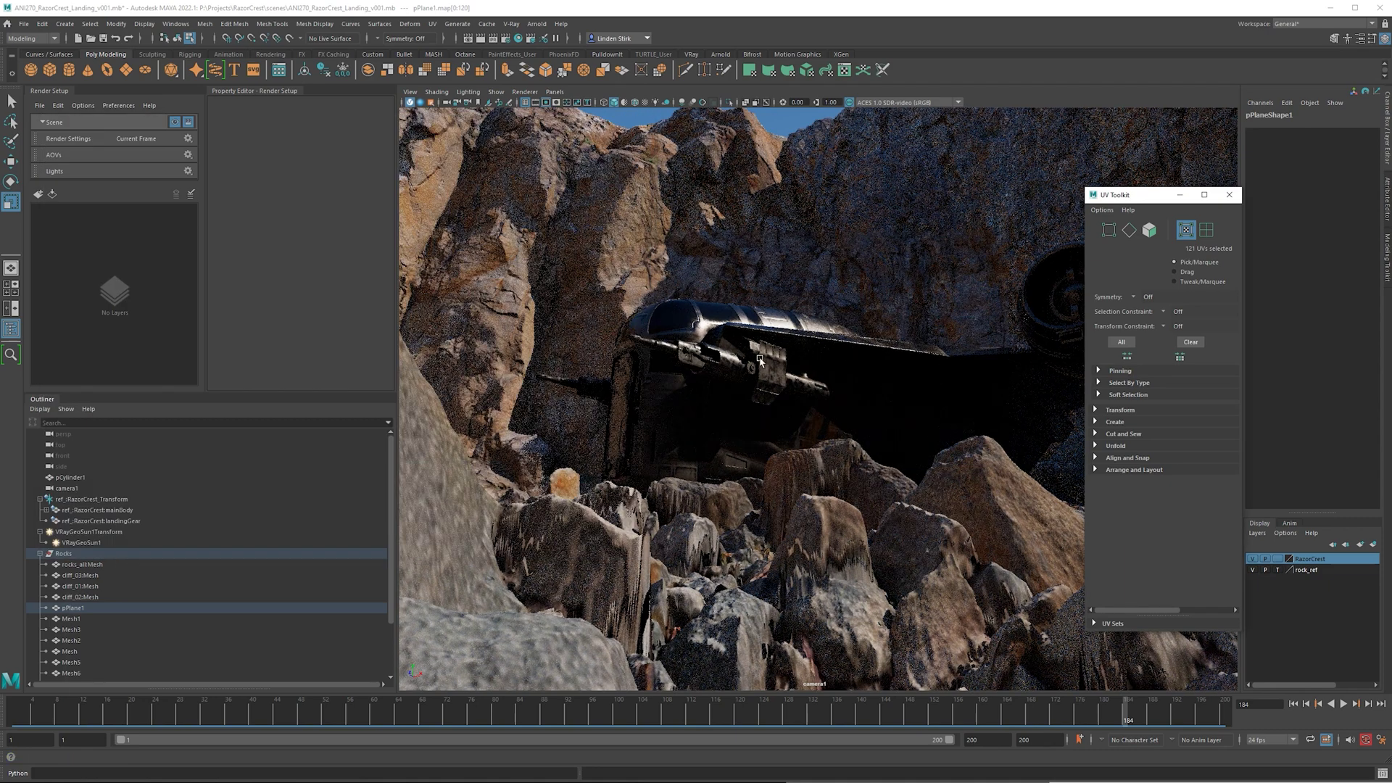
click(1235, 197)
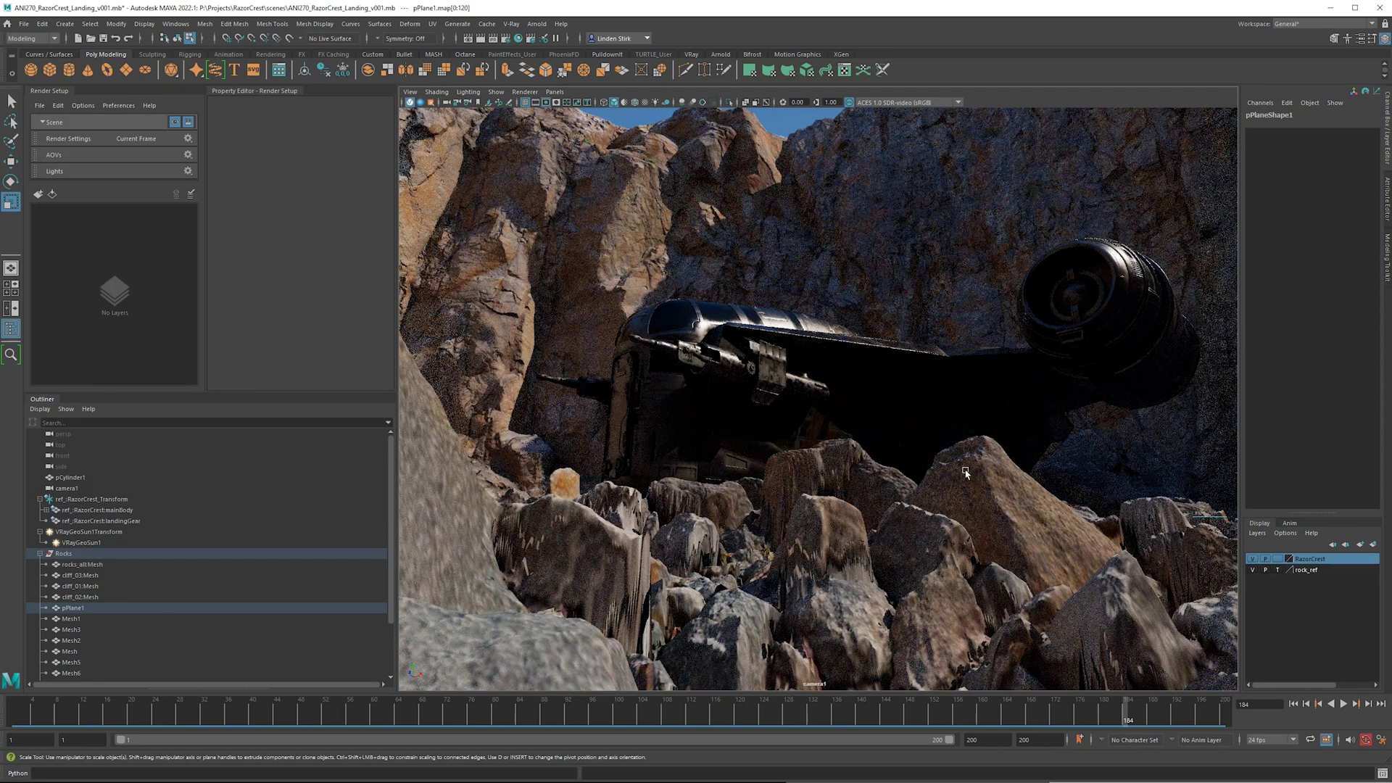
- Select pPlane1 in the Rocks group and rename it Ground
click(895, 556)
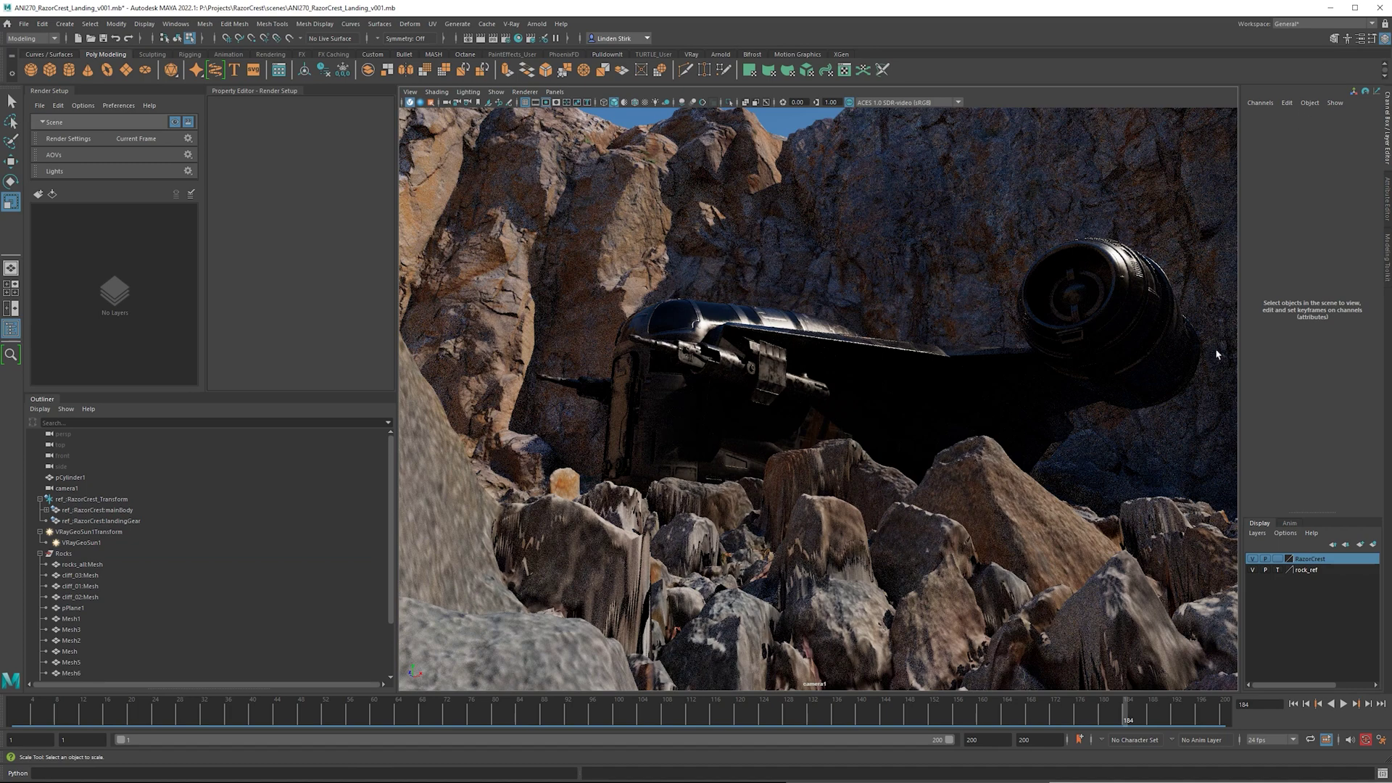
scroll(75, 598, down, 2)
click(492, 572)
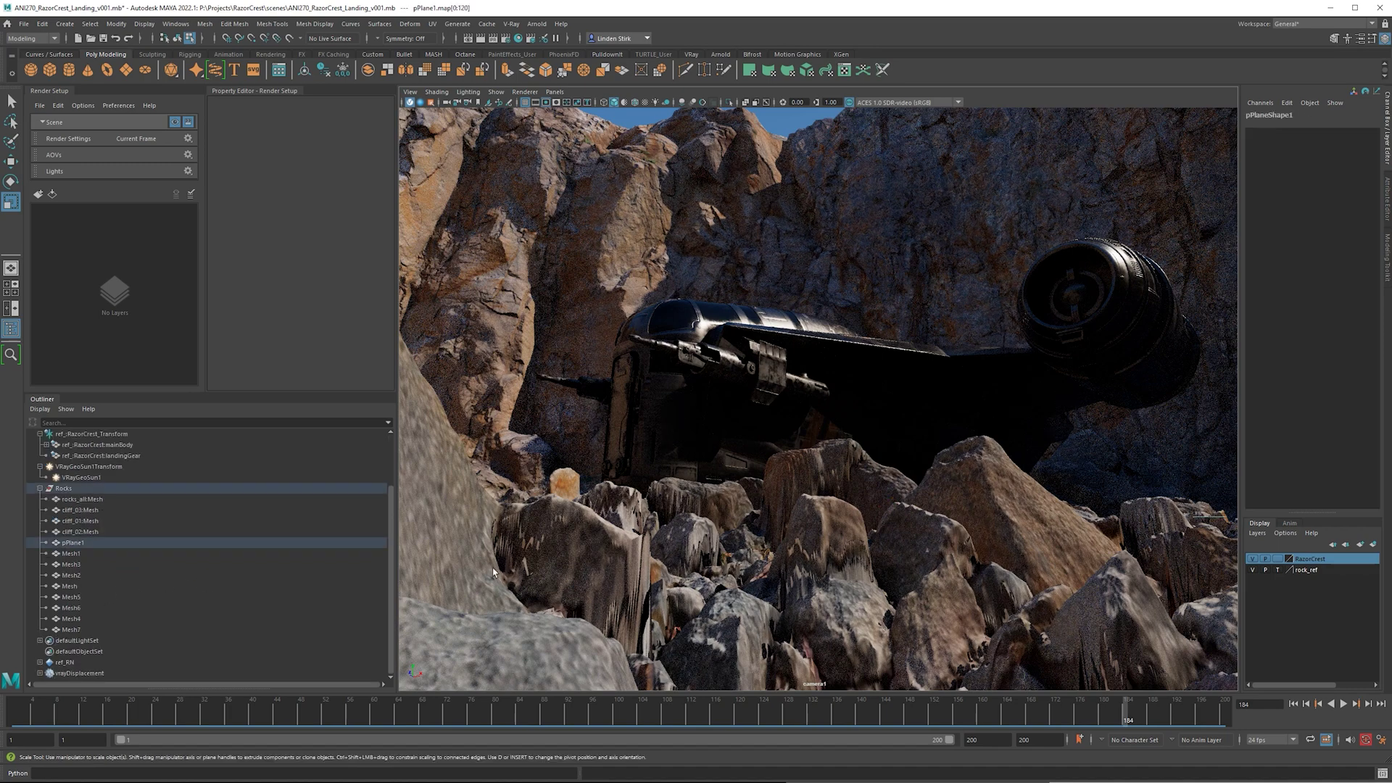
click(89, 545)
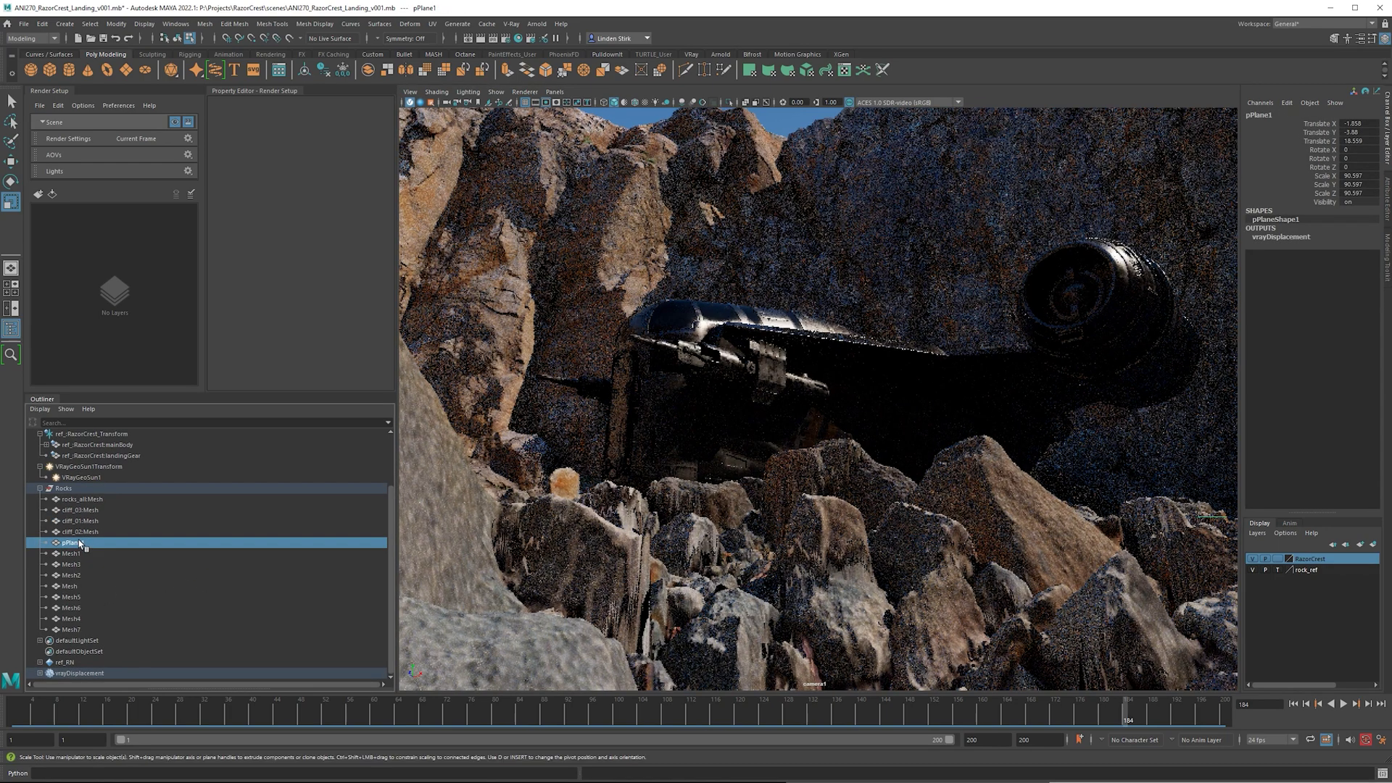
double_click(78, 543)
text(Ground)
key(Return)
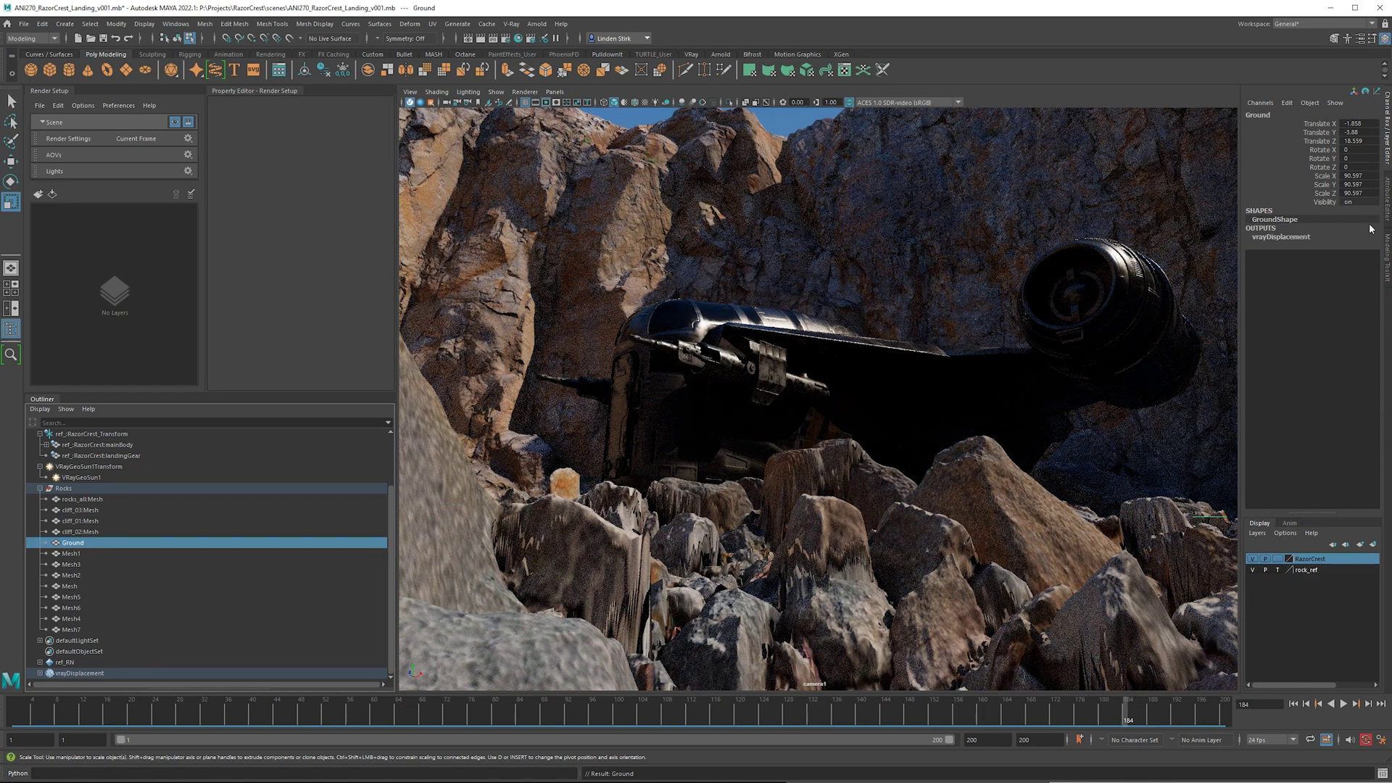
- Set the Displacement Amount of the Ground's vrayDisplacement node to 0.250 and deselect the ground
key(ctrl+a)
click(1248, 112)
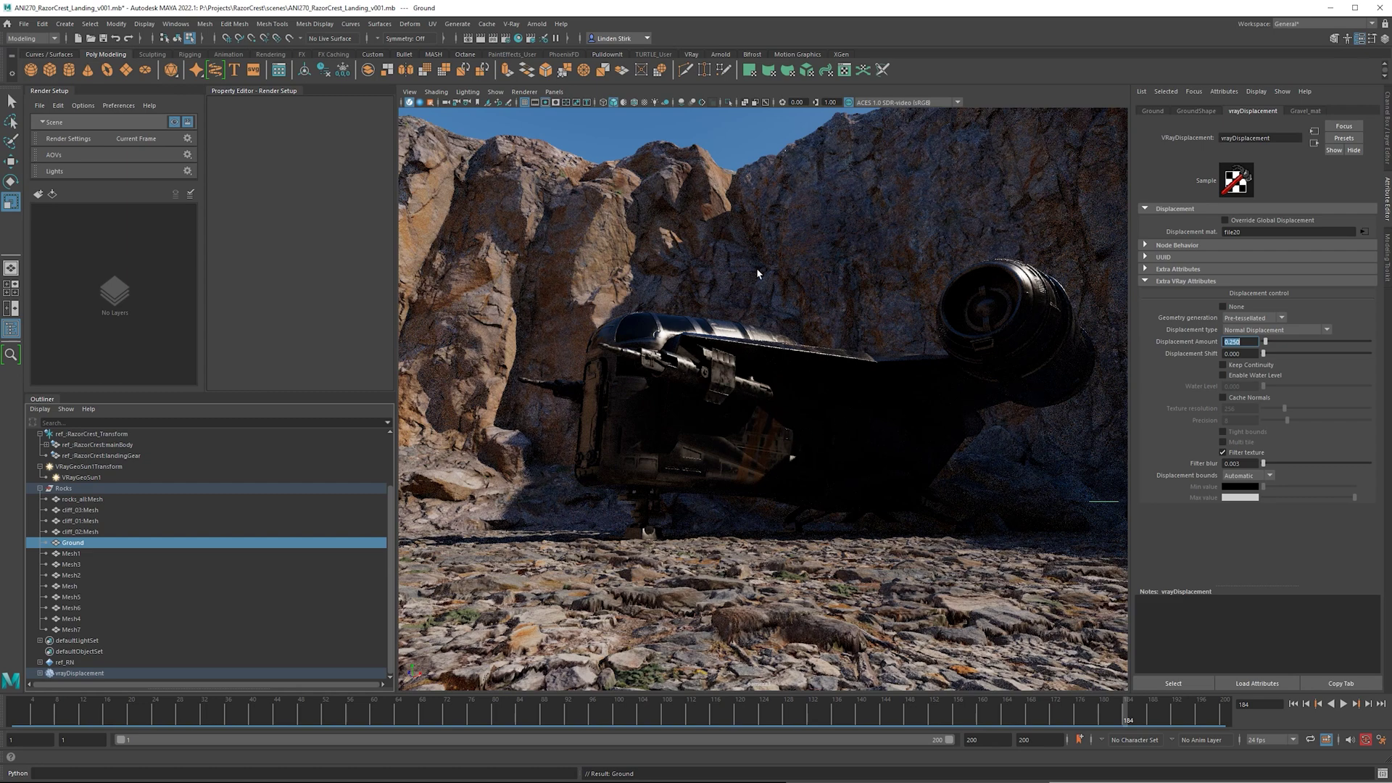
click(745, 187)
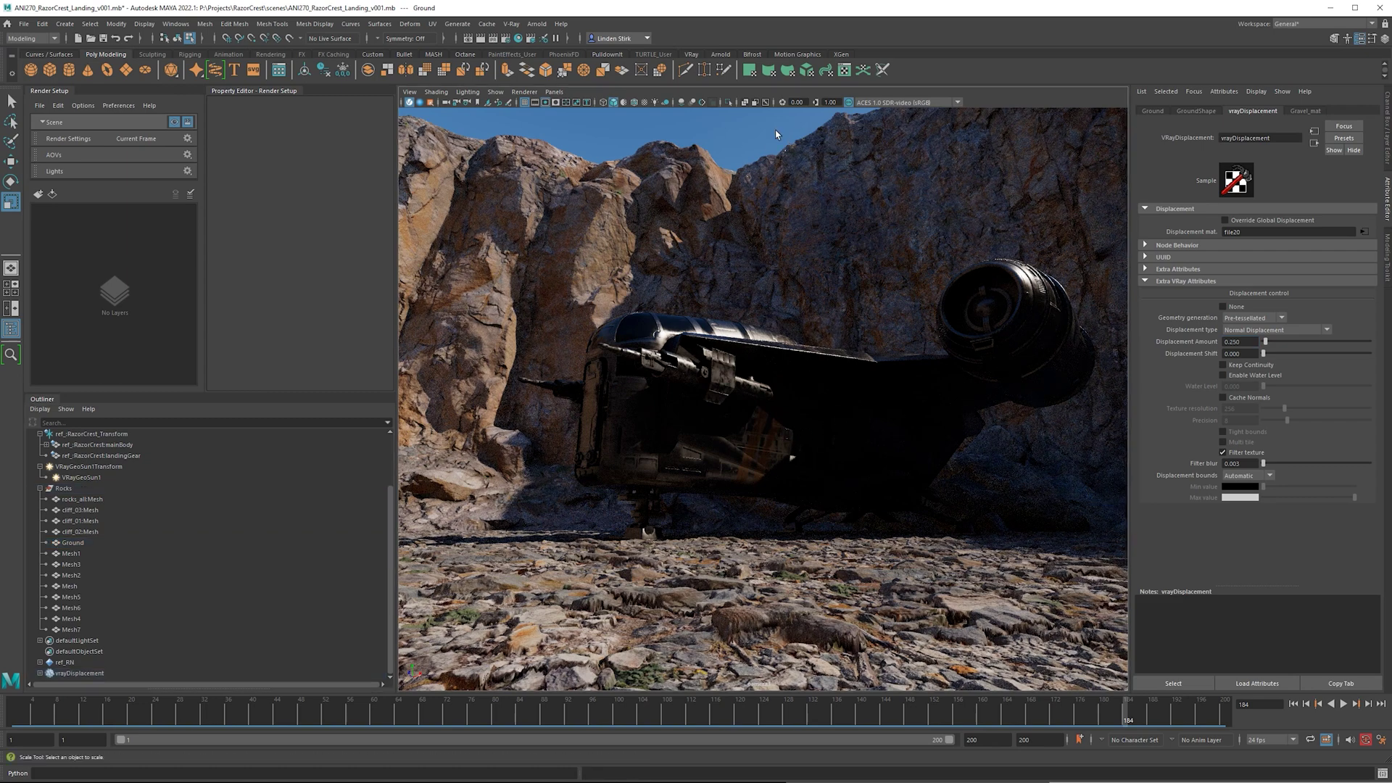
- Stop the viewport render and switch to the perspective view, looking at the whole rock environment from above
key(space)
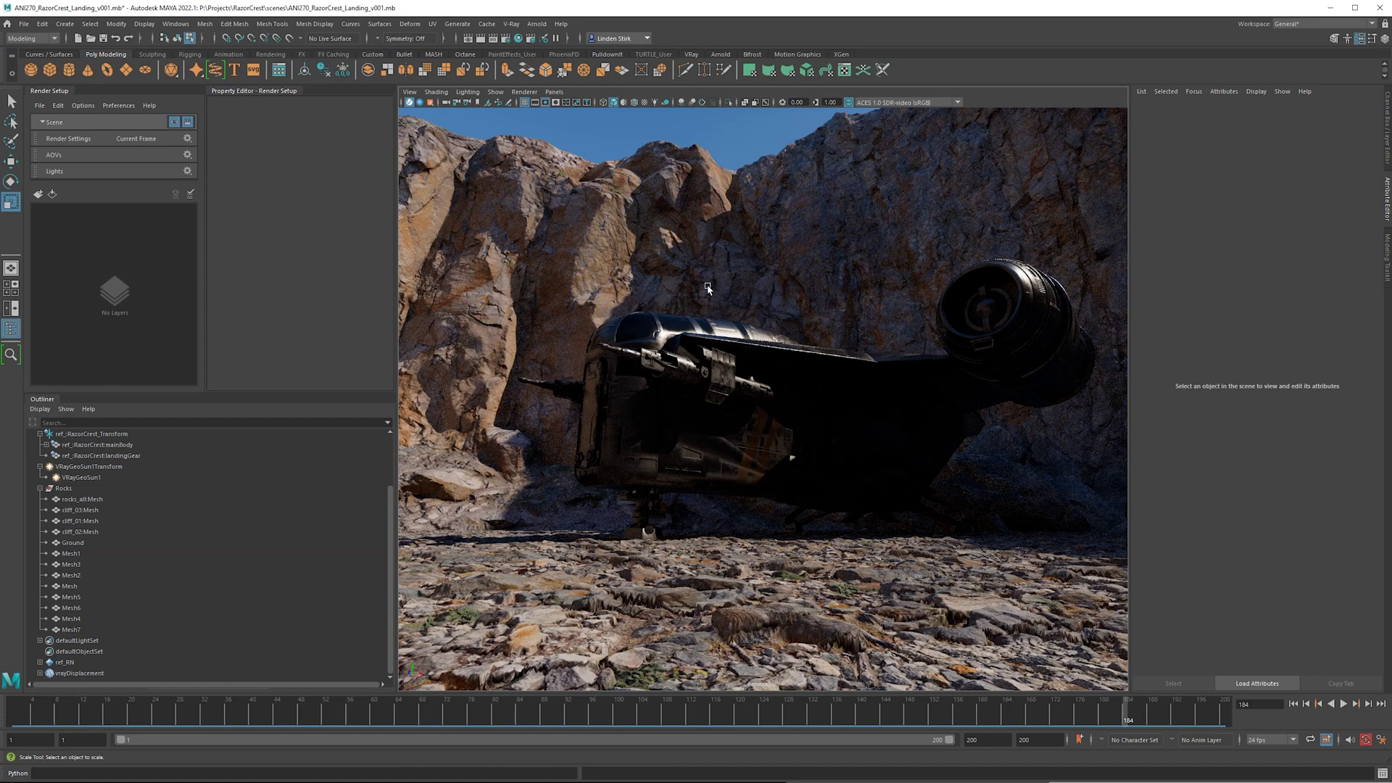
click(441, 114)
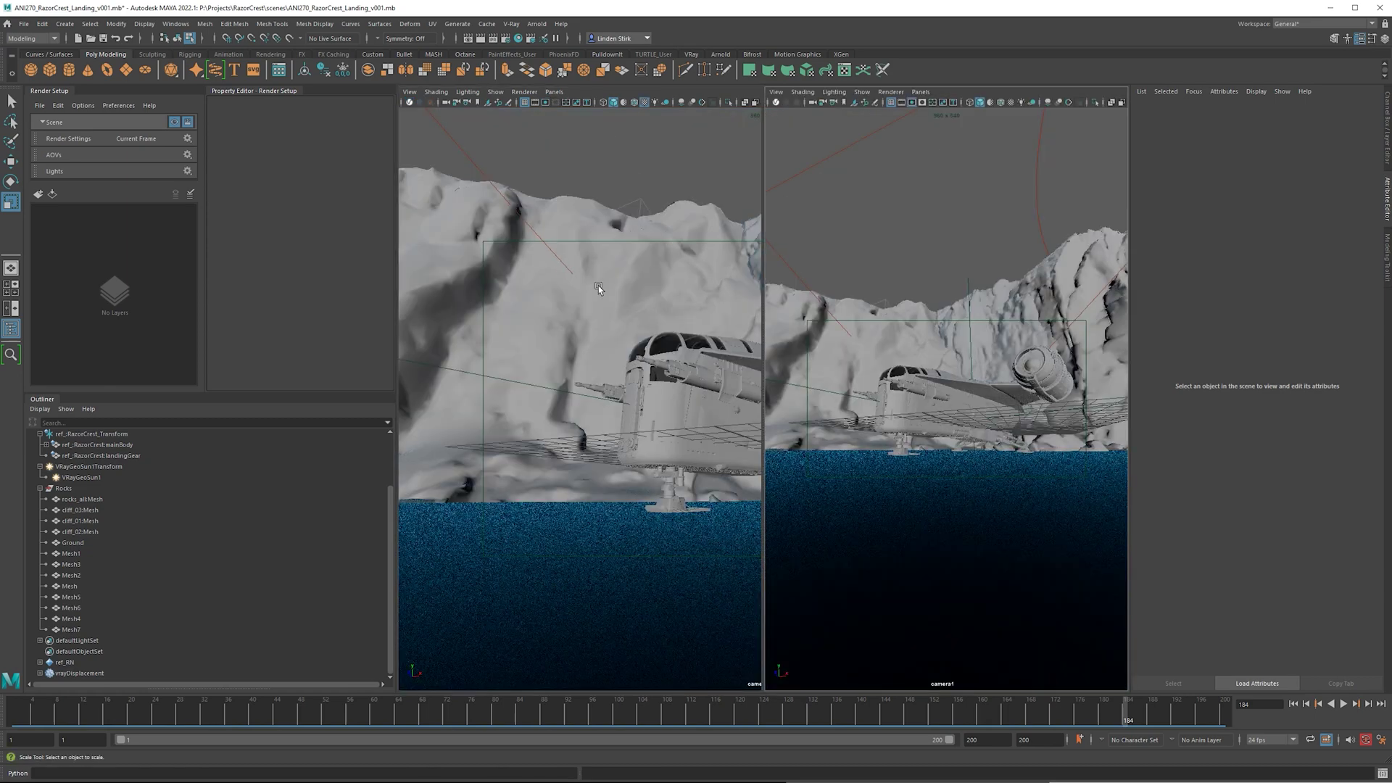
key(space)
drag(598, 285, 604, 229)
key(space)
alt+drag(670, 306, 805, 451)
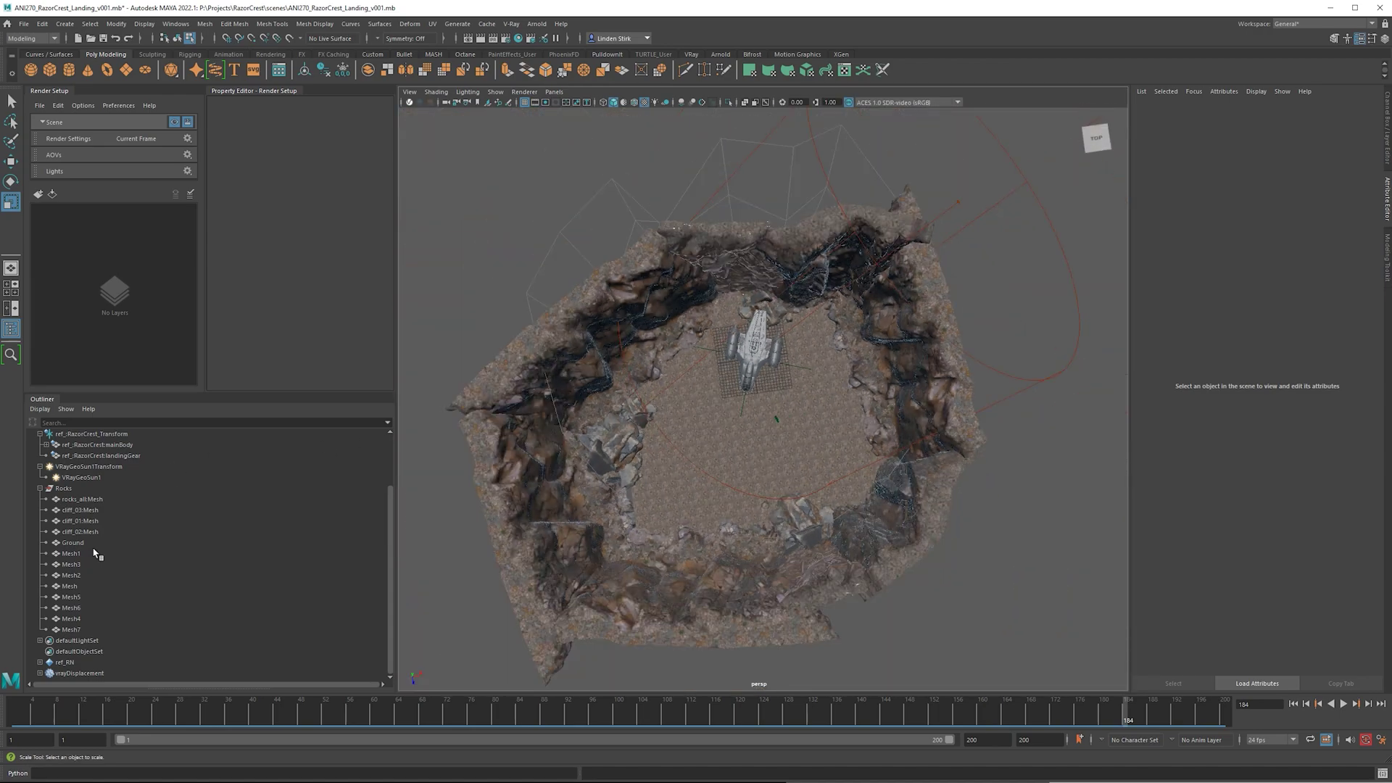
- Move the whole Rocks group along Z to about -22.6 so the RazorCrest sits nearer the middle of the gravel
click(64, 487)
scroll(757, 372, up, 3)
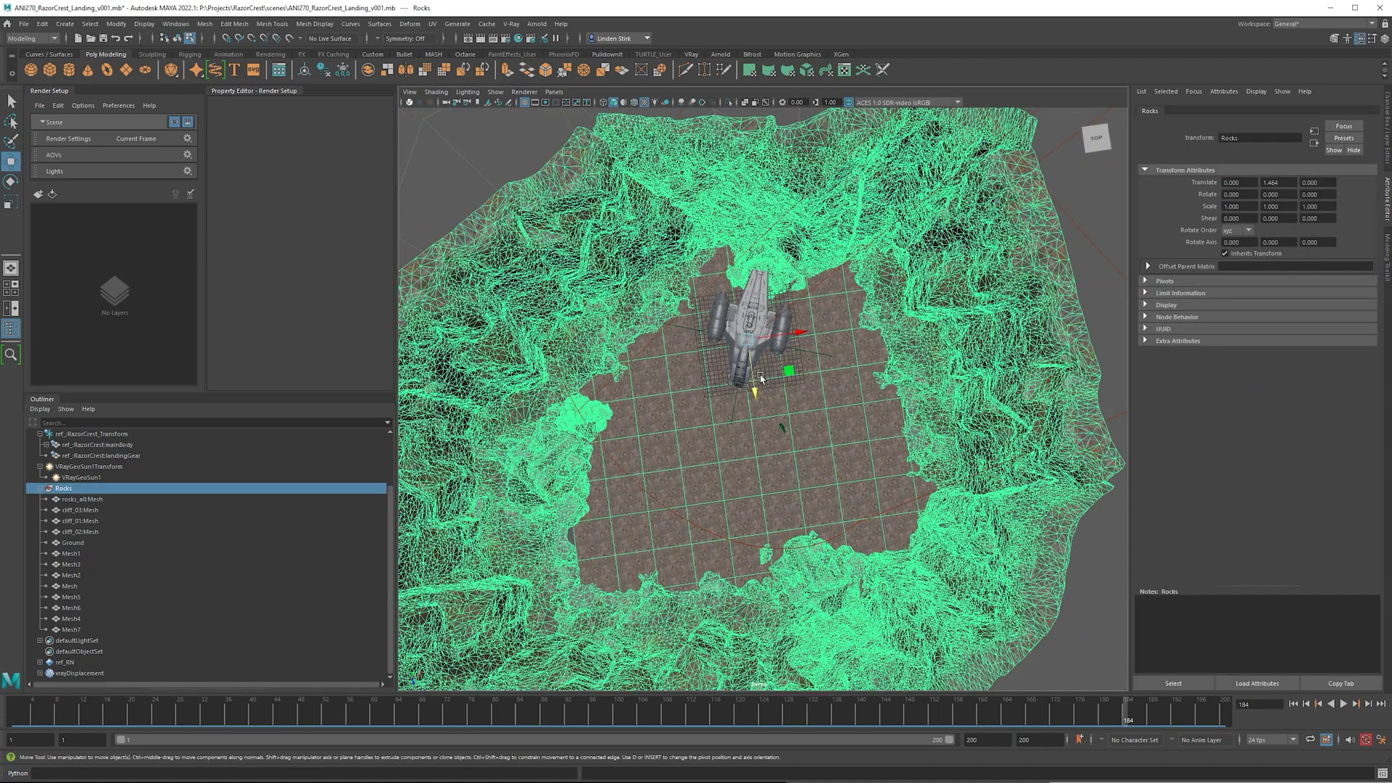
drag(756, 372, 754, 271)
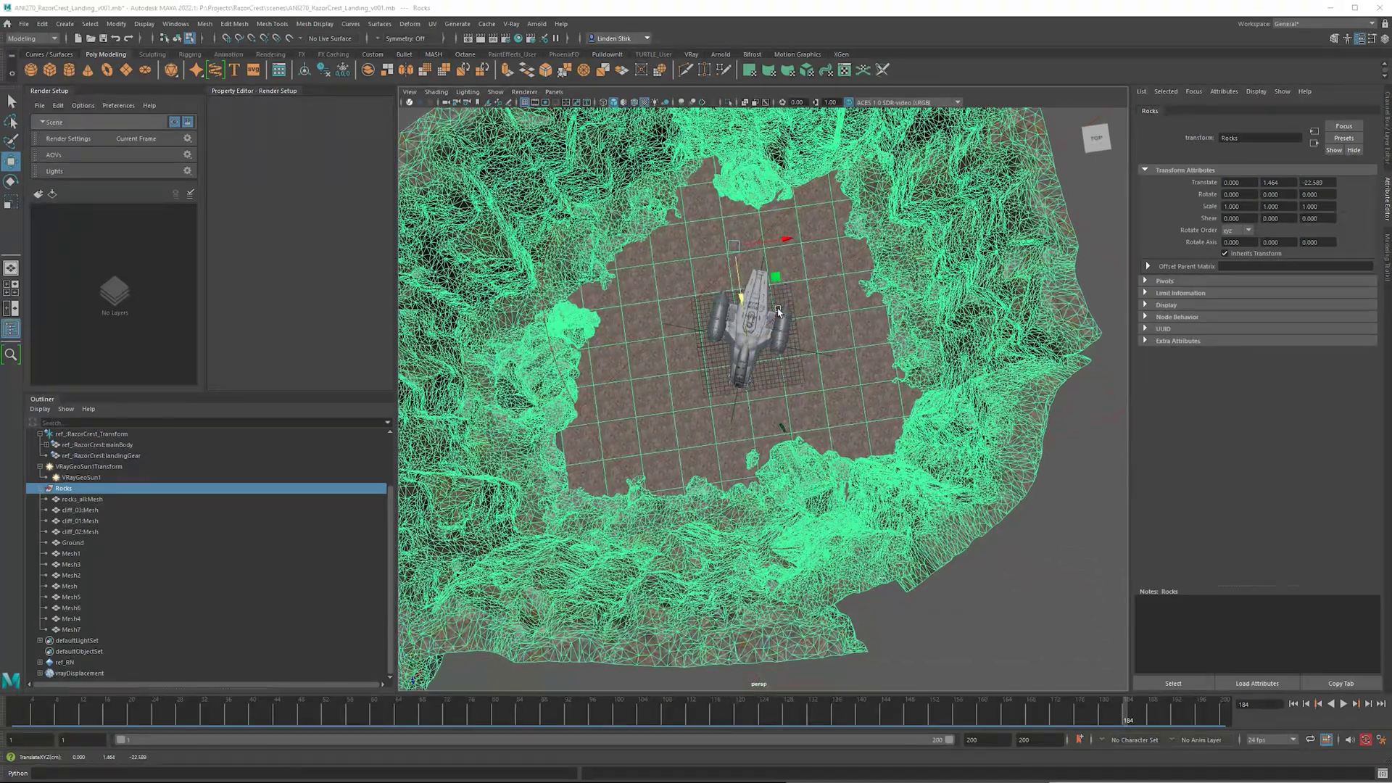
key(space)
- Try further position and scale adjustments of the Rocks group around the ship, and undo them
drag(1037, 429, 829, 401)
key(ctrl+z)
drag(607, 321, 656, 274)
key(r)
key(ctrl+z)
- Return to the camera1 view, clear the selection and start the V-Ray viewport render
scroll(656, 319, up, 8)
key(space)
click(880, 236)
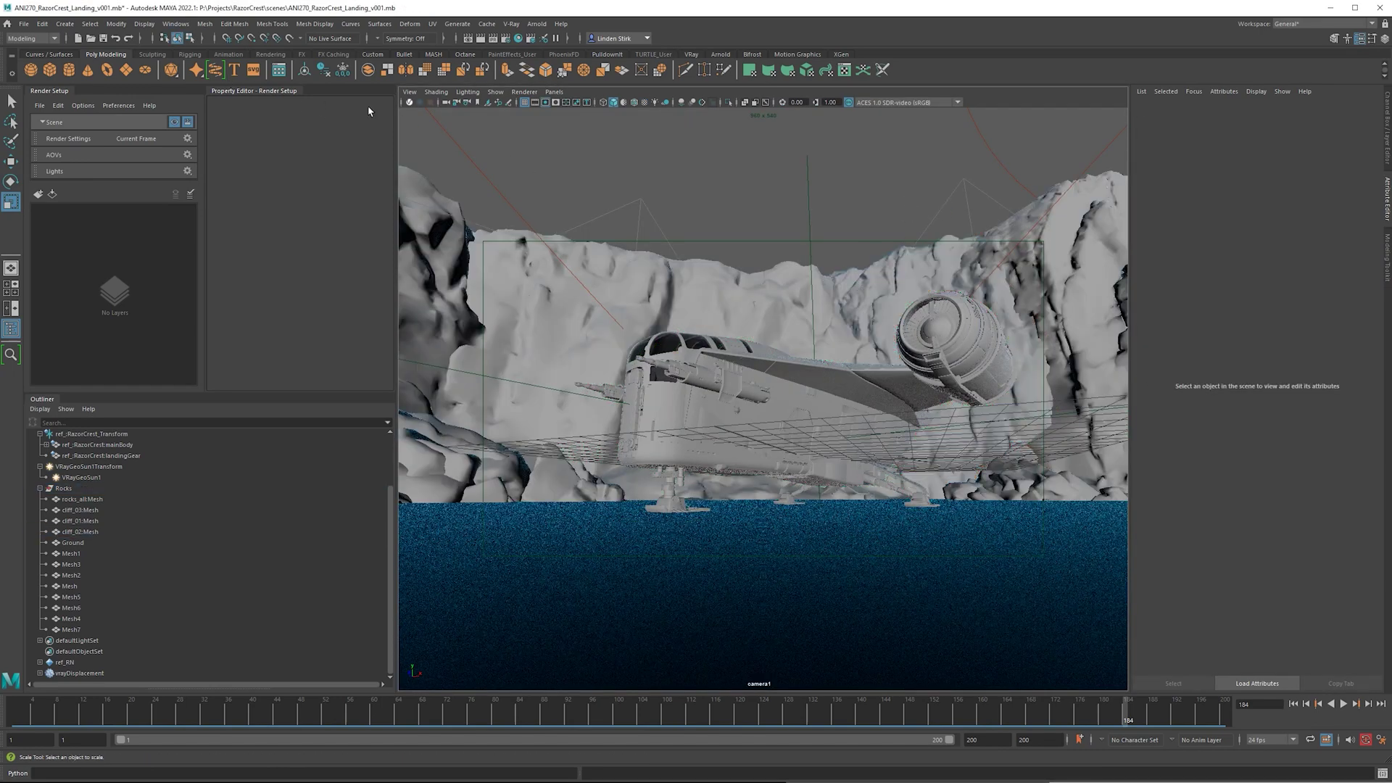
click(410, 103)
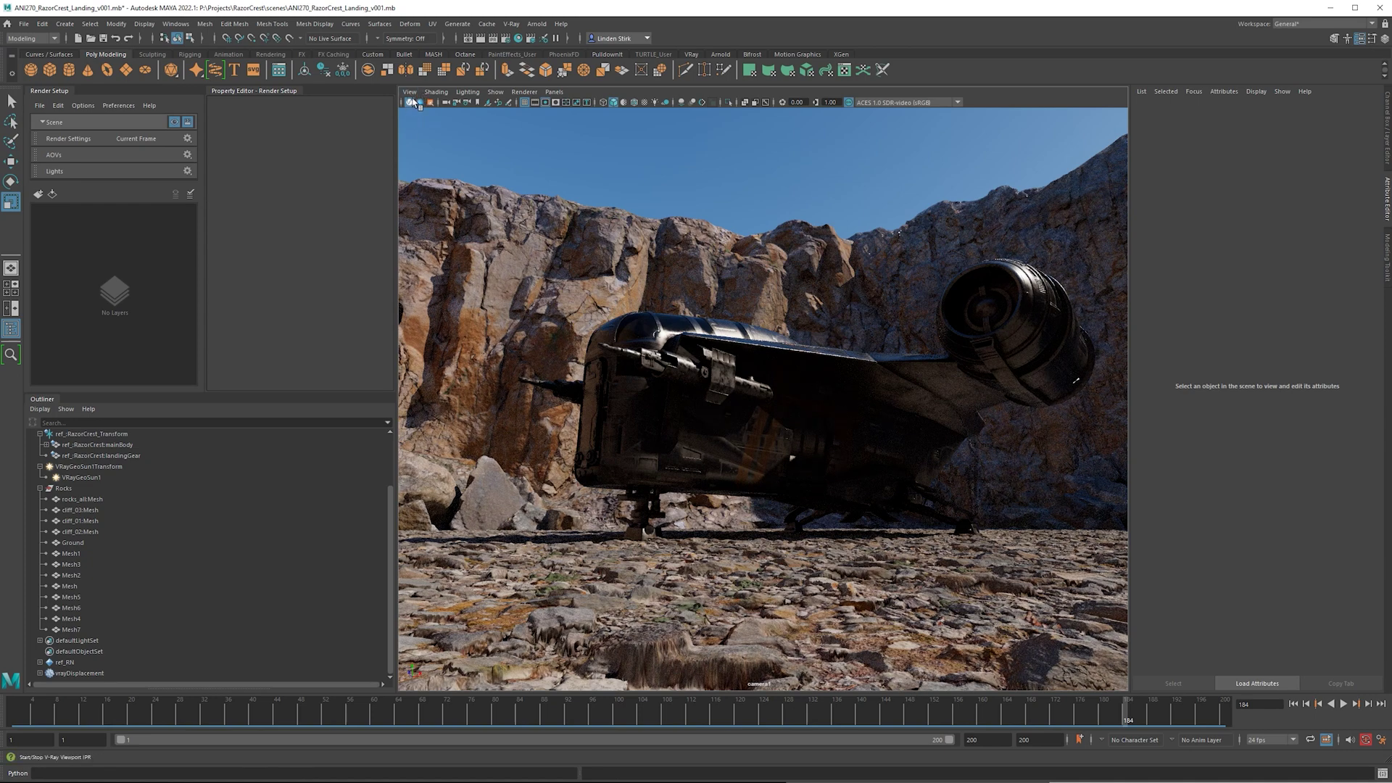
- Raise the Displacement Amount on the Ground's vrayDisplacement node to make the gravel relief stronger
click(801, 613)
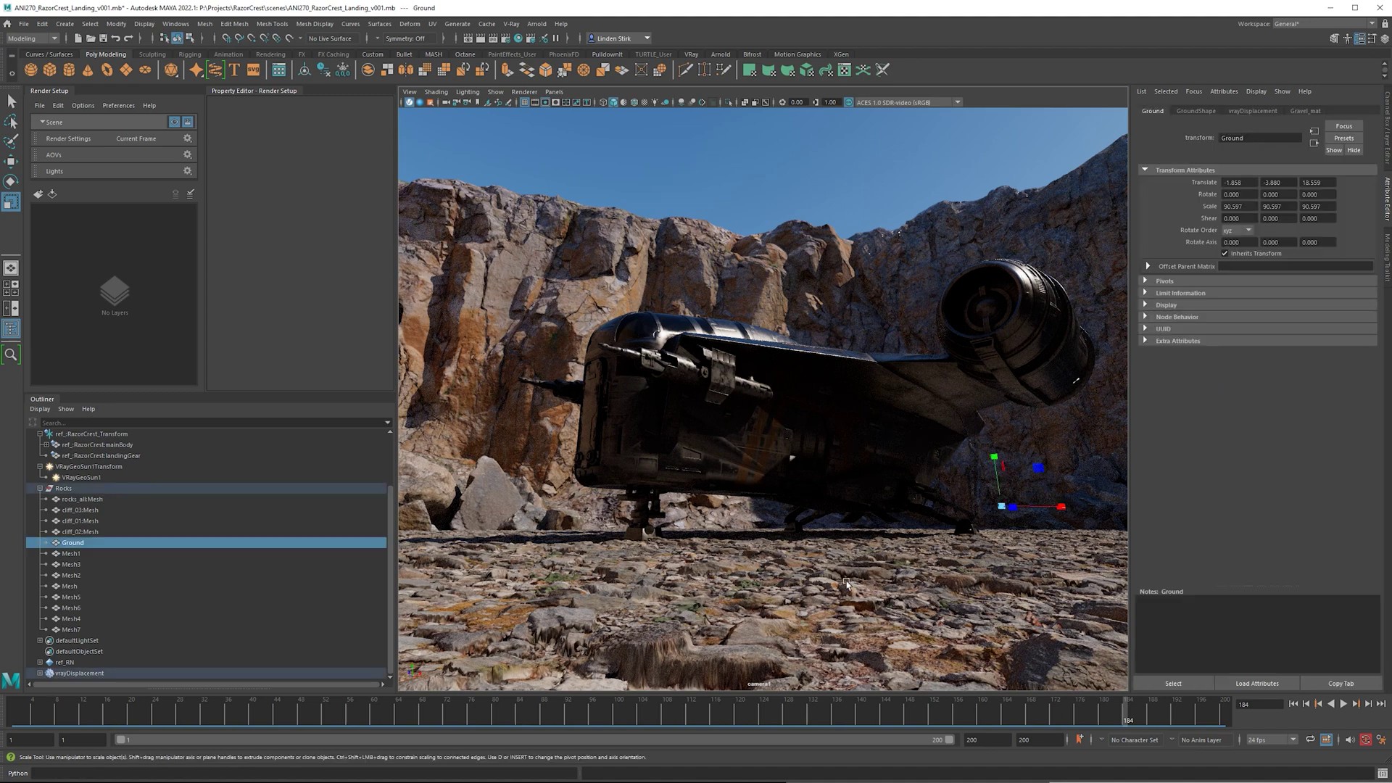
click(1315, 113)
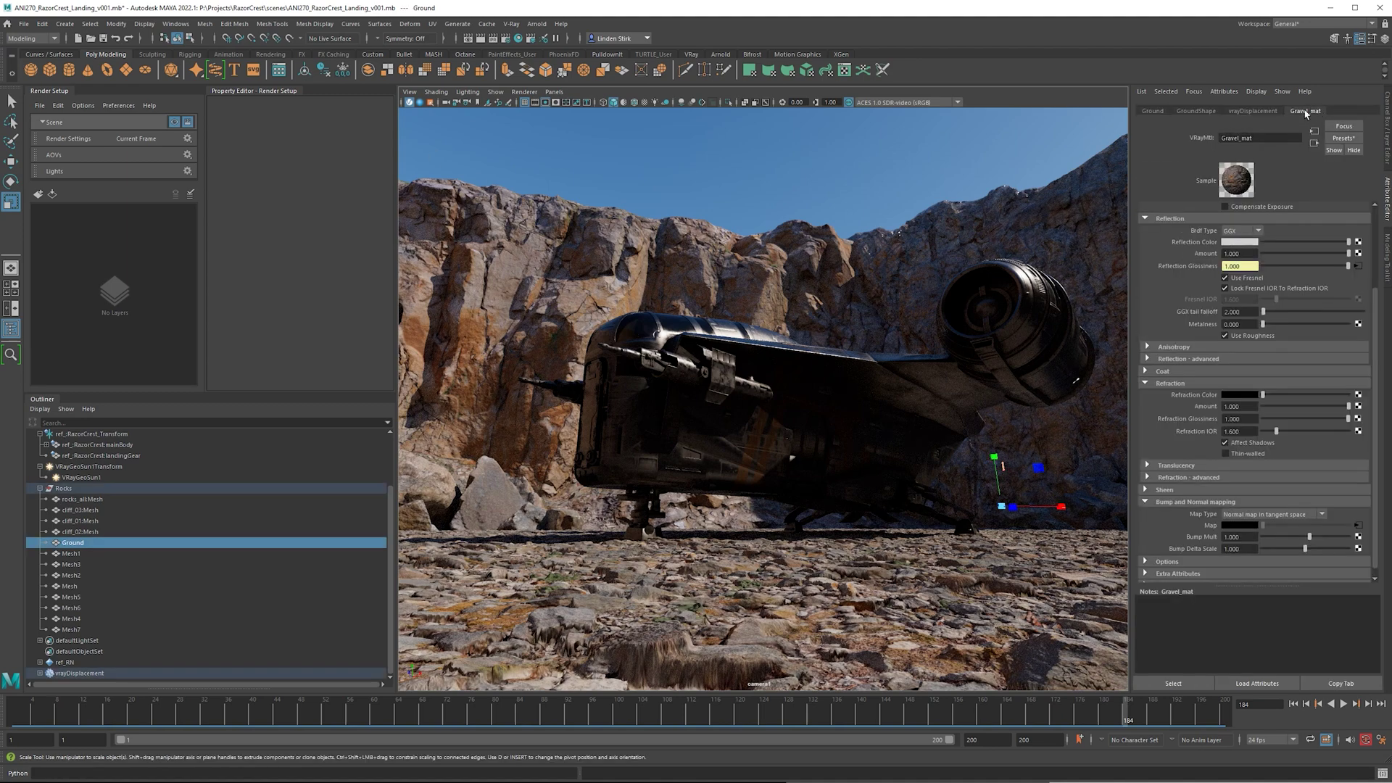
click(1257, 115)
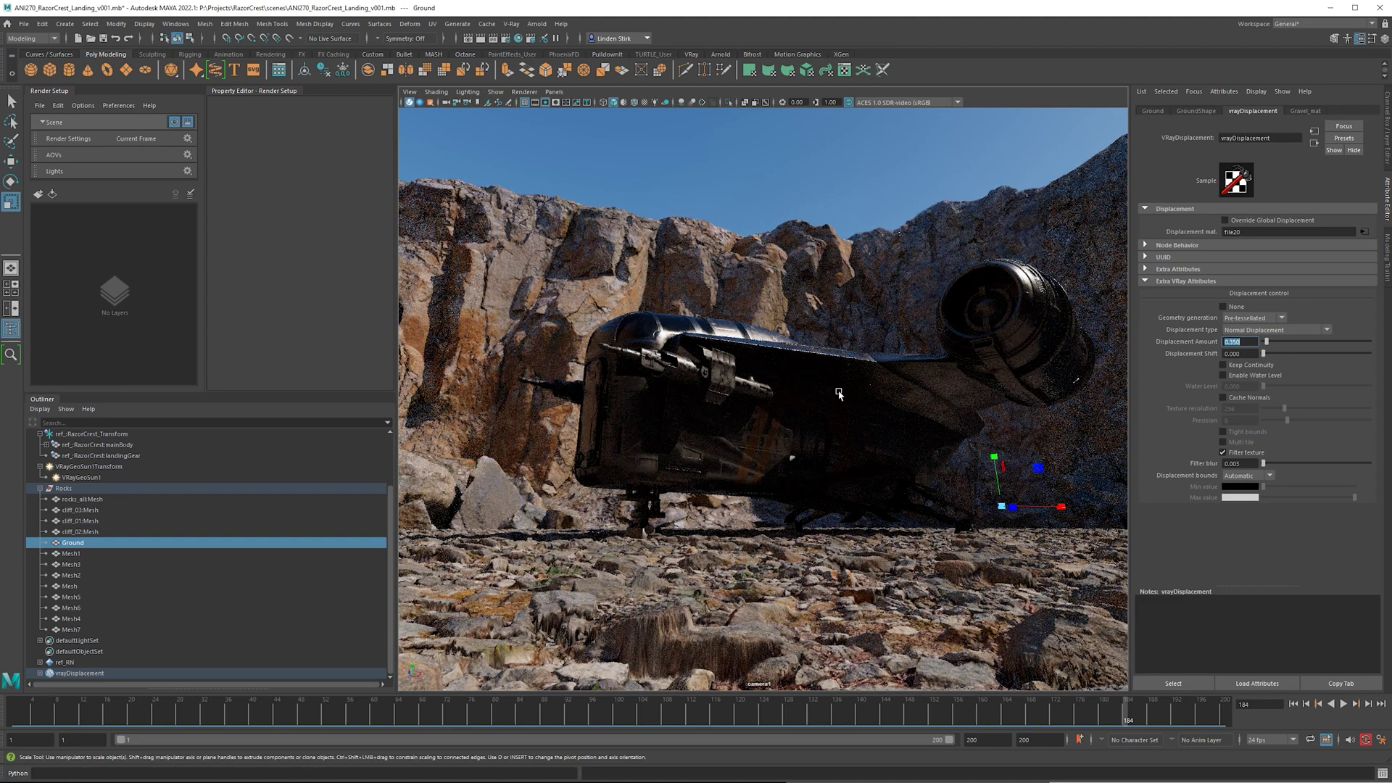
- Select rock Mesh3, stop the viewport render, and duplicate the rock onto the open gravel in front of the RazorCrest
click(475, 483)
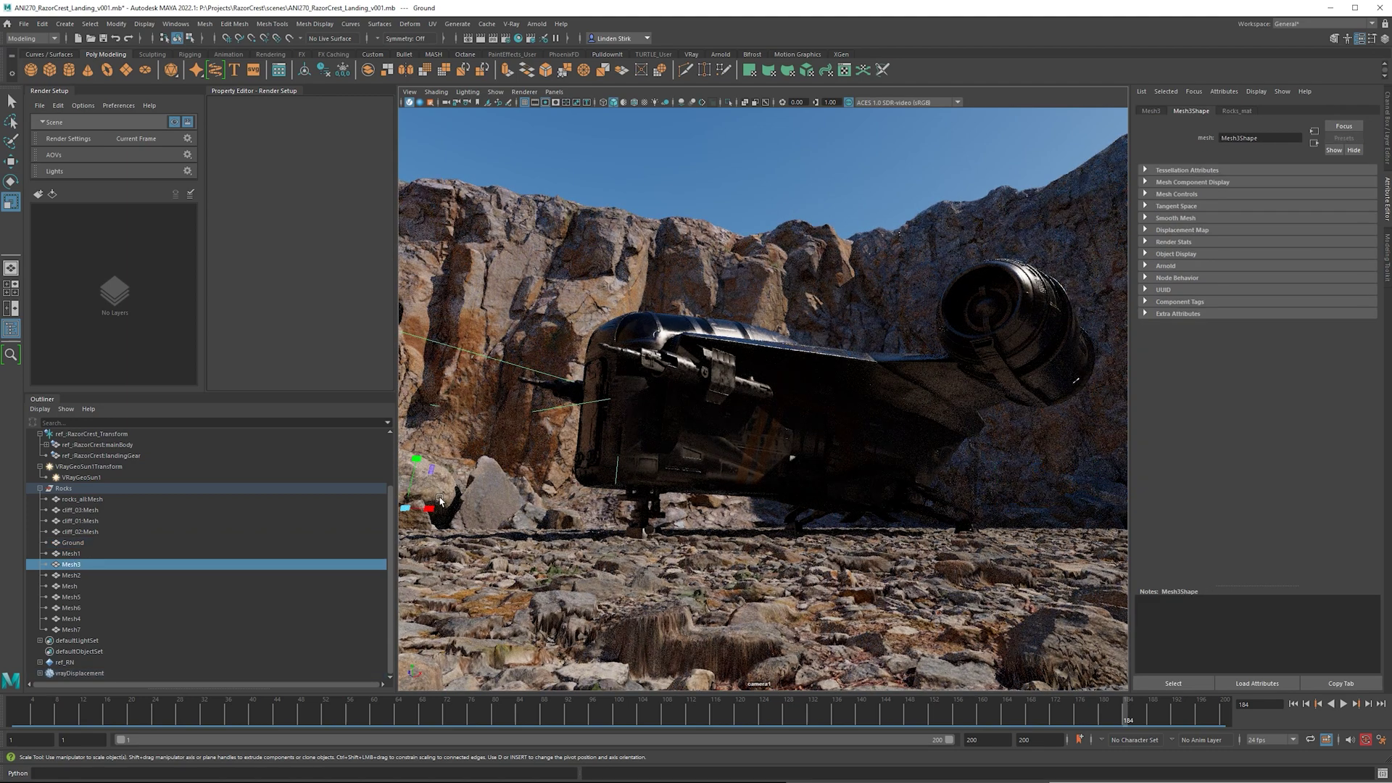
key(w)
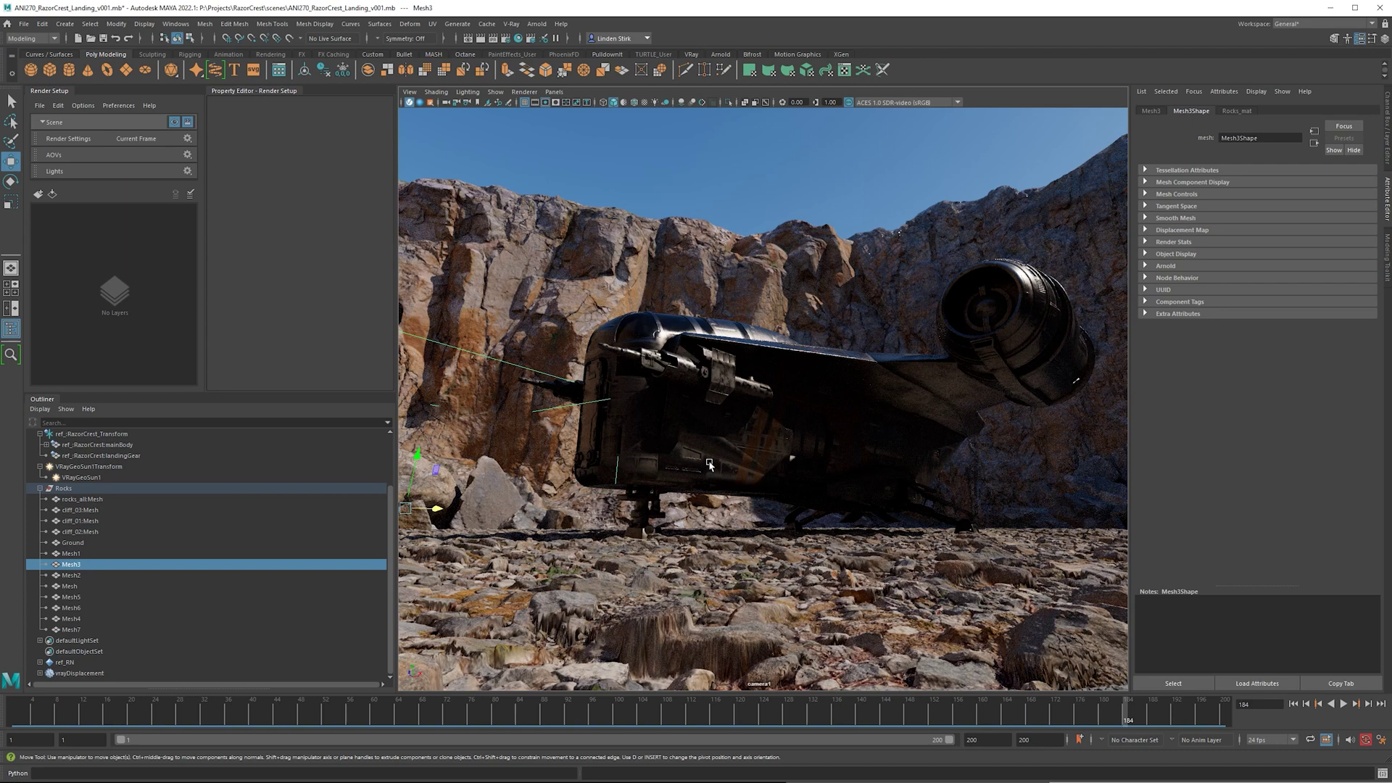
click(409, 102)
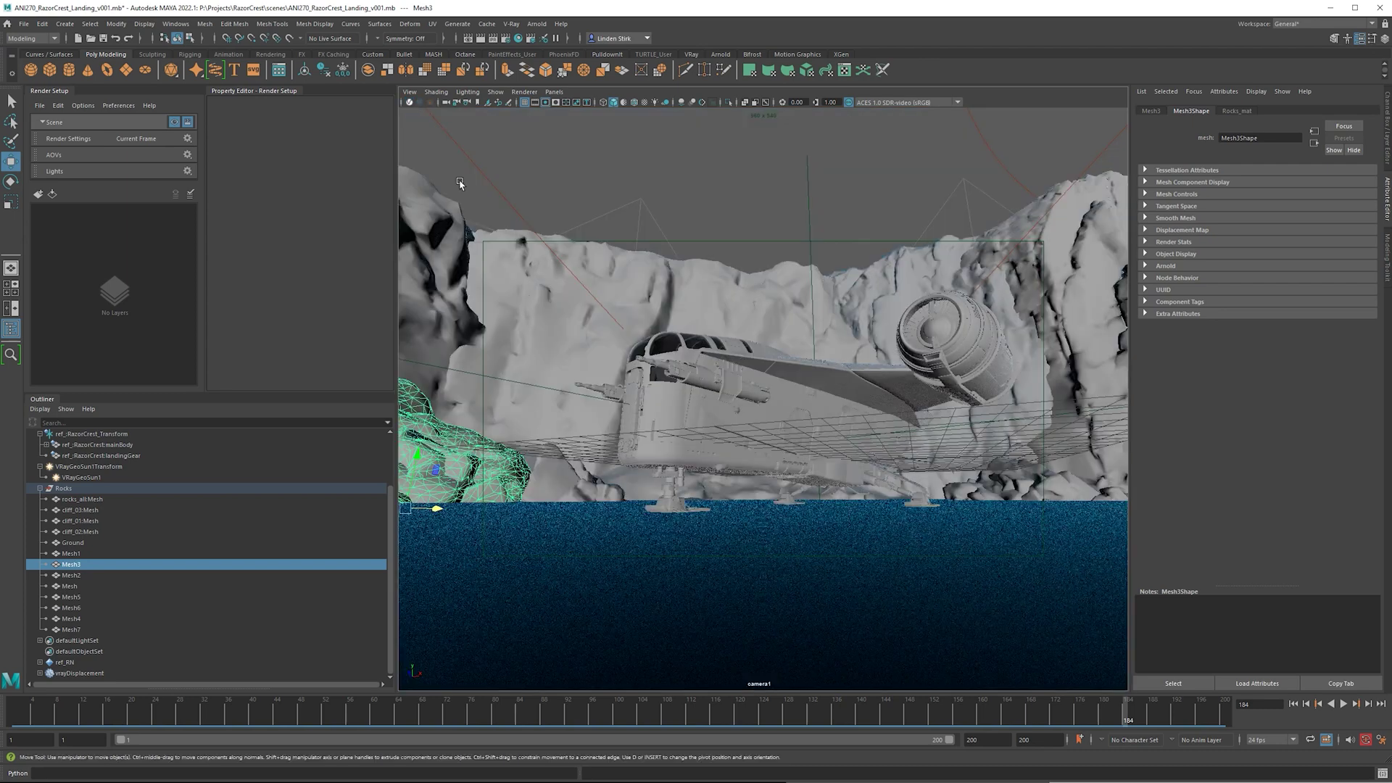
key(space)
alt+right_drag(621, 320, 537, 420)
mouse_move(537, 419)
alt+mouse_down()
mouse_move(507, 406)
mouse_move(652, 395)
mouse_move(663, 435)
mouse_move(670, 406)
mouse_move(688, 486)
mouse_move(661, 508)
alt+mouse_up()
middle_drag(661, 506, 700, 506)
key(e)
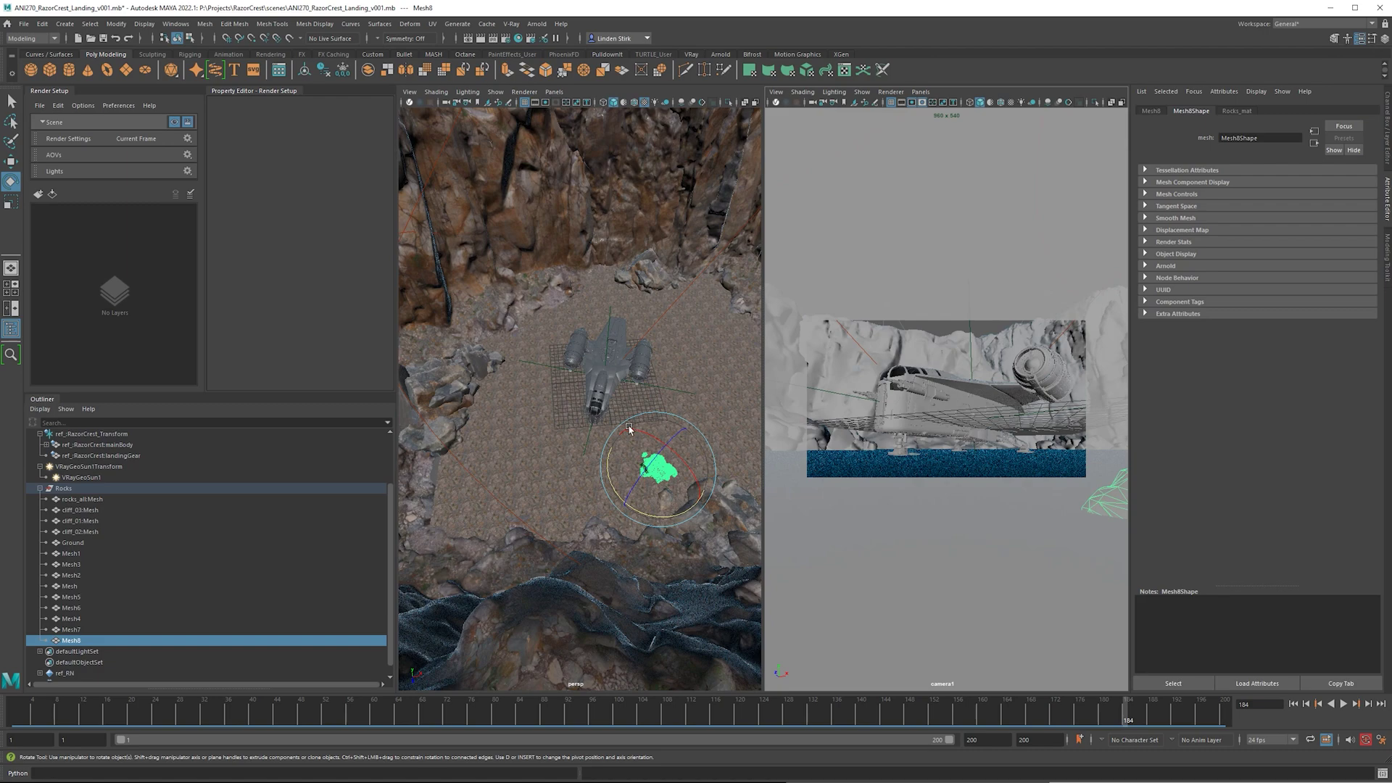
- Adjust the duplicated rock's position so it rests on the gravel ahead of the RazorCrest
scroll(629, 428, up, 5)
key(w)
alt+drag(638, 428, 692, 397)
drag(706, 419, 683, 419)
alt+drag(645, 407, 661, 430)
drag(667, 435, 661, 429)
drag(638, 369, 579, 494)
- Duplicate the placed rock again and offset the second copy beside the first in front of the ship
key(ctrl+d)
key(e)
key(w)
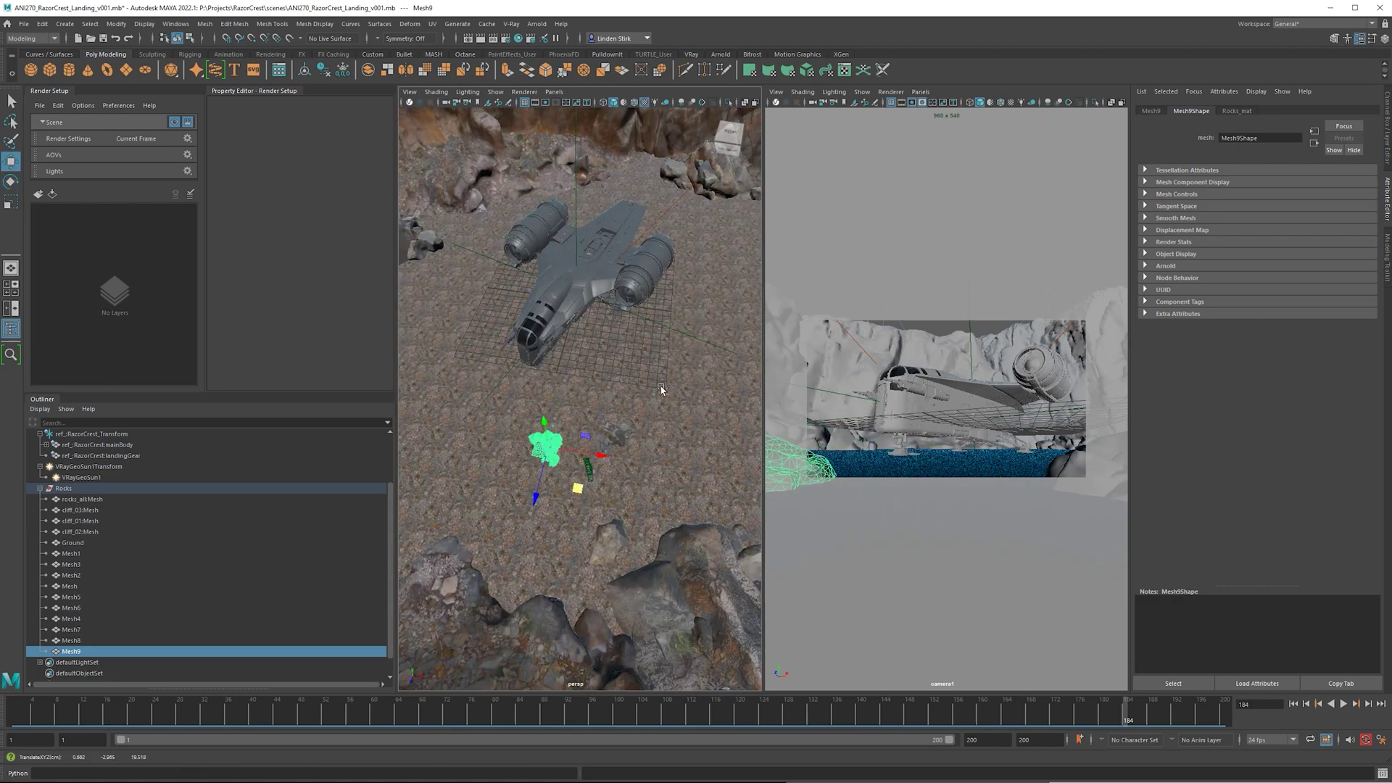
- Switch the Ground mesh to vertex editing and adjust the height of vertices near the new rocks
alt+drag(661, 390, 612, 416)
click(594, 426)
right_drag(611, 416, 566, 416)
drag(634, 394, 540, 439)
alt+drag(652, 429, 690, 415)
click(734, 410)
drag(582, 366, 604, 462)
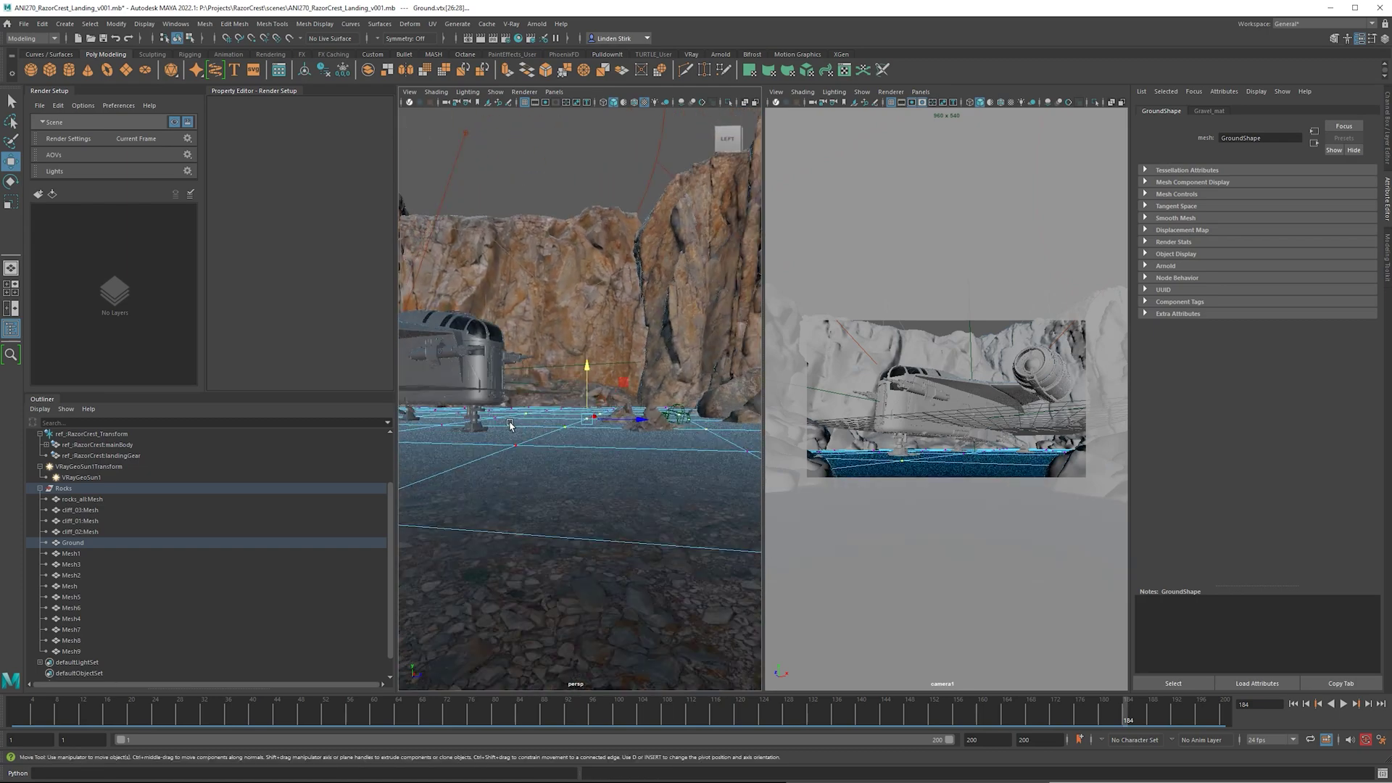
- Try lowering a Ground vertex beside the new rocks, and undo the move and the accidental camera selection
alt+drag(509, 425, 642, 480)
key(F8)
click(641, 439)
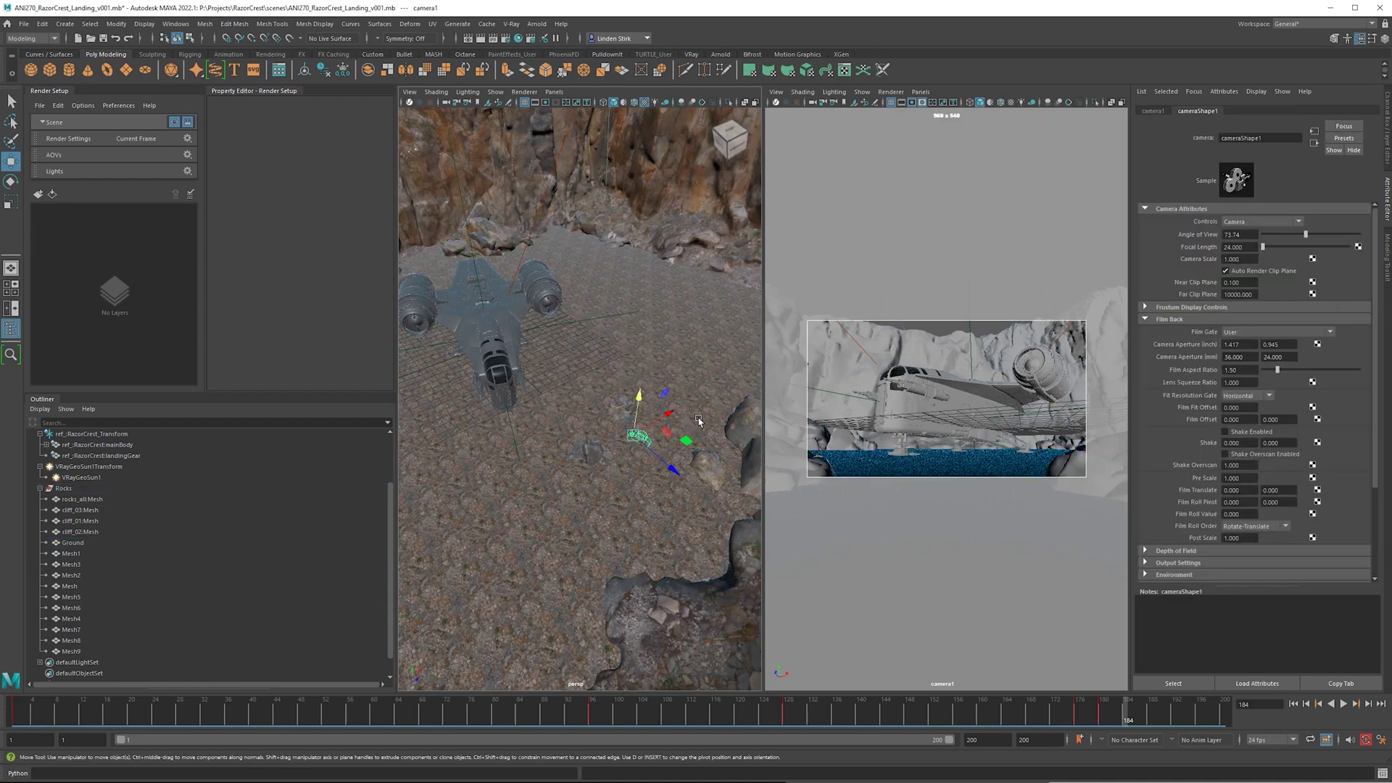
key(ctrl+z)
key(ctrl+z)
drag(688, 395, 689, 458)
key(ctrl+z)
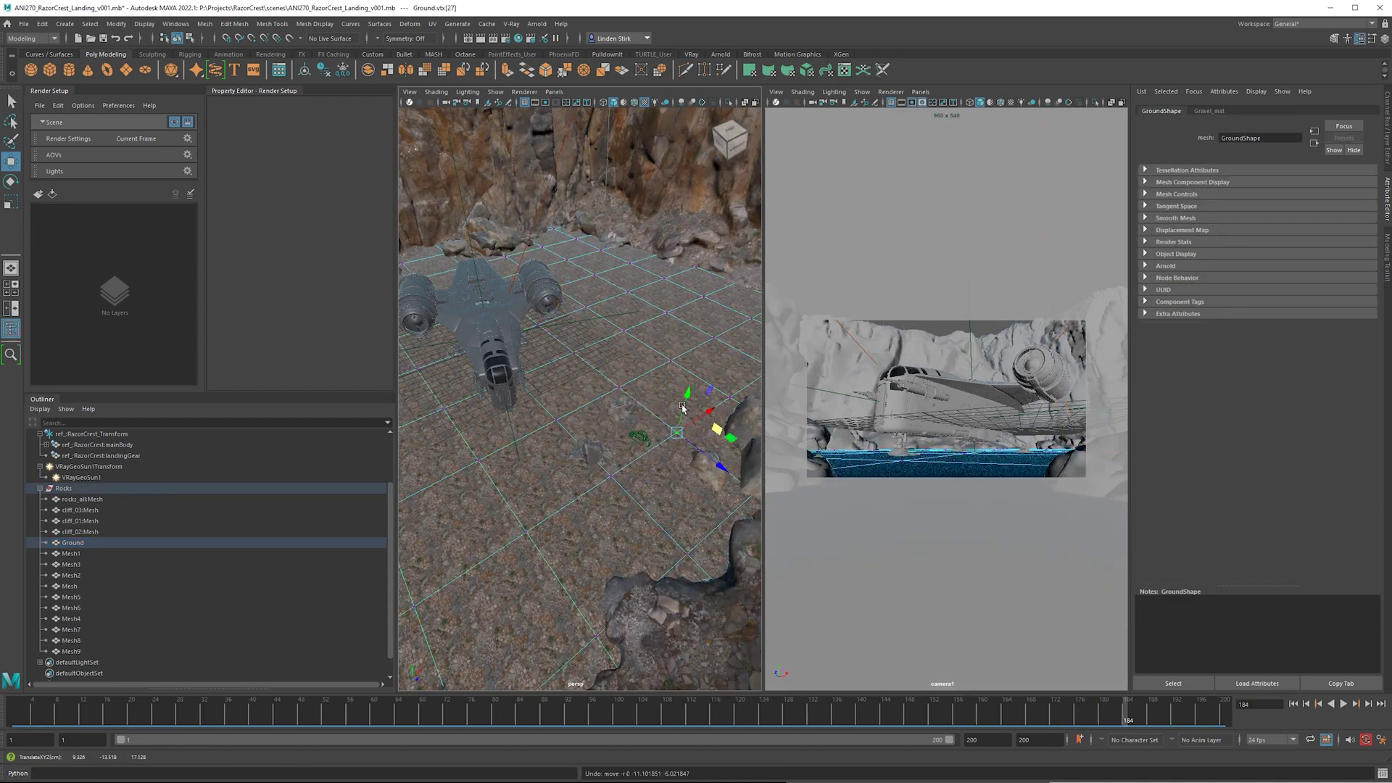
- Shift individual Ground vertices vertically beside and behind the RazorCrest to make the gravel floor uneven
drag(690, 409, 620, 304)
click(619, 271)
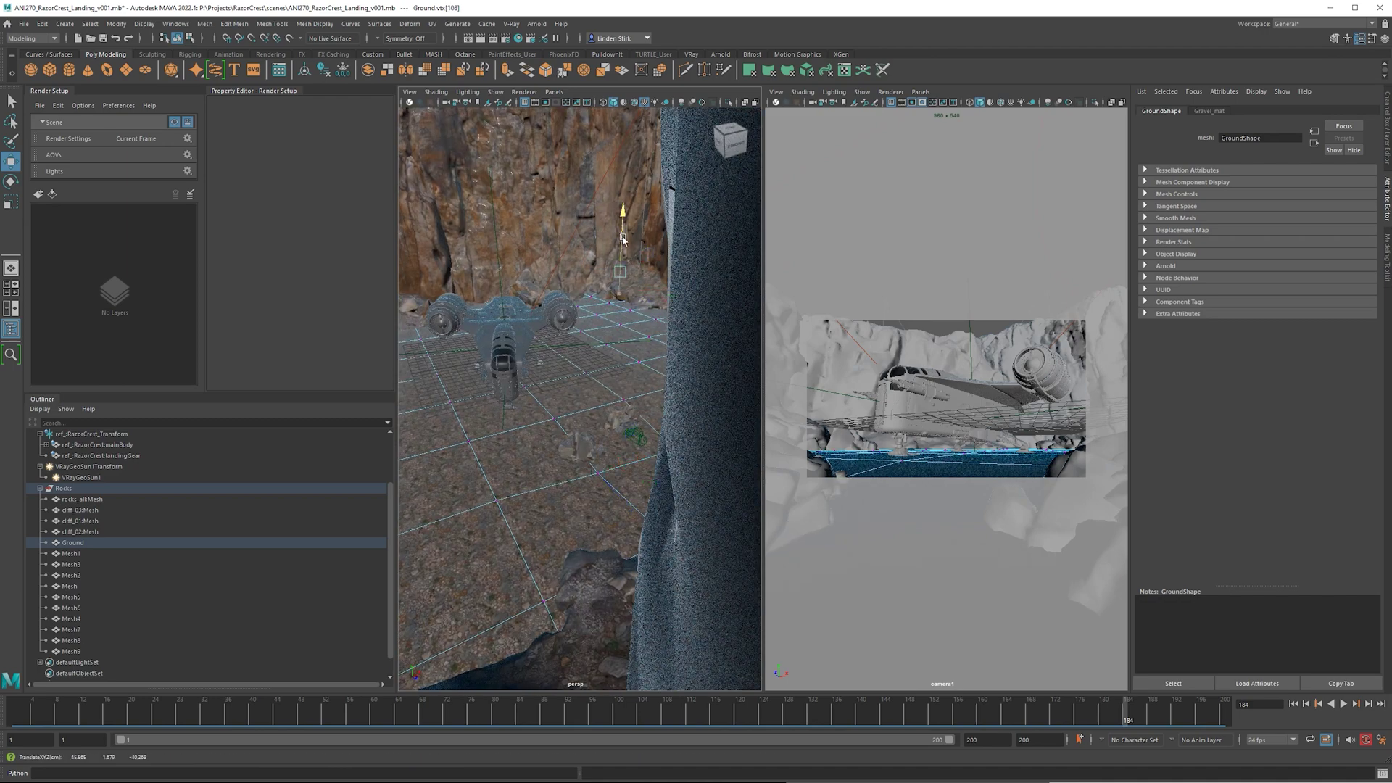
click(588, 252)
alt+drag(587, 251, 679, 343)
click(723, 312)
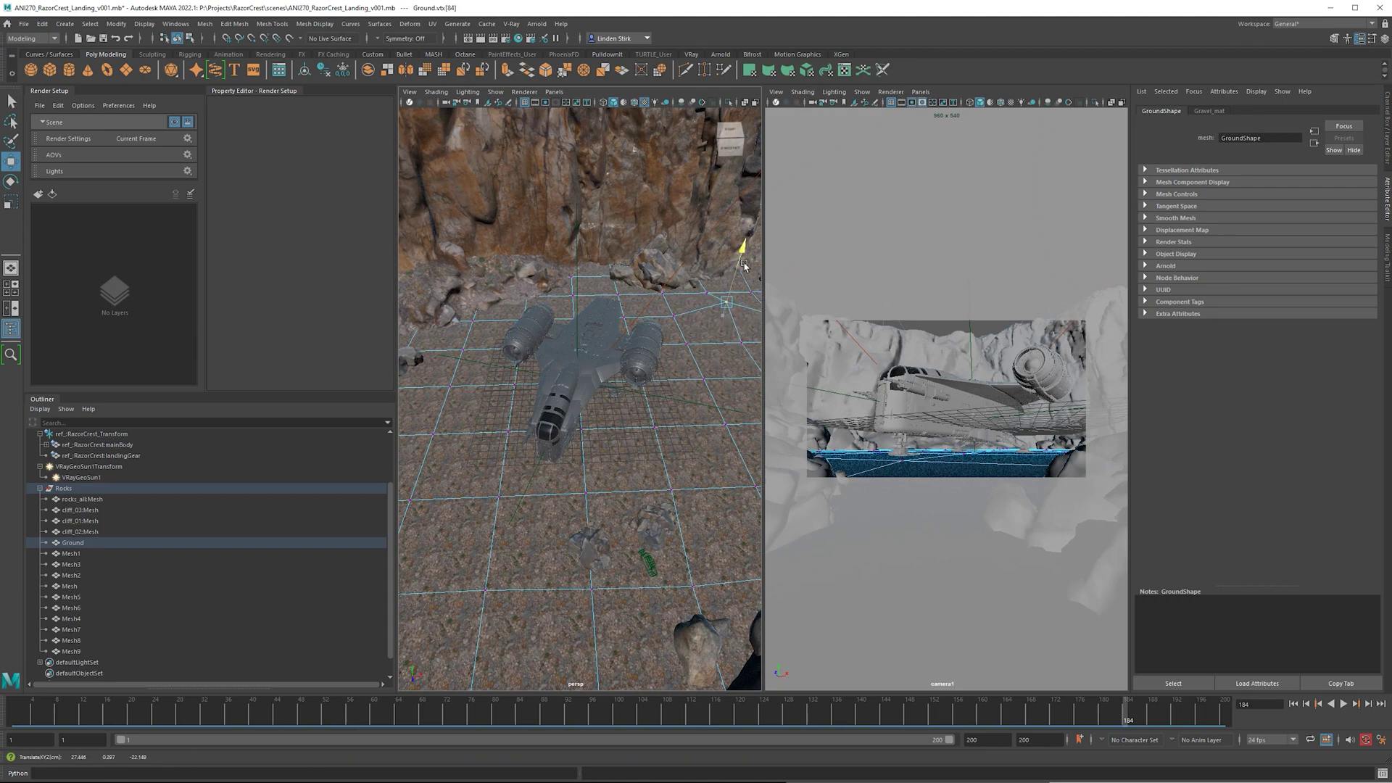
click(644, 304)
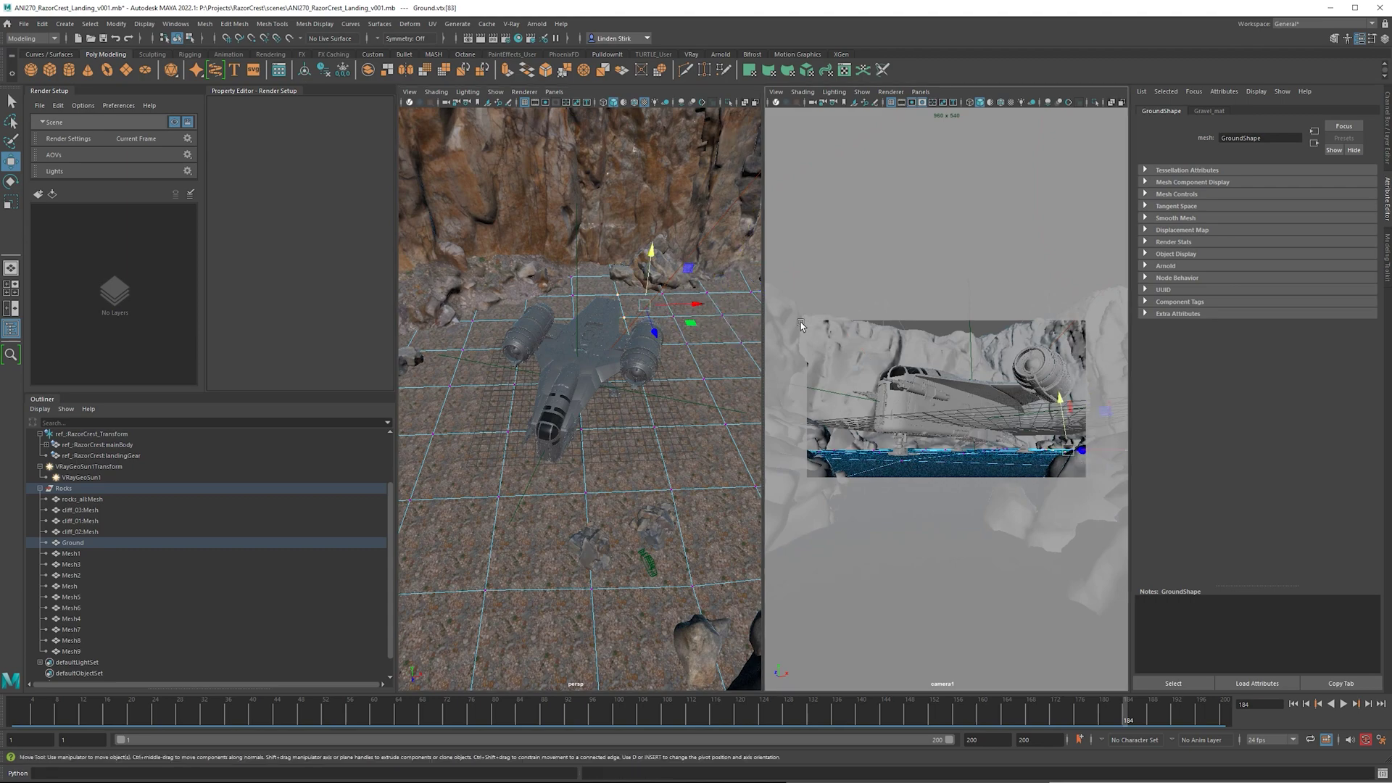
- Adjust the height of more Ground vertices on the boulder side of the ship for a gently uneven floor
alt+drag(651, 260, 566, 362)
drag(562, 370, 551, 335)
key(F8)
key(F8)
drag(439, 312, 459, 276)
mouse_move(553, 306)
alt+mouse_down()
mouse_move(612, 291)
mouse_move(586, 301)
mouse_move(565, 259)
mouse_move(531, 301)
alt+mouse_up()
click(566, 285)
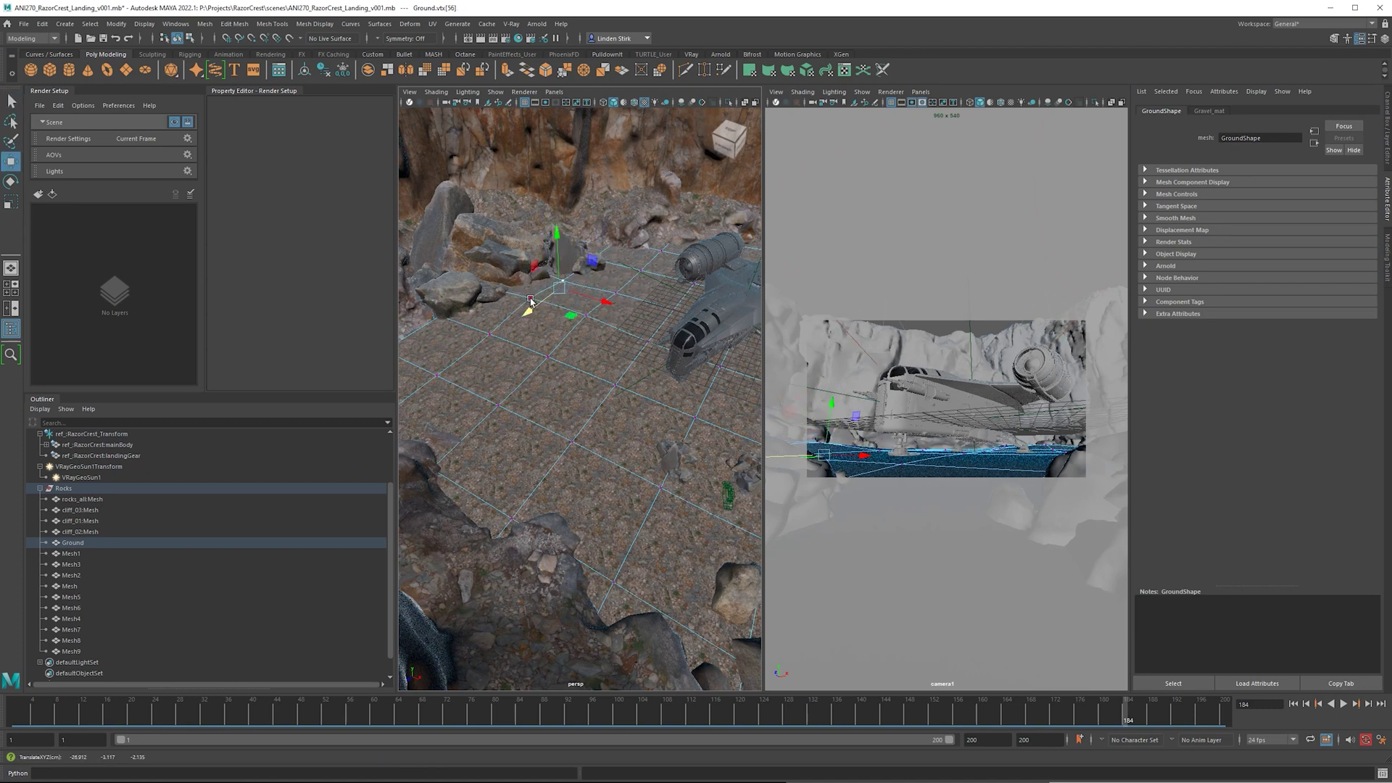
click(432, 363)
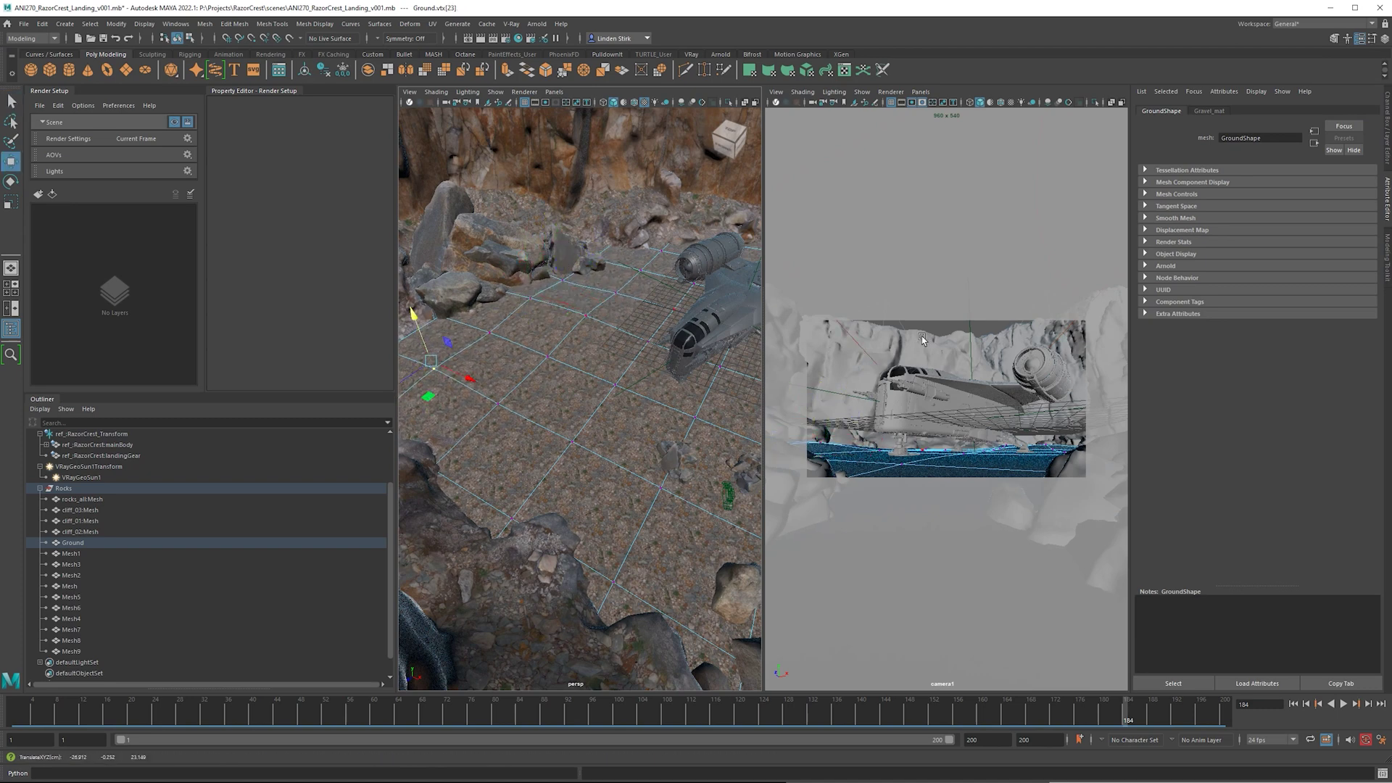
- Maximise the camera1 view, rewind to the start and play the shot to review the landing
key(space)
drag(407, 703, 14, 701)
key(alt+v)
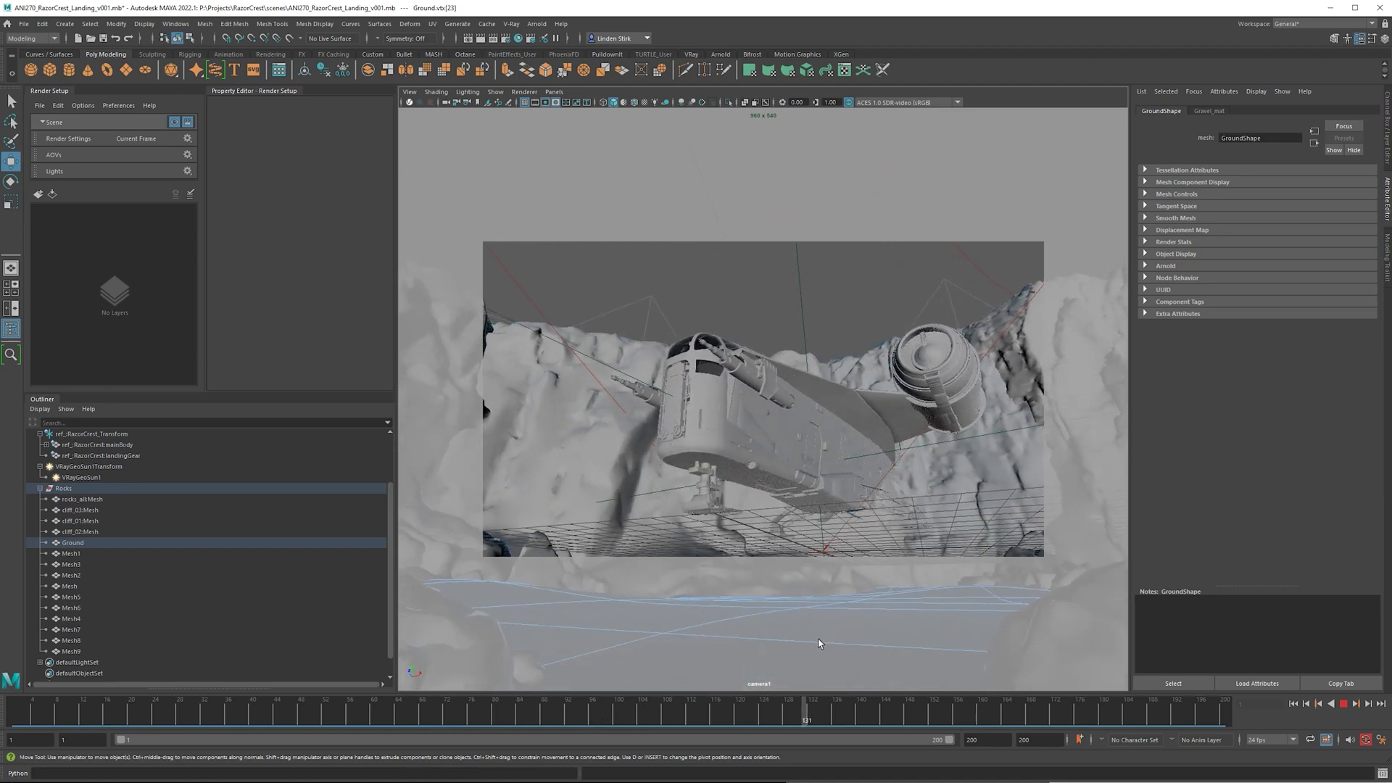
key(alt+v)
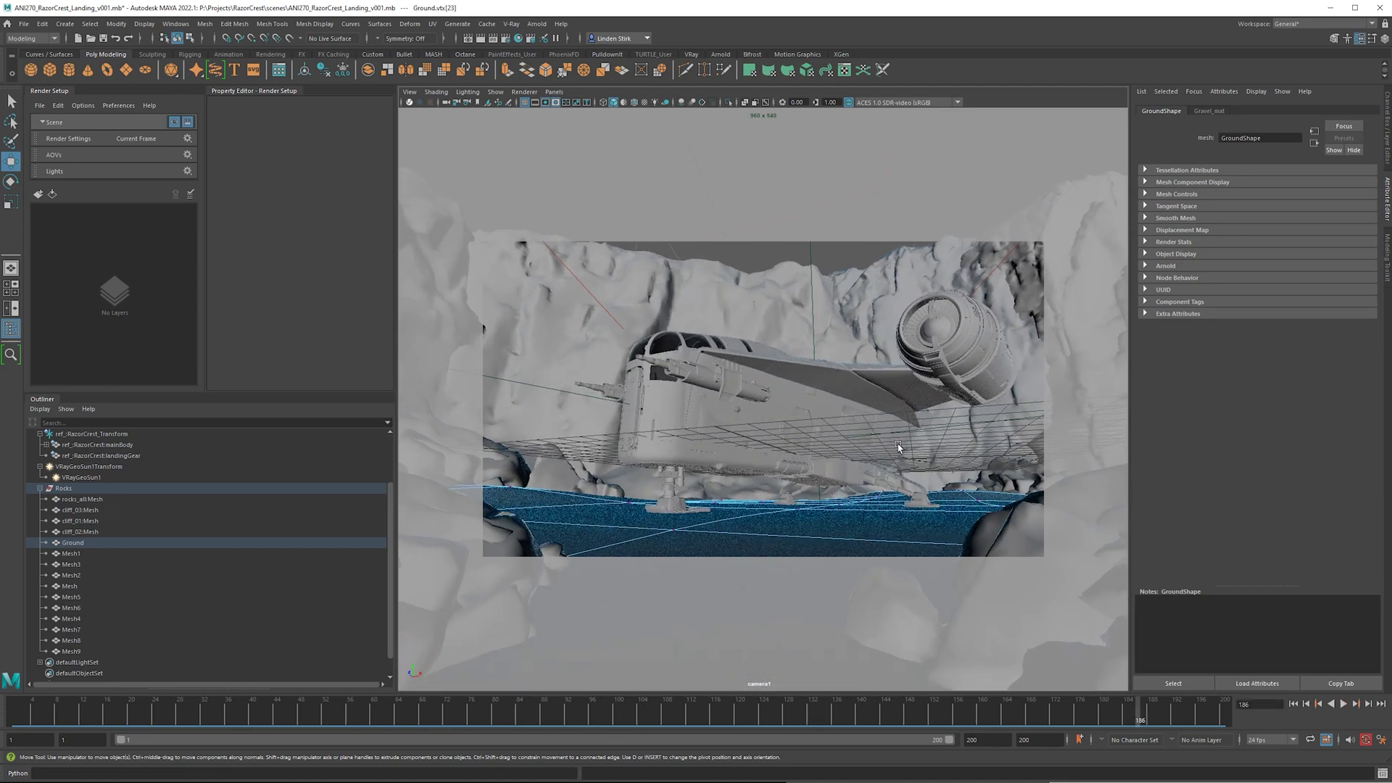
- Select camera1's transform and review its motion around the final keys, playing from frame 174 and stopping at 175
click(445, 103)
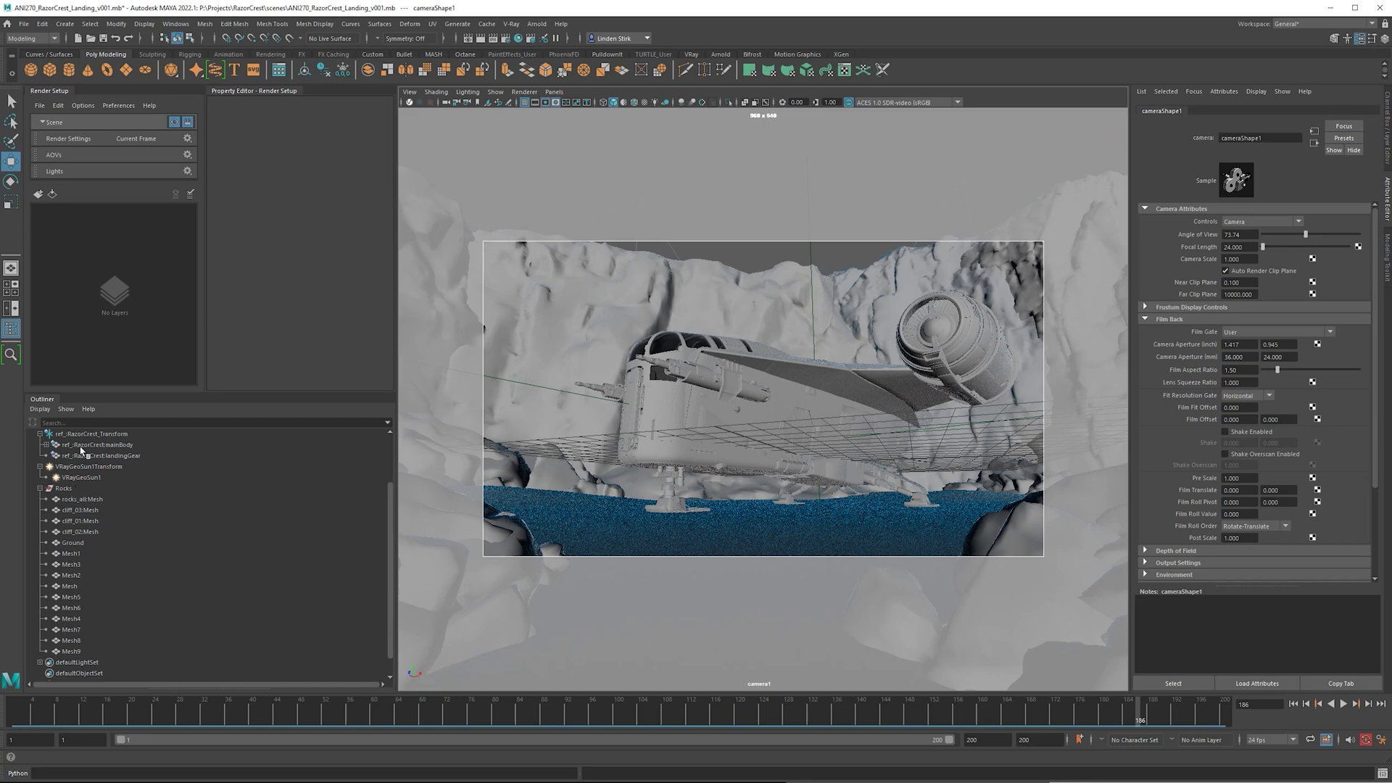
key(Up)
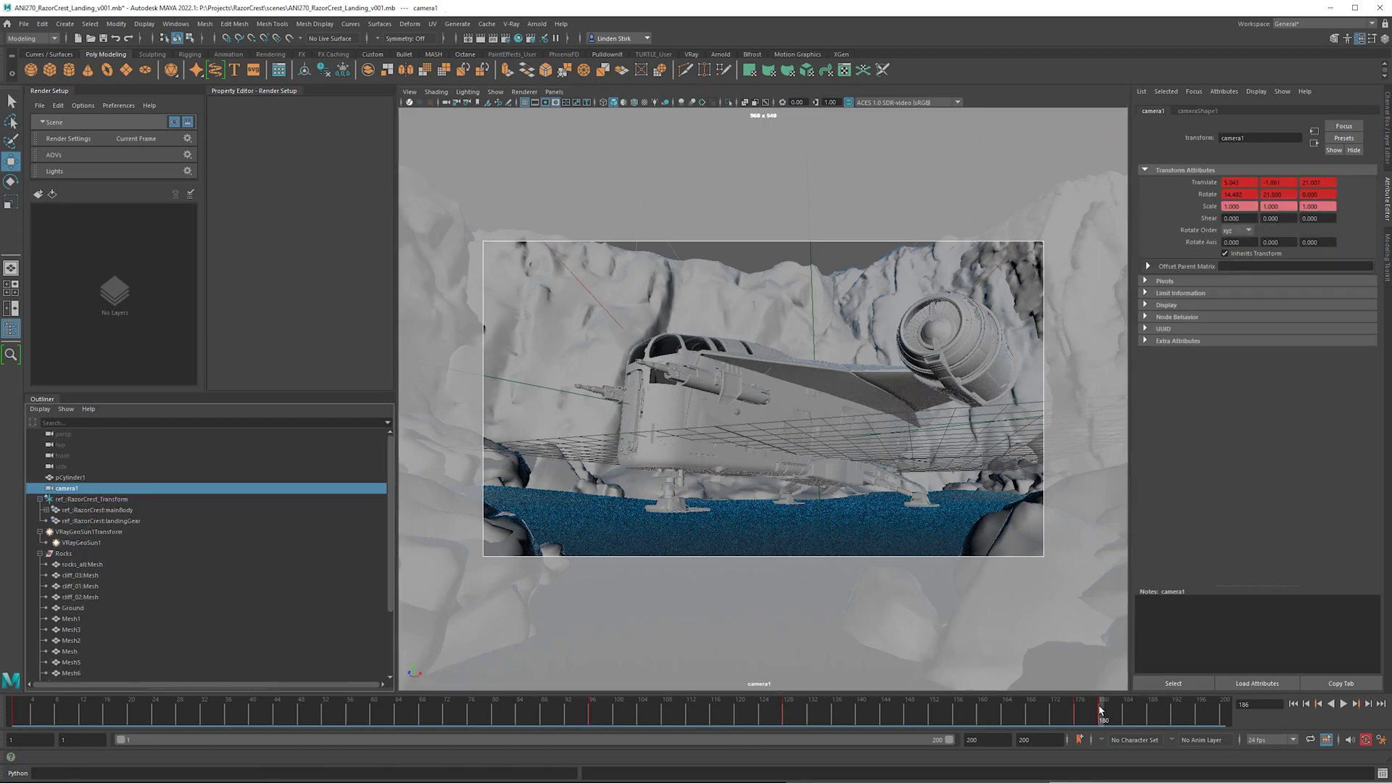
drag(1099, 710, 1063, 713)
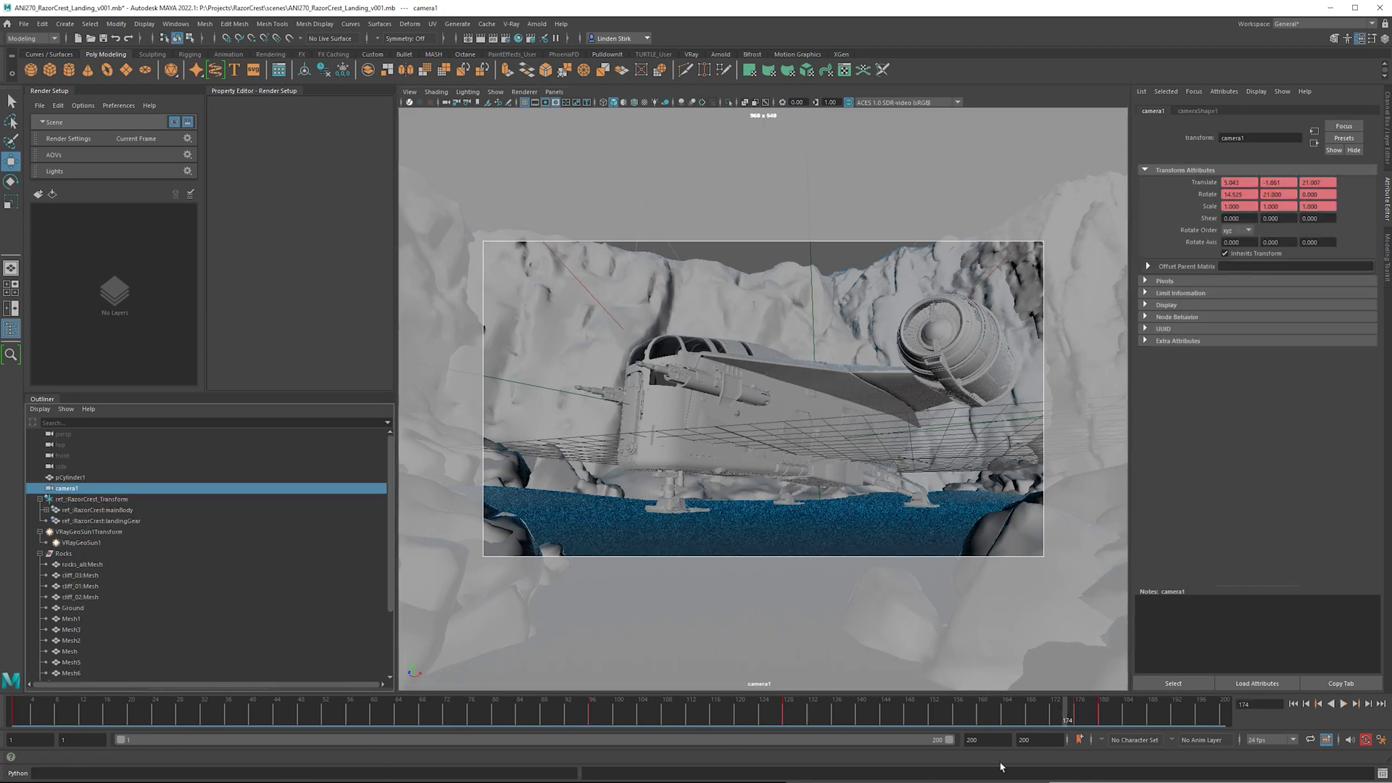
key(alt+v)
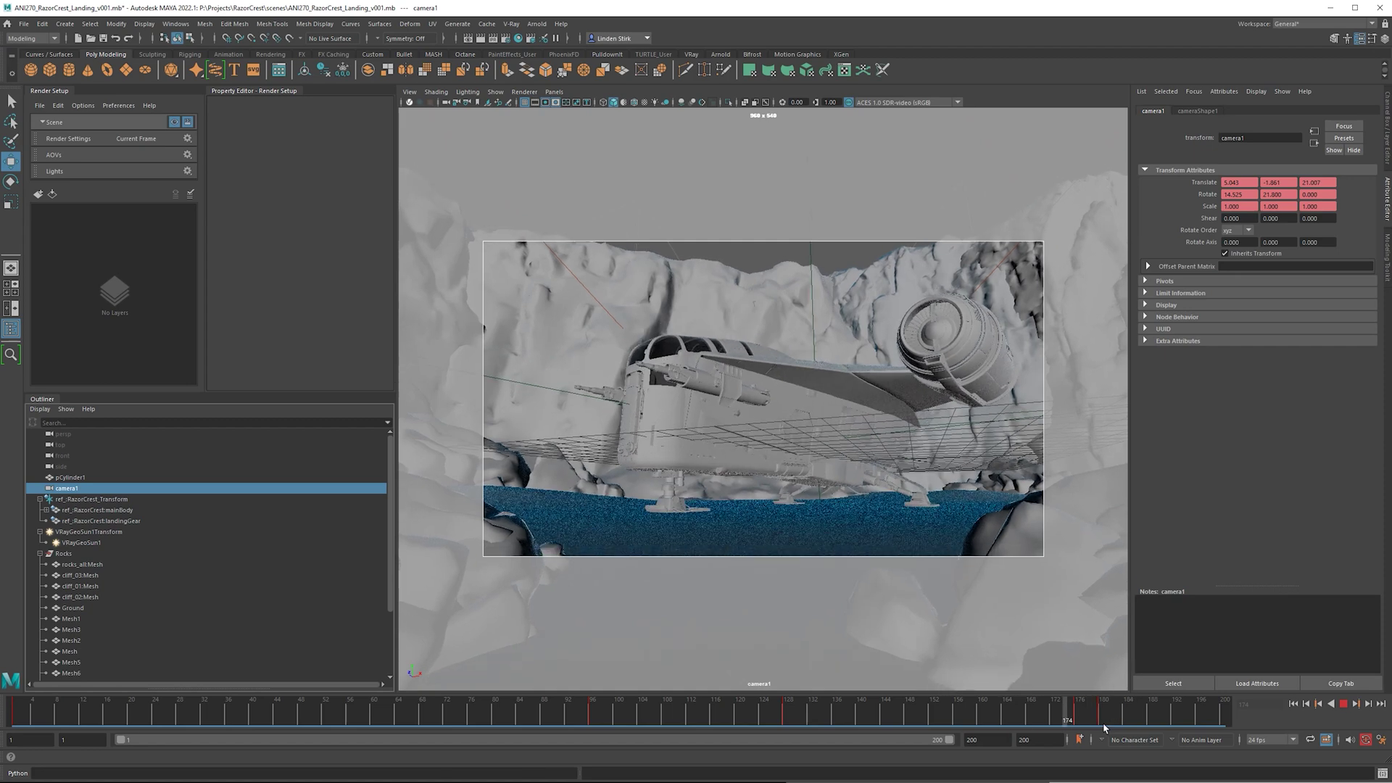
click(1073, 714)
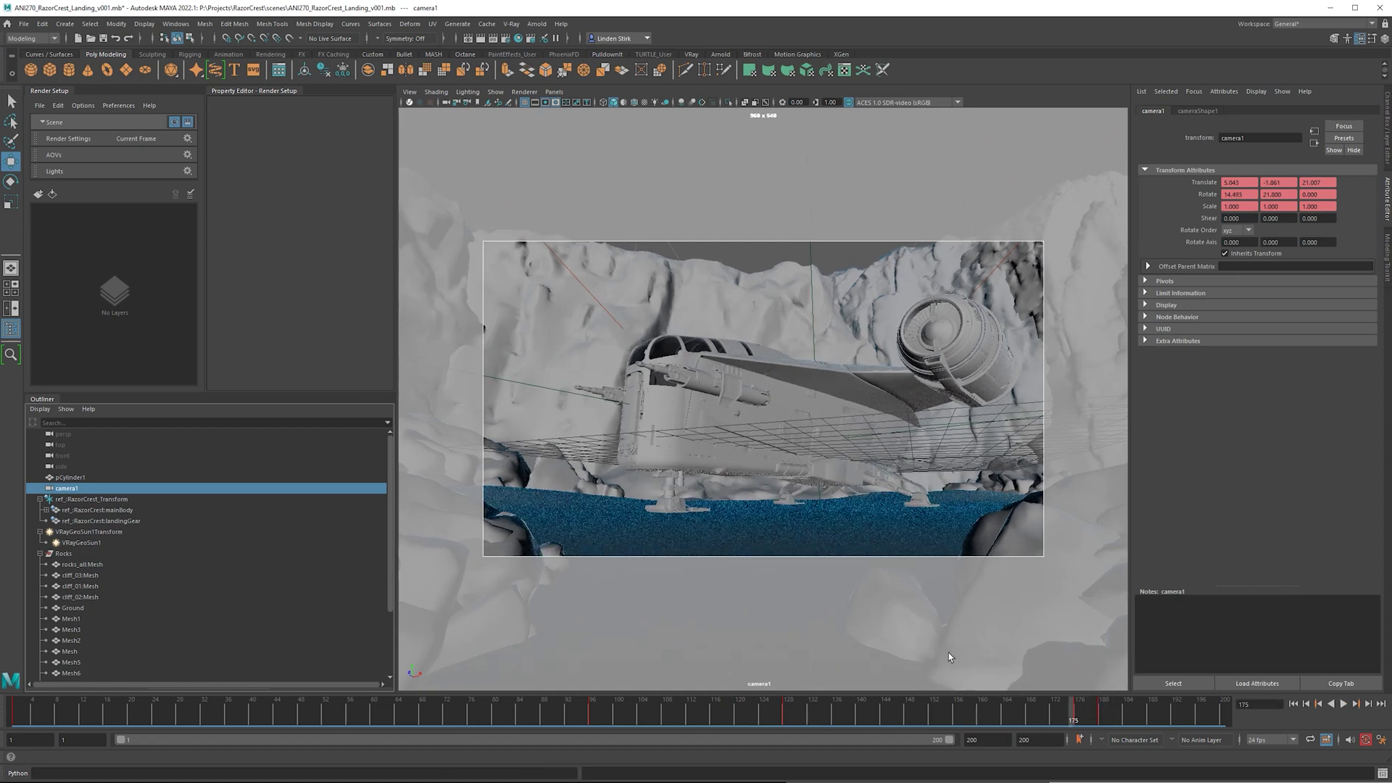
- Delete the static channels of camera1 and play back the end of the shot
click(44, 24)
mouse_move(107, 156)
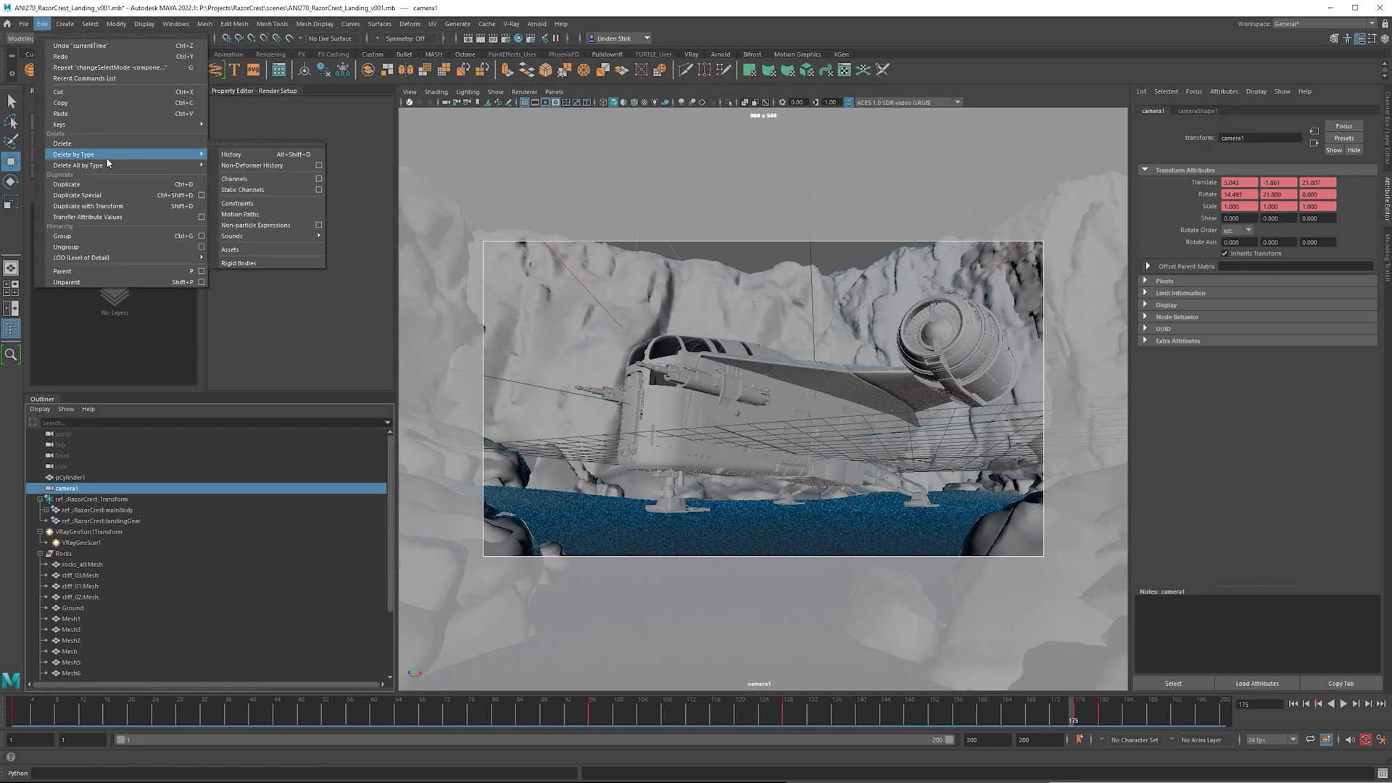
click(285, 189)
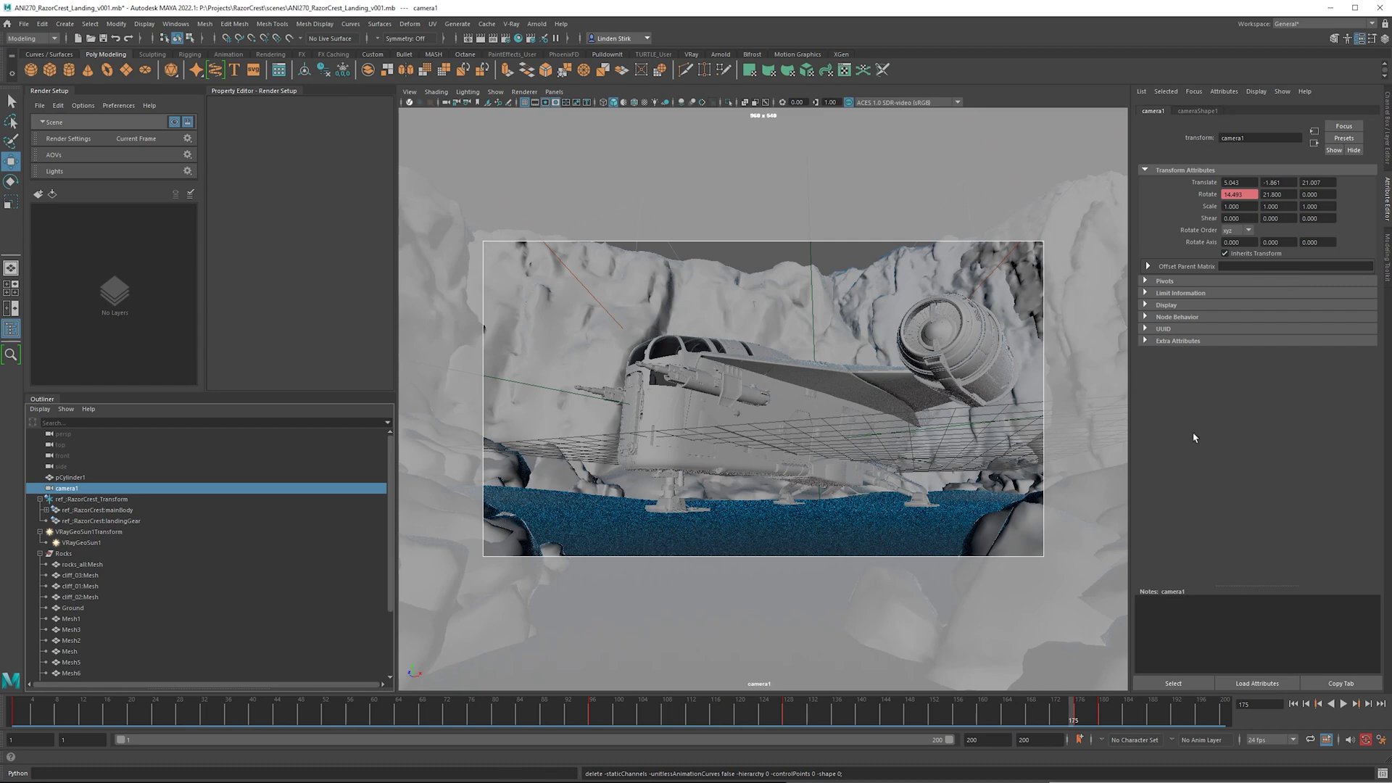
key(alt+v)
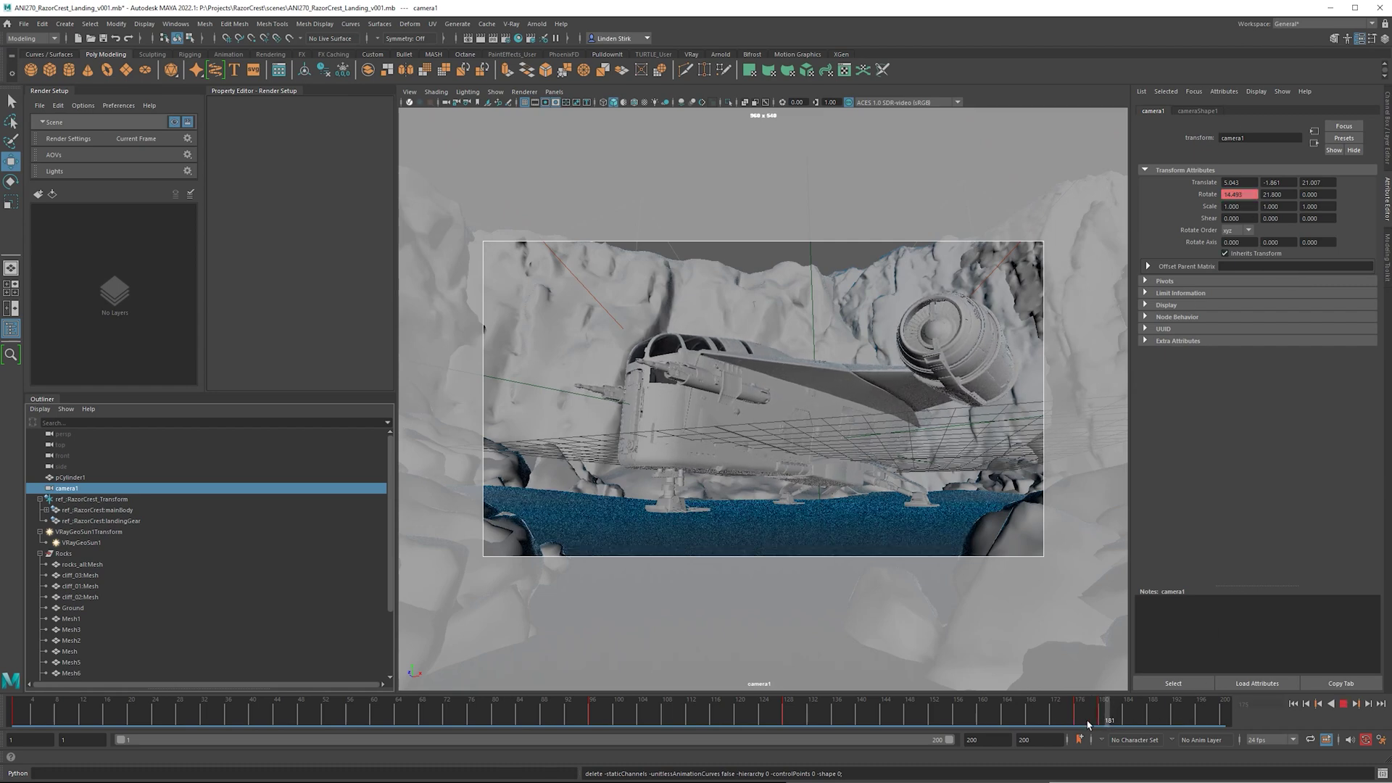
key(alt+v)
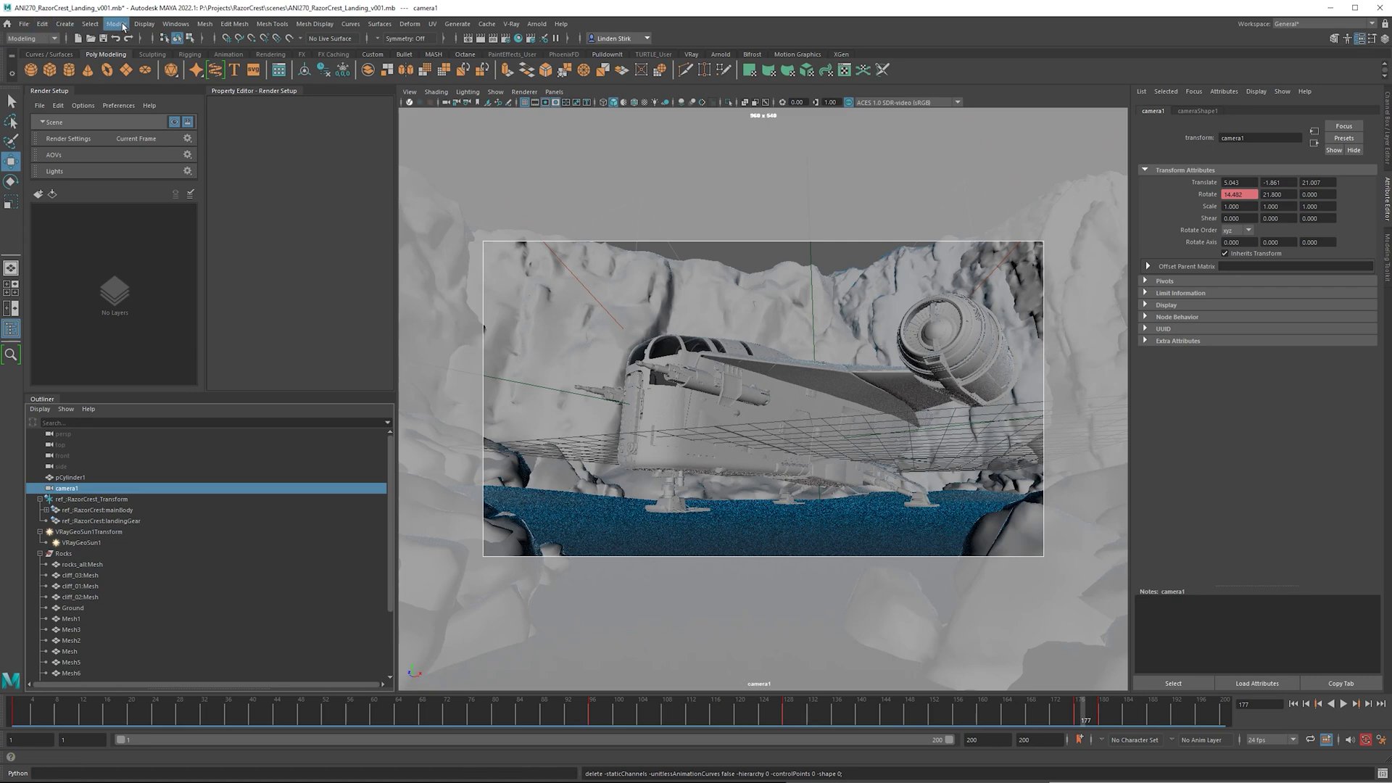
- Open the Graph Editor for camera1, delete the extra last key of its rotation curve, and go to frame 176
click(176, 23)
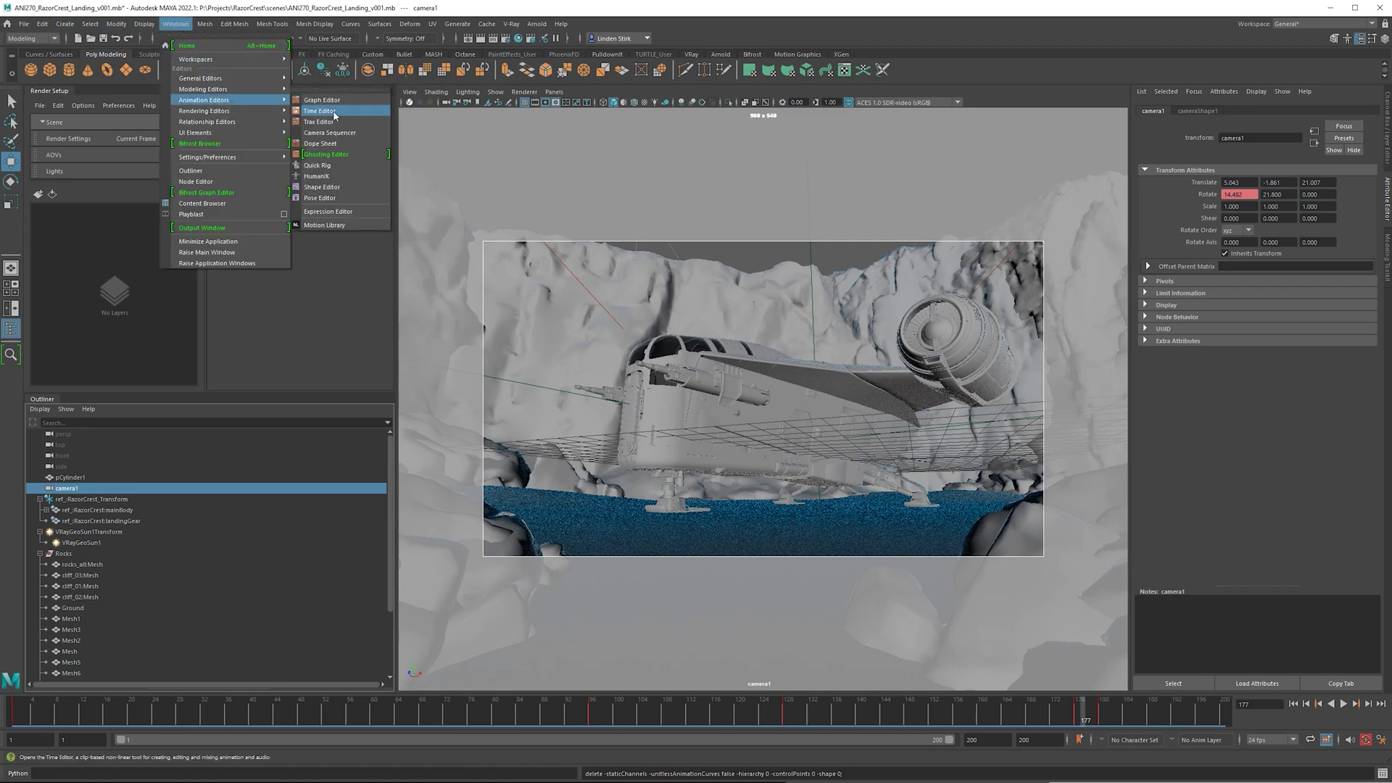
click(321, 100)
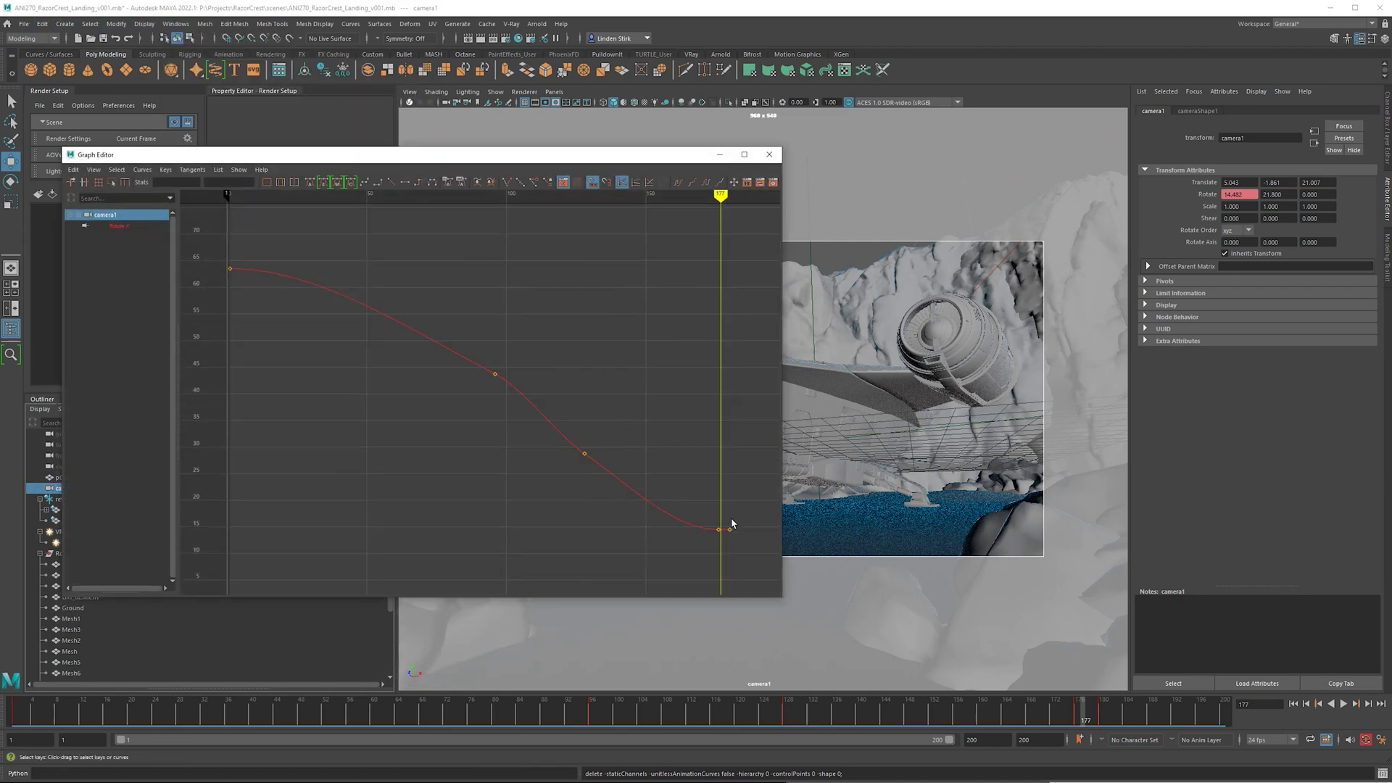
click(732, 544)
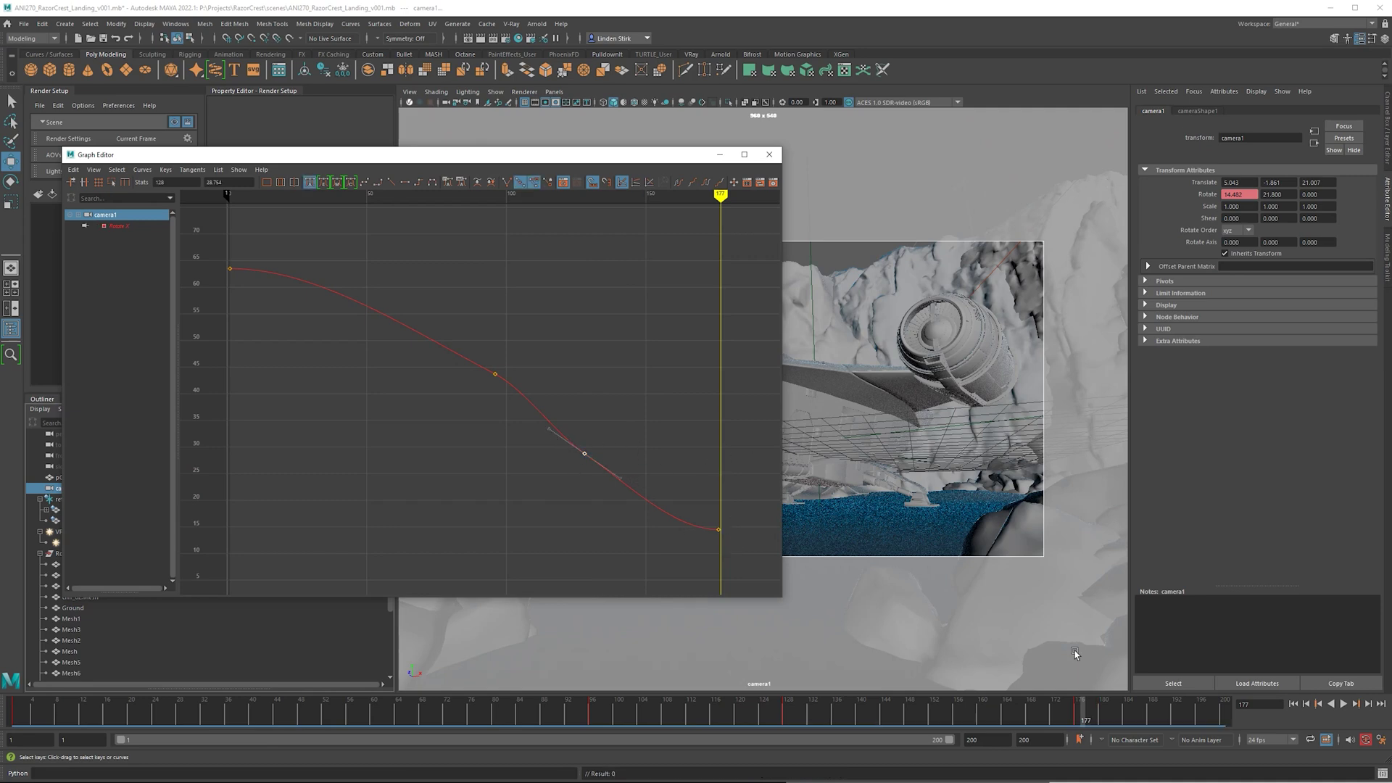
click(1078, 720)
click(719, 155)
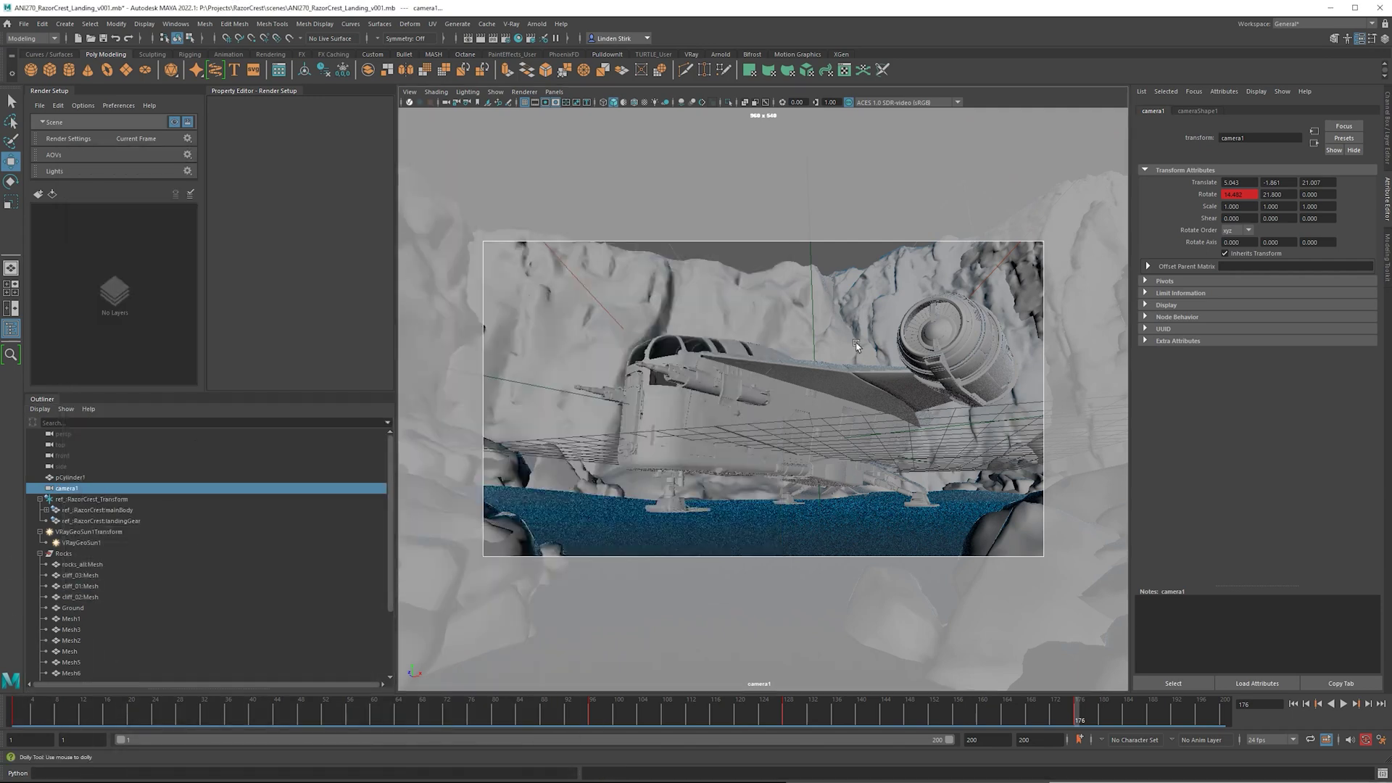
- Reframe camera1 at frame 176 with a slightly lower viewpoint looking up at the landed ship
alt+middle_drag(834, 355, 853, 351)
mouse_move(851, 351)
alt+mouse_down()
mouse_move(822, 320)
mouse_move(855, 347)
alt+mouse_up()
alt+middle_drag(855, 348, 845, 354)
alt+right_drag(845, 354, 855, 350)
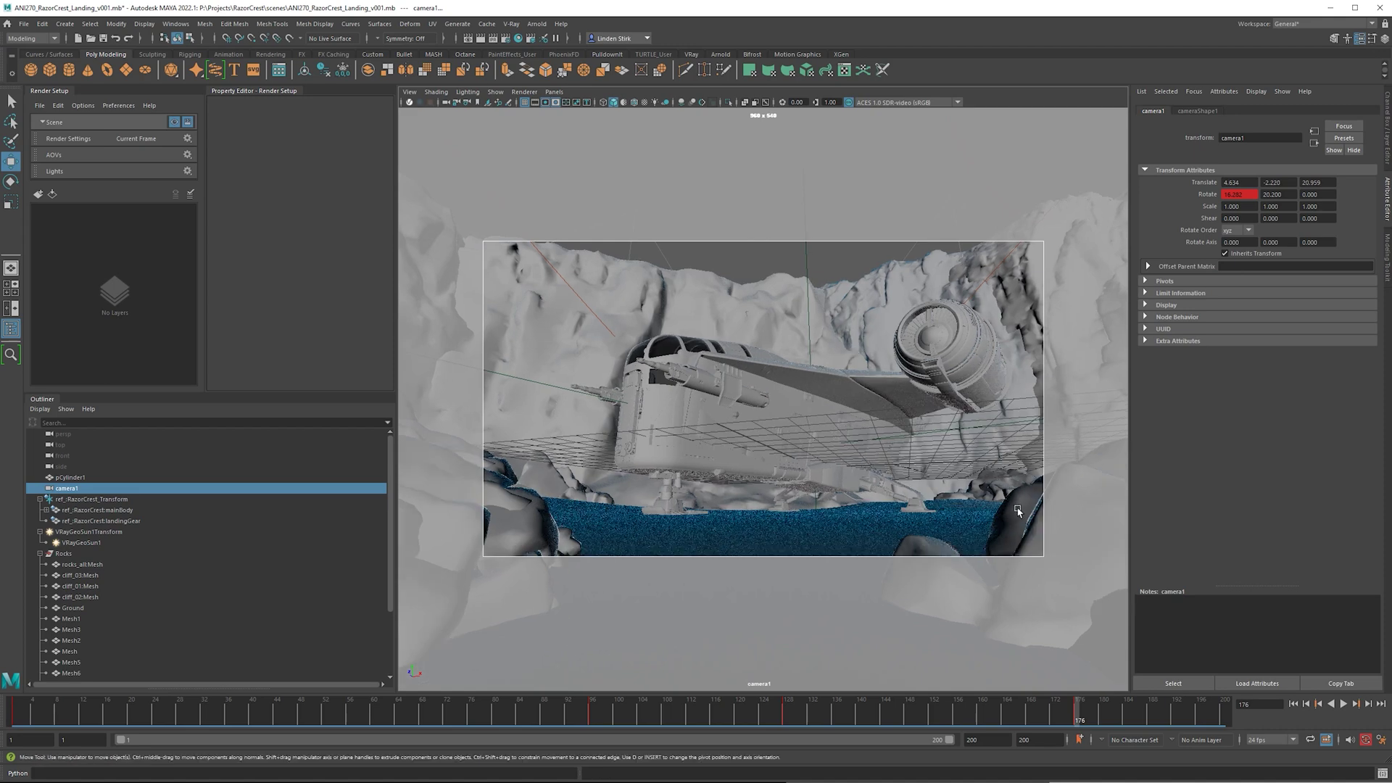
- Reposition the two foreground rocks in front of the ship so they intrude less on camera1's frame, and clear the selection
click(1017, 512)
key(space)
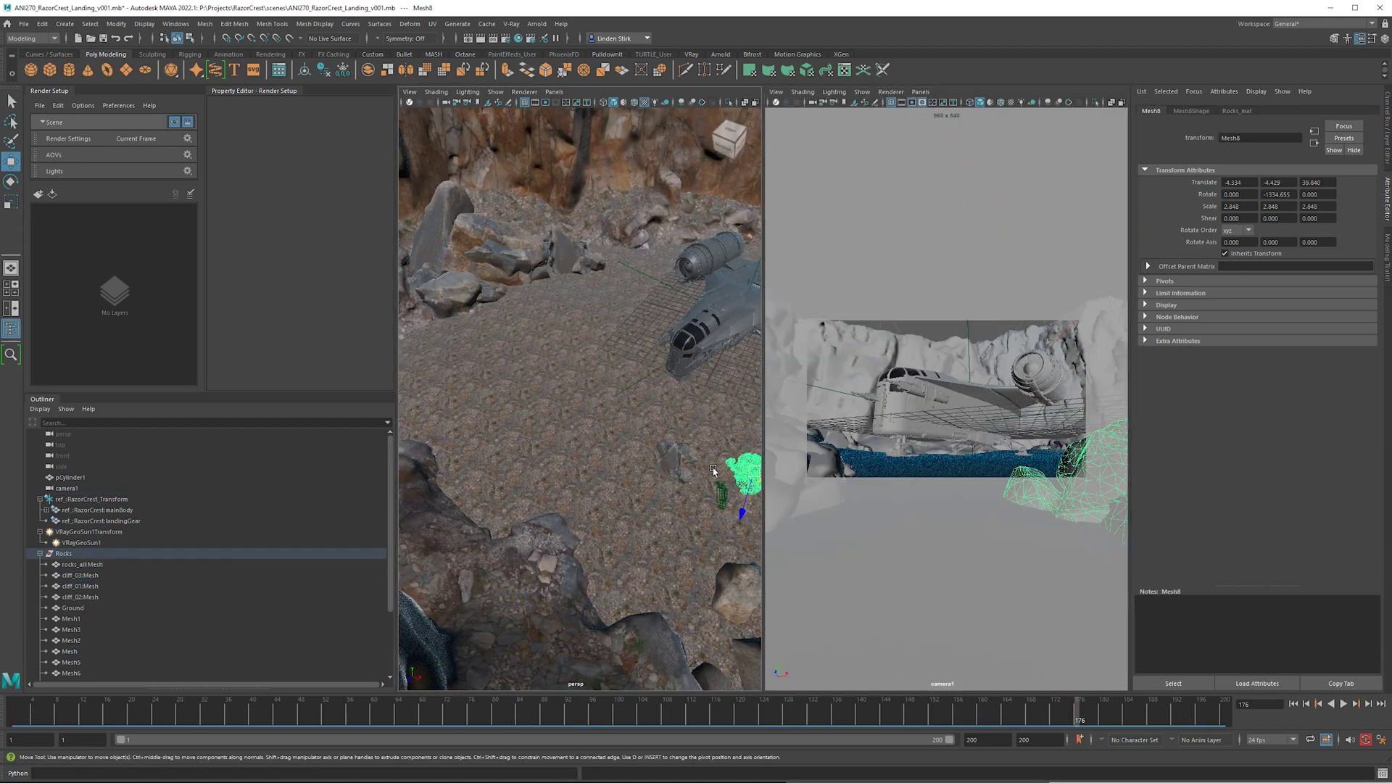
alt+drag(713, 470, 750, 468)
alt+right_drag(750, 468, 740, 468)
alt+middle_drag(739, 467, 617, 451)
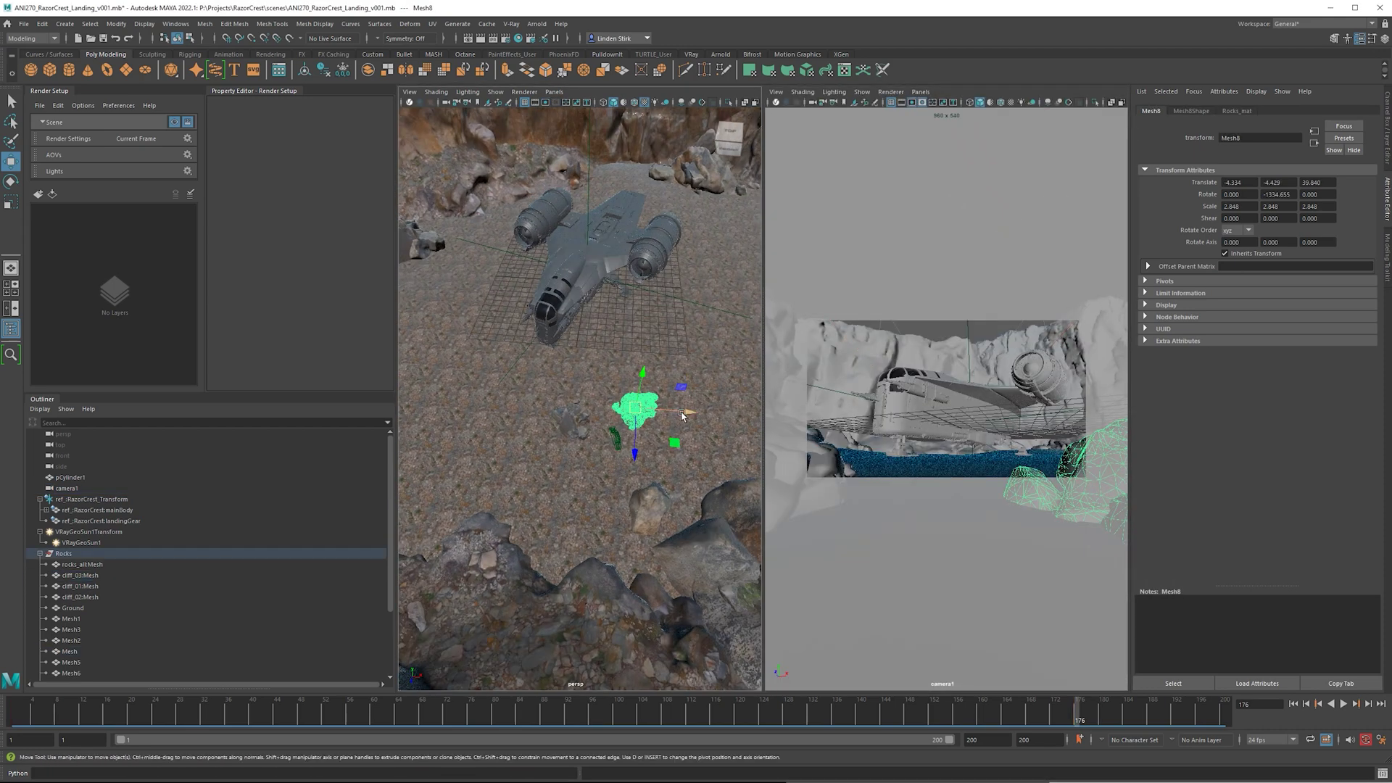
mouse_move(686, 413)
mouse_down()
mouse_move(700, 413)
mouse_move(620, 424)
mouse_move(685, 431)
mouse_up()
click(573, 424)
key(space)
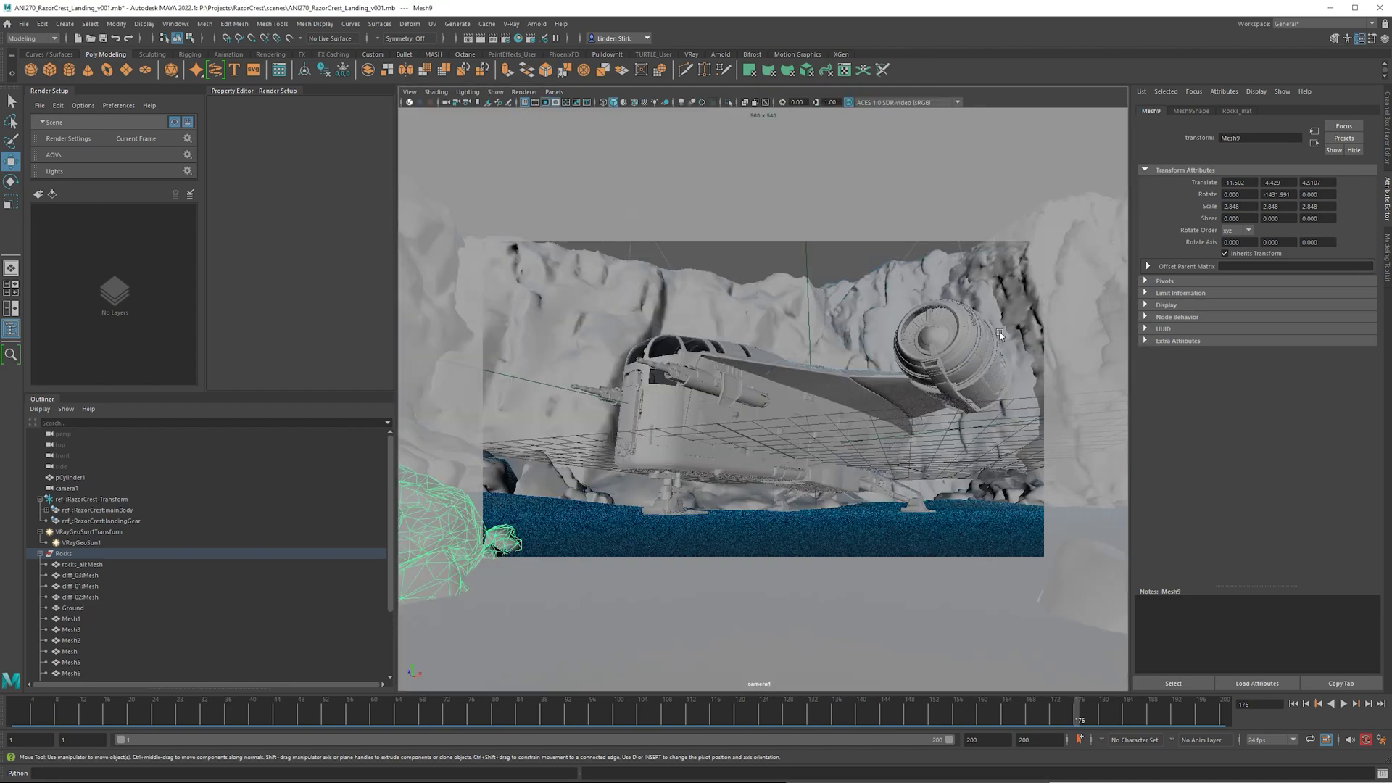
click(790, 250)
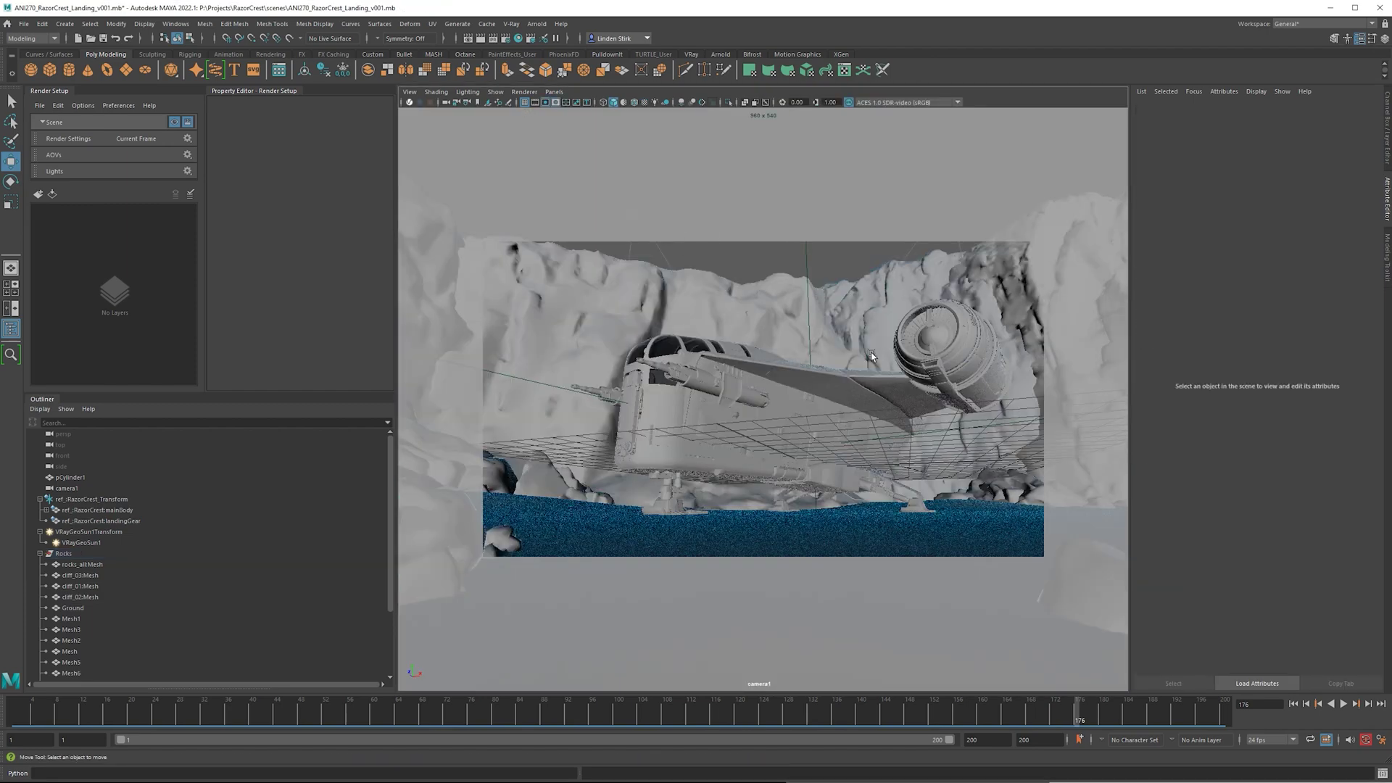
- Select the four cliff meshes behind and beside the ship, cliff_01, Mesh1, cliff_03 and cliff_02, for scaling
click(759, 298)
key(space)
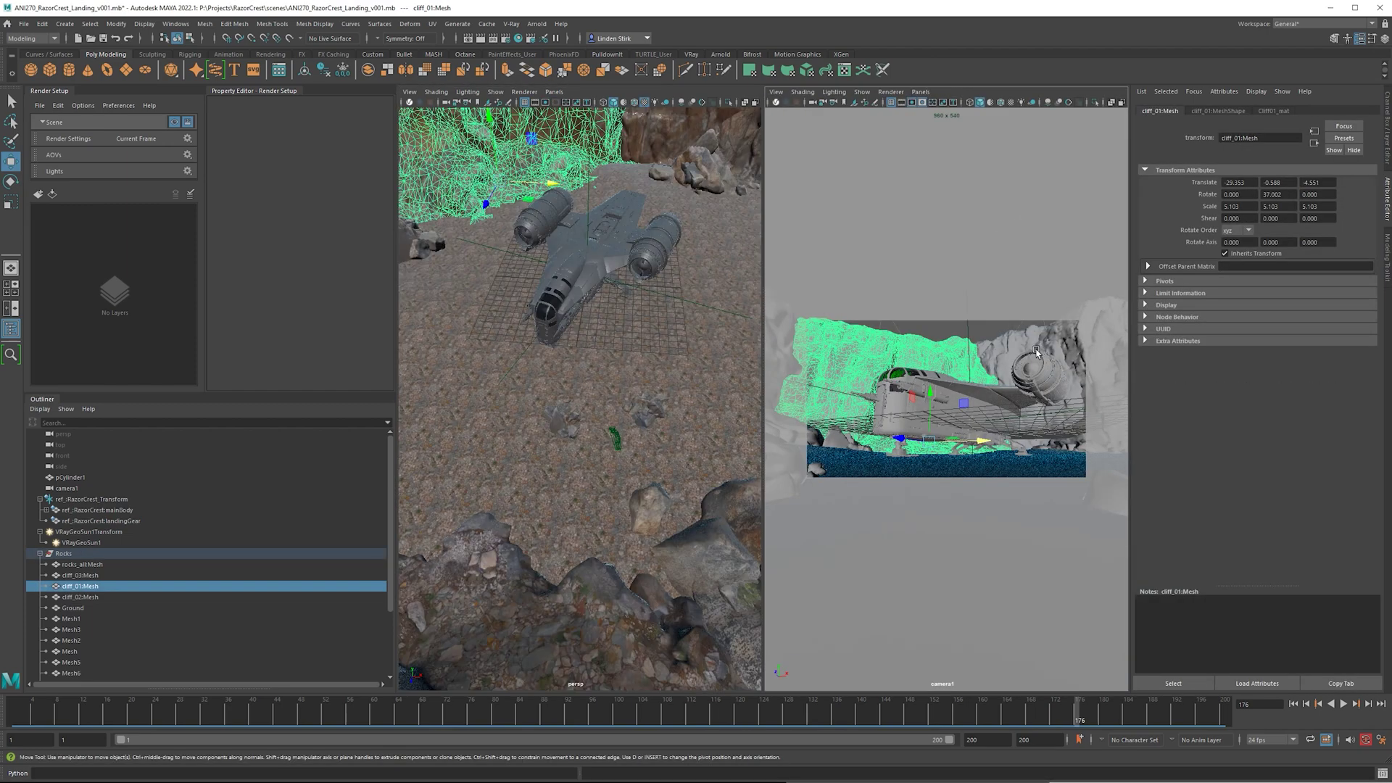
scroll(666, 275, down, 10)
shift+click(666, 275)
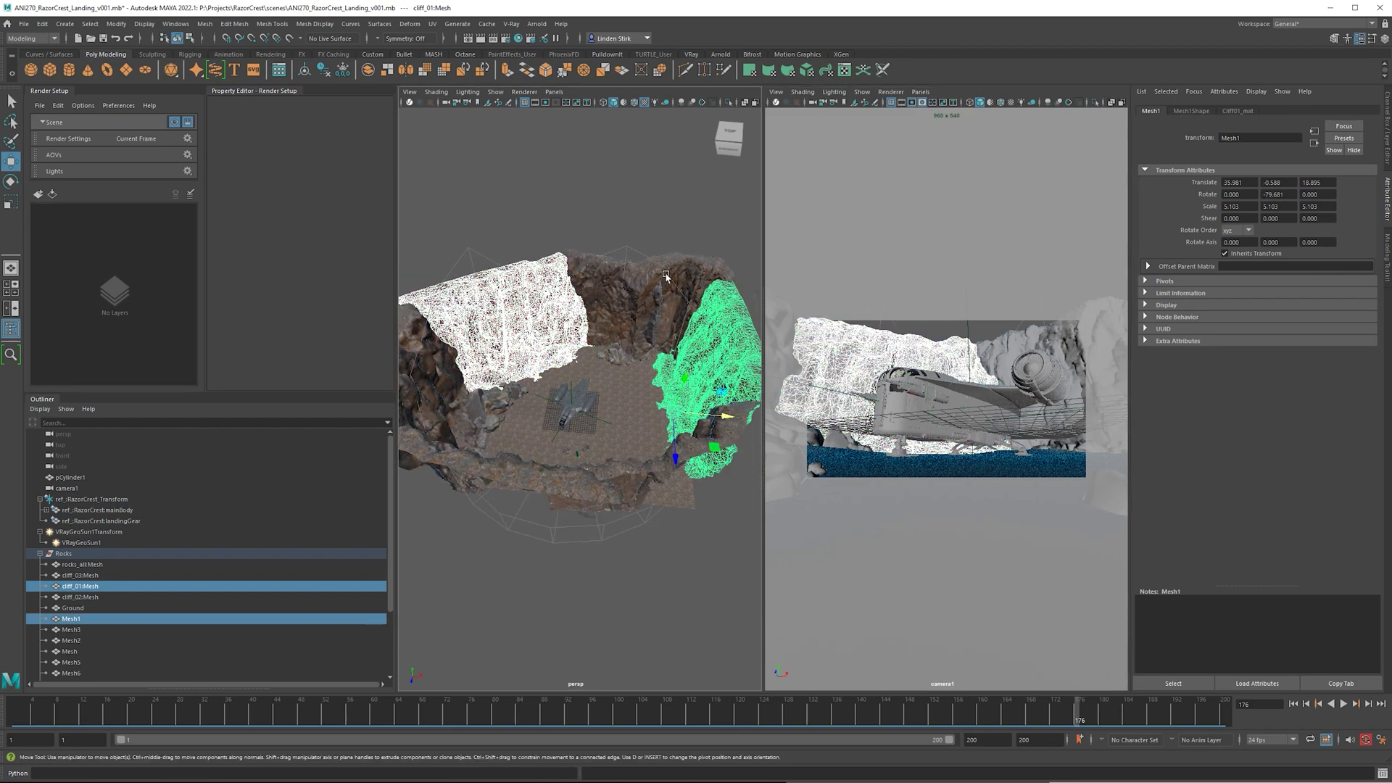
shift+click(666, 276)
shift+click(598, 279)
key(r)
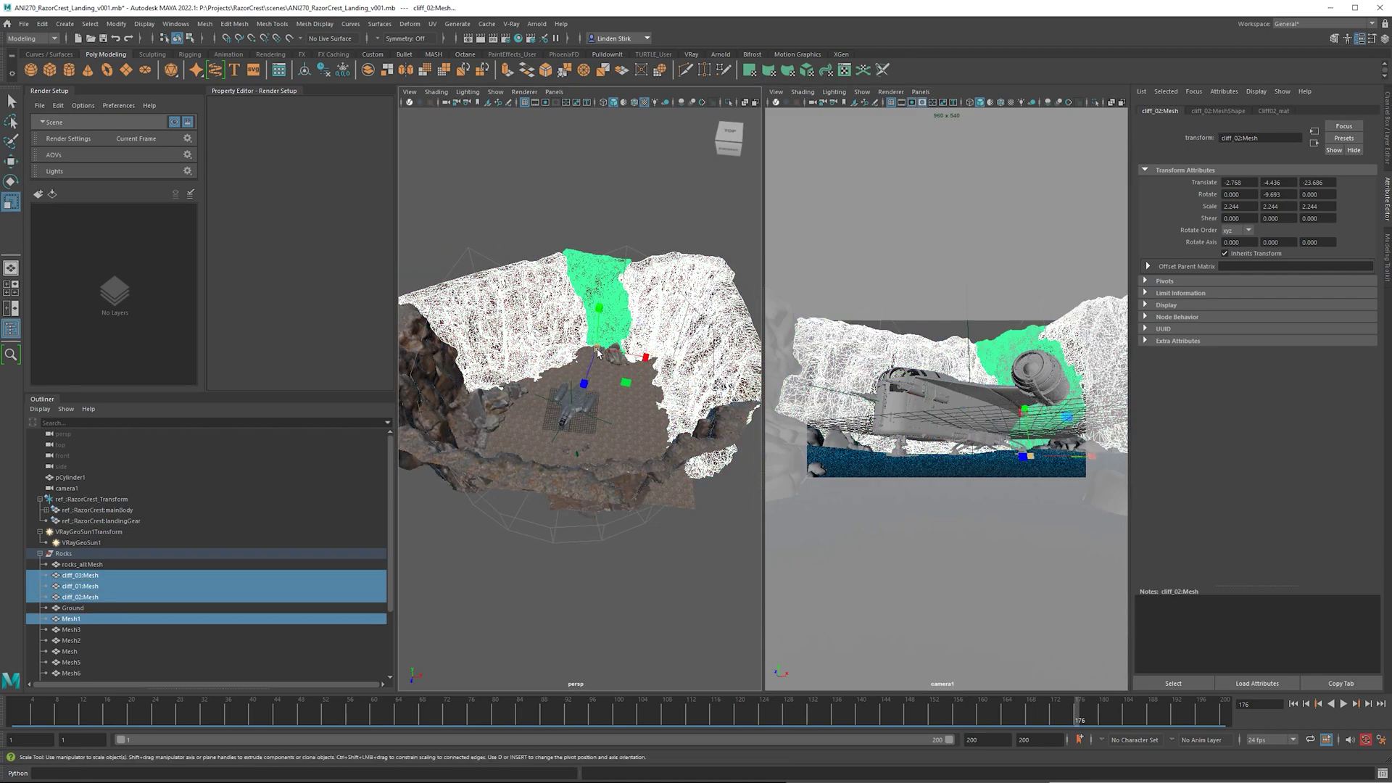
- Add the remaining cliff meshes on the opposite side of the canyon to the selection, including Mesh2, Mesh5 and Mesh6
alt+drag(598, 353, 467, 371)
scroll(606, 423, down, 5)
shift+click(521, 303)
shift+click(455, 316)
shift+click(459, 385)
shift+click(439, 339)
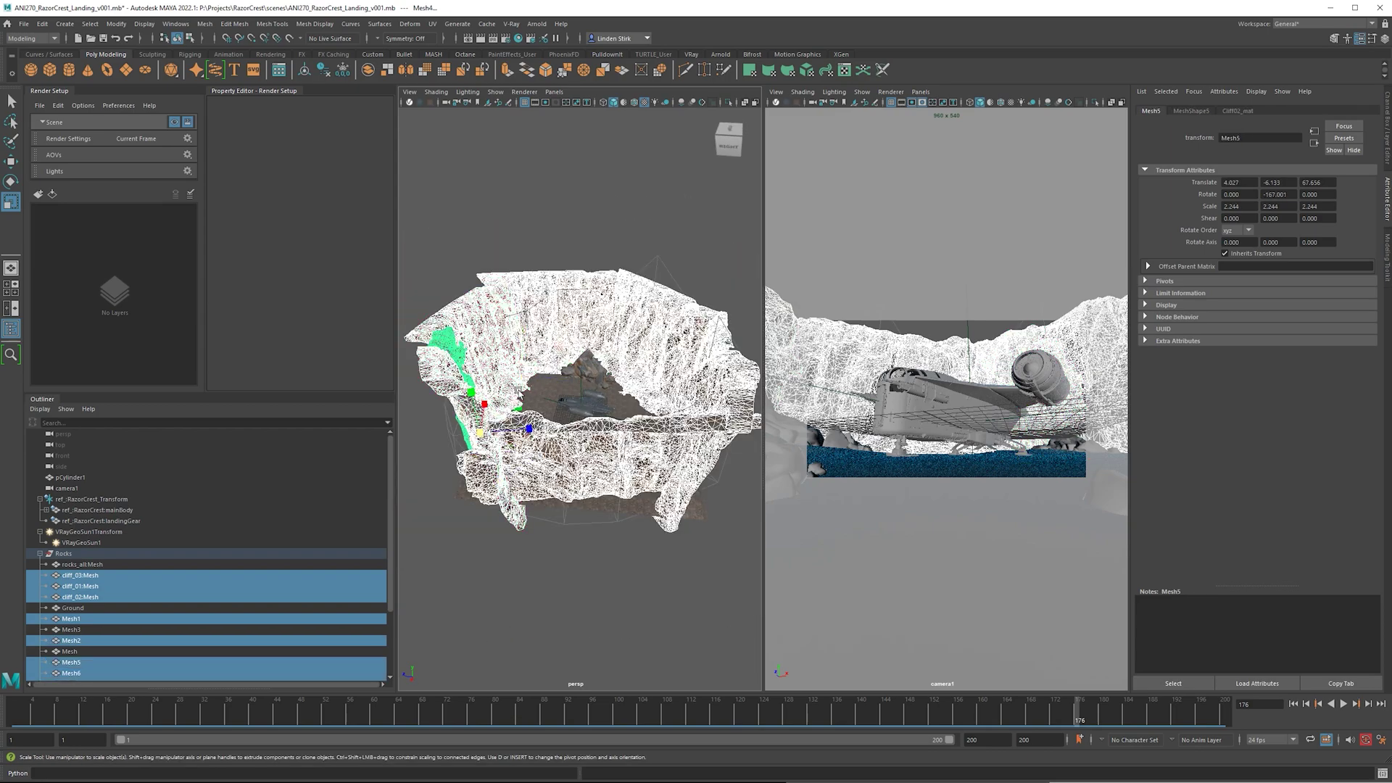
- Return to frame 1 and scale the selected cliffs taller along Y, with Mesh5's Y scale at about 2.98
scroll(440, 339, up, 10)
key(alt+shift+v)
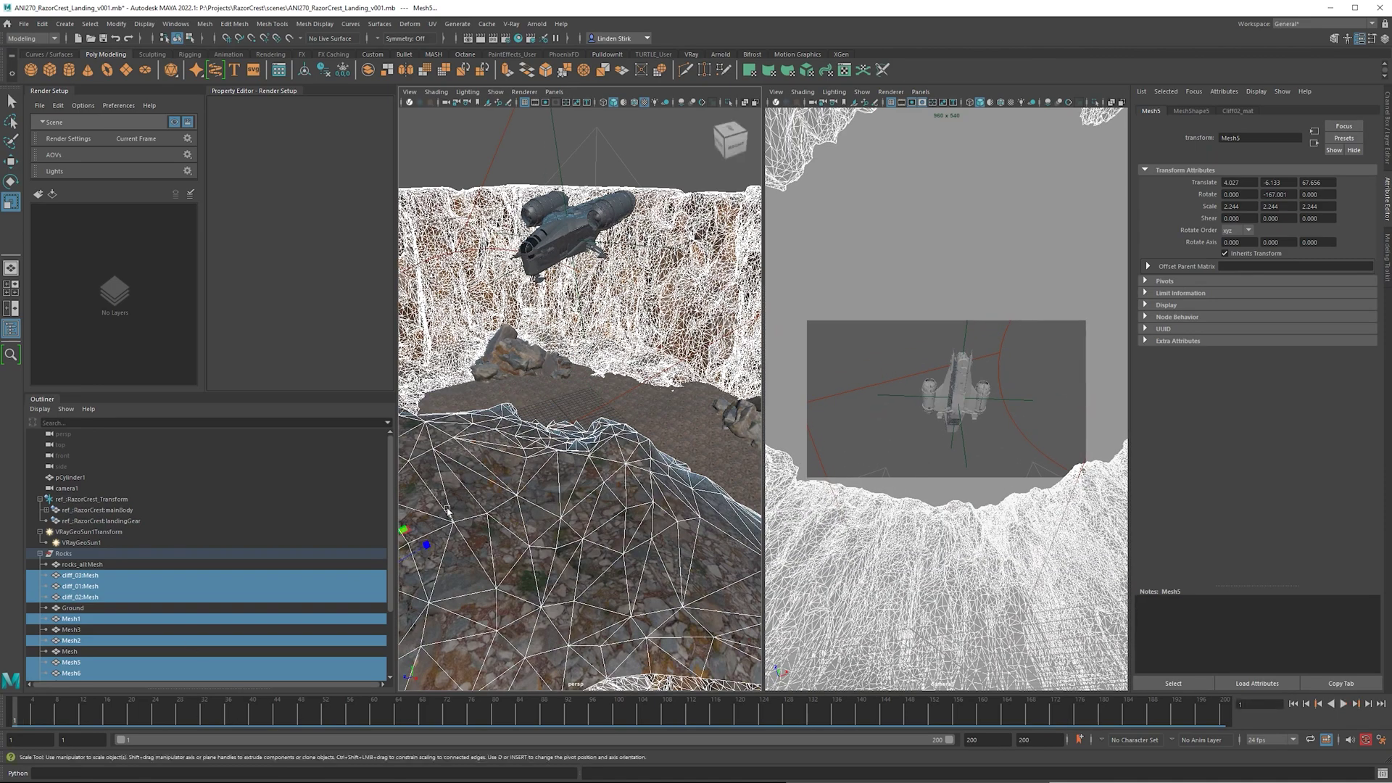
alt+drag(477, 510, 537, 477)
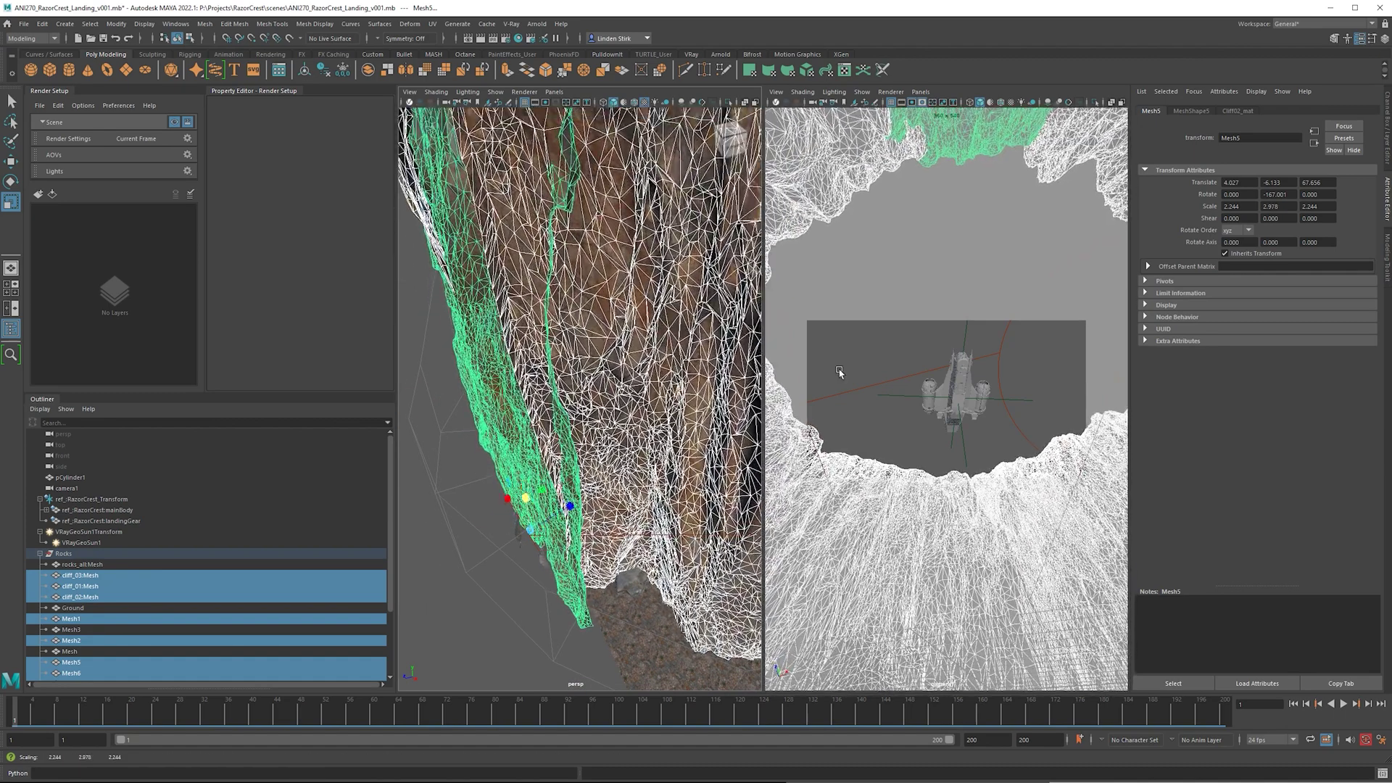
- Clear the selection and play the shot from frame 1 in the maximised camera1 view to review the taller cliffs
click(839, 372)
key(space)
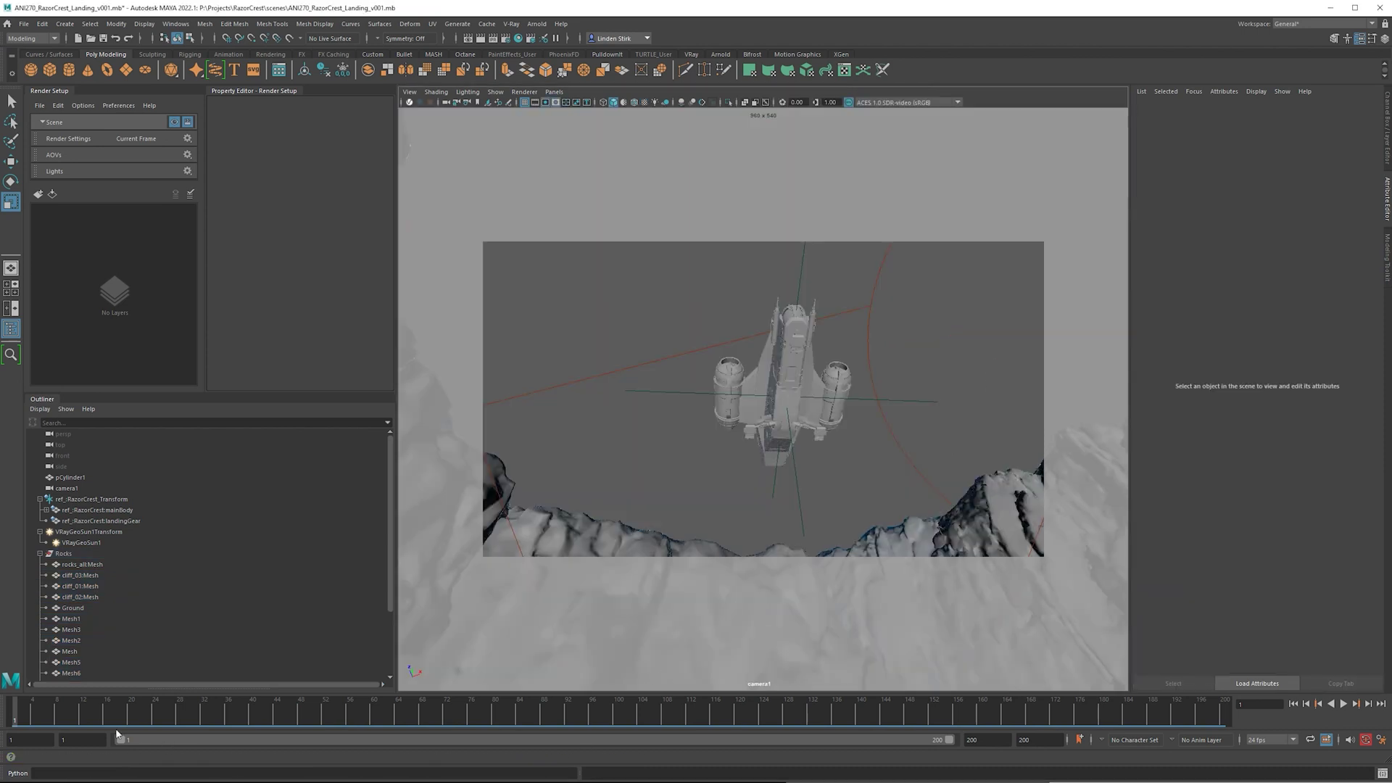
key(alt+v)
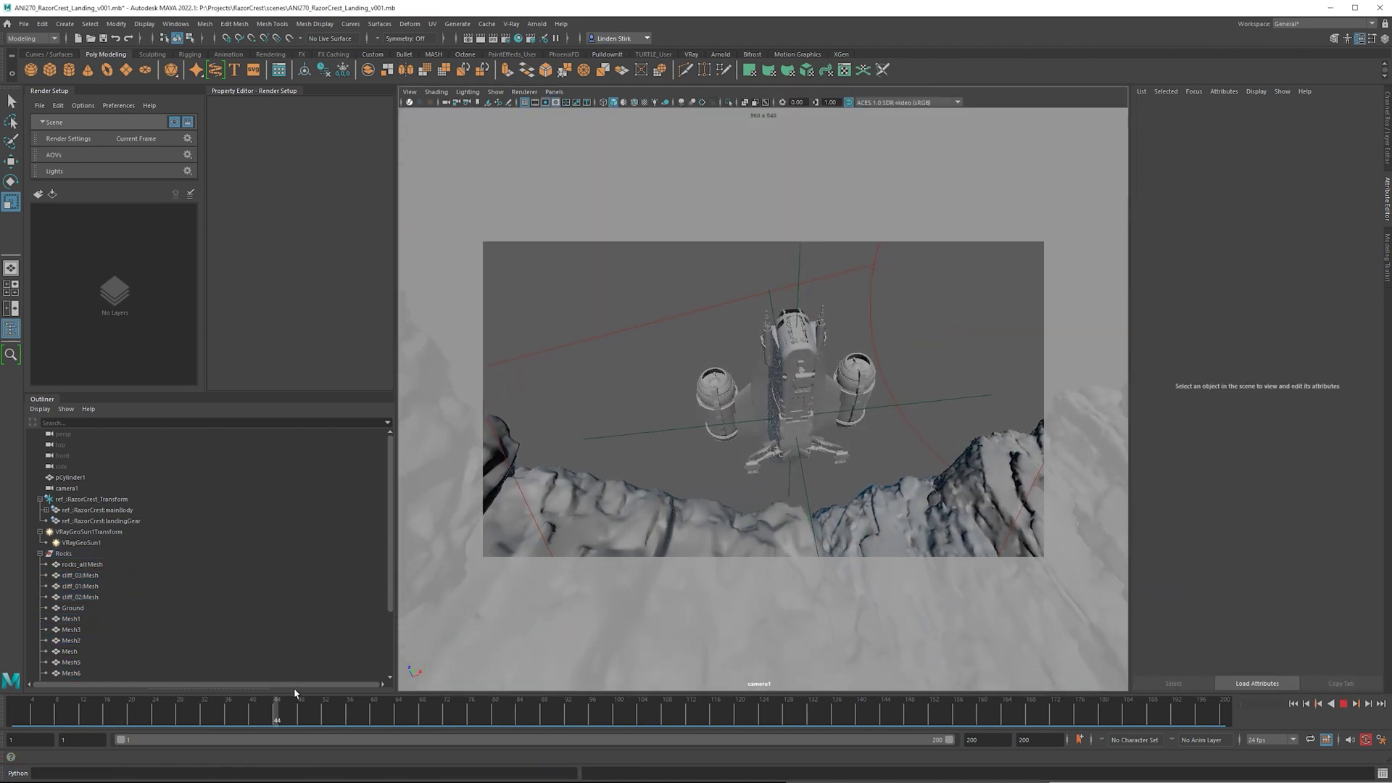